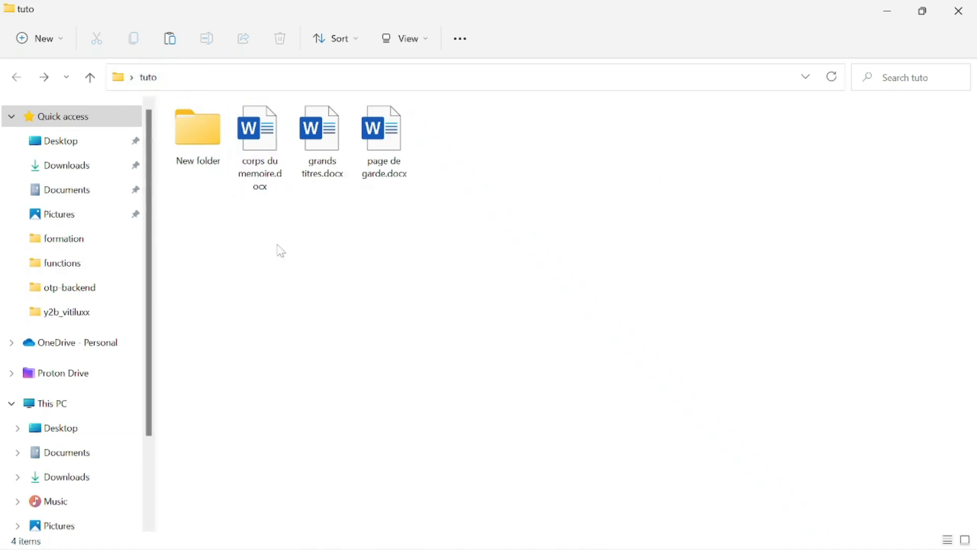
Select the Word documents and items in the tuto folder, then clear the selection.
scroll(285, 254, "up", 2, "ctrl")
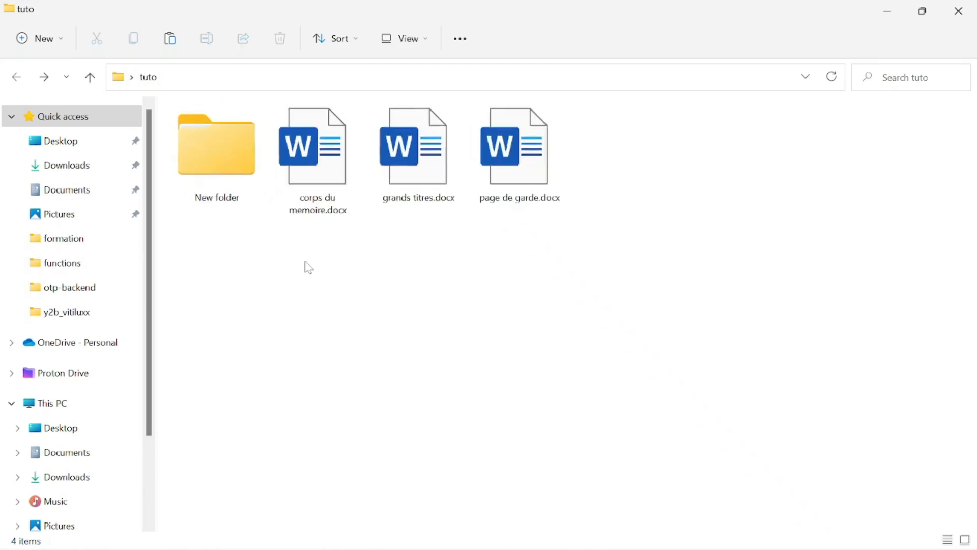
left_click_drag(309, 270, 621, 174)
left_click(294, 270)
left_click_drag(191, 209, 670, 111)
left_click(664, 290)
left_click_drag(291, 255, 552, 179)
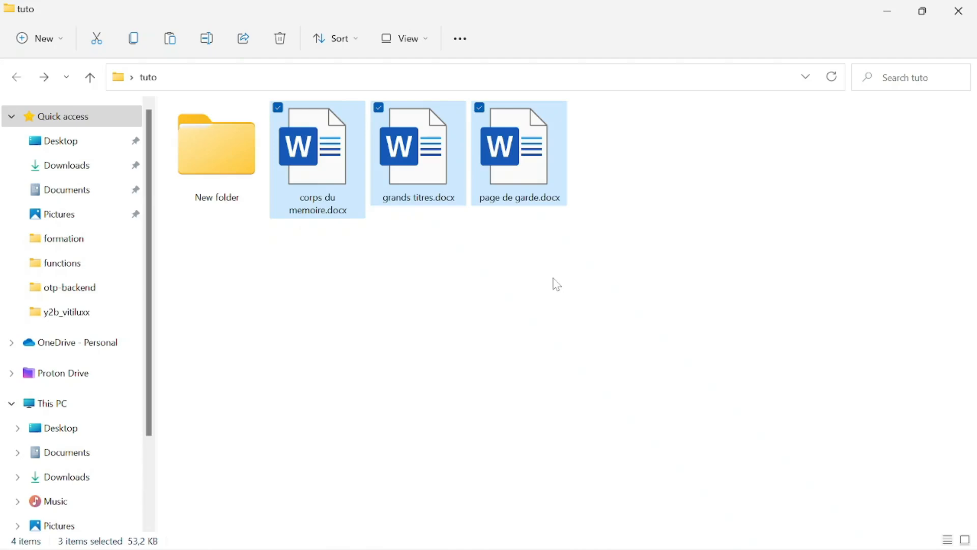
left_click(557, 284)
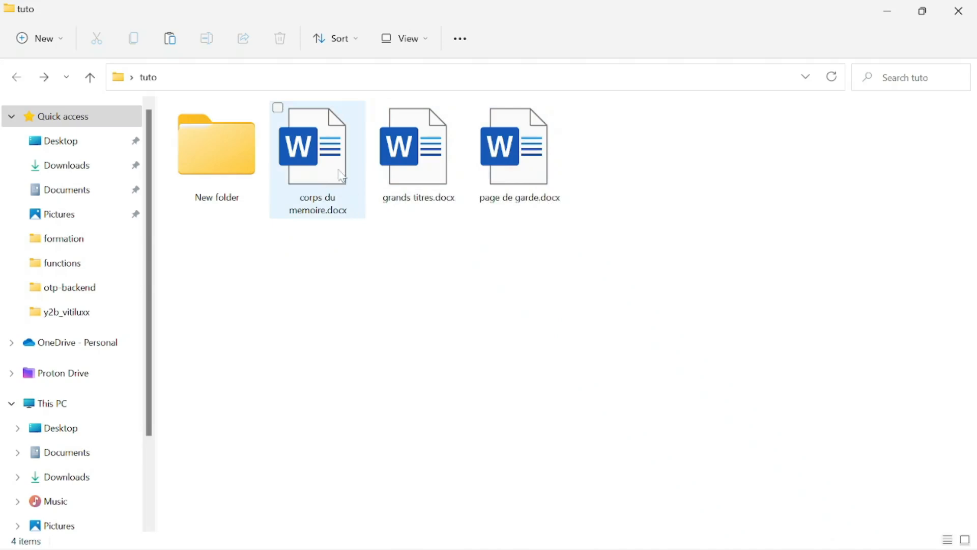
Open New folder and launch the PFE thesis memoir .docx in Word.
double_click(260, 185)
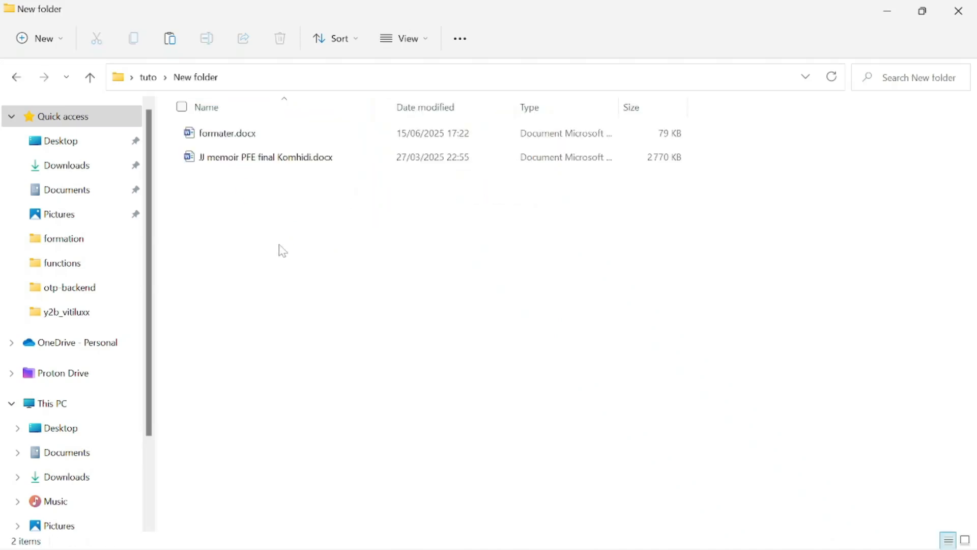
scroll(286, 253, "up", 6, "ctrl")
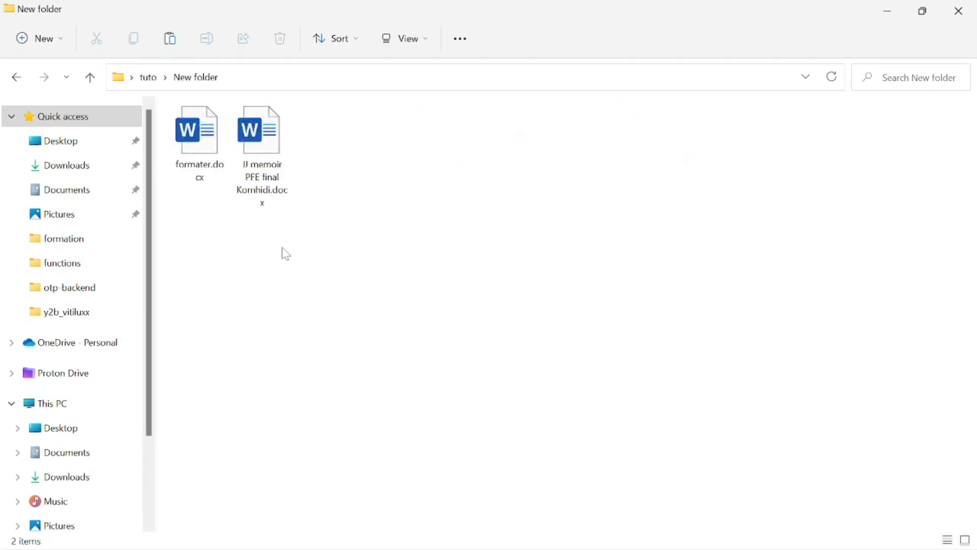
double_click(310, 153)
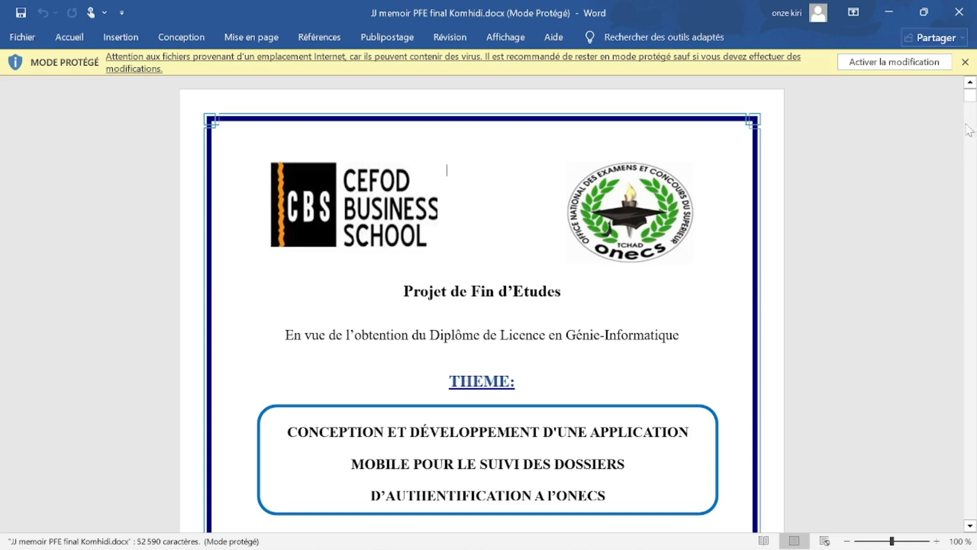
Scroll through the memoir's first pages to view the grey author and page-number footer, then enable editing.
left_click_drag(971, 105, 971, 109)
scroll(708, 253, "up", 8)
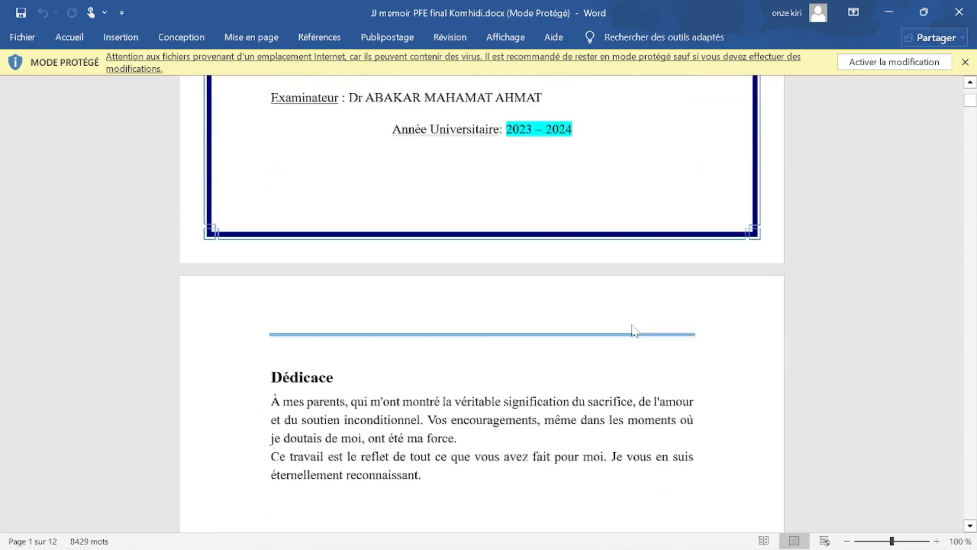
scroll(482, 229, "down", 1)
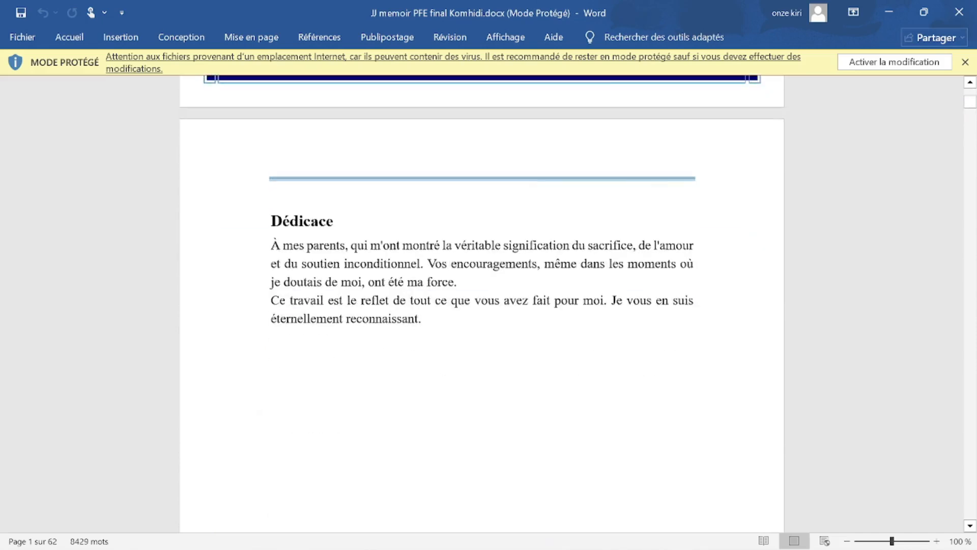
scroll(482, 306, "down", 15)
scroll(328, 300, "down", 15)
scroll(328, 301, "up", 7)
scroll(328, 300, "up", 20)
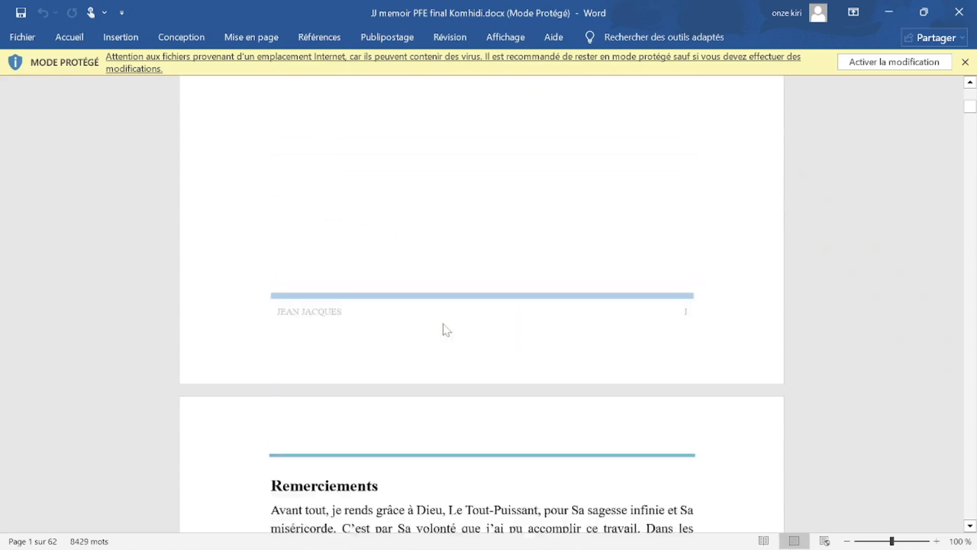
scroll(446, 330, "down", 1)
scroll(571, 316, "up", 6)
scroll(630, 288, "down", 6)
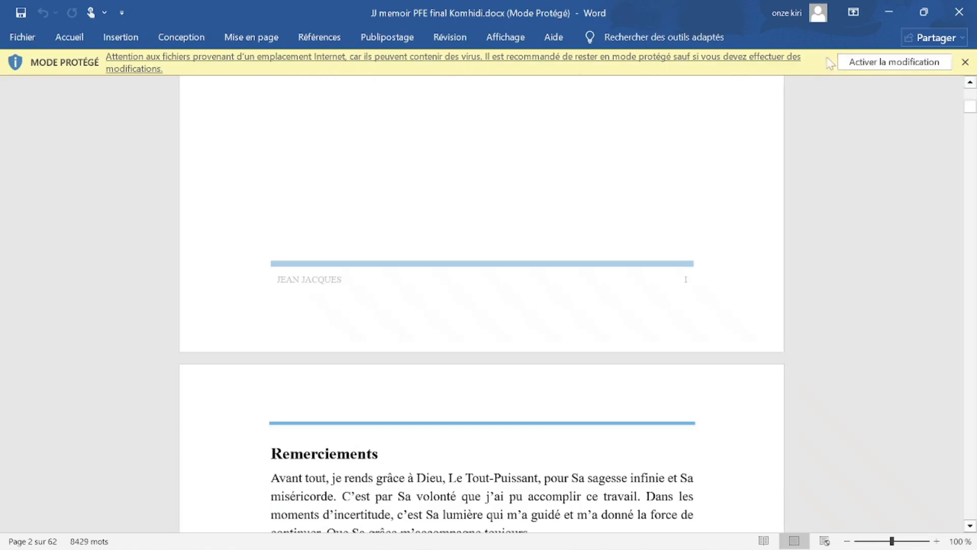
left_click(894, 61)
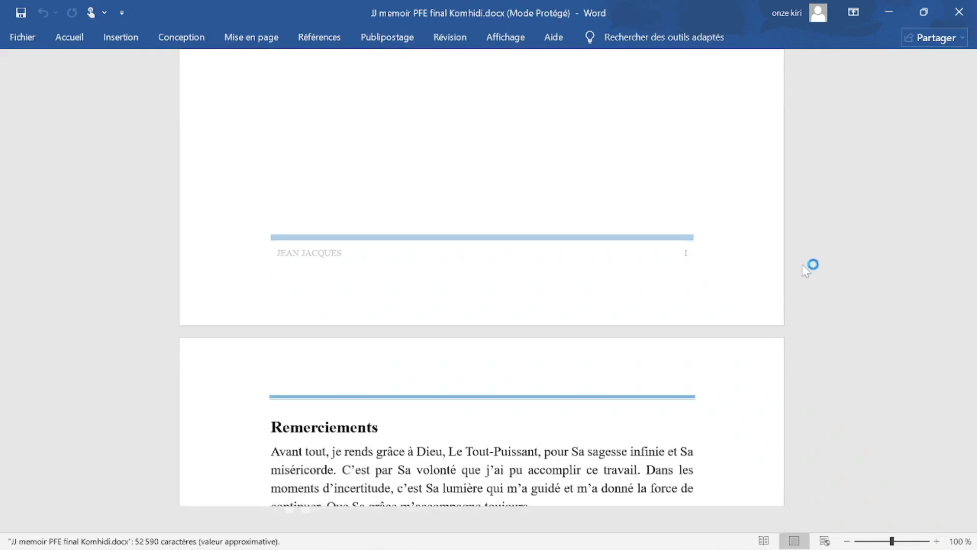
Open the page footer and give its page number a new font size.
scroll(447, 213, "down", 15)
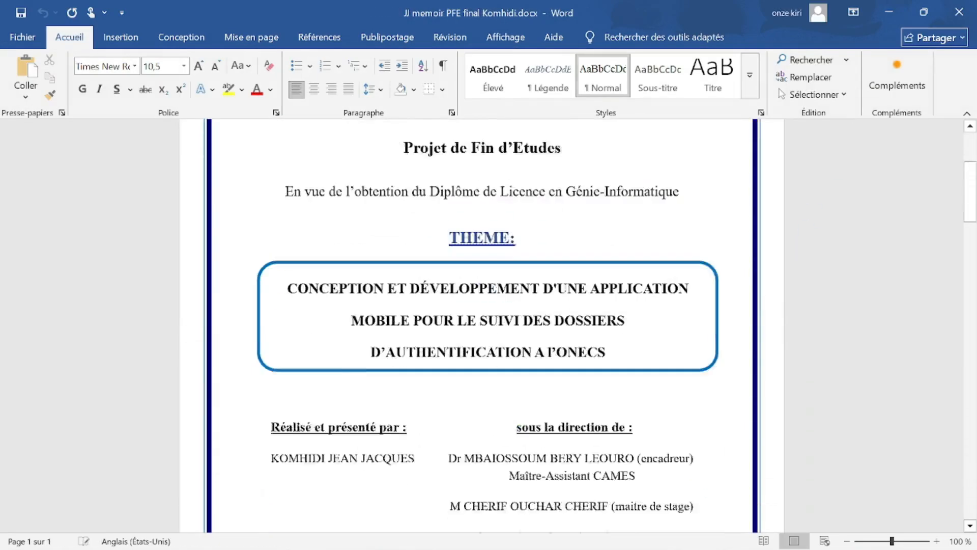
scroll(578, 283, "down", 5)
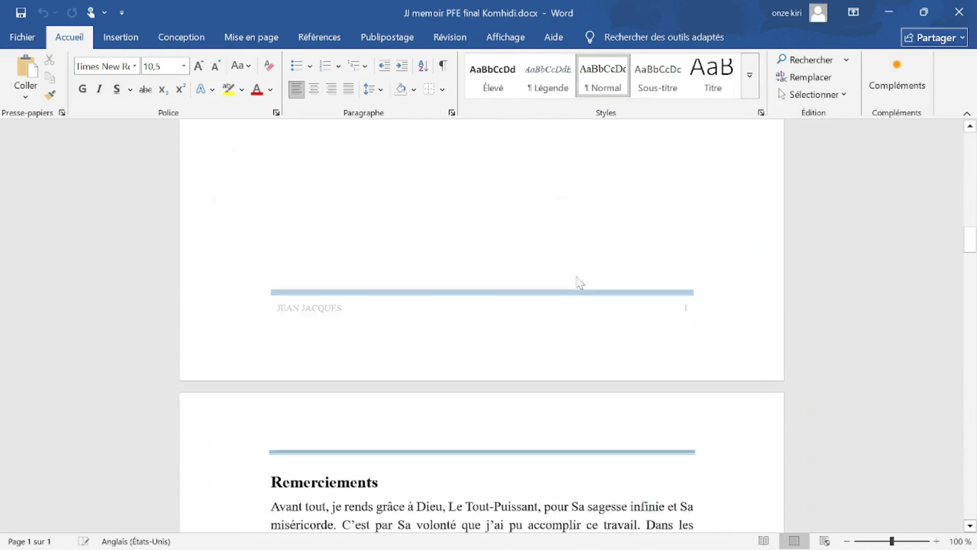
double_click(662, 310)
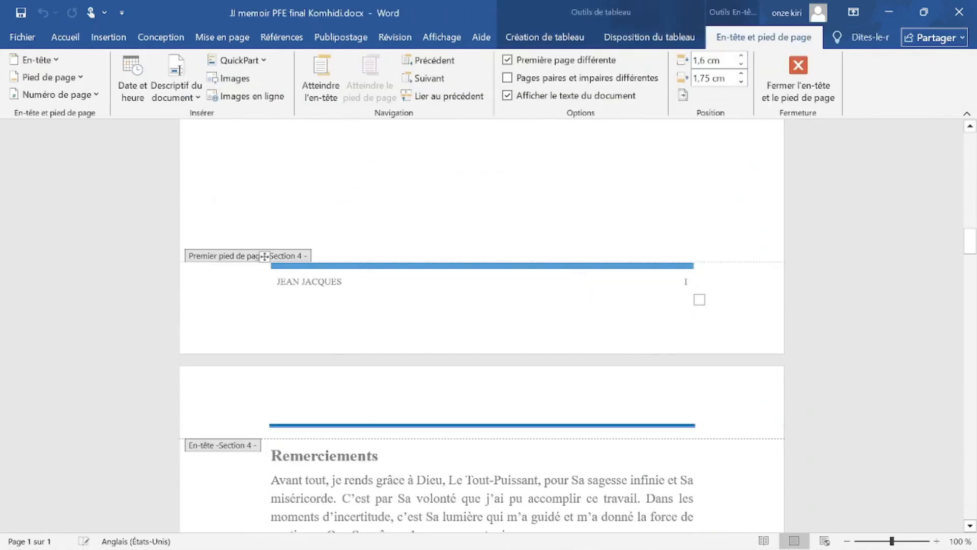
double_click(690, 282)
left_click(748, 301)
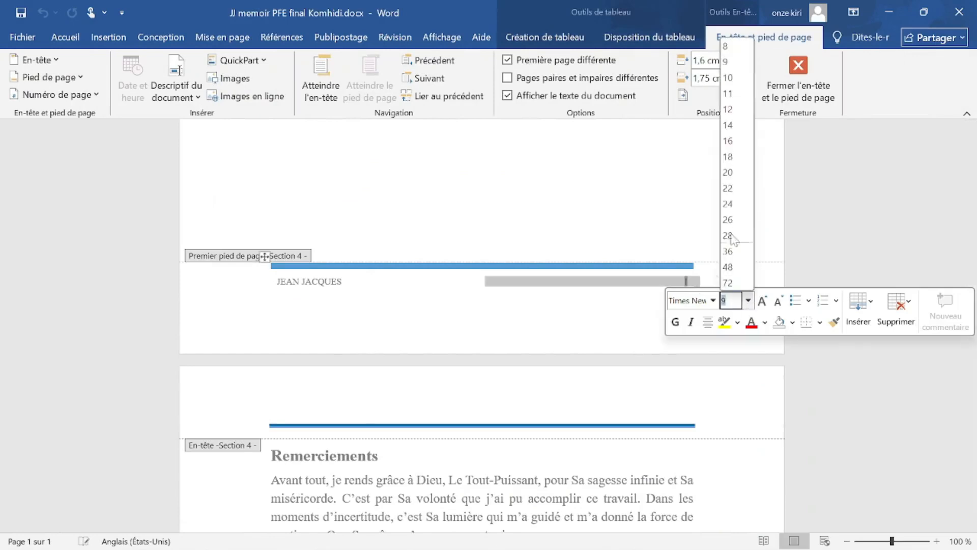
left_click(727, 141)
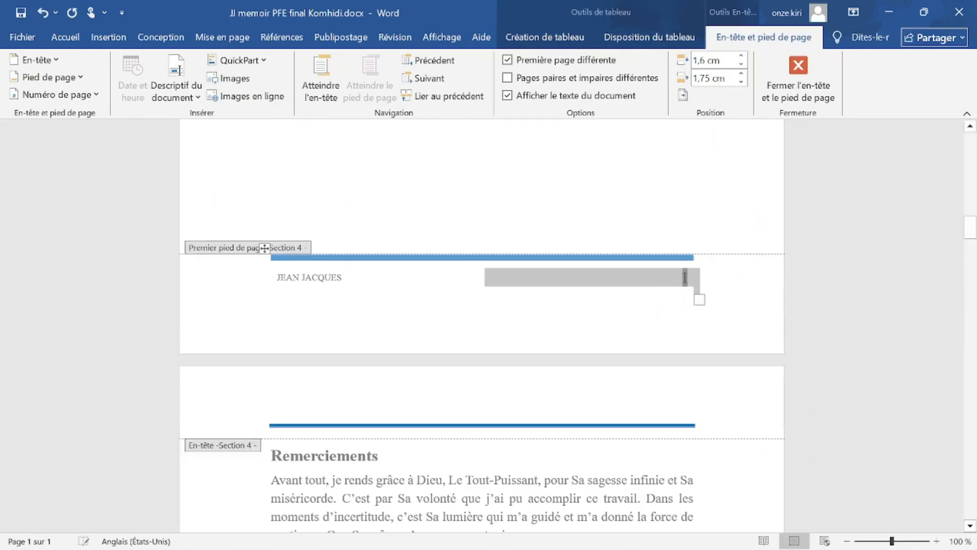
Deselect the page number and select the whole page-number cell.
scroll(481, 325, "down", 2)
left_click(270, 226)
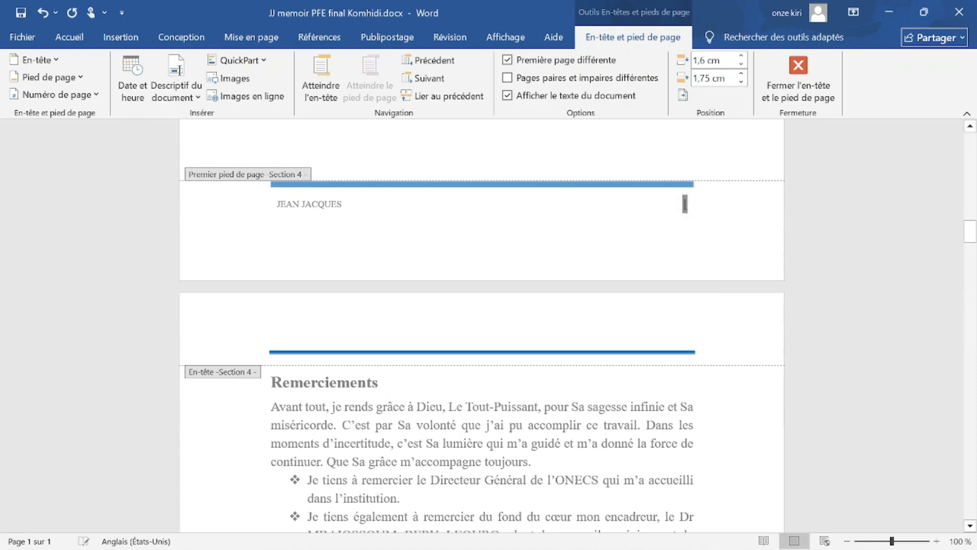
left_click(634, 212)
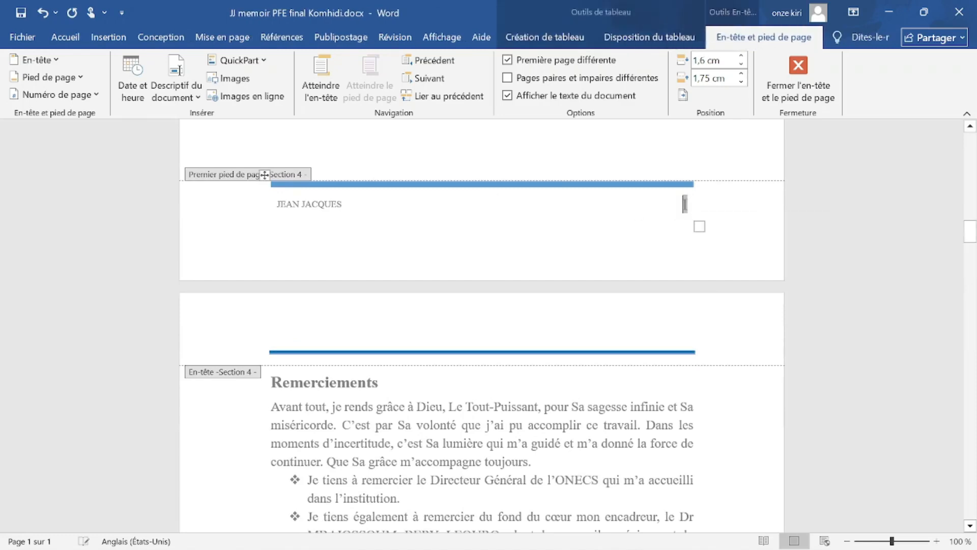
triple_click(684, 204)
Set the next footer's page number to font size 14.
left_click(685, 247)
scroll(695, 296, "down", 10)
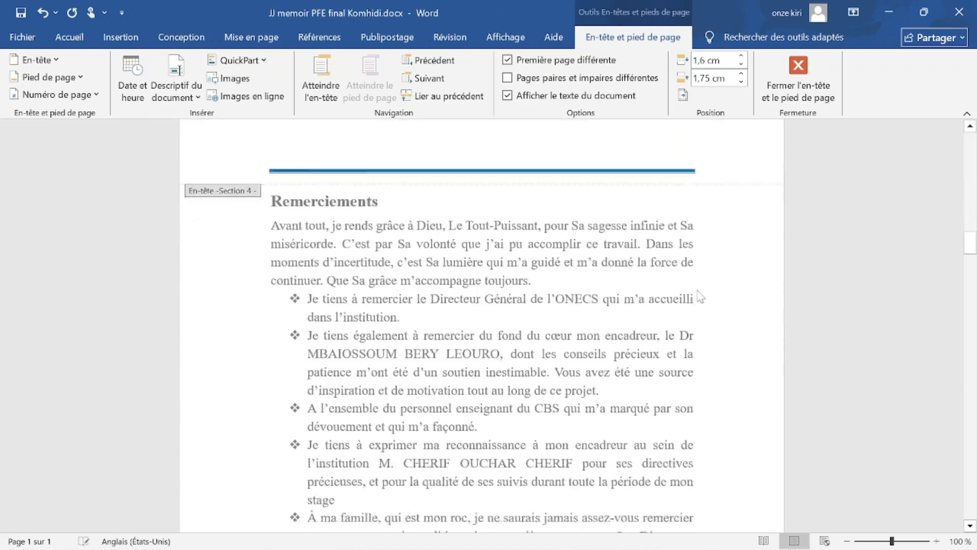
scroll(684, 289, "down", 7)
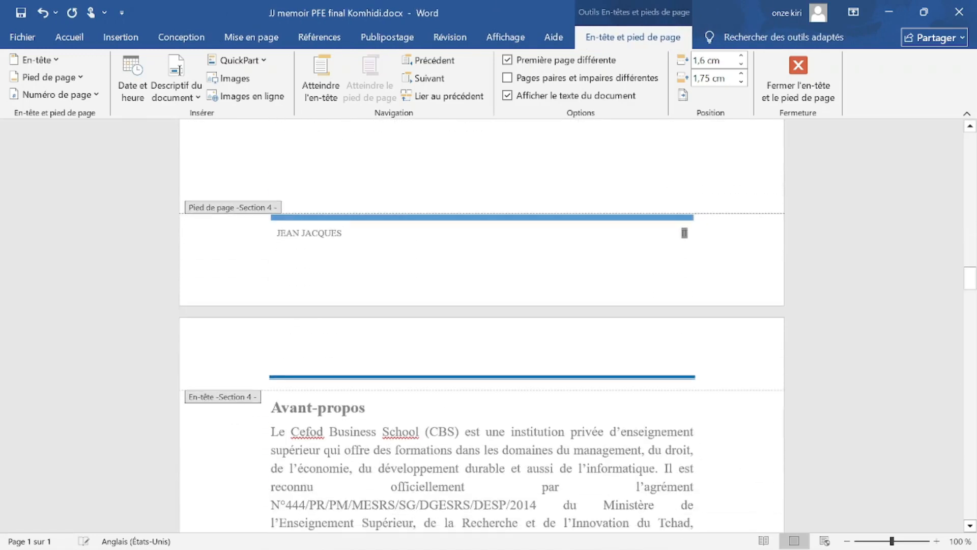
double_click(684, 233)
left_click(748, 253)
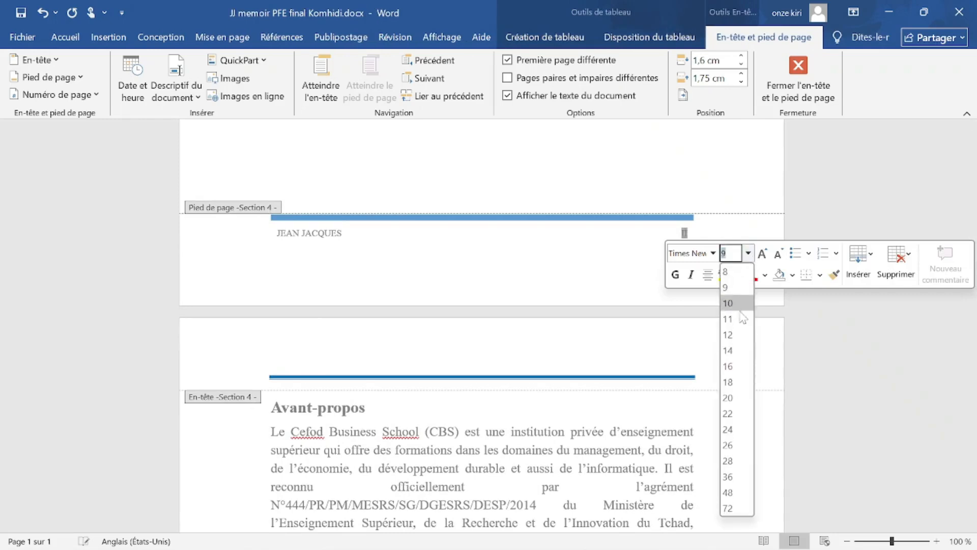
left_click(729, 350)
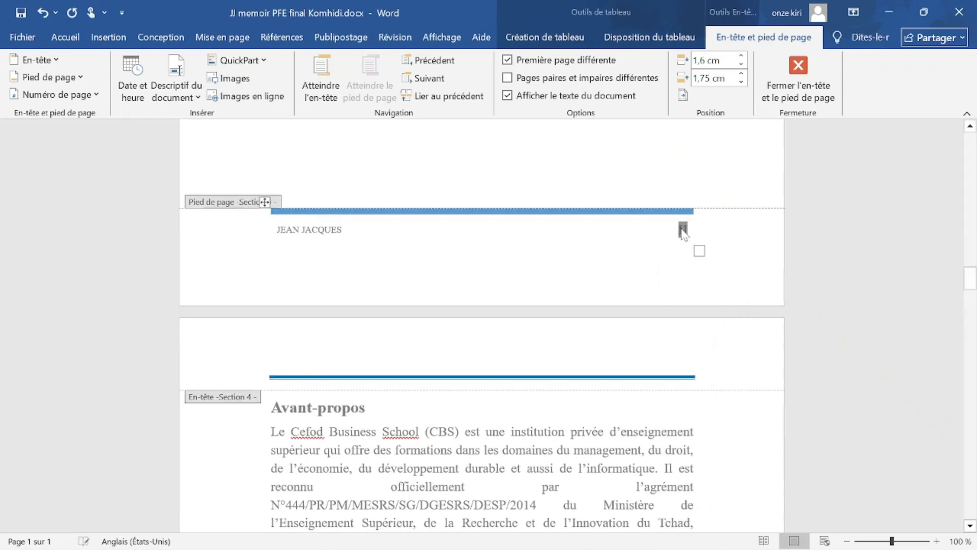
Move through the roman-numeral footers past page V down to the Section 5 footer showing page 2.
scroll(650, 305, "down", 20)
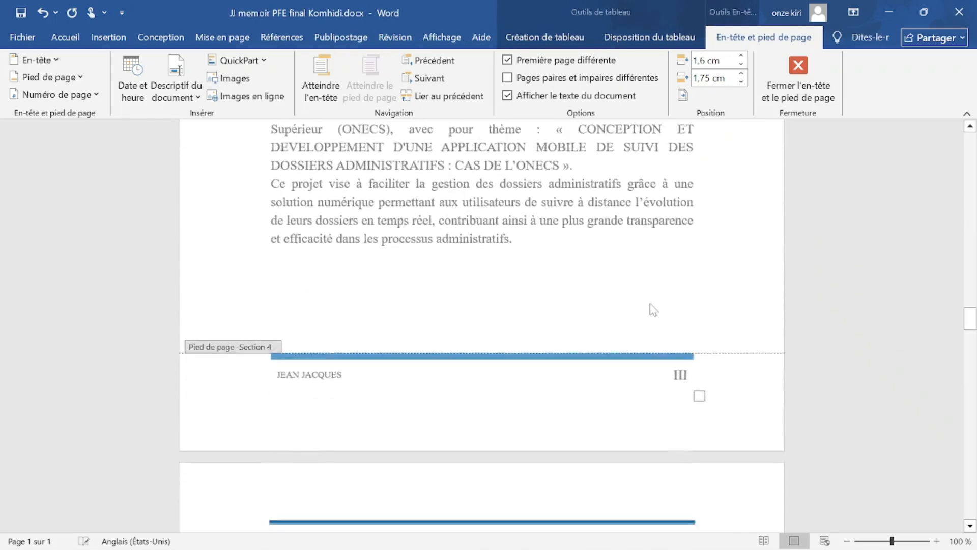
scroll(651, 289, "down", 15)
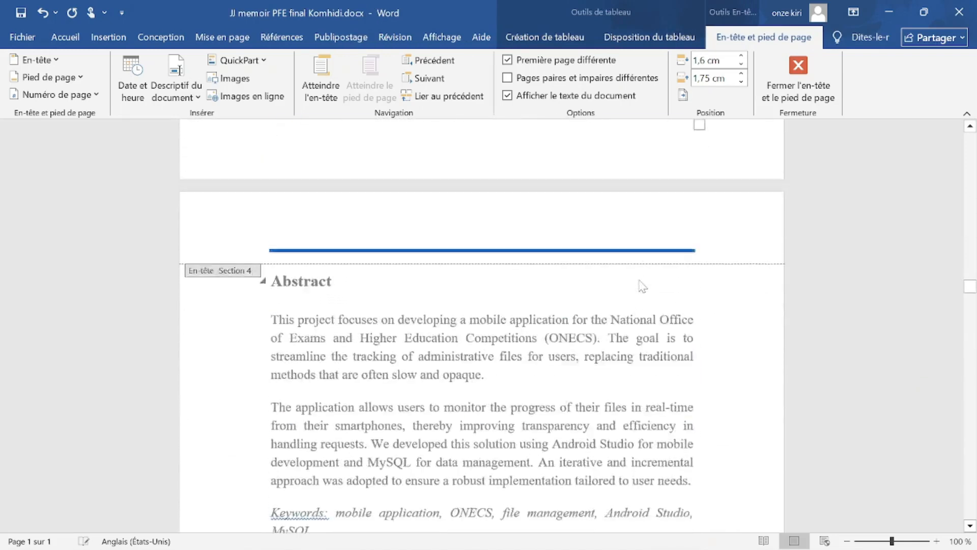
scroll(636, 281, "down", 8)
scroll(634, 279, "up", 9)
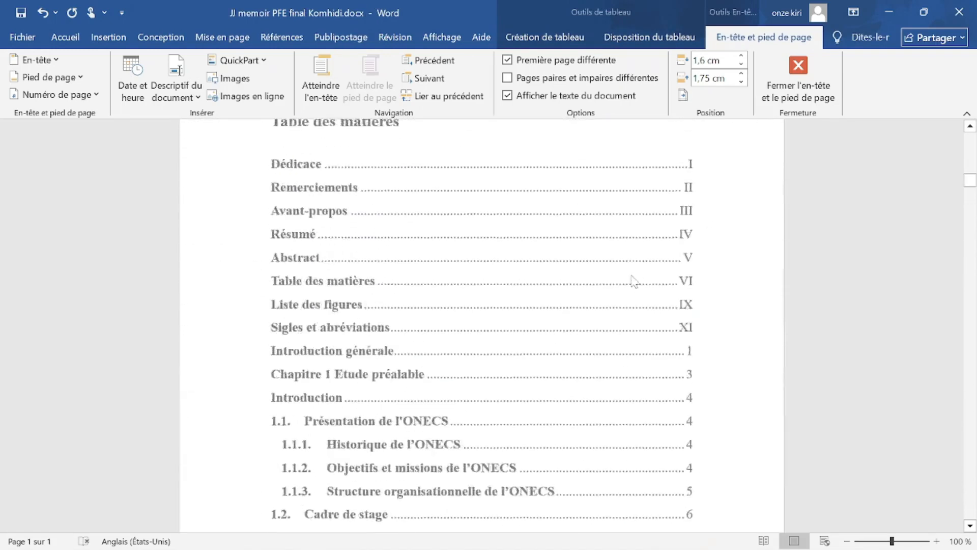
left_click(681, 377)
scroll(678, 372, "down", 8)
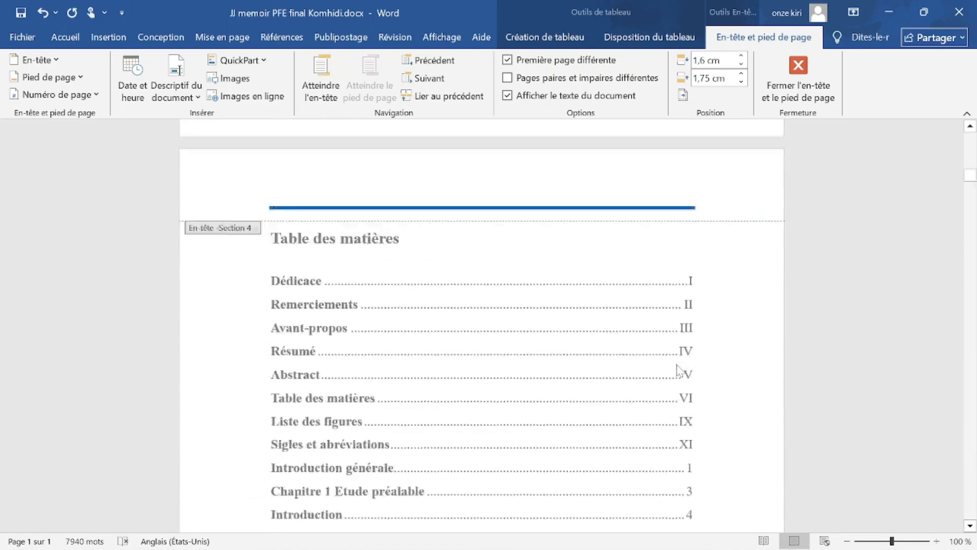
scroll(678, 370, "up", 4)
scroll(399, 312, "up", 1)
scroll(356, 325, "down", 12)
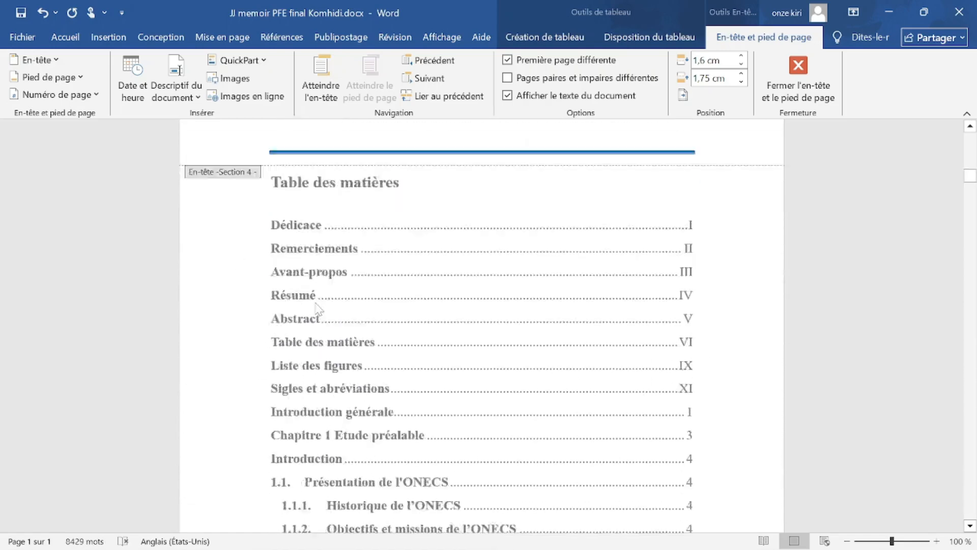
scroll(392, 359, "down", 16)
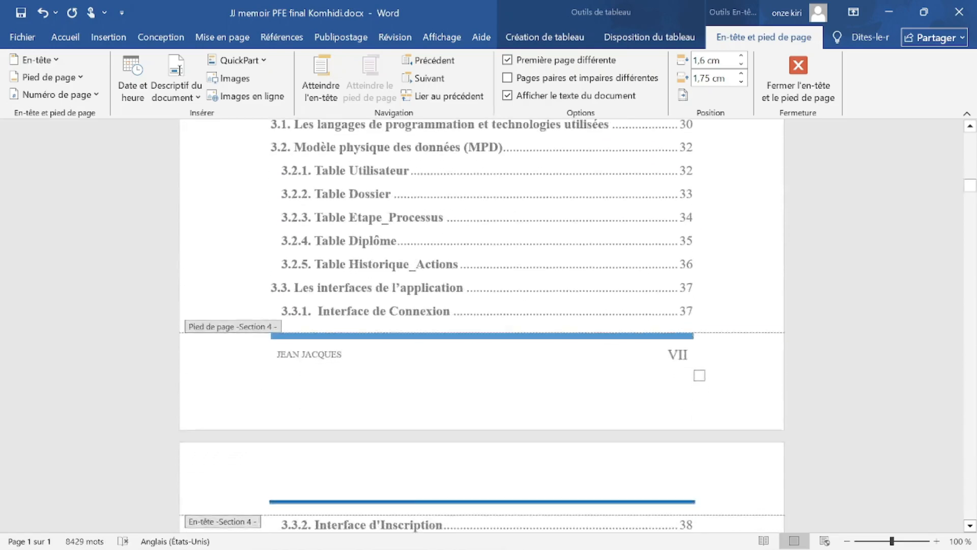
scroll(395, 356, "down", 15)
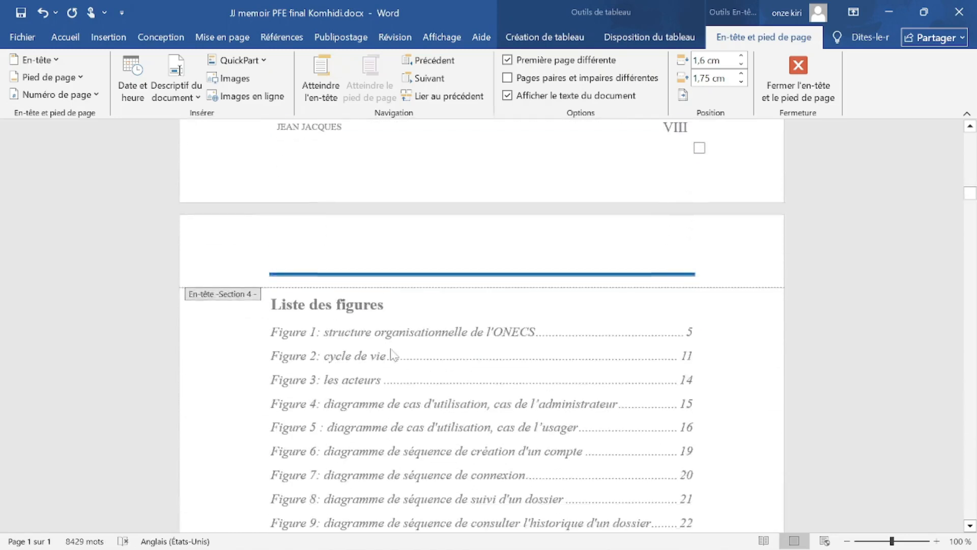
scroll(393, 354, "down", 15)
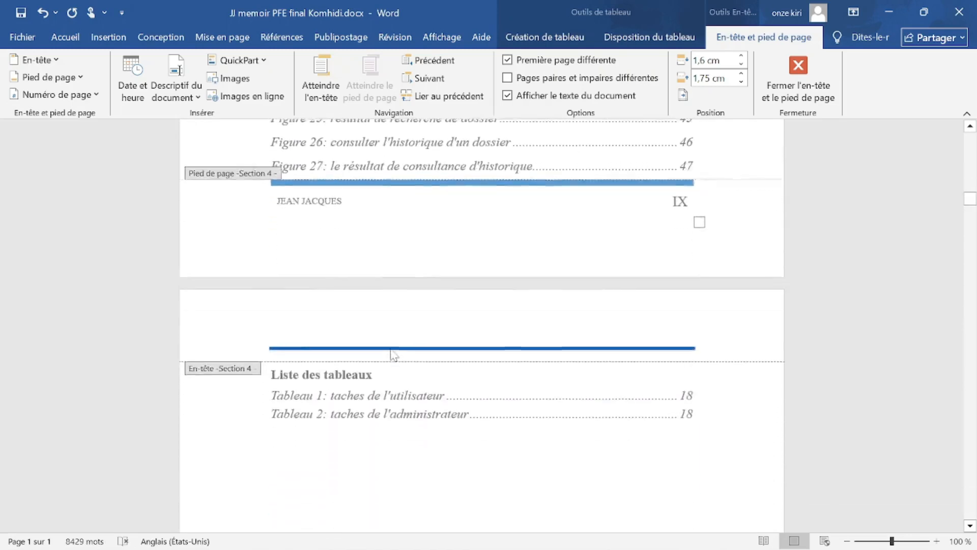
scroll(393, 355, "down", 5)
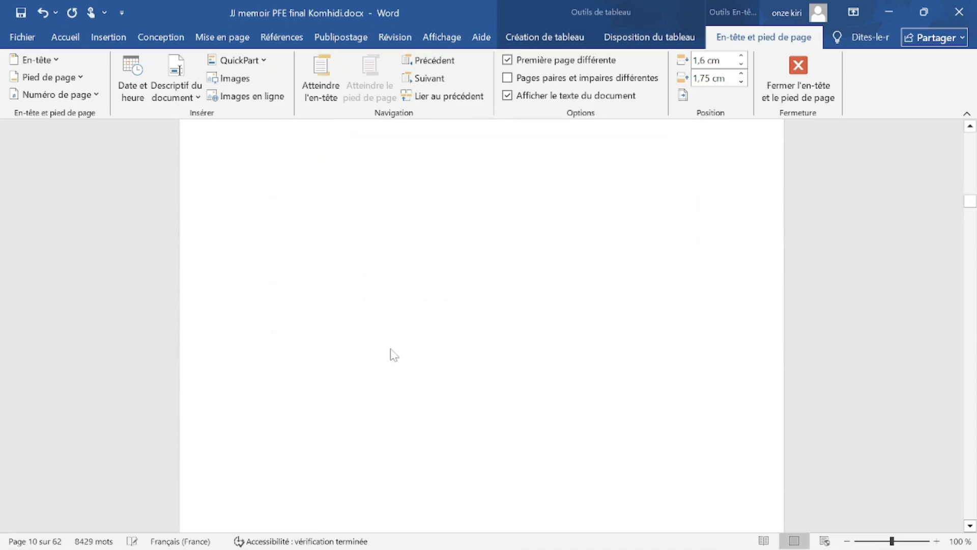
scroll(395, 354, "up", 8)
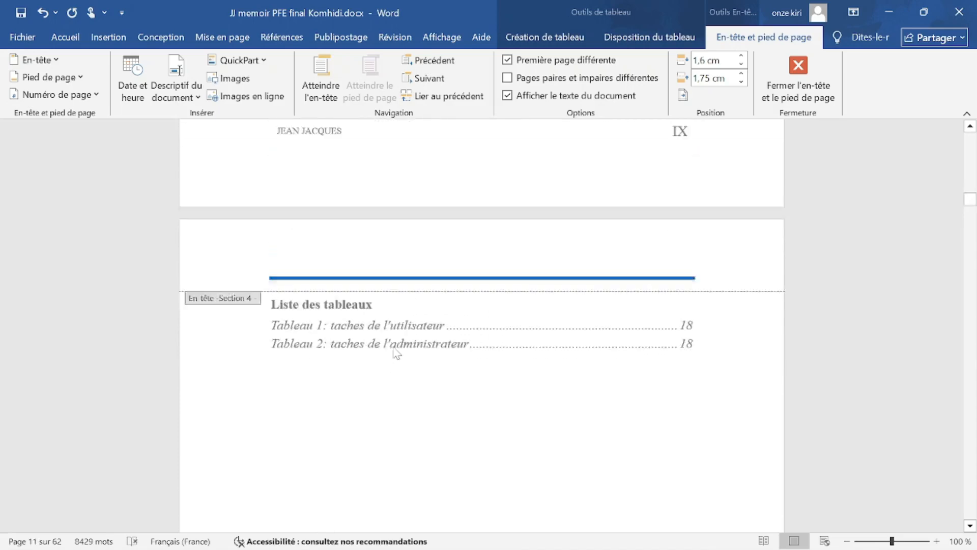
scroll(645, 209, "down", 5)
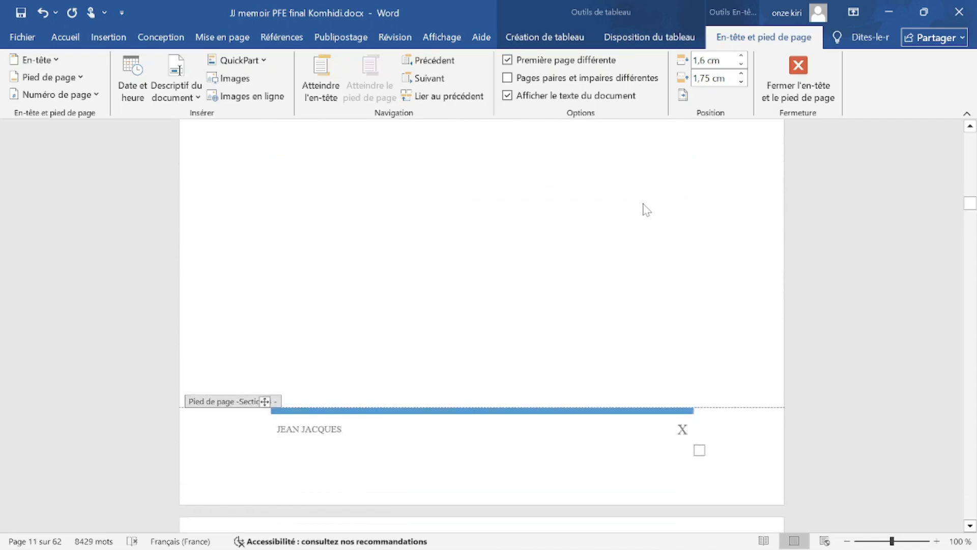
scroll(645, 208, "down", 8)
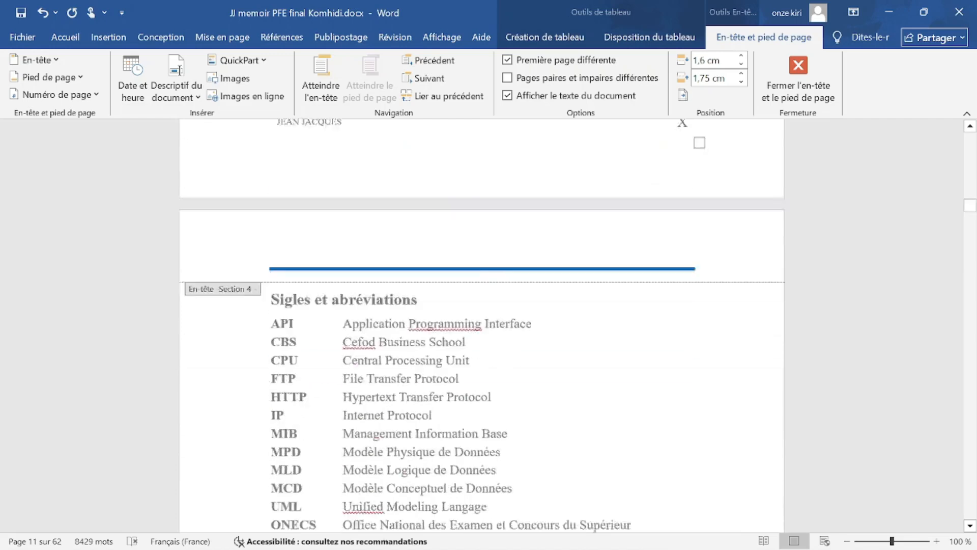
scroll(633, 206, "down", 15)
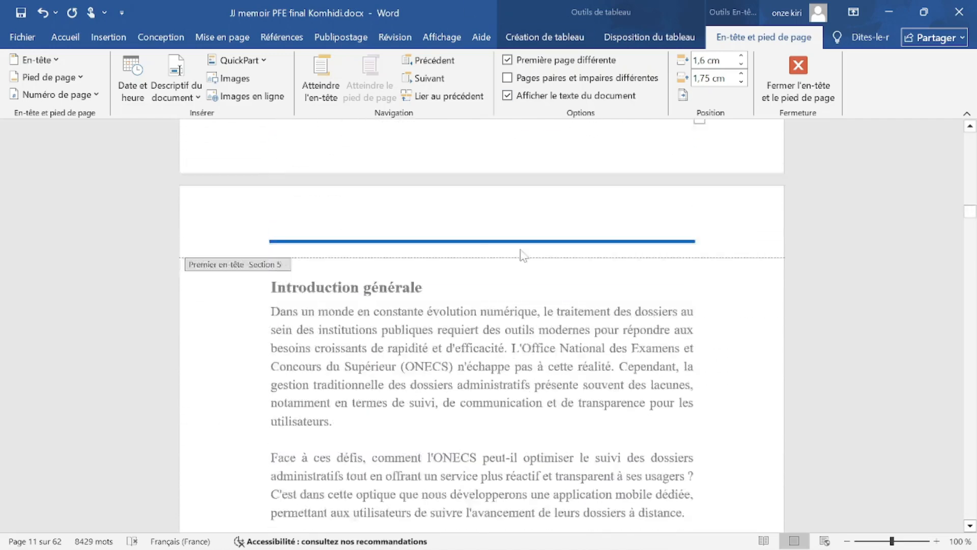
scroll(522, 253, "down", 20)
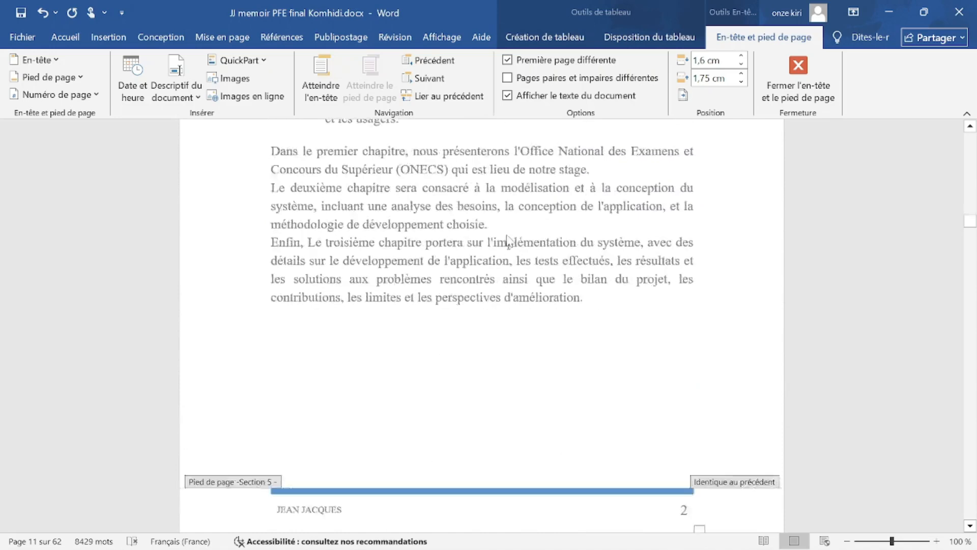
scroll(521, 253, "down", 2)
scroll(508, 239, "up", 6)
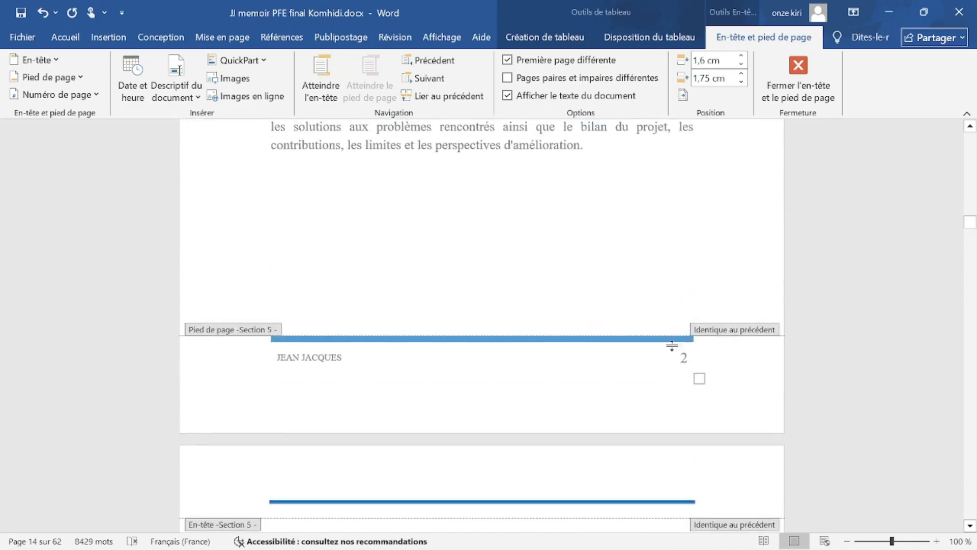
Set the Section 5 first-page footer's page number 1 to size 14.
left_click(684, 357)
scroll(264, 329, "up", 12)
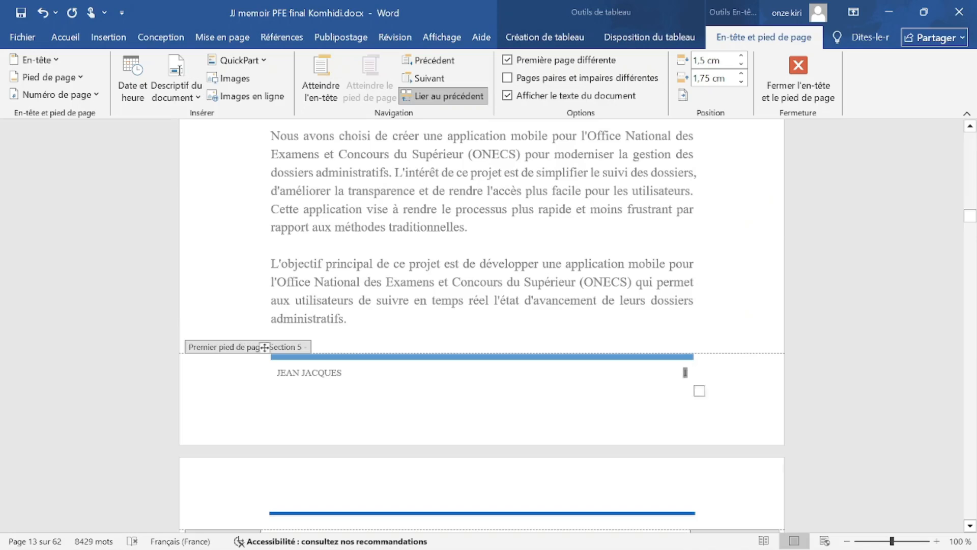
double_click(685, 372)
left_click(747, 395)
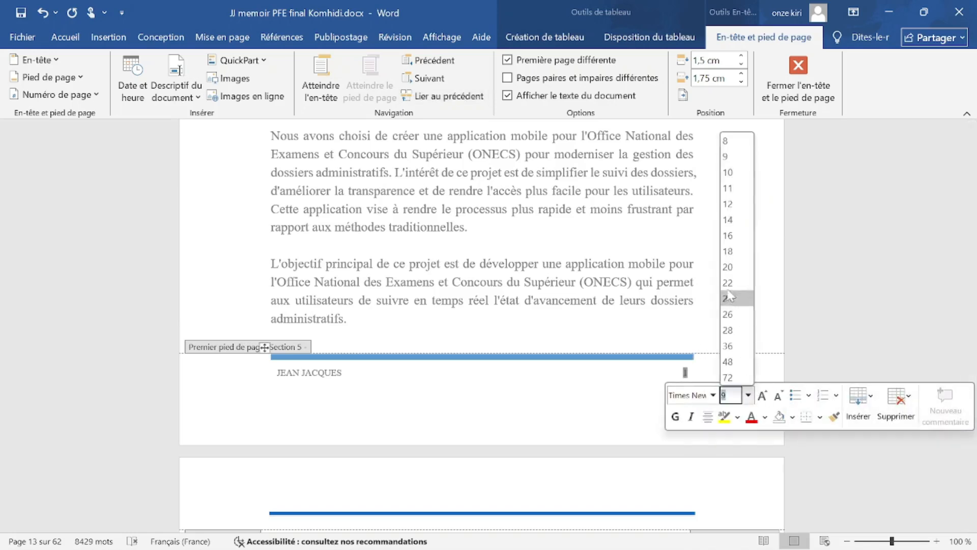
left_click(736, 220)
left_click(676, 384)
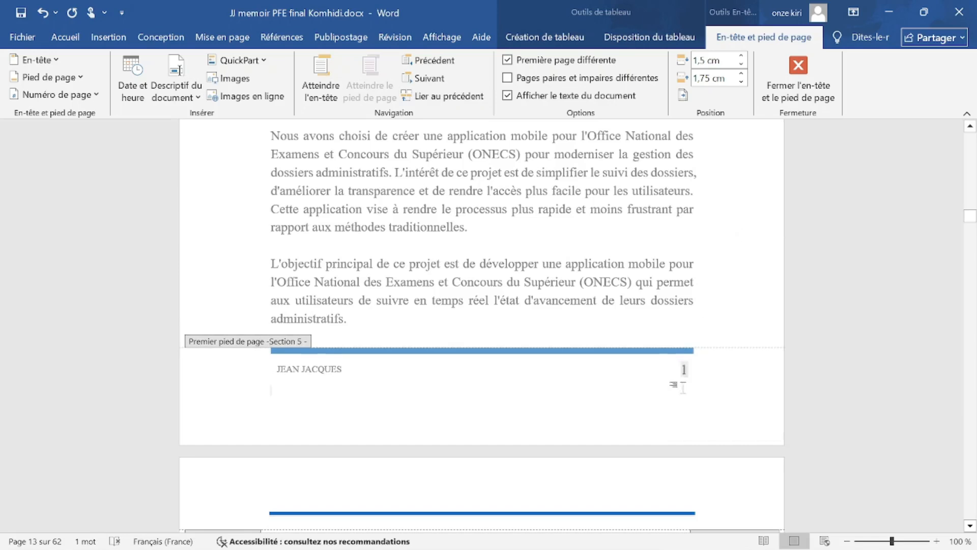
Close footer editing and return to the body text.
scroll(633, 325, "up", 10)
scroll(421, 294, "up", 1)
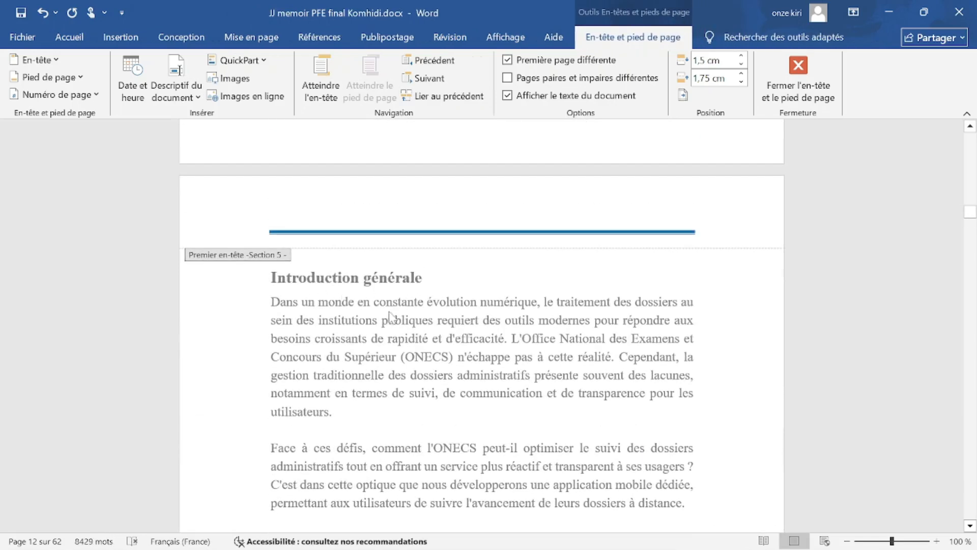
double_click(397, 326)
scroll(397, 326, "down", 10)
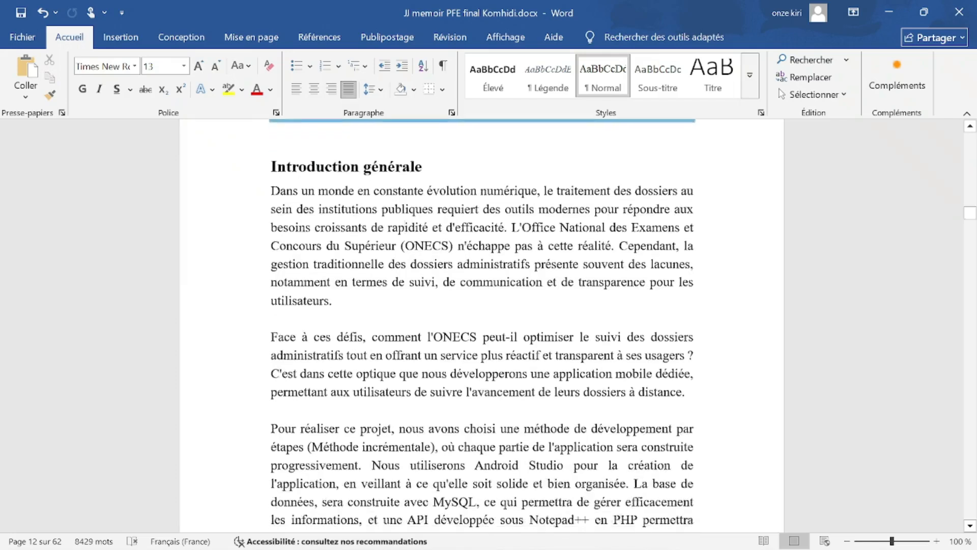
scroll(397, 325, "down", 5)
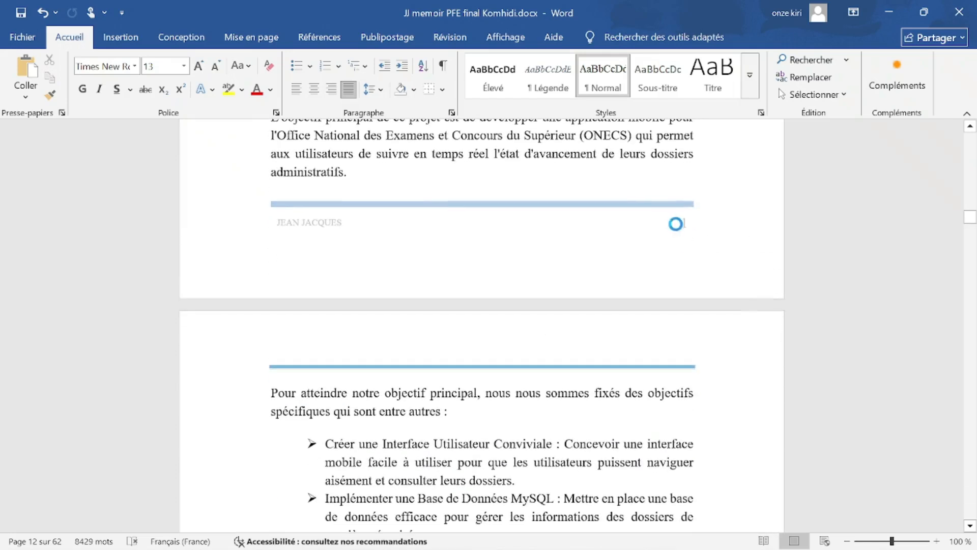
Reopen the footer and review the enlarged page numbers across the pages.
double_click(680, 230)
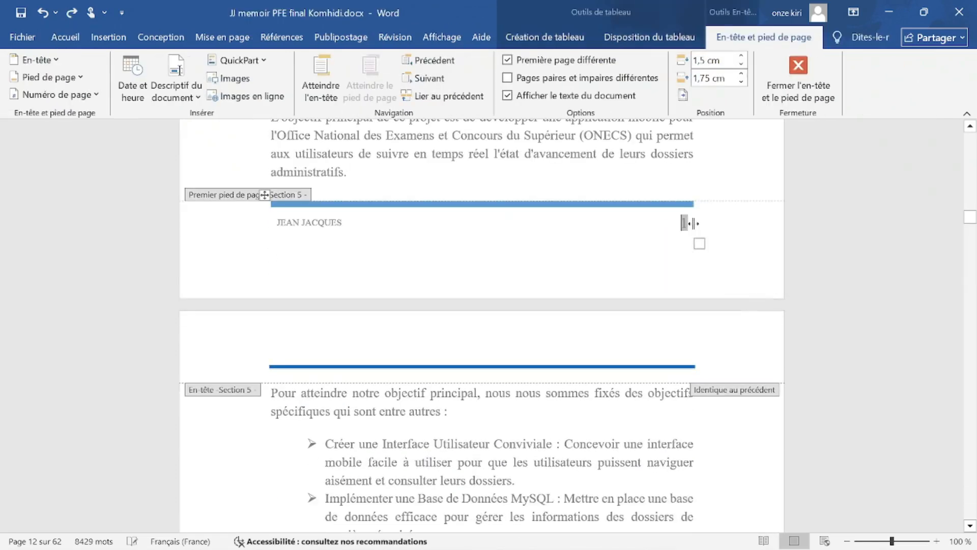
scroll(680, 230, "down", 10)
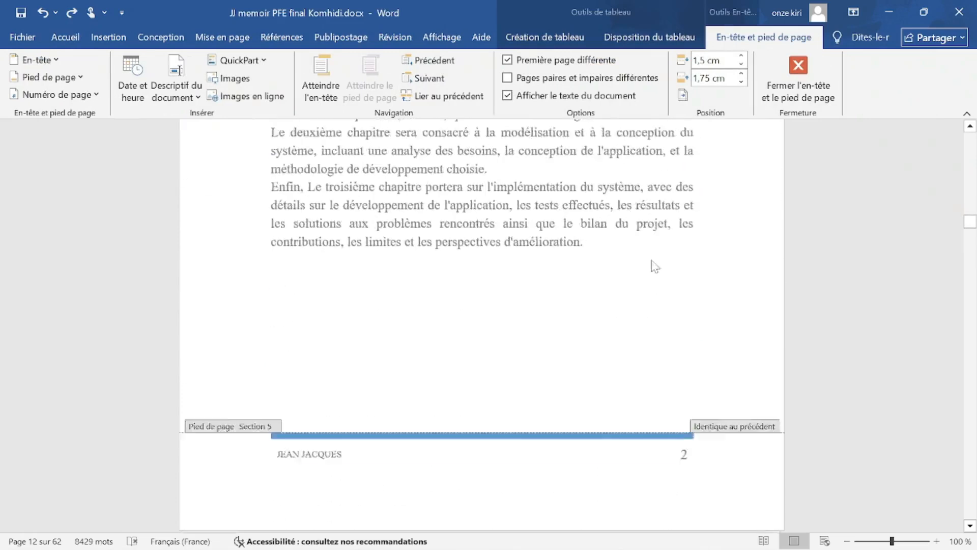
scroll(481, 325, "up", 20)
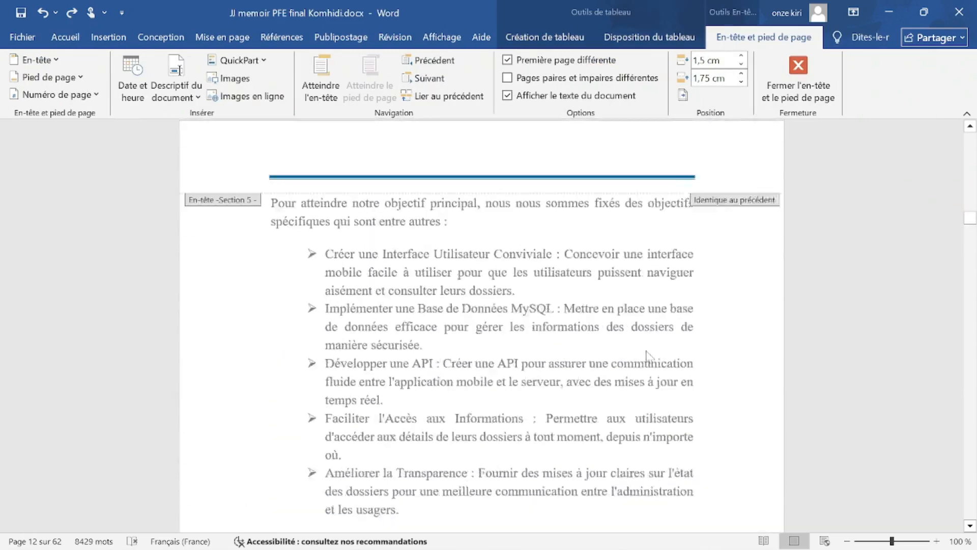
scroll(649, 372, "up", 8)
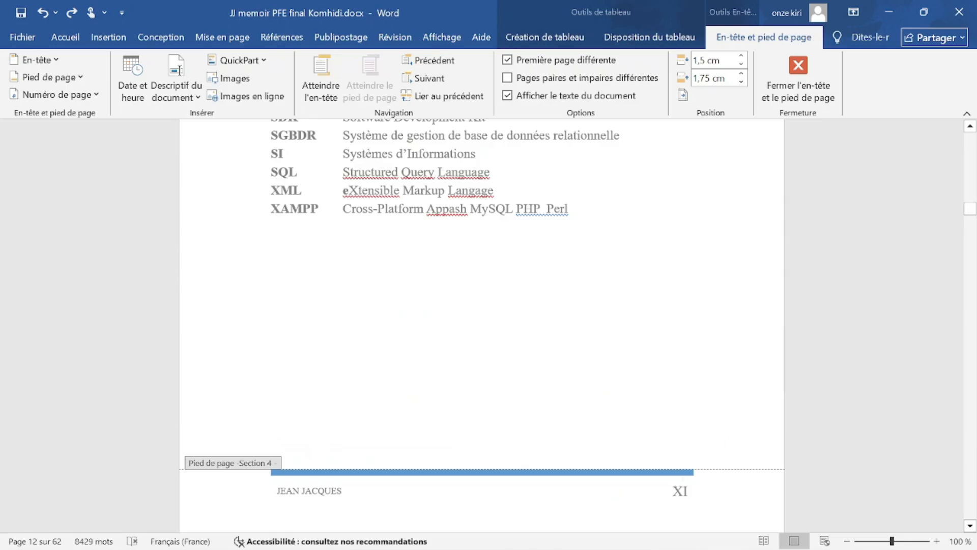
scroll(650, 373, "up", 3)
left_click(971, 153)
left_click_drag(971, 200, 971, 124)
scroll(629, 350, "down", 3)
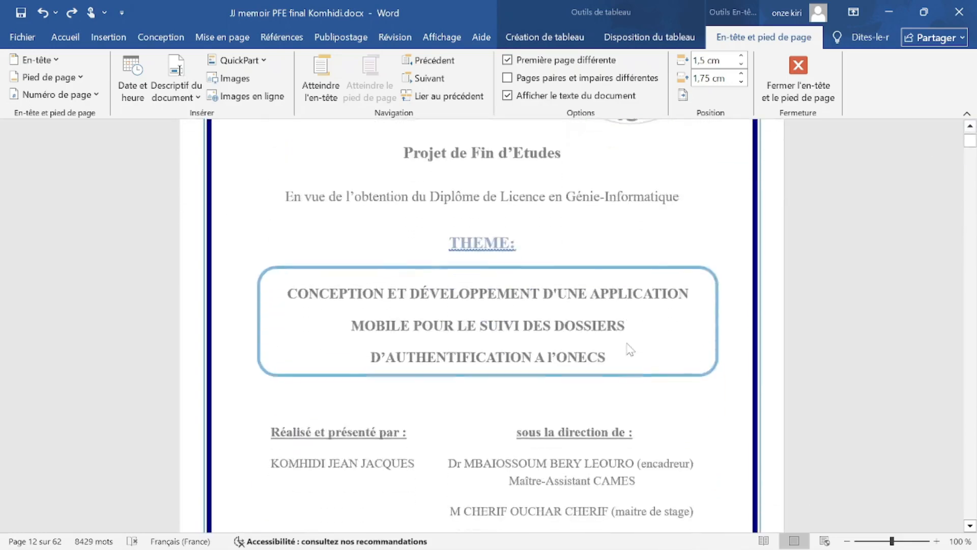
Exit footer editing and return to the cover page with the jury and 2023 – 2024.
double_click(629, 349)
scroll(682, 257, "up", 15)
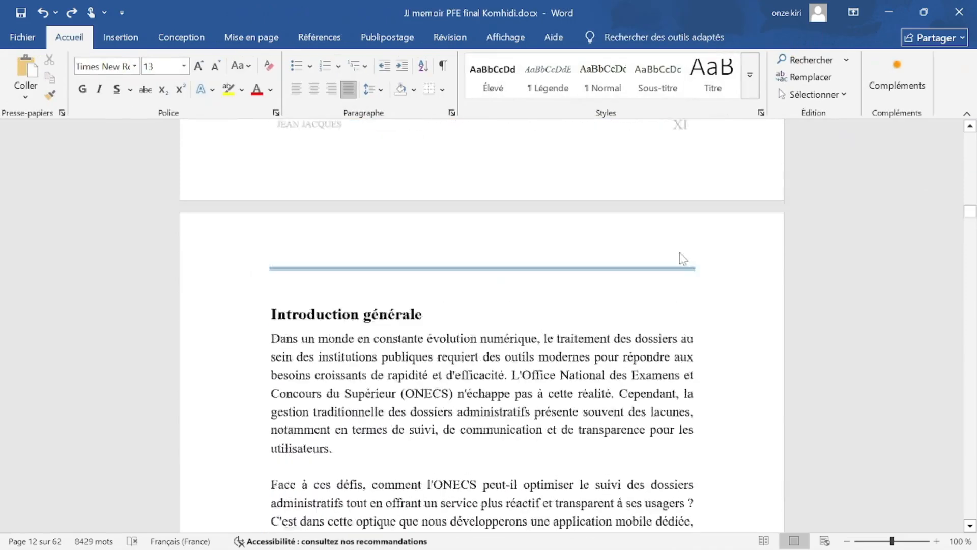
scroll(679, 238, "up", 15)
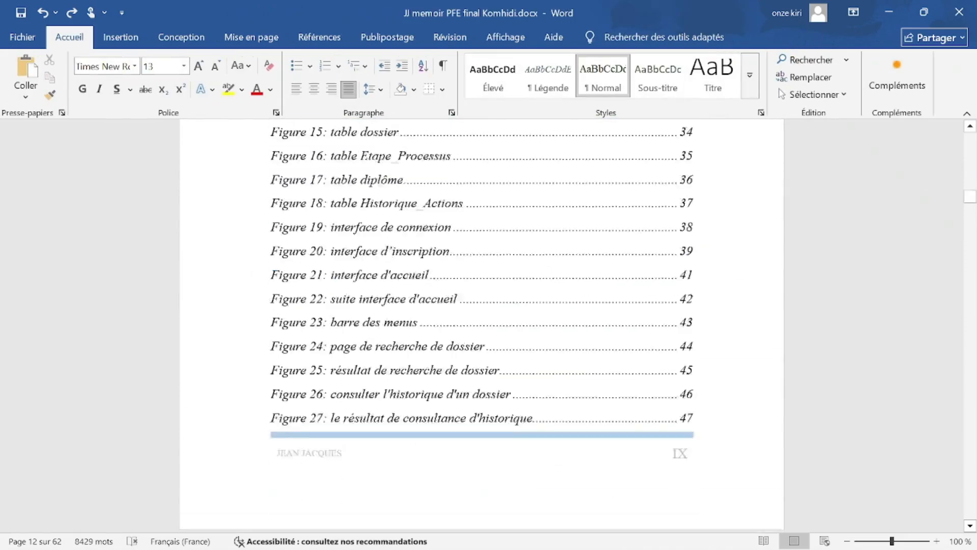
left_click_drag(970, 198, 972, 144)
scroll(735, 456, "down", 2)
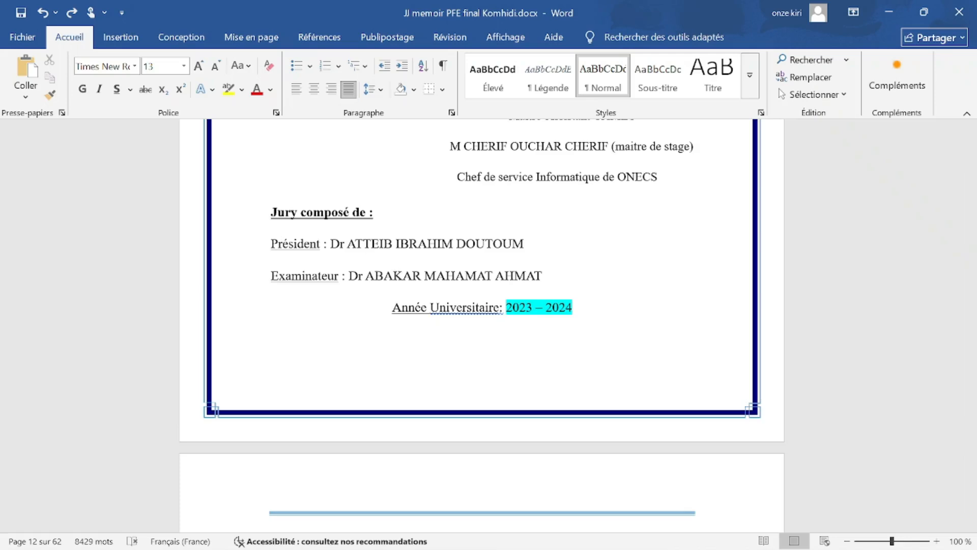
Close the memoir without saving and minimize the other Word window.
left_click(958, 12)
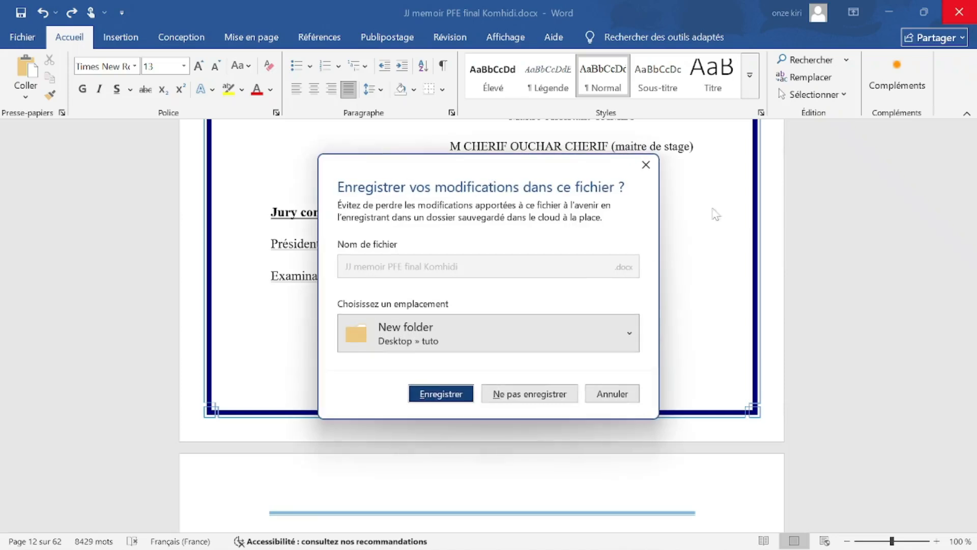
left_click(550, 402)
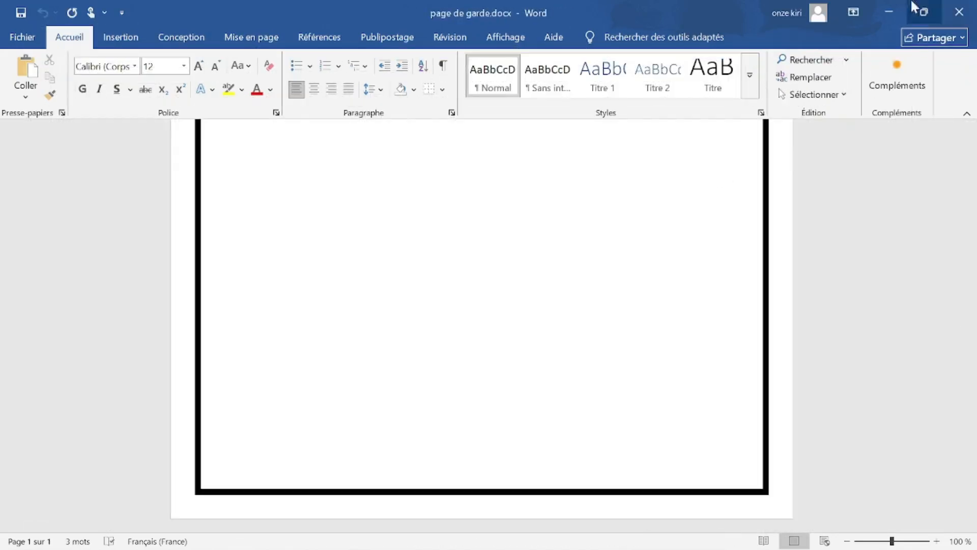
left_click(888, 11)
Go back to the tuto folder and open grands titres.docx.
left_click(421, 297)
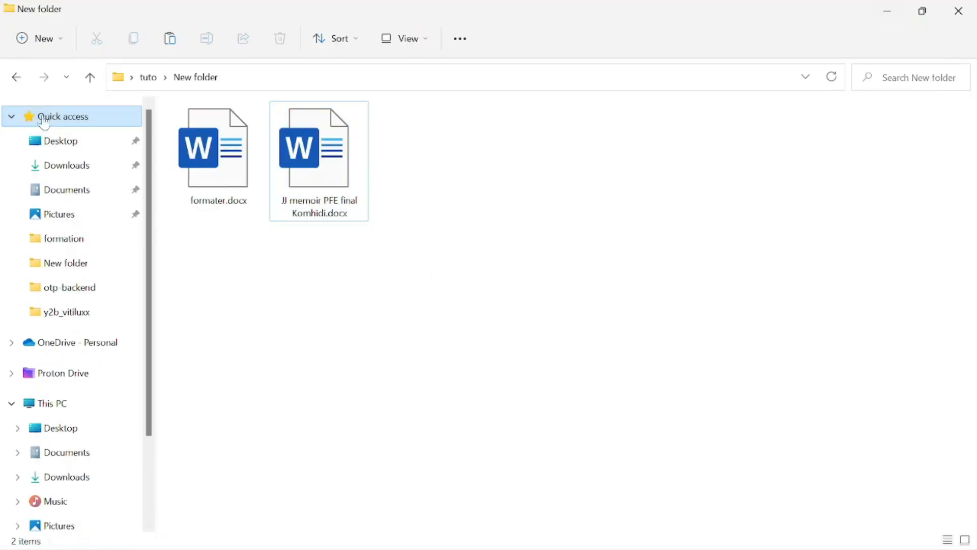
left_click(14, 77)
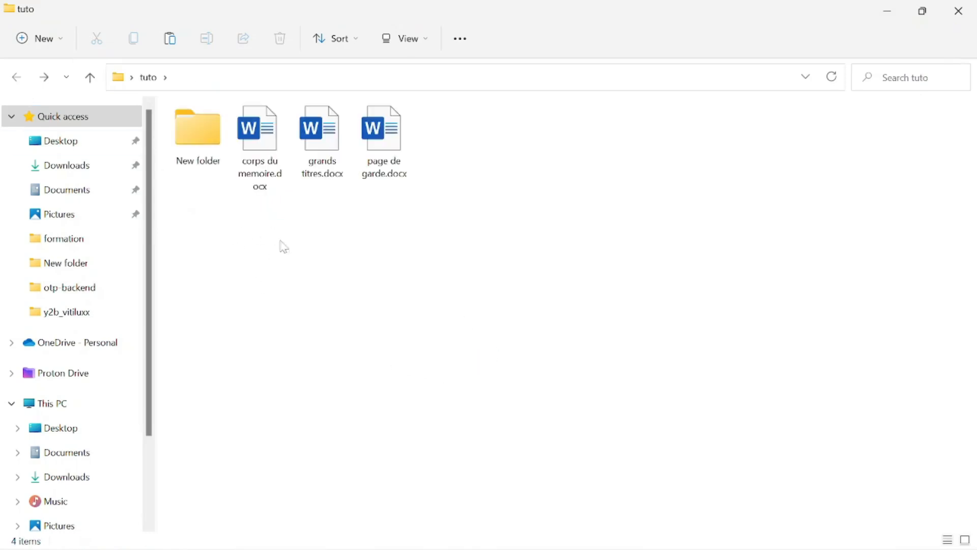
scroll(319, 305, "up", 4)
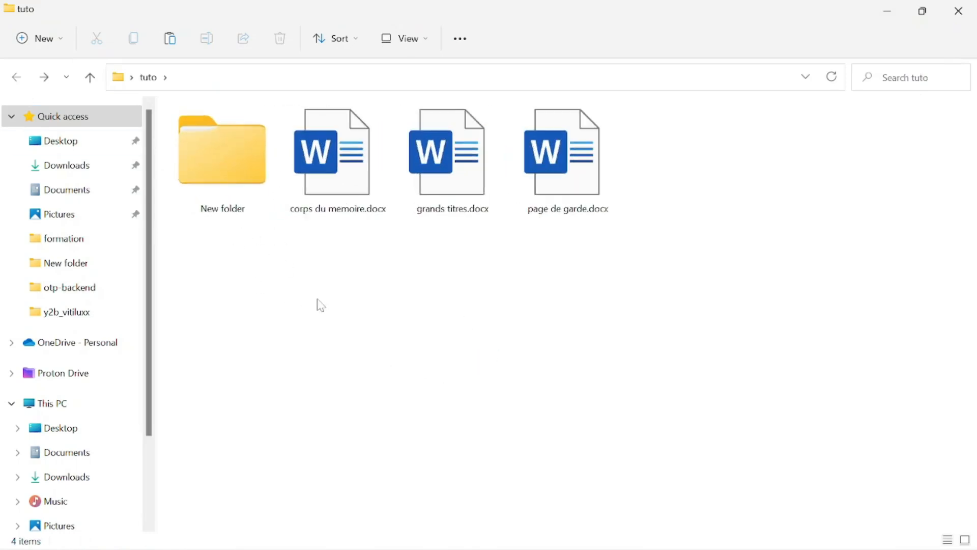
double_click(464, 179)
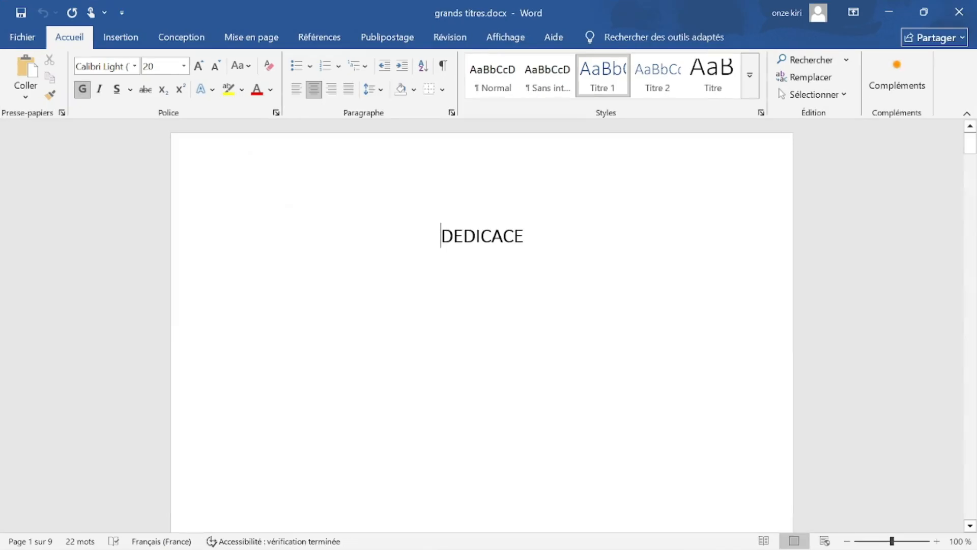
Scroll through the nine-page grands titres document, then minimise it to reveal the tuto folder.
left_click_drag(971, 142, 972, 484)
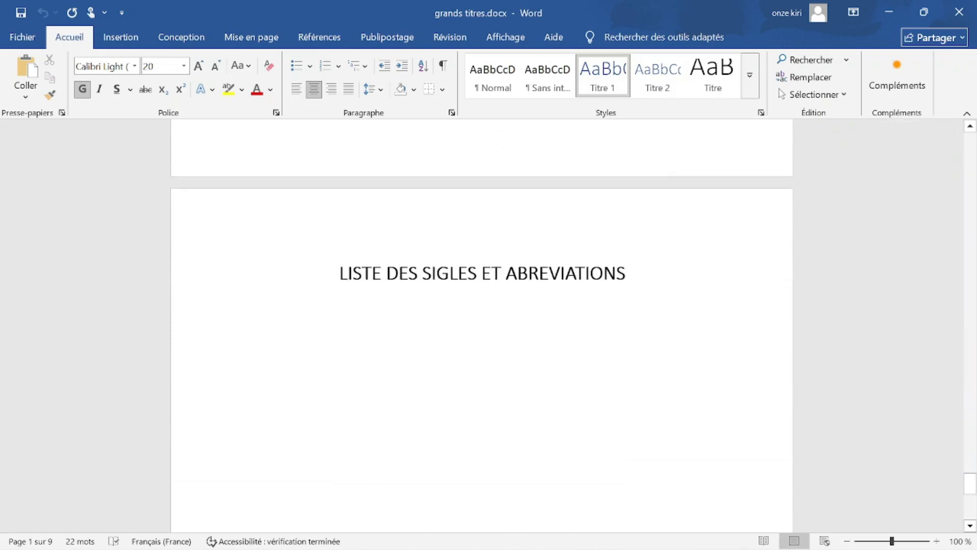
left_click(896, 11)
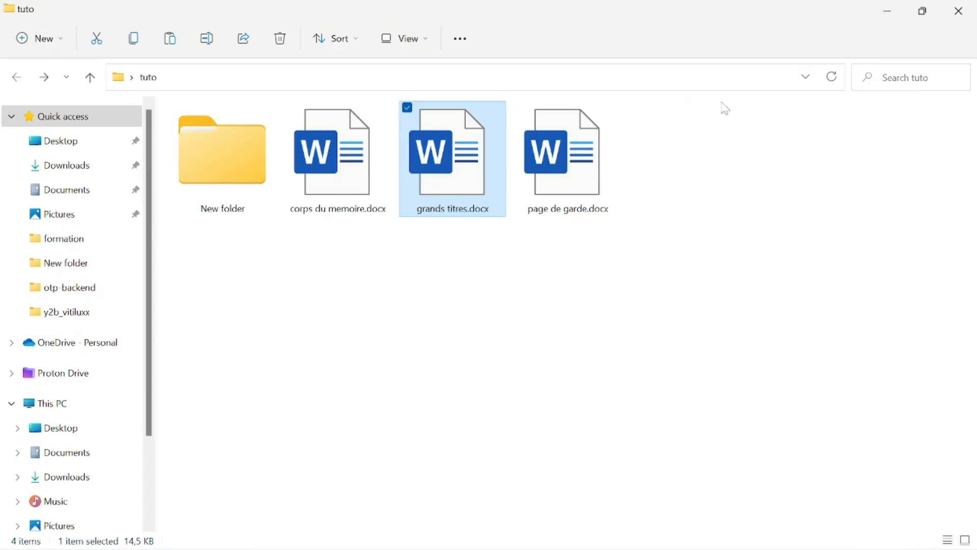
double_click(581, 162)
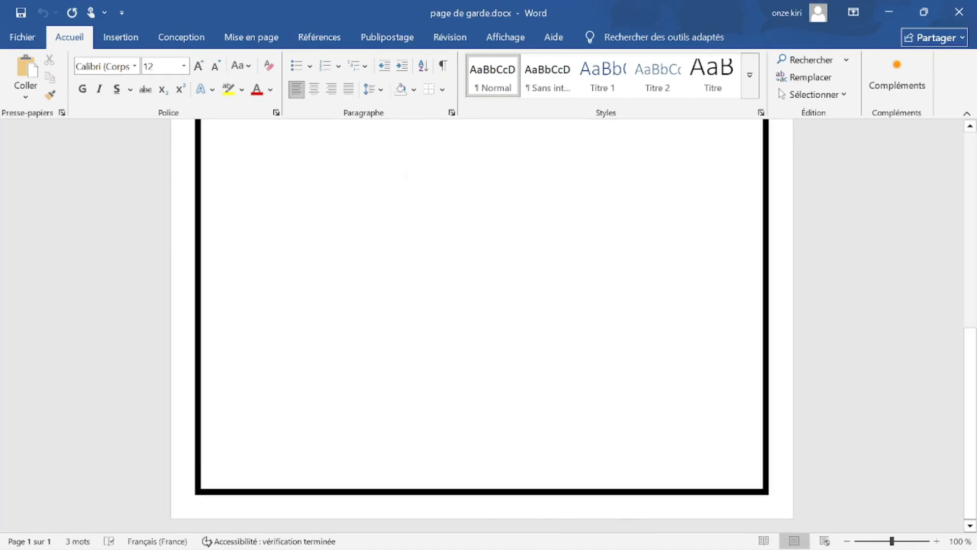
scroll(700, 255, "up", 8)
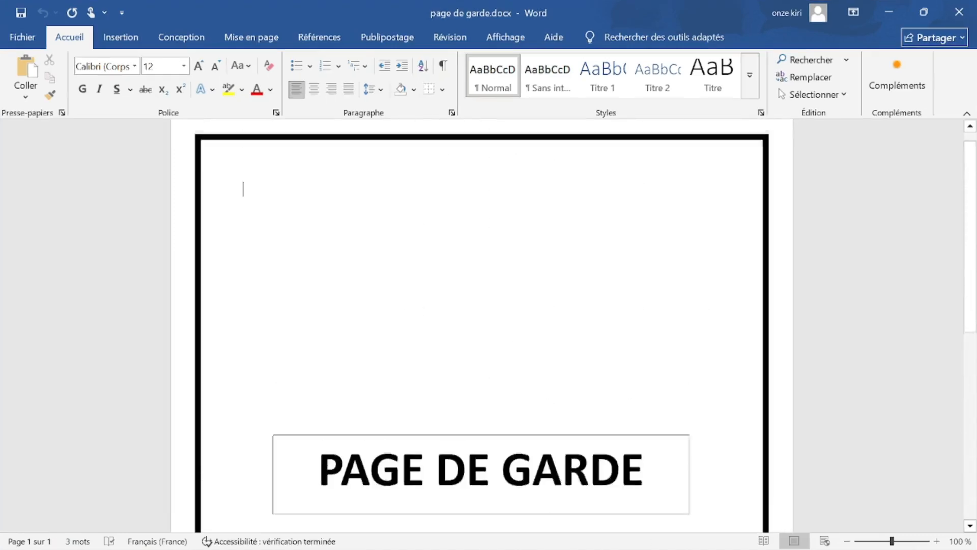
scroll(701, 256, "down", 8)
left_click(960, 11)
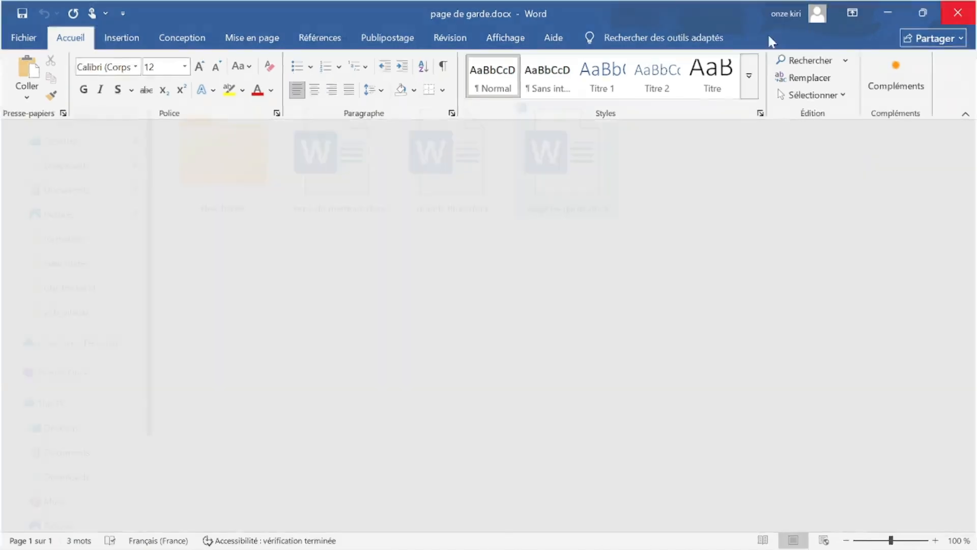
Reopen grands titres.docx and place the cursor below DEDICACE on page 1.
double_click(468, 146)
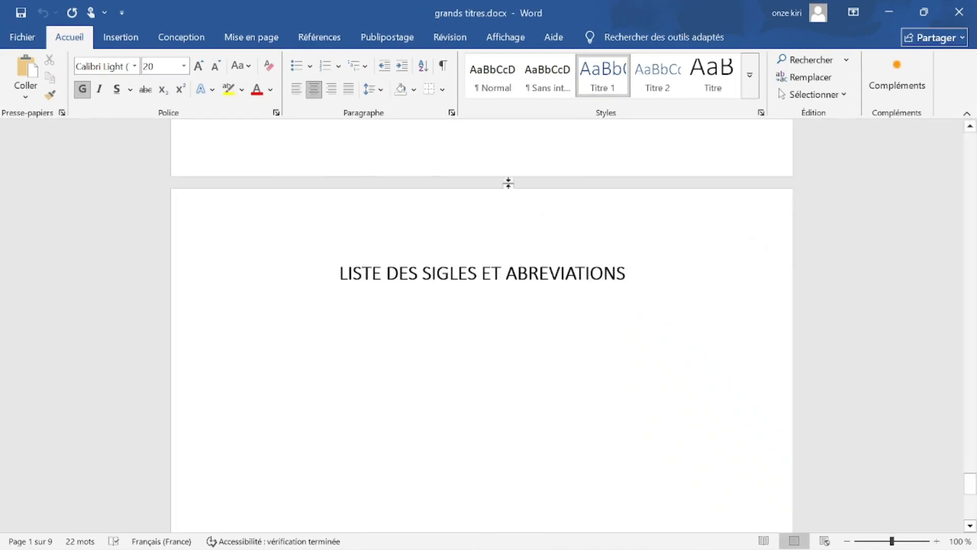
scroll(508, 184, "up", 5)
left_click(973, 151)
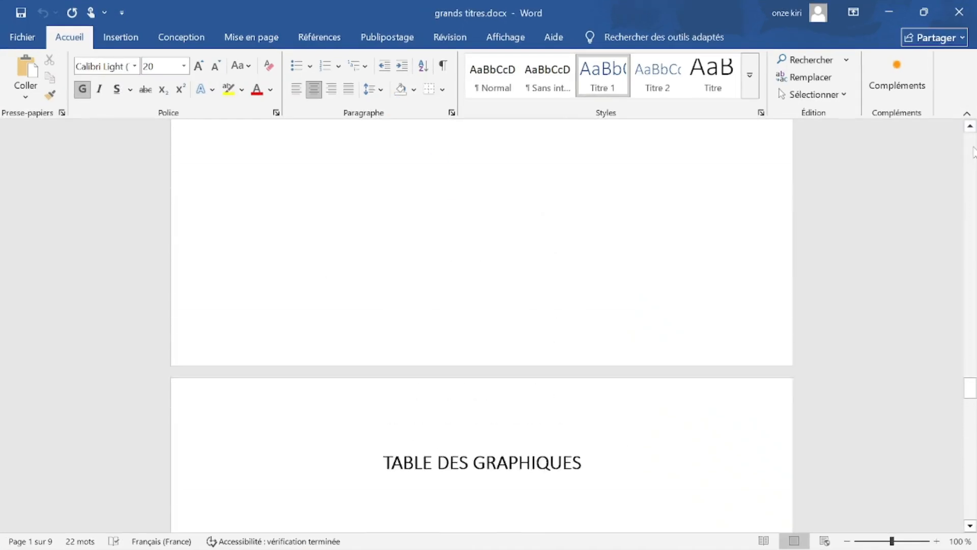
left_click(390, 274)
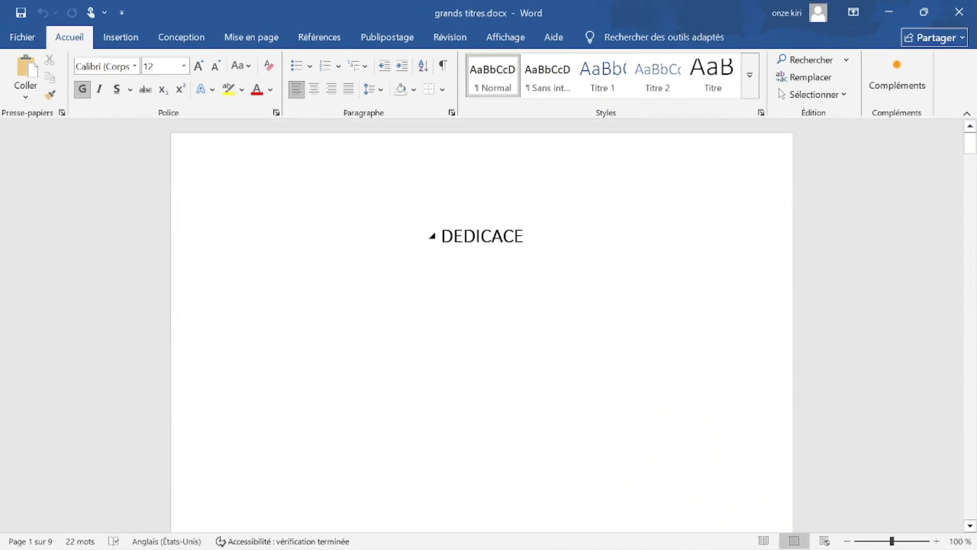
scroll(559, 265, "down", 10)
scroll(547, 272, "down", 1)
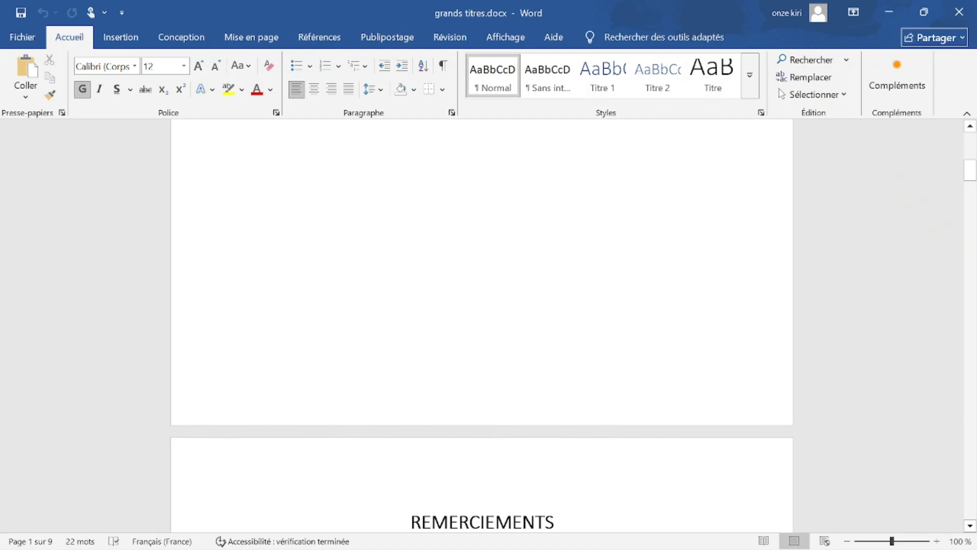
Toggle the white space between pages, undo the last change, and open the page 1 footer.
double_click(512, 430)
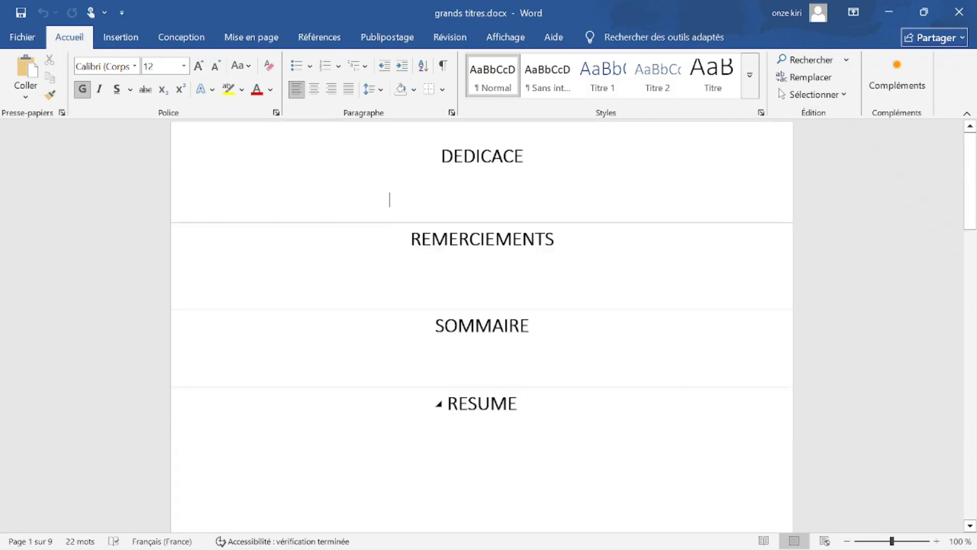
scroll(428, 210, "down", 5)
scroll(428, 210, "up", 5)
double_click(605, 225)
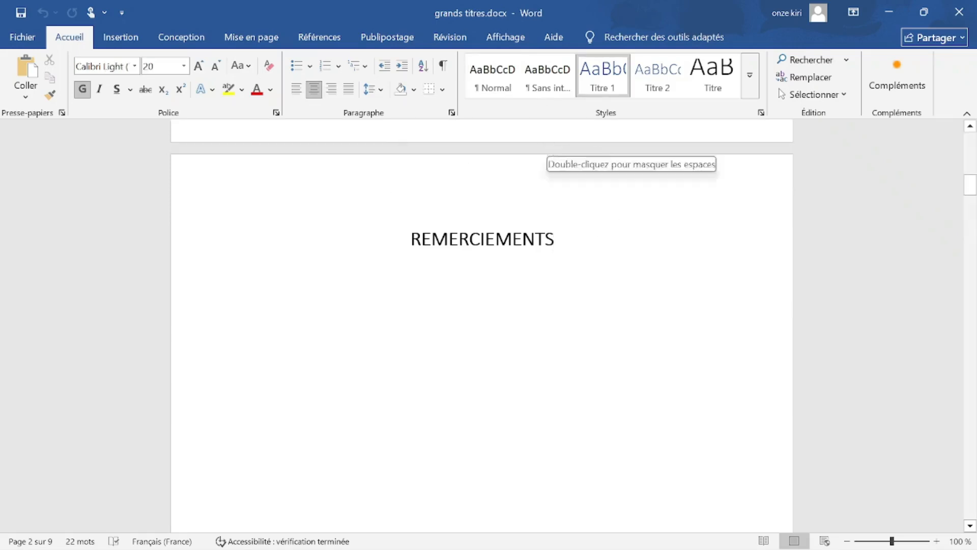
double_click(549, 147)
scroll(495, 341, "down", 12)
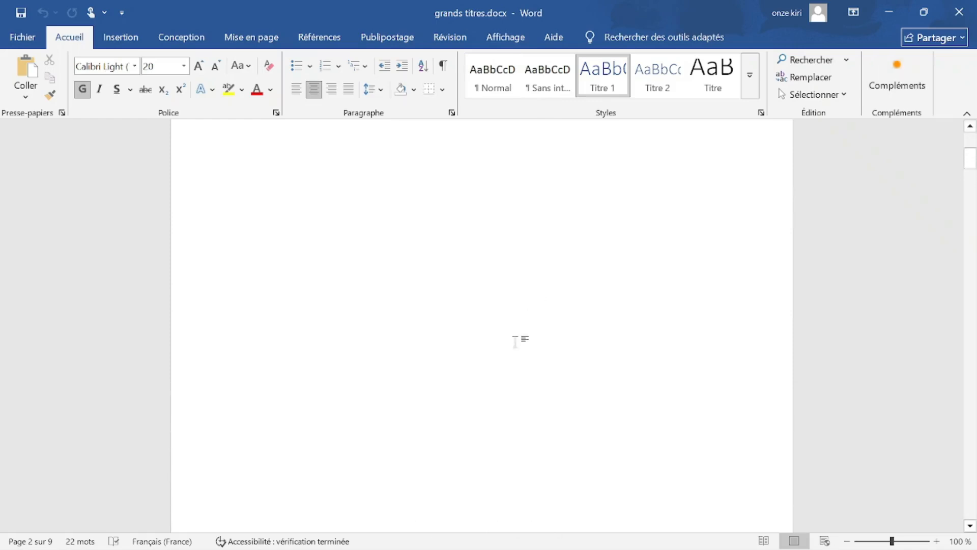
scroll(495, 341, "down", 7)
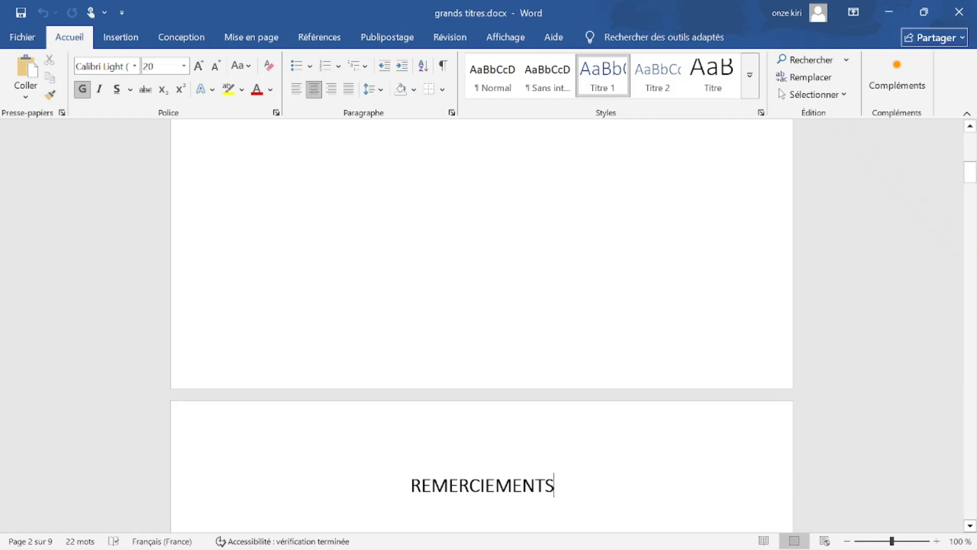
key("ctrl+z")
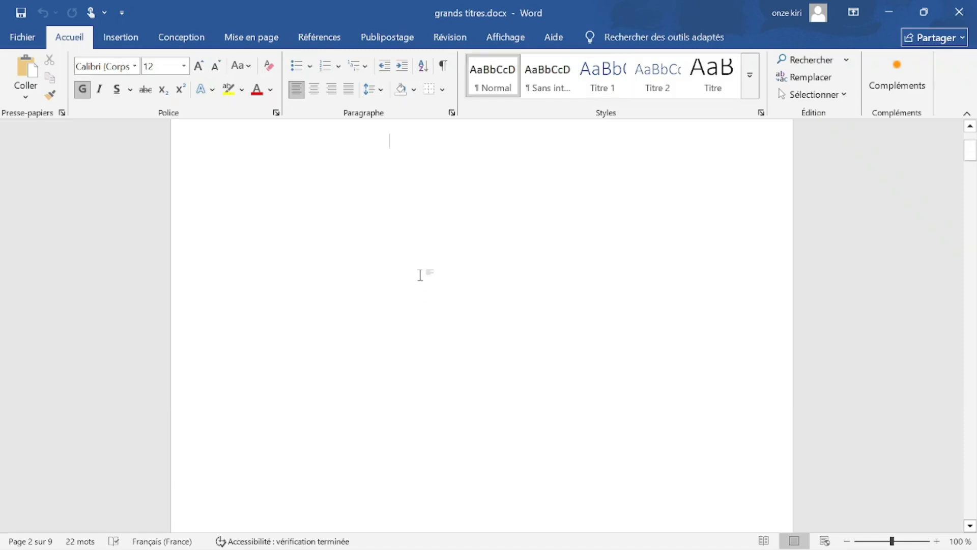
scroll(379, 329, "down", 7)
scroll(386, 359, "up", 1)
scroll(482, 326, "up", 1)
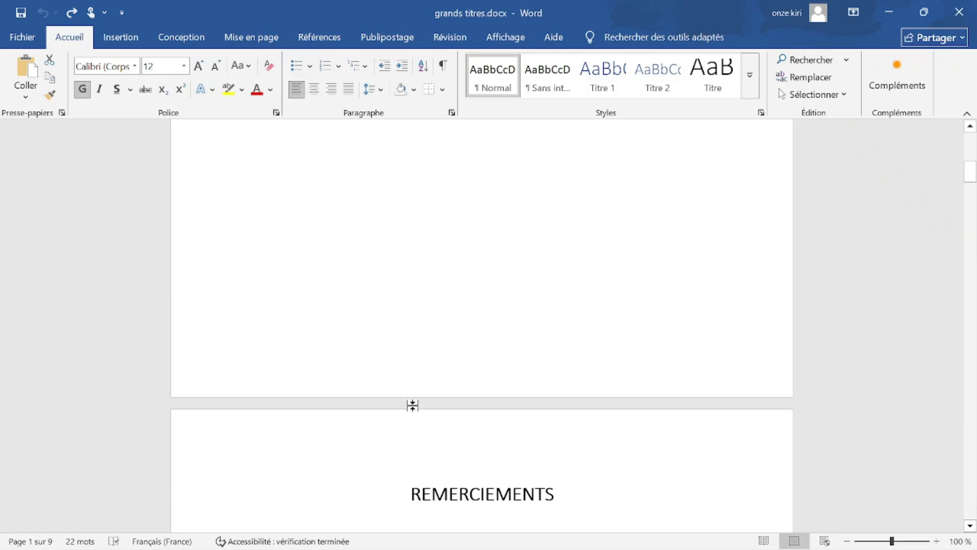
double_click(415, 392)
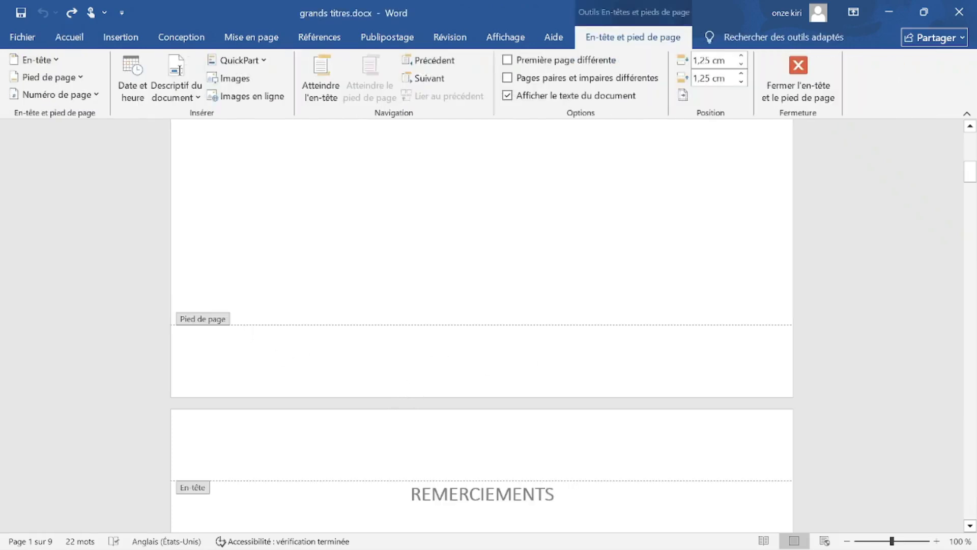
Type test text 'tghh' in the header and 'ttffthtfh' below DEDICACE, then delete both.
scroll(415, 359, "up", 10)
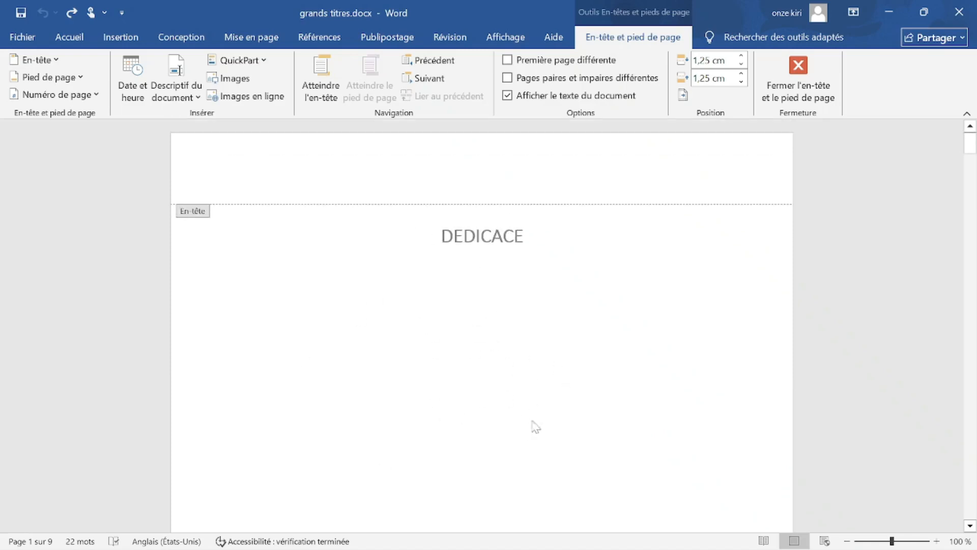
double_click(472, 390)
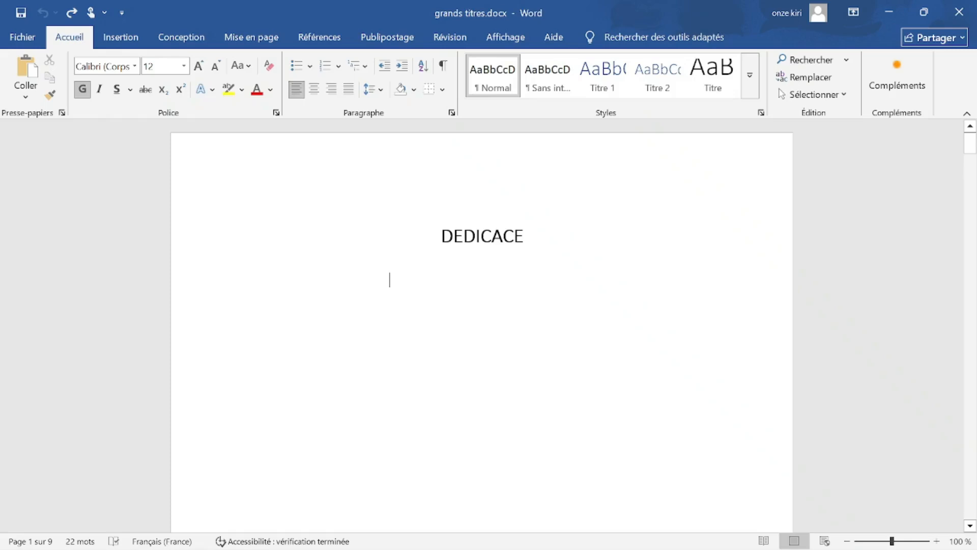
double_click(484, 175)
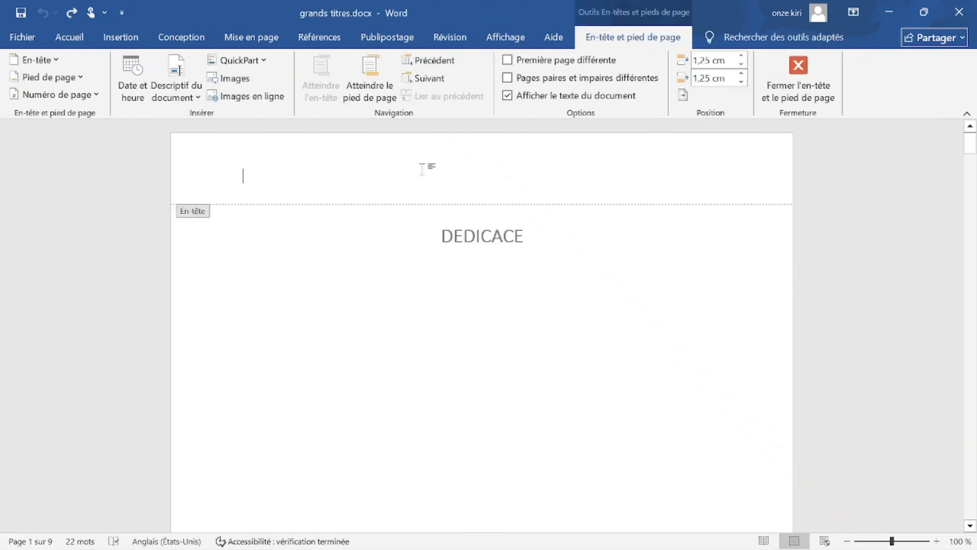
type("tghhfhtf")
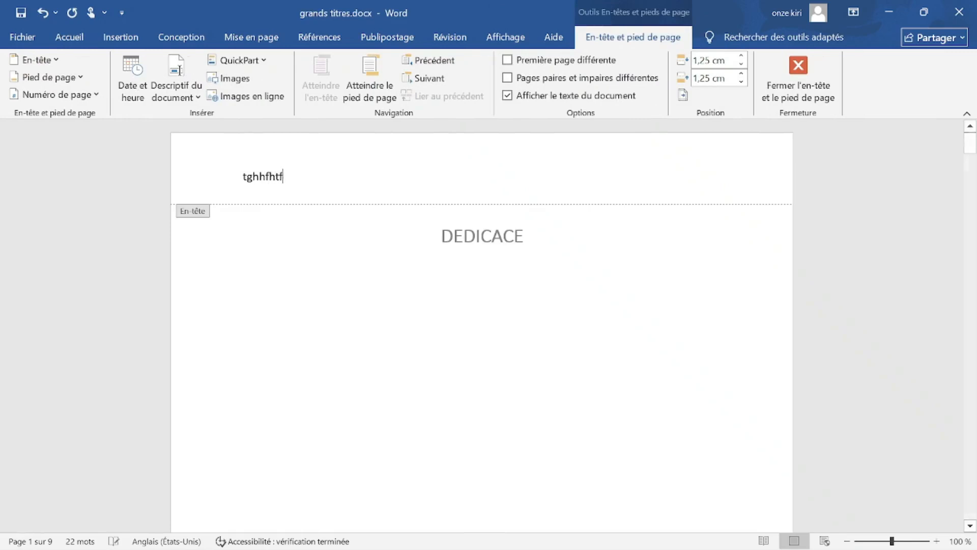
double_click(290, 332)
type("ttffthtfht")
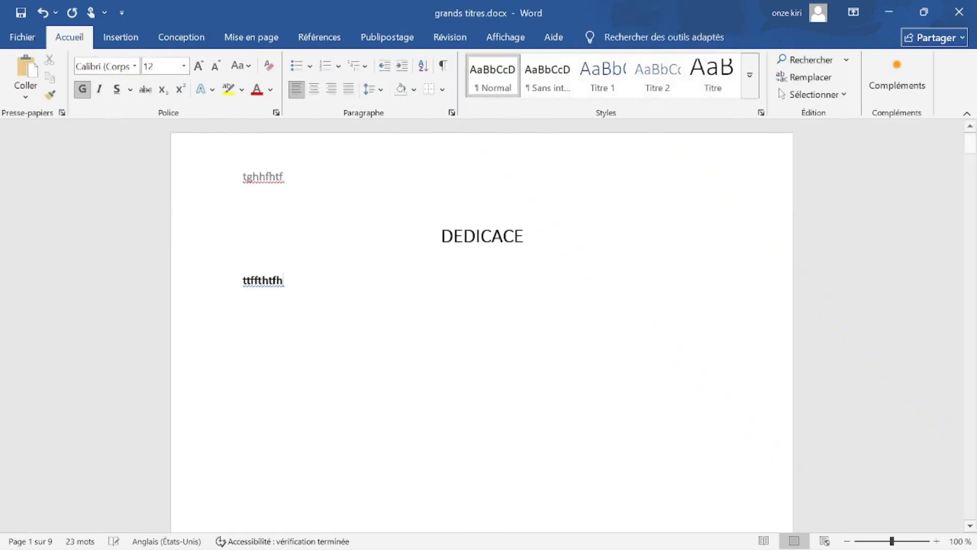
double_click(292, 176)
left_click_drag(291, 177, 239, 181)
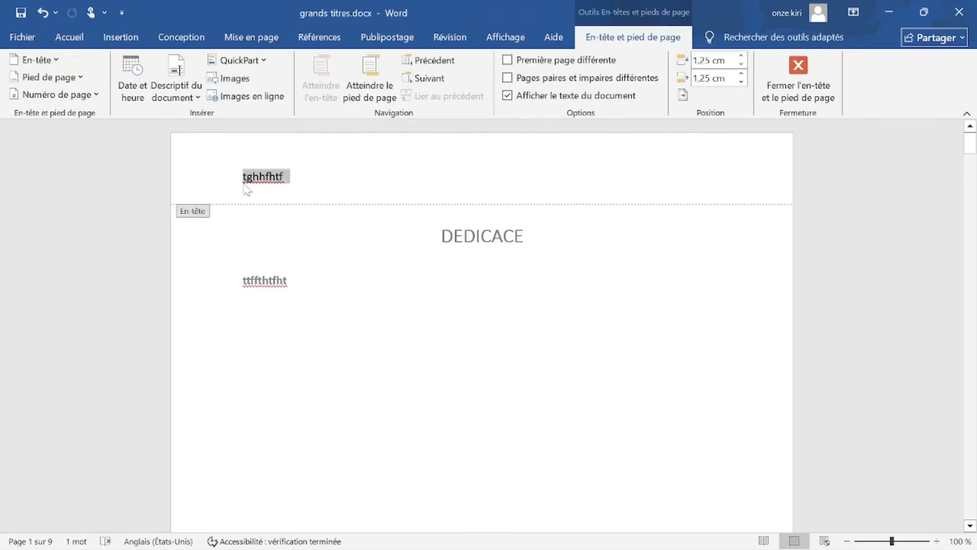
key("BackSpace")
double_click(314, 283)
double_click(265, 280)
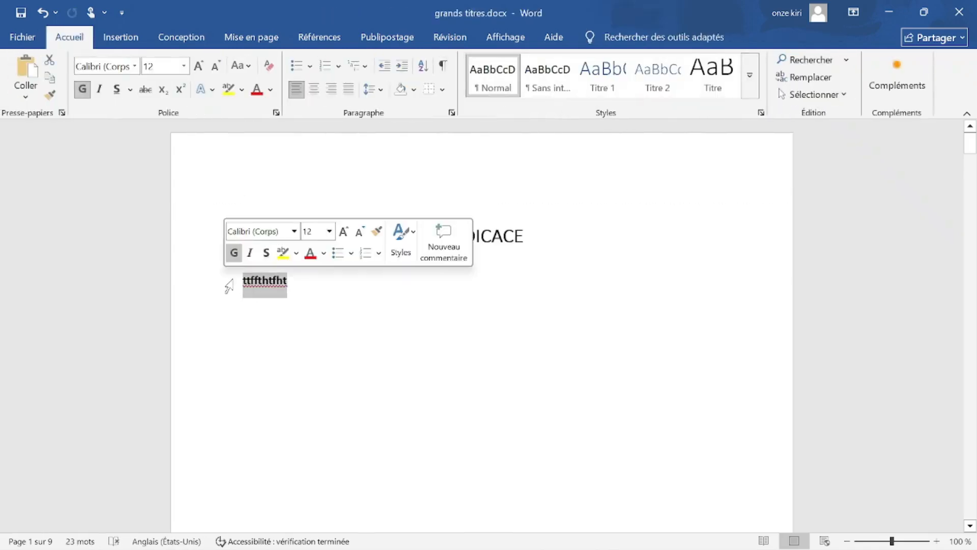
key("BackSpace")
Open the empty page 1 footer above REMERCIEMENTS for editing.
scroll(374, 299, "down", 3)
scroll(375, 299, "down", 3)
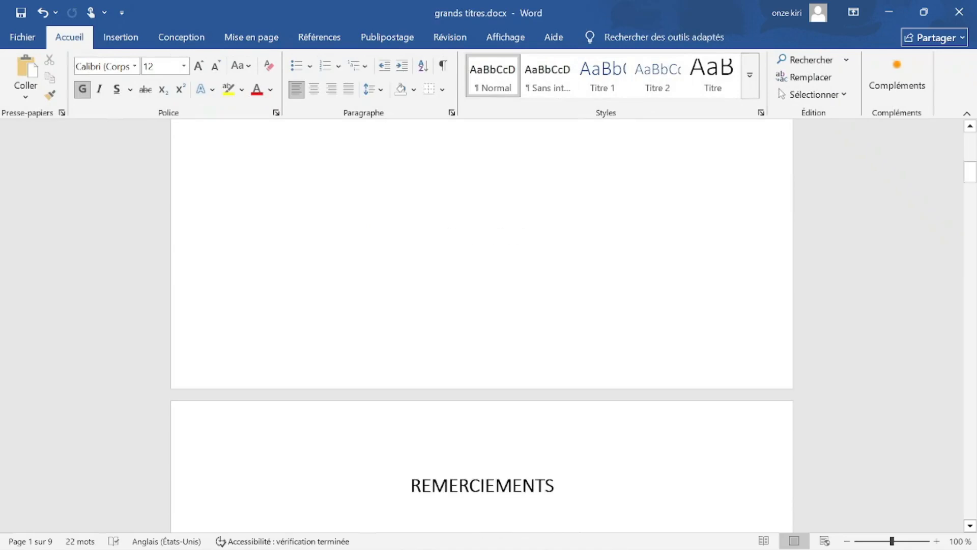
double_click(245, 342)
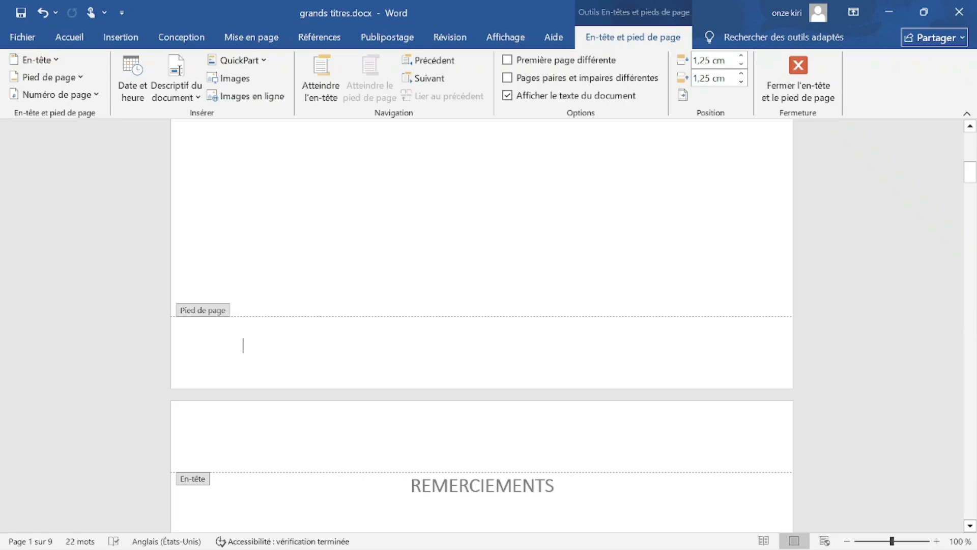
double_click(400, 232)
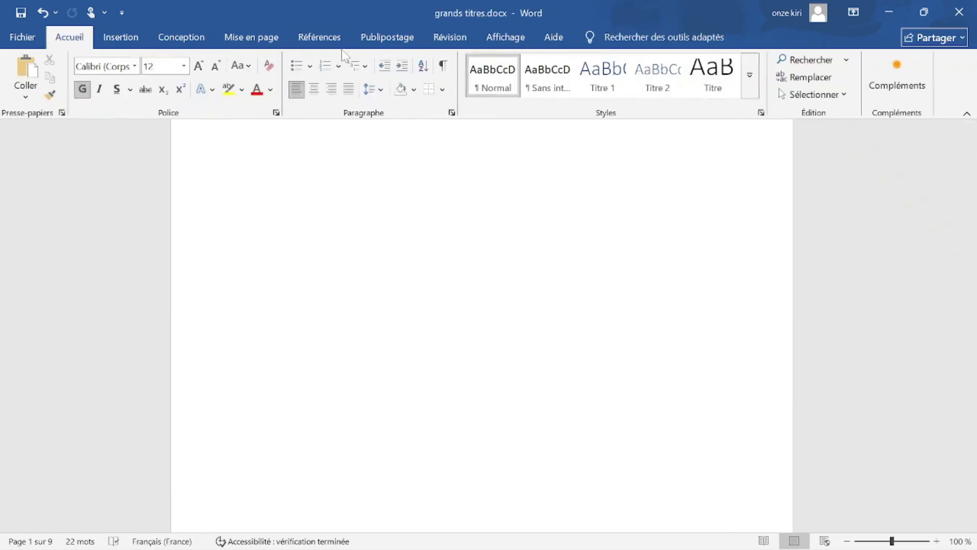
scroll(430, 473, "down", 10)
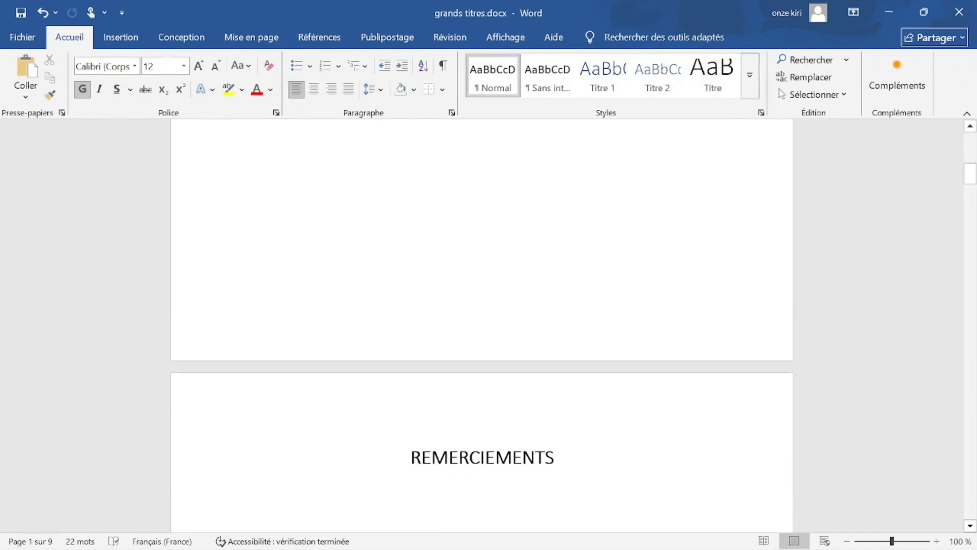
double_click(243, 318)
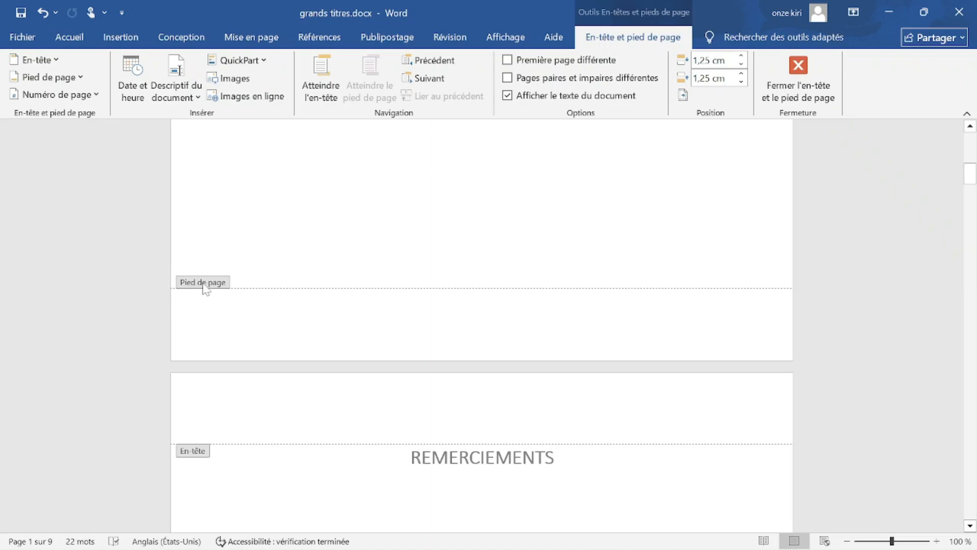
From the Insertion tab, bring up the Numéro de page choices for the footer.
left_click(128, 49)
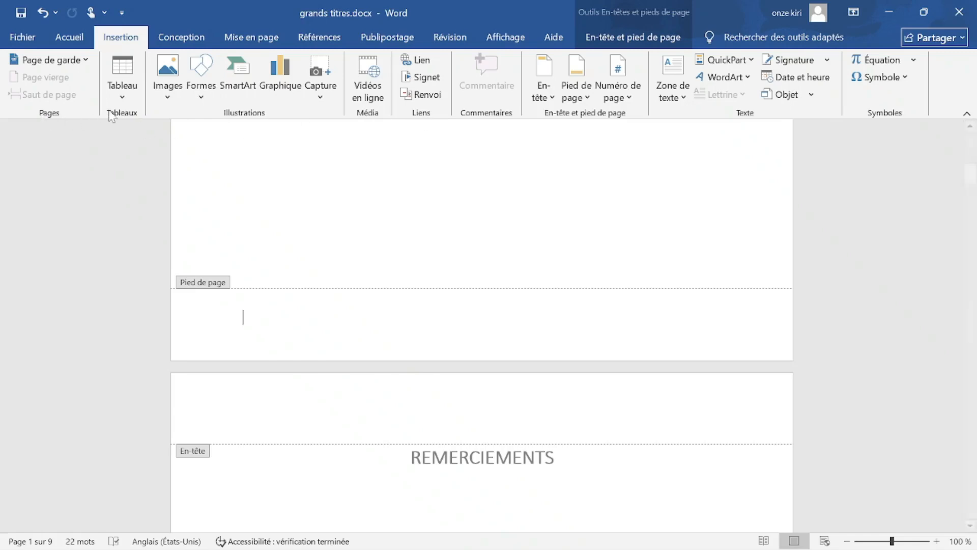
left_click(172, 37)
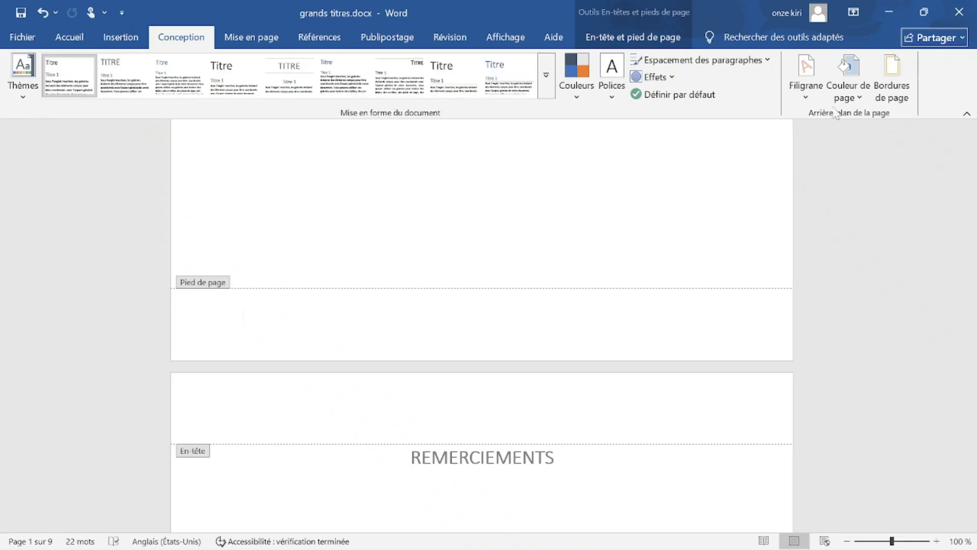
left_click(71, 40)
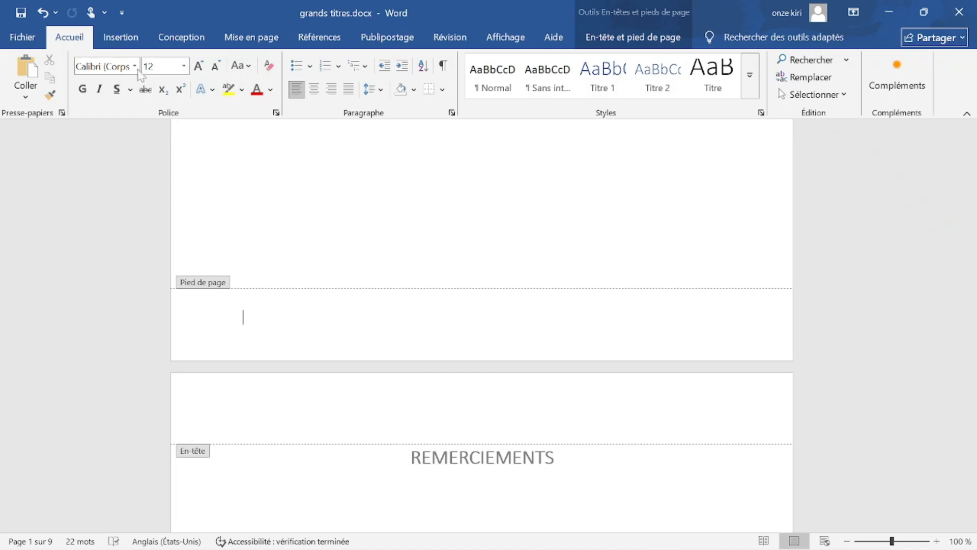
left_click(139, 38)
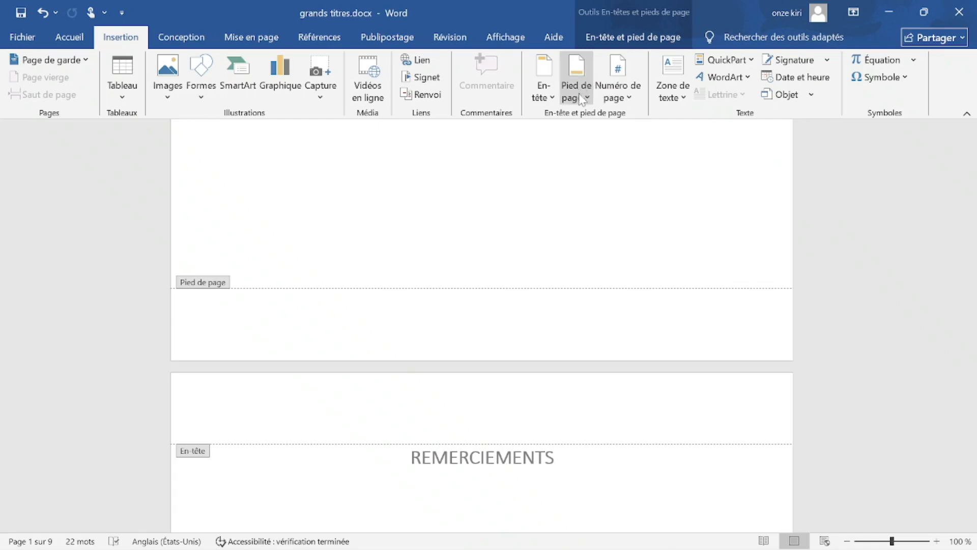
left_click(631, 100)
left_click(621, 87)
Browse the Bas de page number styles, from Numéro normal 2 and 3 to Cercle and Pages empilées.
left_click(623, 91)
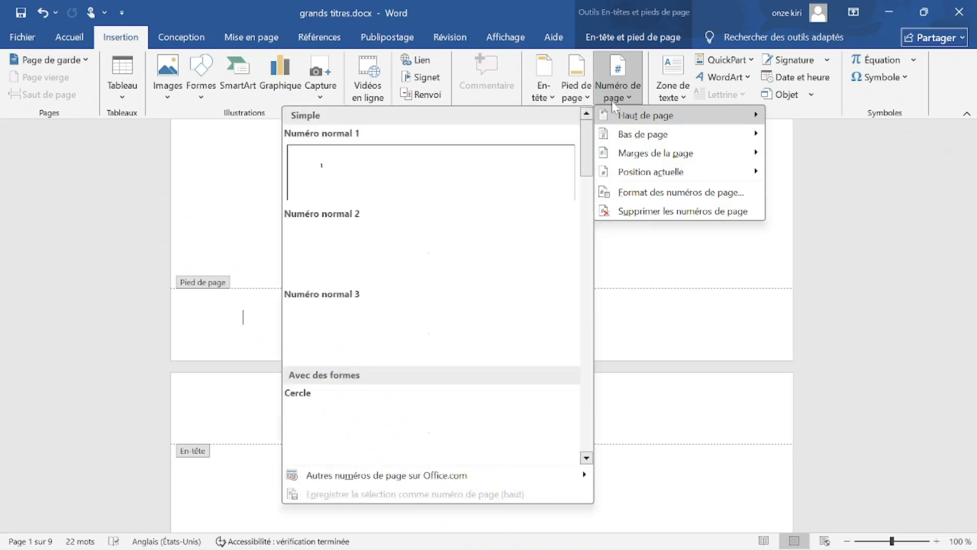
mouse_move(628, 110)
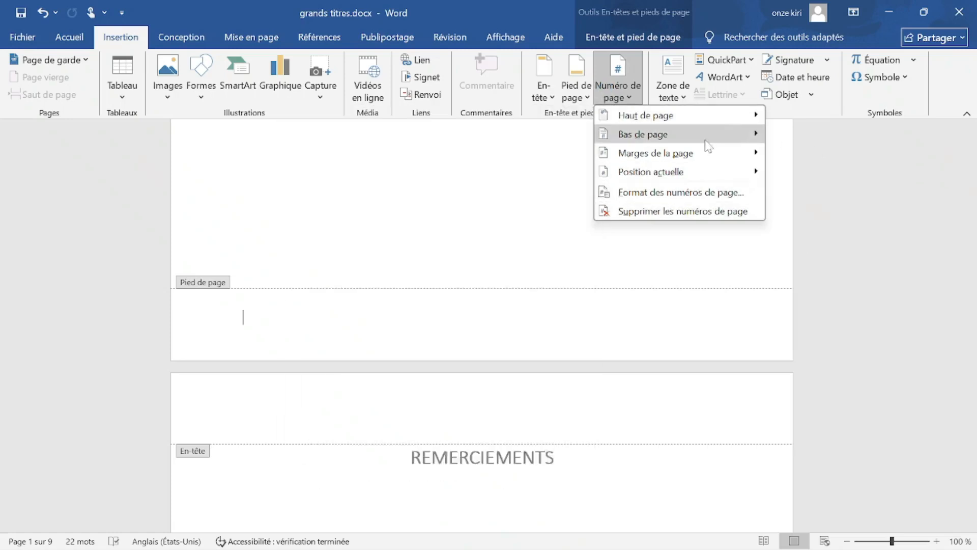
mouse_move(664, 135)
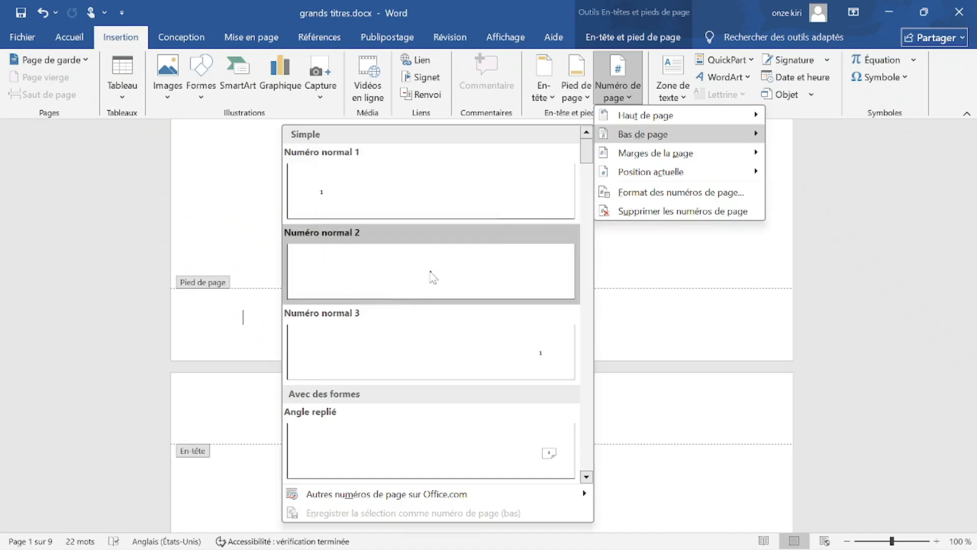
scroll(542, 351, "down", 5)
scroll(541, 355, "up", 3)
scroll(528, 318, "up", 3)
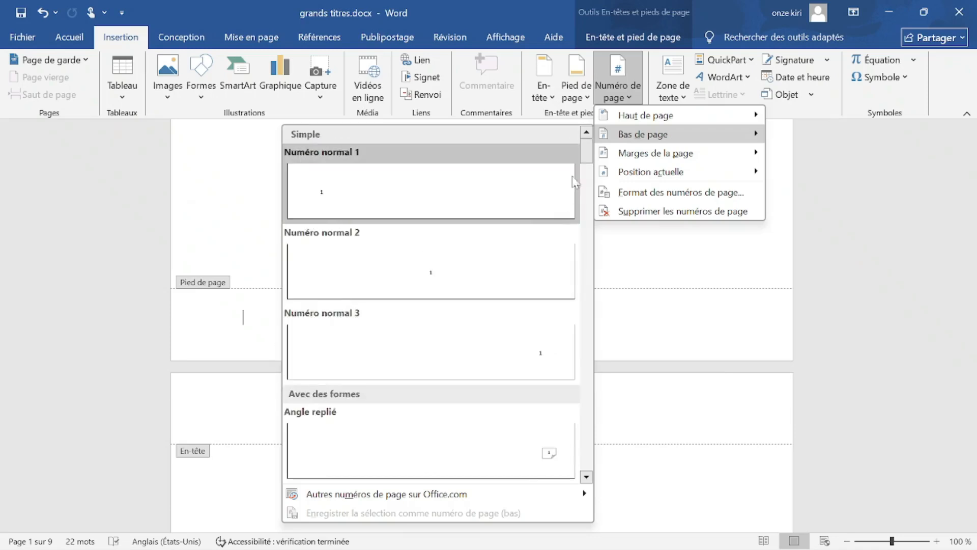
mouse_move(586, 159)
left_mouse_down()
mouse_move(590, 223)
mouse_move(589, 150)
left_mouse_up()
left_click(587, 477)
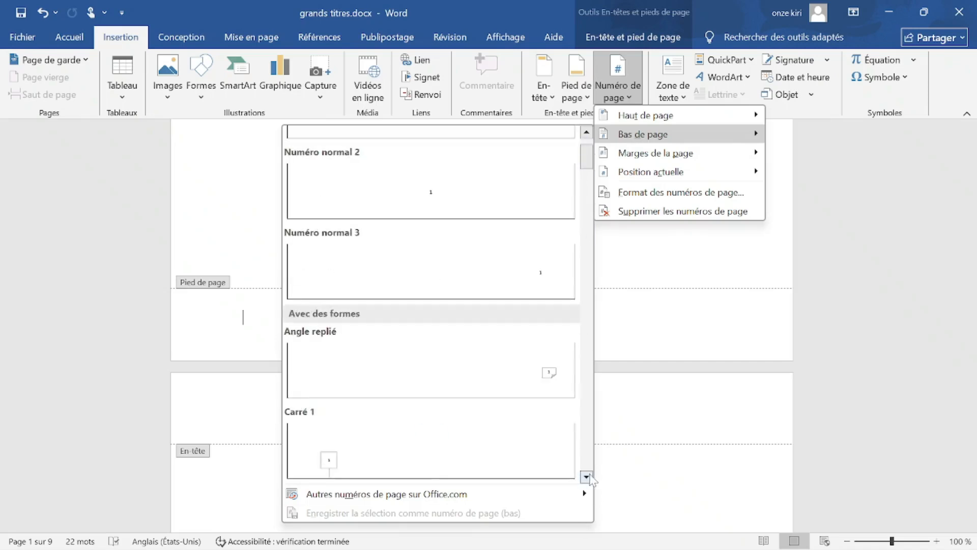
left_click(586, 132)
left_click_drag(586, 156, 574, 192)
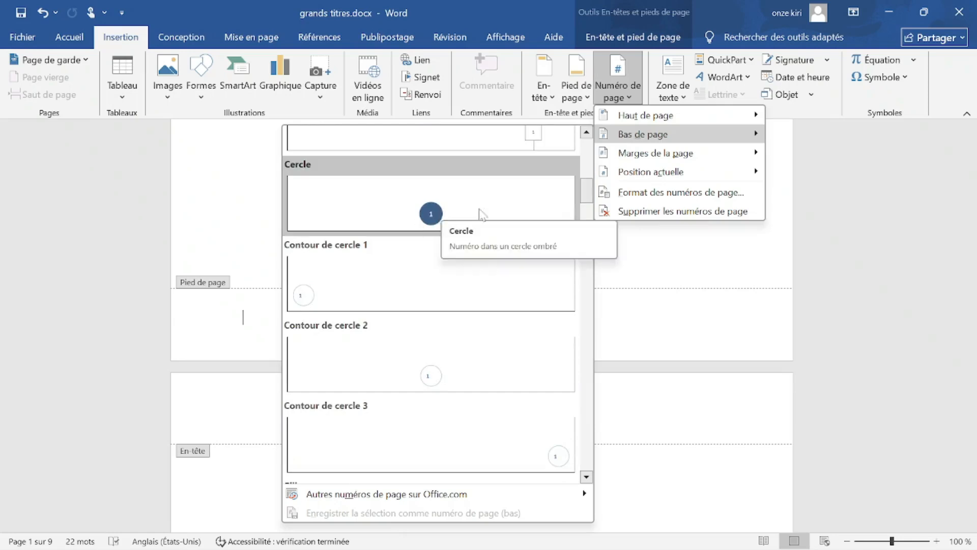
scroll(479, 212, "up", 3)
left_click_drag(588, 179, 601, 248)
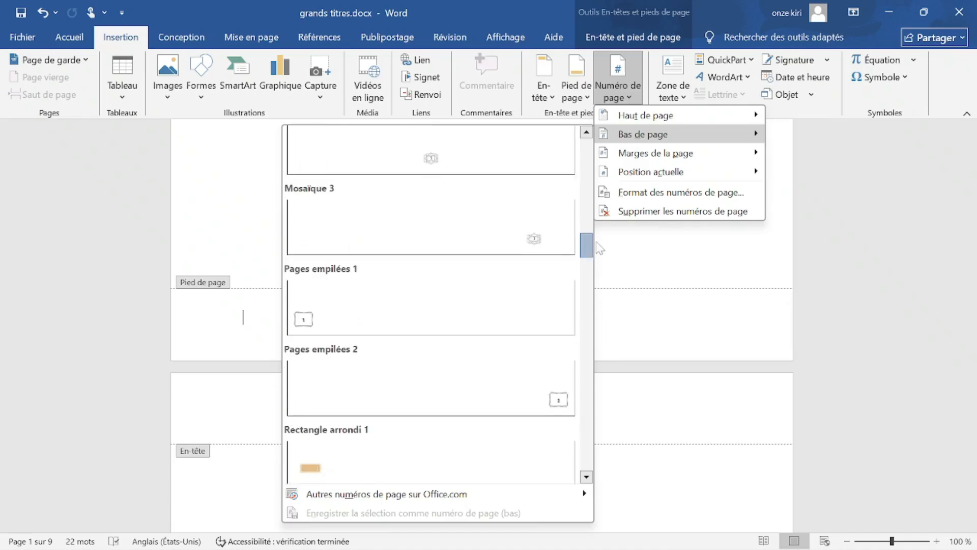
left_click_drag(600, 248, 597, 160)
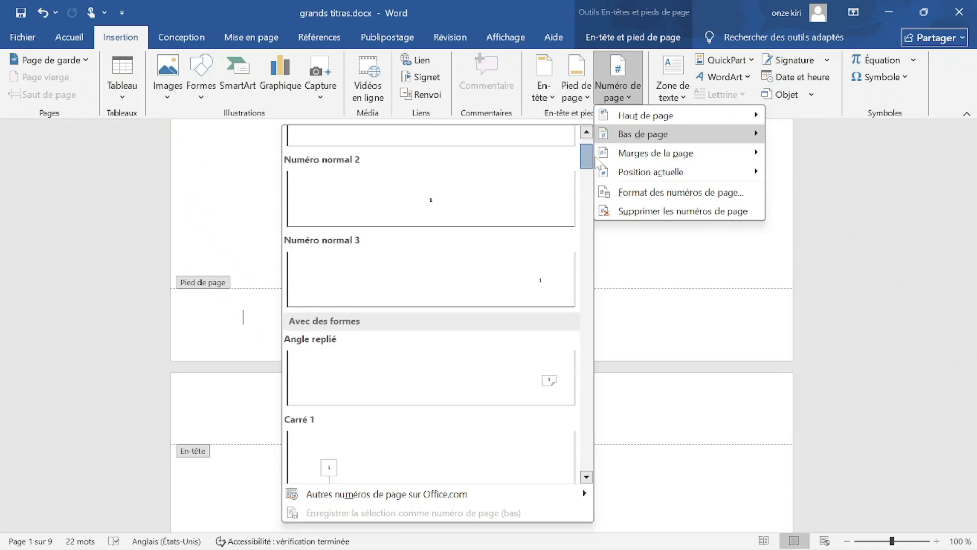
Insert Numéro normal 3 so page number 1 sits at the footer's right, and select it.
left_click(544, 289)
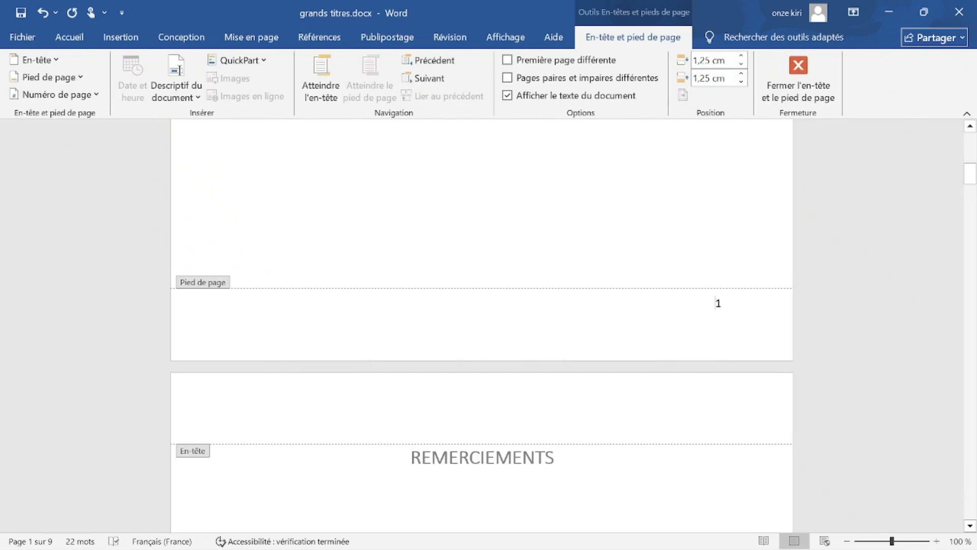
left_click(715, 319)
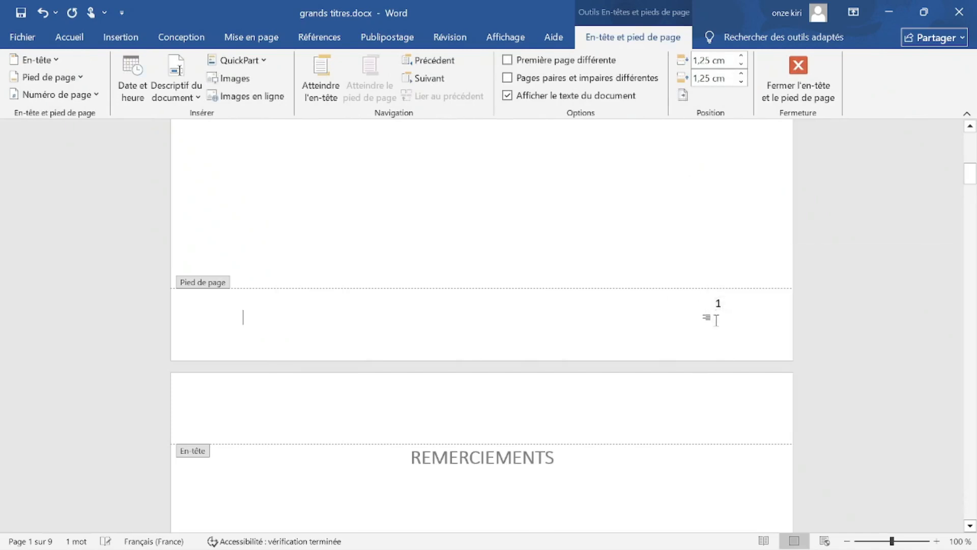
left_click_drag(723, 317, 716, 304)
scroll(429, 338, "up", 10)
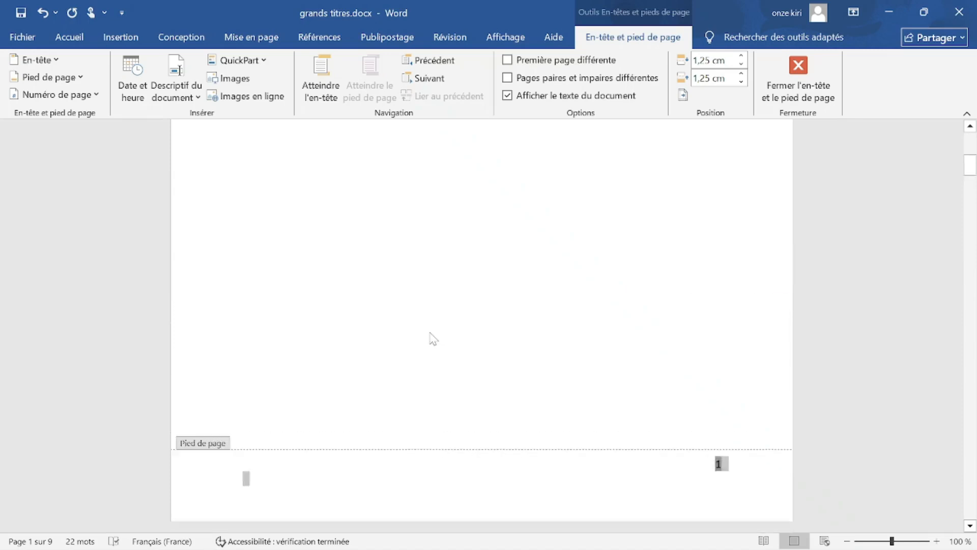
scroll(407, 330, "down", 20)
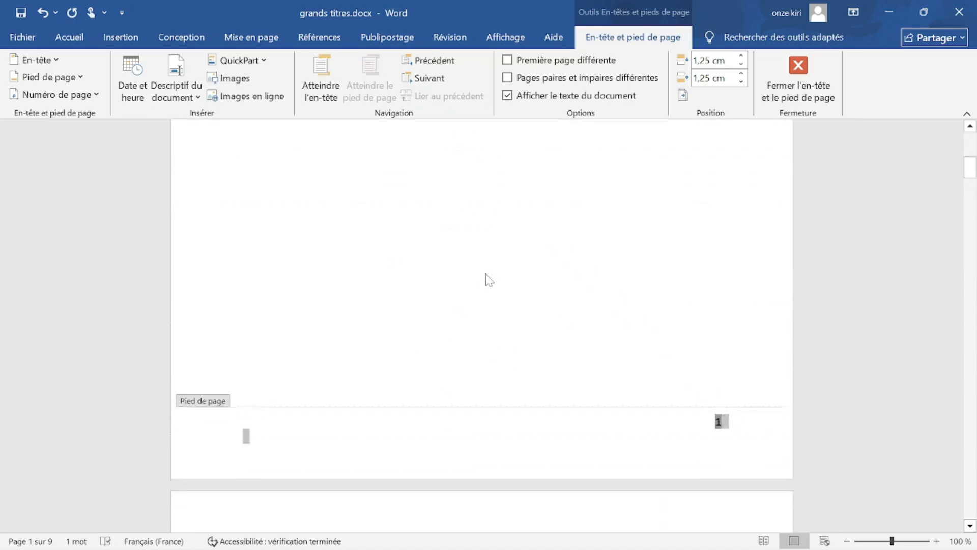
scroll(652, 322, "up", 10)
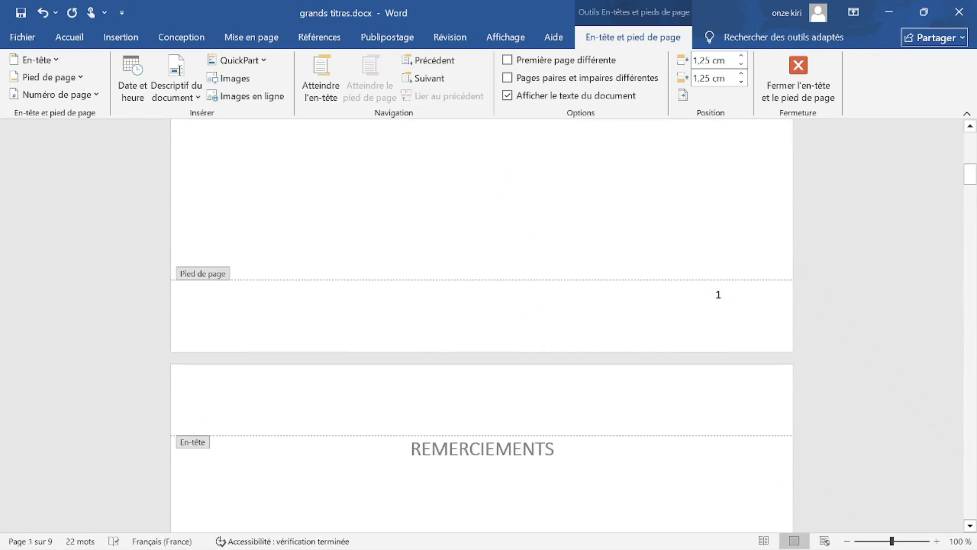
left_click(717, 295)
left_click(243, 309)
double_click(718, 294)
Make the footer page number bold at 14 pt.
mouse_move(748, 295)
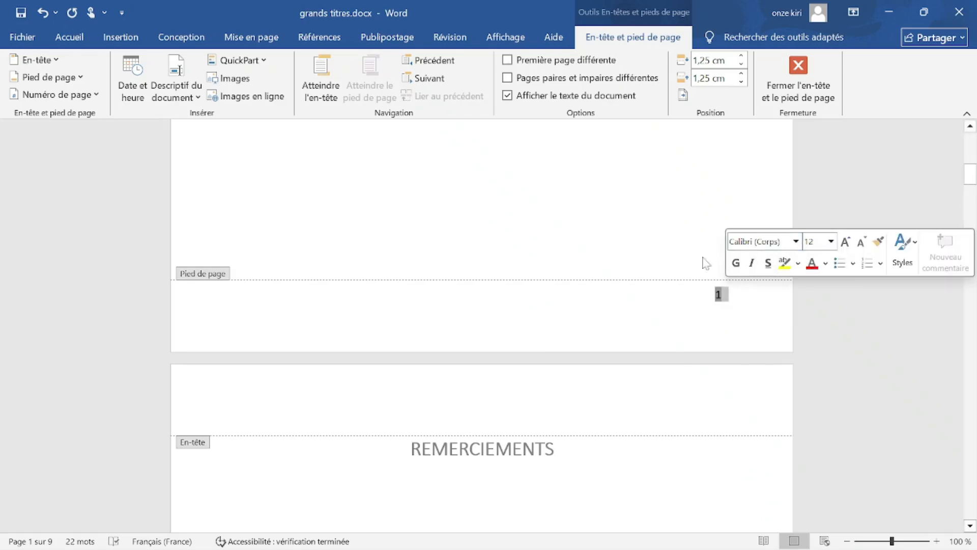
left_click(740, 262)
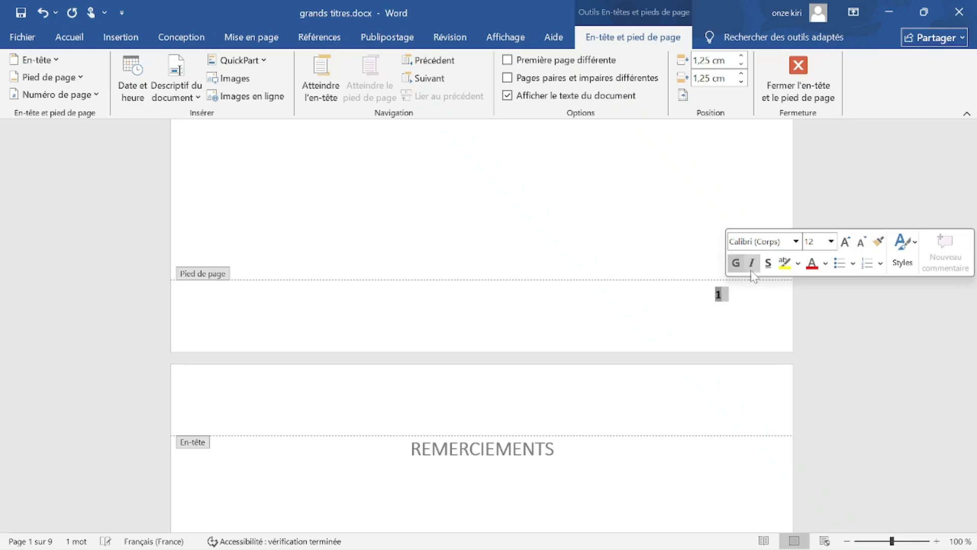
left_click(831, 241)
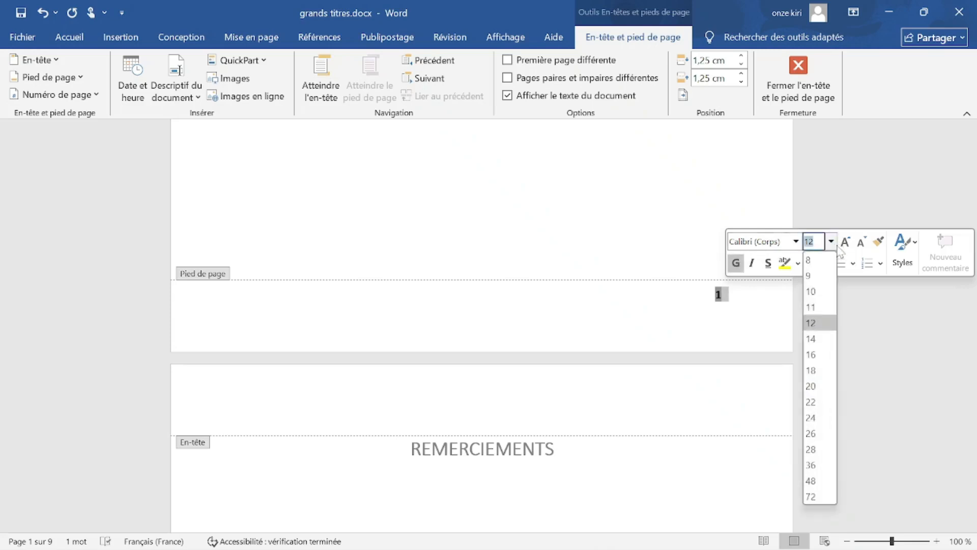
left_click(821, 340)
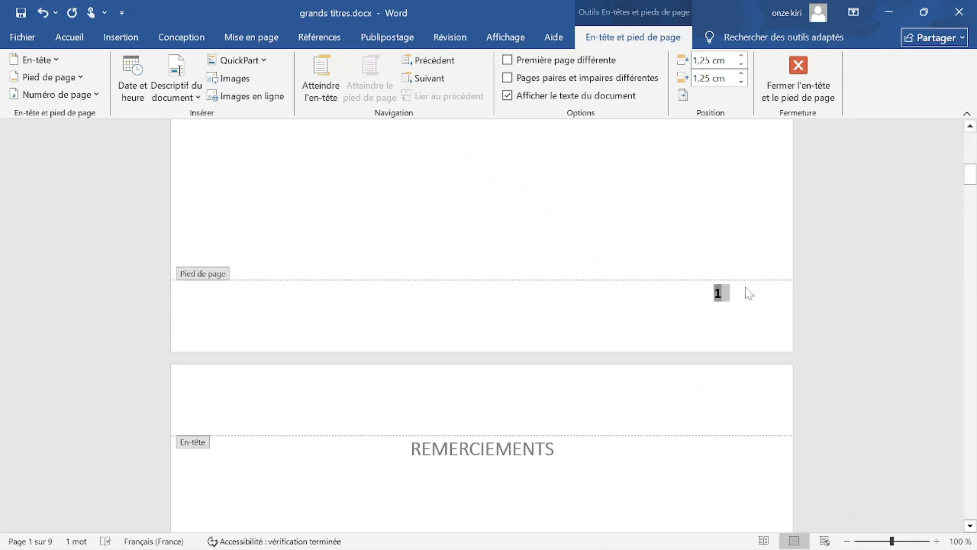
left_click(62, 44)
left_click(84, 94)
left_click(184, 68)
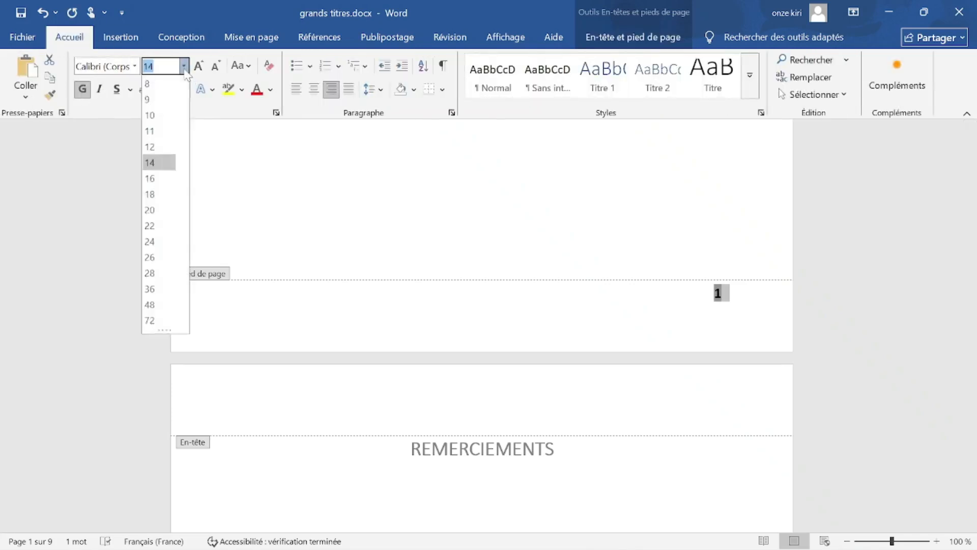
left_click(184, 70)
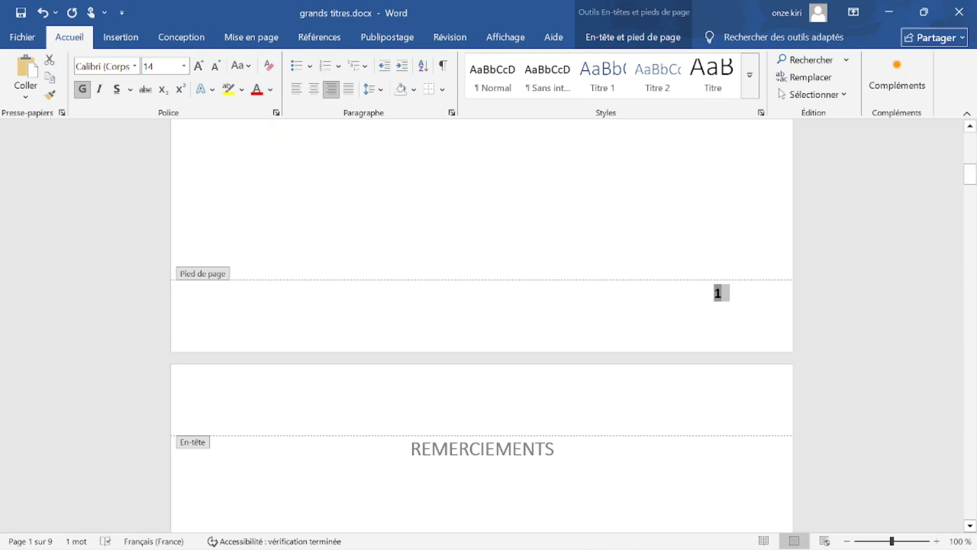
left_click(121, 37)
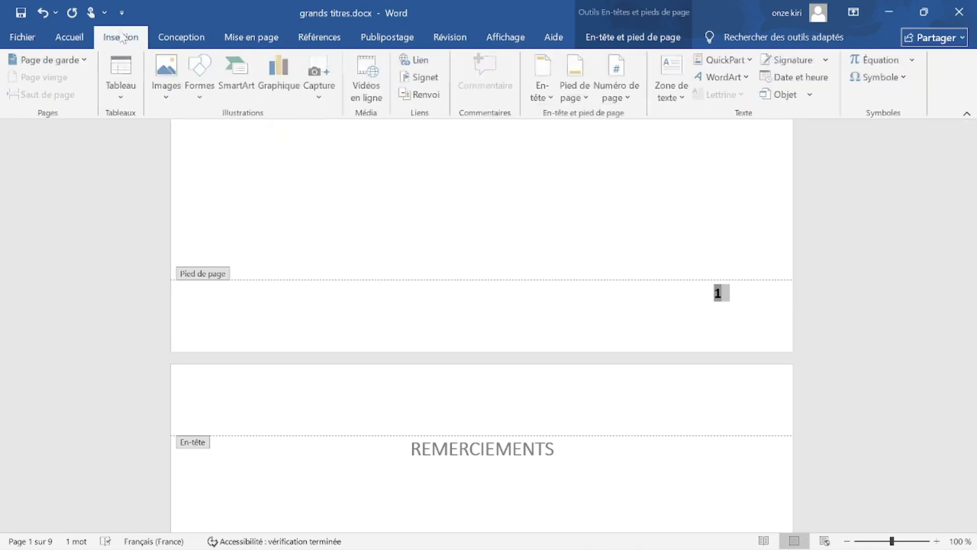
Apply the Rétrospective design from the Pied de page gallery to the footer.
left_click(584, 99)
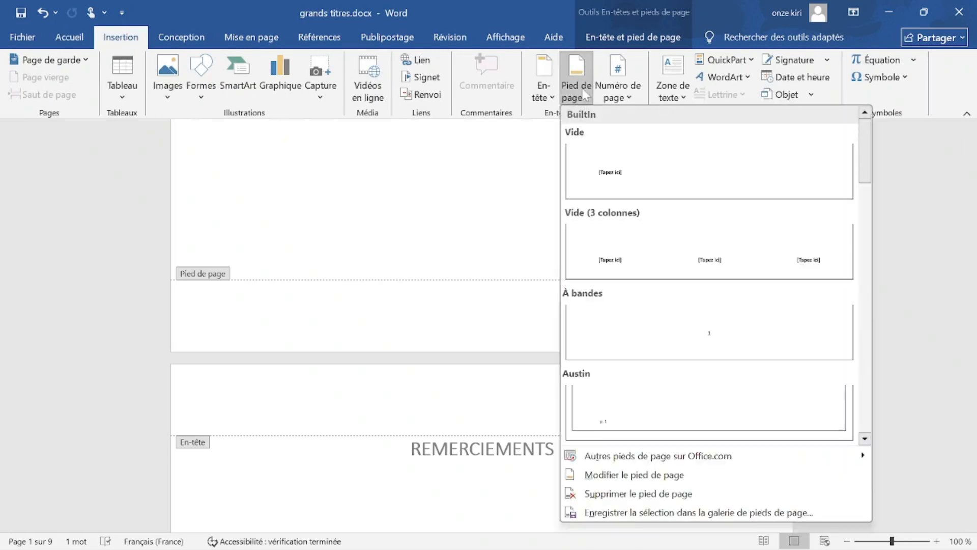
scroll(759, 301, "down", 6)
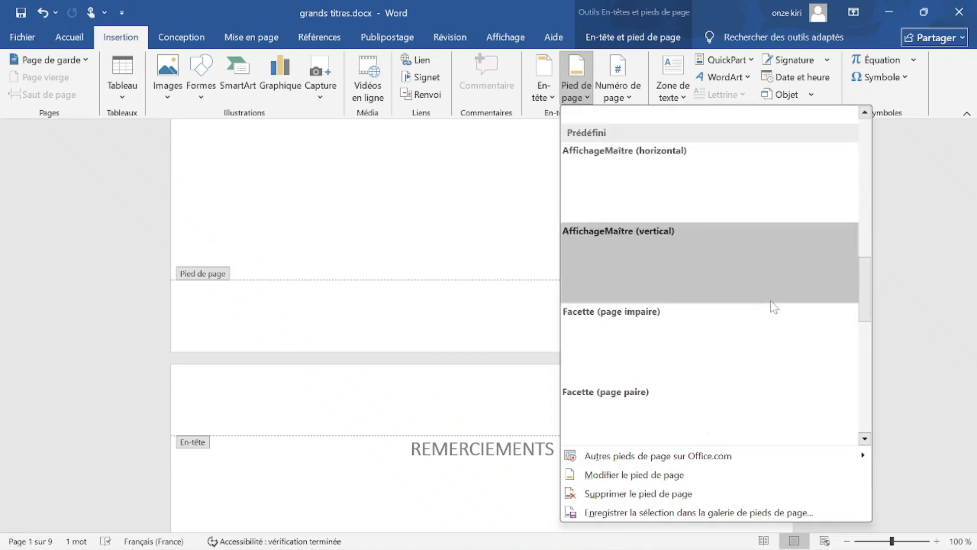
scroll(780, 304, "up", 10)
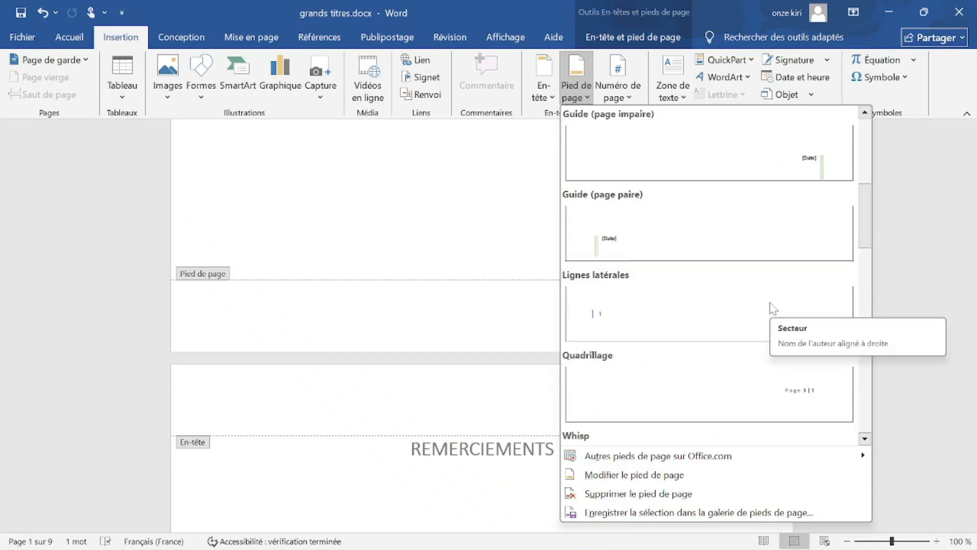
scroll(771, 306, "up", 3)
scroll(772, 306, "down", 6)
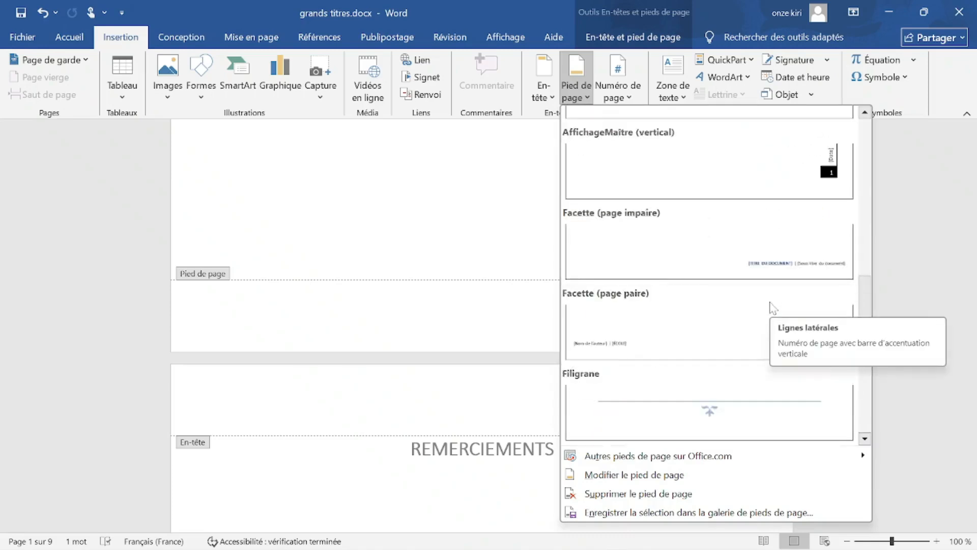
scroll(773, 307, "down", 3)
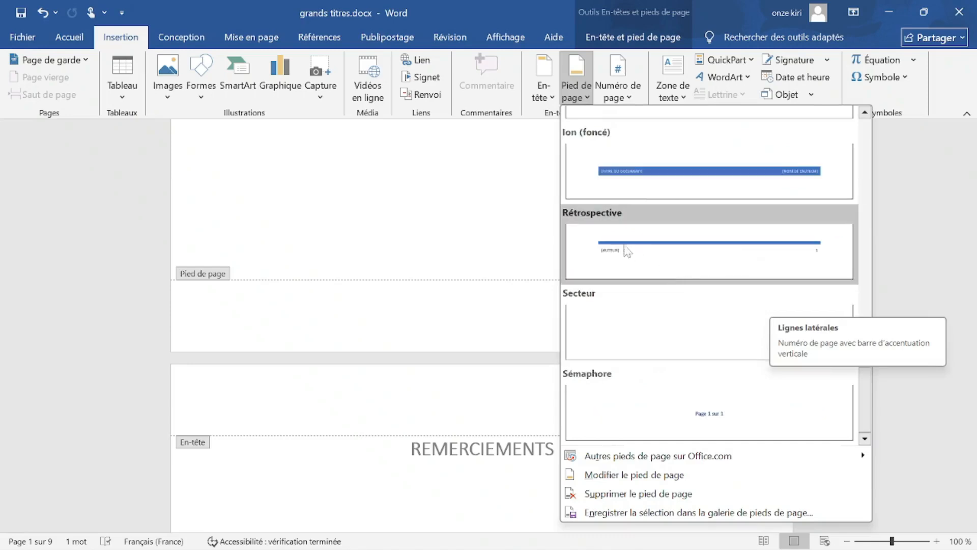
left_click(683, 254)
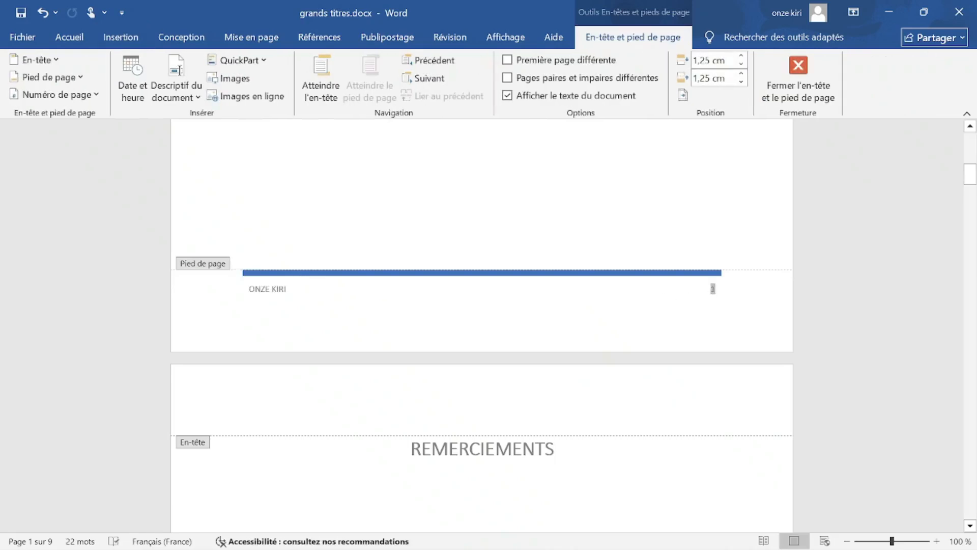
Delete the old author name in the footer's Auteur field and type 'REGIGER PAR'.
double_click(713, 288)
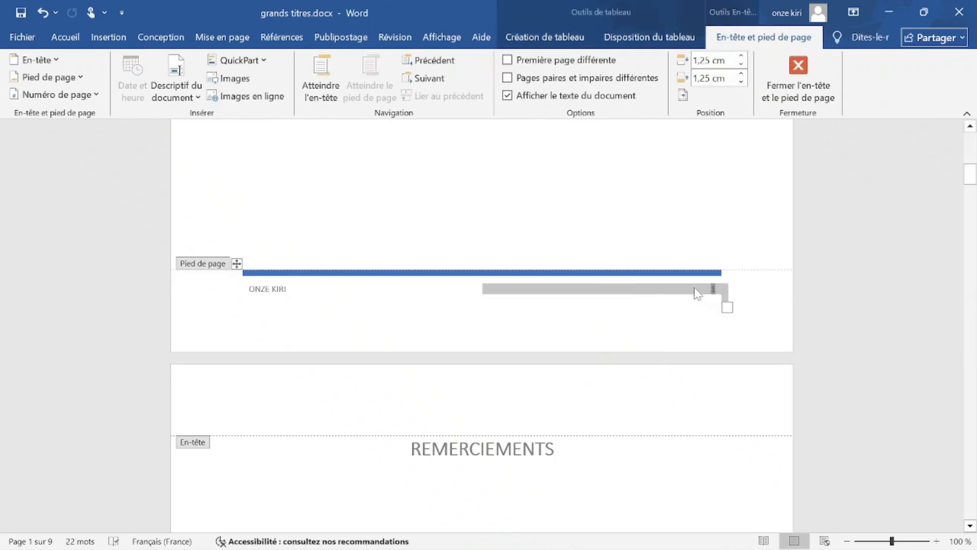
left_click(108, 39)
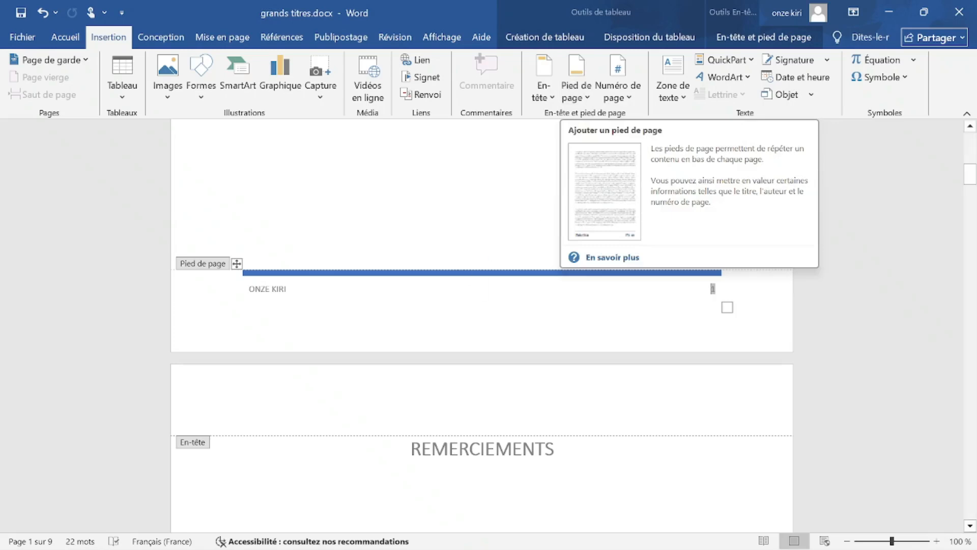
left_click(250, 289)
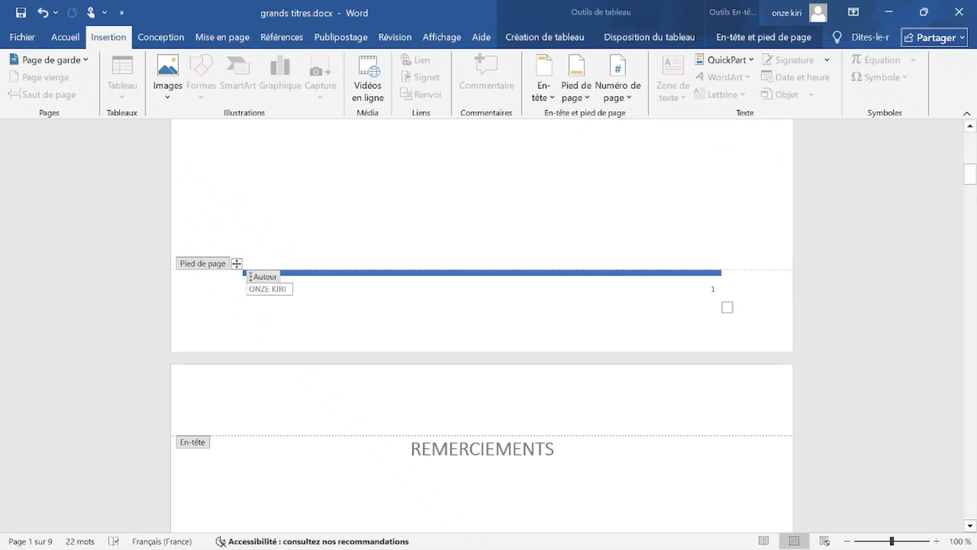
mouse_move(248, 289)
left_mouse_down()
mouse_move(288, 289)
mouse_move(253, 291)
left_mouse_up()
left_click(287, 289)
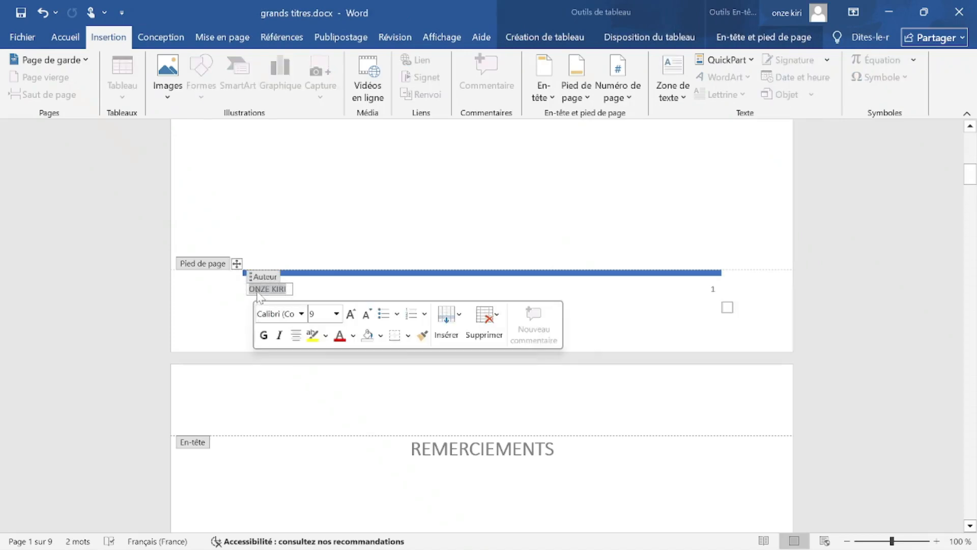
key("Delete")
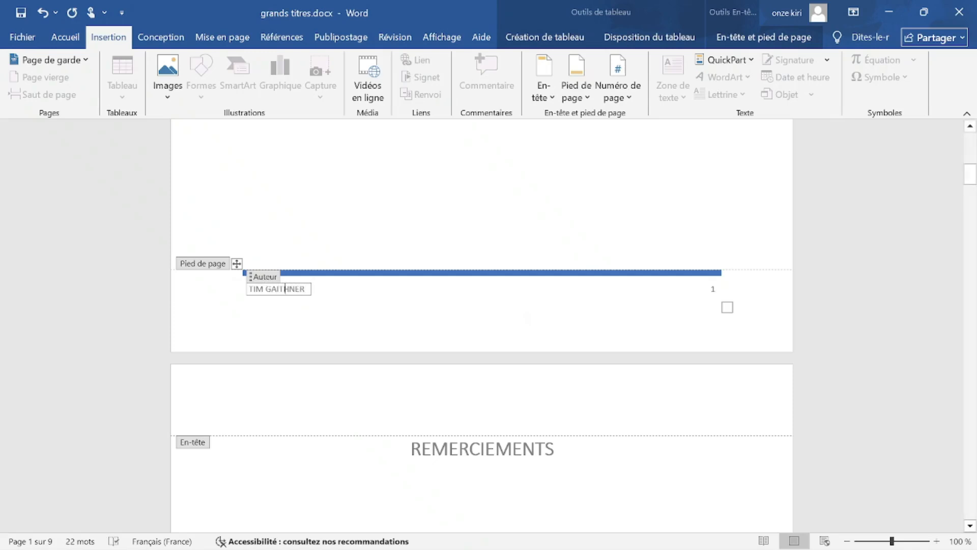
left_click(722, 273)
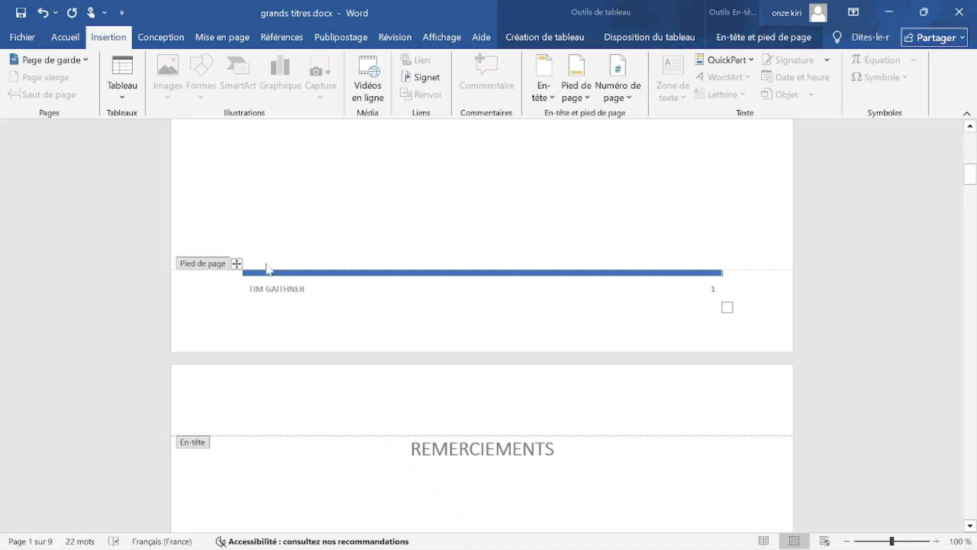
left_click(253, 288)
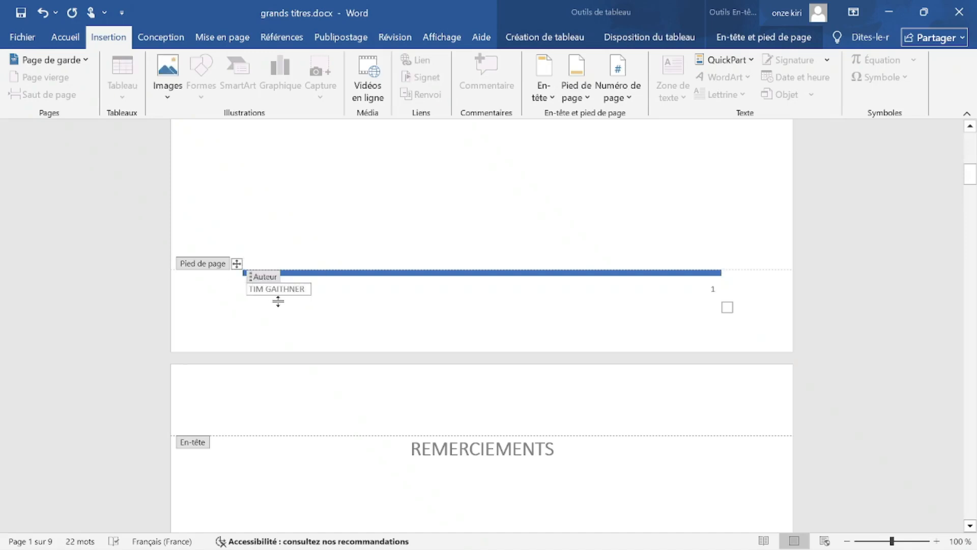
type("REGIGE")
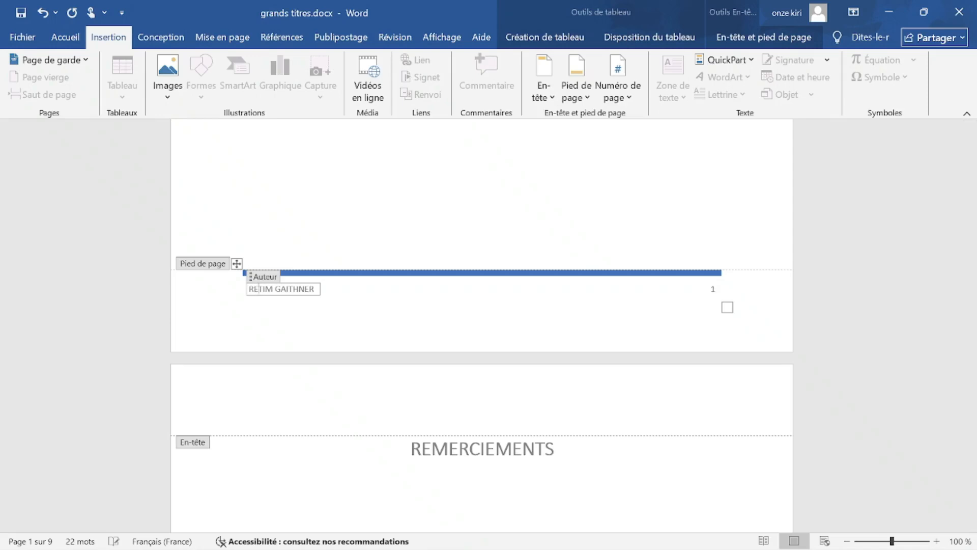
type("R ")
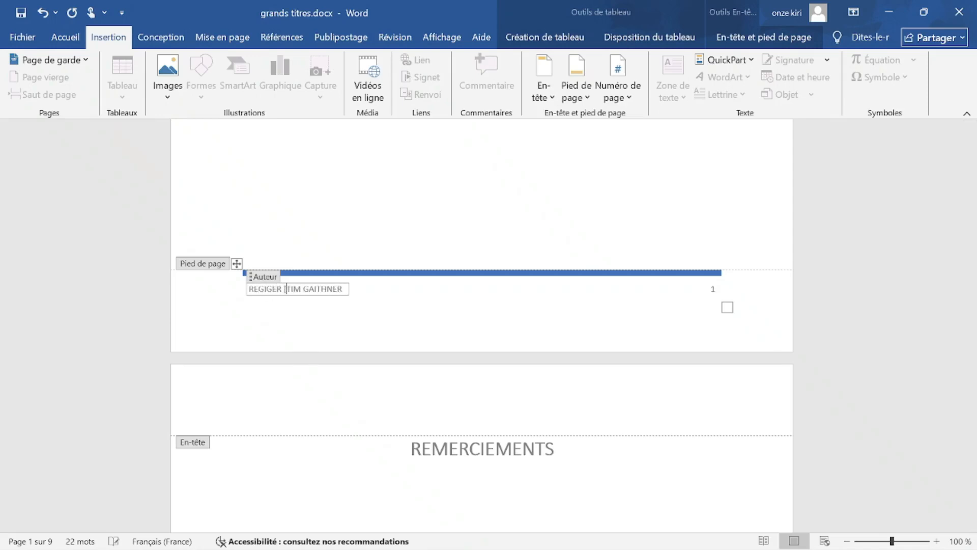
type("PAR")
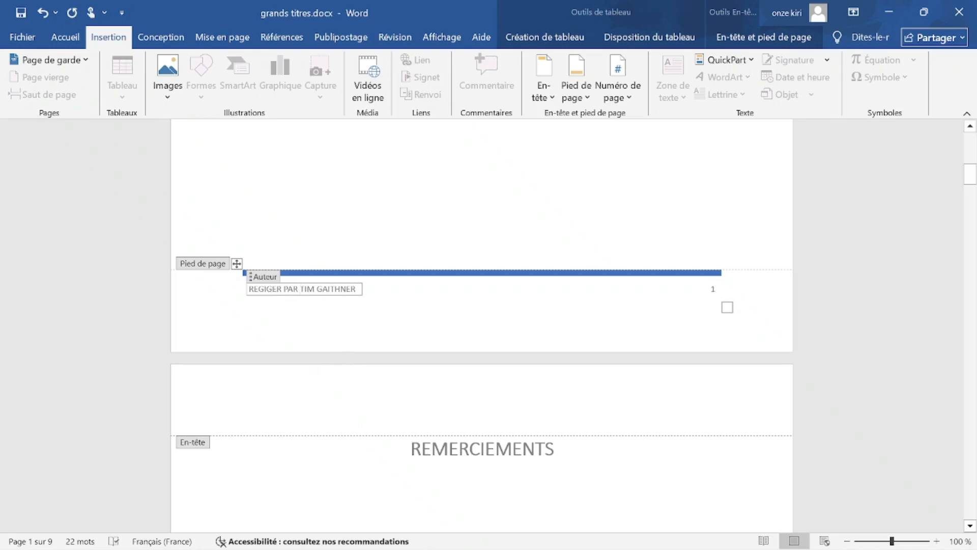
left_click(455, 313)
Make the footer page number bold at size 16 and leave footer editing.
left_click(722, 301)
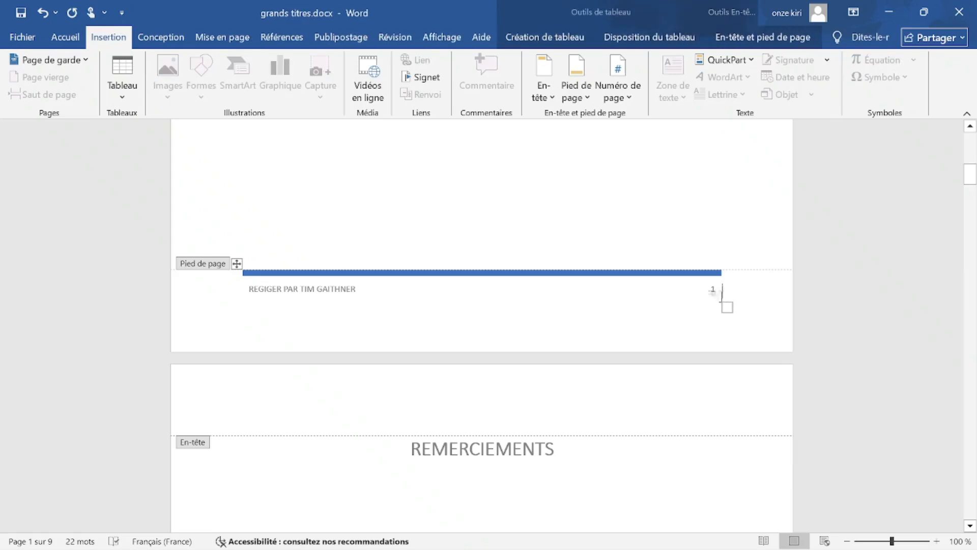
double_click(711, 290)
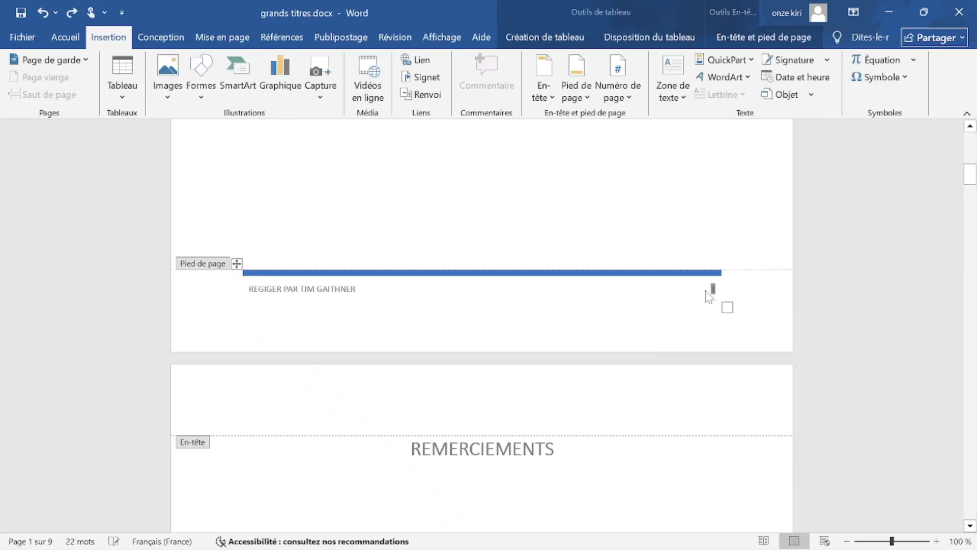
left_click(748, 307)
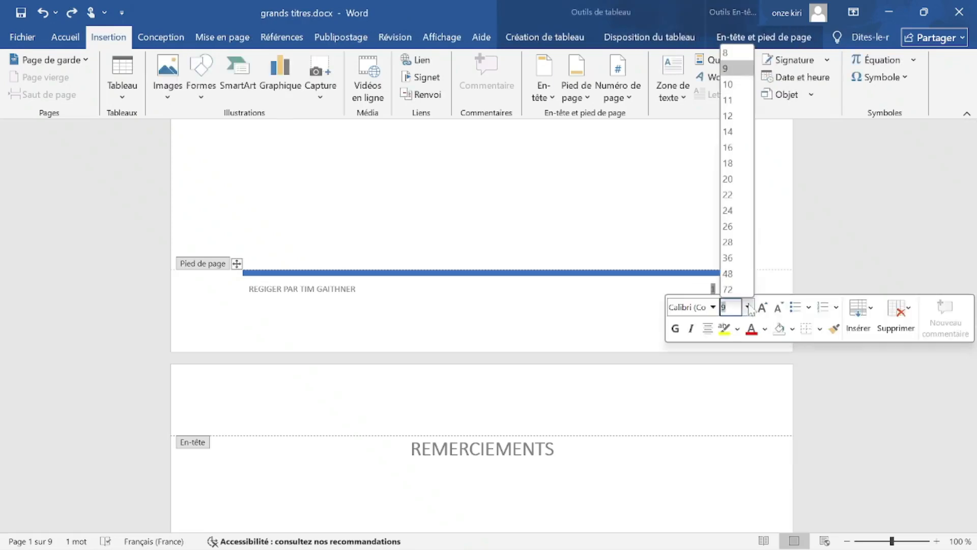
left_click(728, 131)
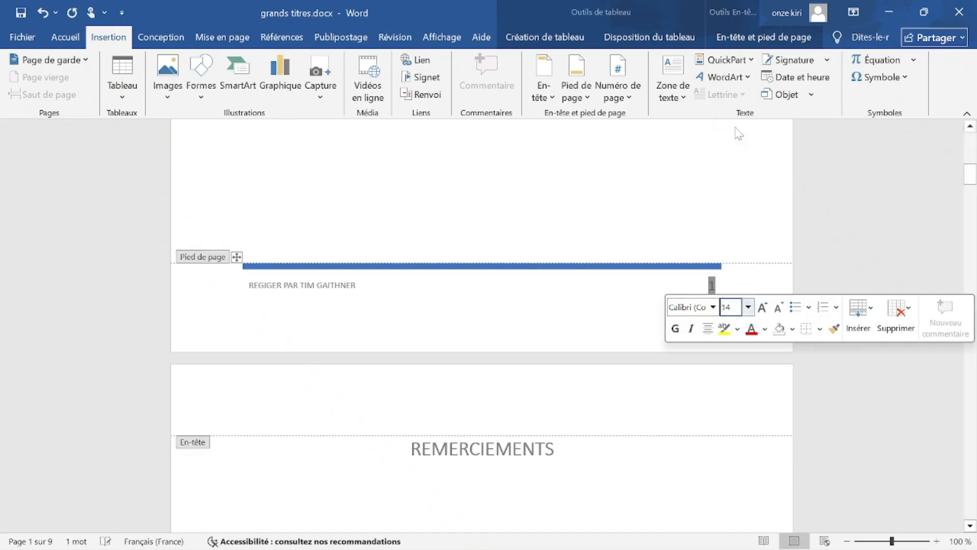
left_click(748, 307)
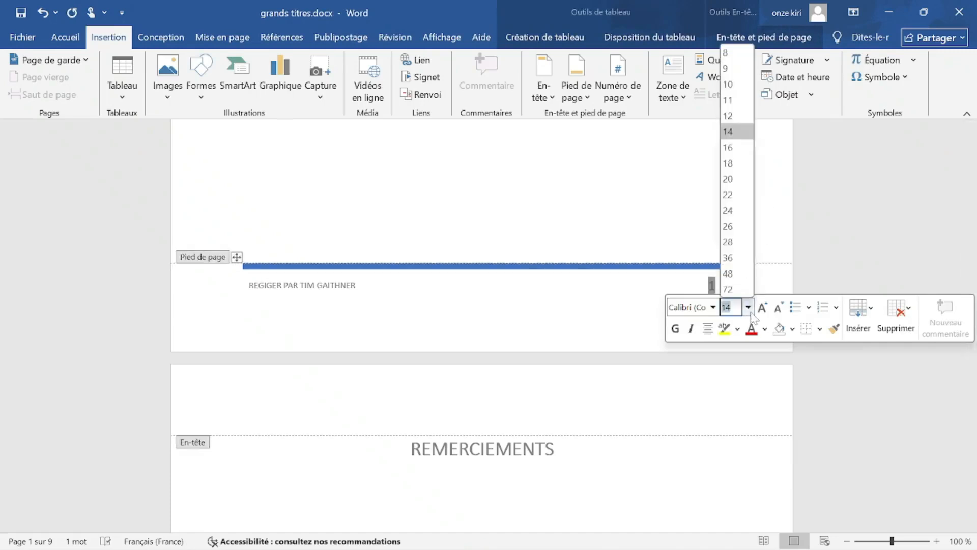
left_click(737, 133)
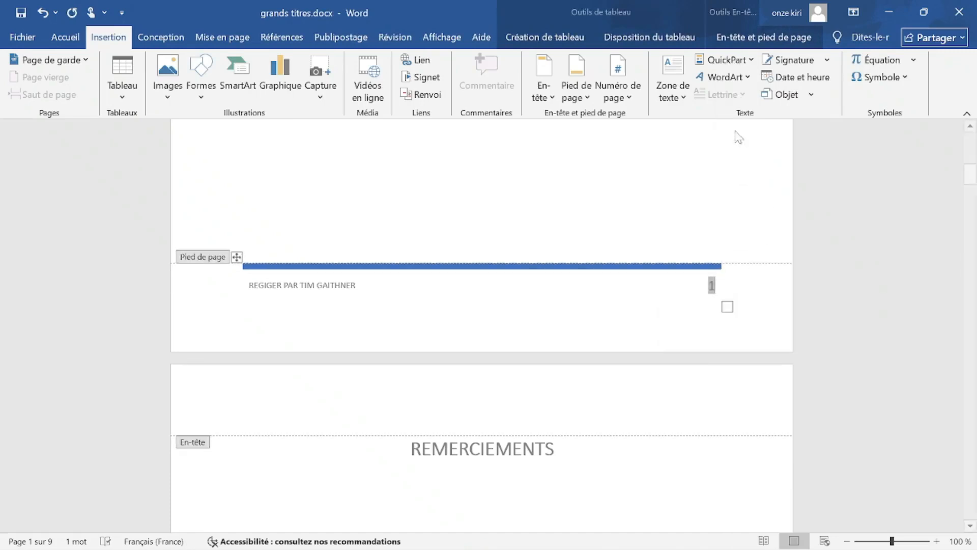
left_click(65, 36)
left_click(82, 89)
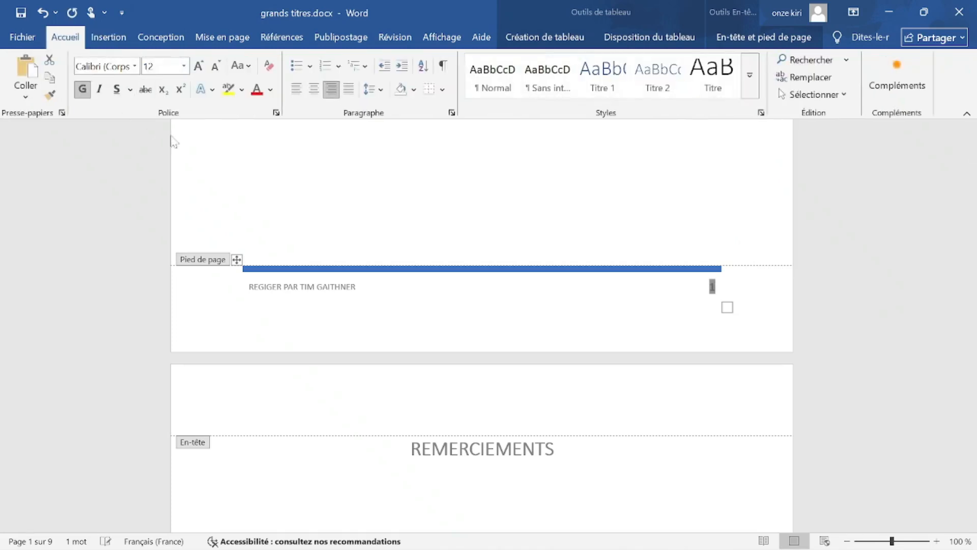
double_click(327, 138)
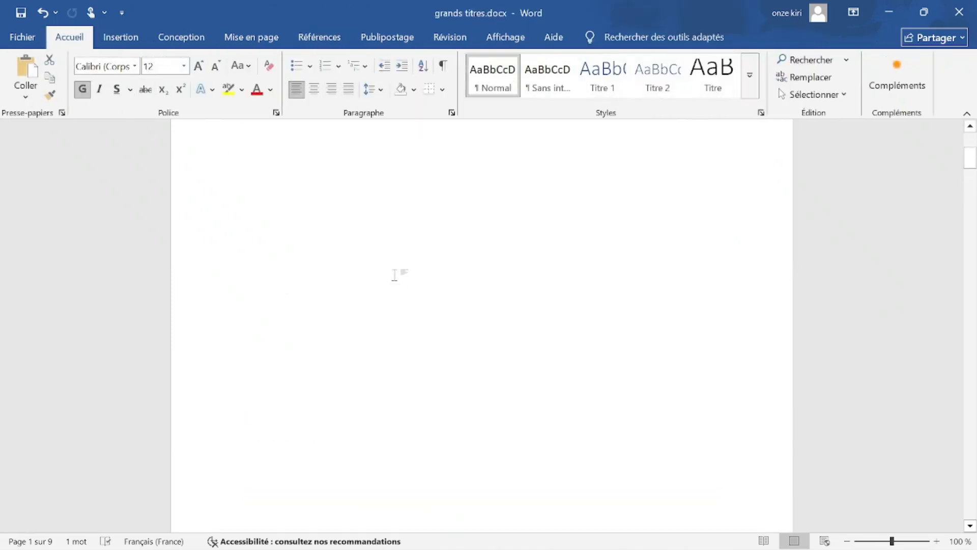
scroll(384, 251, "down", 5)
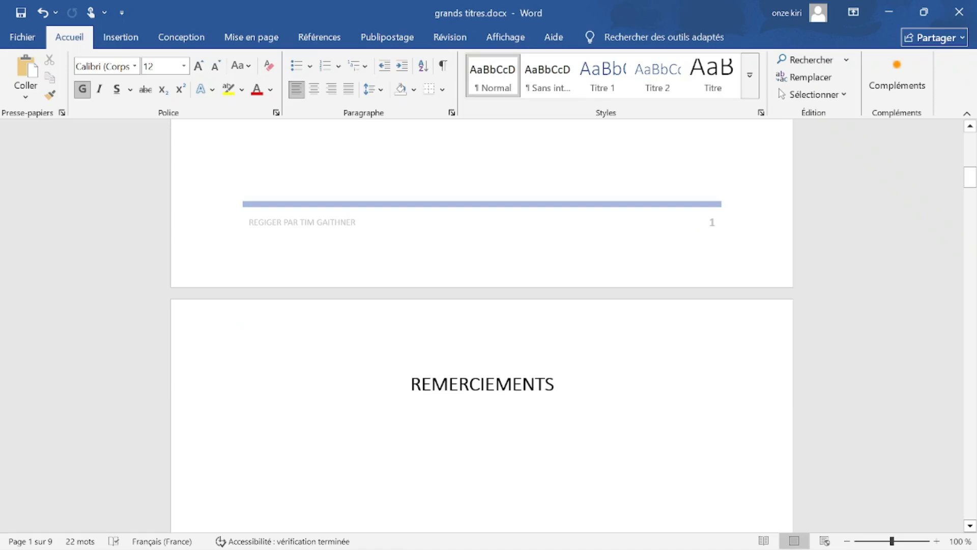
left_click(898, 7)
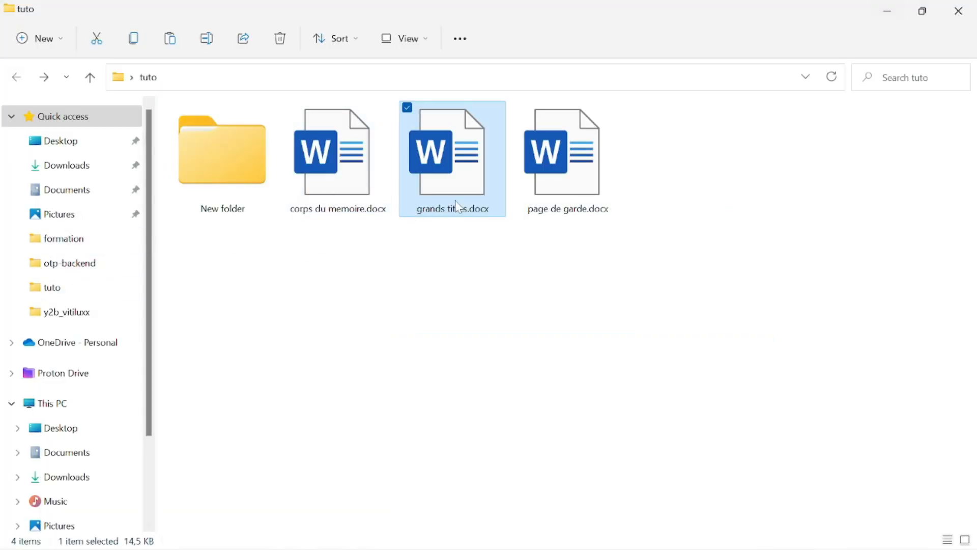
Reopen grands titres.docx from the tuto folder and place the caret in the footer page number.
double_click(438, 179)
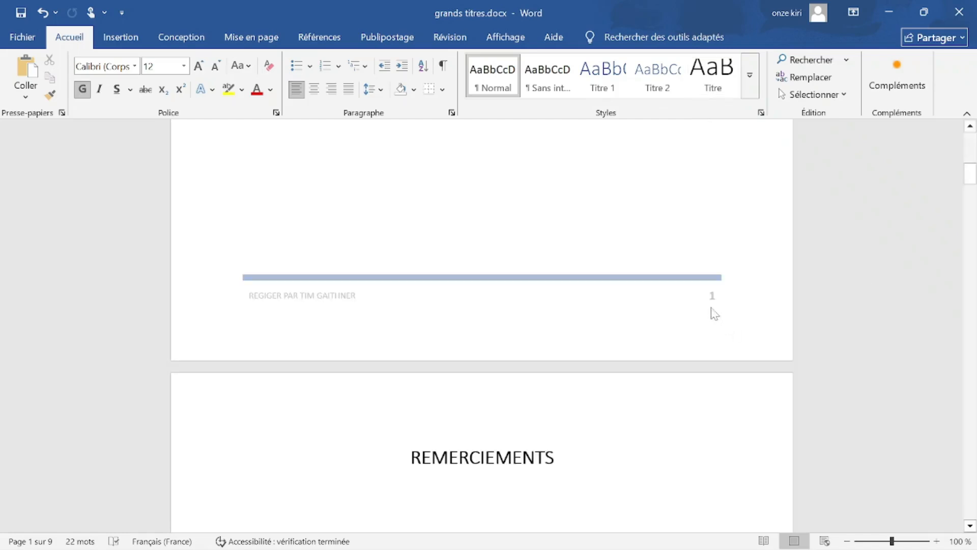
double_click(710, 307)
left_click_drag(709, 297, 736, 314)
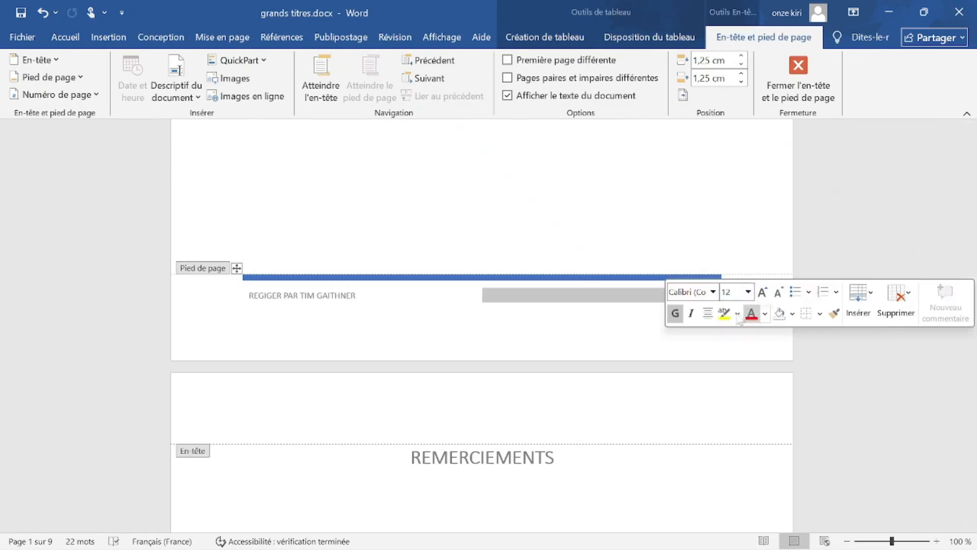
left_click(714, 304)
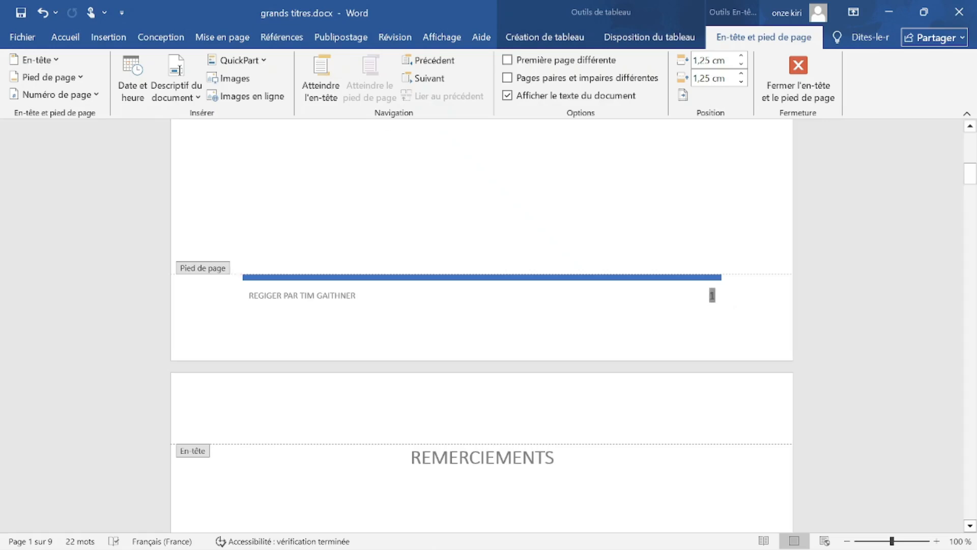
left_click(79, 38)
left_click(100, 37)
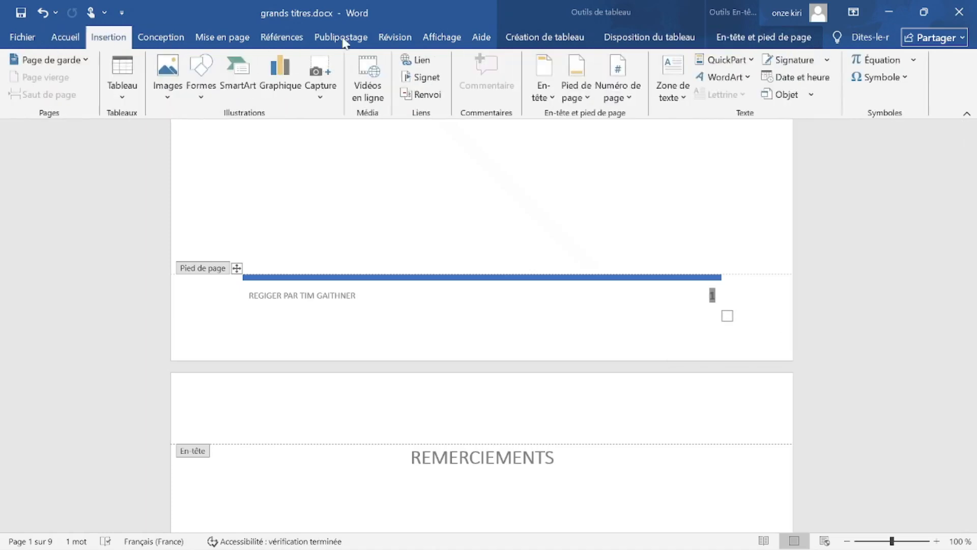
Open Format des numéros de page from Numéro de page and expand its numbering-format list.
left_click(625, 101)
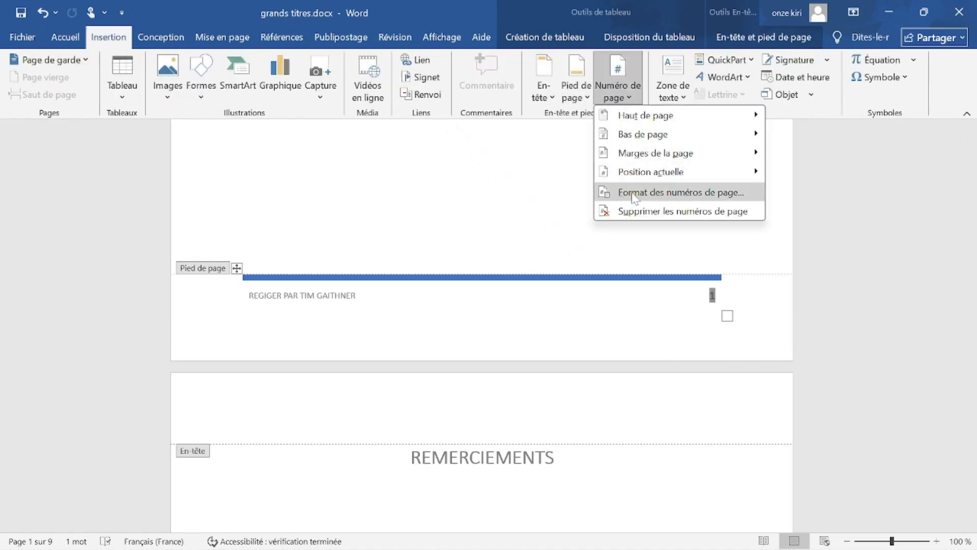
left_click(712, 193)
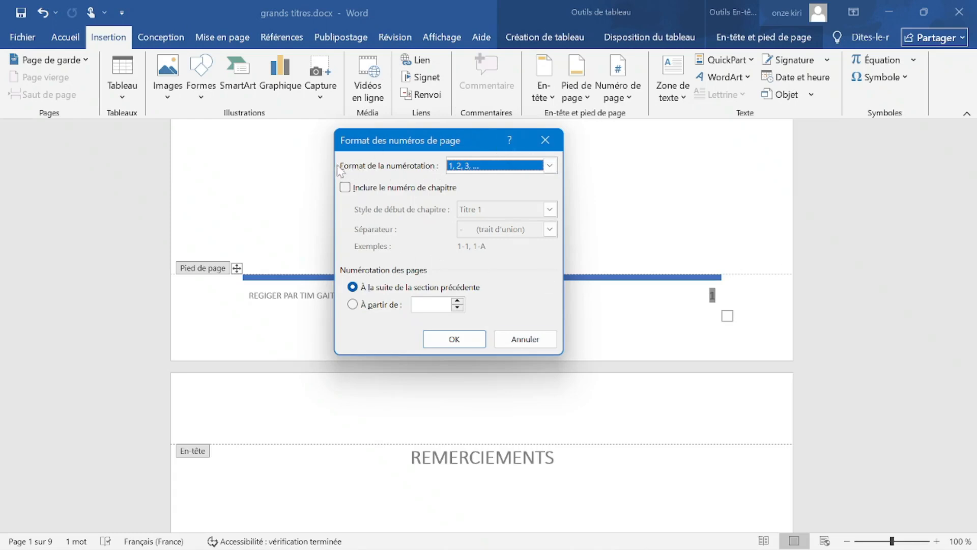
left_click(549, 165)
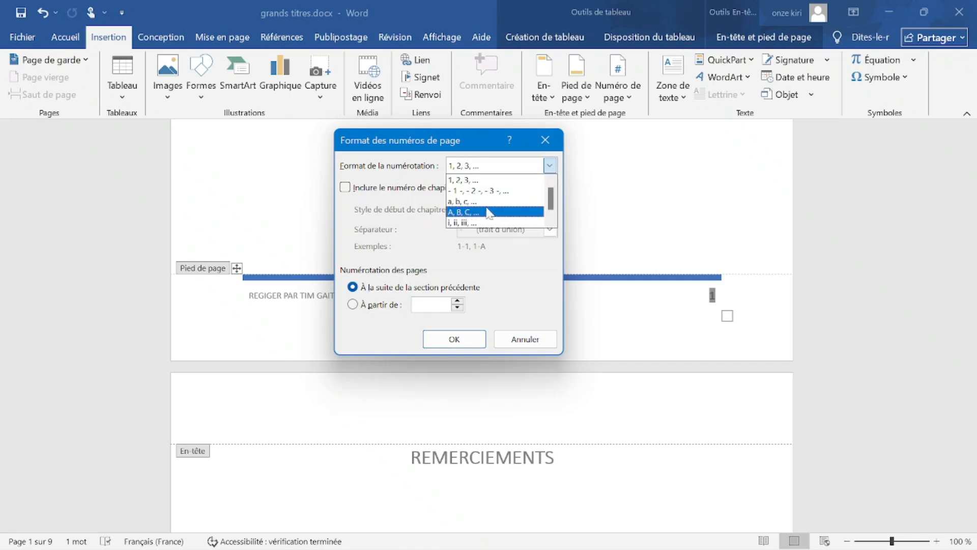
Choose I, II, III… numbering continuing from the previous section, after trying start-at values, and confirm.
left_click(551, 220)
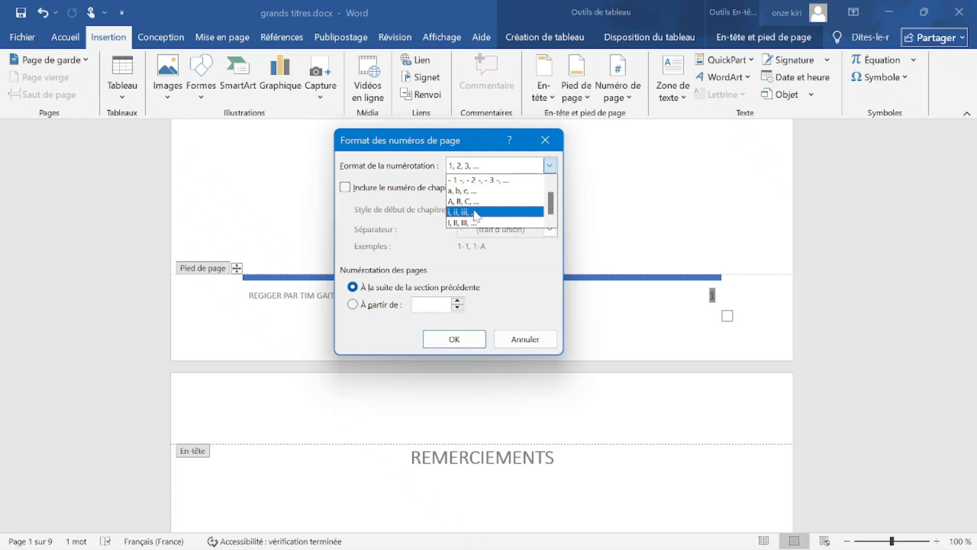
left_click(454, 224)
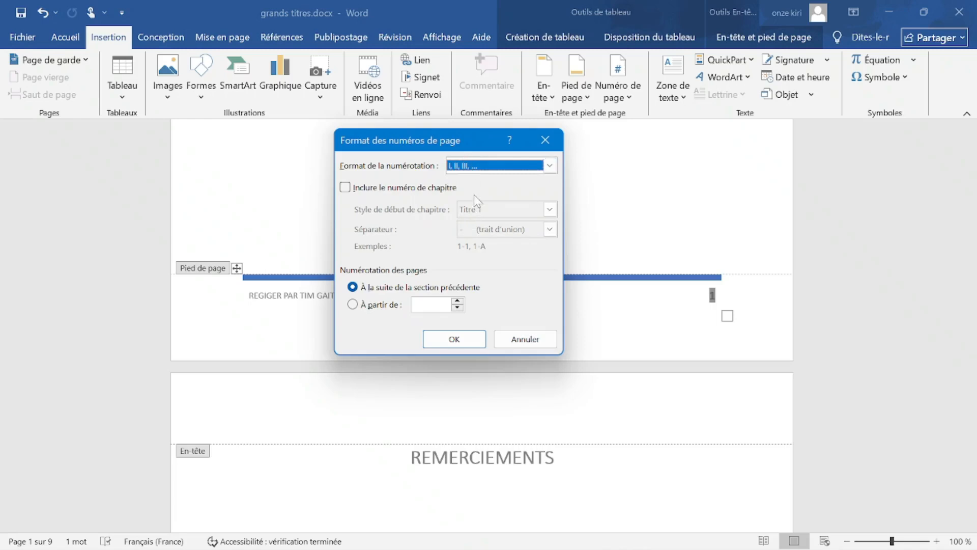
left_click(383, 306)
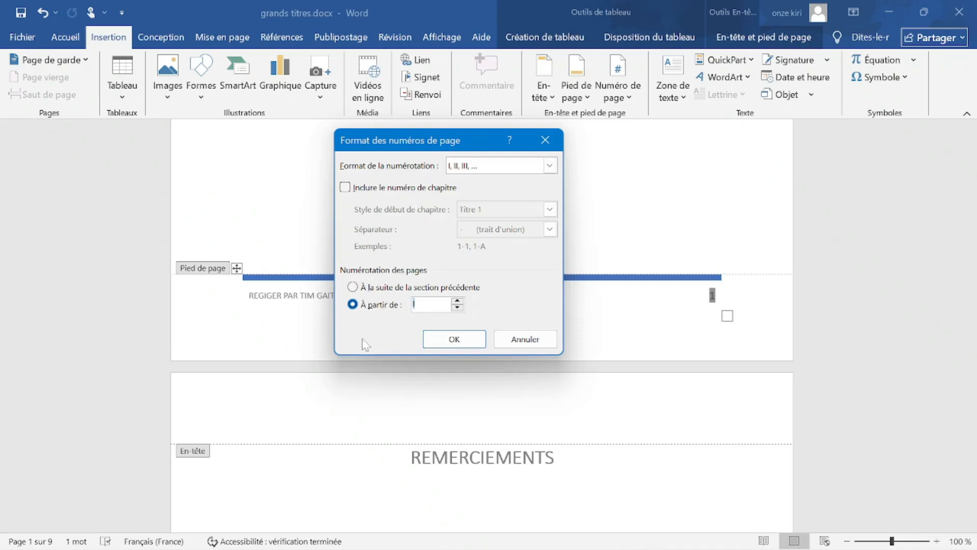
left_click(457, 300)
left_click(457, 300)
left_click(457, 301)
left_click(457, 301)
left_click(457, 301)
left_click(458, 300)
left_click(457, 301)
left_click(458, 300)
left_click(459, 306)
left_click(459, 307)
left_click(459, 307)
left_click(459, 308)
left_click(459, 307)
left_click(459, 307)
left_click(459, 308)
left_click(459, 307)
left_click(352, 287)
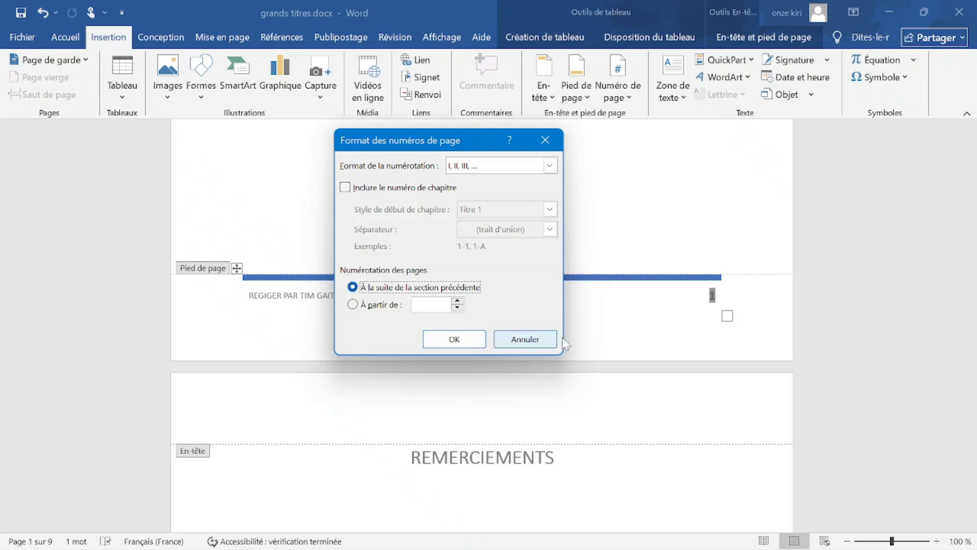
left_click(470, 340)
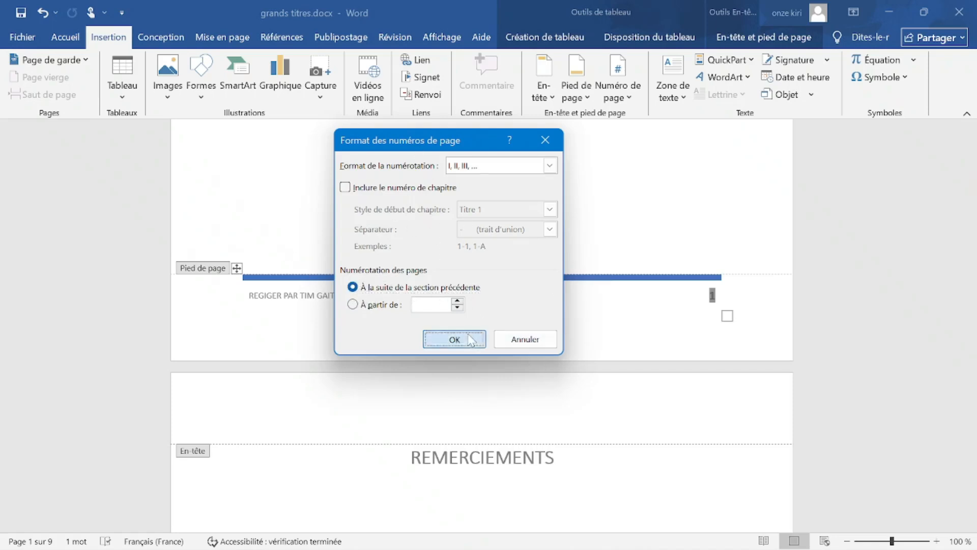
Check the Roman page number II in the next page's footer, then exit footer editing.
scroll(765, 465, "down", 3)
scroll(760, 473, "down", 10)
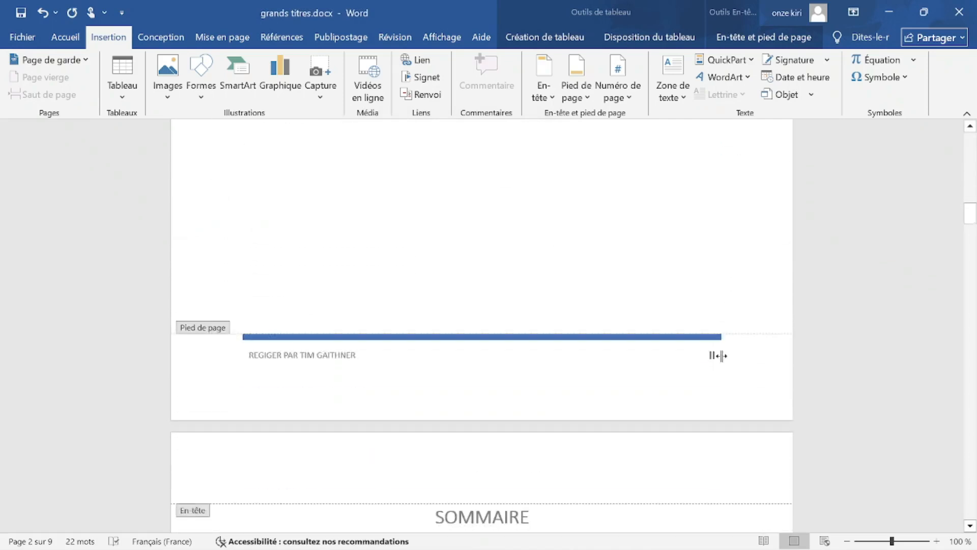
double_click(712, 356)
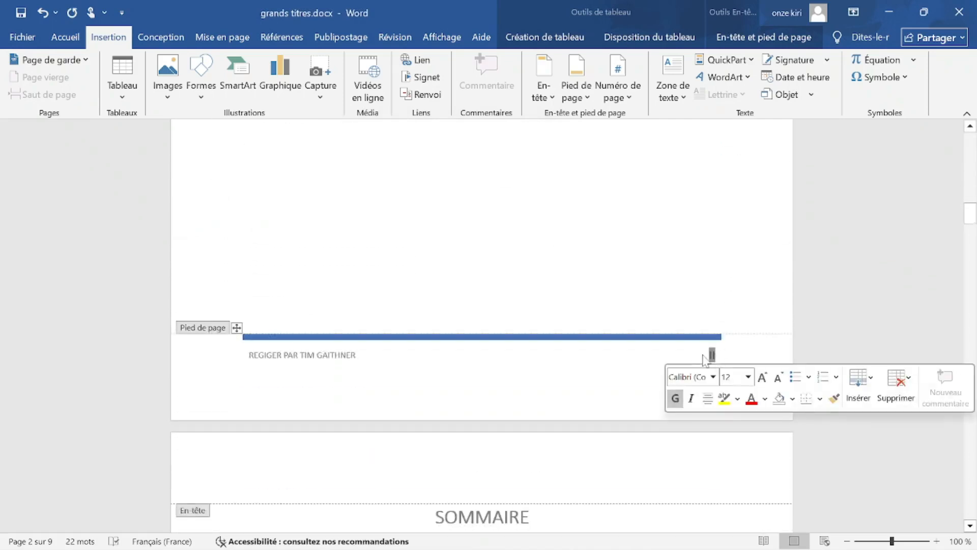
double_click(585, 233)
scroll(543, 330, "up", 3)
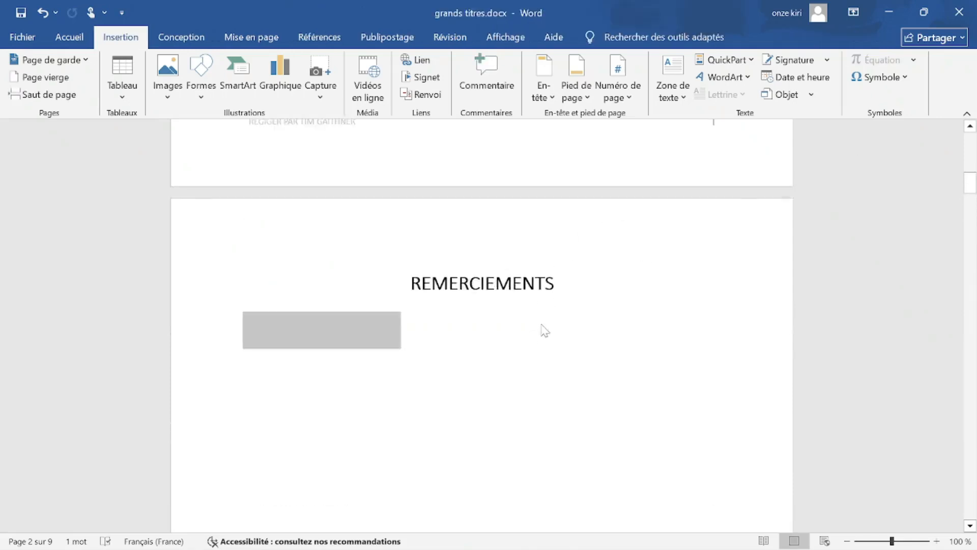
scroll(532, 386, "up", 4)
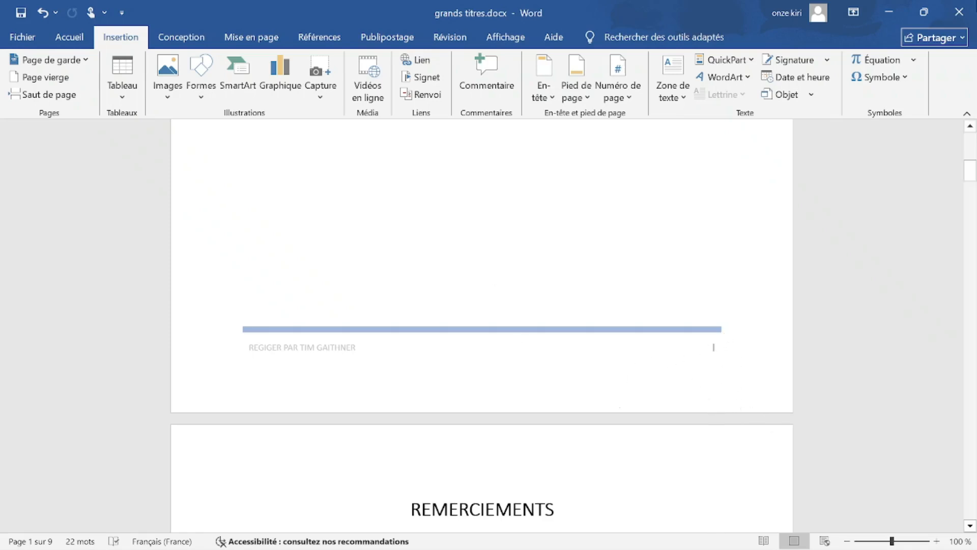
Save grands titres.docx while closing it and open corps du memoire.docx.
left_click(958, 12)
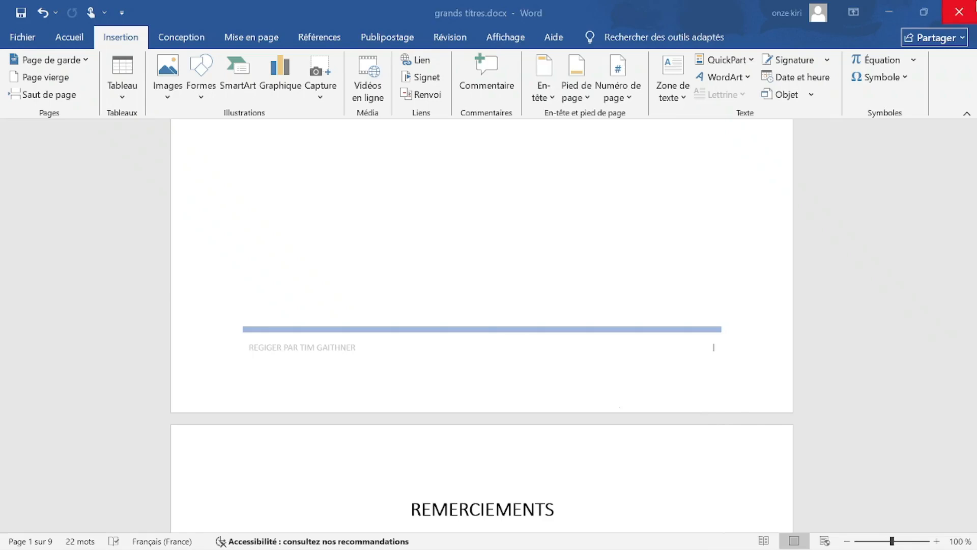
left_click(440, 394)
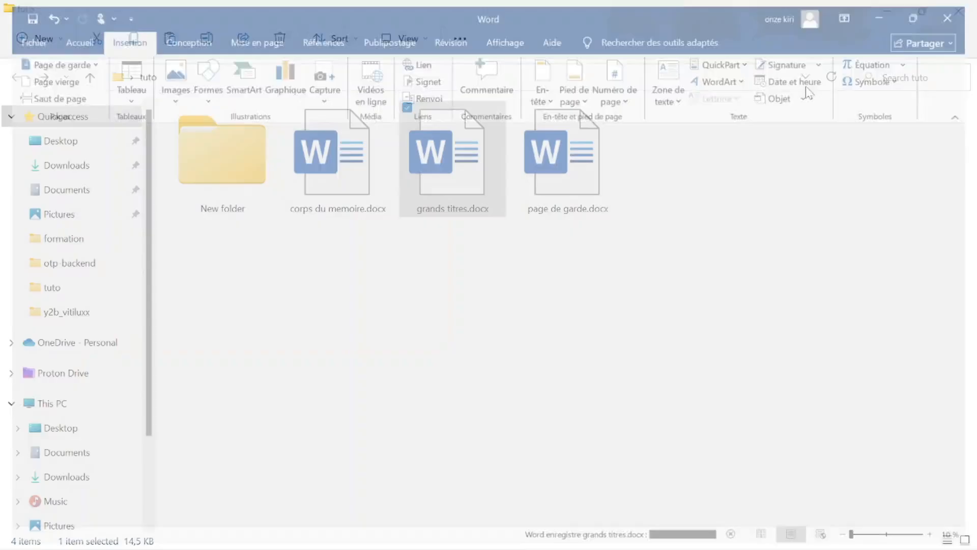
double_click(328, 168)
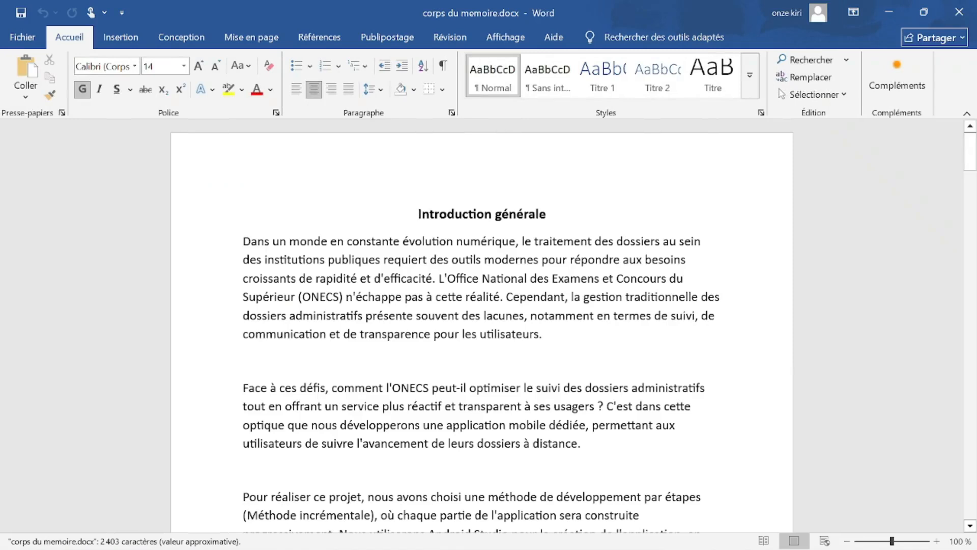
Scroll to the bottom of page 1 in corps du memoire.docx and open its footer for editing.
scroll(482, 326, "down", 8)
scroll(481, 326, "down", 3)
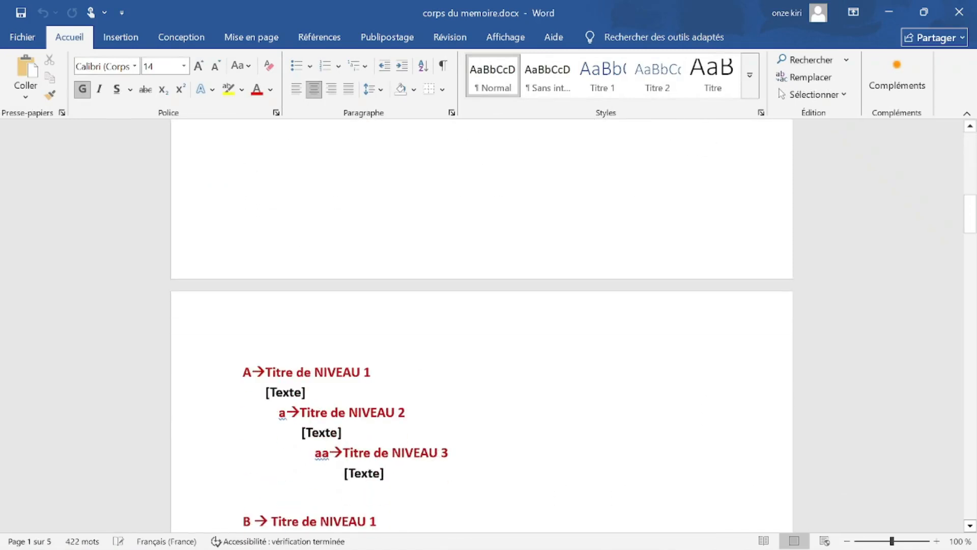
scroll(482, 325, "up", 4)
scroll(481, 325, "down", 3)
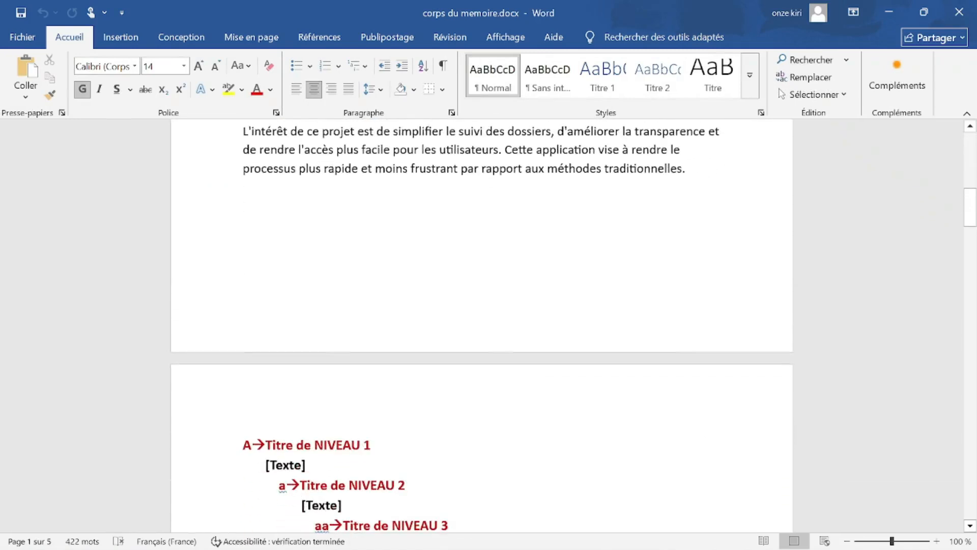
double_click(392, 312)
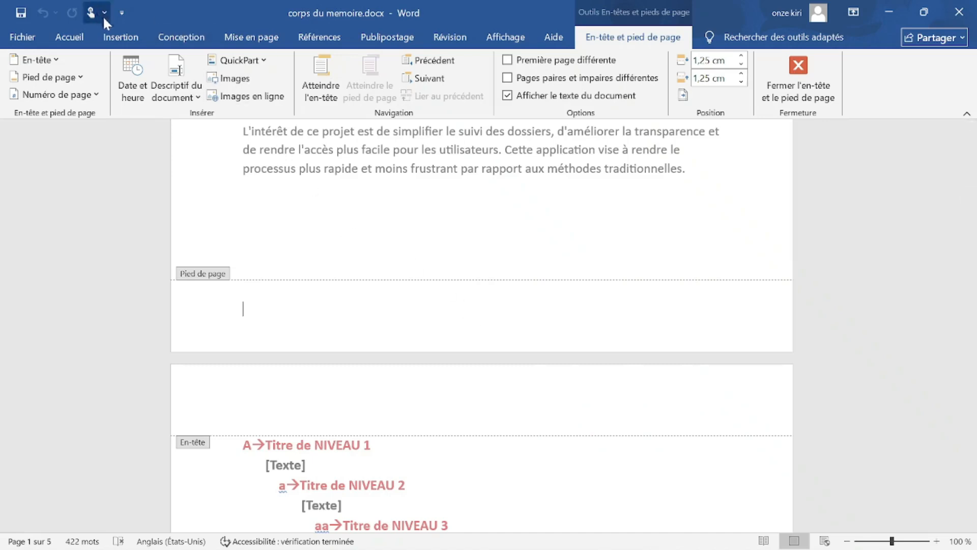
Insert a Numéro normal 3 page number at the bottom right of the footer.
left_click(121, 37)
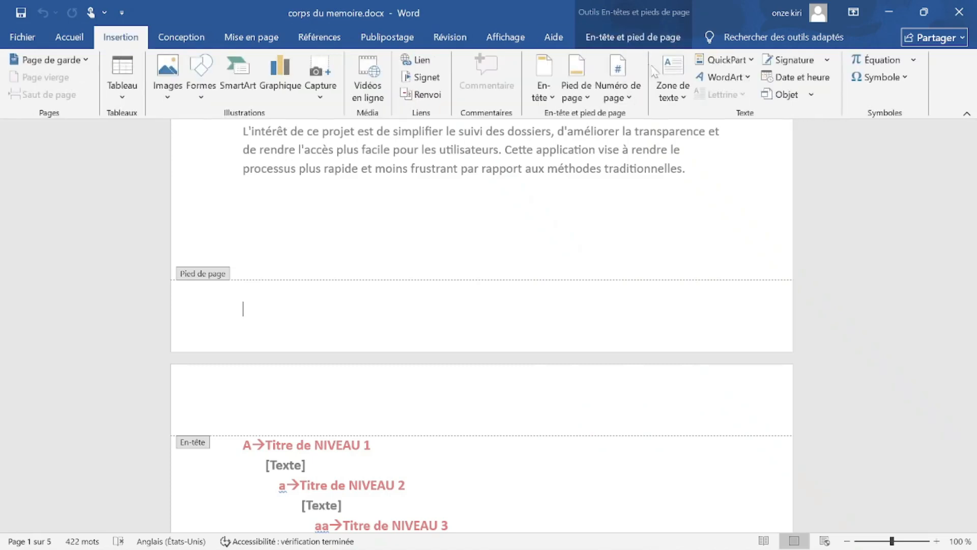
left_click(622, 91)
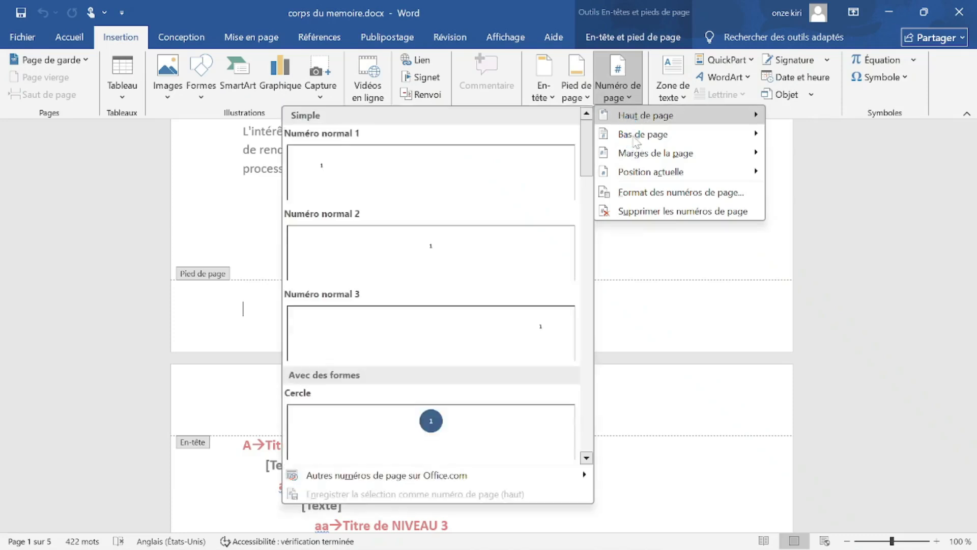
mouse_move(636, 136)
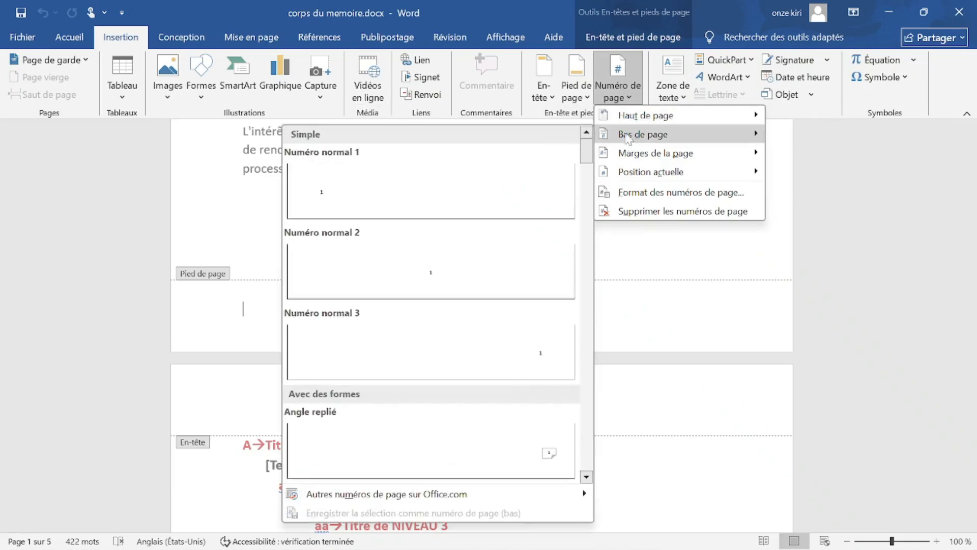
left_click(544, 361)
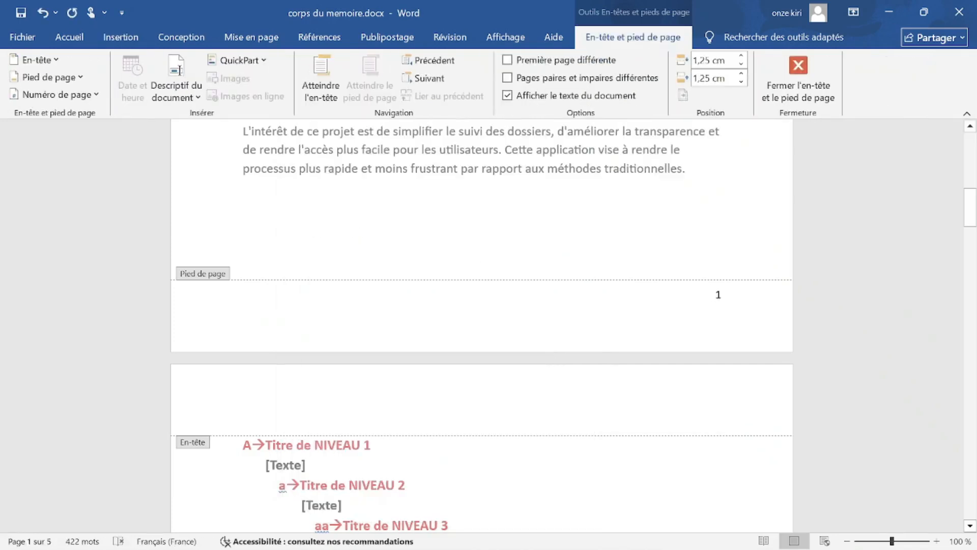
Apply the Rétrospective footer design with its blue rule, author name and page number.
left_click(120, 37)
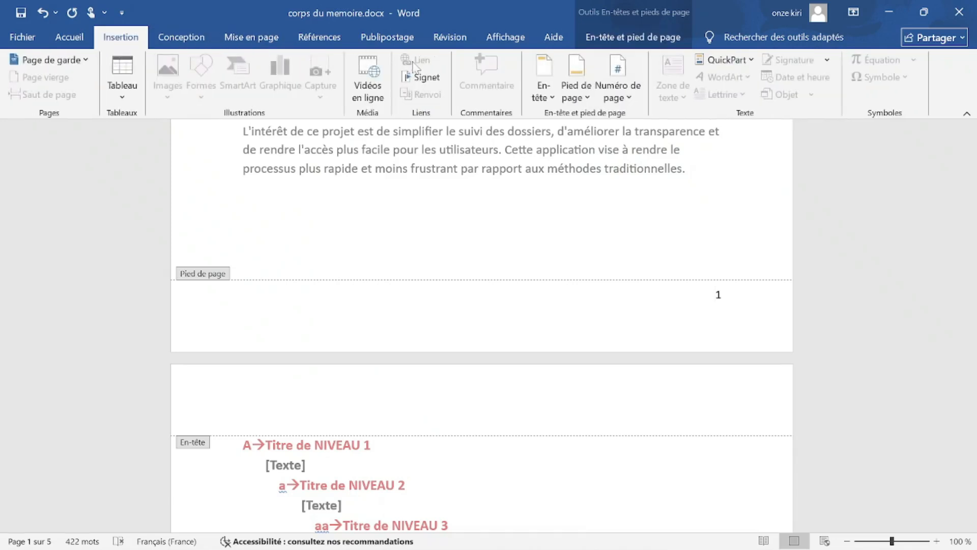
left_click(576, 77)
scroll(670, 286, "down", 5)
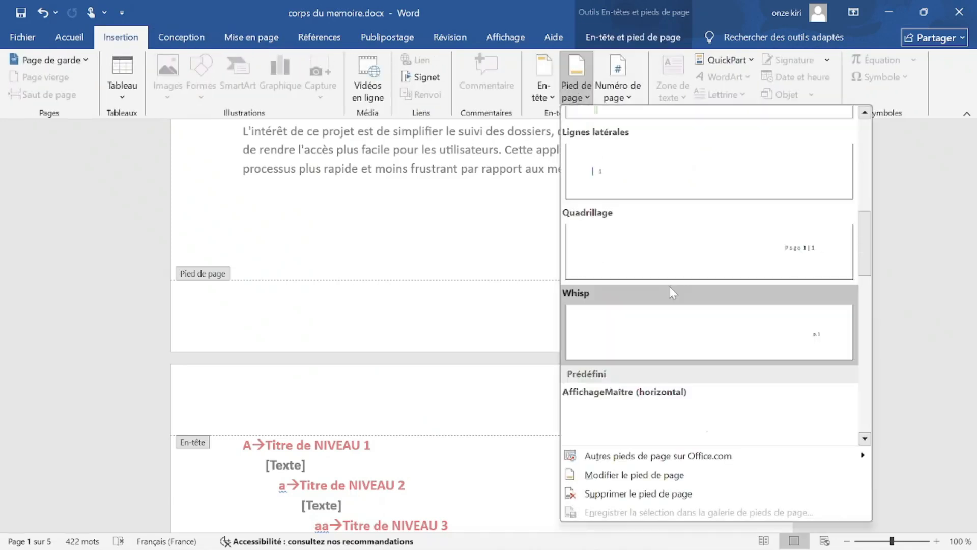
scroll(670, 289, "down", 6)
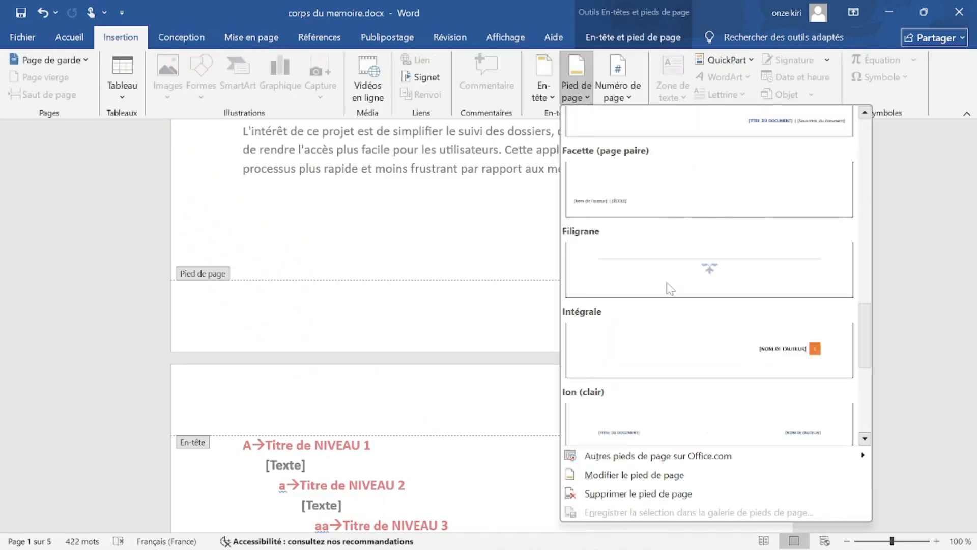
scroll(670, 288, "up", 8)
scroll(670, 288, "down", 5)
scroll(670, 288, "down", 6)
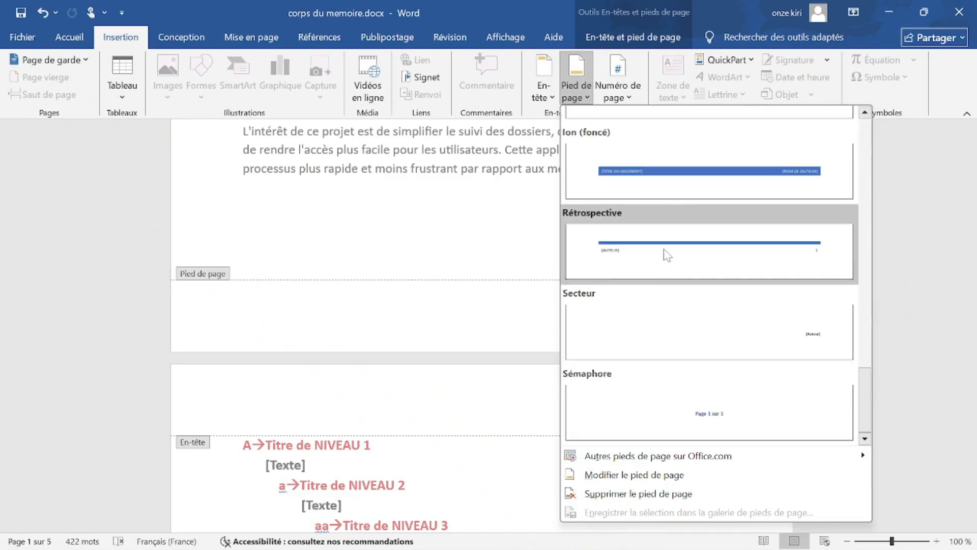
left_click(666, 252)
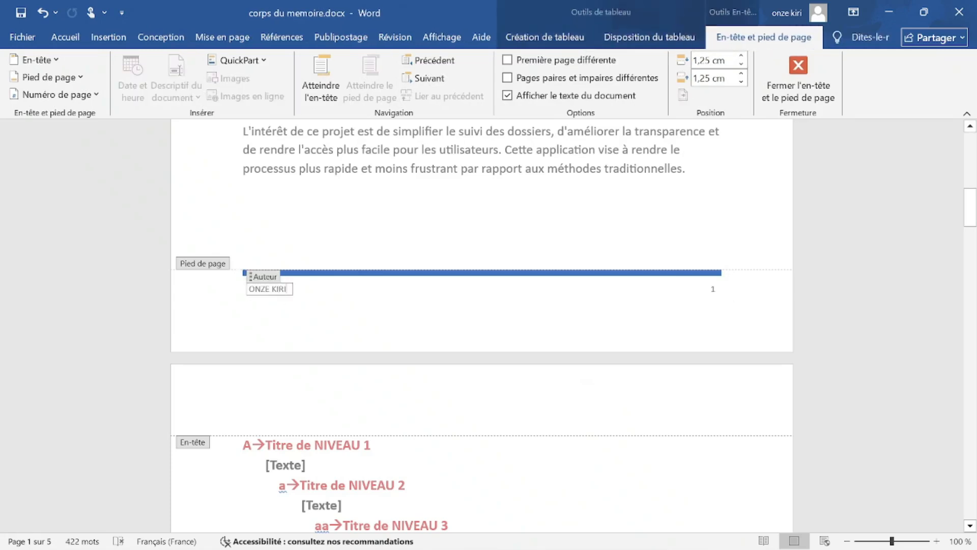
Type the author credit into the footer and make the page number bold at size 12.
left_click(234, 291)
type("R")
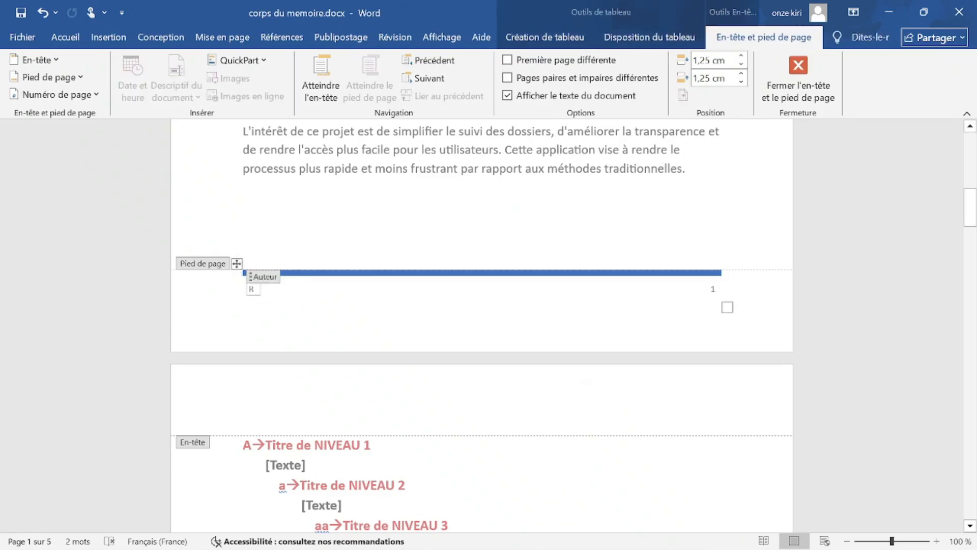
type("EGIGER PAR")
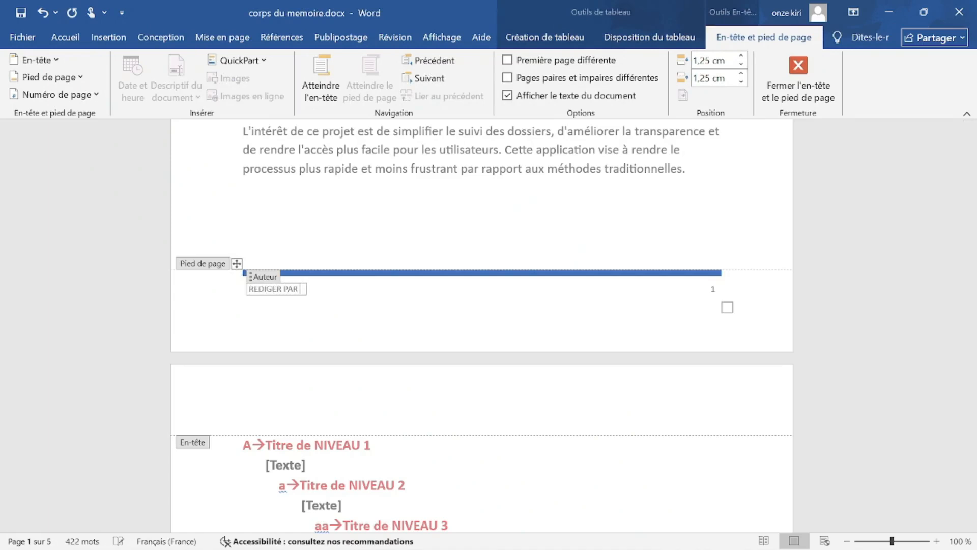
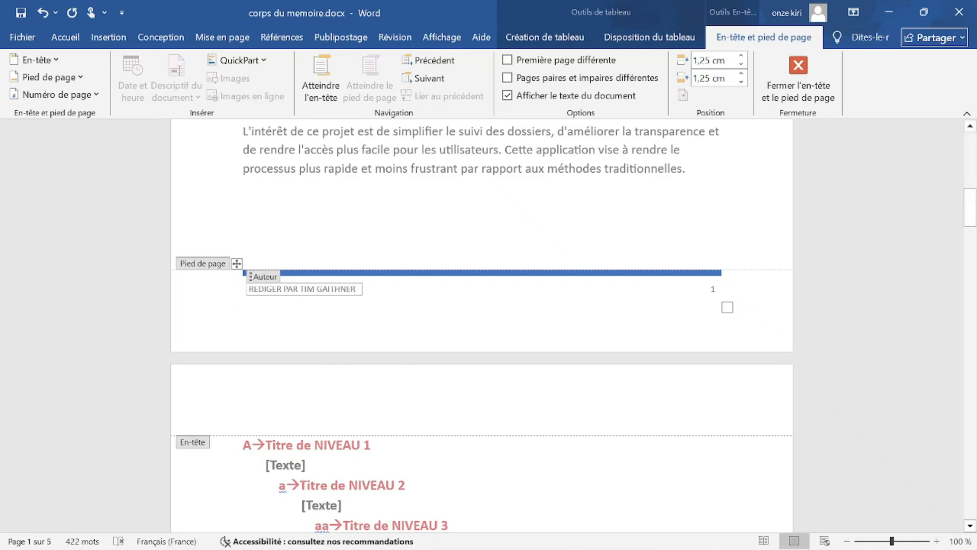
left_click(712, 289)
double_click(713, 289)
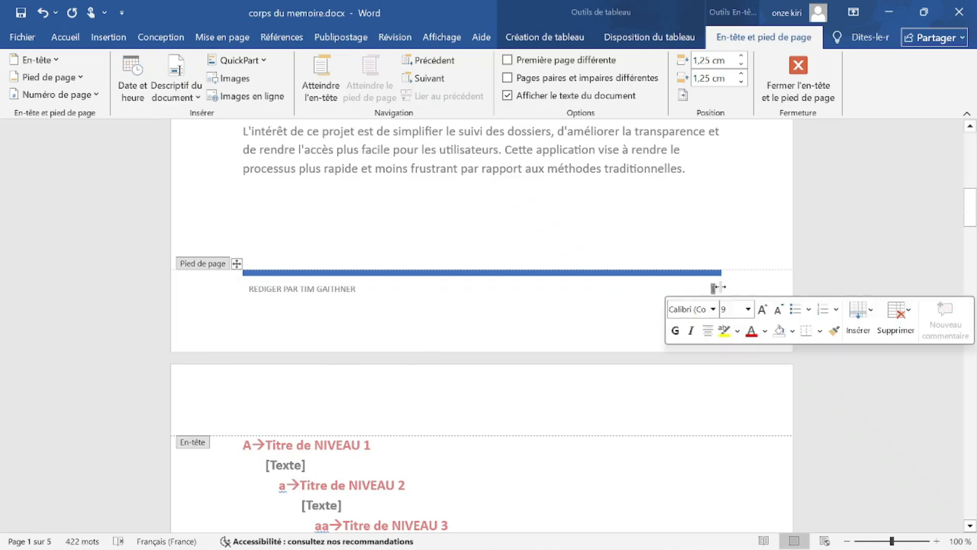
left_click(64, 35)
left_click(83, 90)
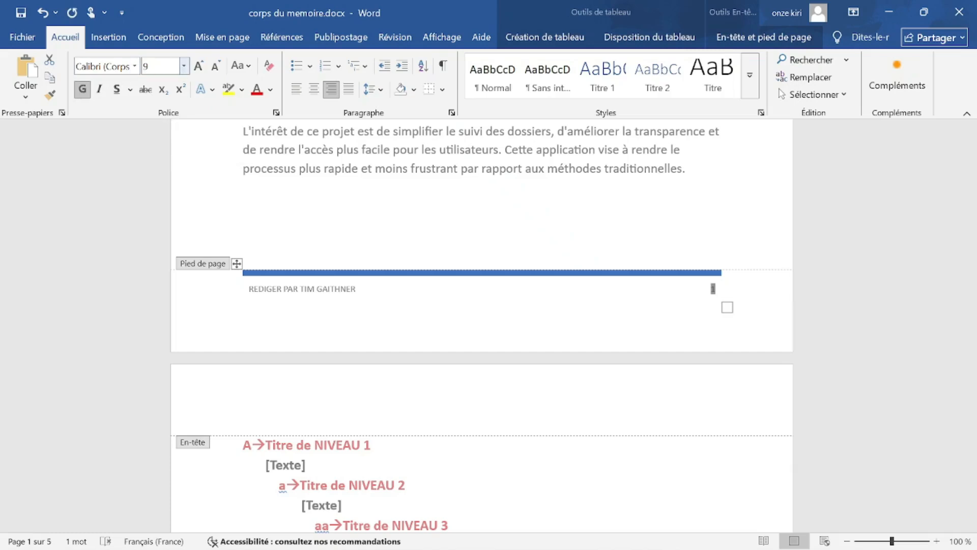
left_click(185, 67)
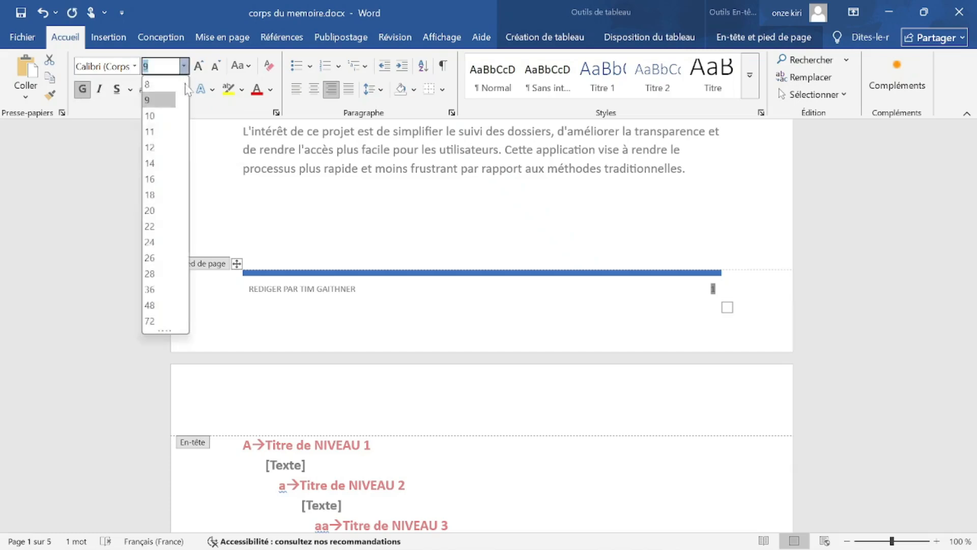
left_click(153, 146)
Make the whole footer author credit line bold.
left_click(335, 287)
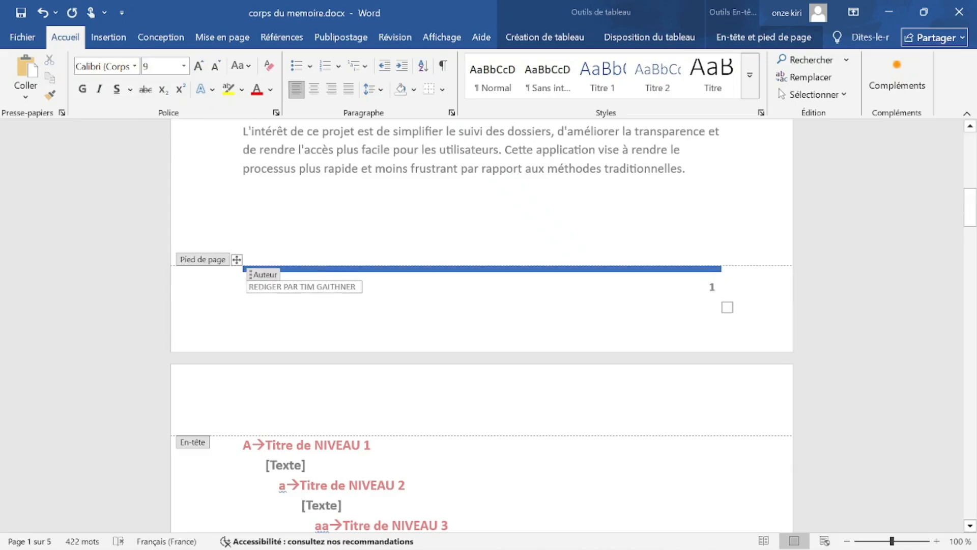
left_click_drag(359, 287, 314, 296)
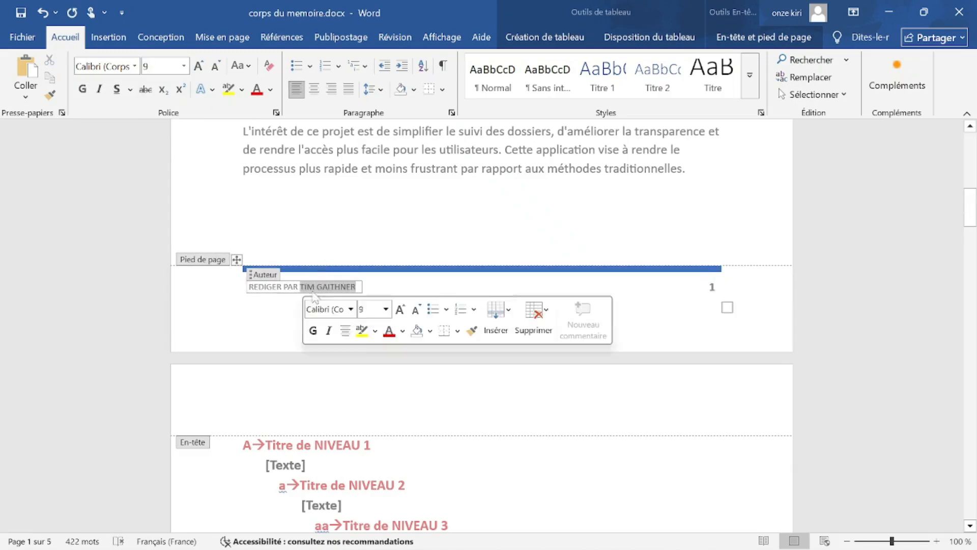
left_click(358, 287)
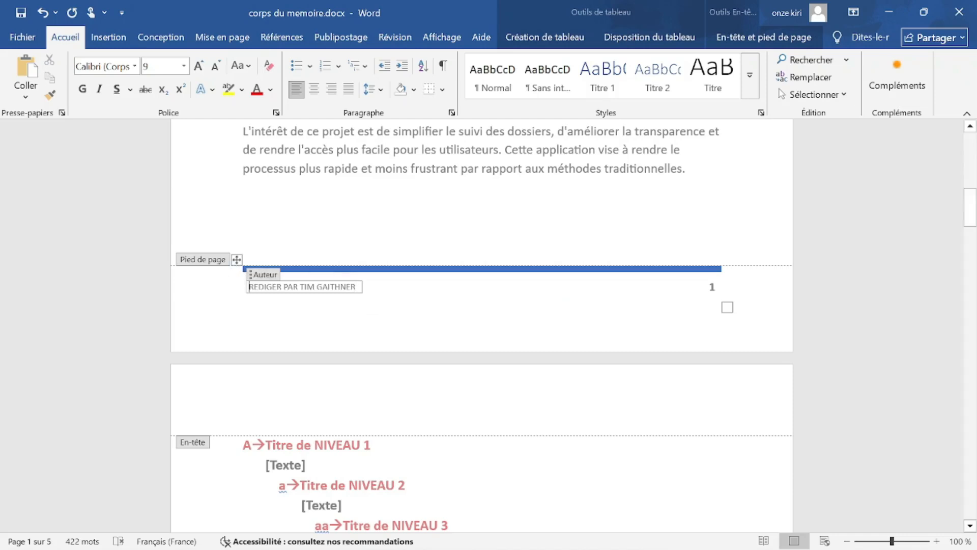
left_click(358, 288)
left_click_drag(351, 287, 253, 290)
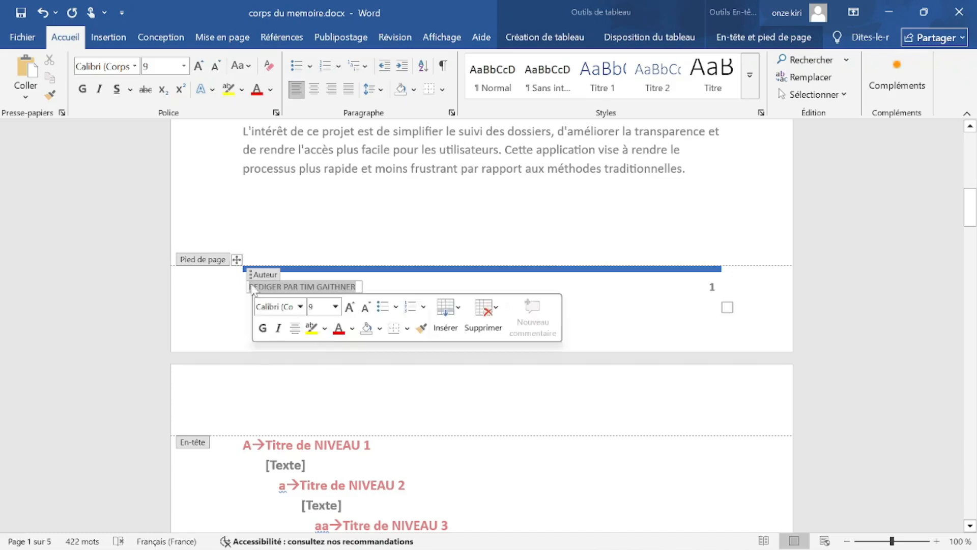
left_click(81, 90)
Leave the footer, return to the body, and switch to the PowerPoint presentation.
double_click(312, 226)
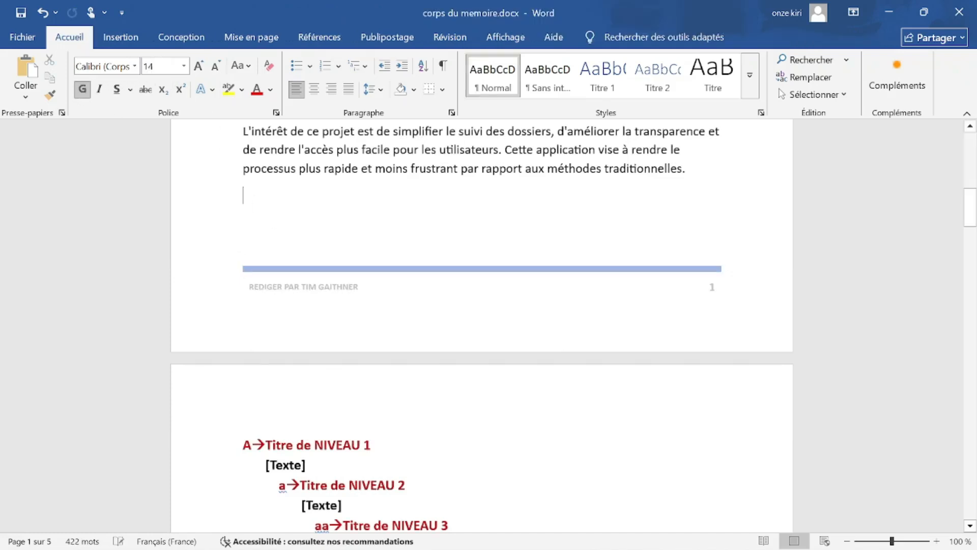
scroll(322, 224, "up", 3)
scroll(323, 224, "down", 2)
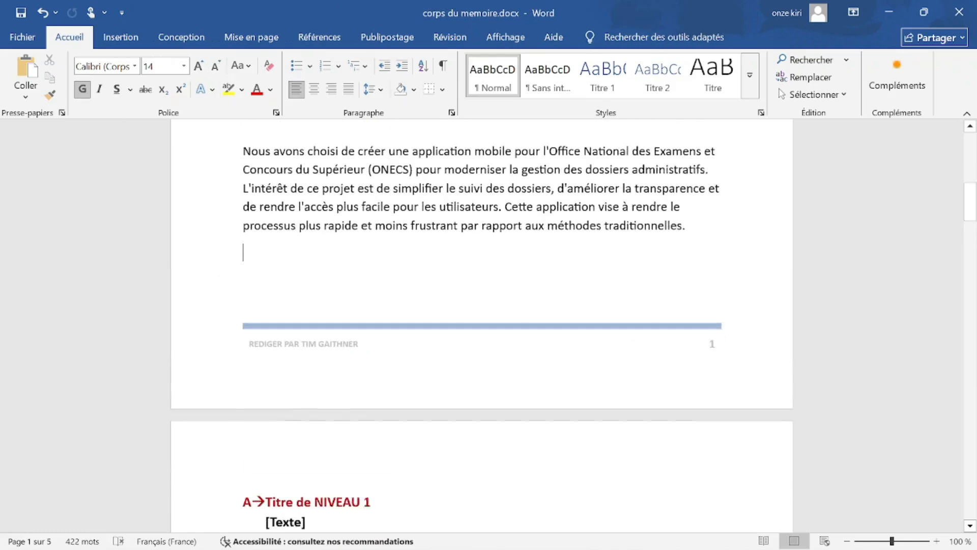
scroll(482, 326, "down", 1)
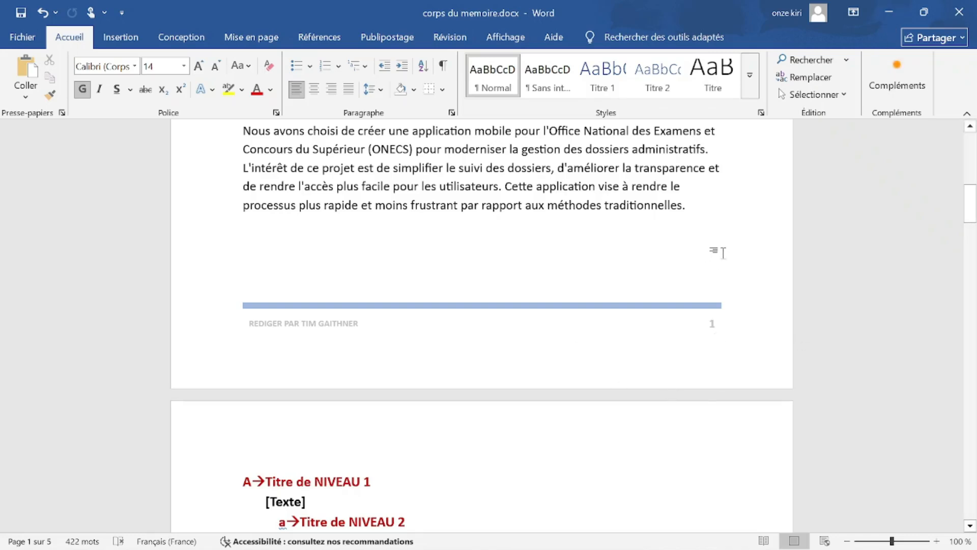
left_click(689, 532)
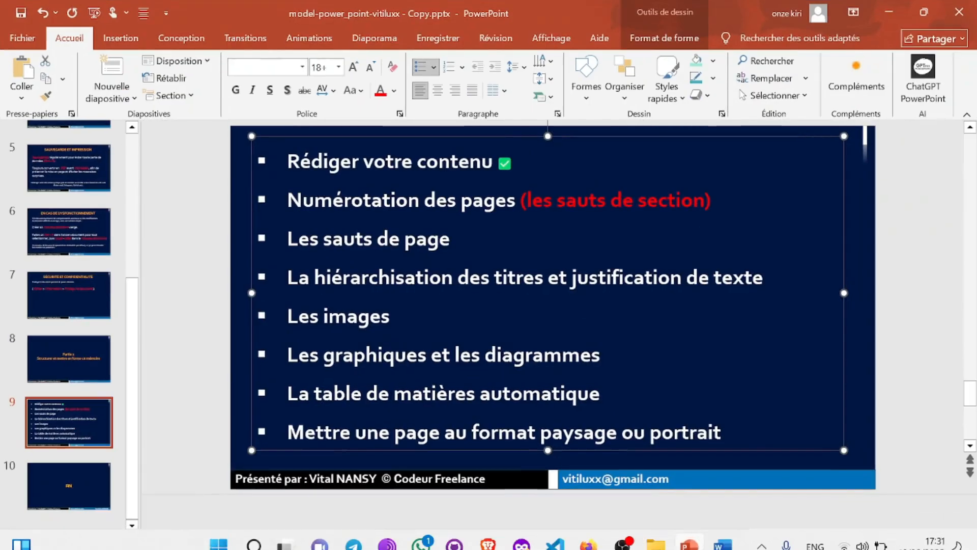
Paste a copied green check mark after the '(les sauts de section)' item and remove the extra bullet.
right_click(508, 170)
left_click(559, 223)
left_click(738, 204)
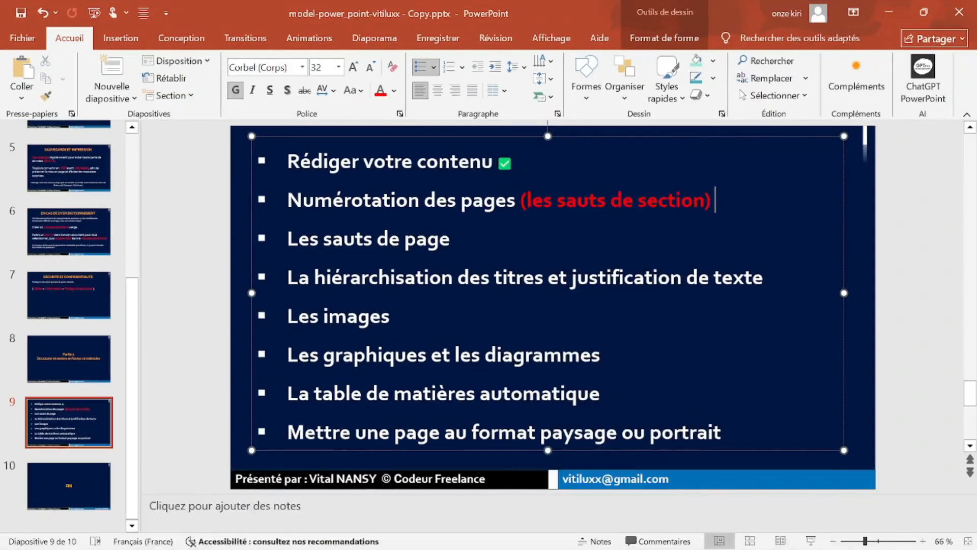
right_click(740, 206)
left_click(771, 298)
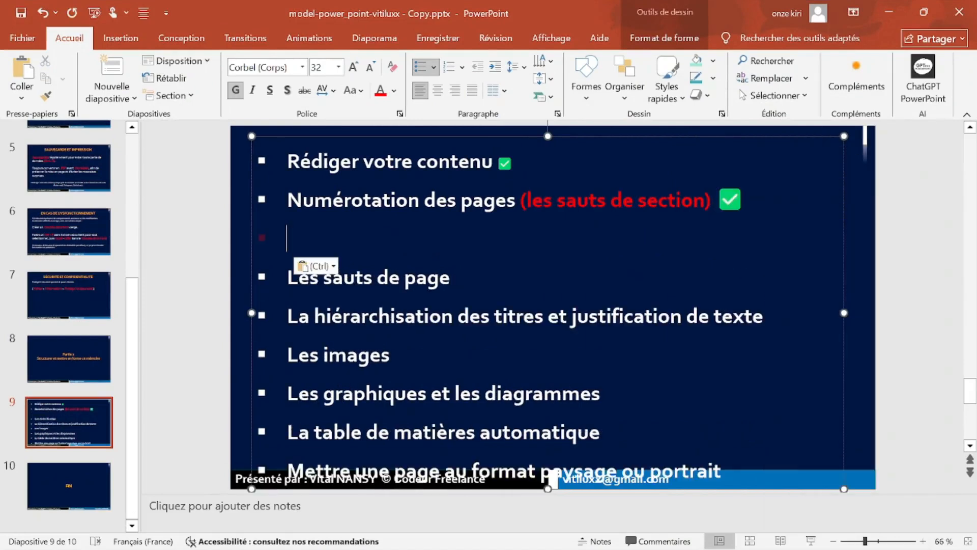
key("BackSpace")
key("BackSpace")
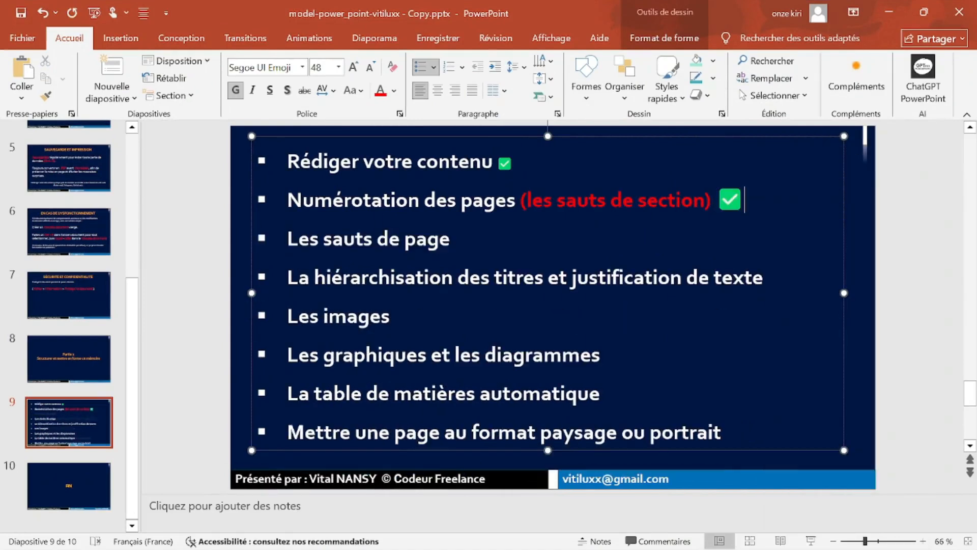
Select the Les sauts de page item, then return to the Word thesis document.
left_click(451, 239)
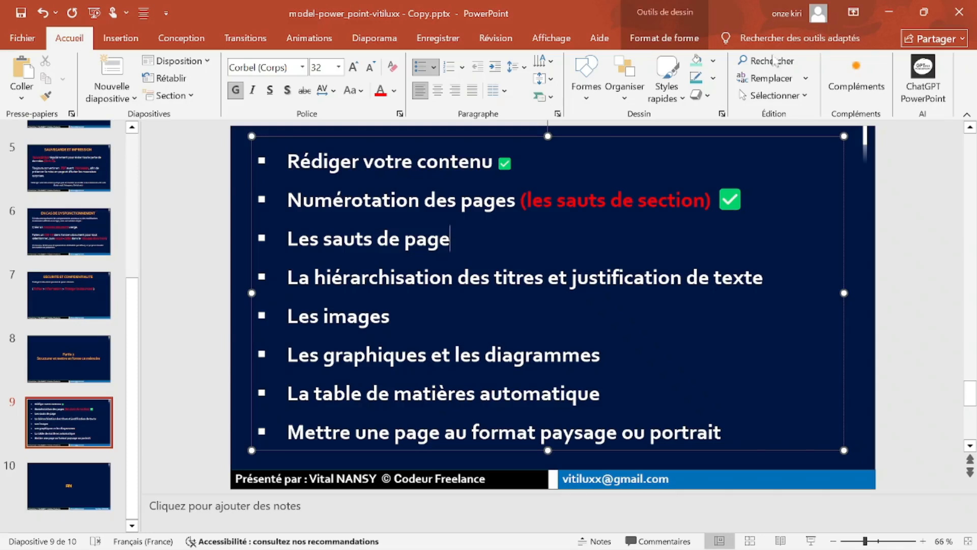
left_click_drag(451, 239, 287, 239)
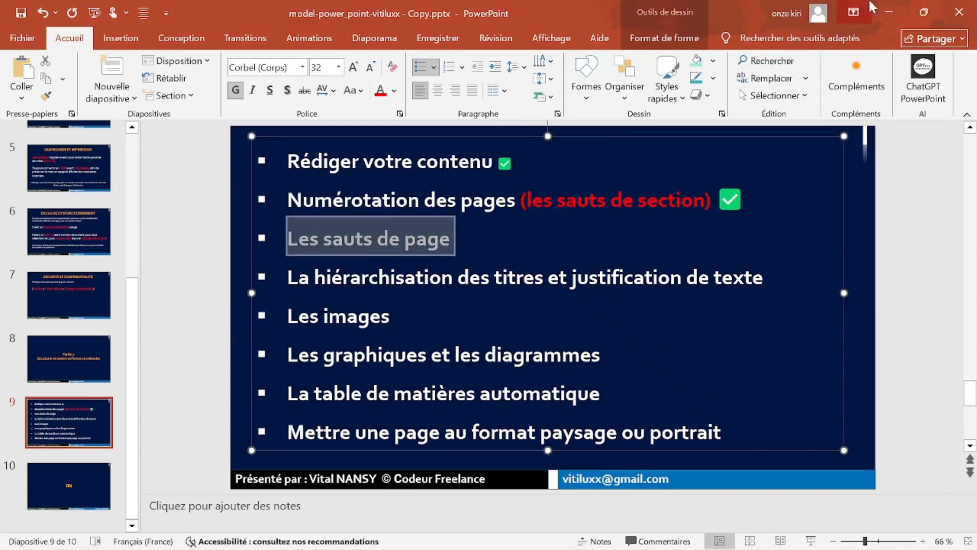
left_click(889, 11)
scroll(576, 295, "up", 10)
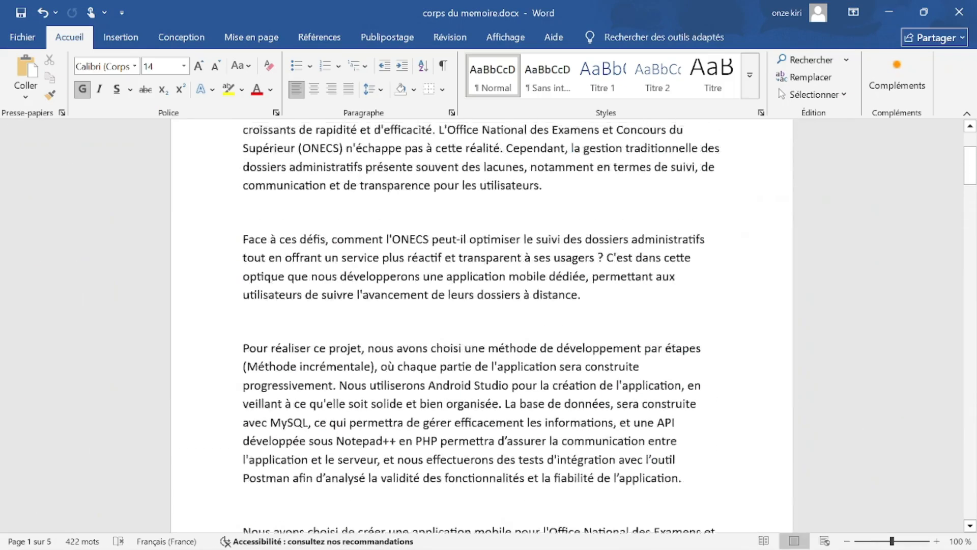
Insert blank lines before 'Nous avons choisi' so the paragraph moves to the next page.
scroll(481, 327, "up", 2)
left_click(542, 334)
left_click(283, 359)
scroll(414, 351, "down", 8)
scroll(413, 356, "down", 15)
scroll(413, 356, "up", 3)
scroll(382, 327, "up", 4)
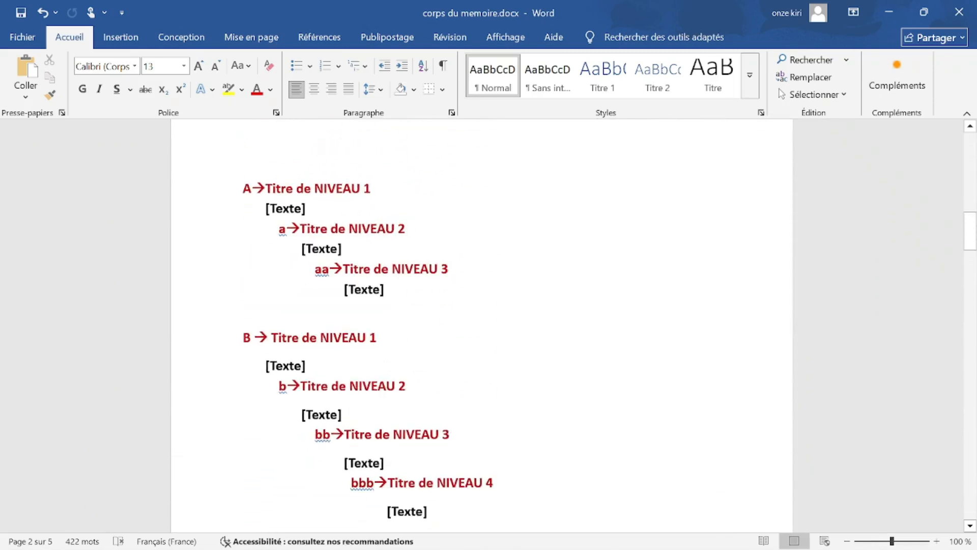
scroll(481, 326, "up", 10)
left_click(282, 323)
scroll(282, 323, "down", 1)
left_click(243, 314)
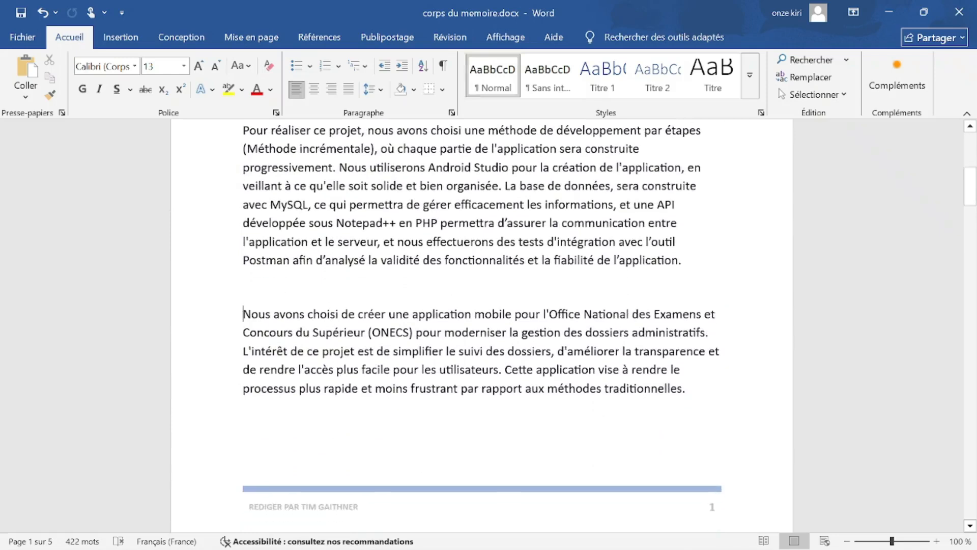
scroll(481, 325, "down", 3)
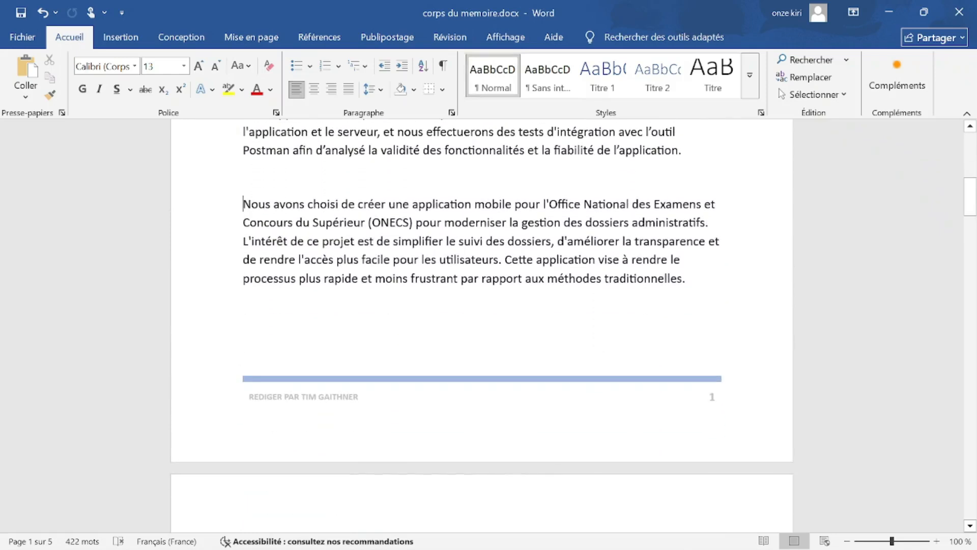
key("Return")
key("Return")
key("Return")
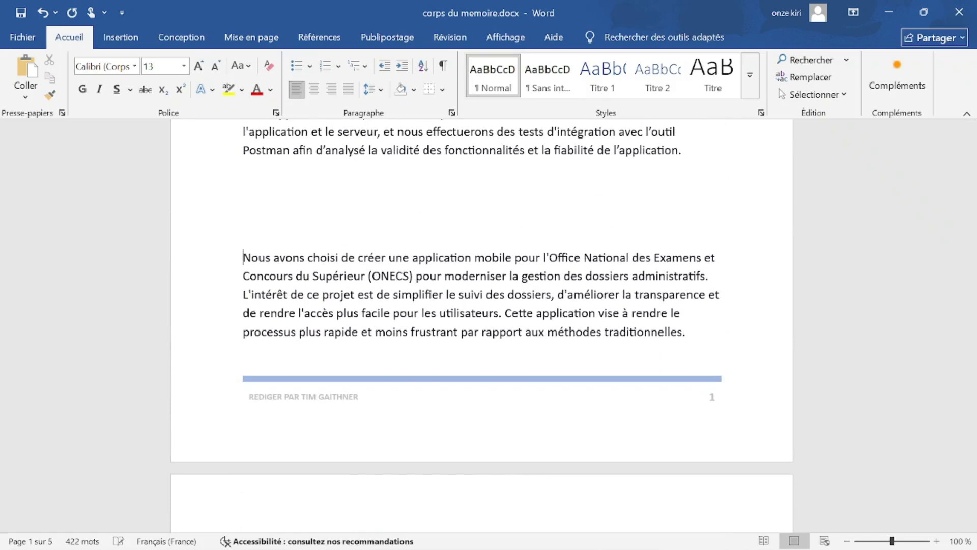
key("Return")
key("Return")
key("Return")
key("Return")
key("Return")
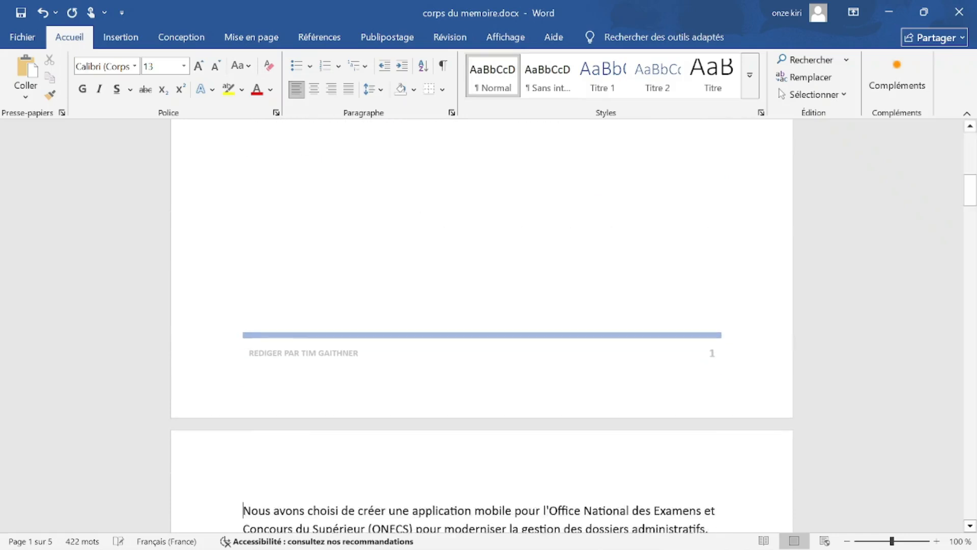
Select the blank lines left at the bottom of page 1.
scroll(650, 295, "down", 3)
scroll(650, 295, "up", 5)
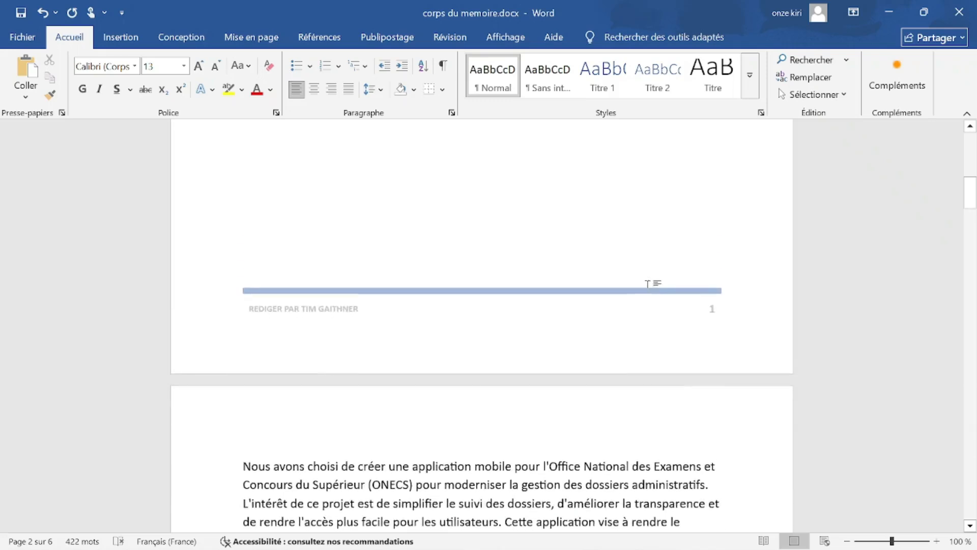
left_click_drag(245, 227, 247, 371)
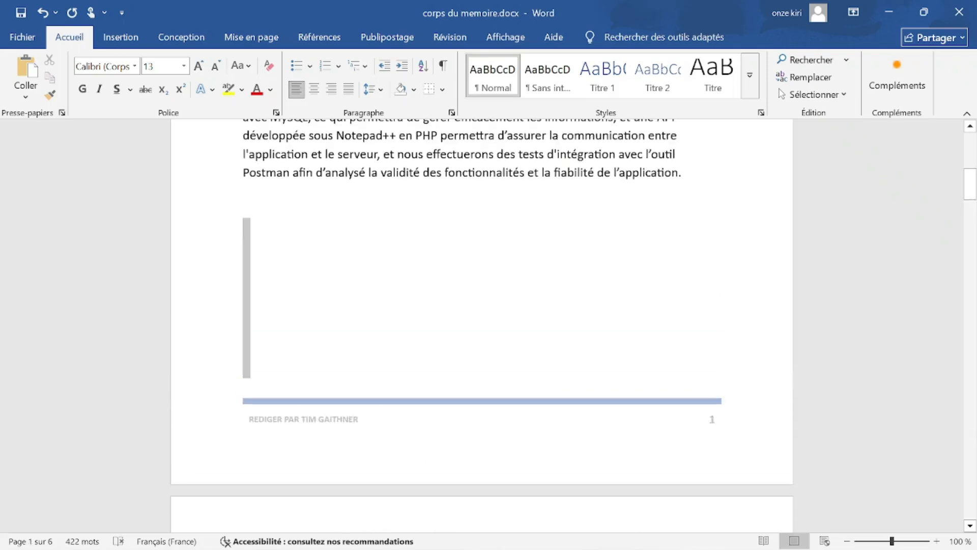
left_click(283, 202)
left_click_drag(283, 202, 300, 378)
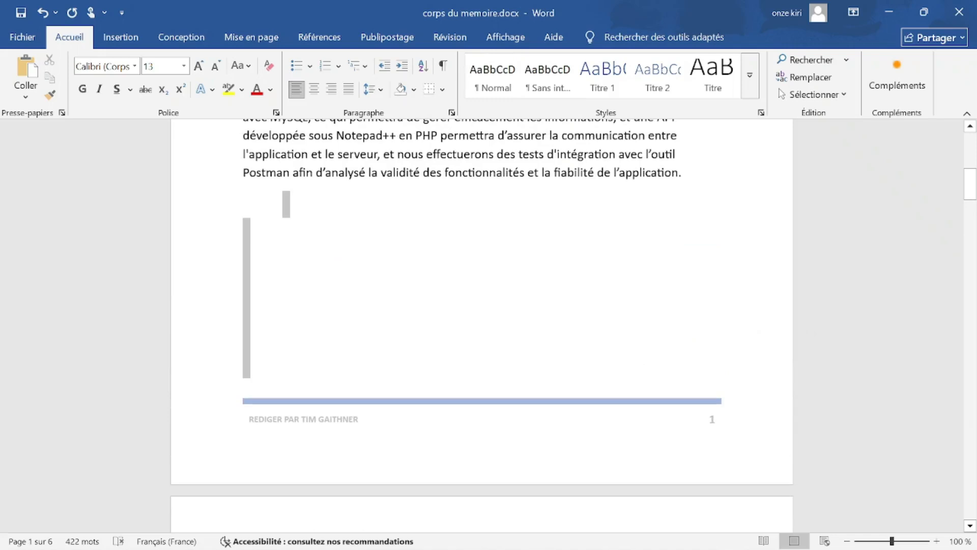
left_click(262, 234)
left_click_drag(262, 233, 262, 371)
left_click_drag(252, 333, 233, 264)
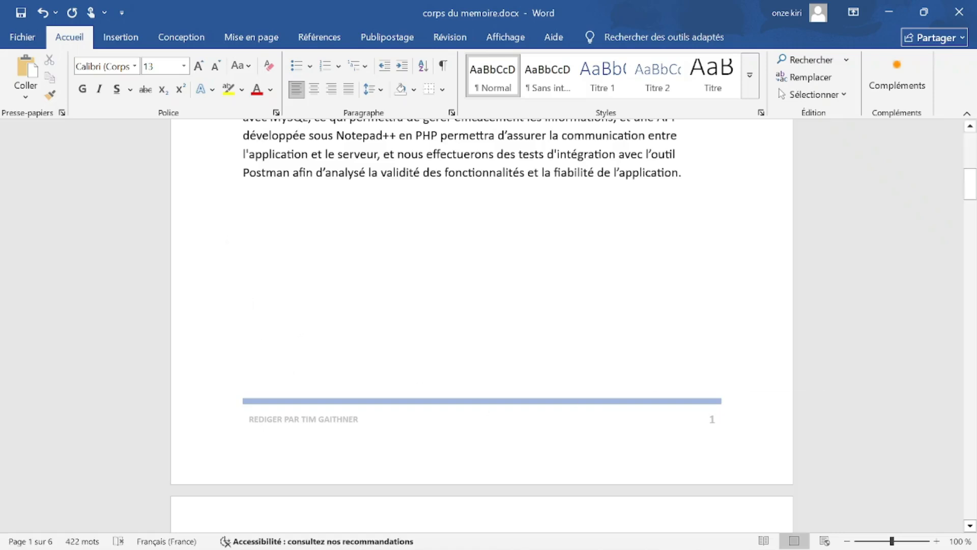
scroll(323, 318, "down", 3)
scroll(323, 318, "up", 4)
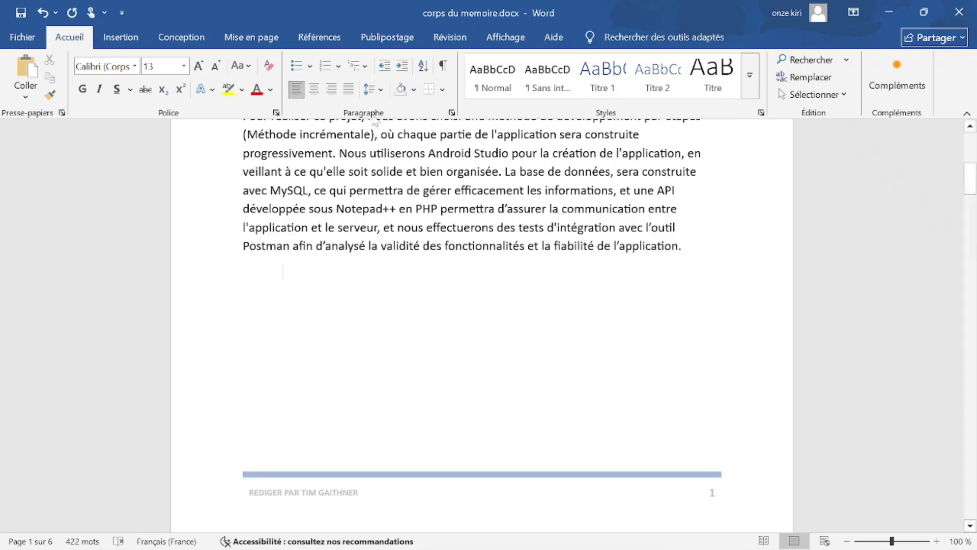
Show formatting marks and fill the blank lines under the Postman paragraph with the ONECS paragraph.
left_click(443, 66)
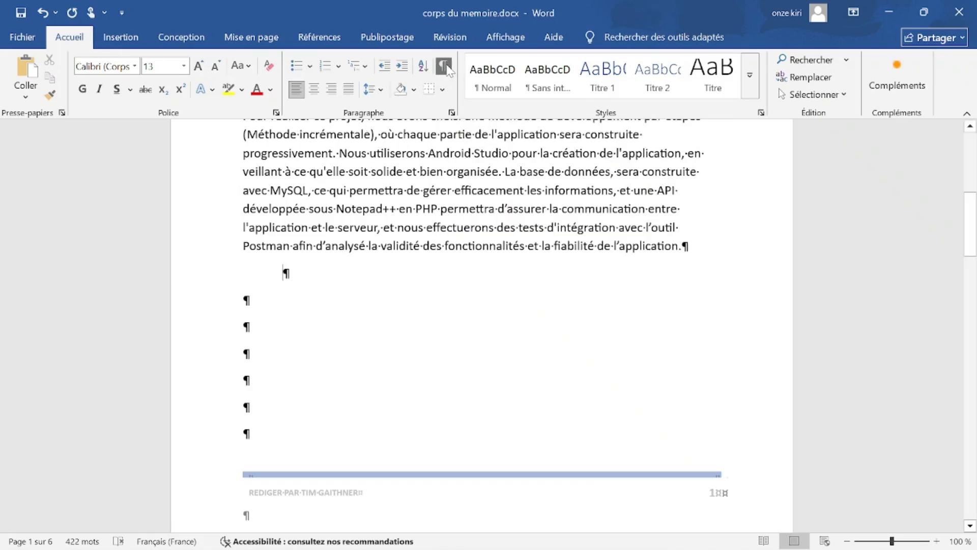
scroll(264, 229, "down", 5)
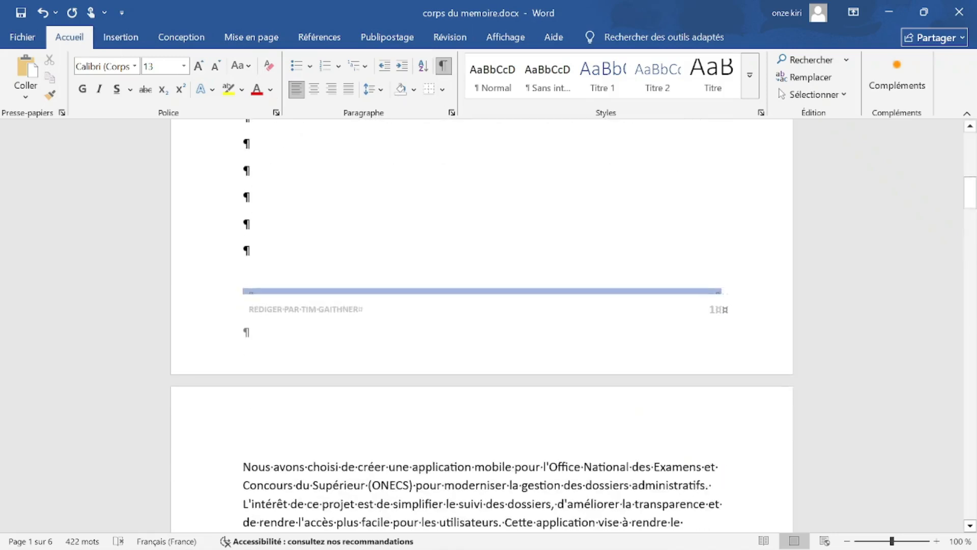
scroll(265, 229, "up", 3)
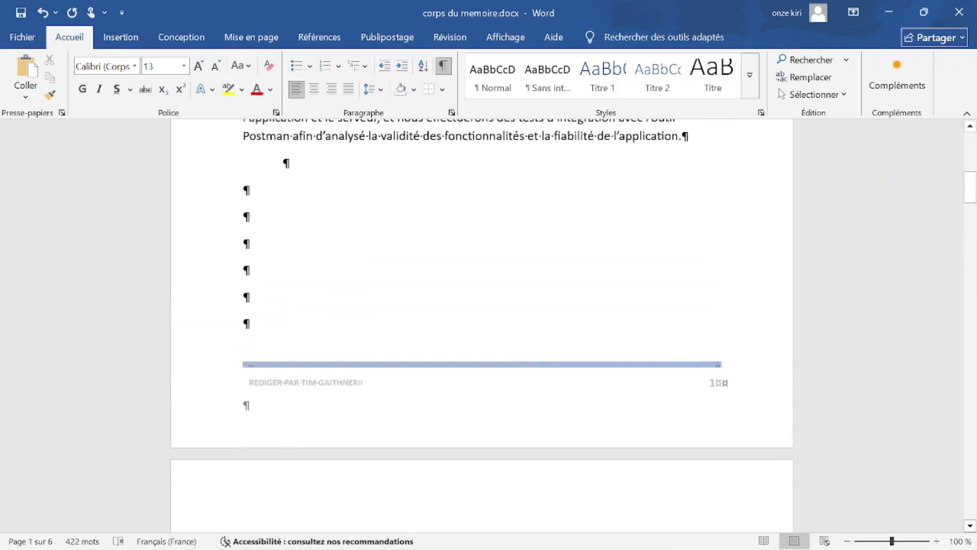
scroll(481, 285, "up", 1)
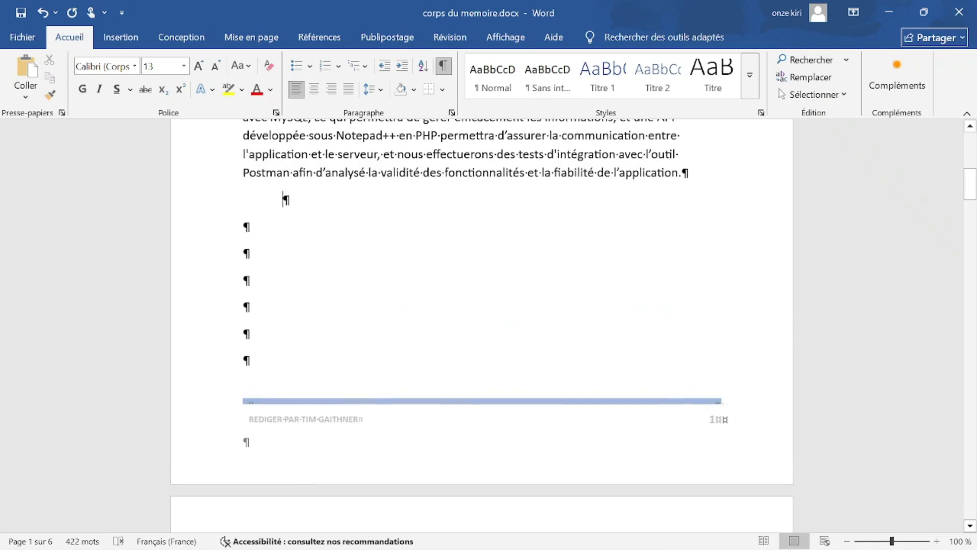
scroll(244, 333, "down", 3)
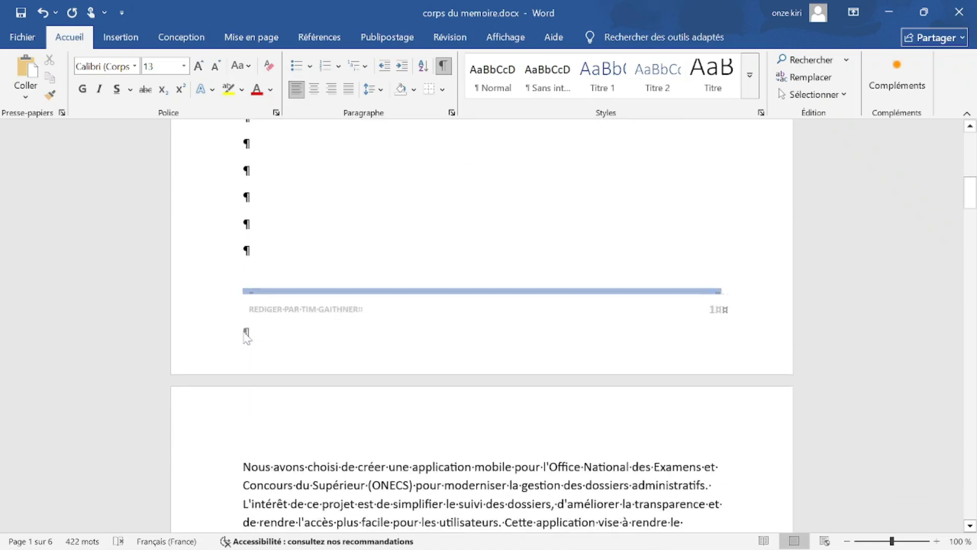
scroll(246, 337, "up", 4)
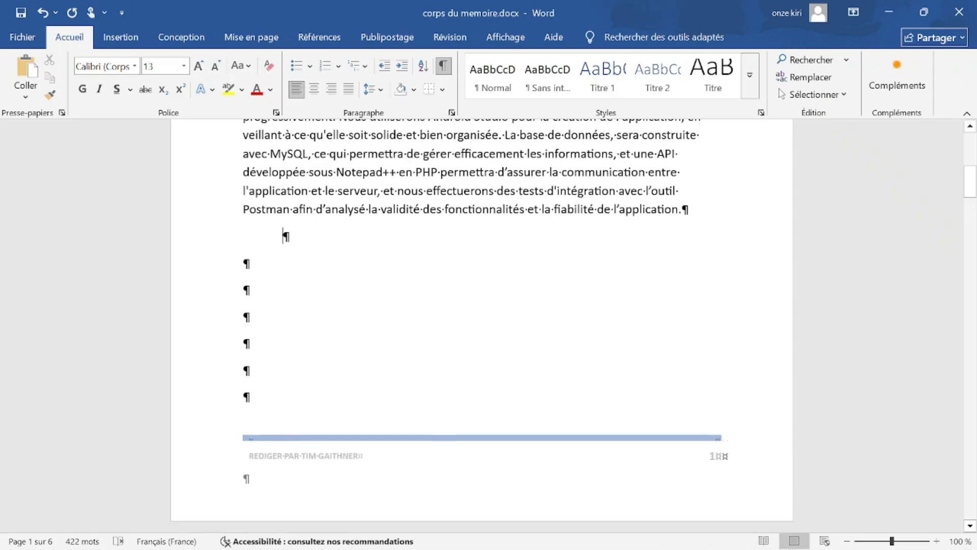
left_click_drag(243, 396, 254, 267)
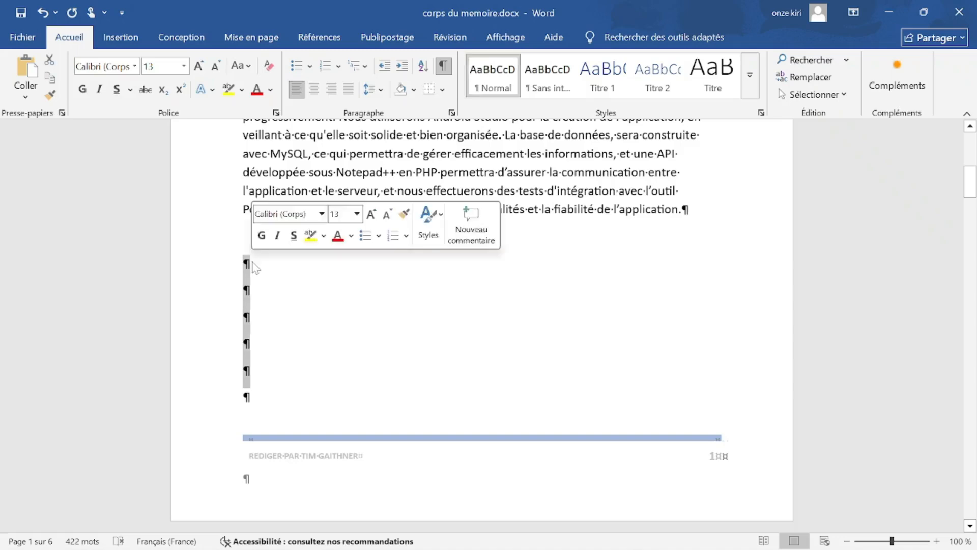
left_click(273, 381)
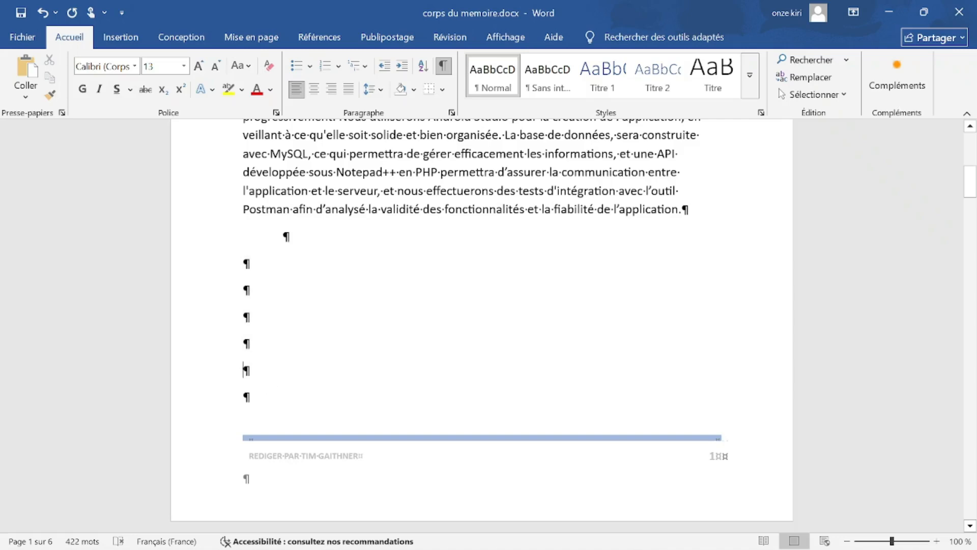
scroll(481, 325, "up", 3)
scroll(481, 326, "down", 3)
key("ctrl+z")
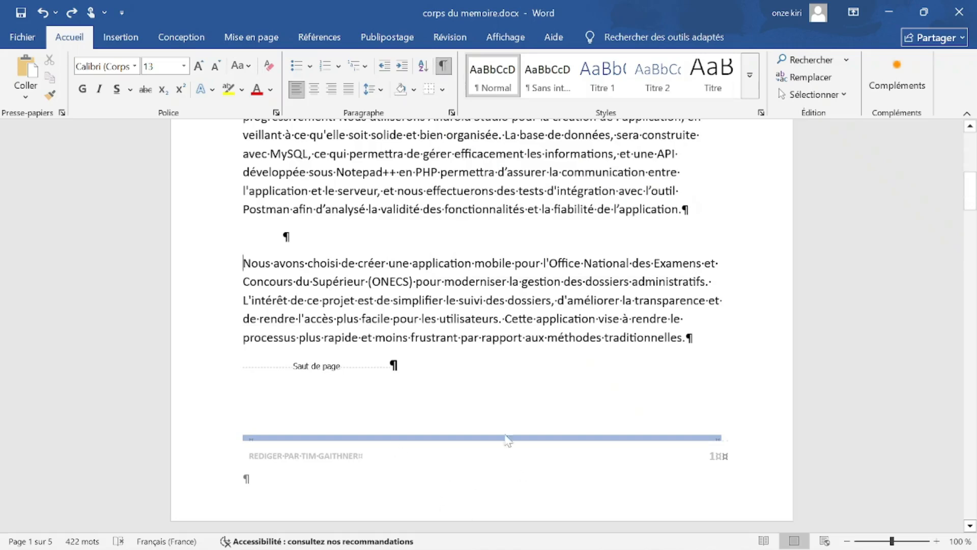
Hide the formatting marks again.
left_click(444, 69)
left_click(444, 70)
left_click(444, 67)
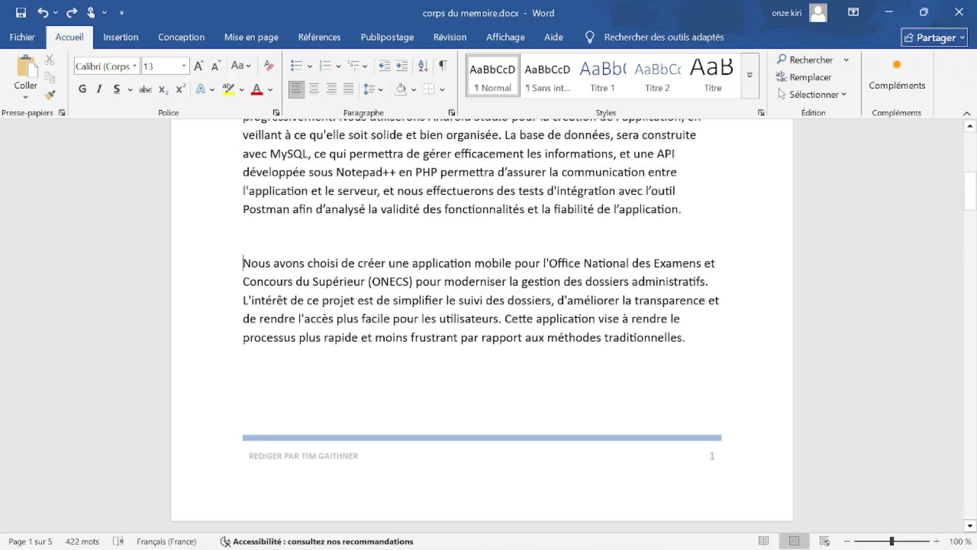
left_click(123, 26)
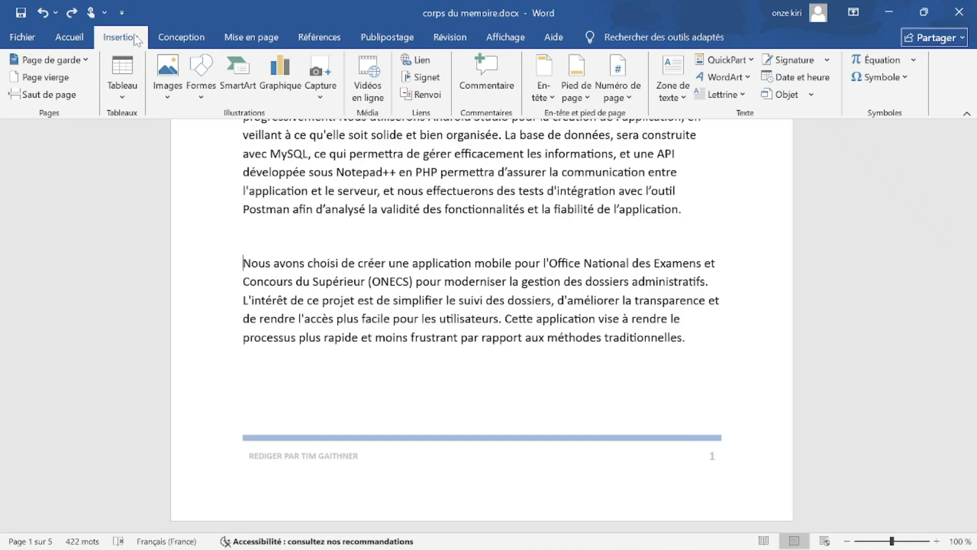
left_click(60, 99)
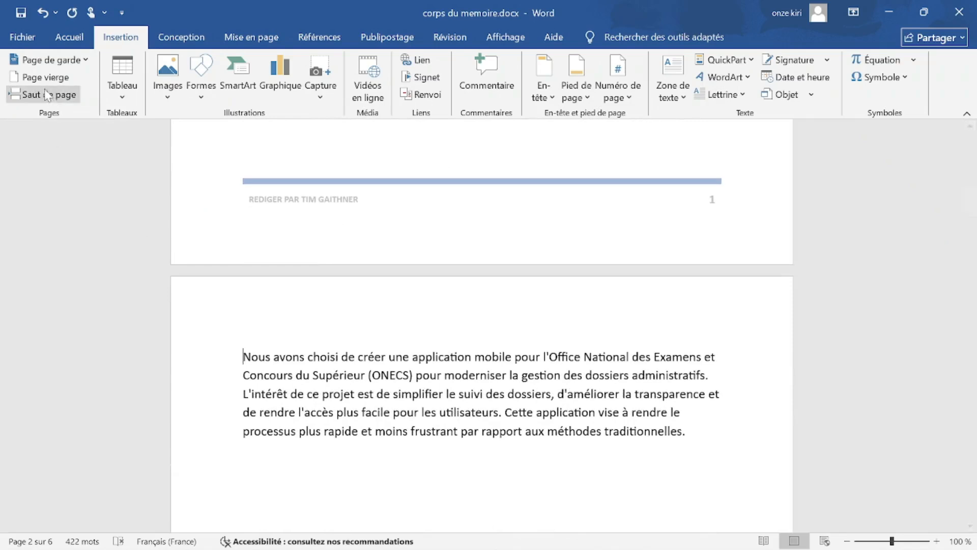
scroll(482, 325, "up", 5)
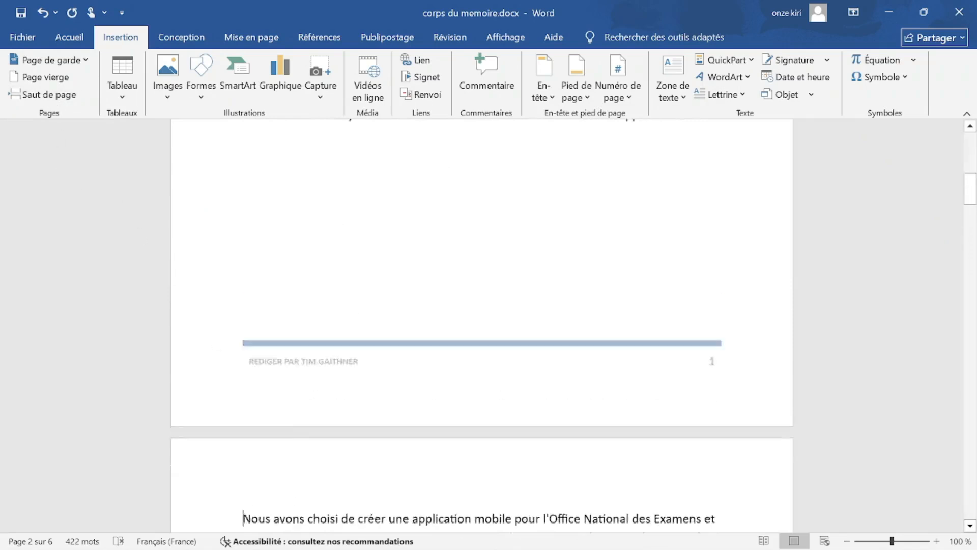
key("BackSpace")
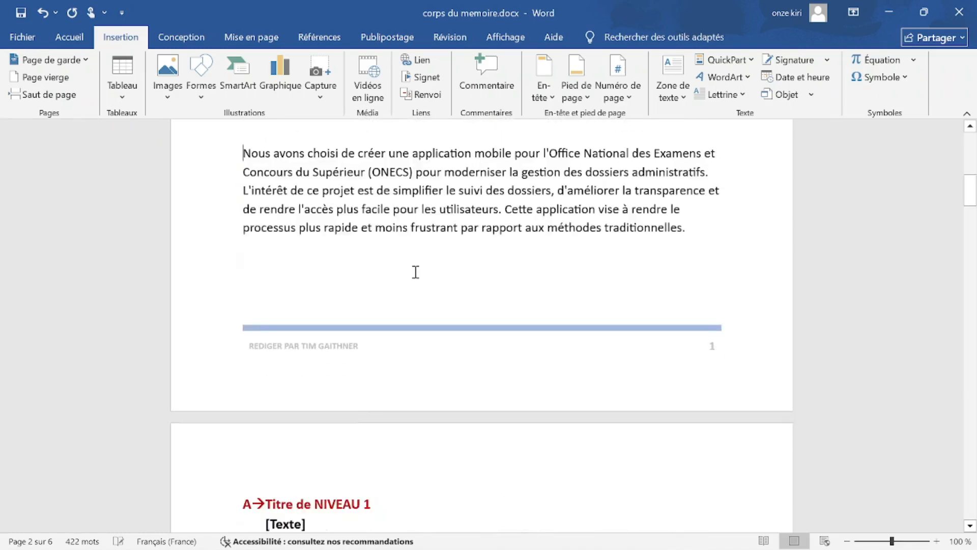
scroll(402, 278, "up", 4)
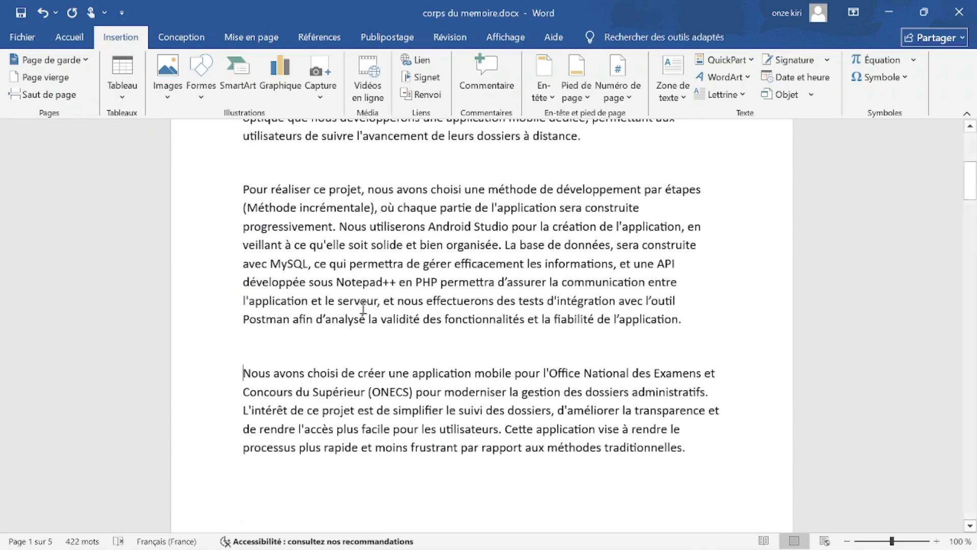
key("ctrl+Return")
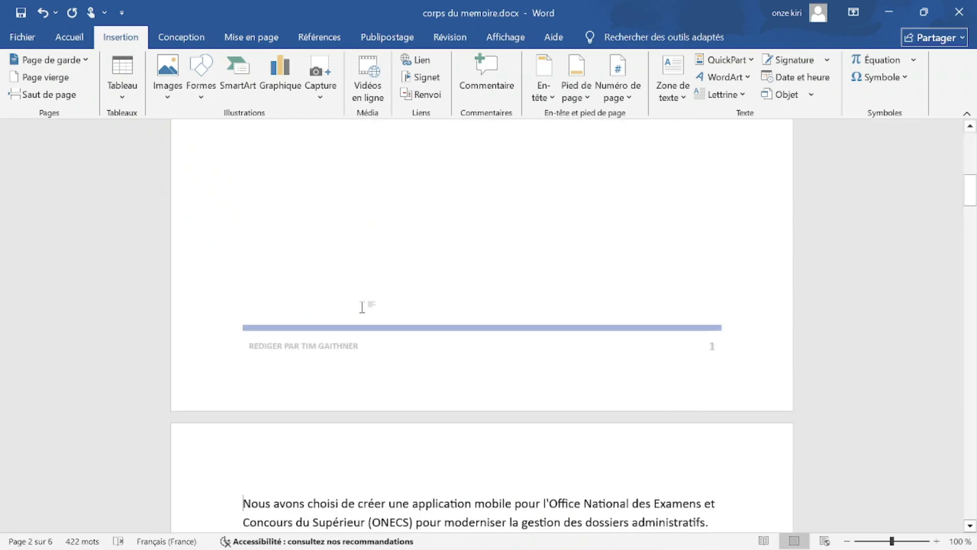
scroll(361, 307, "up", 3)
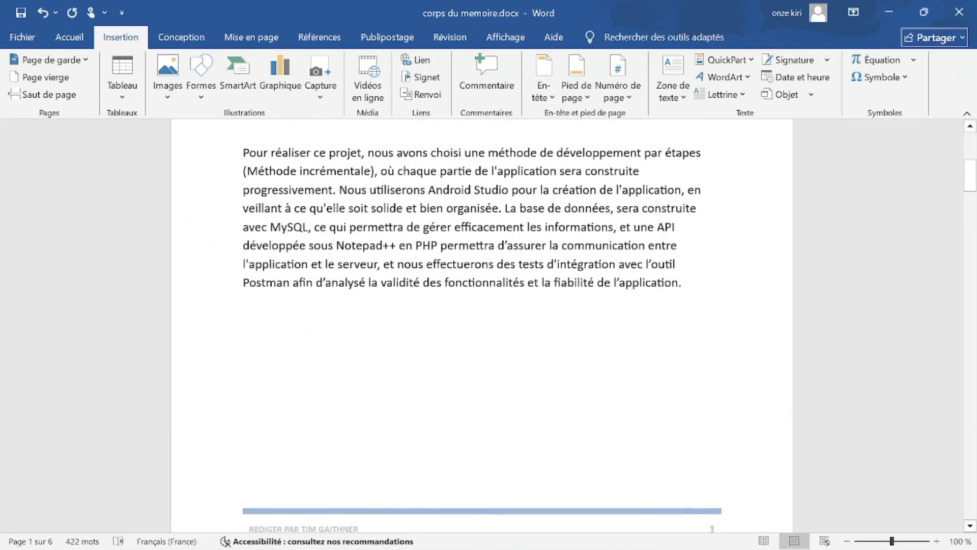
scroll(362, 307, "down", 2)
key("BackSpace")
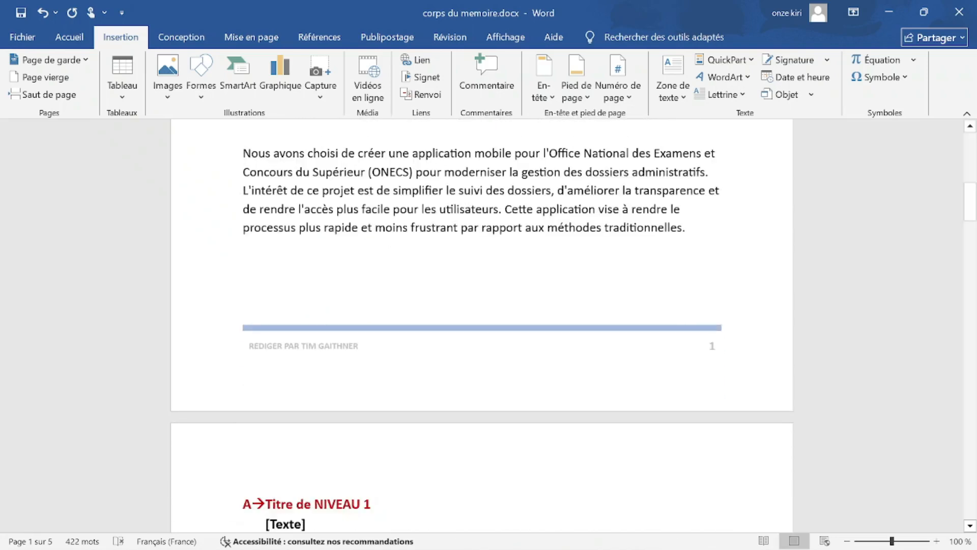
scroll(362, 306, "up", 2)
Copy the green check mark from the second item and paste it after Les sauts de page.
key("alt+Tab")
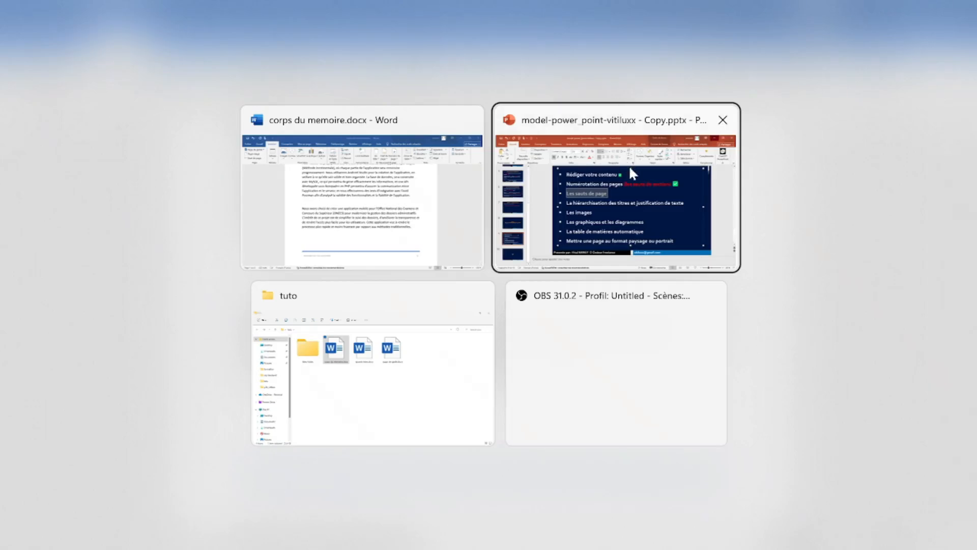
left_click(450, 239)
left_click(745, 200)
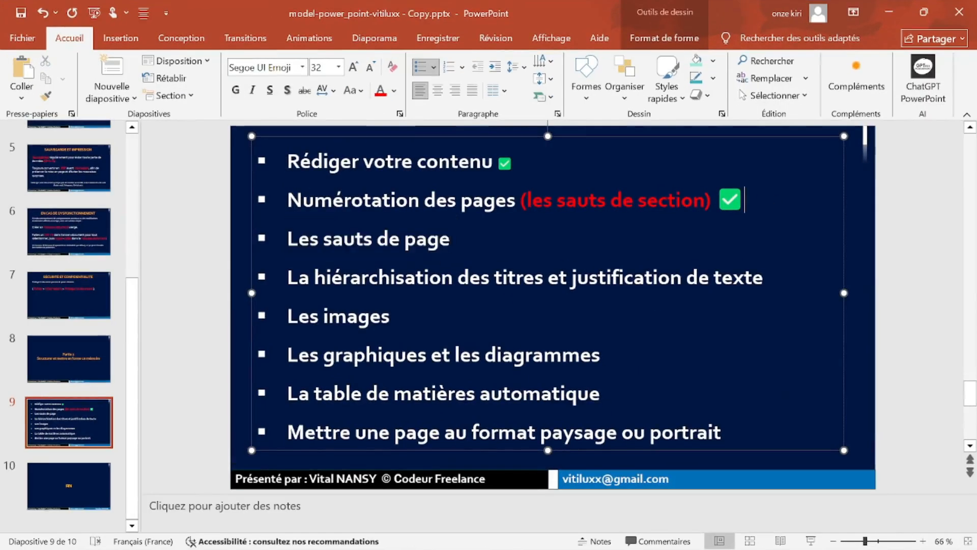
double_click(731, 201)
right_click(732, 210)
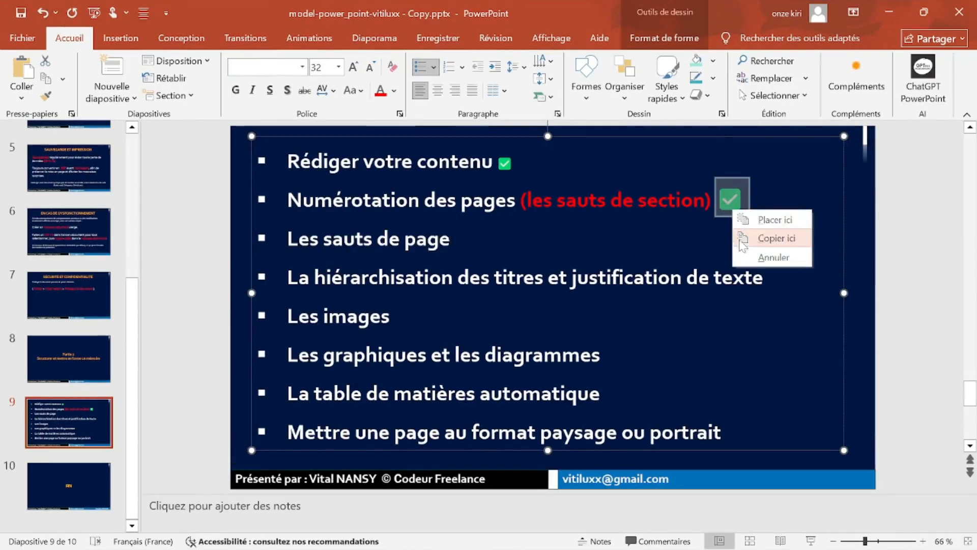
left_click(776, 238)
left_click(451, 239)
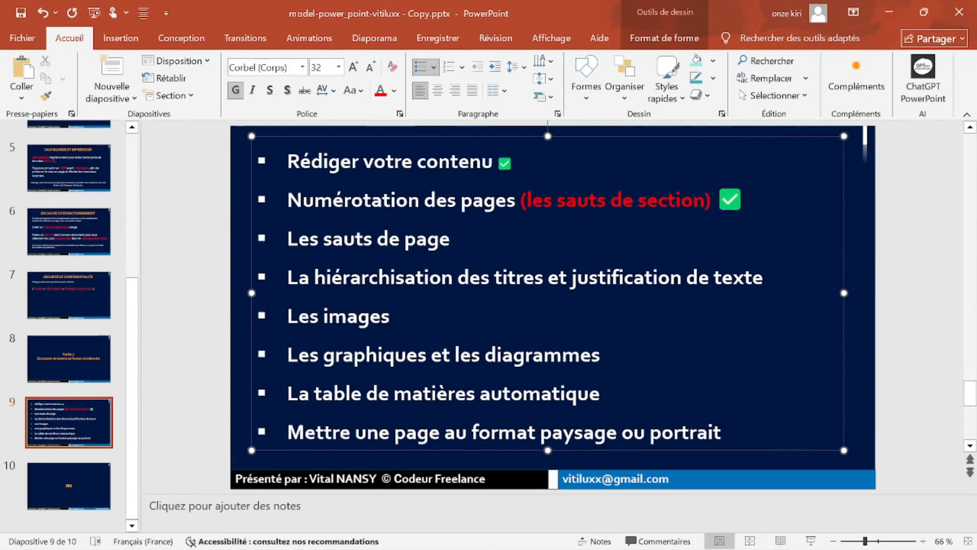
key("ctrl+v")
key("BackSpace")
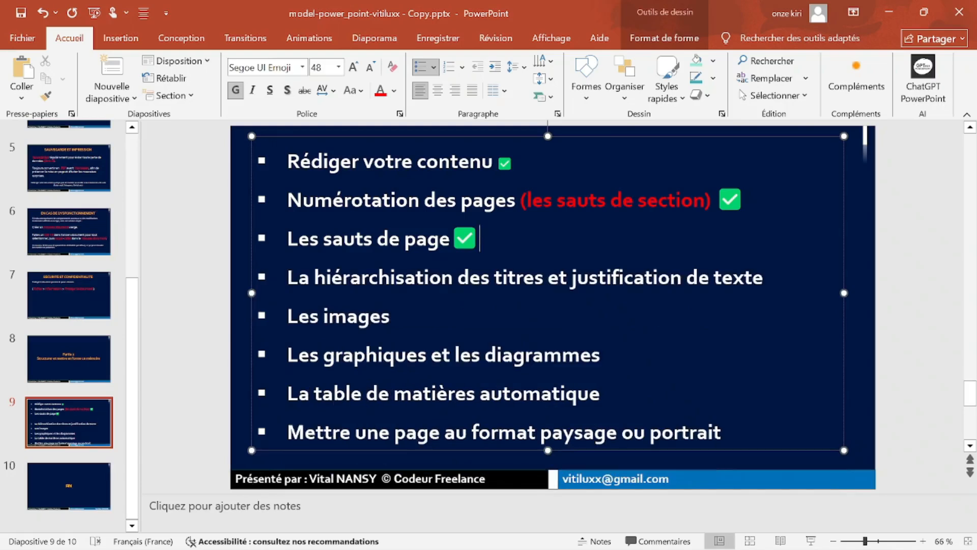
left_click(391, 317)
left_click(287, 277)
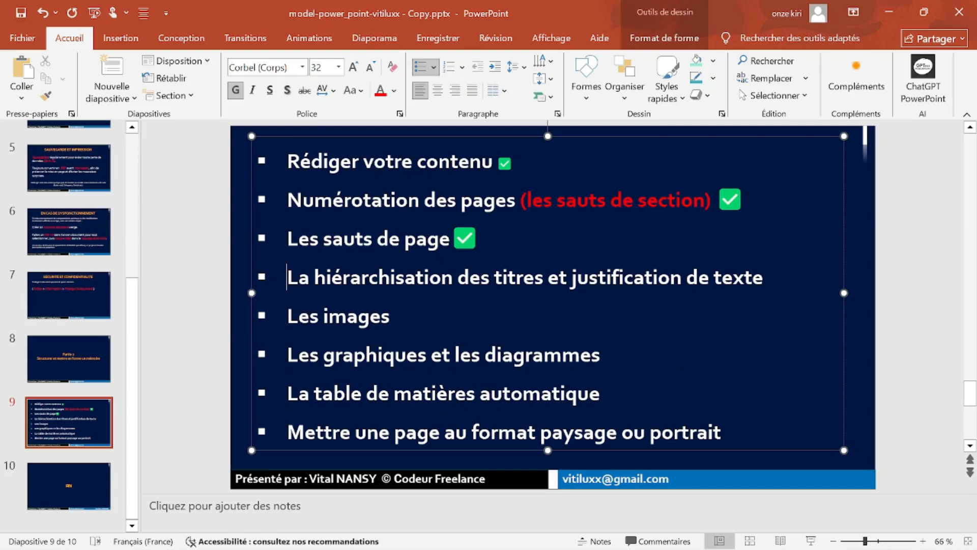
Return to Word and review the A and B heading outline by selecting it.
left_click(890, 18)
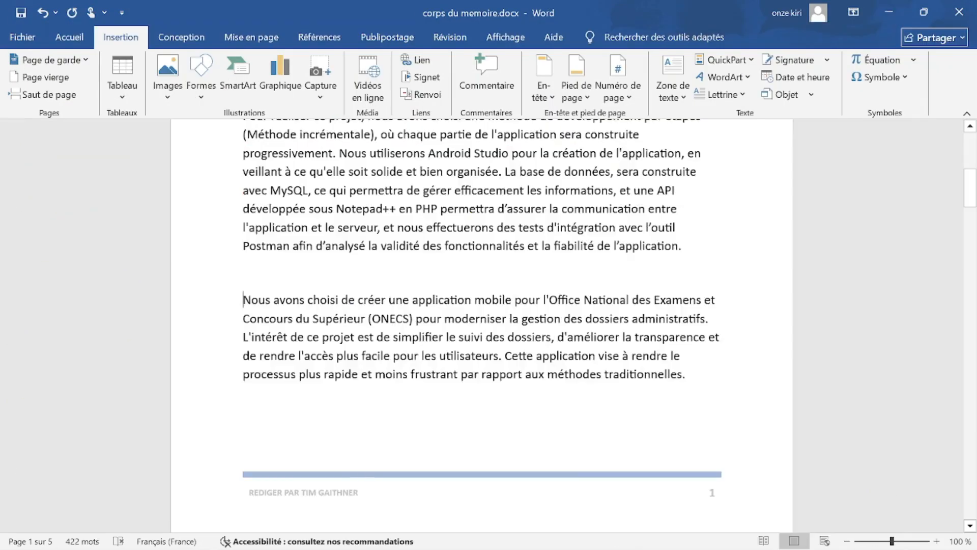
scroll(482, 326, "up", 7)
scroll(481, 326, "down", 5)
scroll(481, 325, "down", 15)
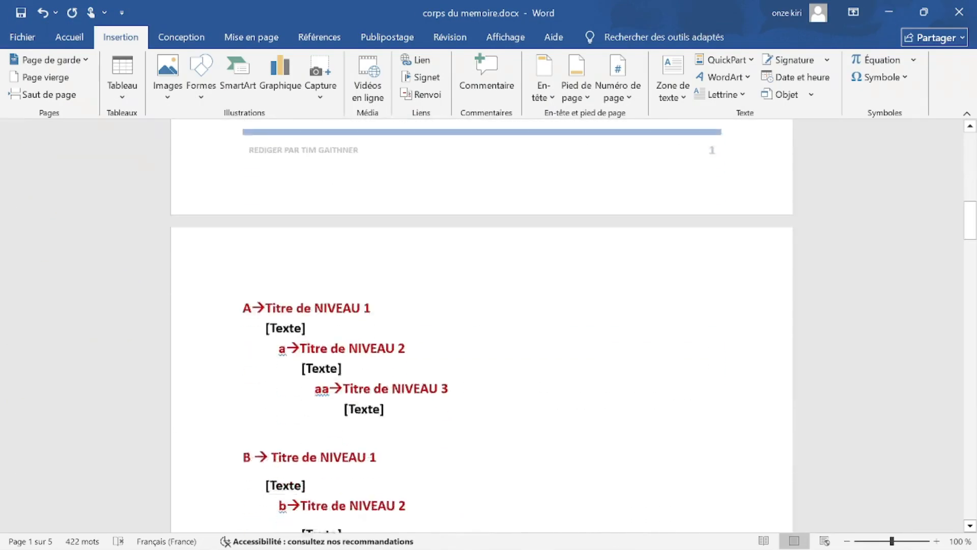
scroll(482, 325, "up", 3)
scroll(481, 325, "up", 5)
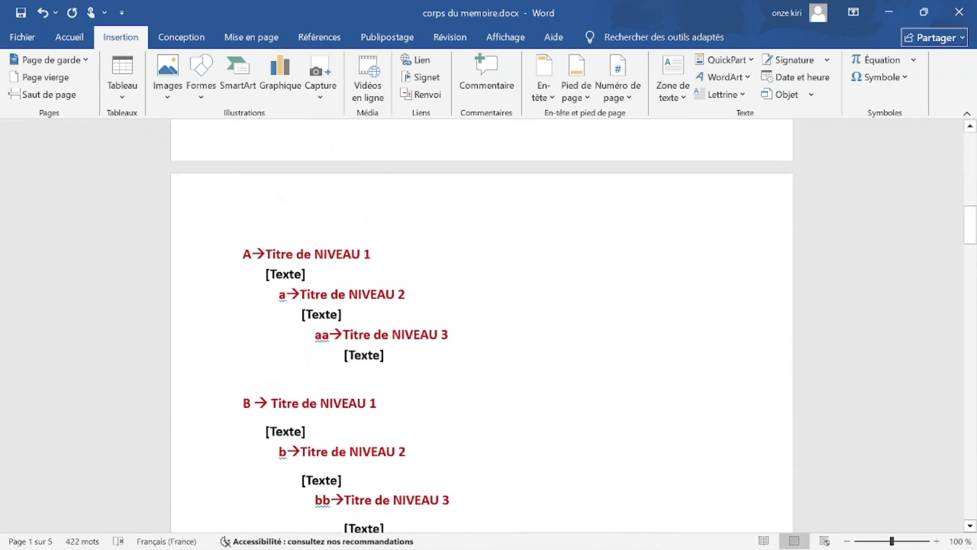
scroll(481, 326, "down", 2)
scroll(228, 183, "down", 1)
scroll(228, 183, "up", 1)
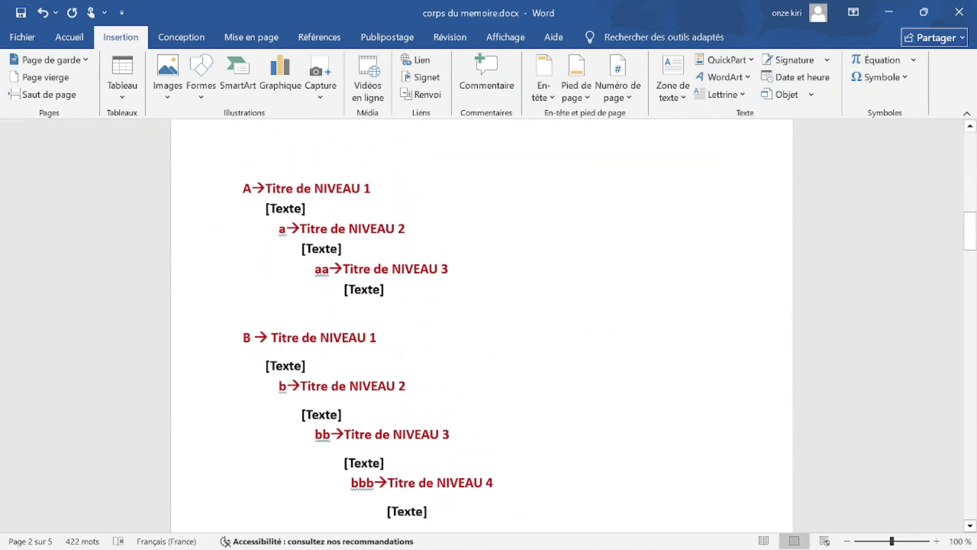
scroll(229, 177, "down", 1)
left_click_drag(227, 155, 549, 493)
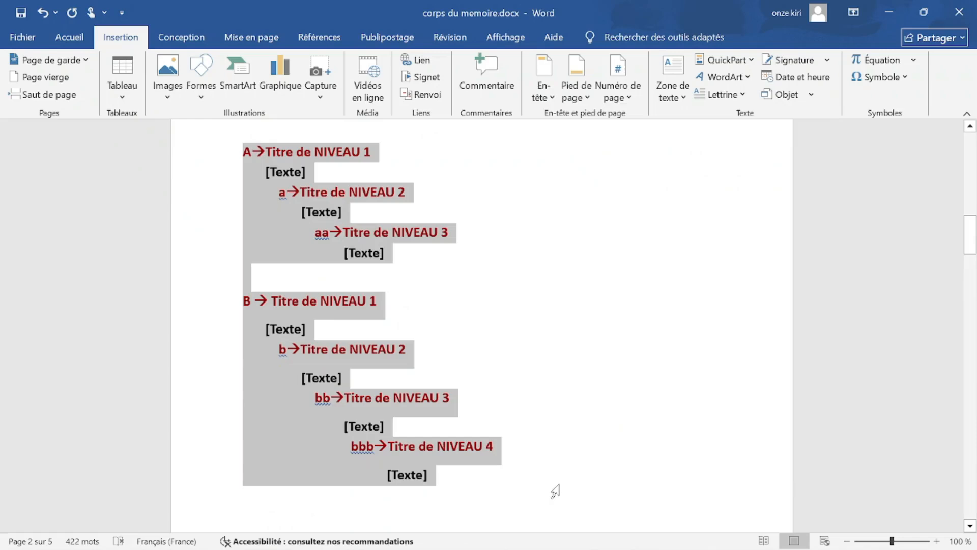
left_click(553, 328)
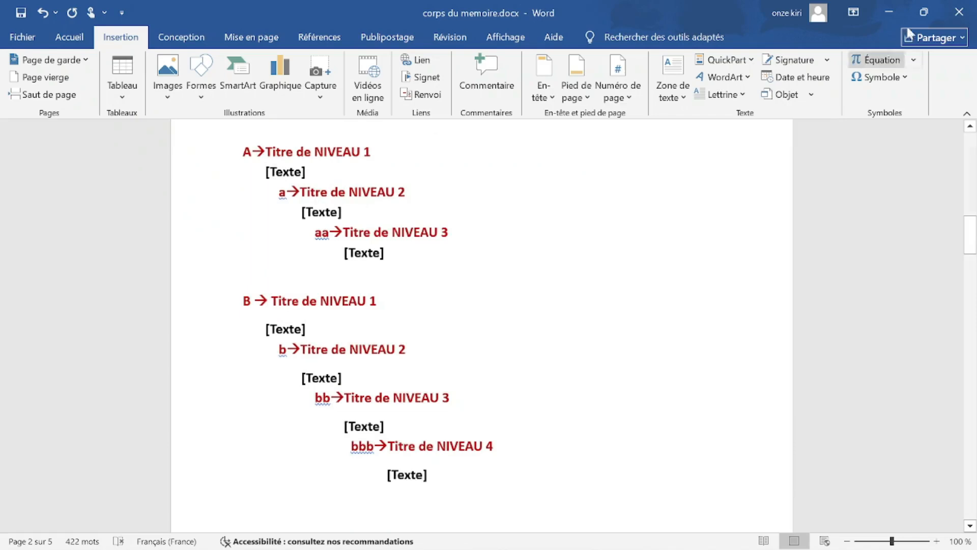
Open the final thesis .docx from New folder inside tuto.
left_click(888, 12)
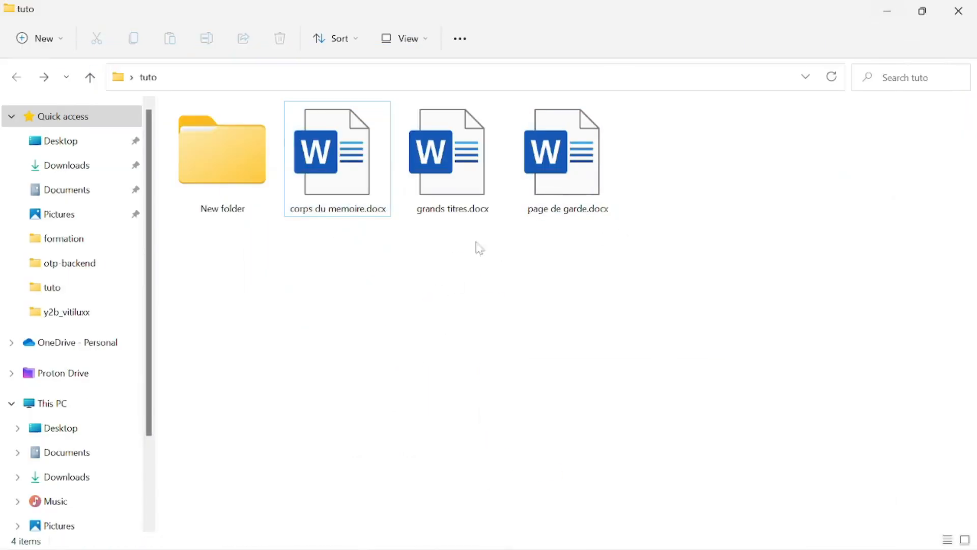
double_click(234, 195)
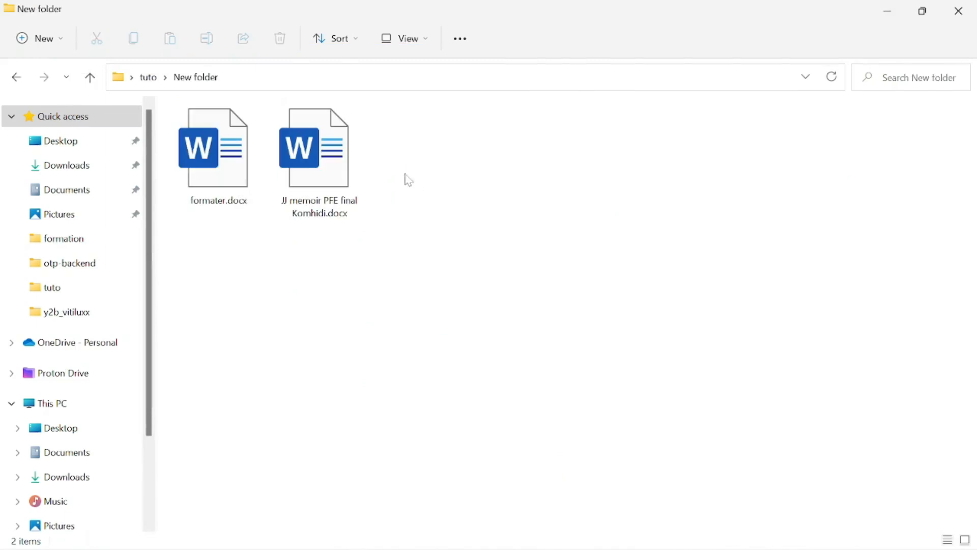
double_click(335, 162)
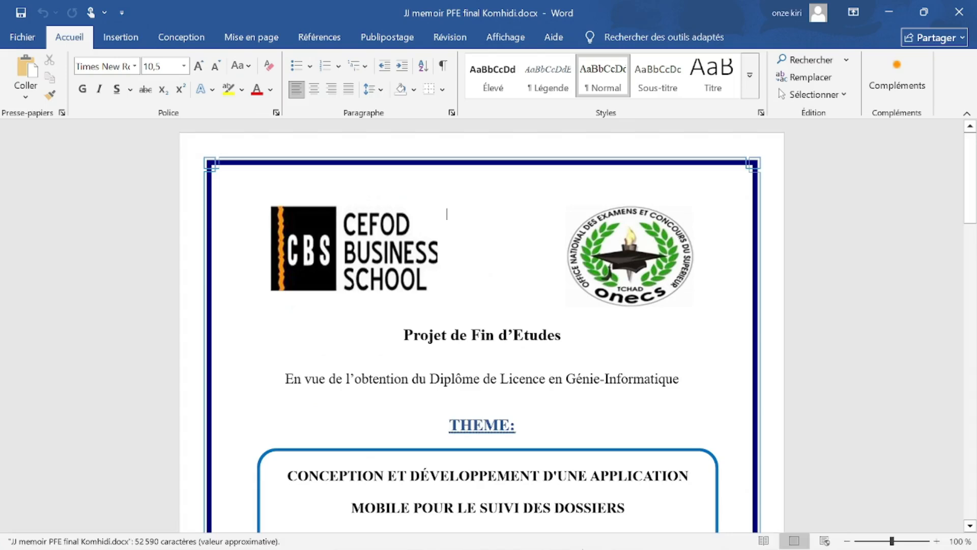
Scroll past the Résumé and table of contents to heading 2.3 Modélisation du Système avec UML.
scroll(481, 326, "down", 10)
scroll(481, 326, "down", 15)
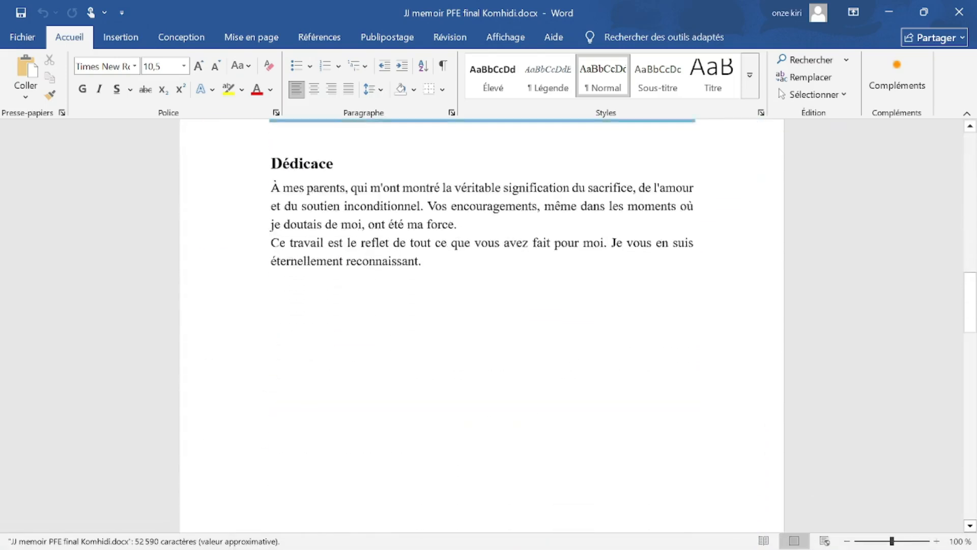
scroll(515, 331, "down", 15)
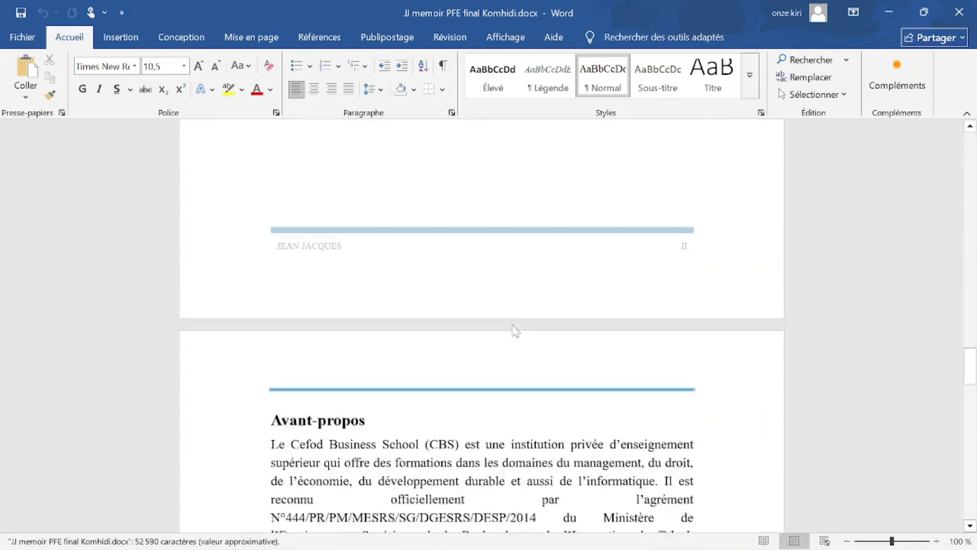
scroll(453, 327, "down", 12)
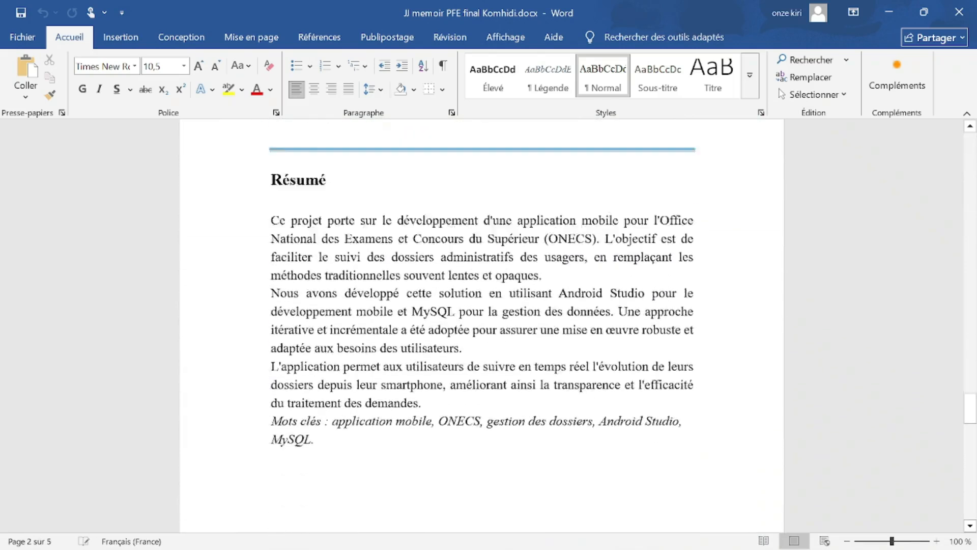
scroll(458, 316, "down", 15)
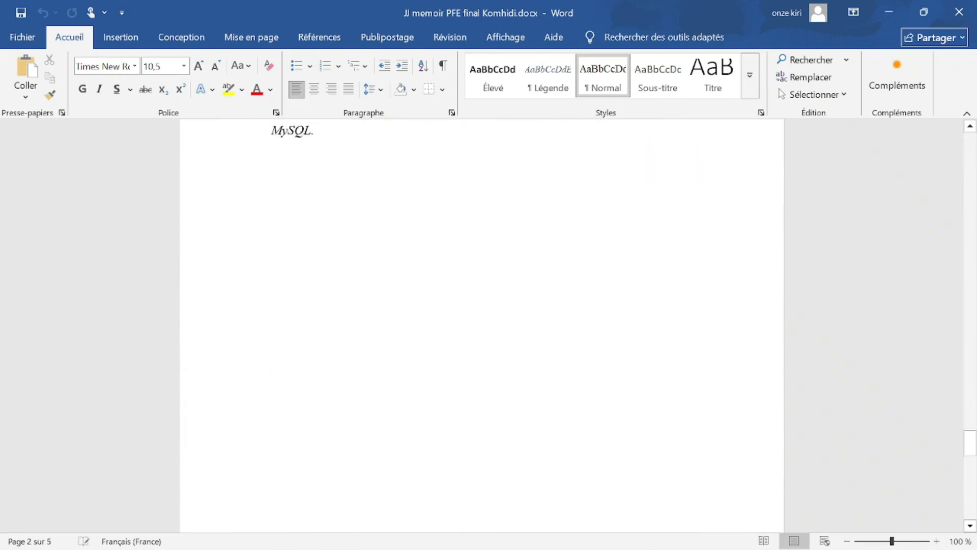
scroll(972, 435, "down", 15)
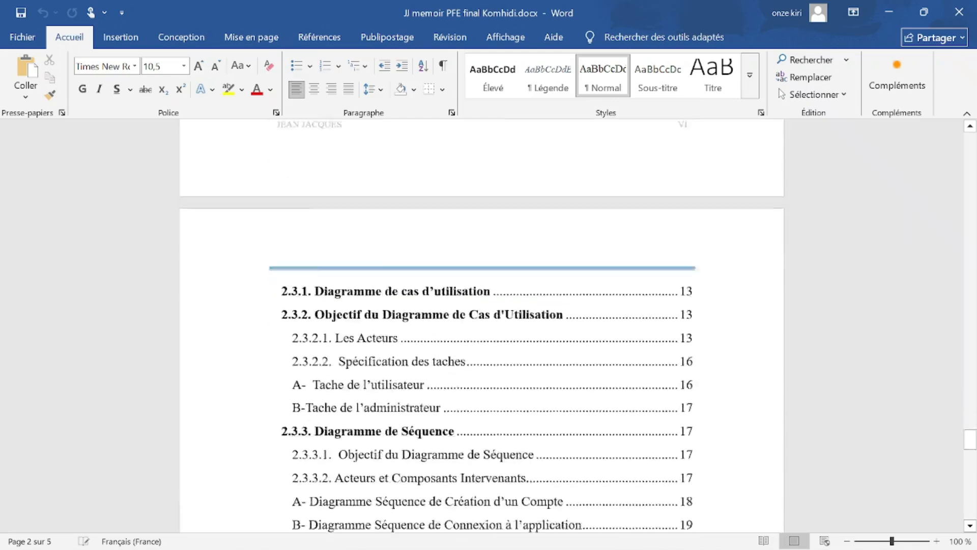
mouse_move(970, 435)
left_mouse_down()
mouse_move(970, 474)
mouse_move(971, 430)
left_mouse_up()
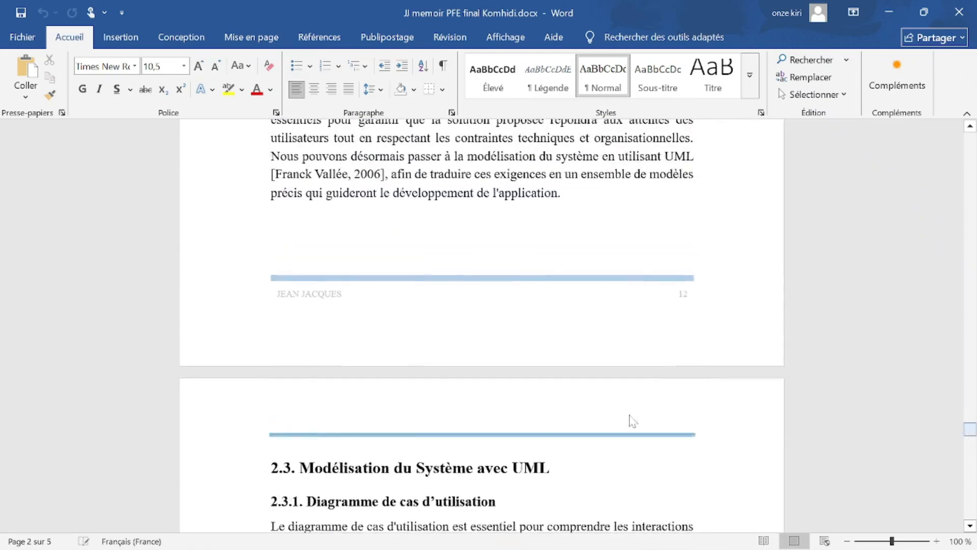
scroll(630, 418, "down", 3)
left_click(272, 291)
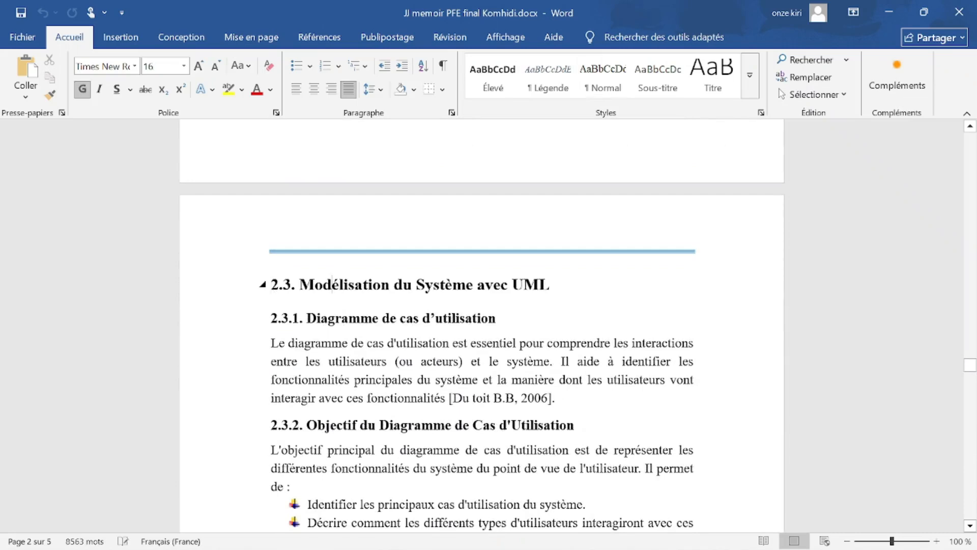
left_click_drag(291, 288, 272, 290)
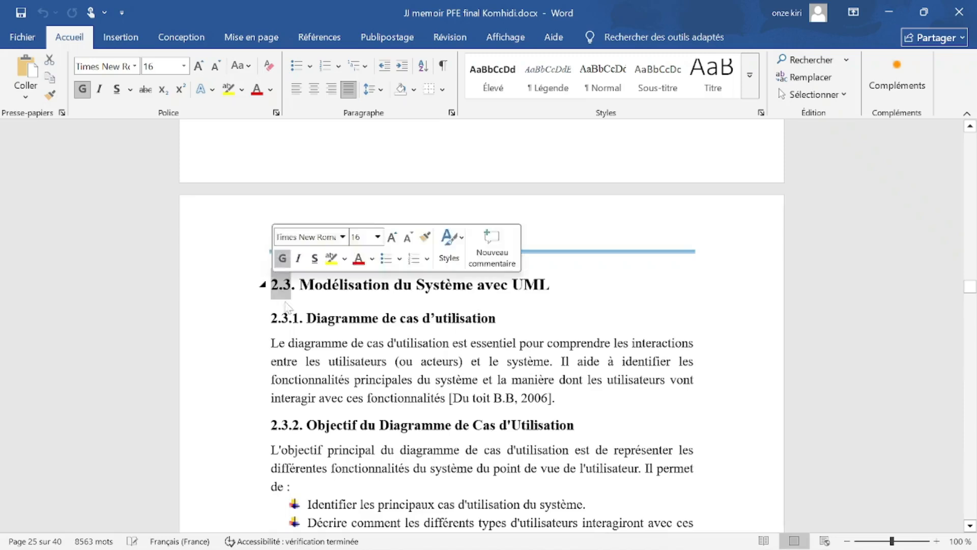
left_click_drag(306, 318, 496, 318)
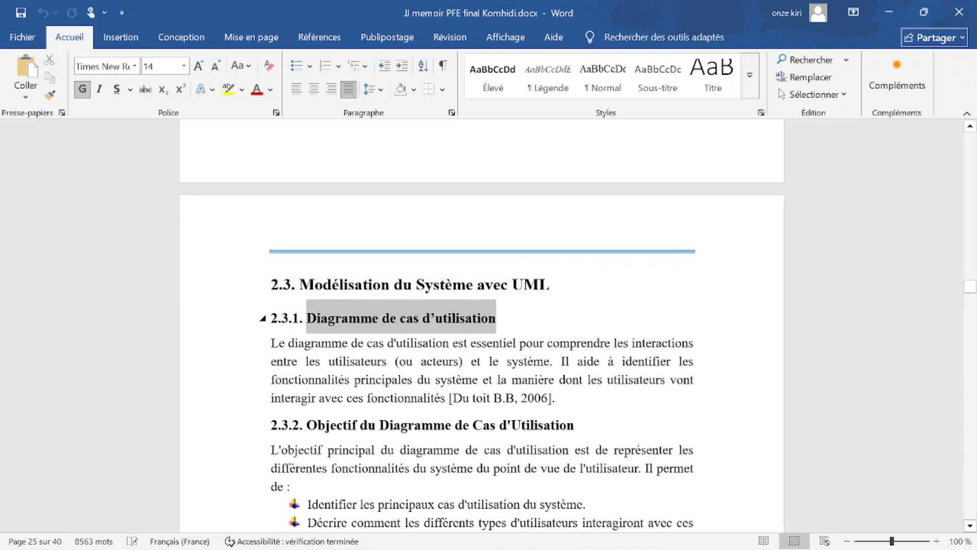
left_click(278, 319)
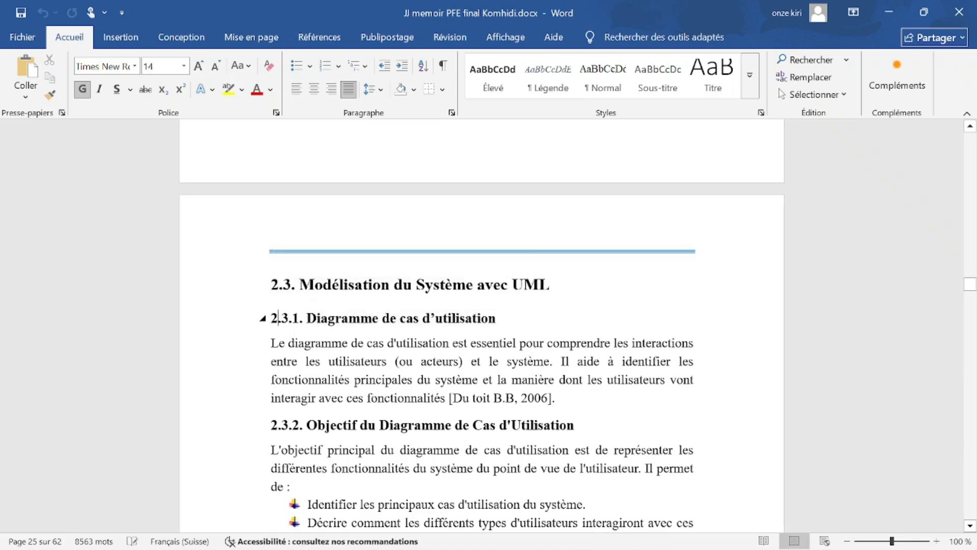
left_click_drag(321, 319, 417, 319)
left_click(339, 285)
mouse_move(289, 318)
left_mouse_down()
mouse_move(270, 318)
mouse_move(306, 318)
left_mouse_up()
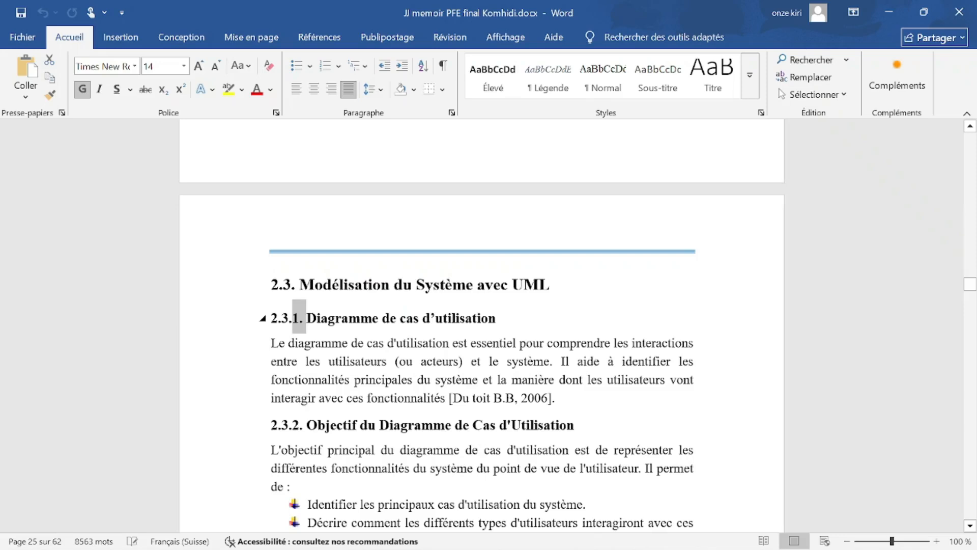
left_click(349, 319)
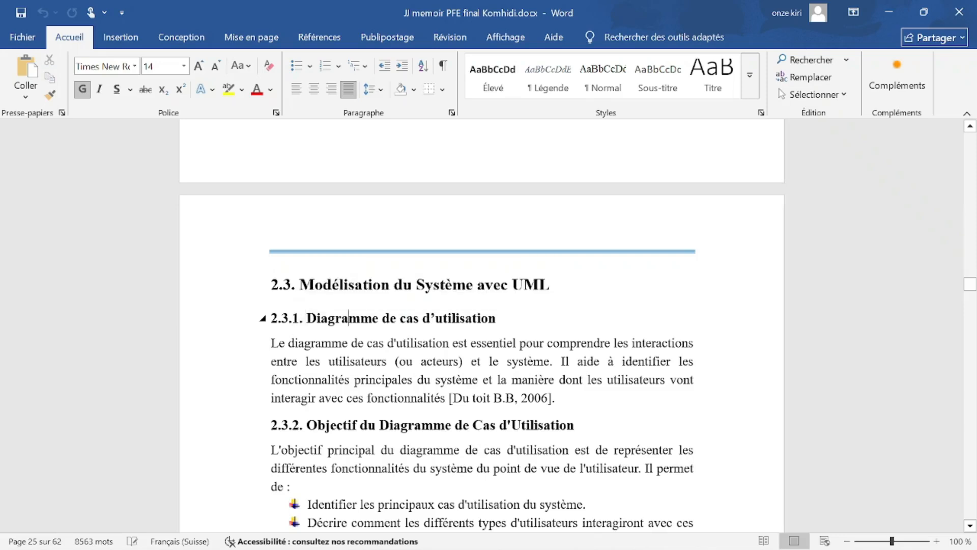
left_click(315, 284)
scroll(315, 284, "down", 2)
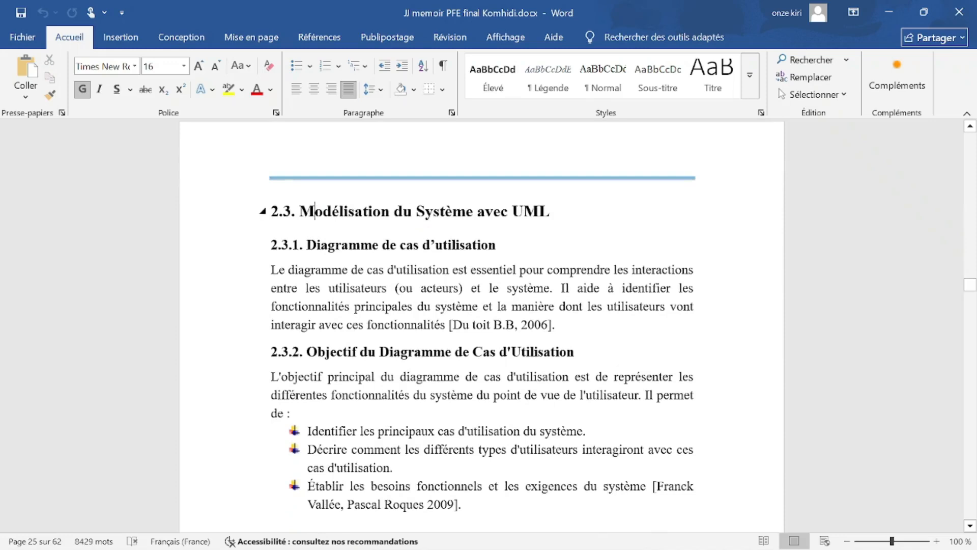
left_click(341, 245)
scroll(341, 245, "down", 2)
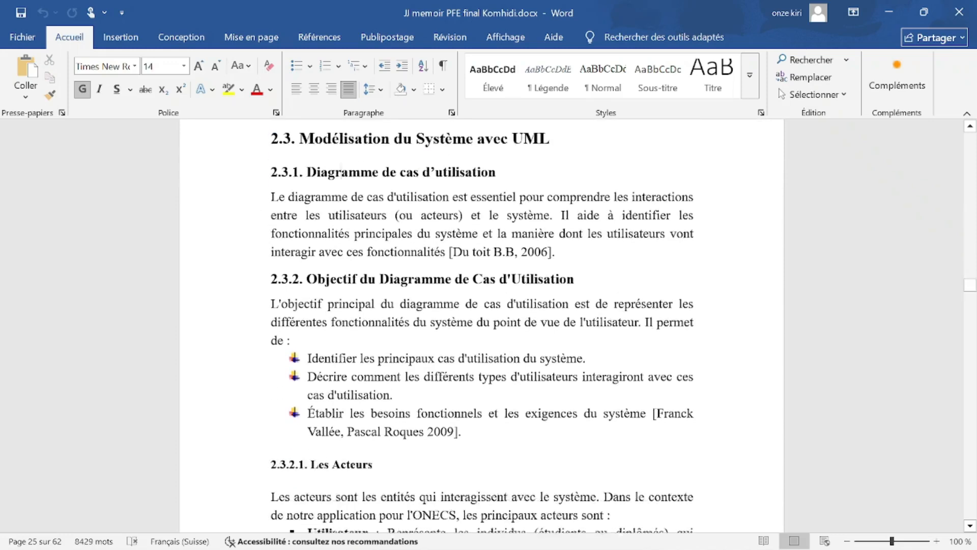
scroll(341, 246, "down", 1)
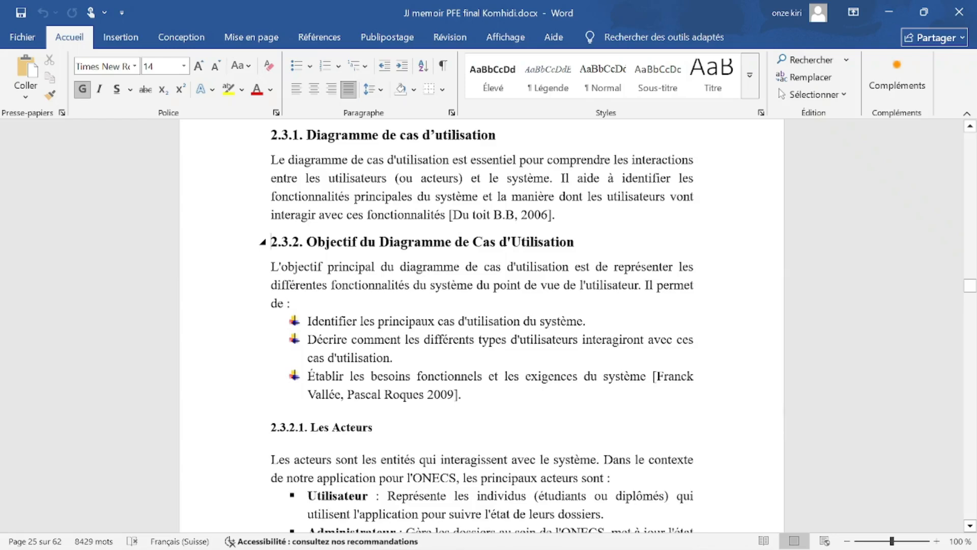
scroll(294, 244, "up", 2)
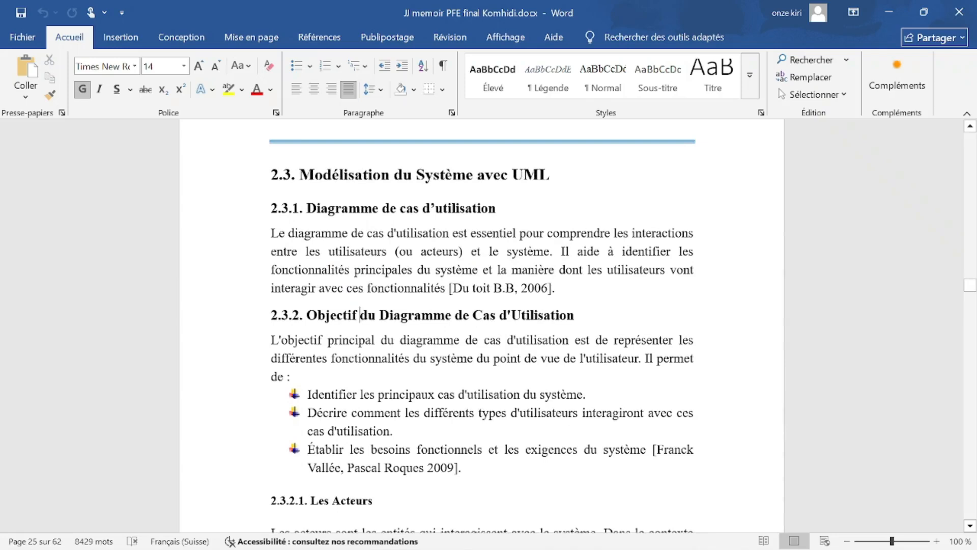
left_click(368, 174)
left_click_drag(293, 208, 305, 210)
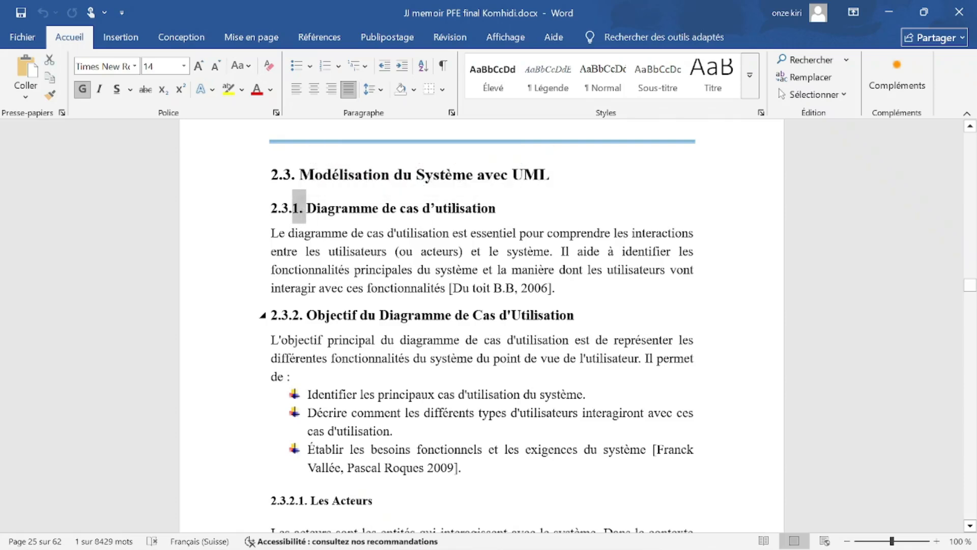
left_click_drag(293, 315, 315, 316)
scroll(314, 316, "down", 3)
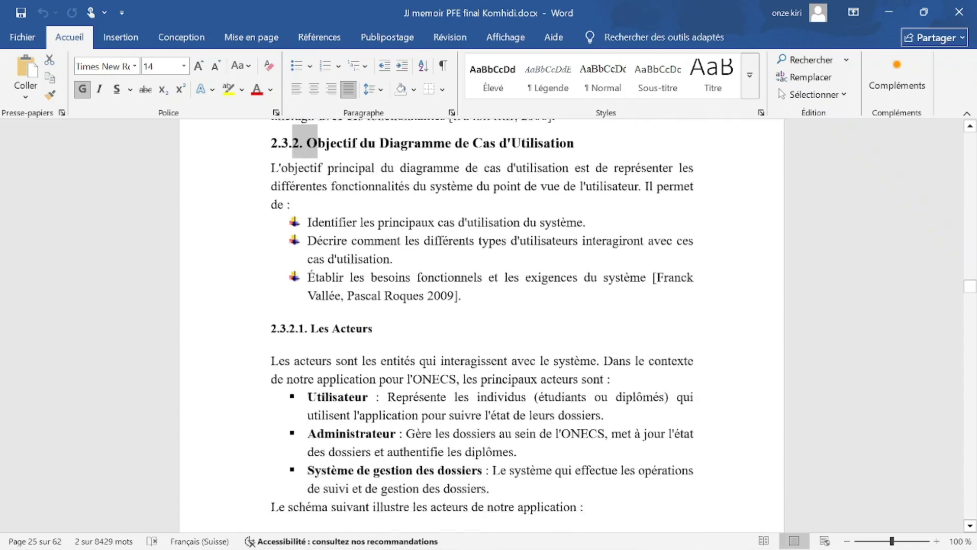
left_click(300, 317)
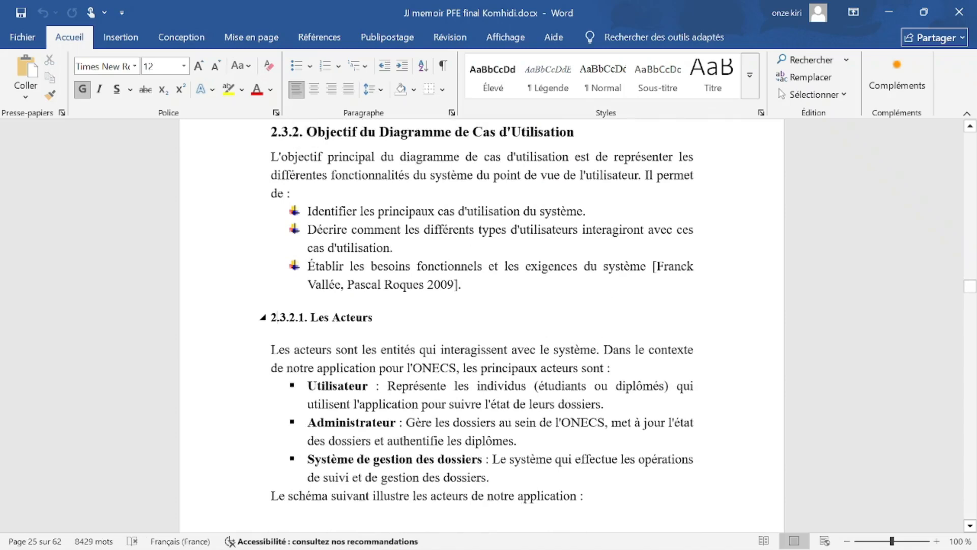
left_click_drag(373, 318, 310, 317)
scroll(310, 317, "up", 3)
left_click_drag(575, 242, 462, 242)
left_click_drag(496, 135, 400, 135)
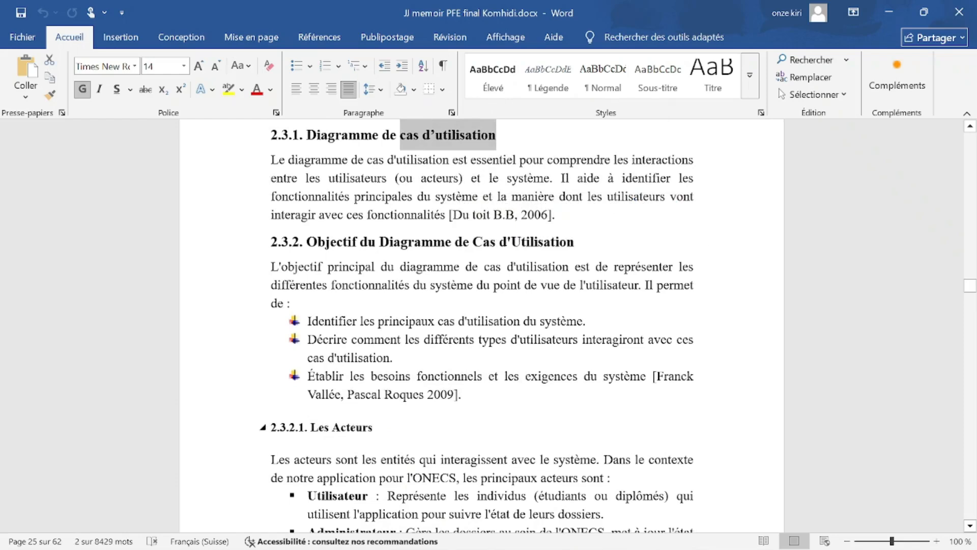
left_click_drag(305, 427, 272, 427)
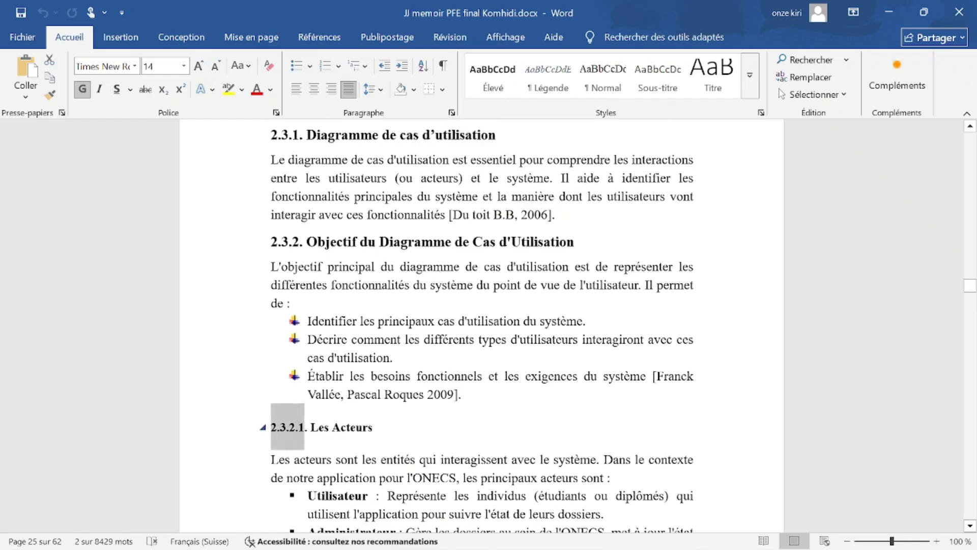
left_click_drag(400, 427, 280, 428)
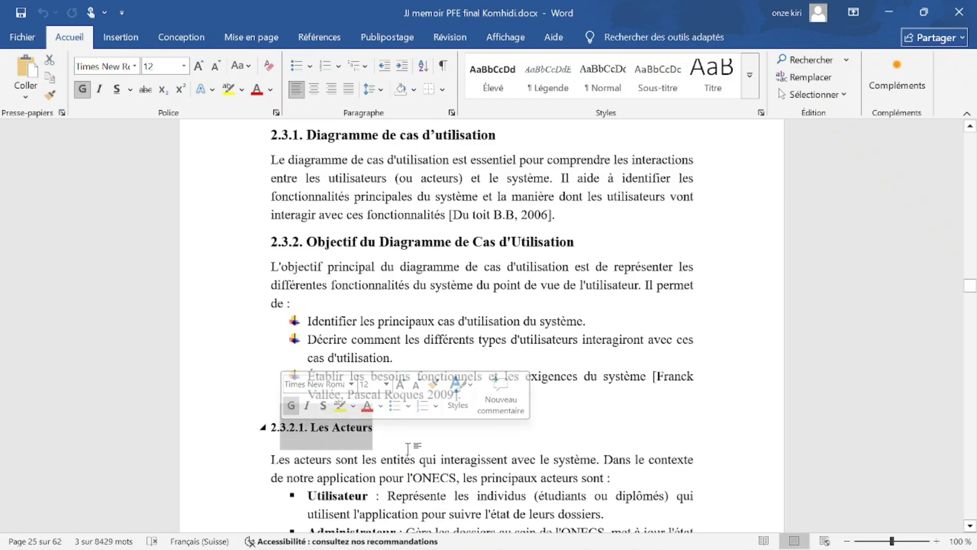
left_click(406, 428)
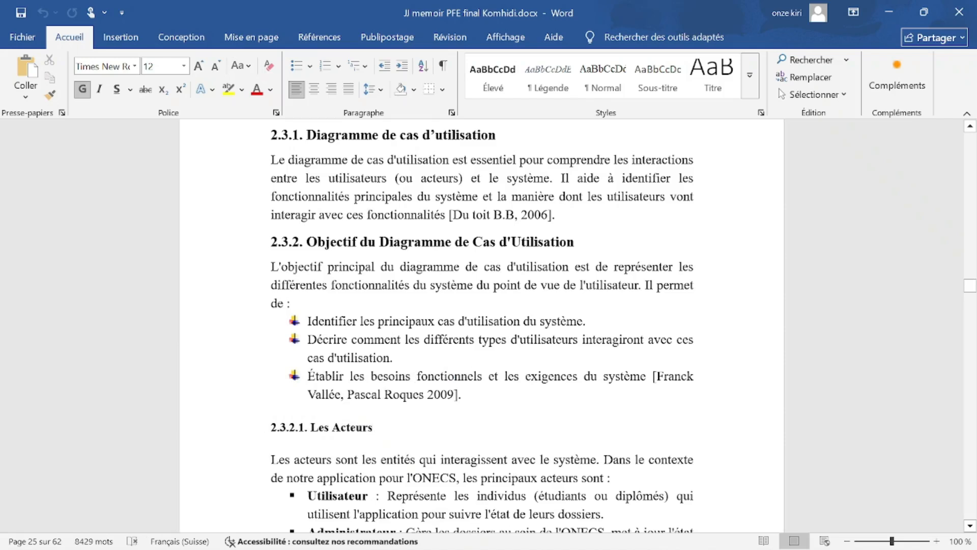
left_click(326, 241)
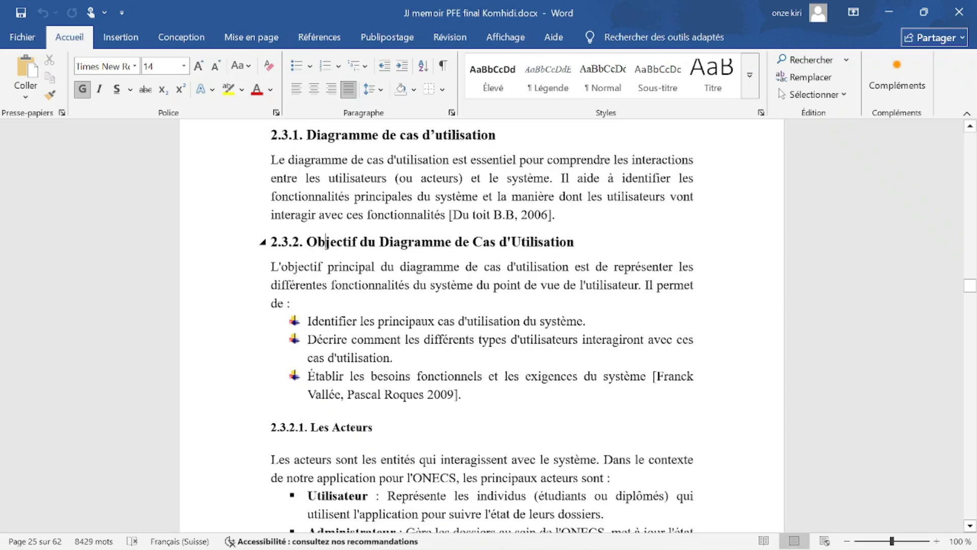
Scroll up to section 2.1 Cycle de Vie du Développement, select its number, then reach the Introduction.
scroll(483, 326, "up", 12)
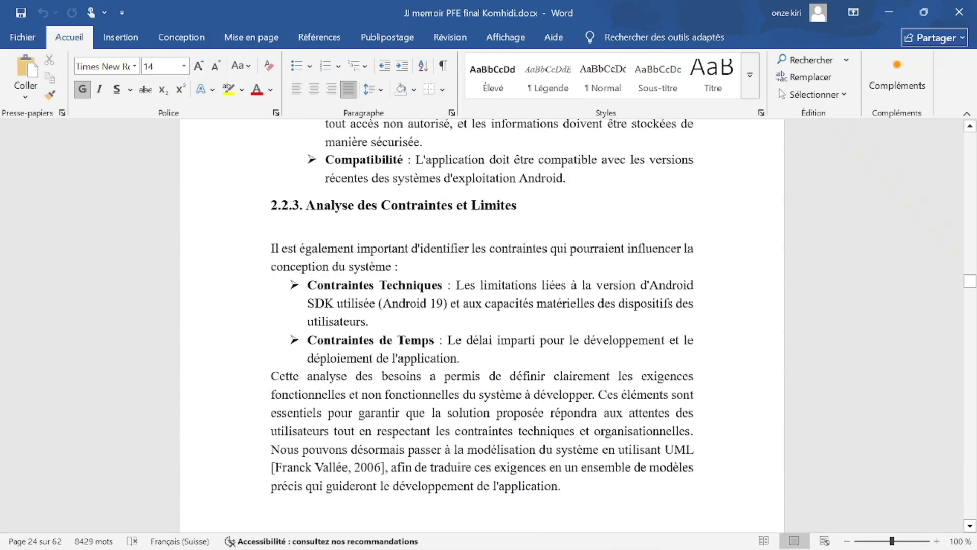
scroll(367, 327, "up", 12)
scroll(326, 340, "up", 20)
scroll(326, 340, "up", 5)
scroll(322, 332, "down", 12)
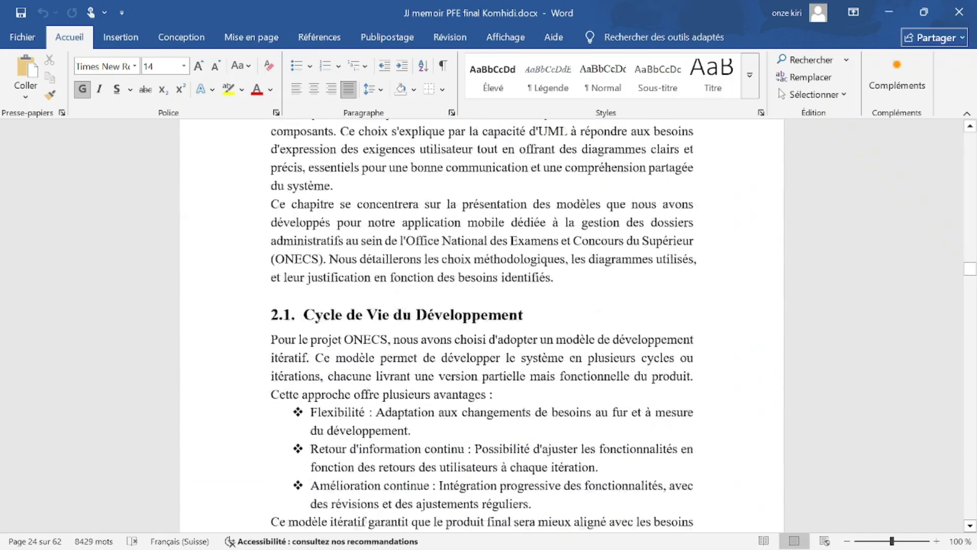
scroll(323, 331, "down", 3)
left_click_drag(272, 180, 302, 180)
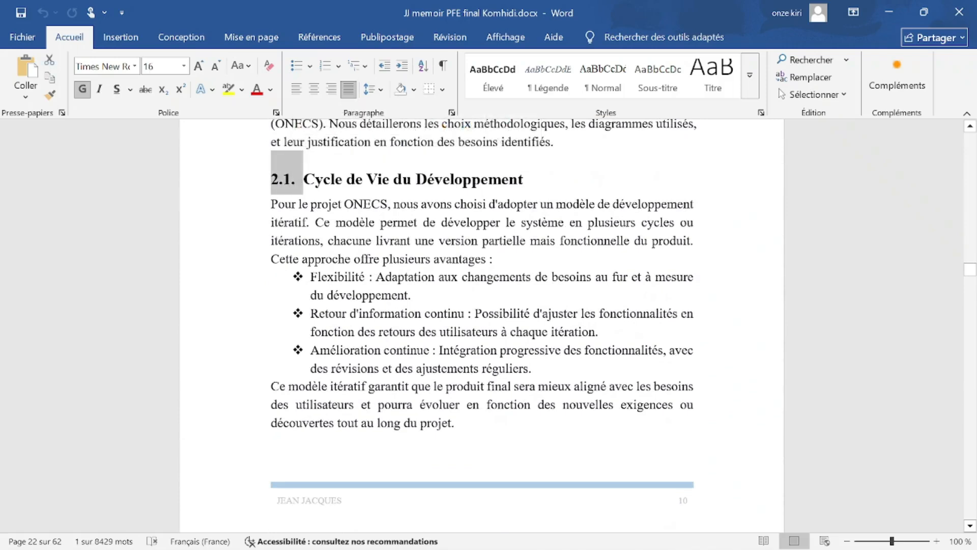
scroll(483, 326, "up", 8)
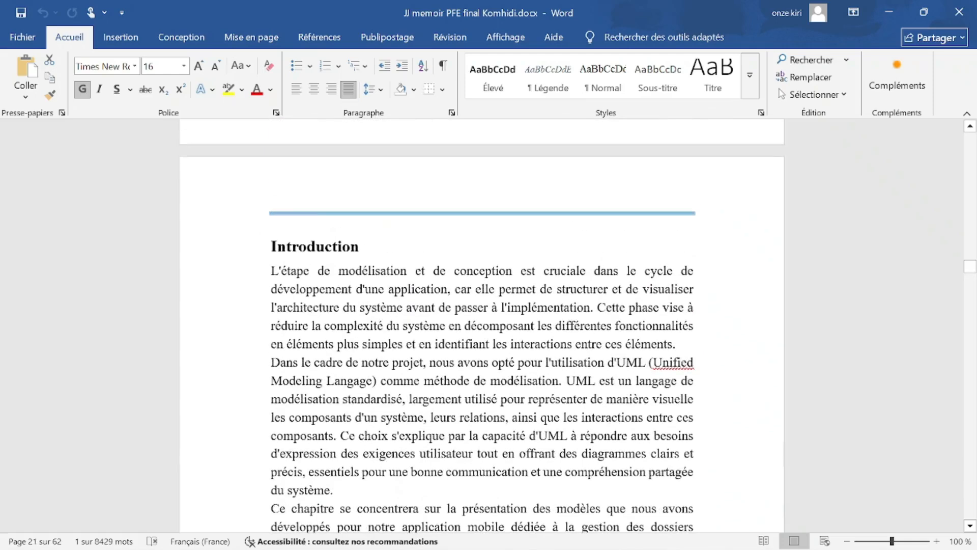
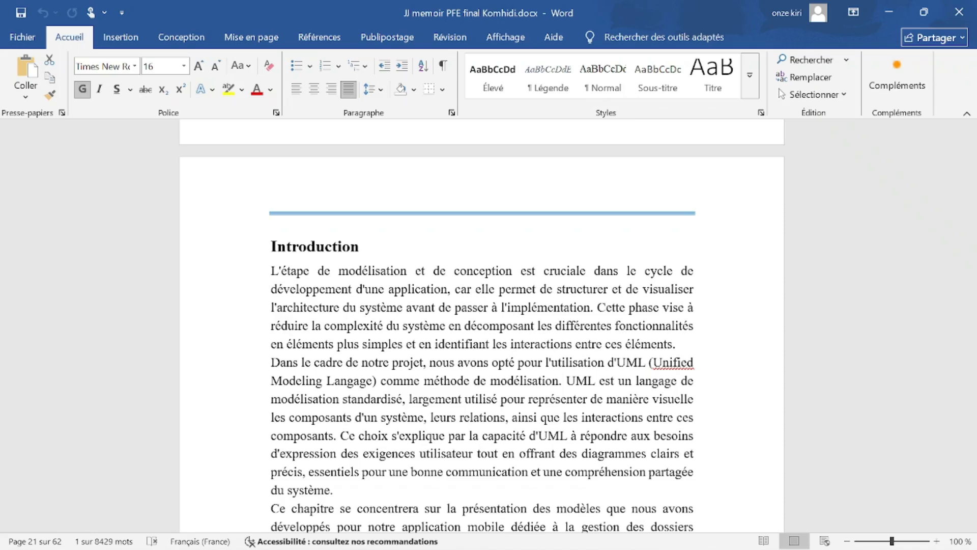
Switch from the thesis to the corps du memoire.docx window using the Word taskbar preview.
scroll(482, 326, "down", 8)
scroll(481, 325, "up", 5)
mouse_move(720, 545)
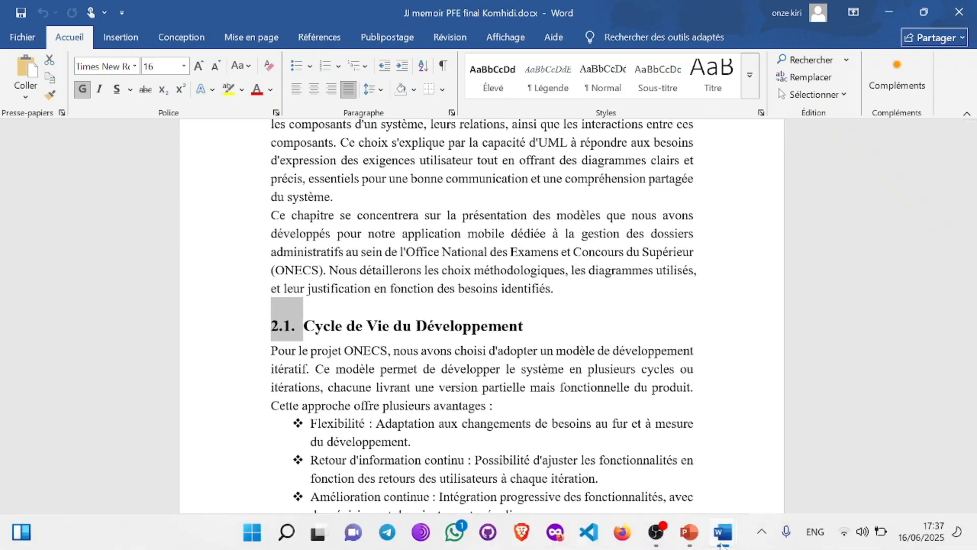
left_click(628, 442)
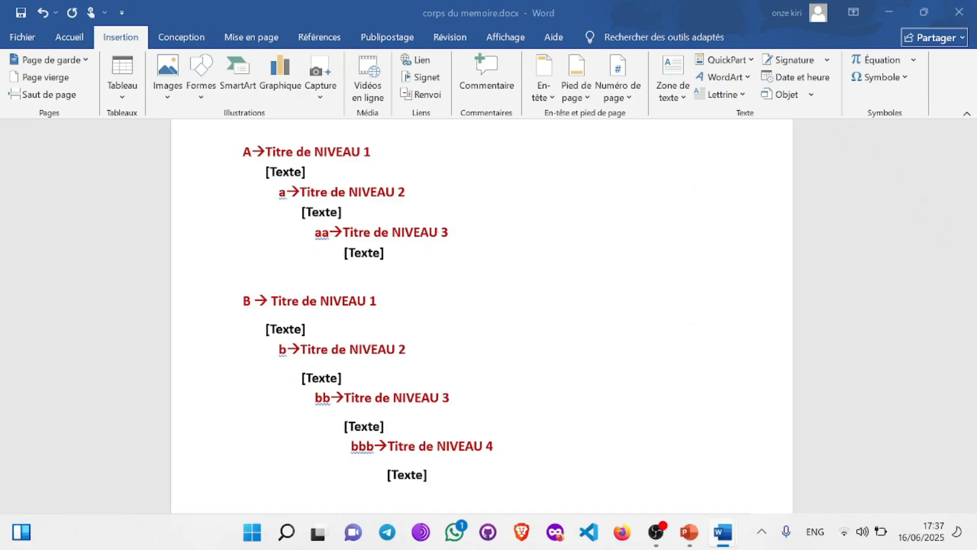
Inspect the sample headings, selecting 'de NIVEAU 1' and visiting the level 3 and 4 lines.
left_click_drag(370, 224, 296, 225)
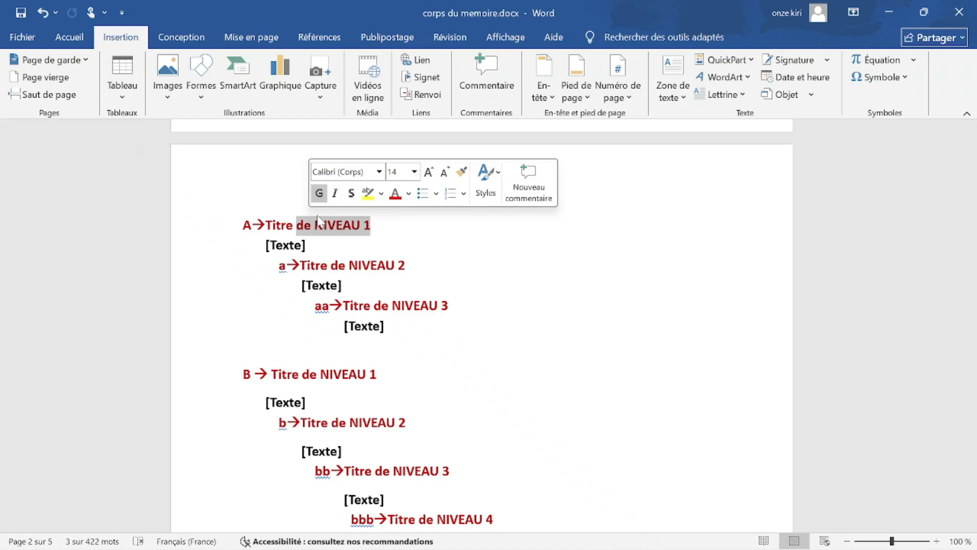
left_click(460, 309)
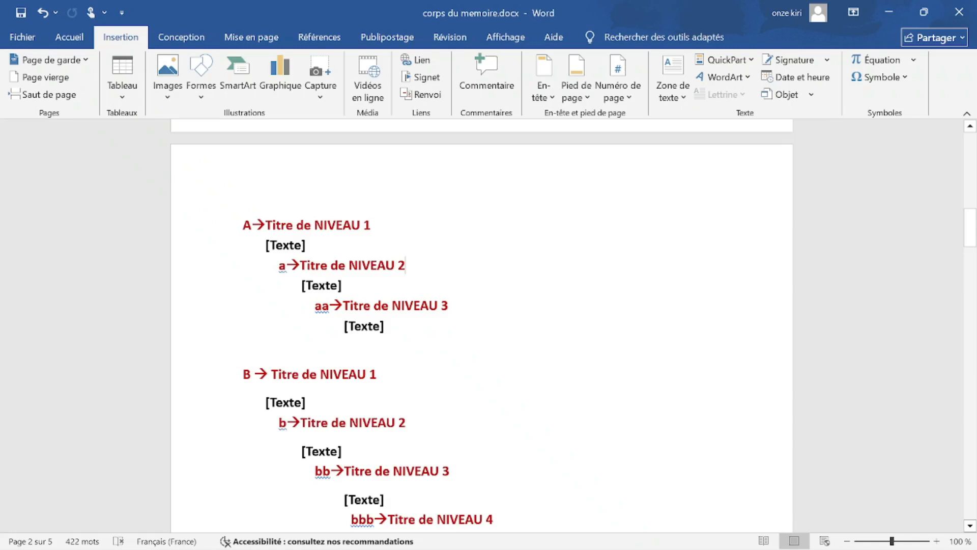
scroll(459, 309, "down", 3)
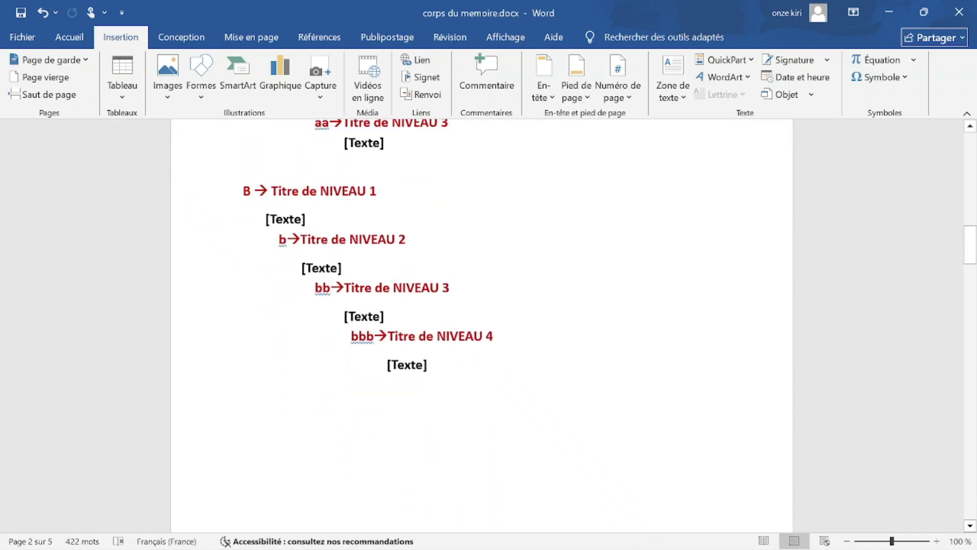
scroll(481, 326, "up", 1)
scroll(481, 326, "up", 1)
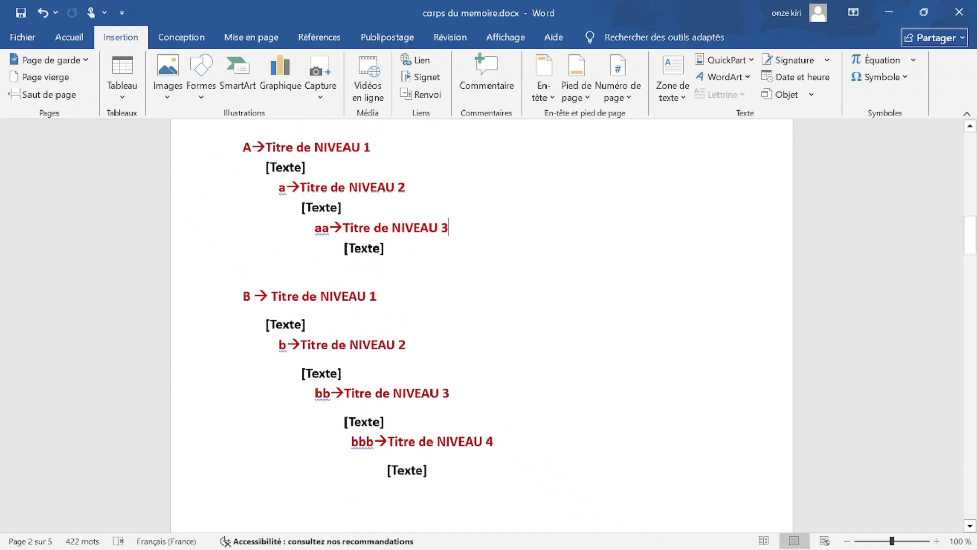
left_click(493, 446)
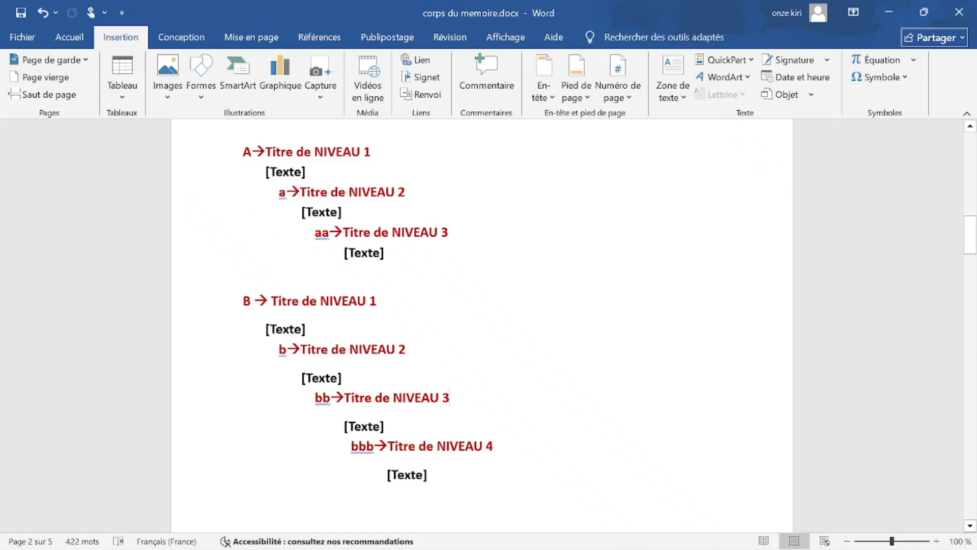
scroll(553, 445, "up", 1)
Return to the JJ memoir thesis window at section 2.1 Cycle de Vie du Développement.
mouse_move(722, 531)
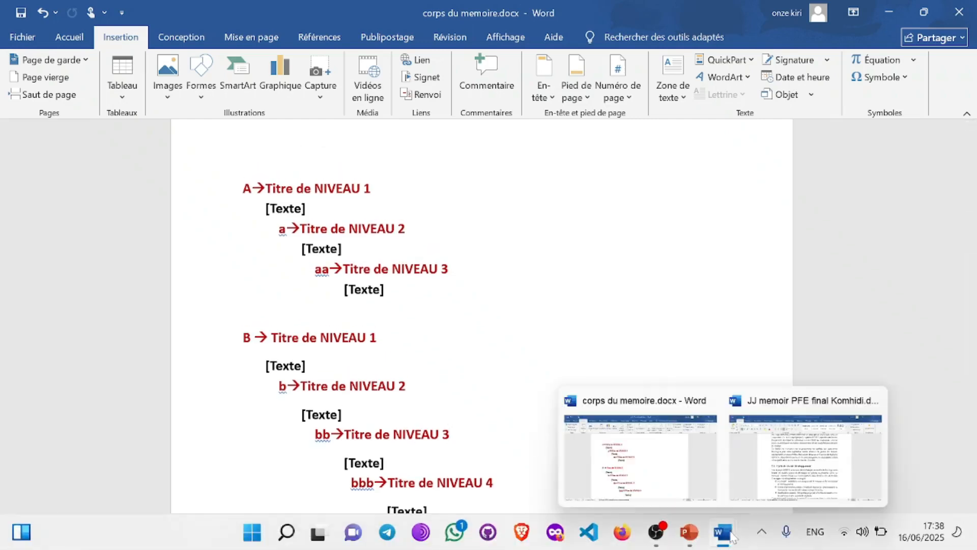
left_click(766, 486)
scroll(484, 326, "up", 6)
scroll(484, 326, "down", 6)
left_click(302, 351)
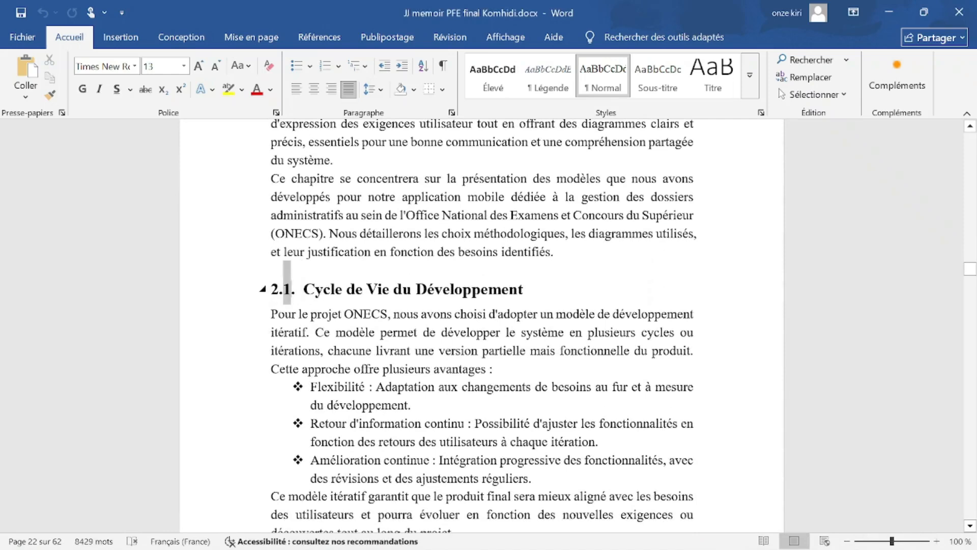
Check the 2.1. heading number, then scroll up toward the table of contents.
left_click(283, 301)
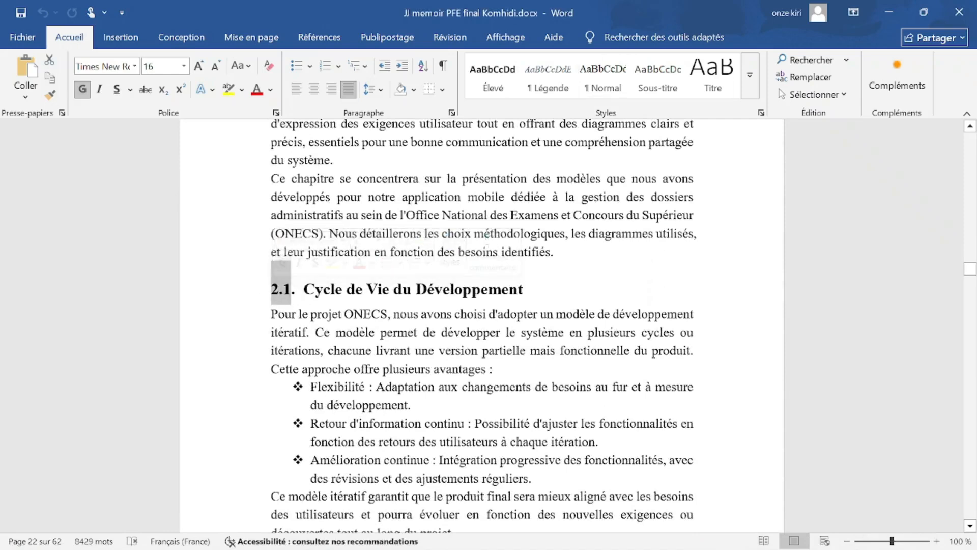
left_click(279, 288)
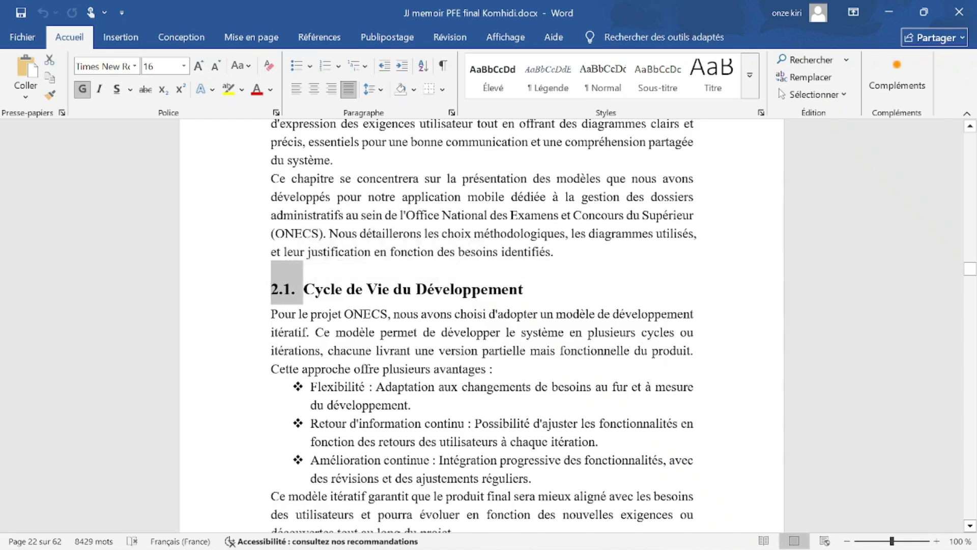
scroll(971, 206, "up", 10)
scroll(971, 206, "up", 10)
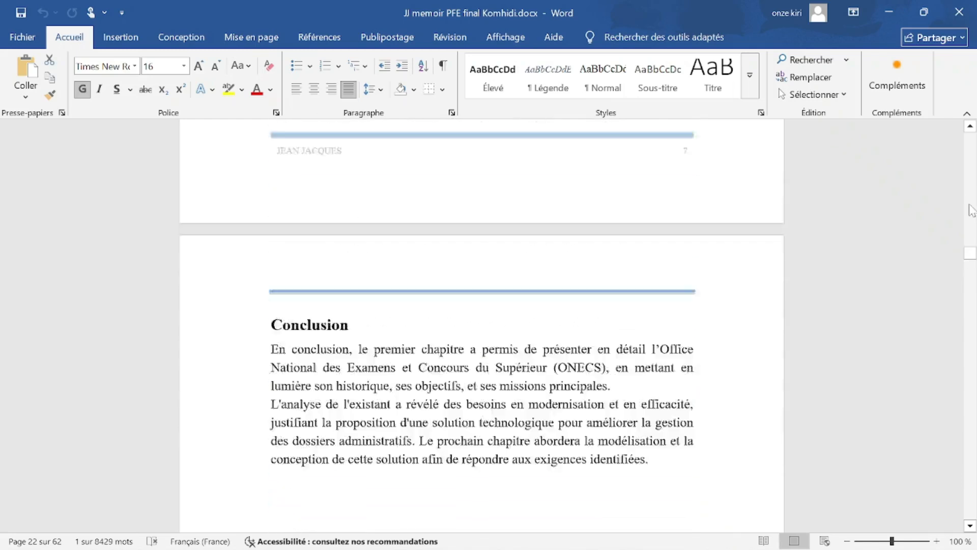
left_click_drag(970, 254, 965, 153)
Scroll down to Chapitre 1's Introduction and section 1.1 Présentation de l'ONECS.
scroll(480, 326, "down", 20)
scroll(376, 293, "down", 15)
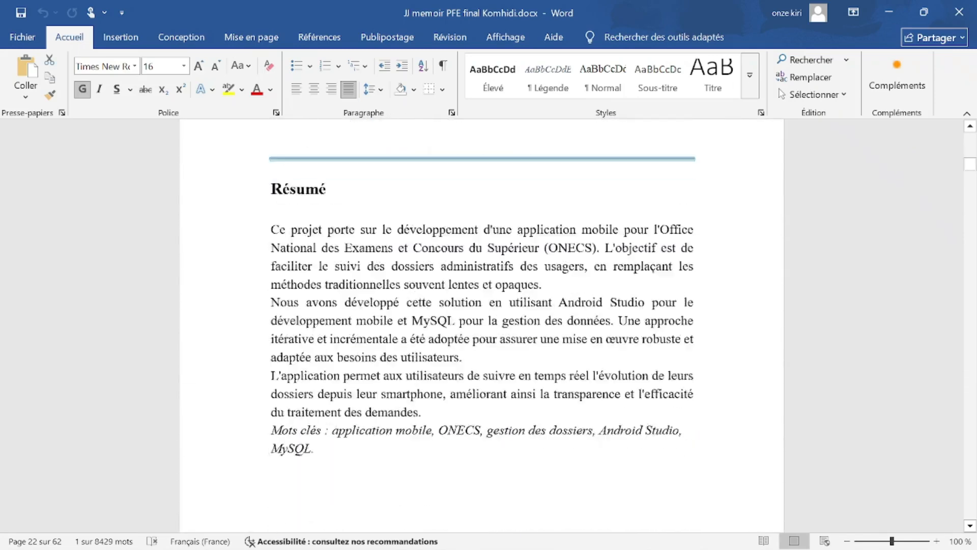
scroll(374, 289, "down", 15)
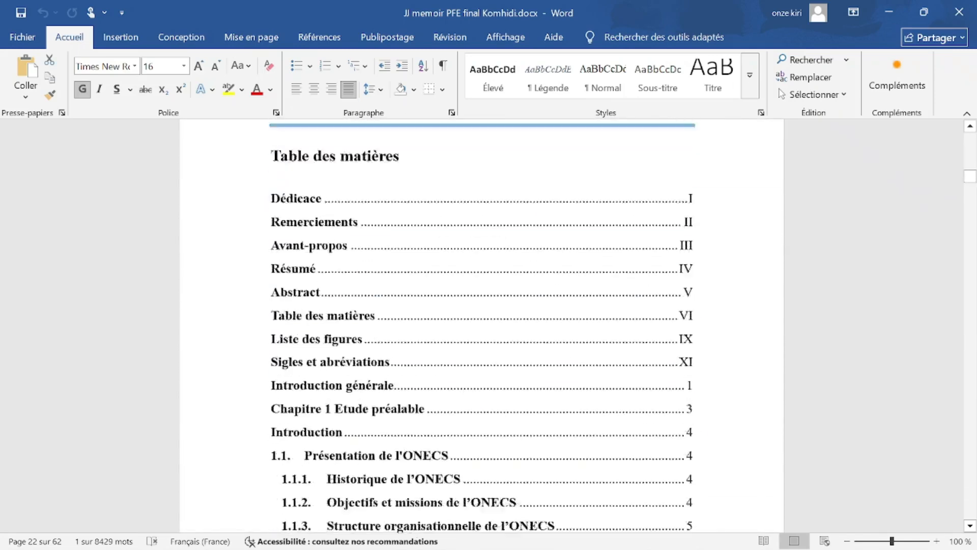
scroll(299, 281, "down", 15)
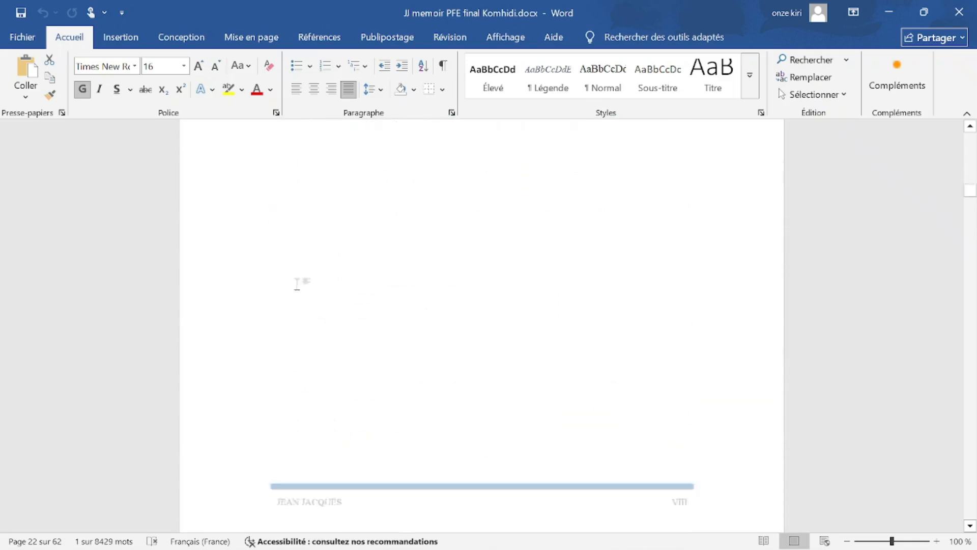
scroll(269, 305, "down", 15)
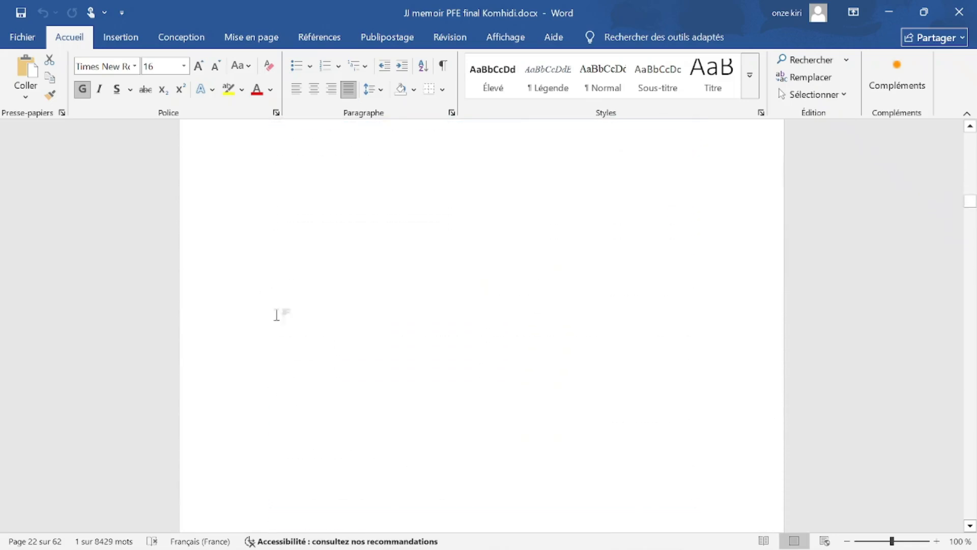
scroll(269, 324, "down", 15)
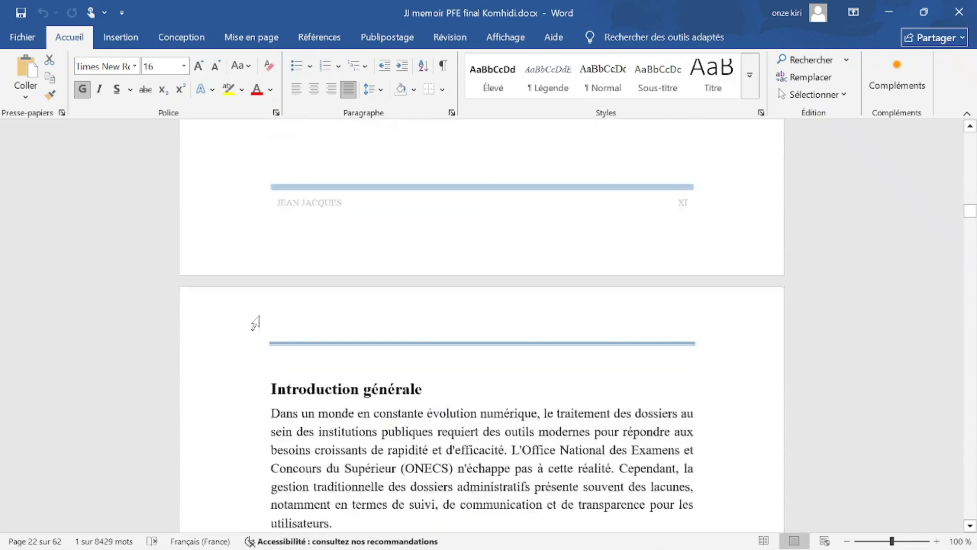
scroll(244, 323, "down", 15)
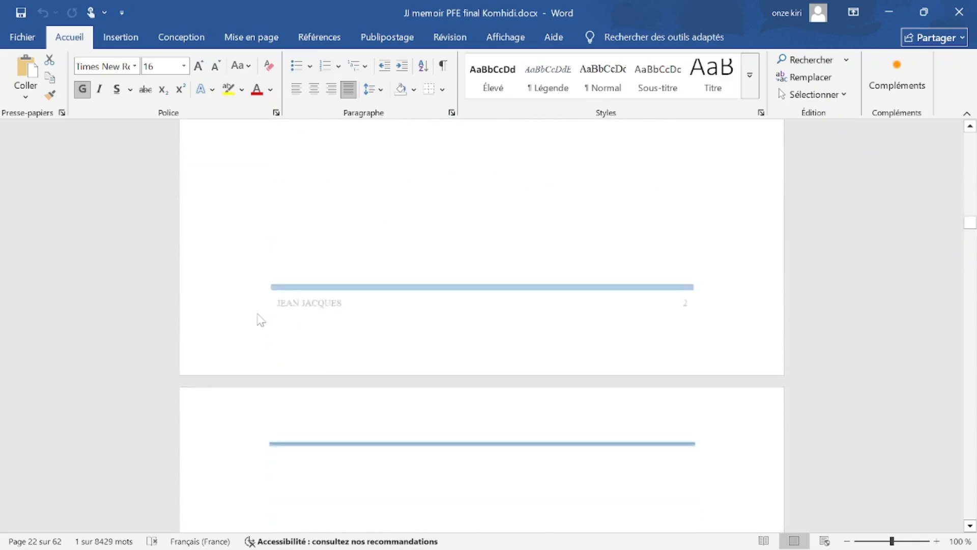
scroll(256, 333, "down", 4)
scroll(262, 329, "up", 2)
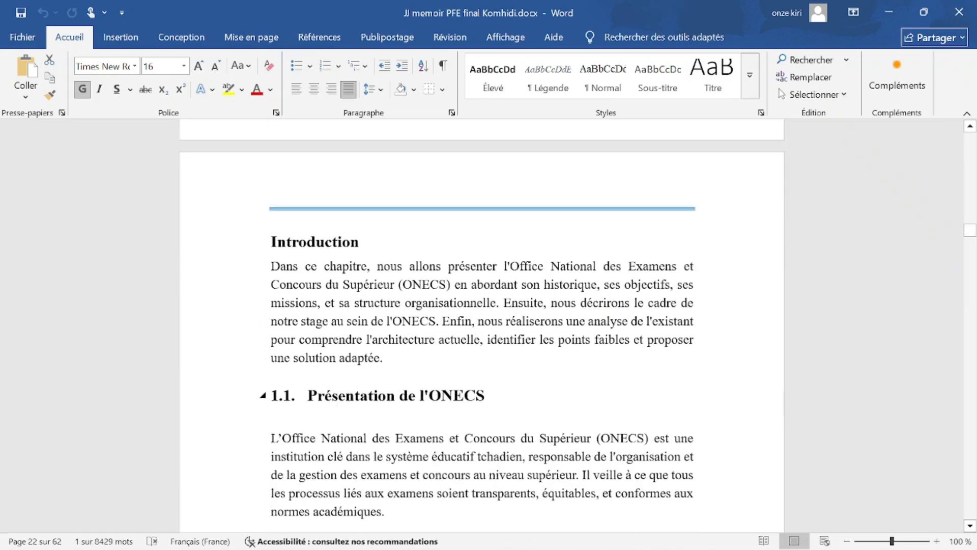
Try shifting heading 1.1's indent left and right, undoing each change.
left_click_drag(367, 242, 270, 242)
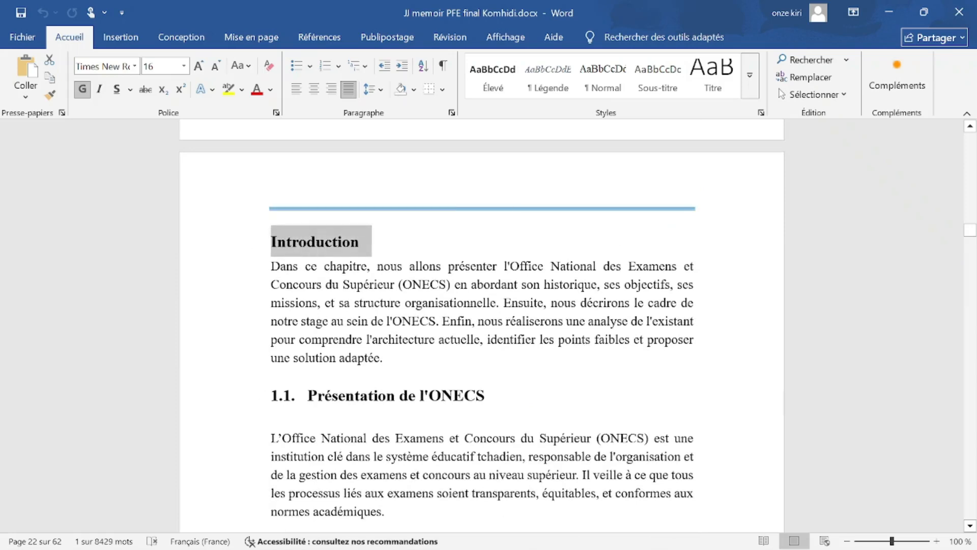
left_click(308, 395)
mouse_move(292, 395)
left_mouse_down()
mouse_move(275, 395)
mouse_move(285, 395)
left_mouse_up()
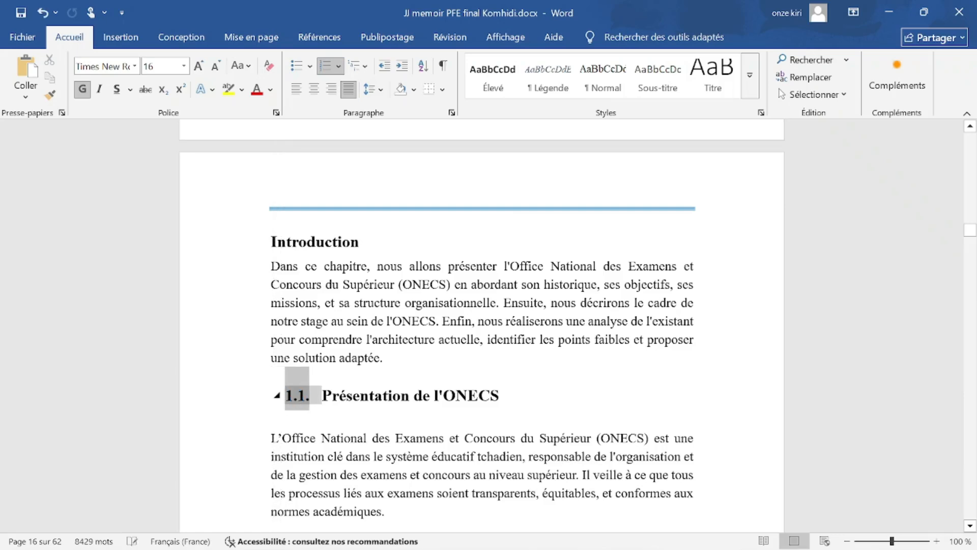
key("ctrl+z")
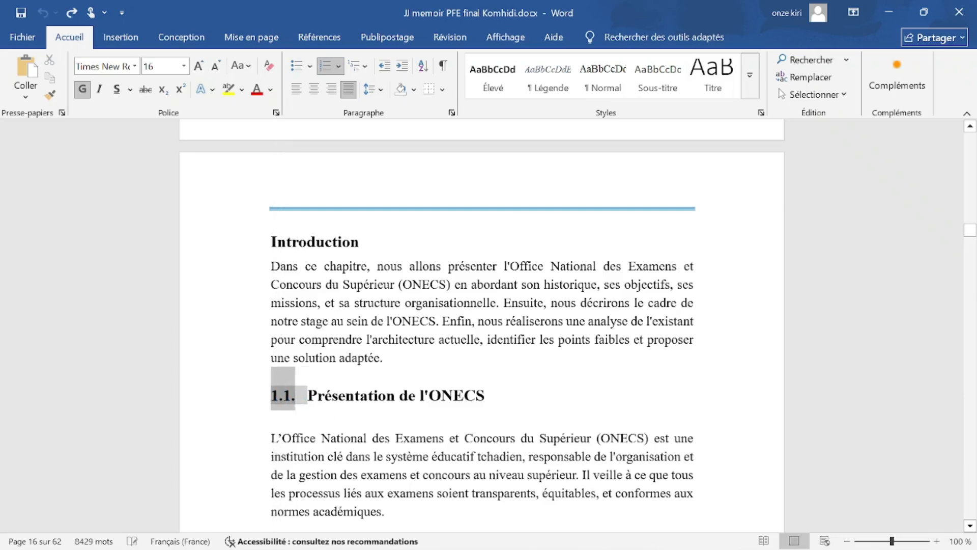
left_click(329, 418)
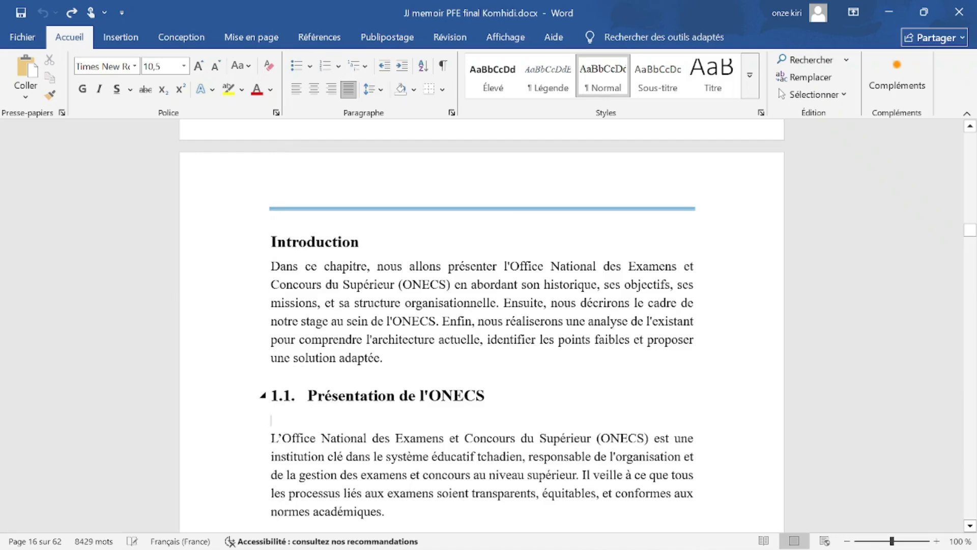
scroll(482, 326, "down", 4)
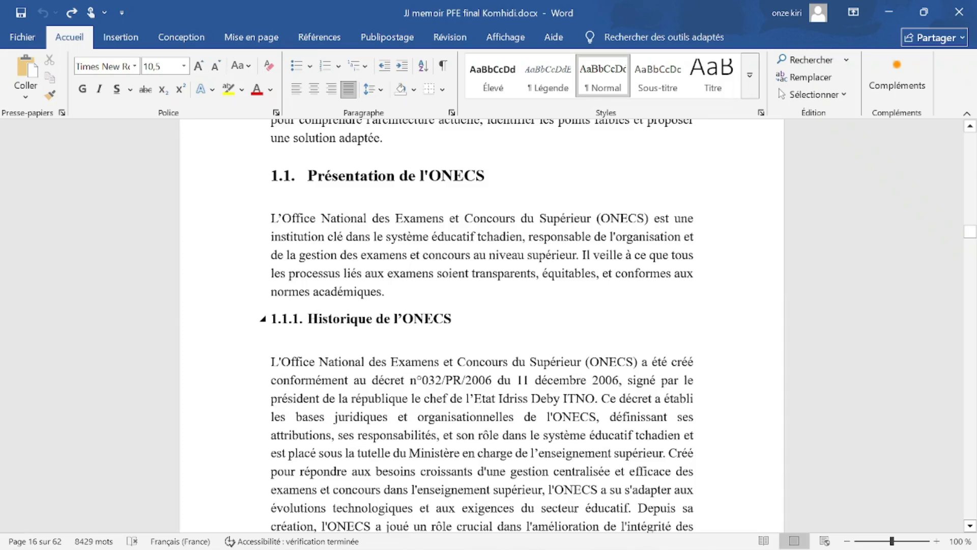
scroll(482, 326, "up", 1)
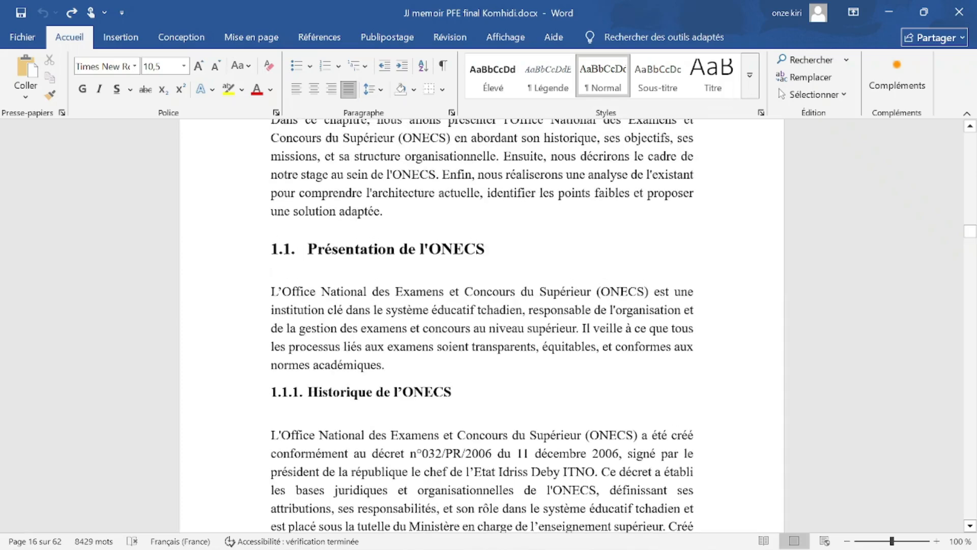
scroll(482, 326, "up", 2)
left_click_drag(285, 359, 307, 279)
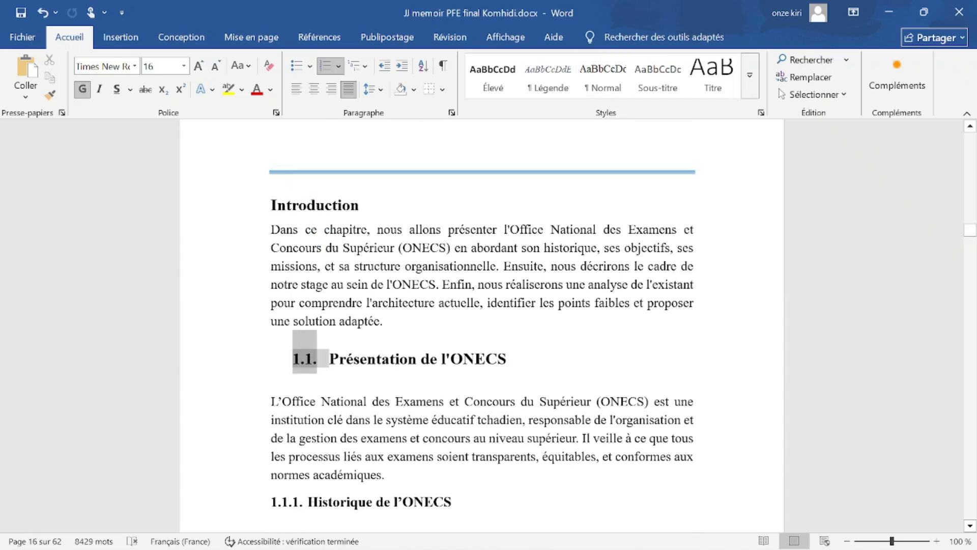
key("ctrl+z")
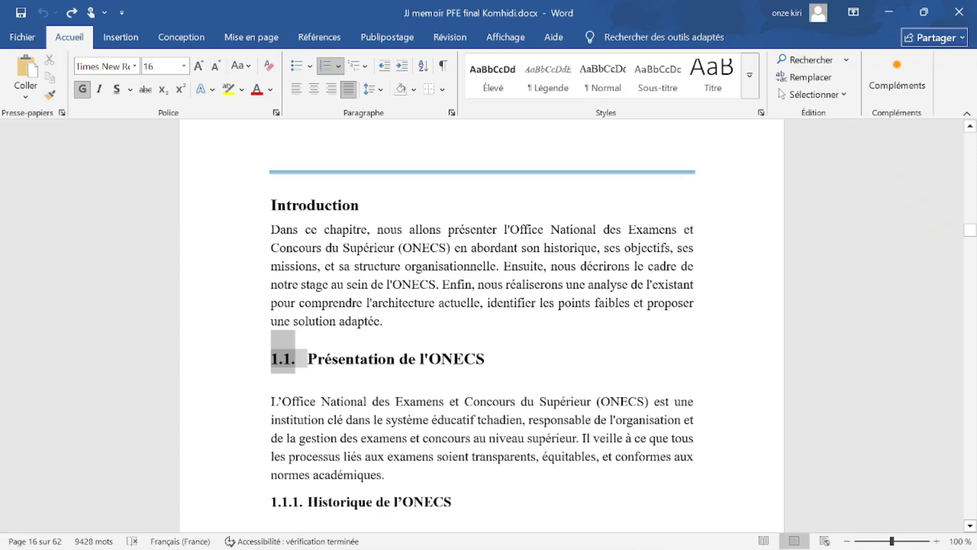
scroll(482, 326, "down", 3)
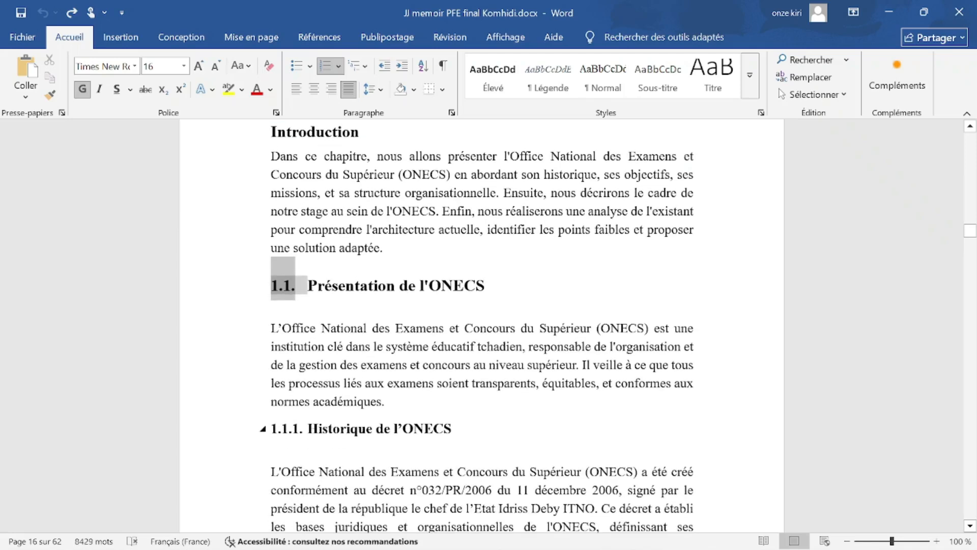
Check the numbering of heading 1.1.1 and the Cadre de stage heading through section 1.4.
left_click(287, 429)
scroll(287, 428, "down", 1)
scroll(286, 377, "down", 10)
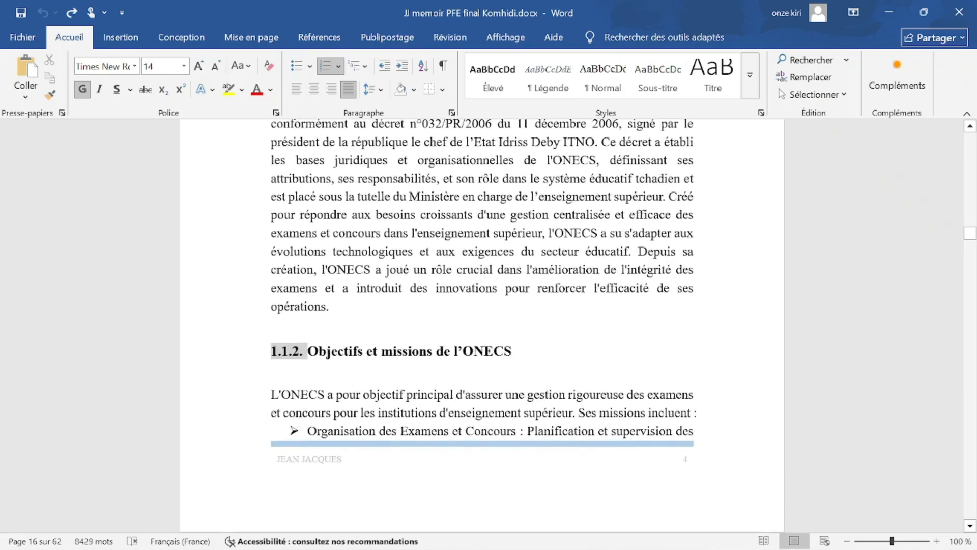
scroll(287, 377, "down", 3)
scroll(286, 376, "down", 10)
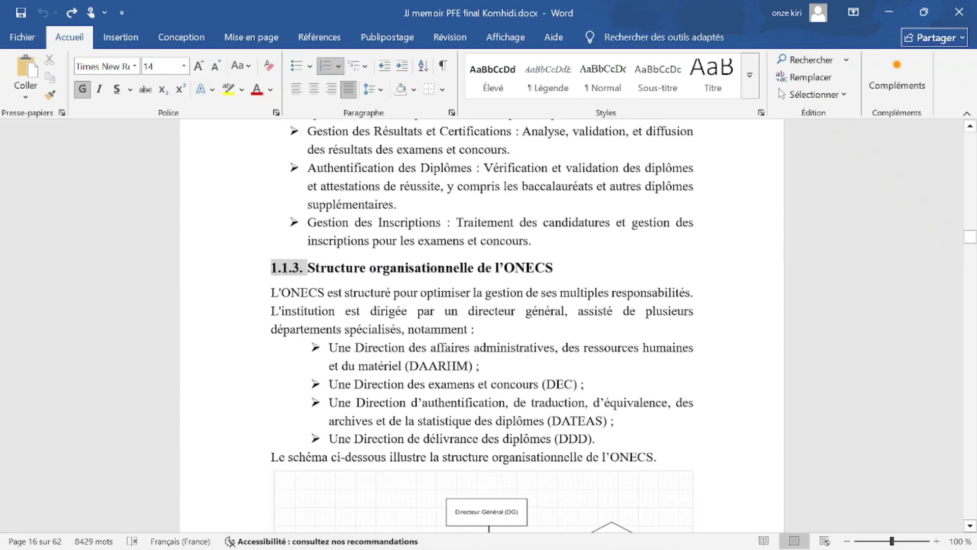
scroll(295, 290, "down", 15)
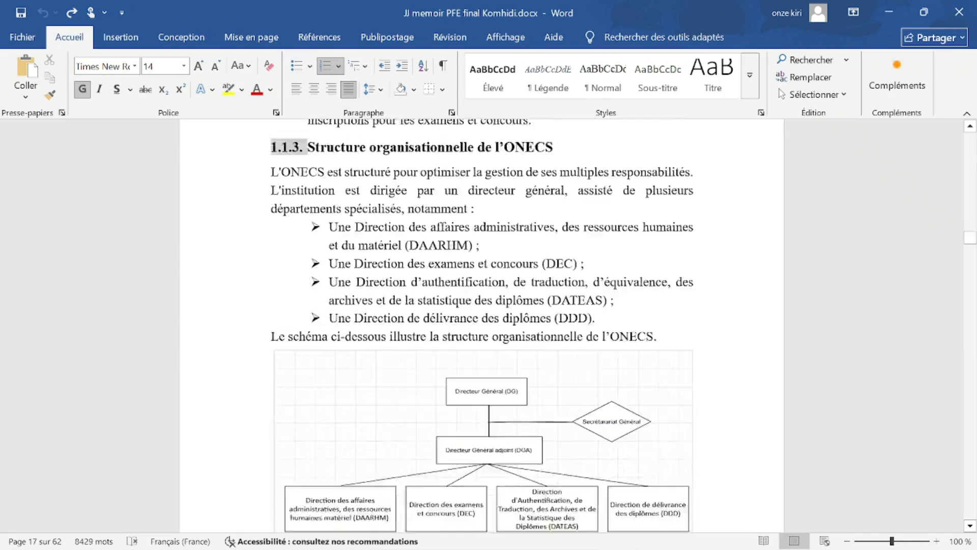
left_click(283, 182)
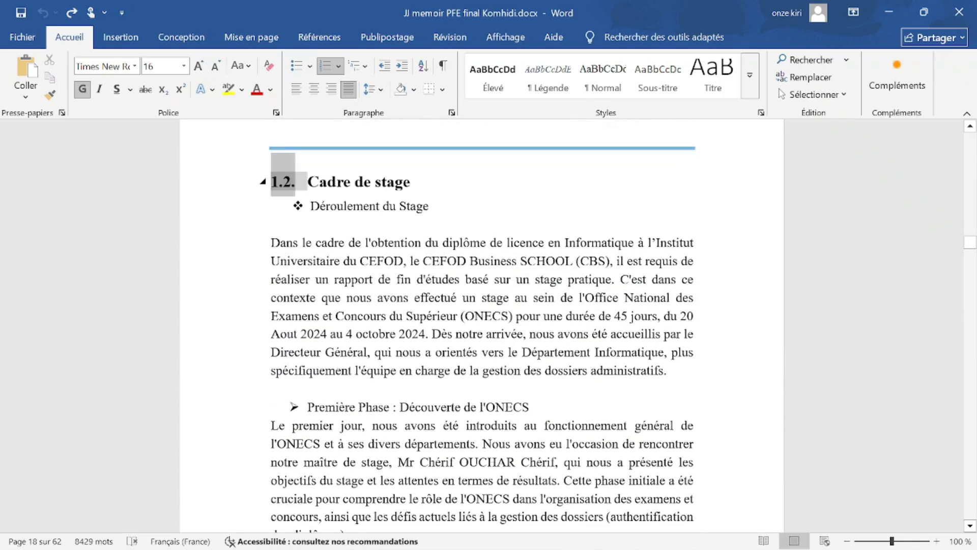
scroll(482, 325, "down", 15)
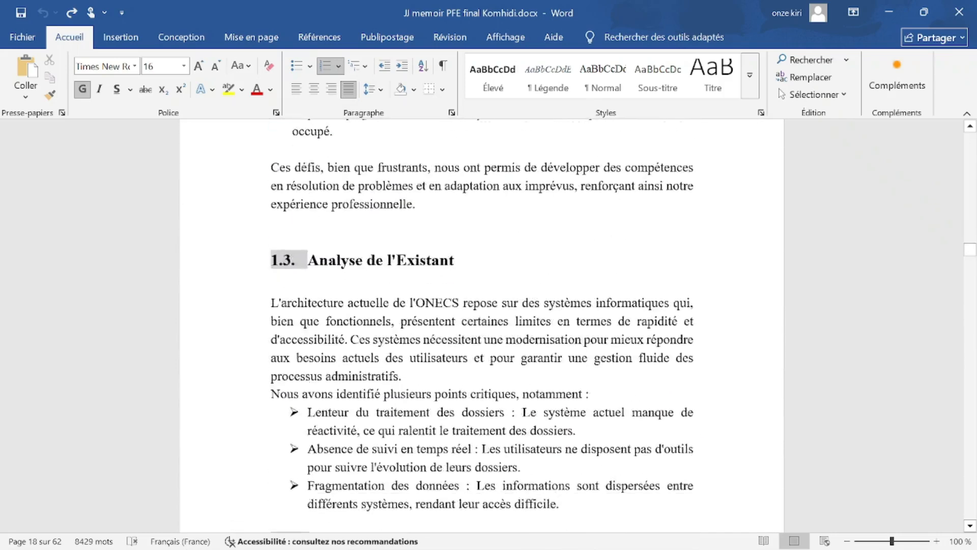
scroll(482, 326, "down", 6)
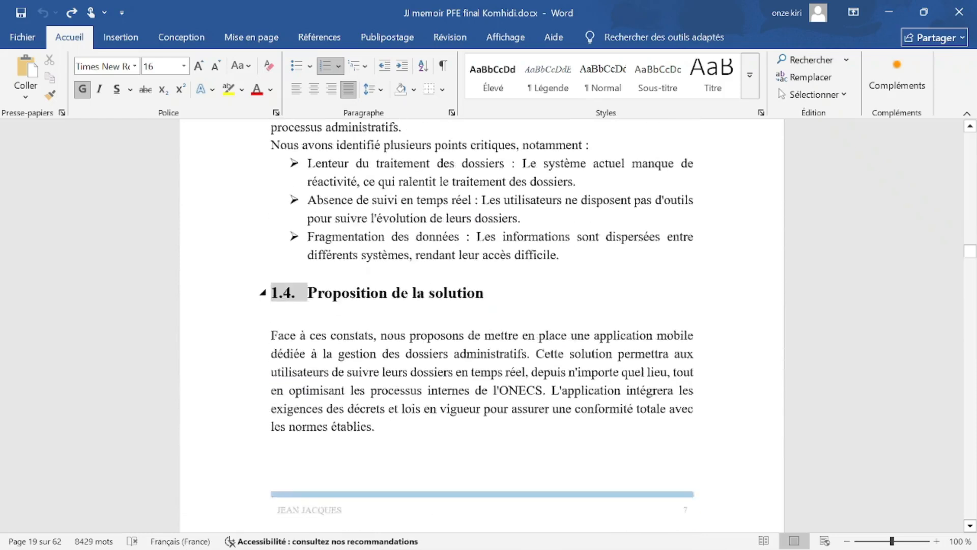
scroll(482, 326, "up", 4)
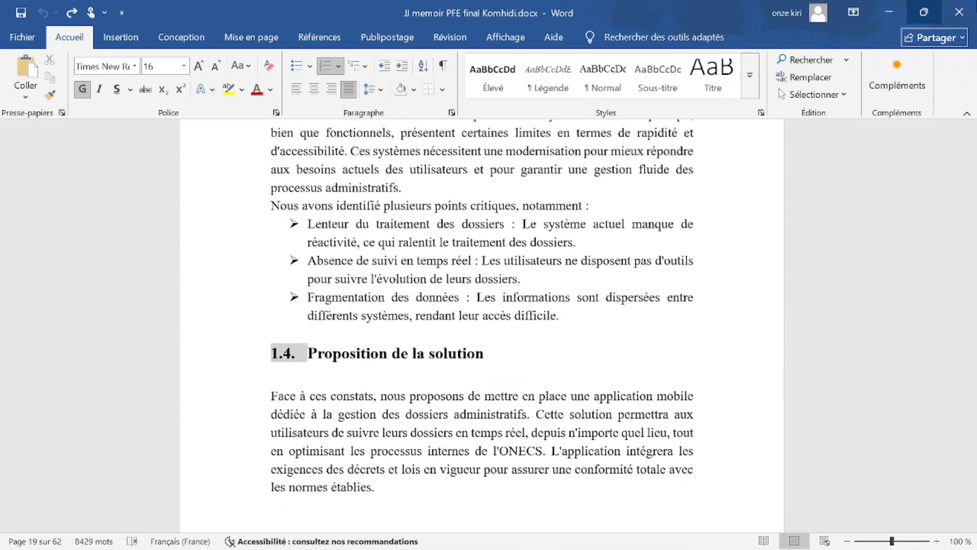
Close the thesis without saving and minimize it to reveal corps du memoire.docx.
left_click(959, 11)
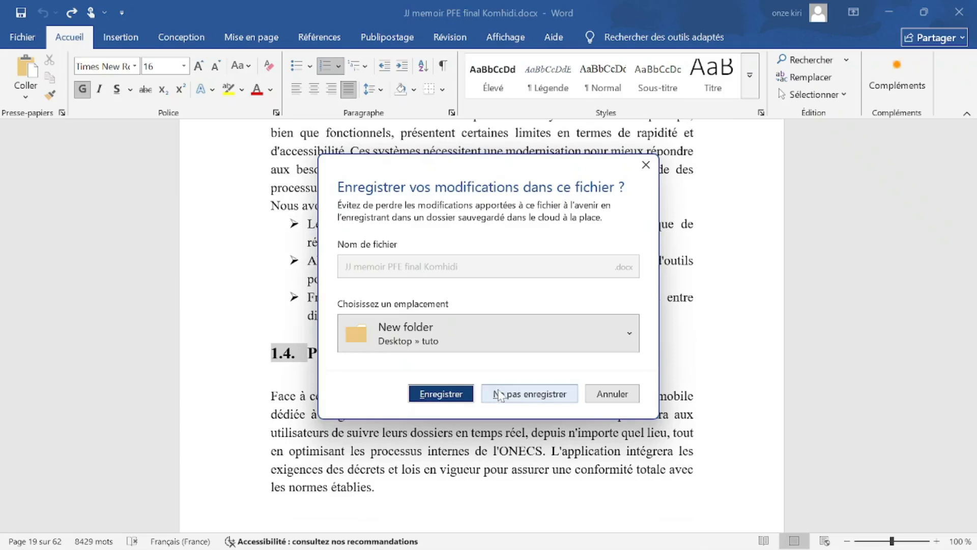
left_click(611, 398)
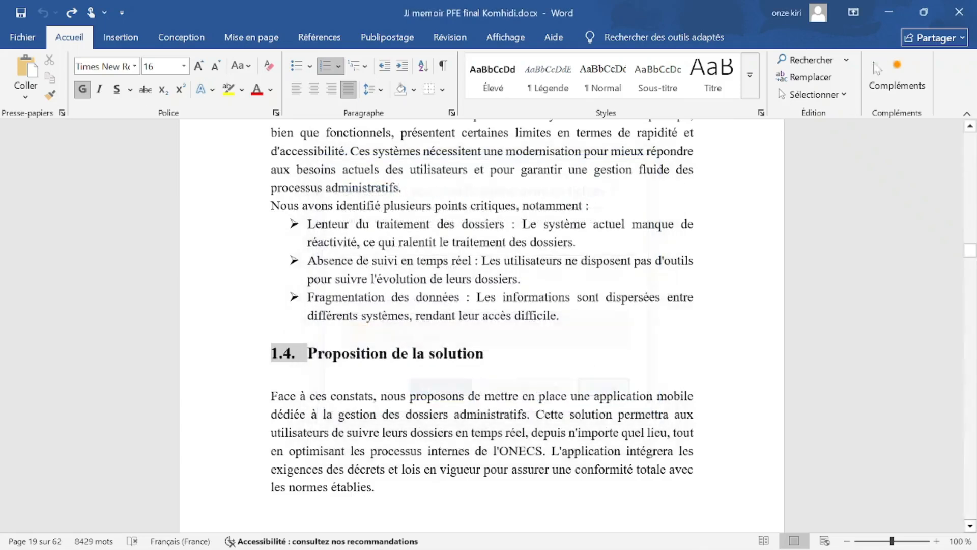
left_click(889, 12)
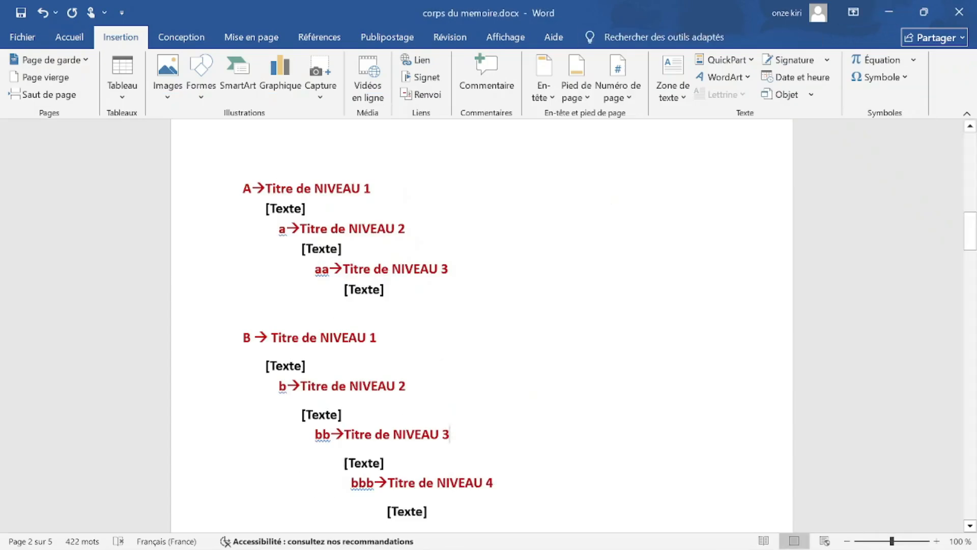
On the Accueil tab, examine the A, a and aa prefixes of the heading placeholders.
scroll(481, 326, "down", 1)
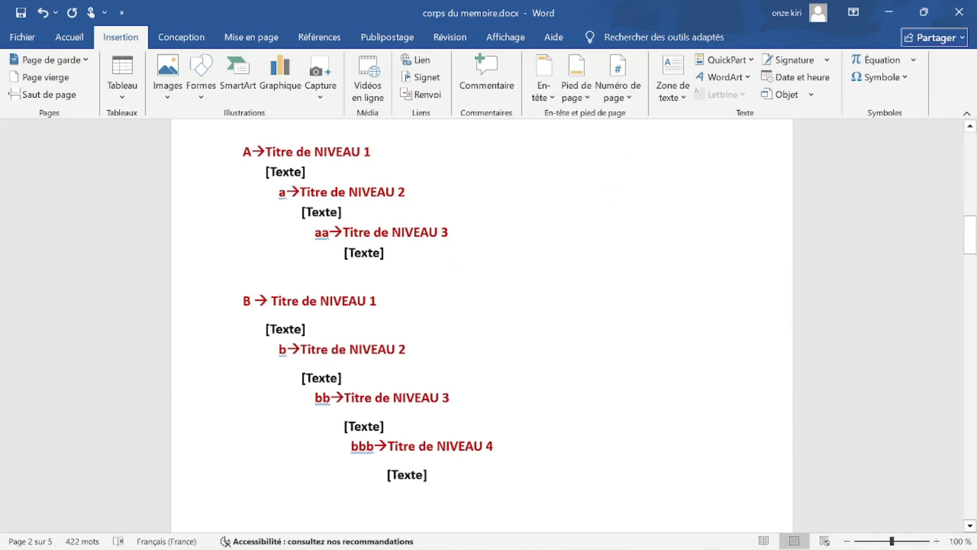
key("shift+Down")
key("shift+Down")
key("shift+Down")
key("shift+Down")
key("shift+Down")
key("shift+Down")
key("shift+Down")
key("shift+Down")
key("shift+Down")
key("shift+Down")
key("shift+Down")
key("shift+Down")
key("shift+Down")
key("shift+Down")
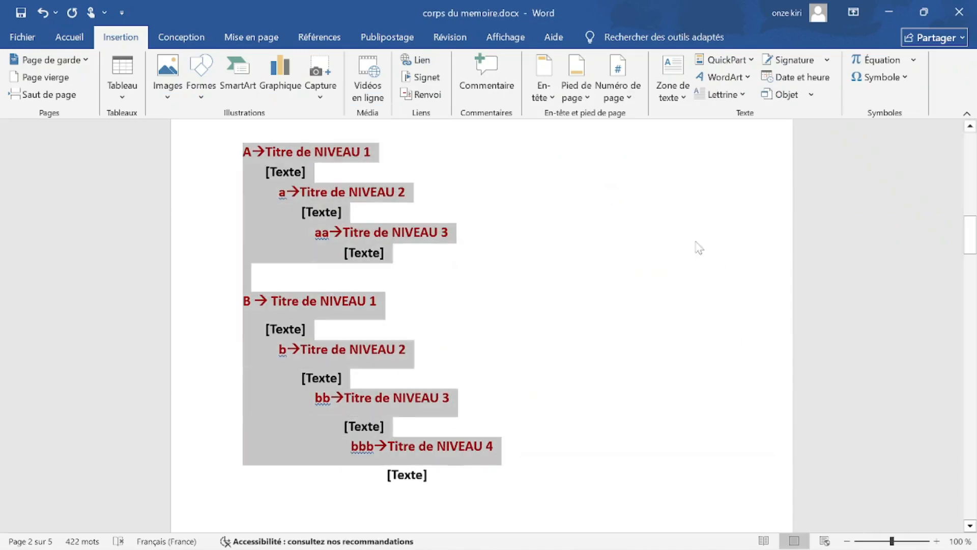
left_click(697, 241)
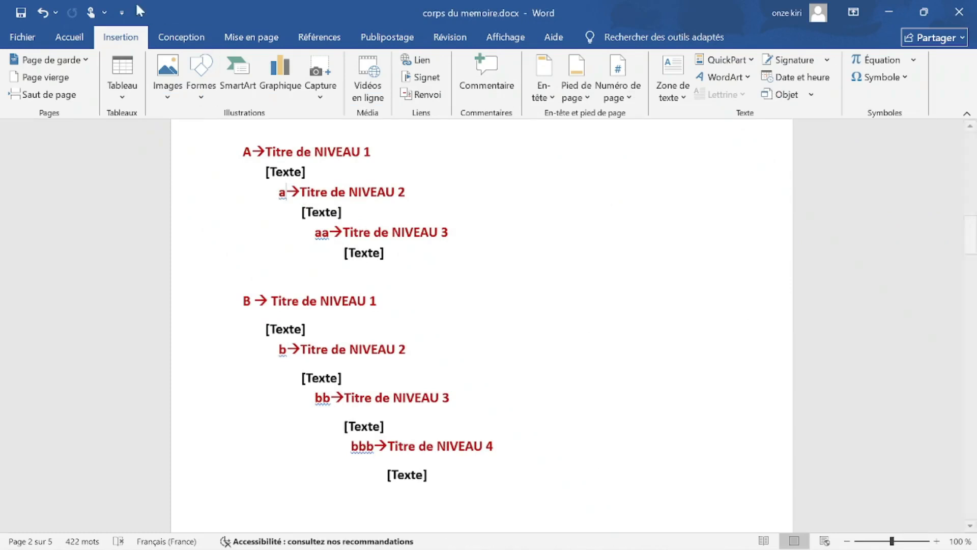
left_click(77, 34)
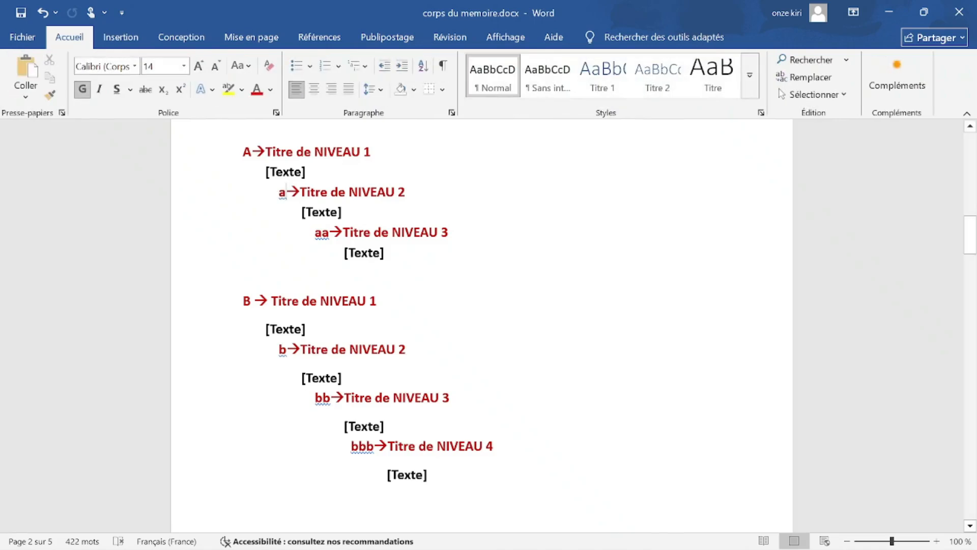
scroll(482, 326, "down", 2)
scroll(481, 326, "up", 2)
double_click(247, 152)
left_click(343, 152)
double_click(282, 192)
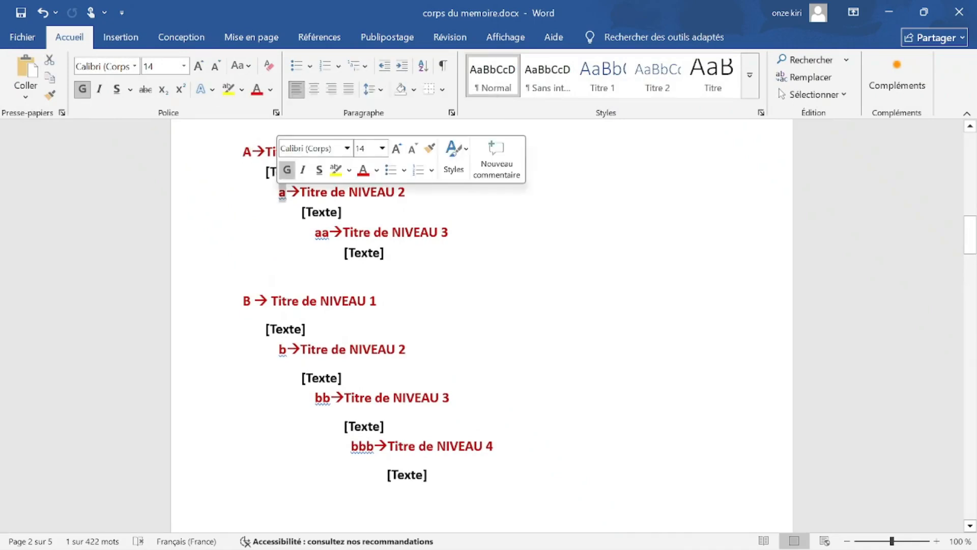
left_click(328, 233)
left_click_drag(329, 232, 315, 232)
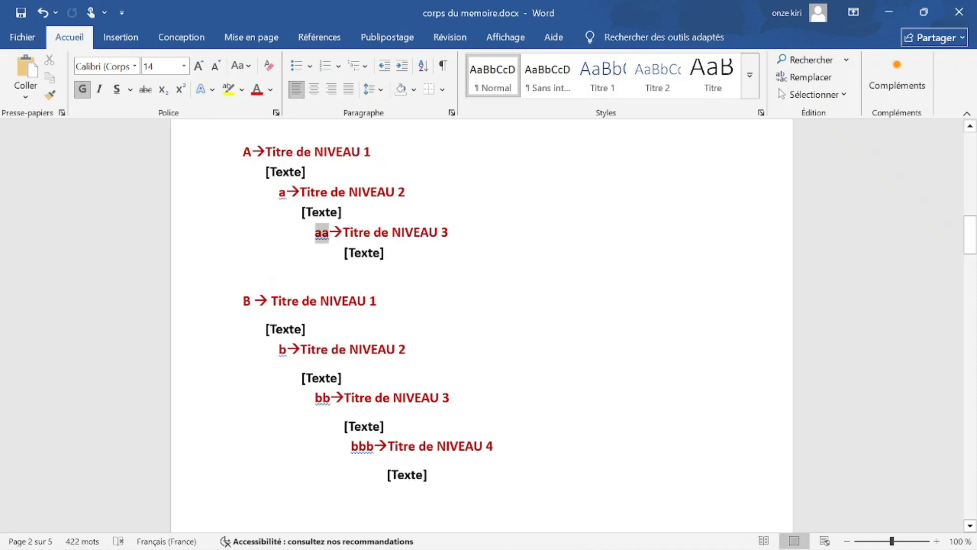
left_click(427, 248)
Select the whole first heading line 'A→Titre de NIVEAU 1'.
left_click(395, 156)
key("ctrl+shift+Left")
key("ctrl+shift+Left")
key("ctrl+shift+Left")
key("ctrl+shift+Left")
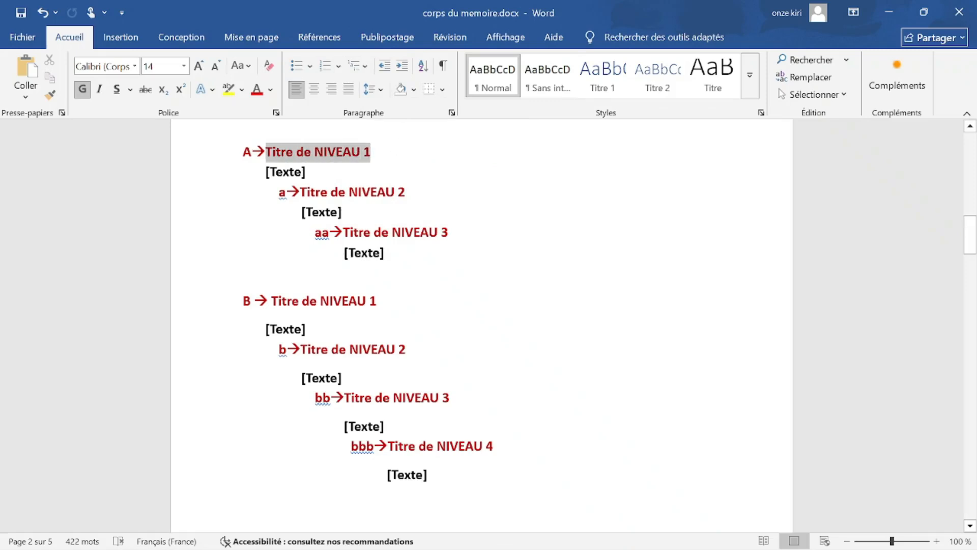
left_click_drag(266, 153, 242, 154)
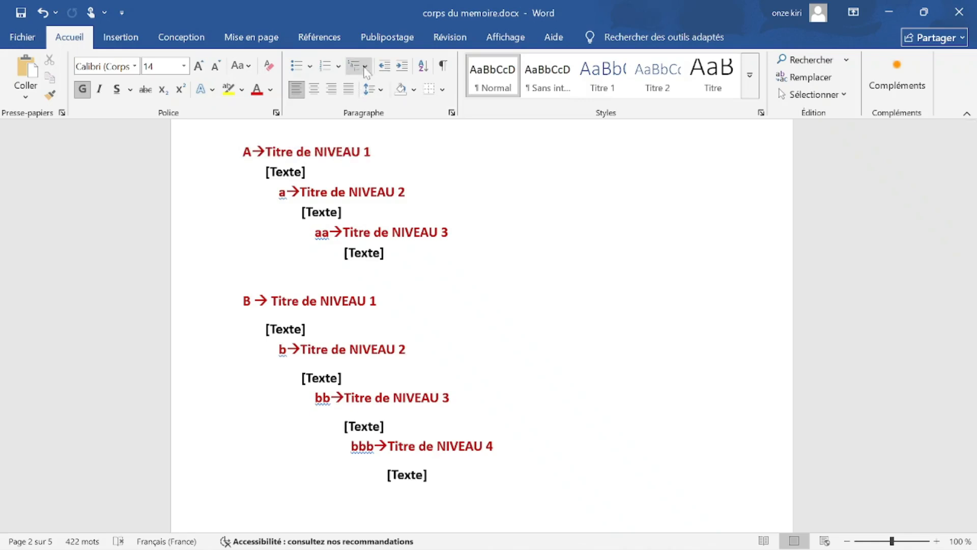
left_click(364, 67)
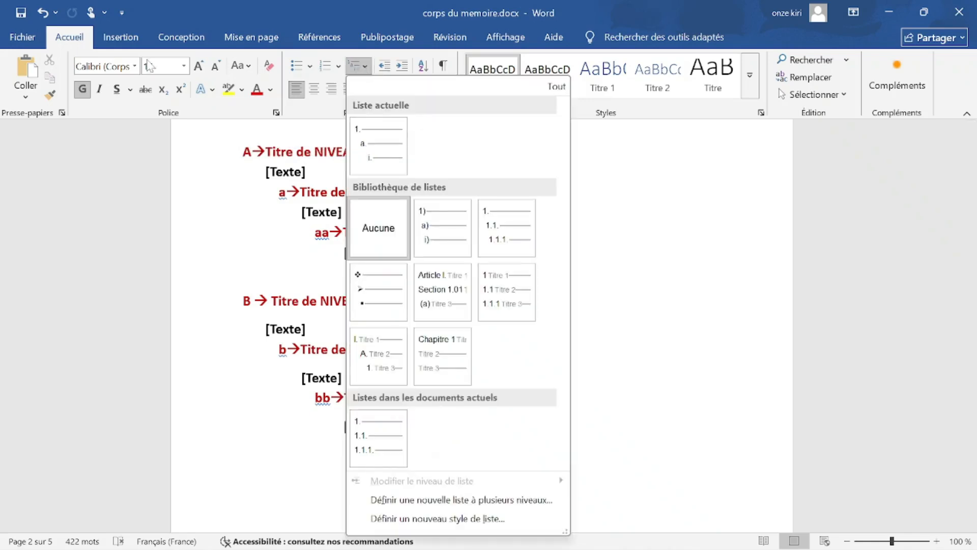
left_click(66, 38)
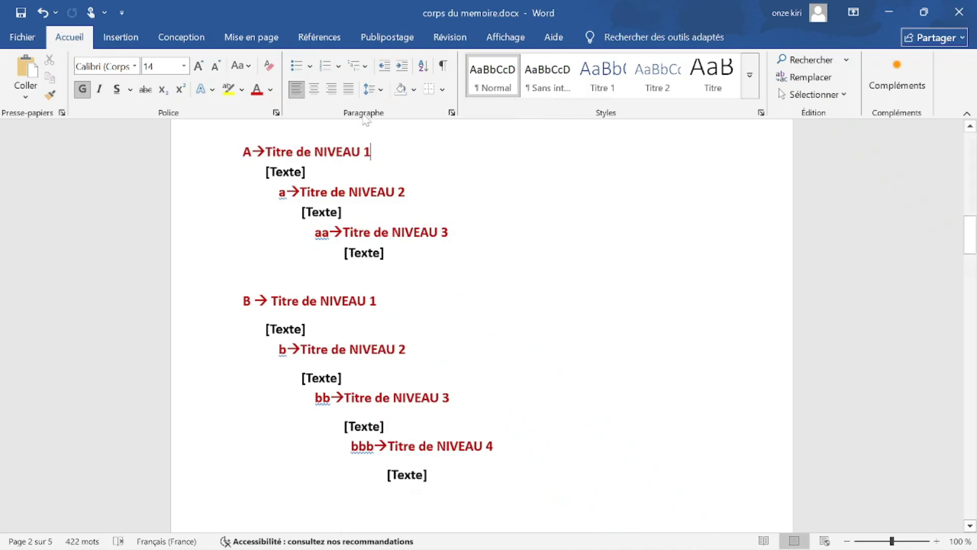
left_click(365, 66)
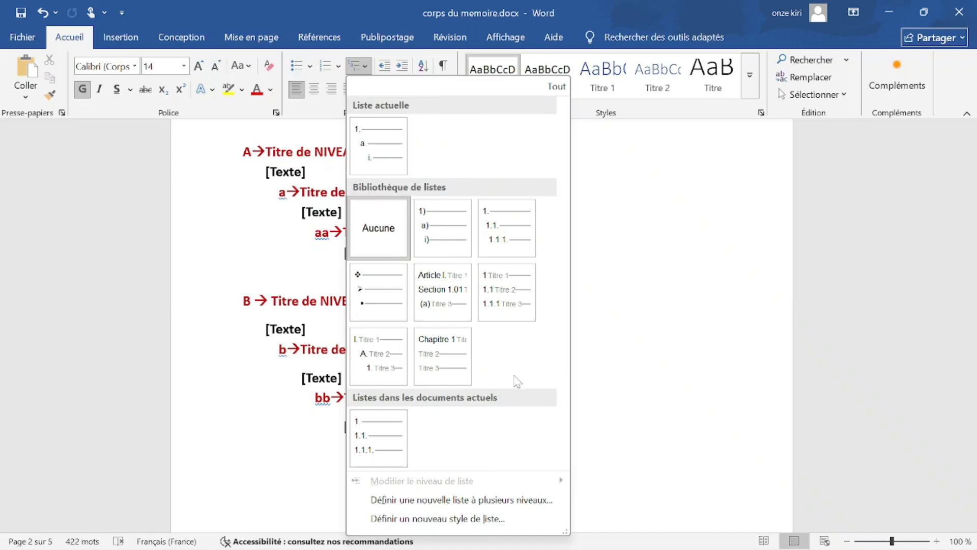
mouse_move(441, 238)
left_click(639, 174)
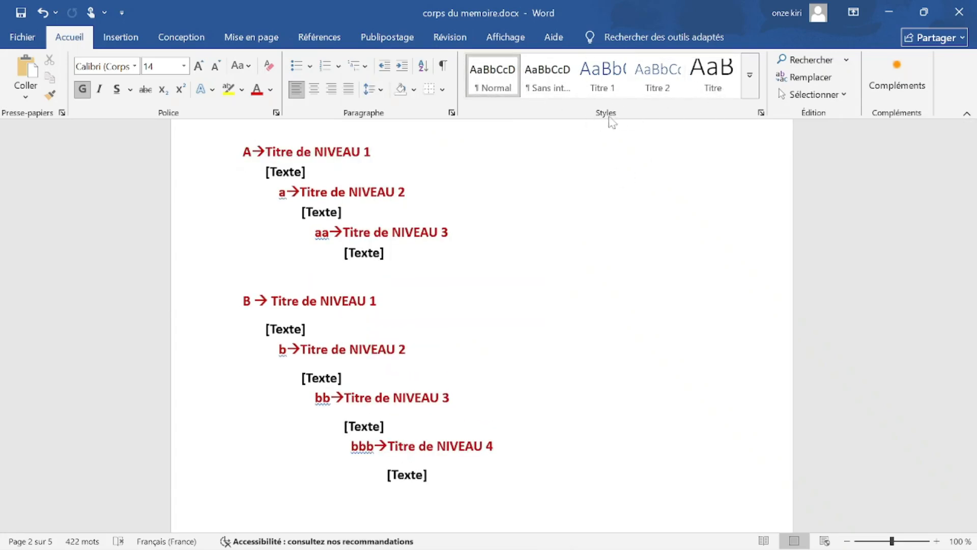
left_click(353, 67)
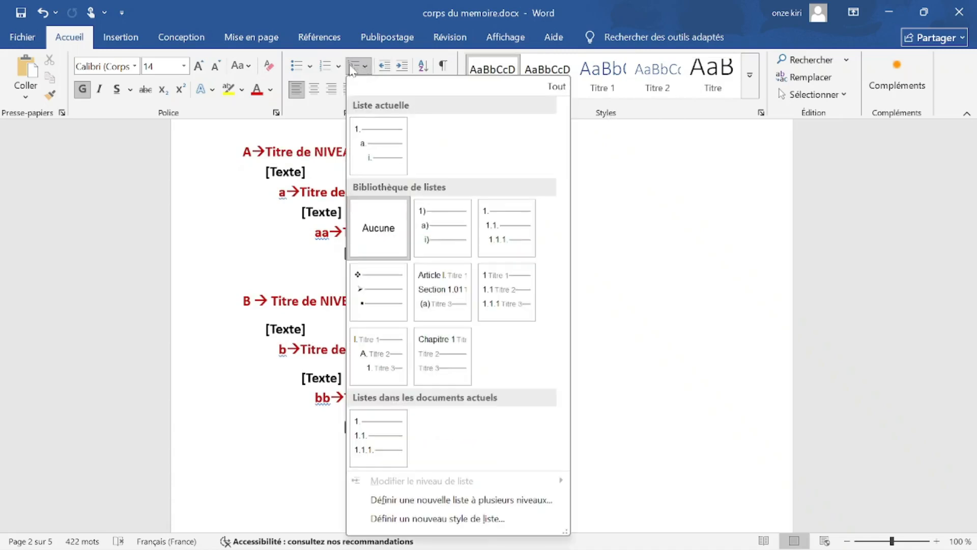
left_click(642, 122)
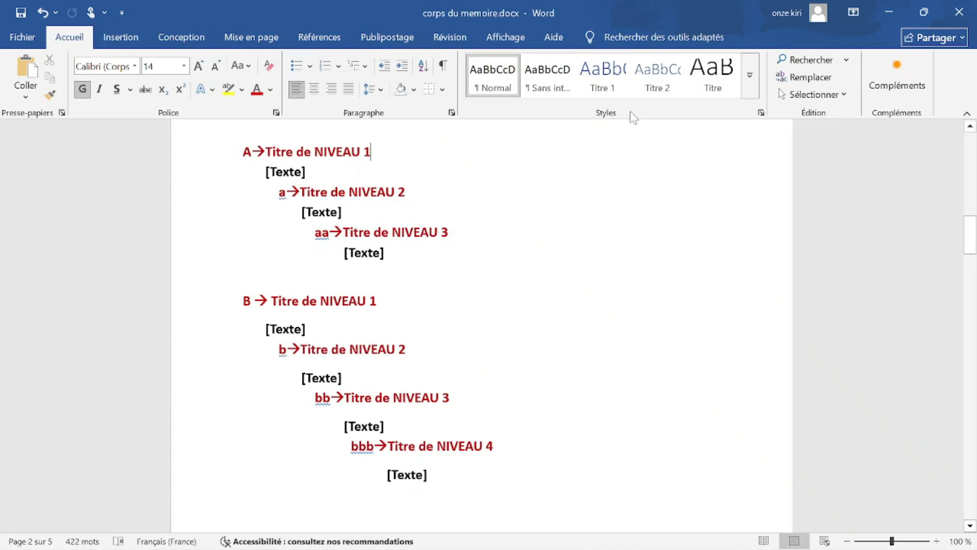
left_click(603, 91)
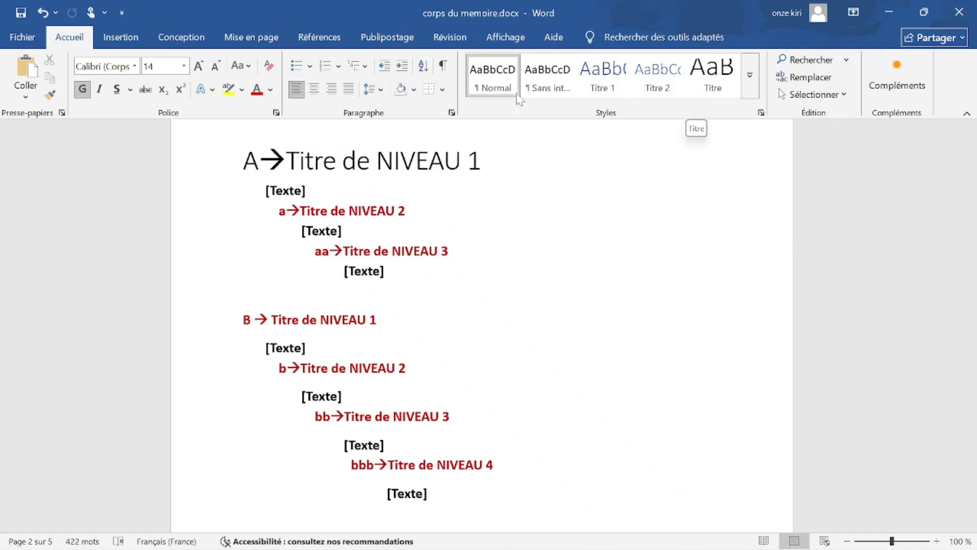
Preview the multilevel list library schemes and apply the 1 / 1.1 heading-linked numbering.
left_click(366, 68)
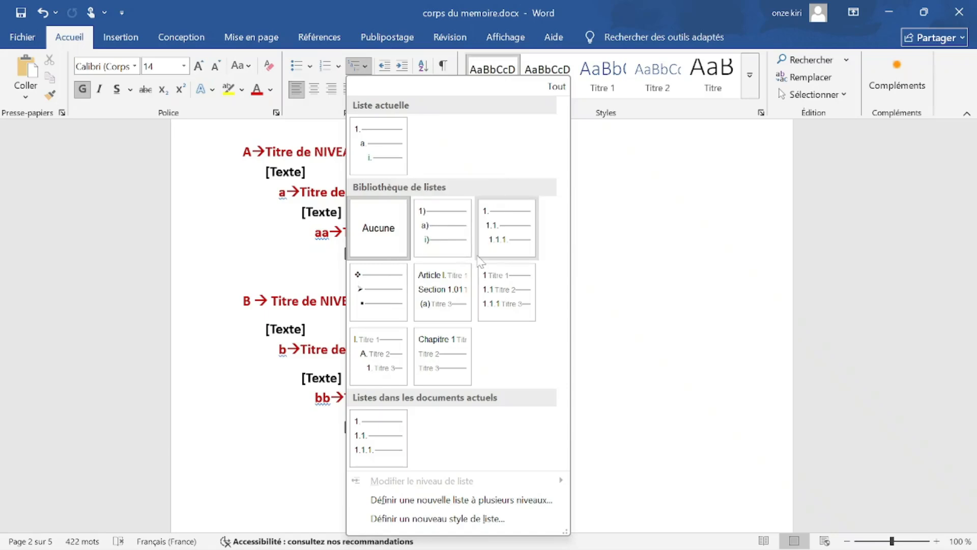
mouse_move(481, 203)
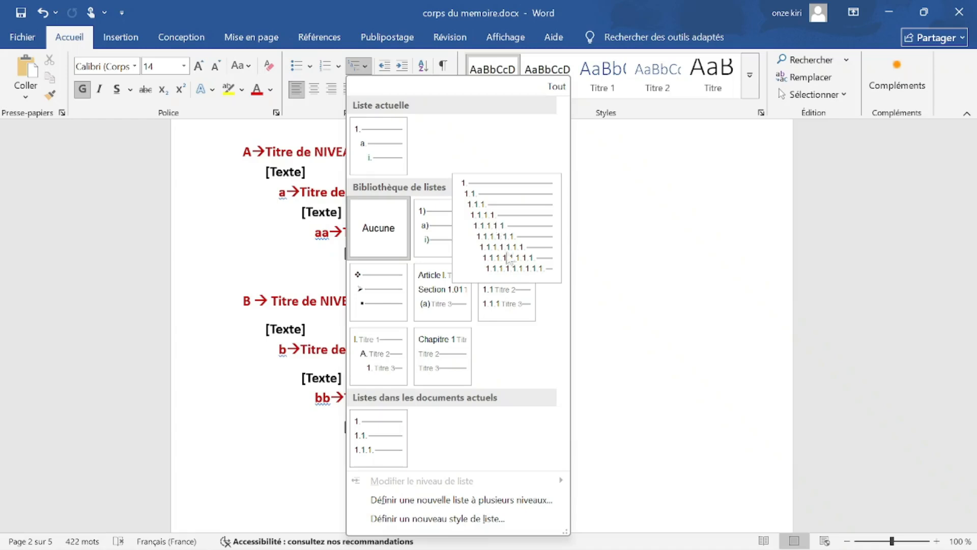
mouse_move(513, 289)
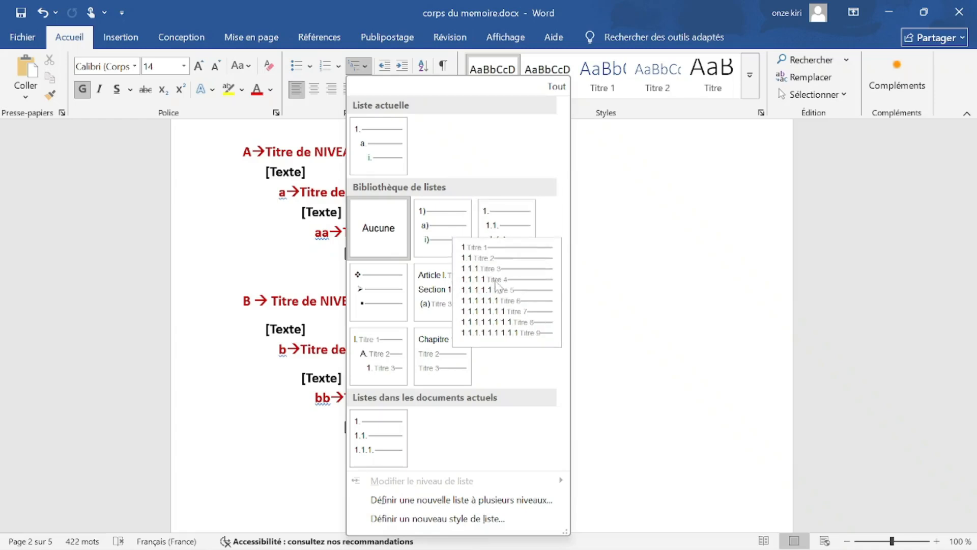
mouse_move(506, 223)
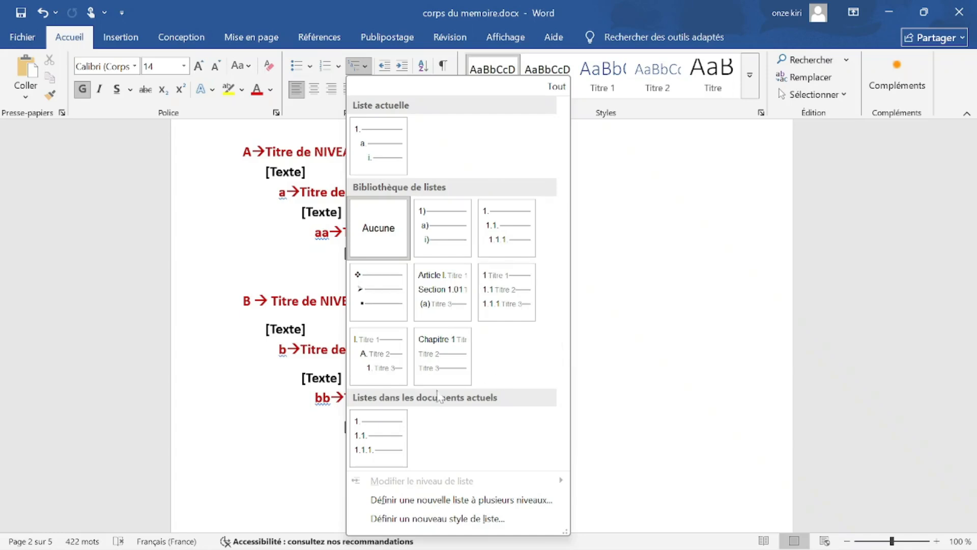
mouse_move(378, 355)
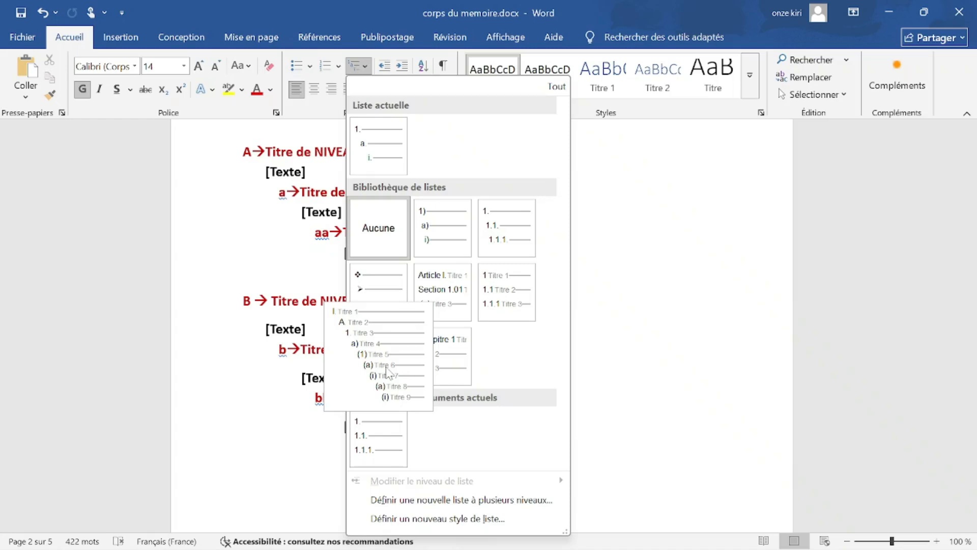
mouse_move(431, 248)
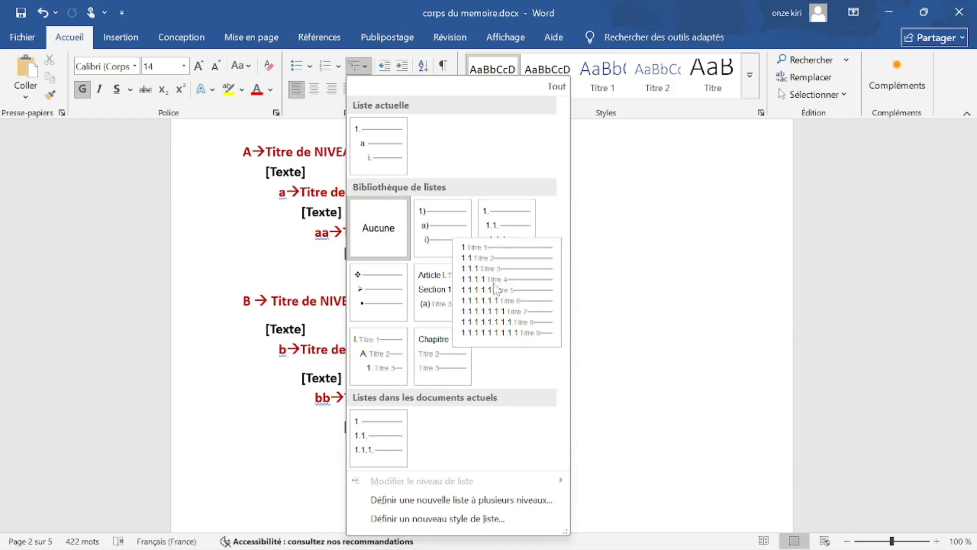
left_click(513, 289)
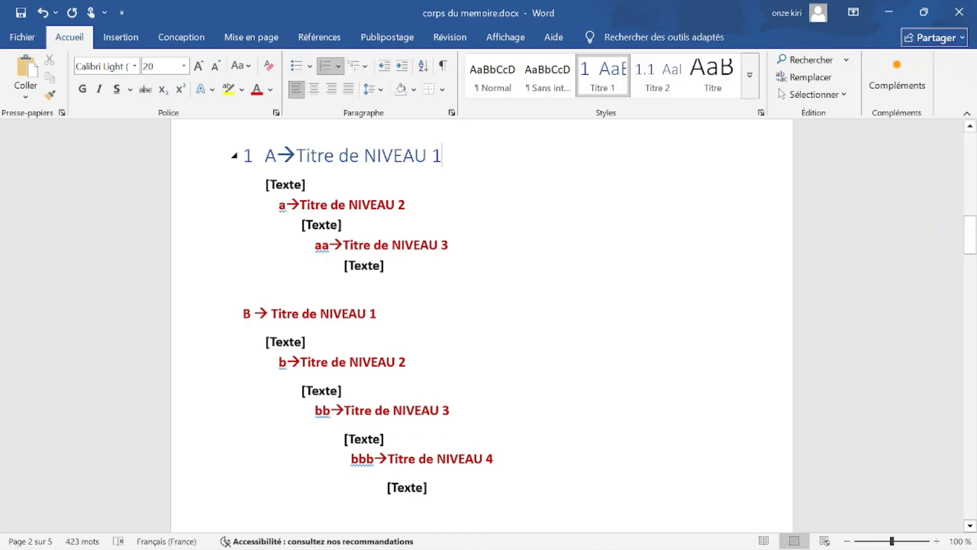
Reset the first heading line to Normal style after trying and undoing Titre 2.
left_click_drag(442, 156, 264, 155)
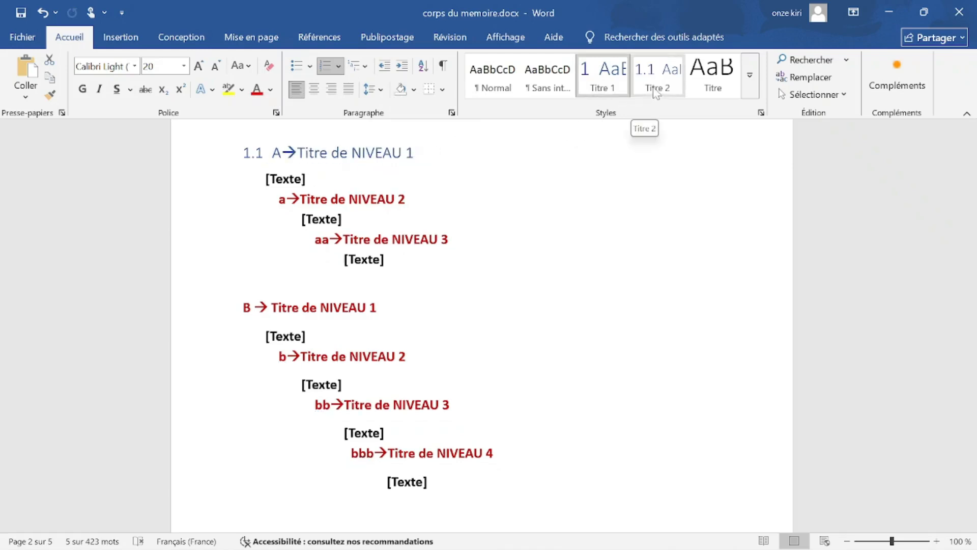
left_click(660, 82)
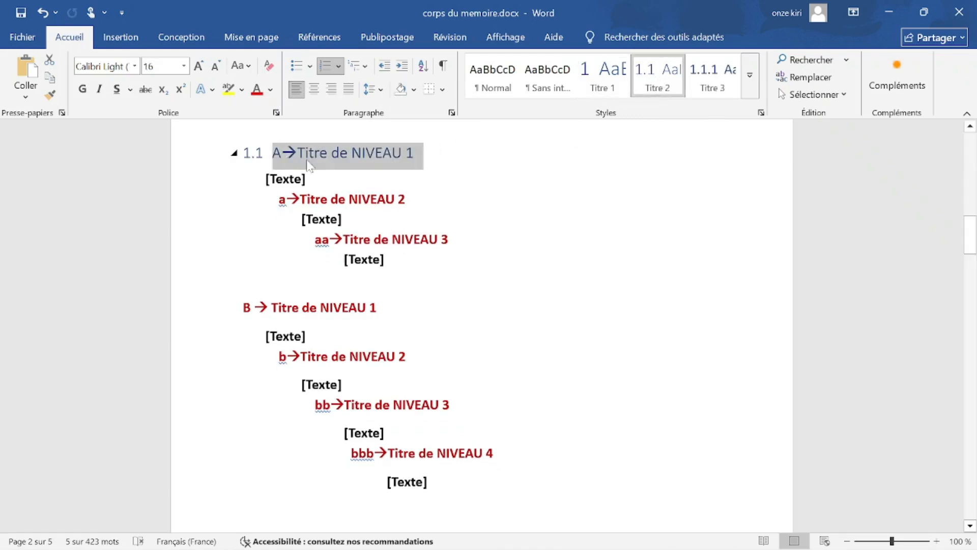
key("ctrl+z")
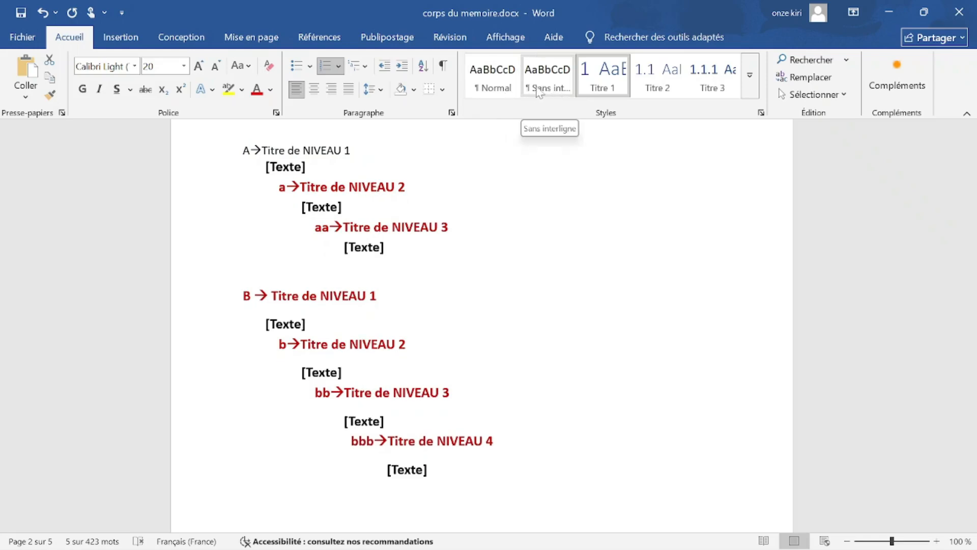
left_click(502, 78)
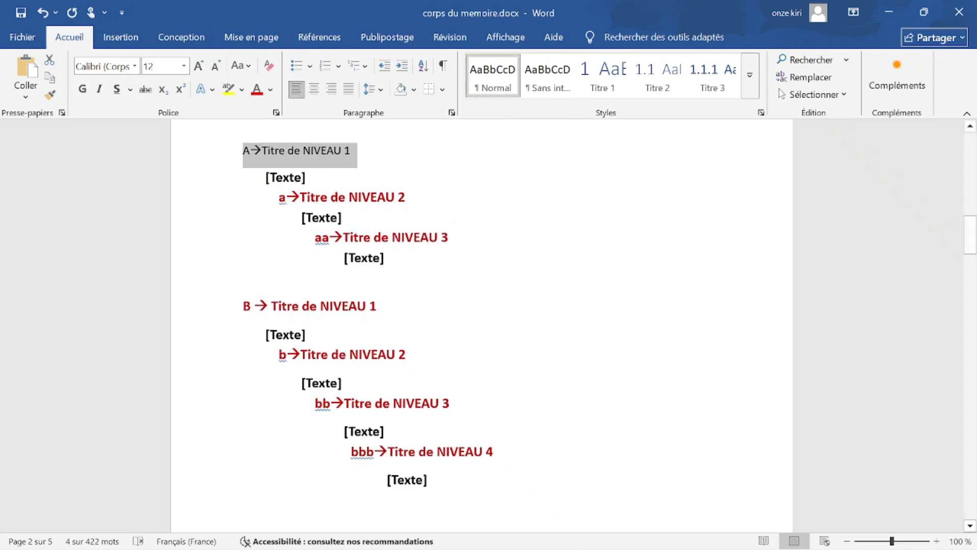
left_click(307, 177)
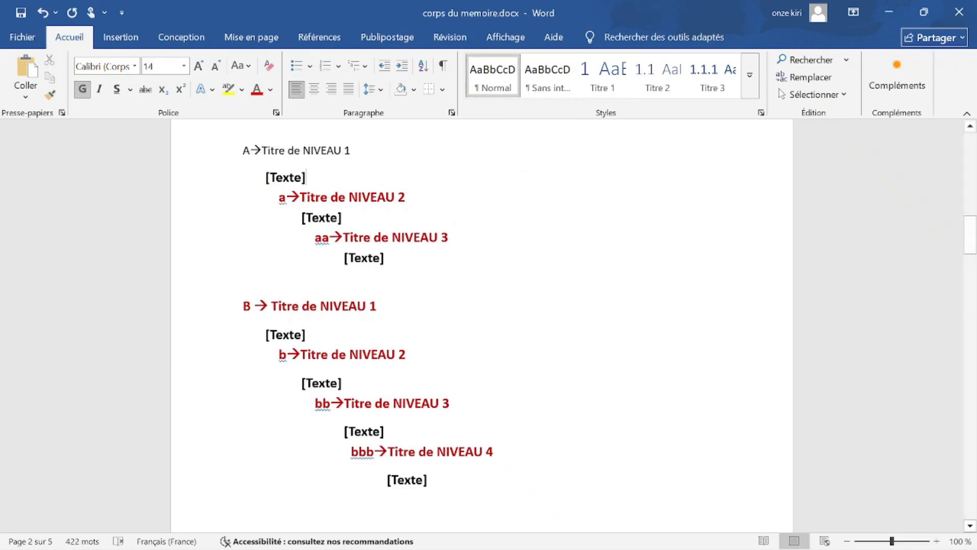
Apply the Titre 1 style to just the words 'NIVEAU 1' in the first heading.
left_click_drag(351, 151, 303, 150)
left_click(605, 85)
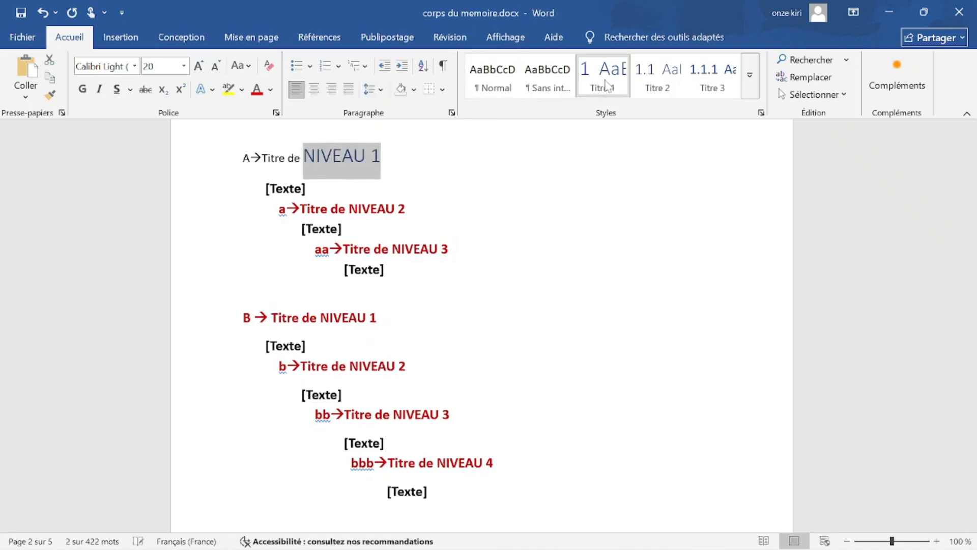
left_click(405, 209)
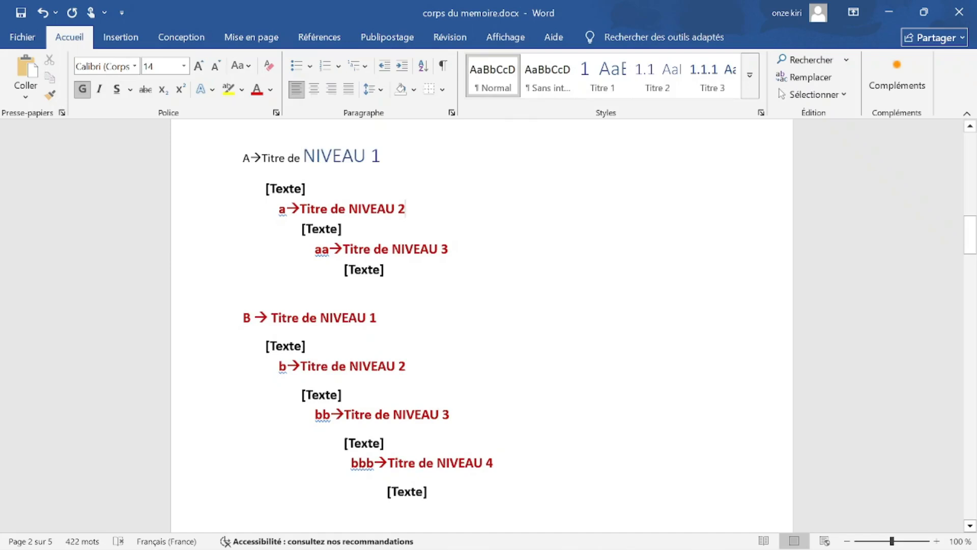
left_click_drag(312, 189, 264, 194)
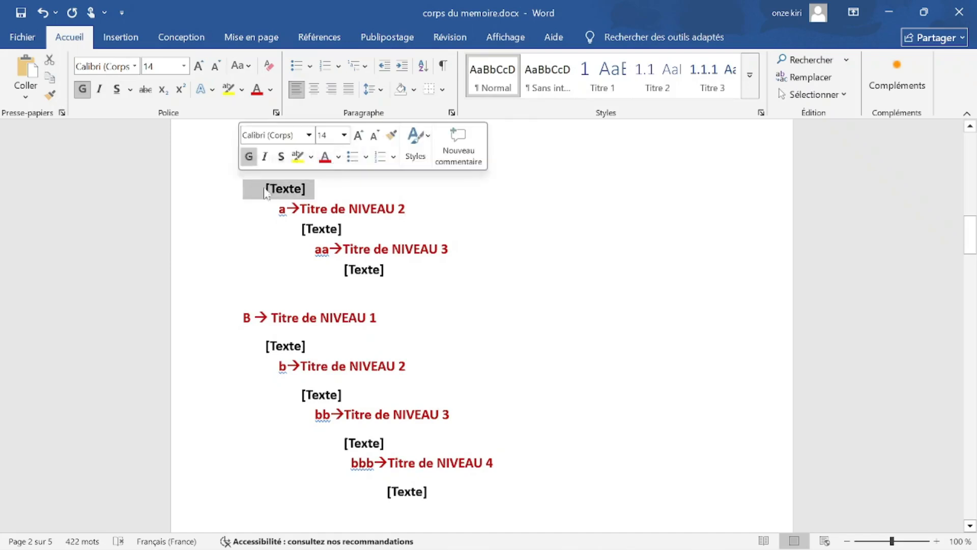
left_click(331, 193)
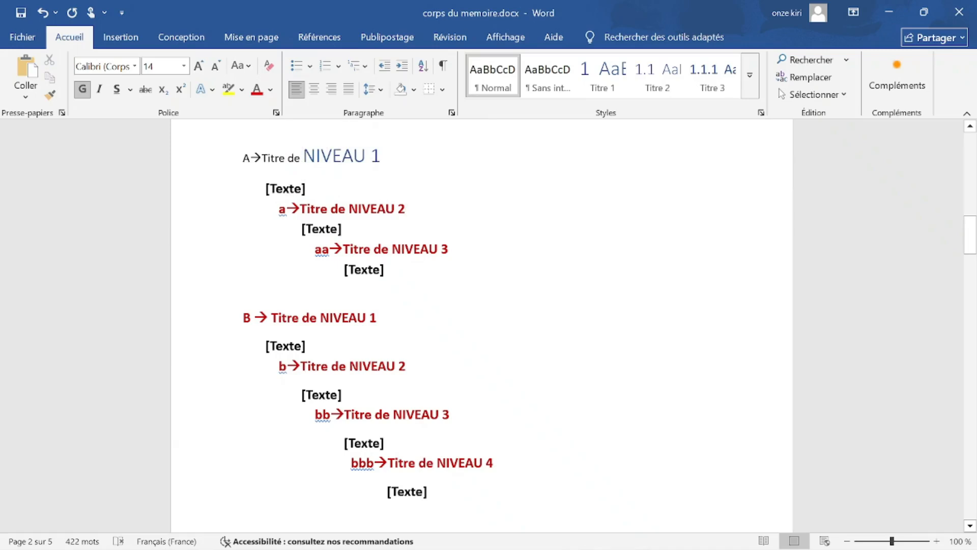
Make the a line a Titre 2 heading and the aa line a Titre 3 heading.
left_click(659, 76)
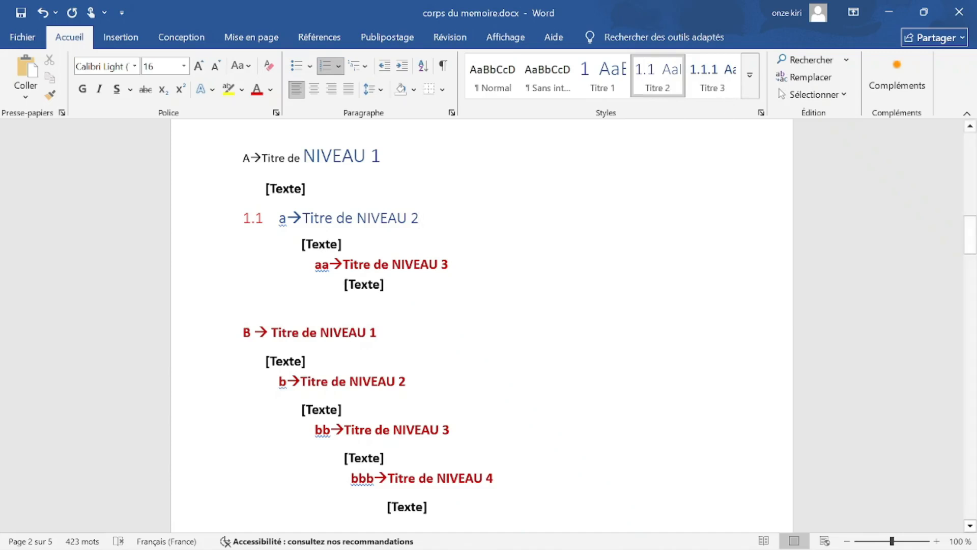
left_click(450, 265)
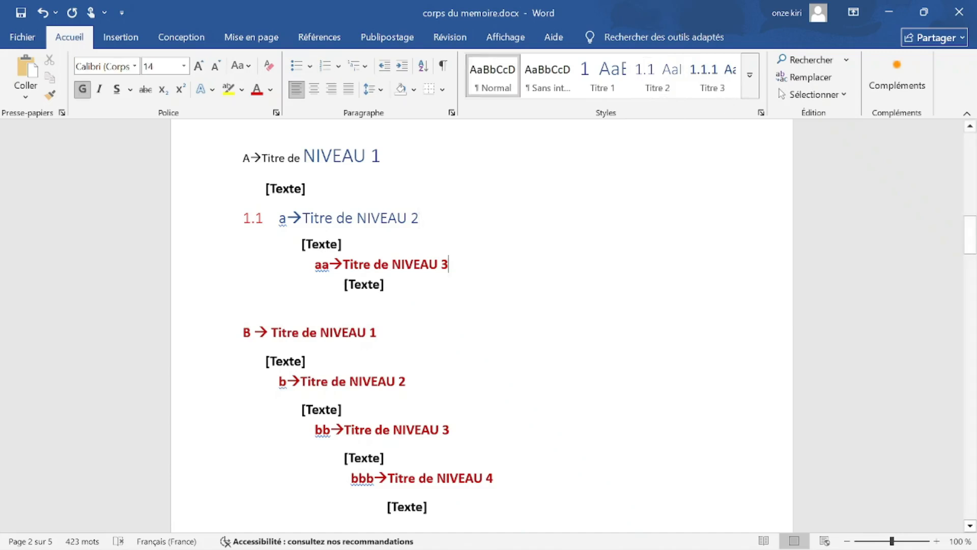
left_click(715, 80)
scroll(481, 325, "down", 1)
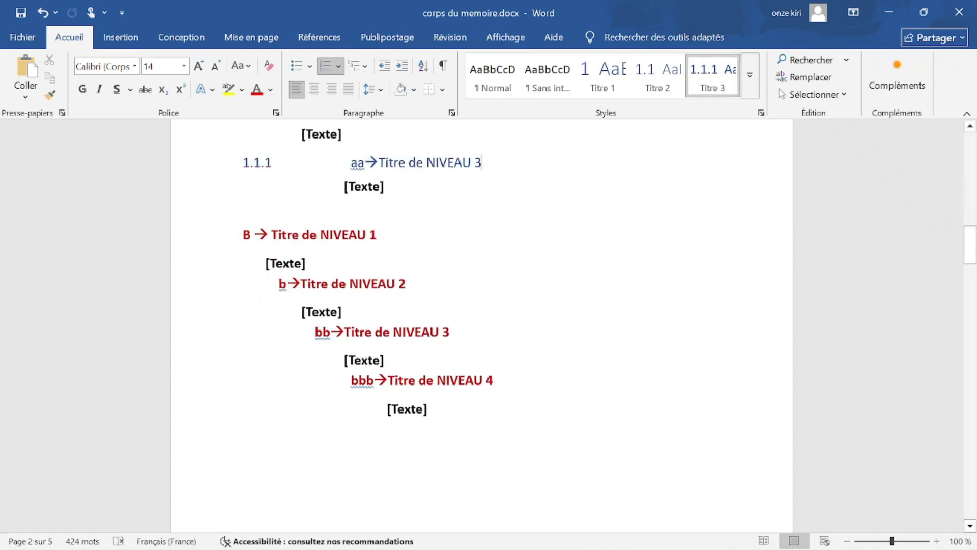
Style the B, b, bb and bbb lines as Titre 1, Titre 2, Titre 3 and Titre 4.
left_click(408, 230)
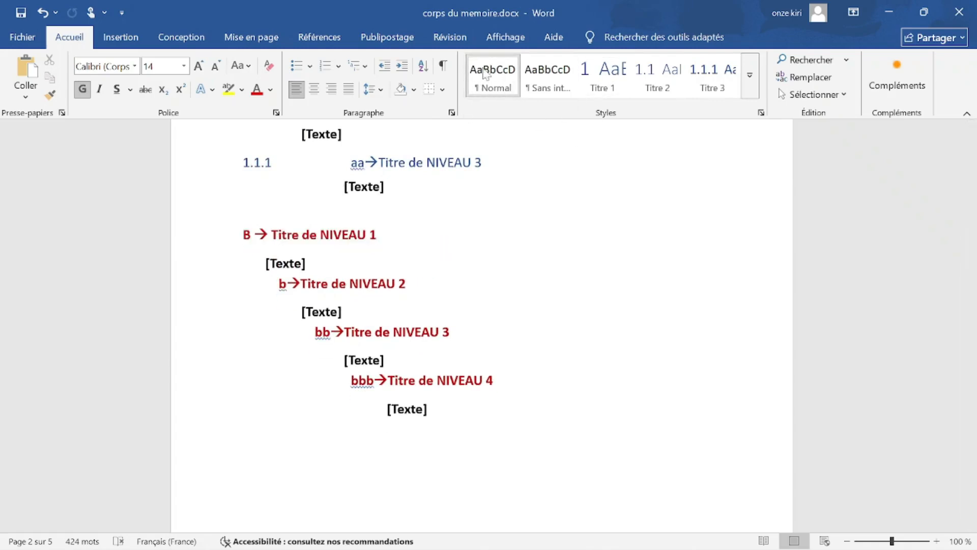
left_click(603, 77)
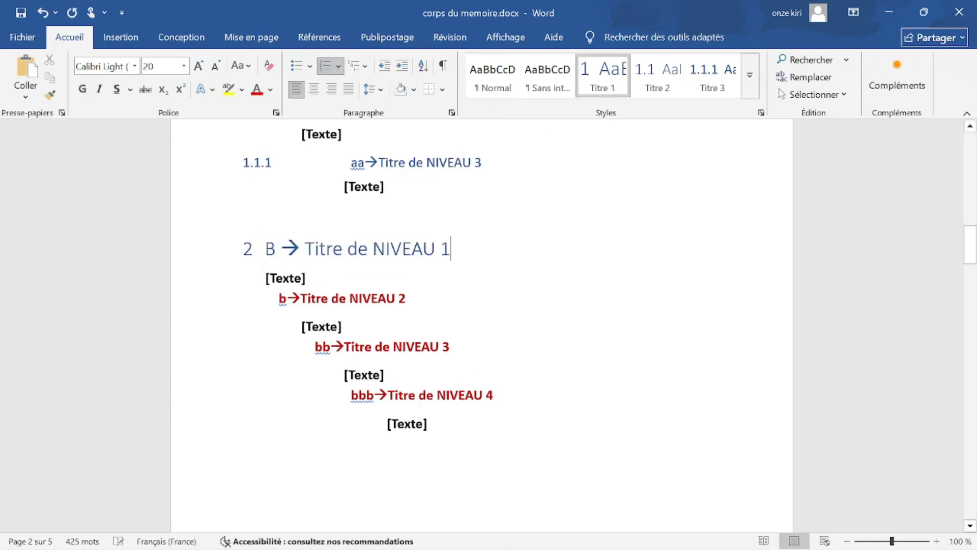
left_click(406, 299)
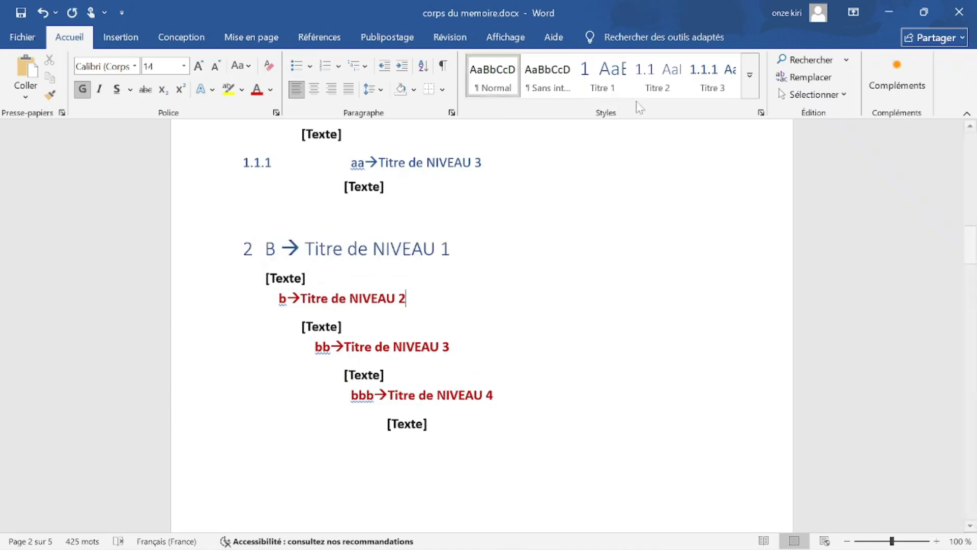
left_click(656, 77)
left_click(450, 353)
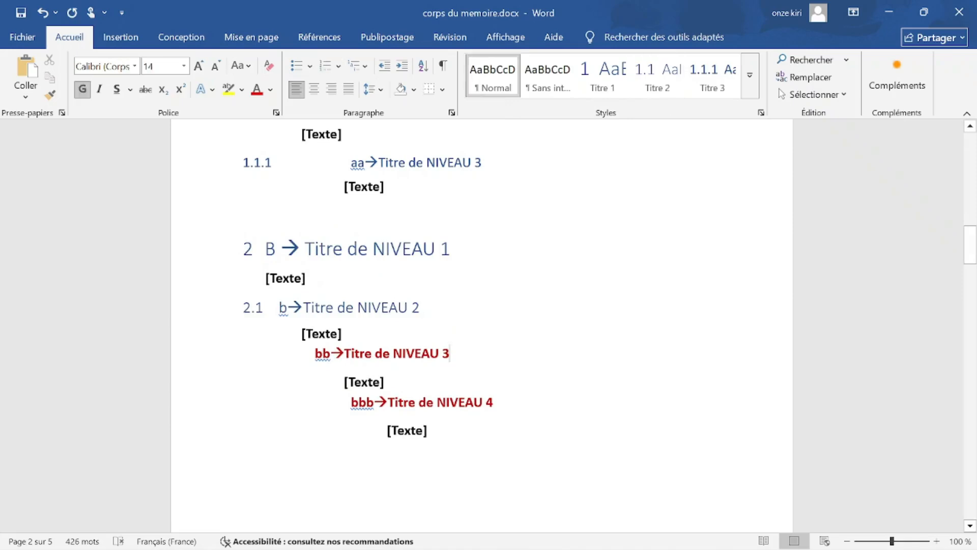
left_click(713, 86)
left_click(493, 406)
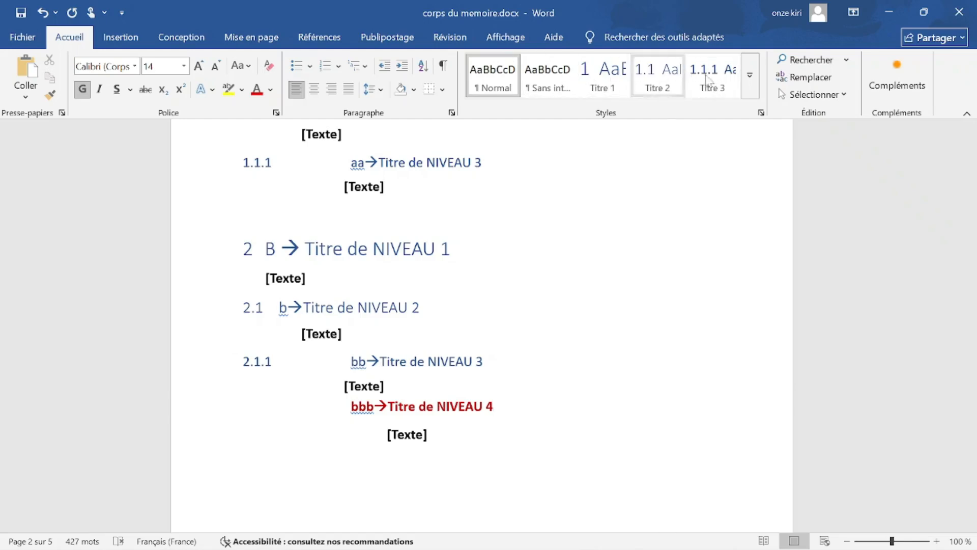
left_click(750, 76)
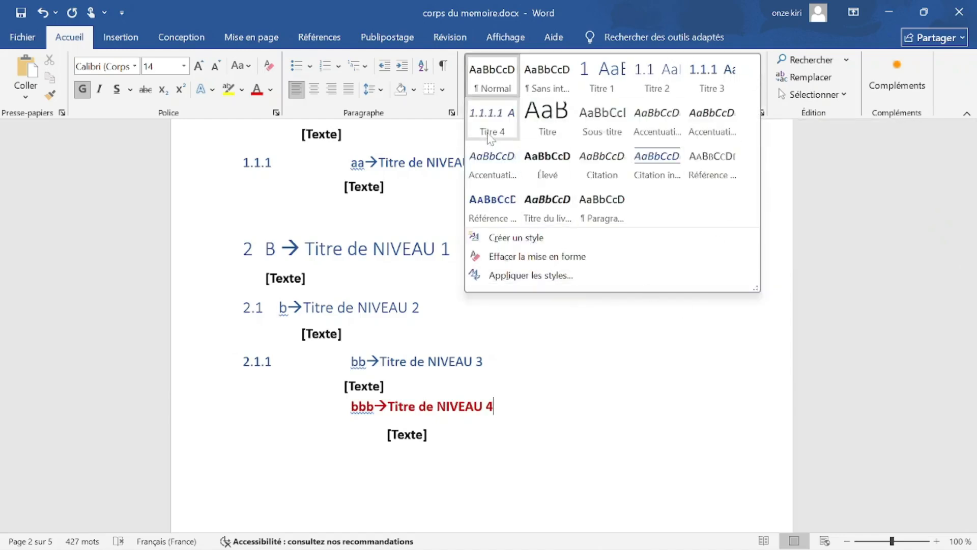
left_click(491, 129)
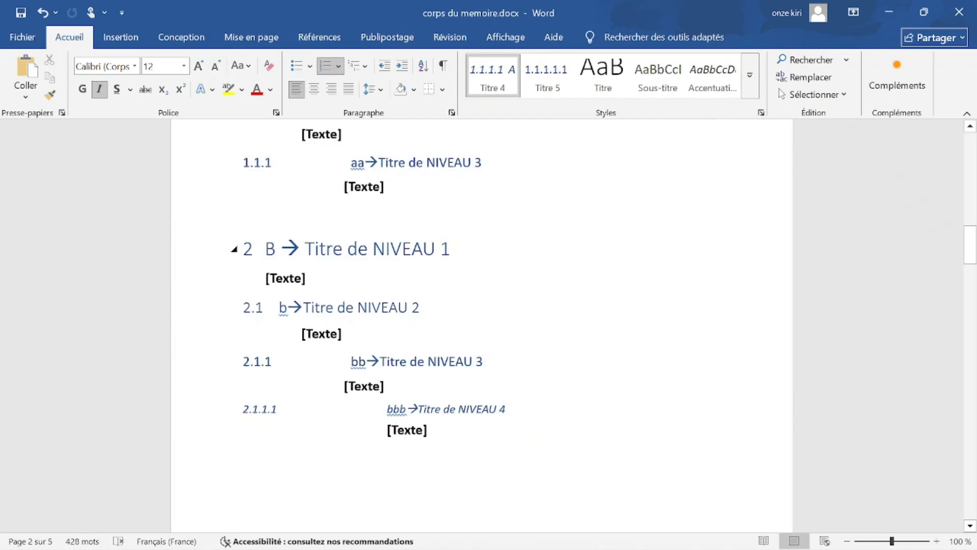
Scroll through the outline to check the new 2, 2.1, 2.1.1 and 2.1.1.1 numbering.
scroll(481, 326, "up", 2)
scroll(481, 326, "down", 4)
scroll(481, 326, "up", 4)
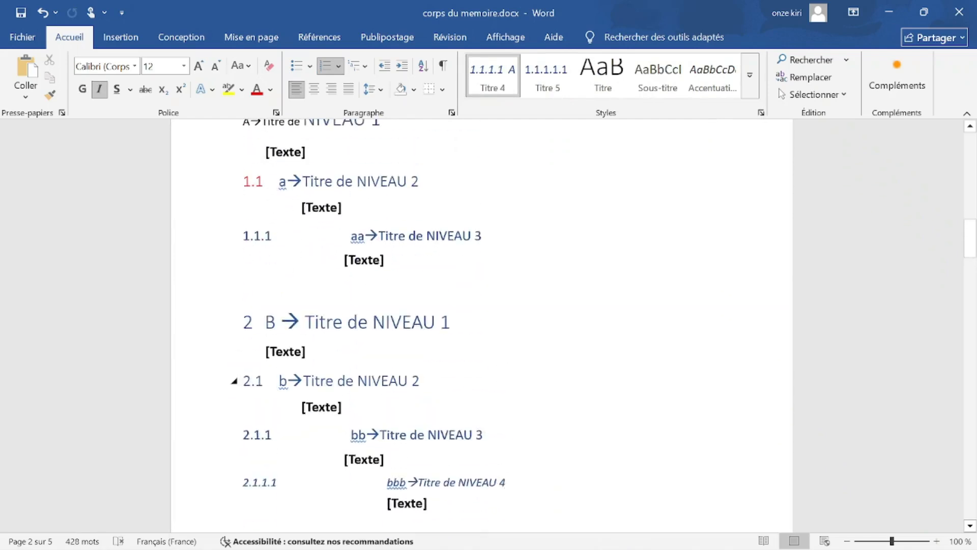
scroll(423, 391, "down", 1)
left_click(421, 381)
scroll(422, 380, "up", 3)
scroll(421, 380, "down", 1)
scroll(482, 336, "down", 1)
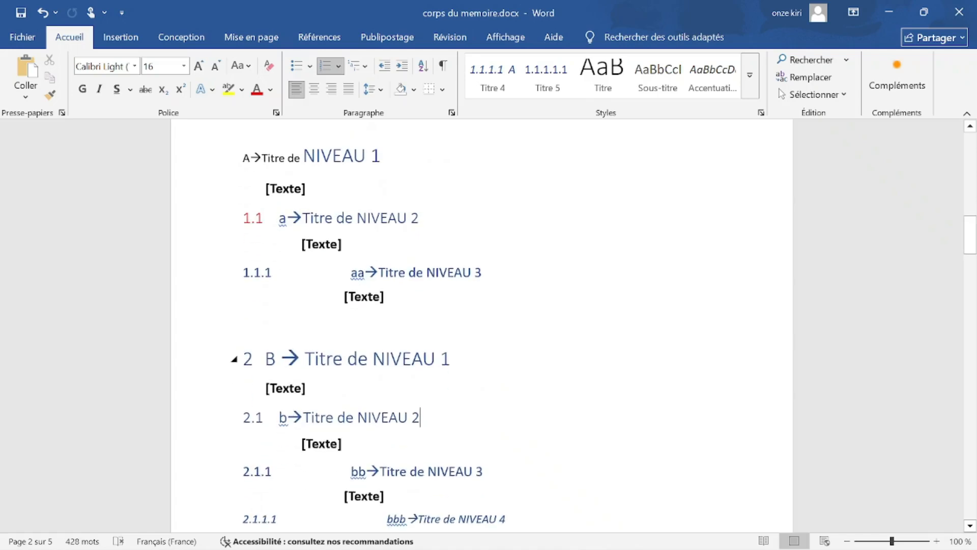
scroll(481, 325, "down", 2)
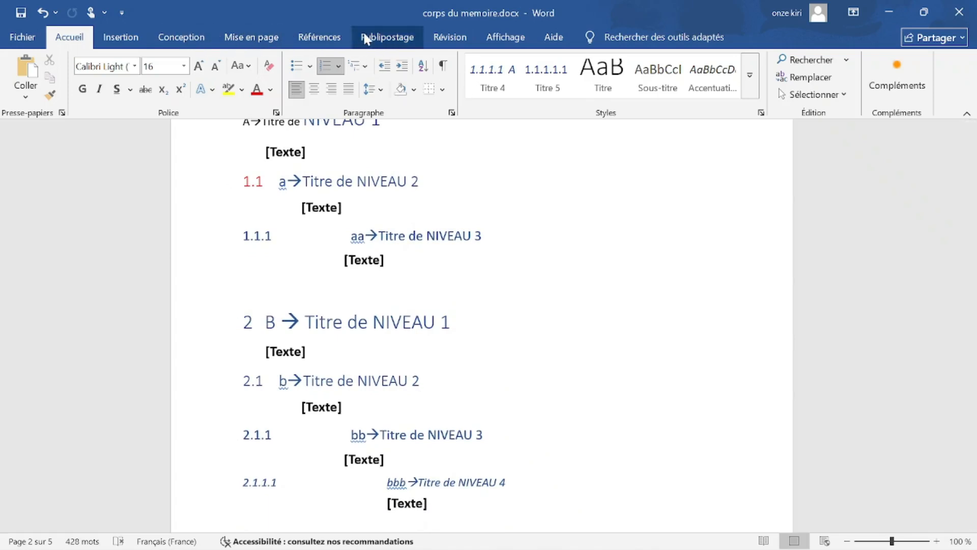
Show the memoir's Navigation pane and expand the 2.1.1 heading to reveal its subheading.
left_click(504, 36)
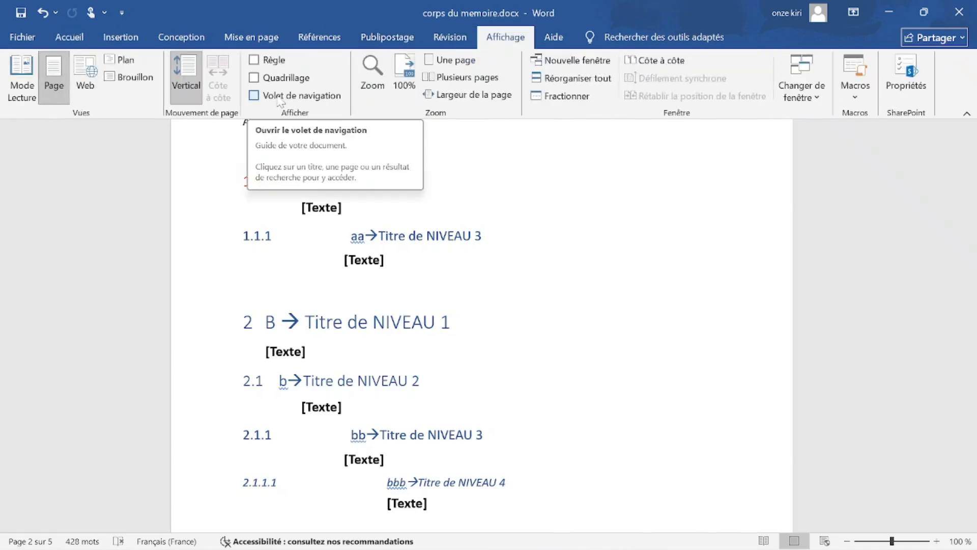
left_click(254, 96)
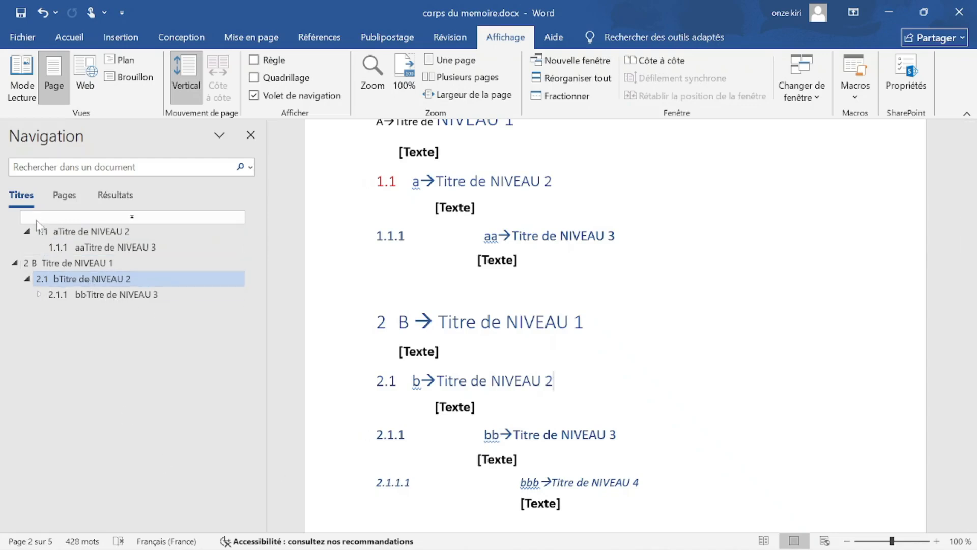
left_click(40, 295)
left_click(40, 295)
left_click(40, 294)
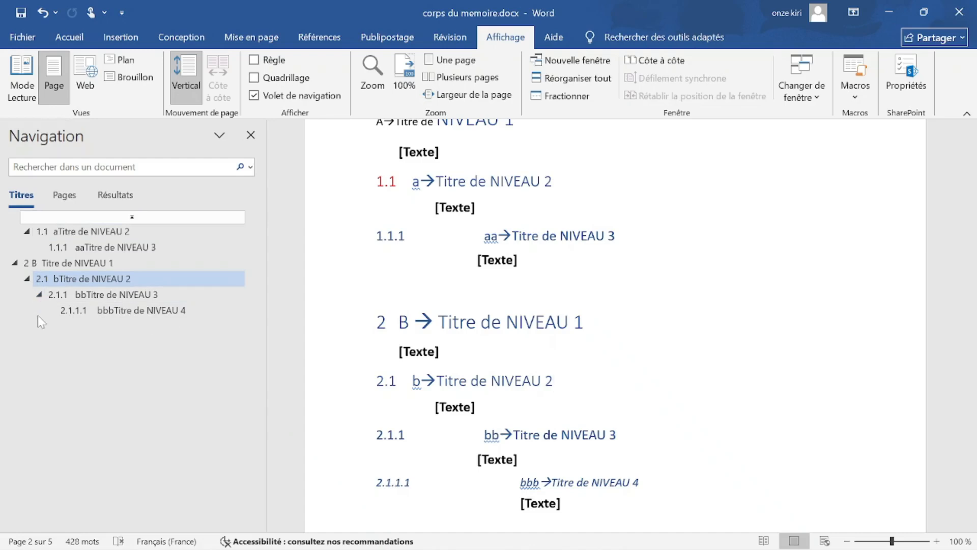
Switch to the other open thesis document and display its Navigation pane.
mouse_move(522, 547)
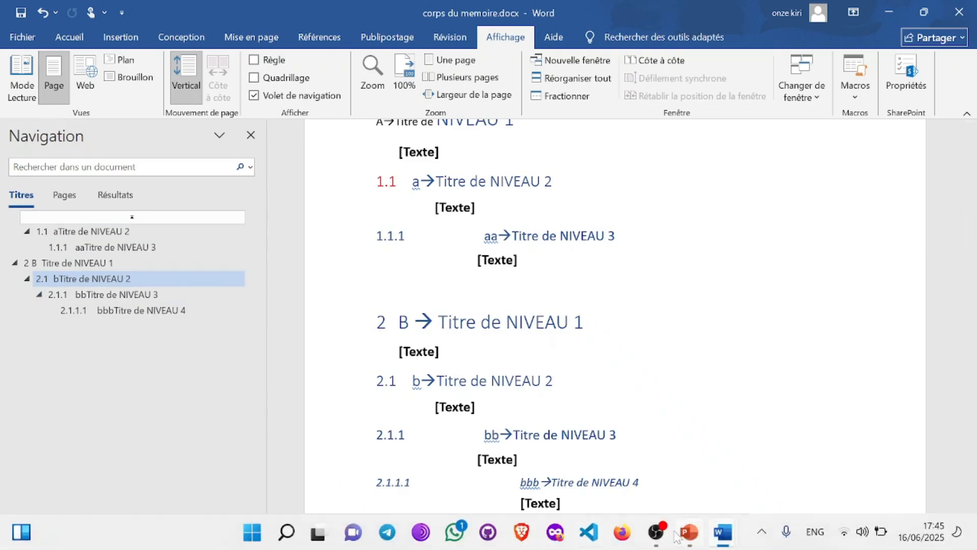
mouse_move(723, 531)
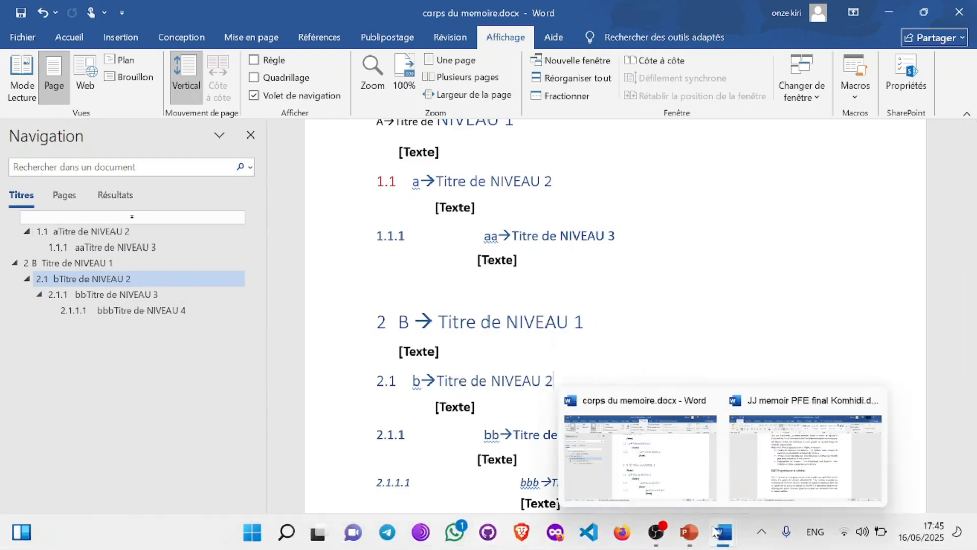
left_click(797, 448)
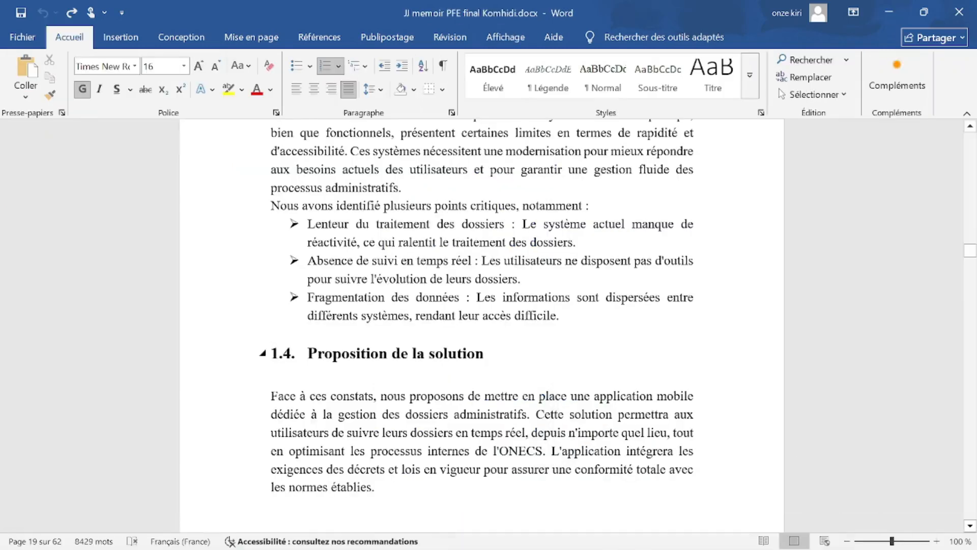
left_click(506, 36)
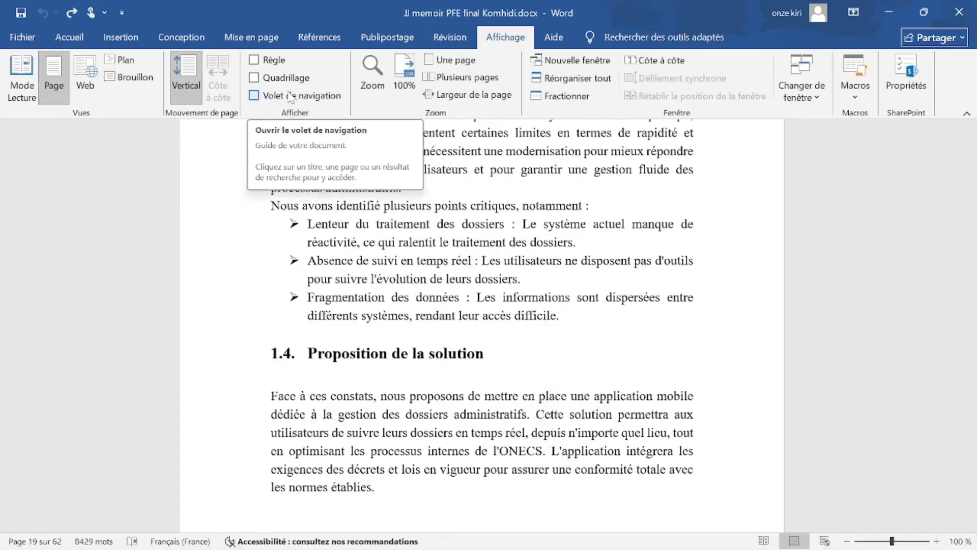
left_click(266, 96)
Look through the JJ memoir's table of contents and figure lists, then minimize its window.
scroll(41, 239, "down", 8)
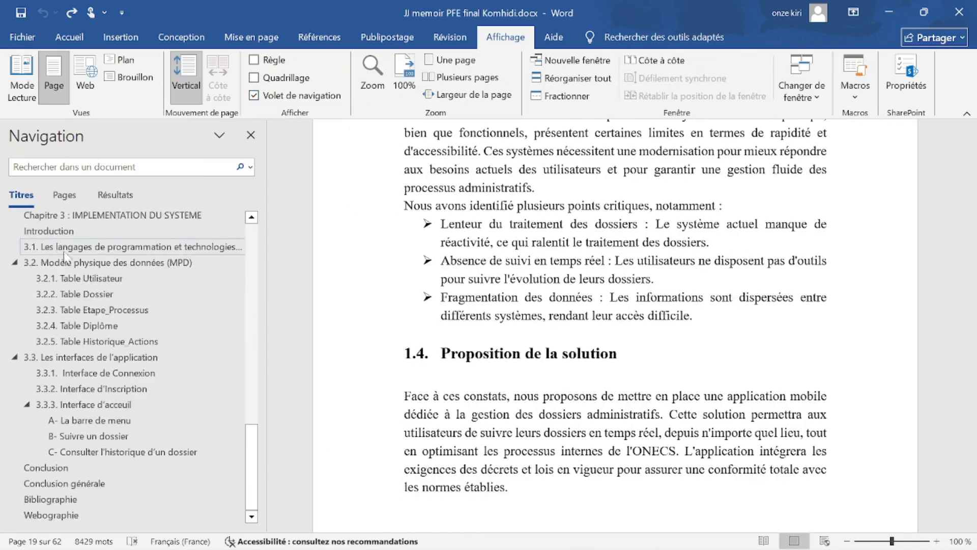
scroll(120, 325, "up", 10)
scroll(119, 326, "up", 5)
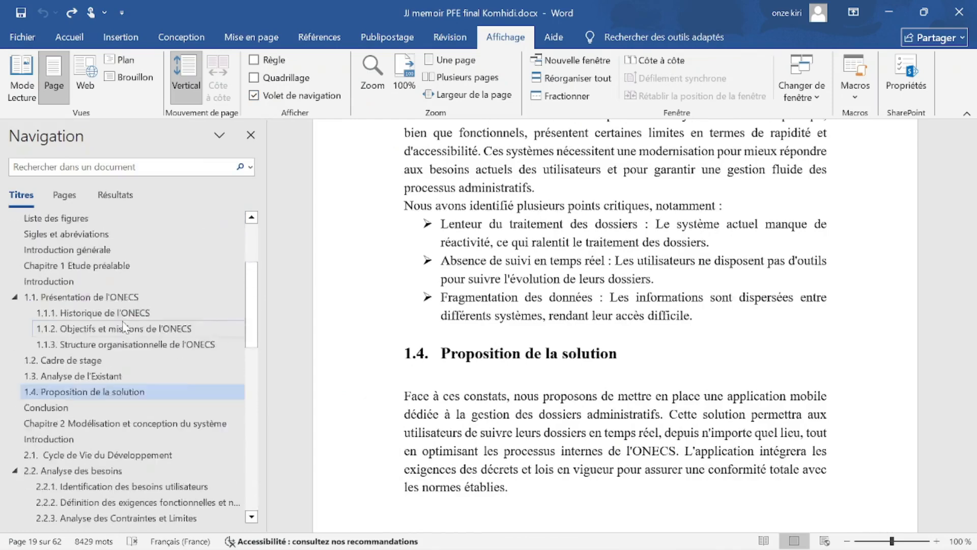
scroll(614, 326, "up", 20)
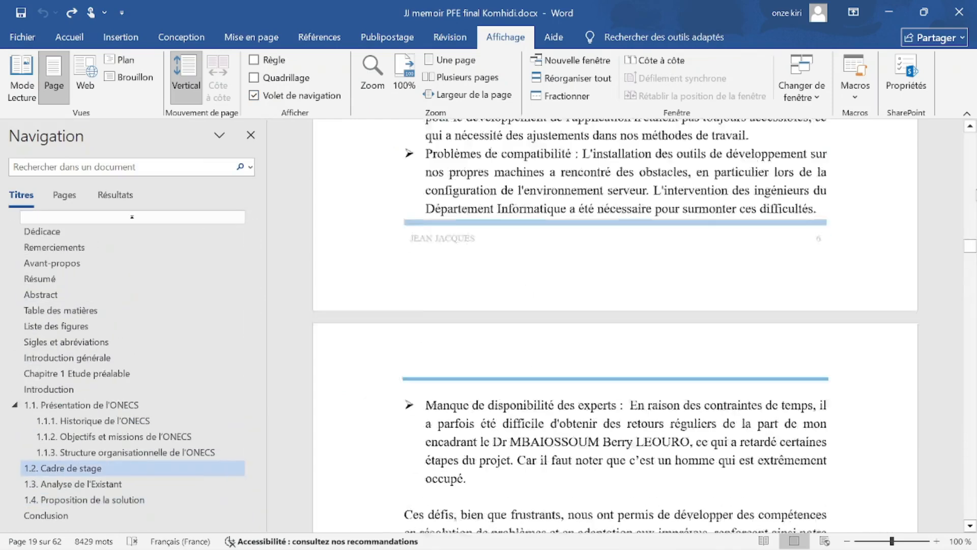
left_click_drag(969, 223, 969, 154)
scroll(969, 156, "down", 15)
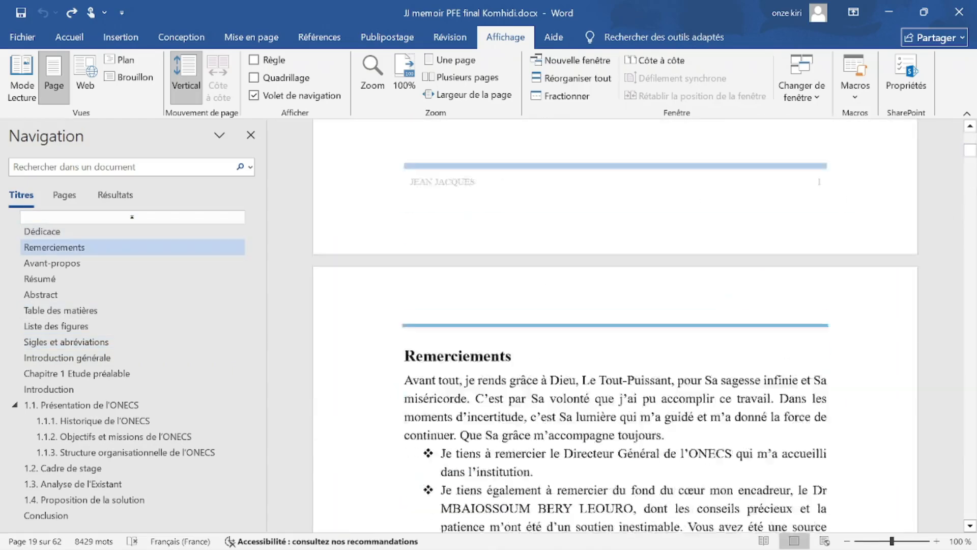
left_click_drag(970, 161, 971, 182)
scroll(860, 245, "down", 3)
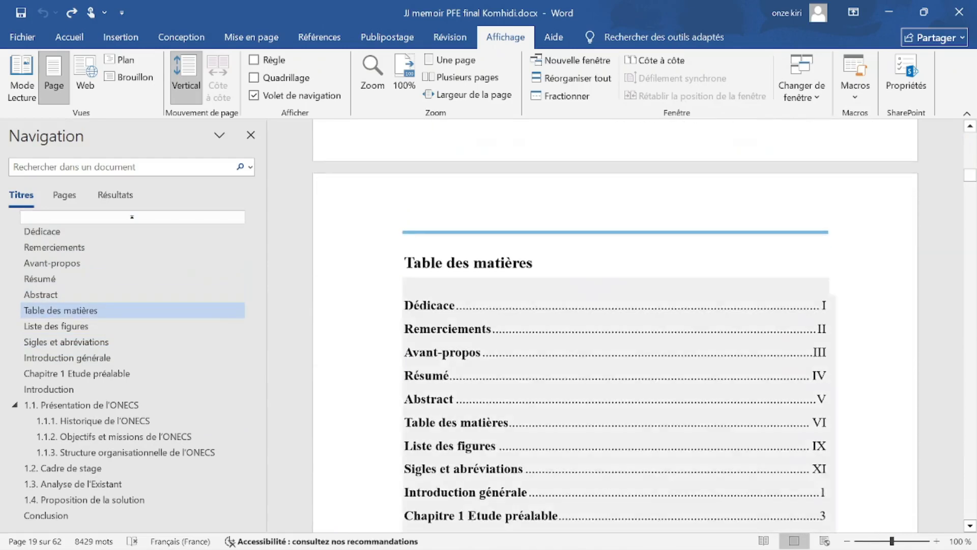
scroll(615, 335, "down", 3)
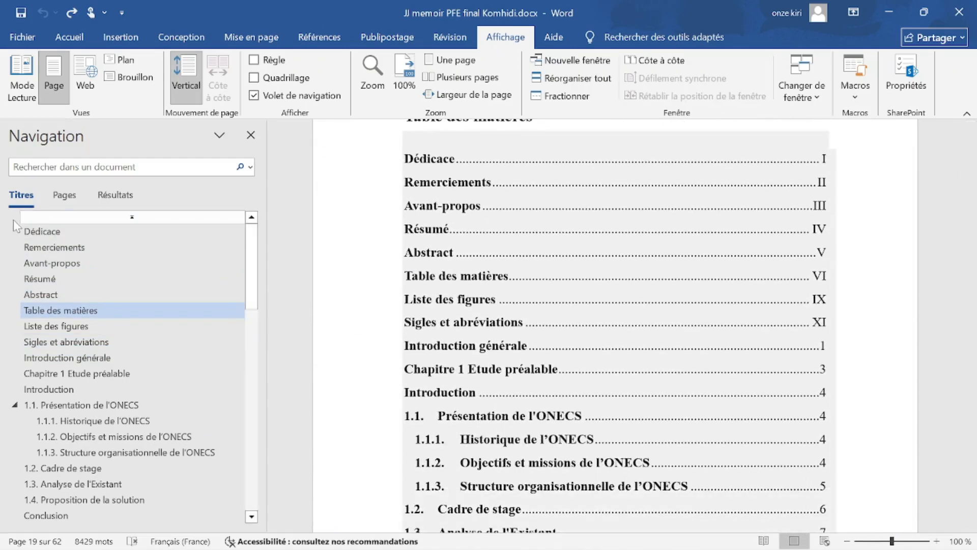
scroll(60, 356, "down", 5)
scroll(59, 356, "down", 6)
scroll(615, 305, "down", 10)
scroll(495, 251, "down", 10)
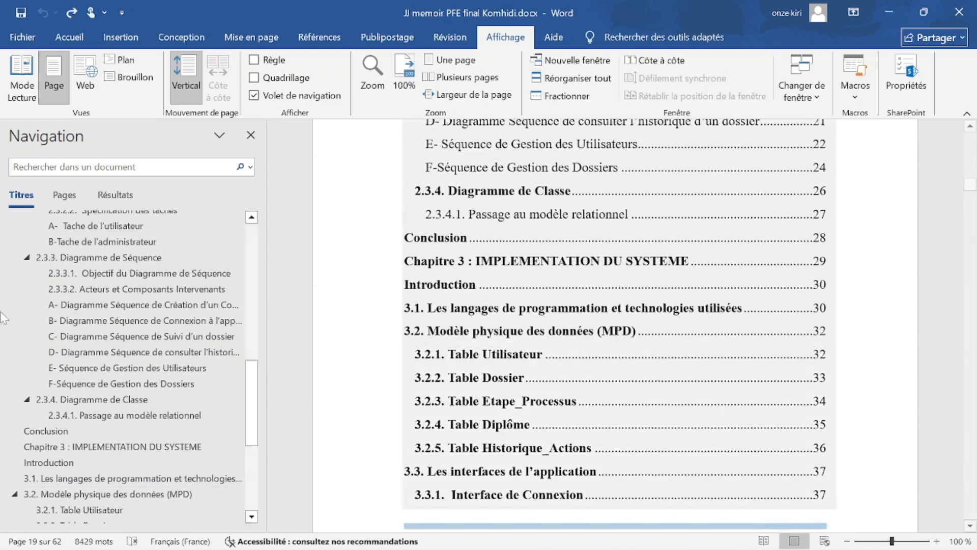
scroll(616, 306, "down", 2)
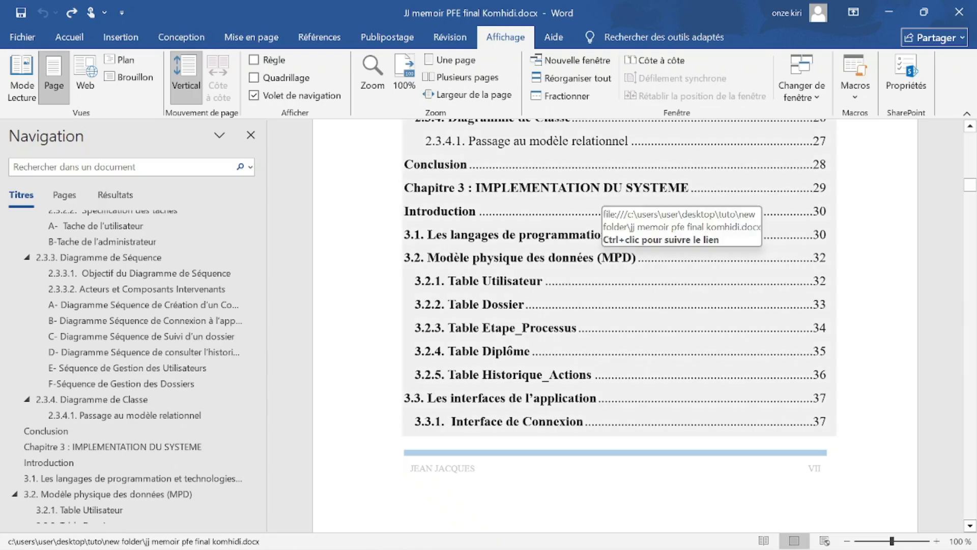
scroll(617, 273, "down", 12)
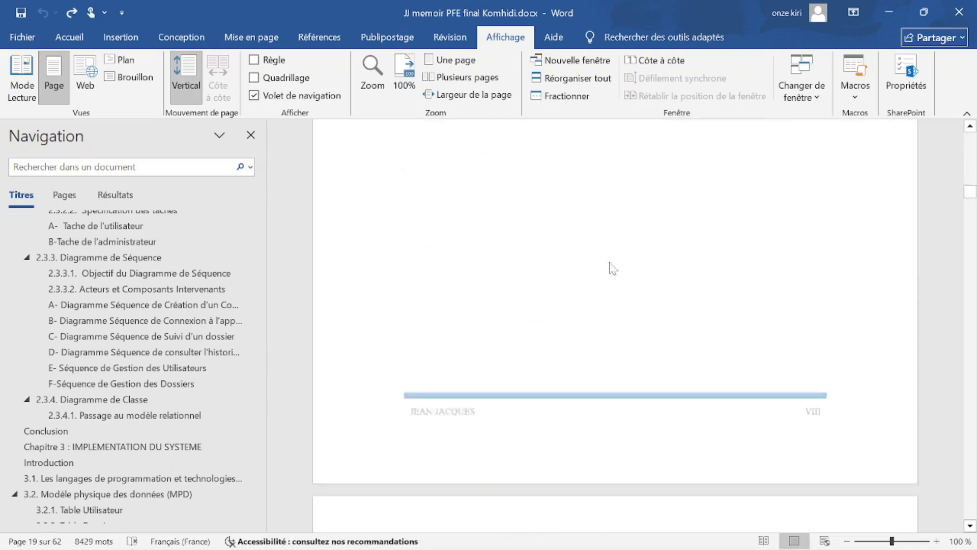
scroll(610, 259, "down", 15)
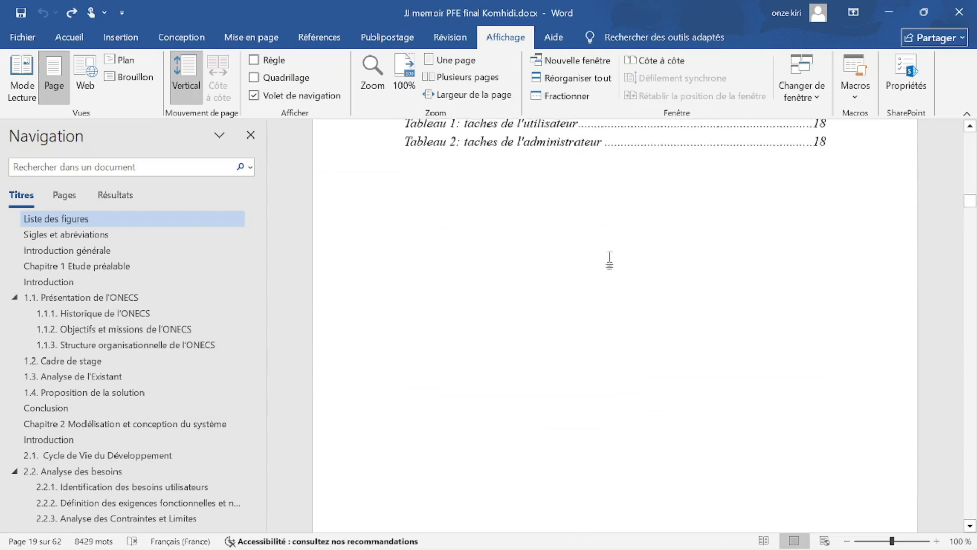
scroll(610, 262, "down", 15)
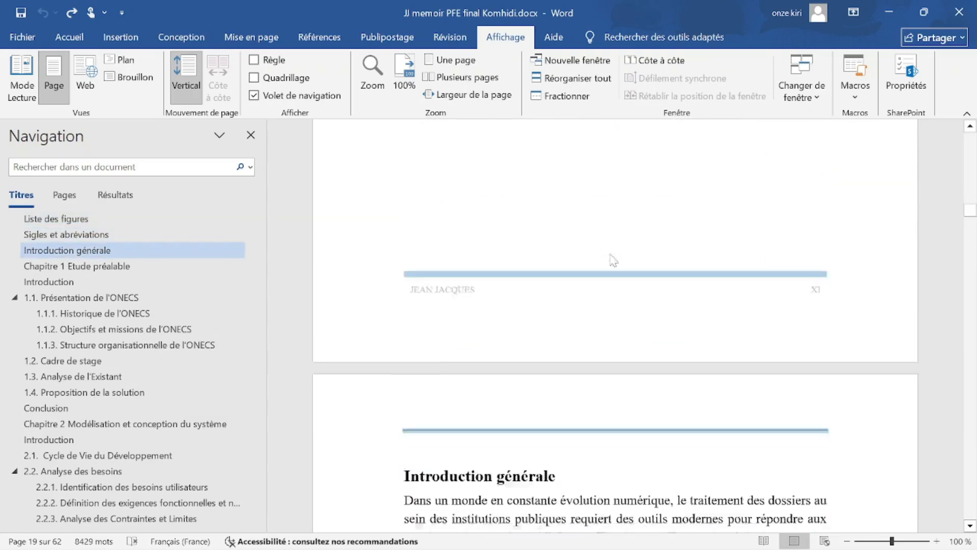
scroll(615, 325, "down", 10)
scroll(615, 325, "up", 7)
scroll(614, 250, "up", 12)
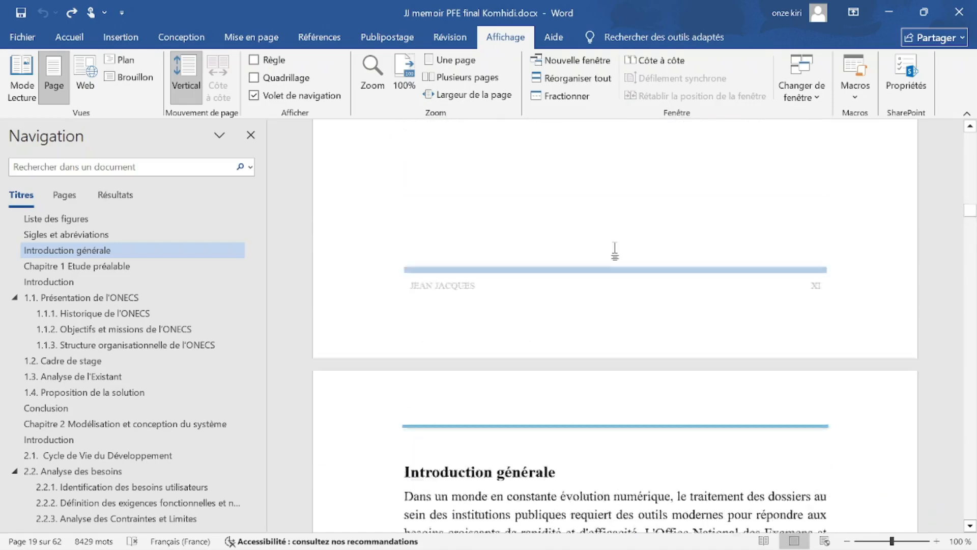
scroll(614, 250, "up", 10)
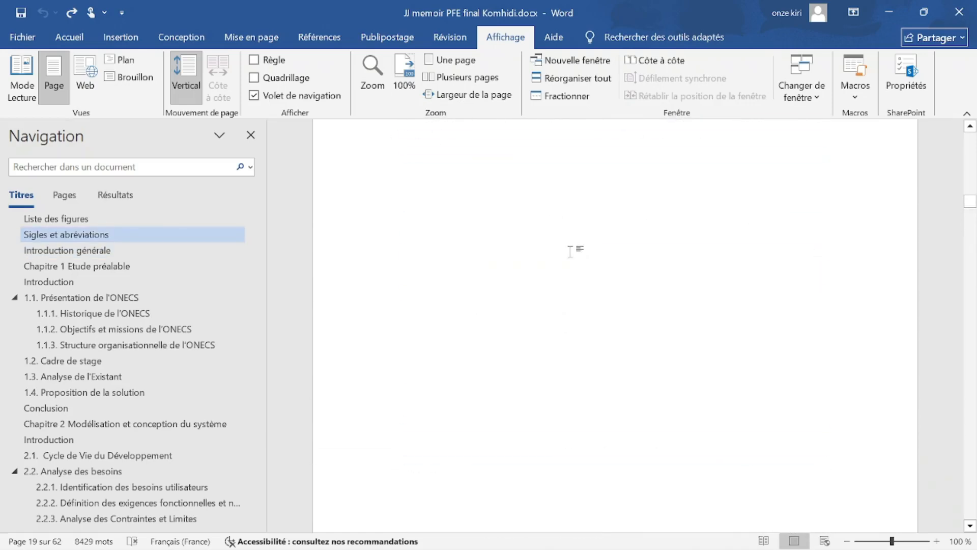
scroll(574, 258, "up", 10)
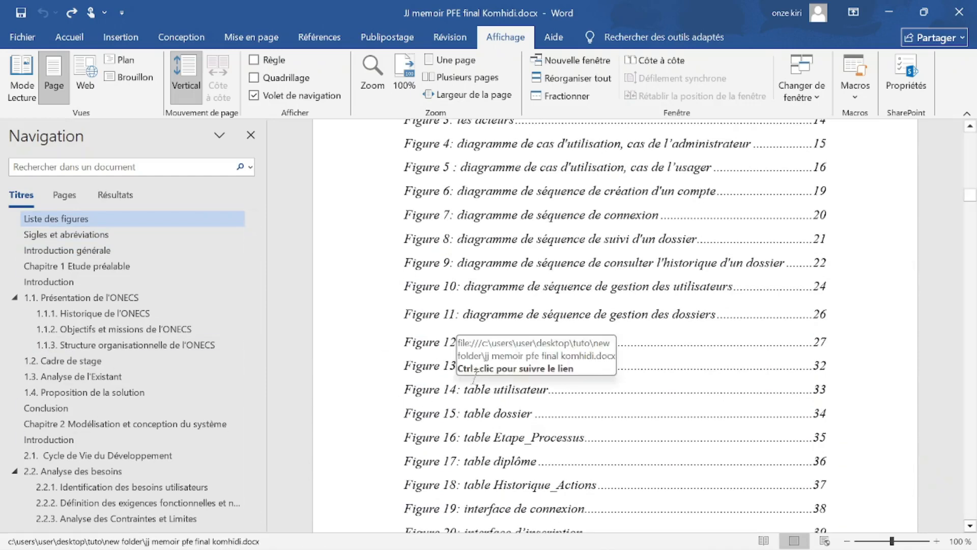
left_click(879, 2)
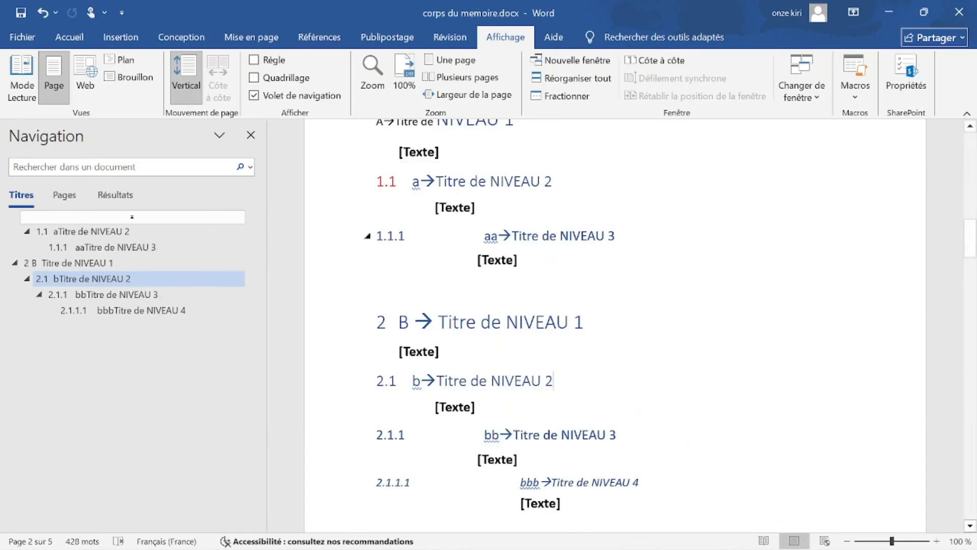
Minimize Word and launch formater.docx from Desktop\tuto\New folder in File Explorer.
left_click(889, 11)
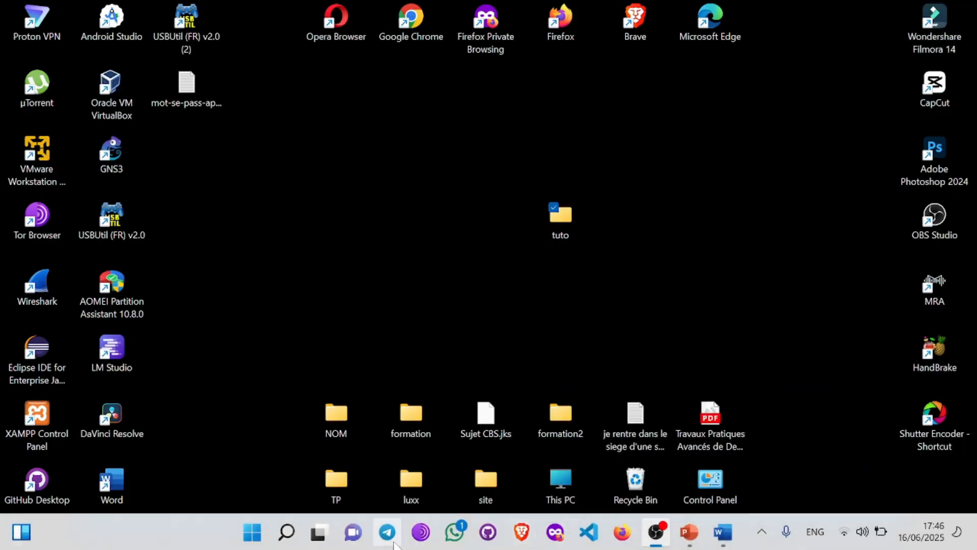
key("super+e")
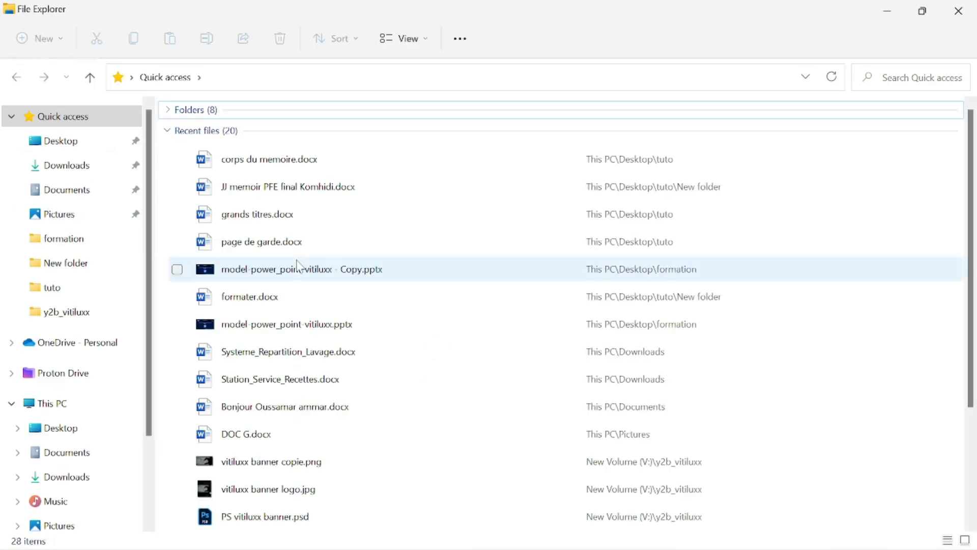
left_click(97, 427)
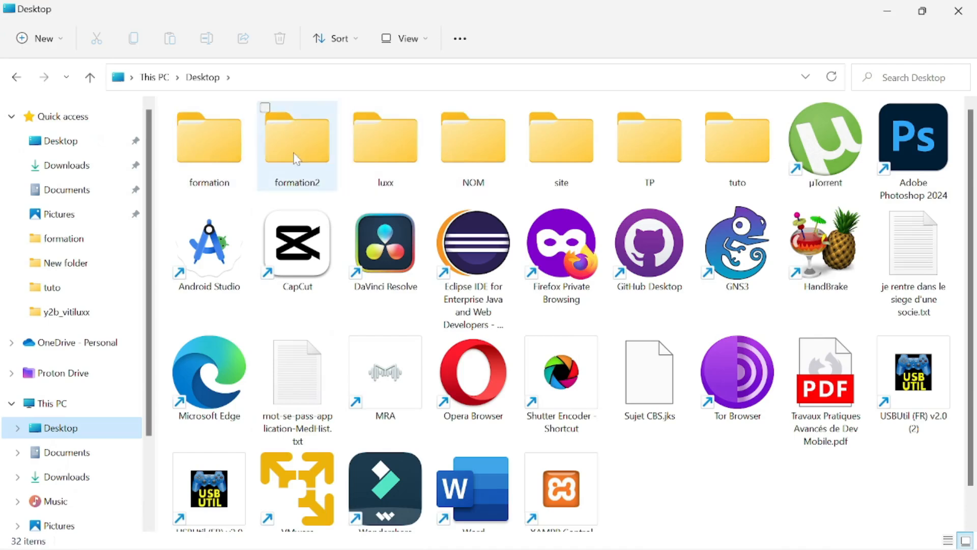
left_click(735, 151)
double_click(735, 151)
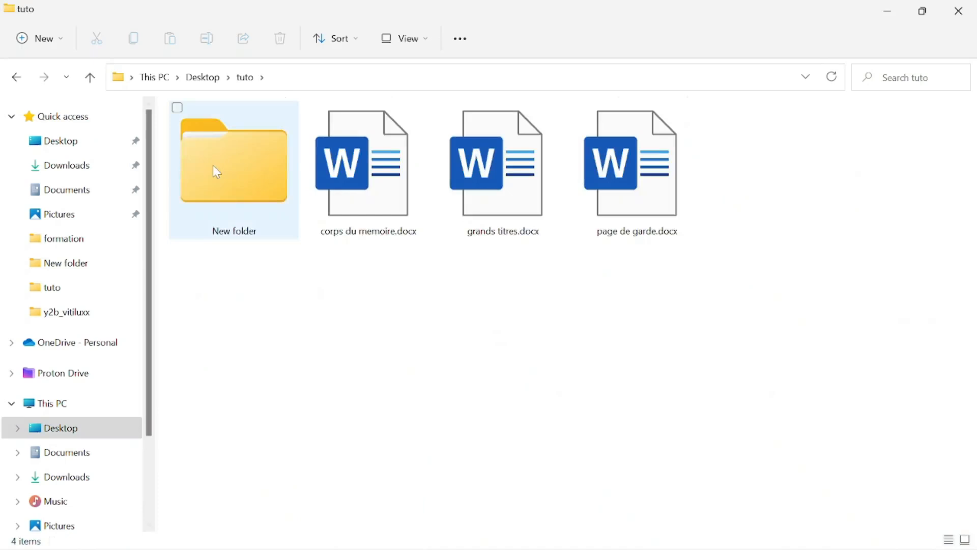
double_click(217, 172)
double_click(251, 137)
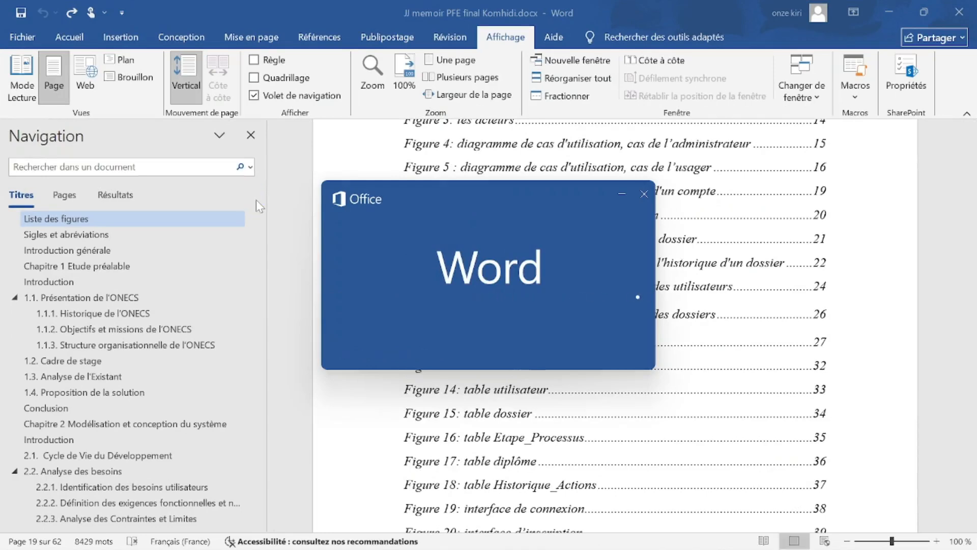
Leave Protected View on formater.docx and scroll down to the Dédicace text on page 2.
scroll(606, 188, "down", 1)
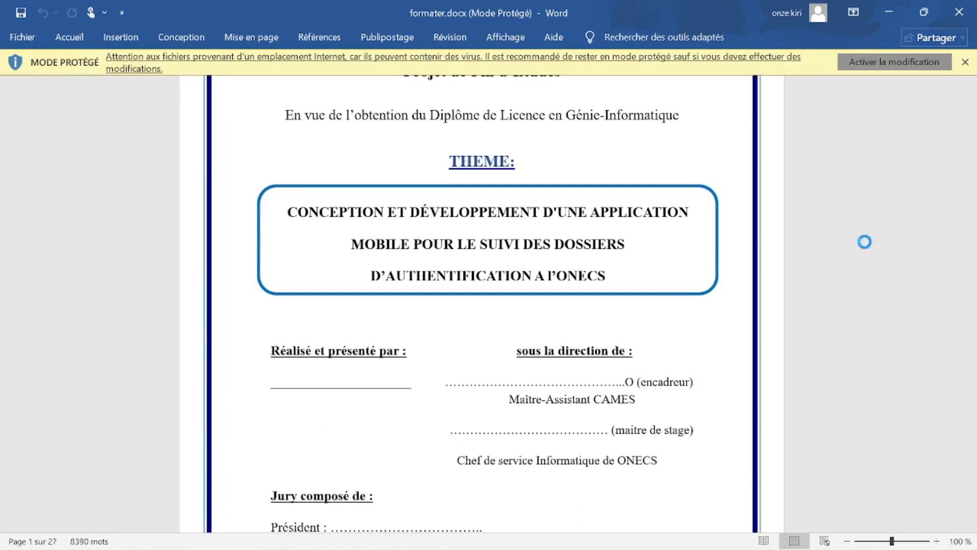
left_click(894, 62)
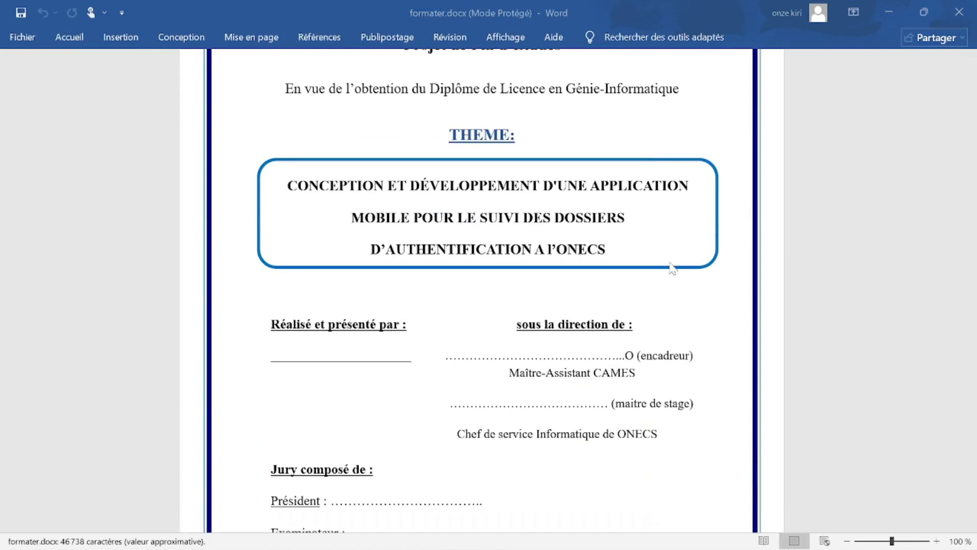
scroll(678, 283, "down", 10)
scroll(614, 326, "down", 3)
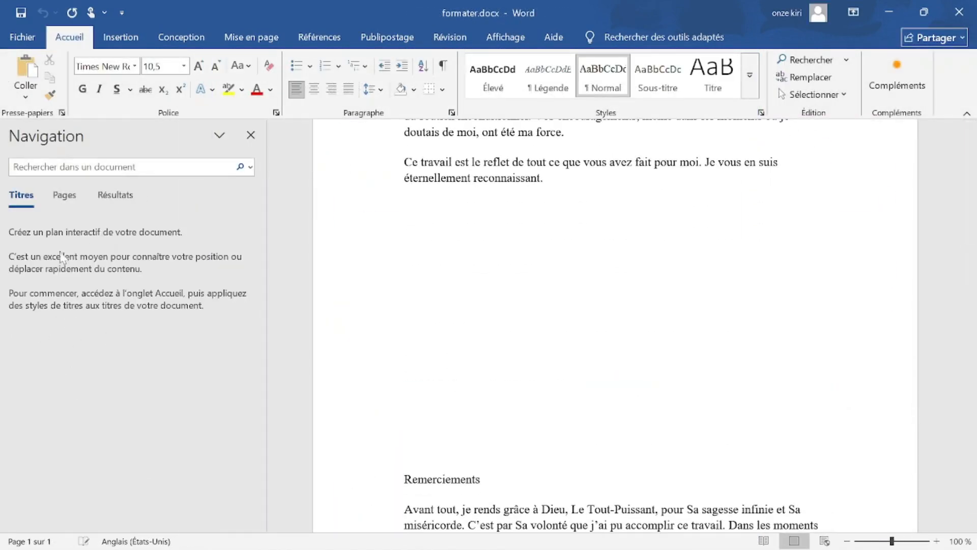
scroll(614, 326, "up", 15)
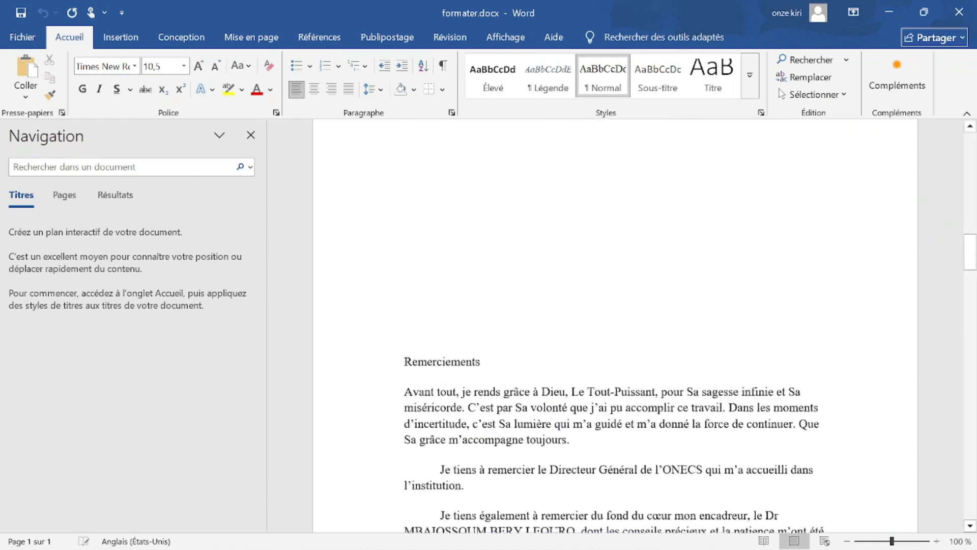
scroll(615, 326, "up", 6)
scroll(614, 326, "down", 10)
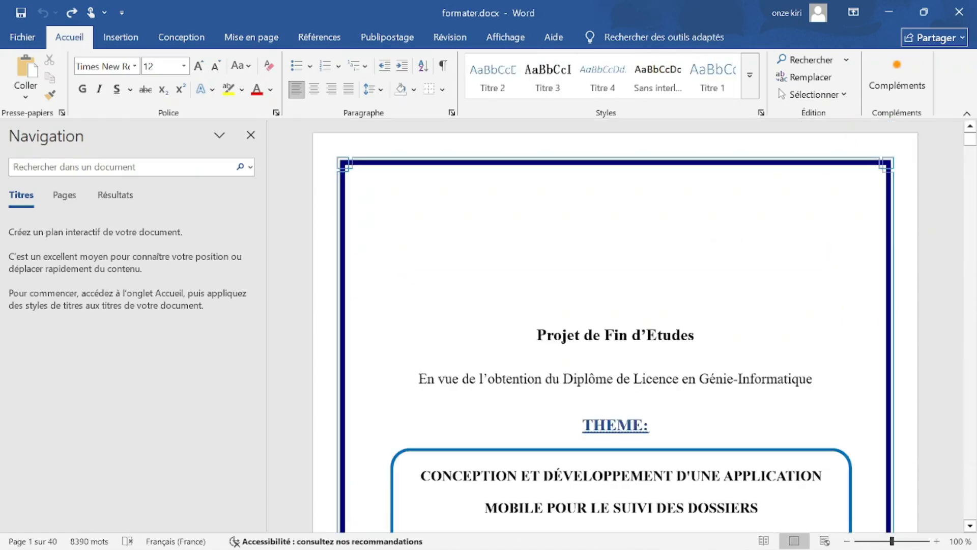
scroll(614, 326, "down", 12)
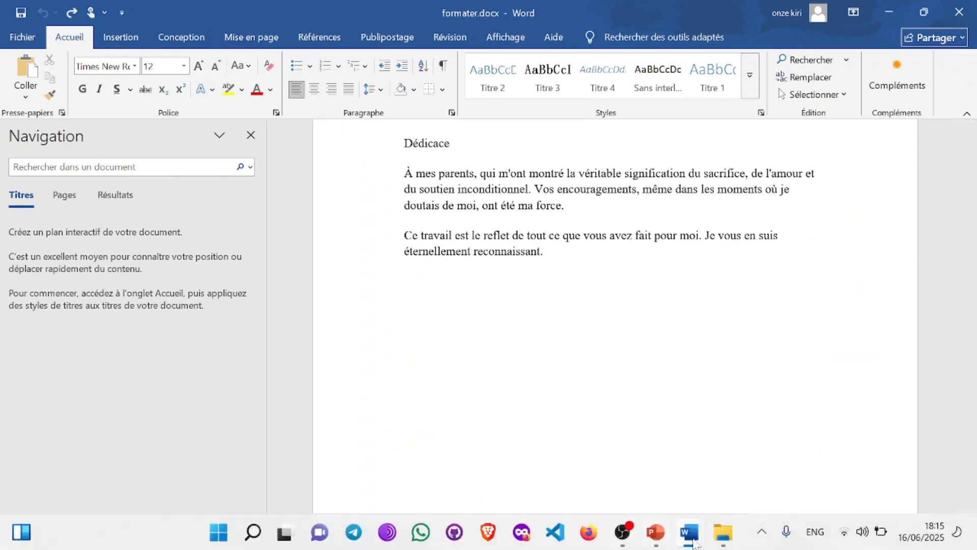
mouse_move(695, 542)
left_click(687, 448)
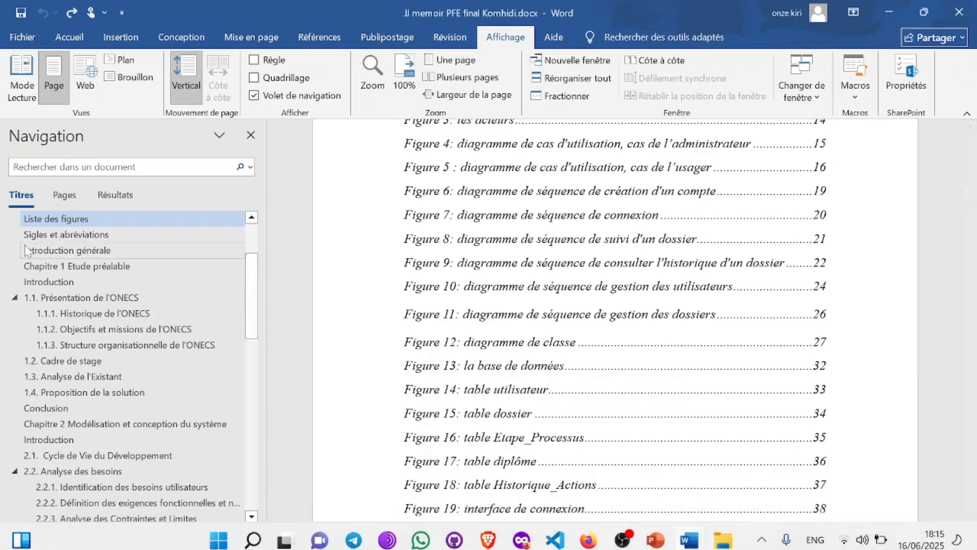
scroll(24, 245, "up", 3)
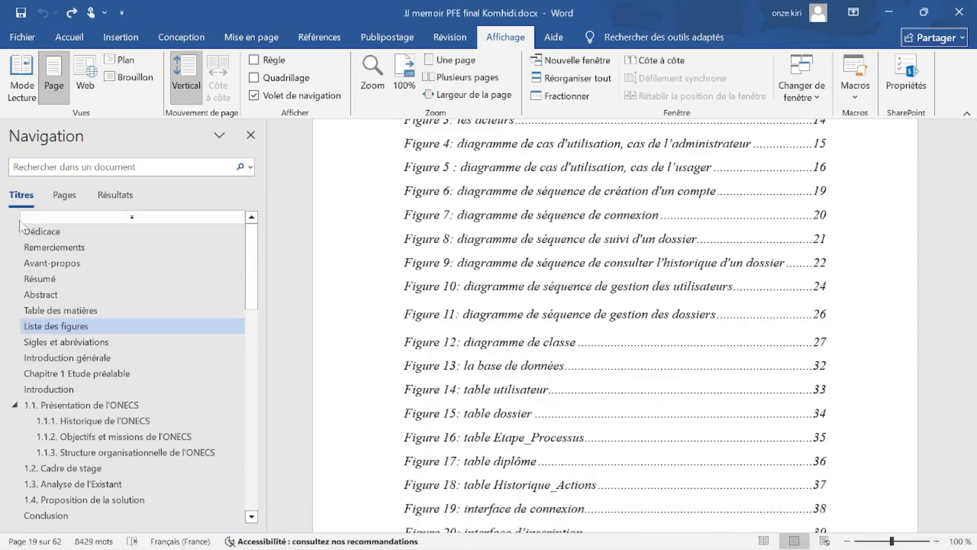
scroll(21, 300, "down", 1)
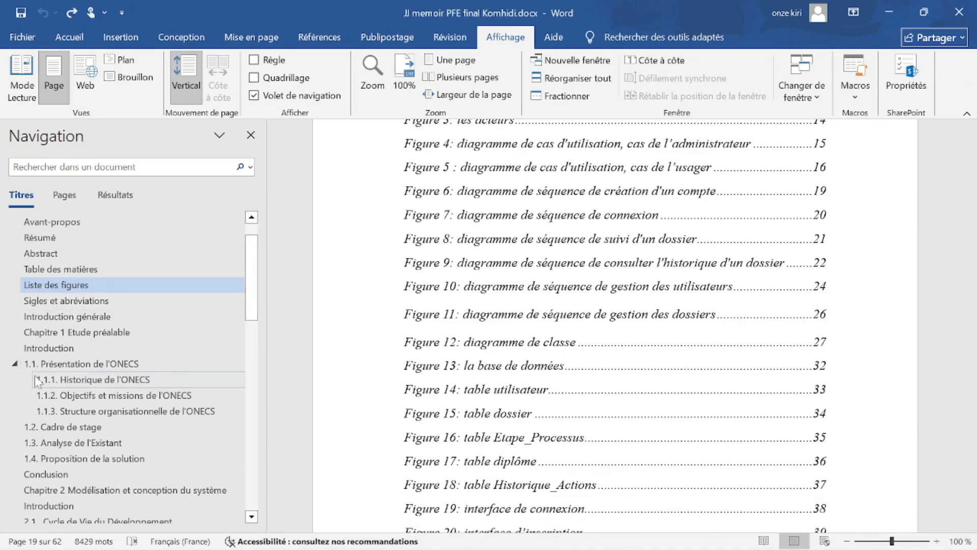
scroll(41, 378, "up", 1)
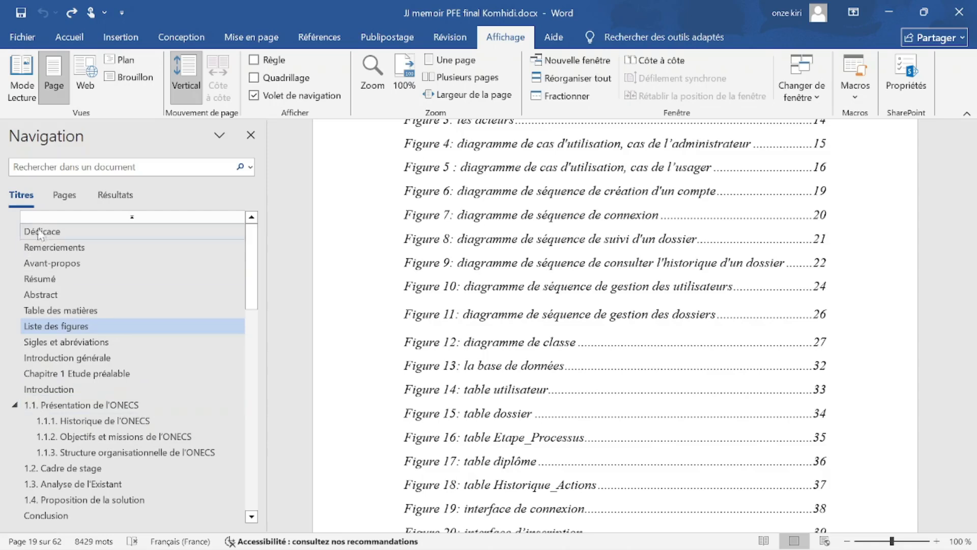
left_click(891, 8)
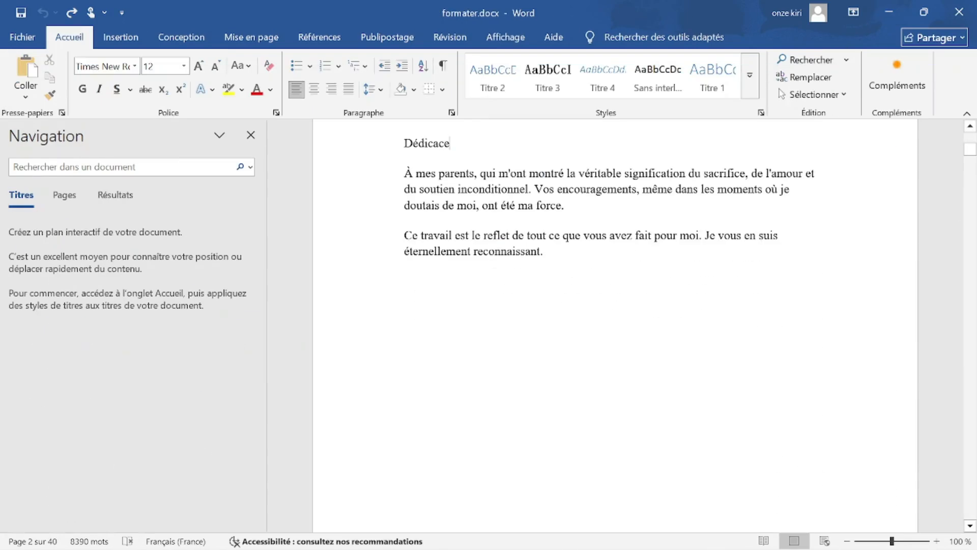
mouse_move(782, 537)
mouse_move(687, 535)
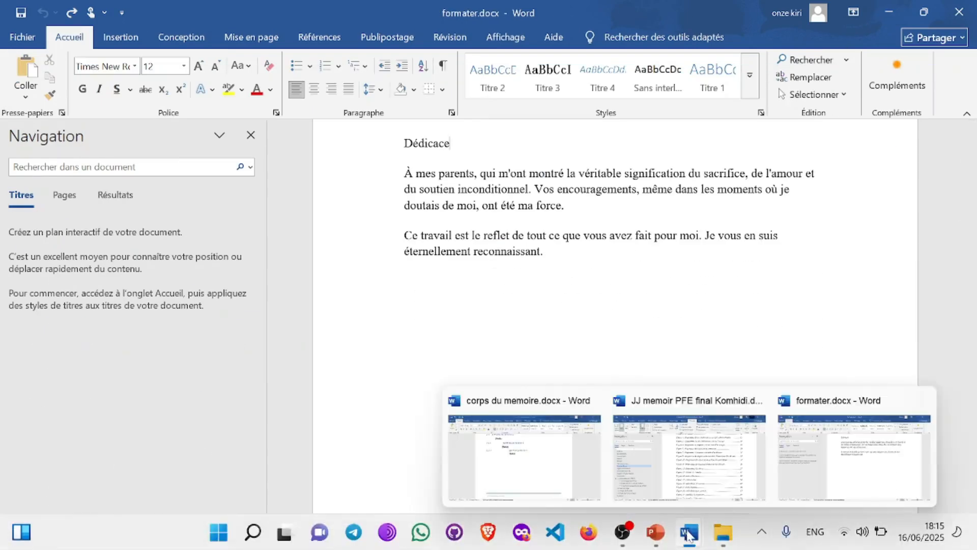
left_click(703, 448)
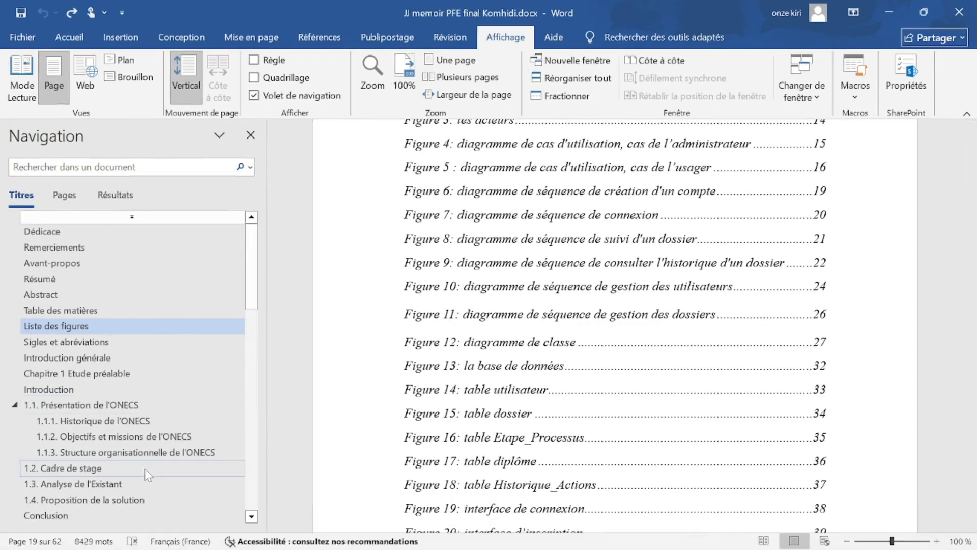
left_click(896, 9)
scroll(481, 195, "up", 2)
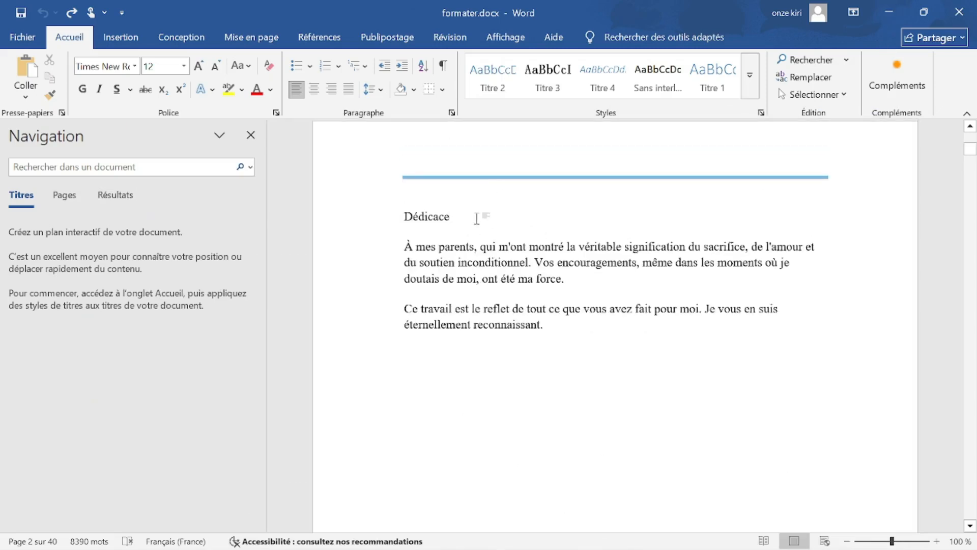
Apply the Titre 1 style to the Dédicace and Remerciements titles.
left_click_drag(477, 218, 433, 218)
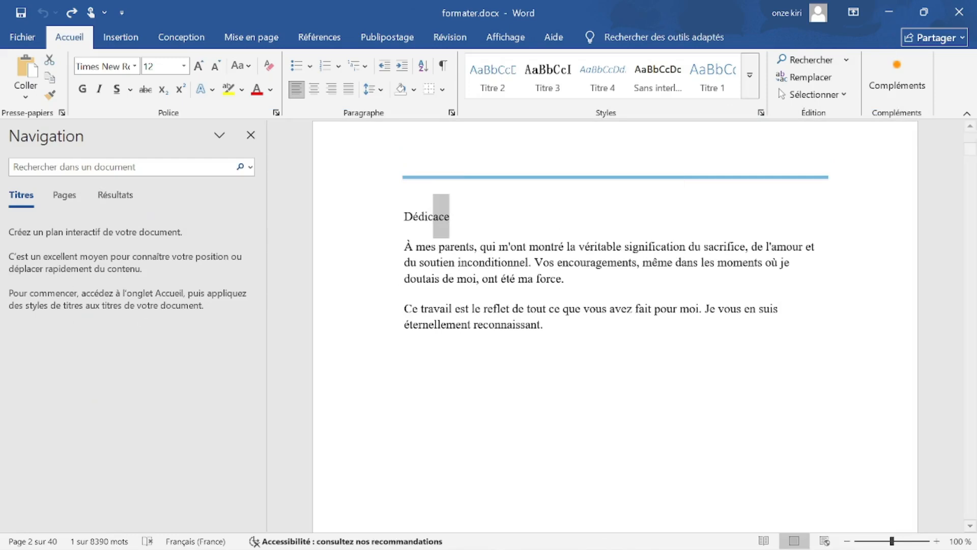
left_click(524, 216)
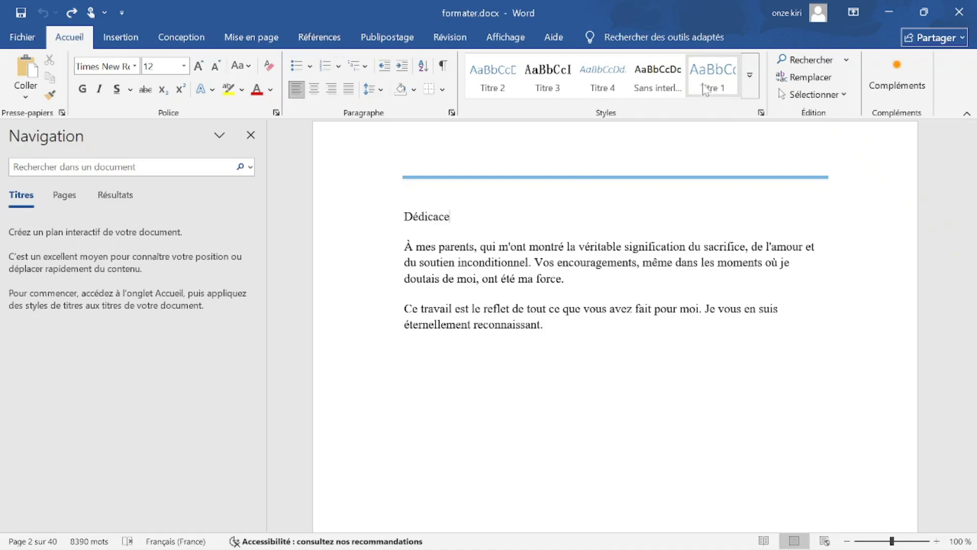
left_click(717, 86)
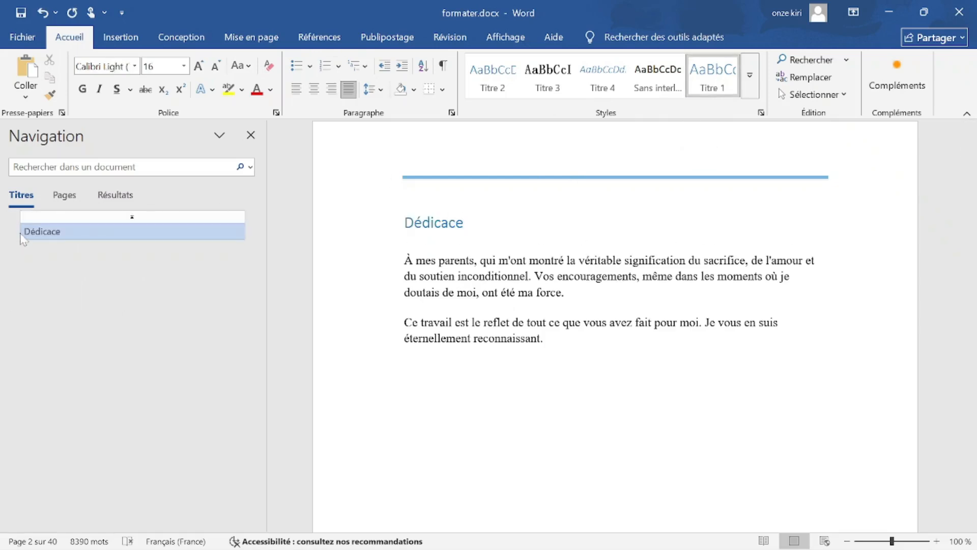
scroll(327, 217, "down", 5)
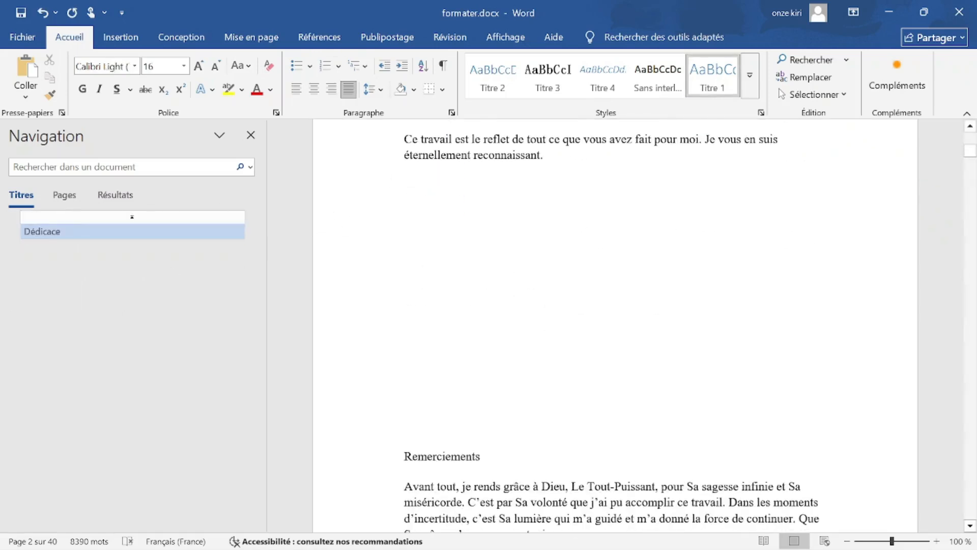
scroll(614, 326, "down", 4)
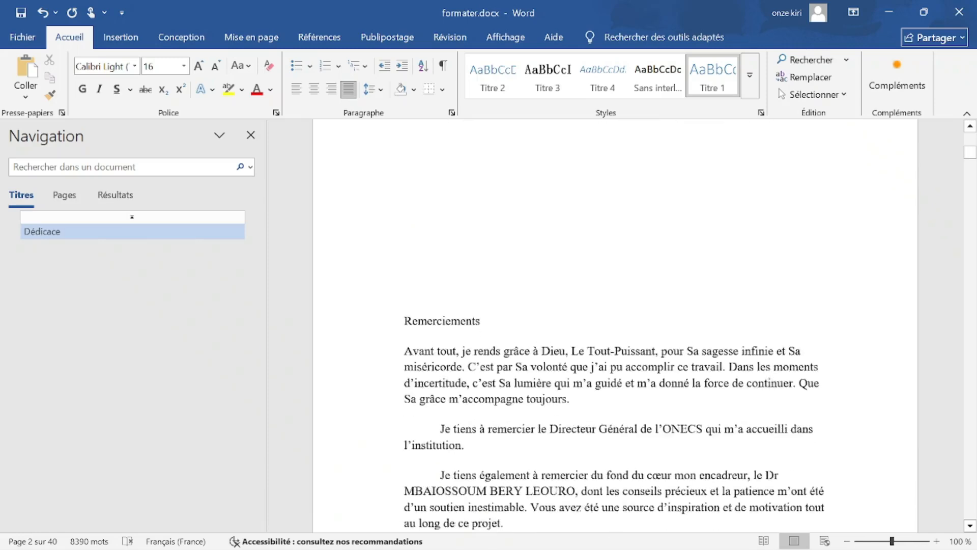
left_click(442, 310)
left_click(712, 84)
Make Résumé, Abstract, Table des matières and Liste des figures Titre 1 headings.
scroll(614, 326, "down", 20)
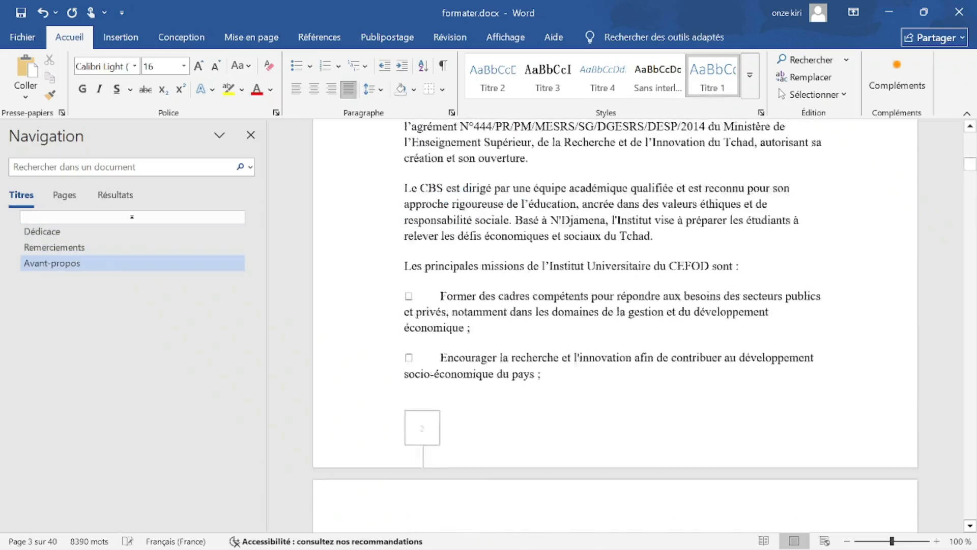
scroll(614, 326, "down", 20)
left_click(427, 260)
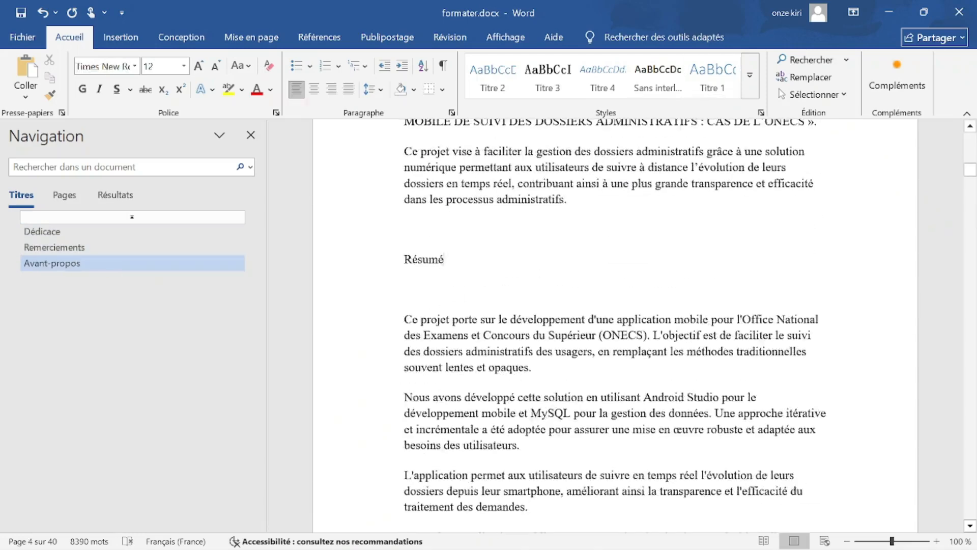
left_click(713, 76)
left_click(428, 229)
left_click(712, 76)
left_click(450, 244)
left_click(712, 77)
scroll(615, 326, "down", 20)
scroll(615, 326, "down", 20)
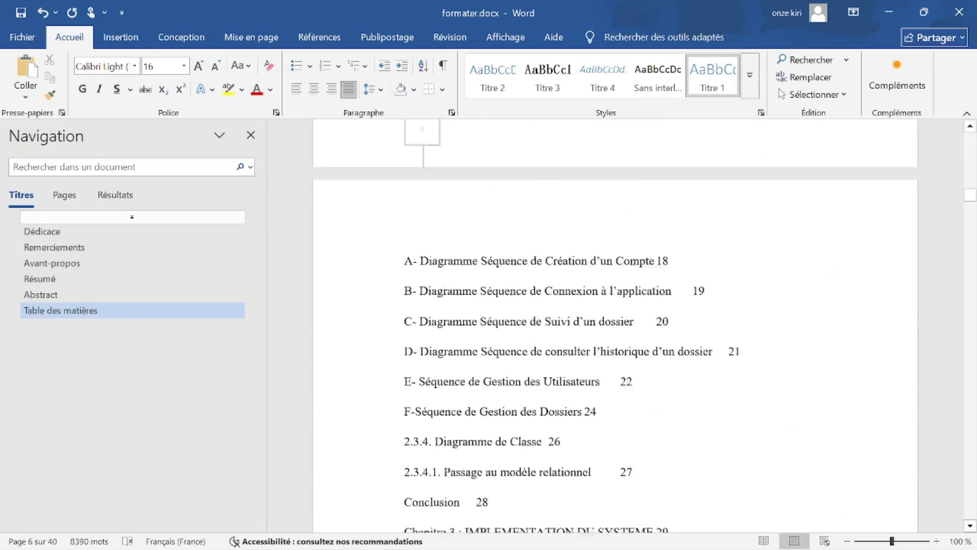
left_click(450, 262)
left_click(713, 76)
Make Sigles et abréviations, Introduction générale and Chapitre 1 Etude préalable Titre 1 headings.
scroll(614, 326, "down", 11)
scroll(614, 326, "down", 10)
left_click(449, 310)
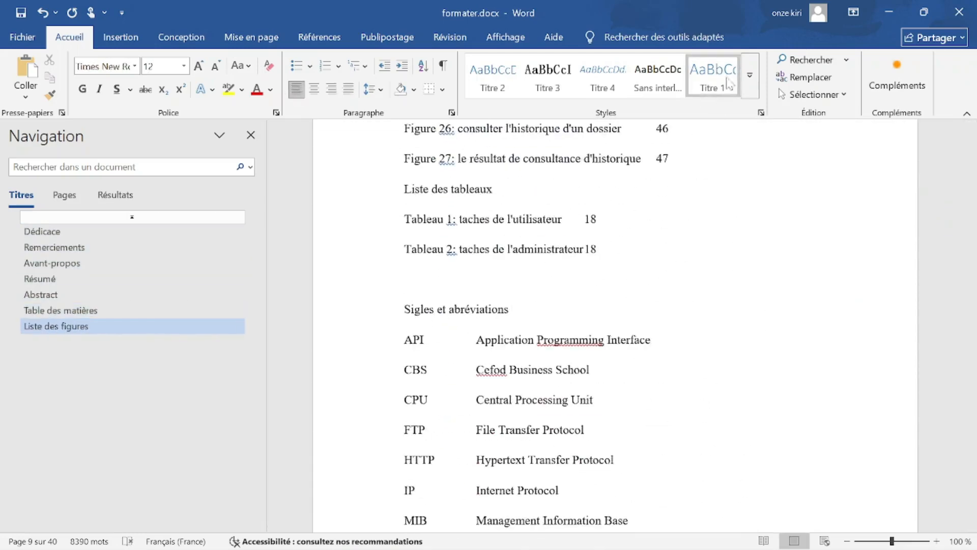
left_click(713, 76)
scroll(615, 326, "down", 19)
left_click(449, 225)
left_click(712, 76)
scroll(615, 325, "down", 14)
scroll(635, 242, "down", 8)
left_click(559, 472)
left_click(712, 76)
Apply the Titre 1 style to Chapter 1's Introduction title.
scroll(635, 242, "down", 8)
scroll(634, 242, "up", 2)
mouse_move(687, 541)
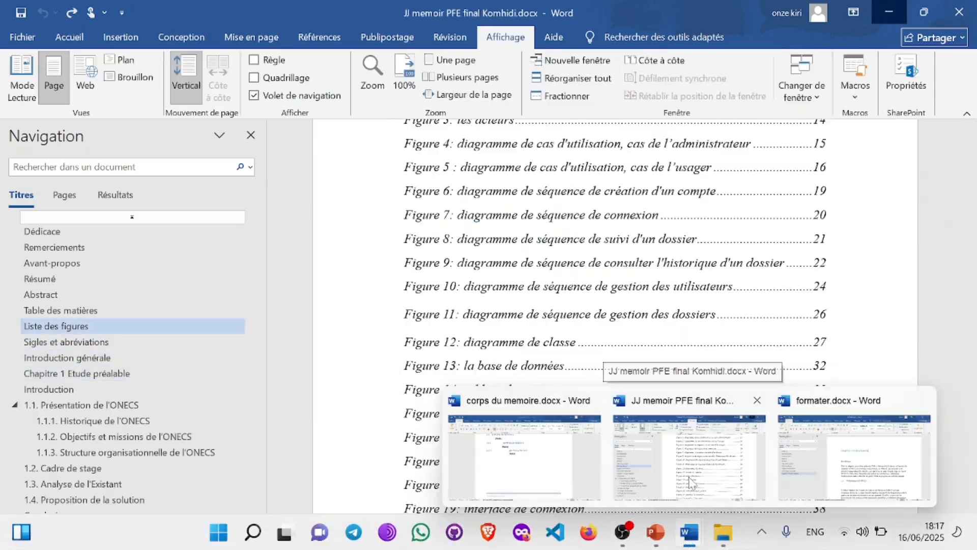
left_click(471, 296)
left_click(713, 76)
Delete the typed '1.1.' before Présentation de l'ONECS and select that heading line.
scroll(615, 325, "down", 3)
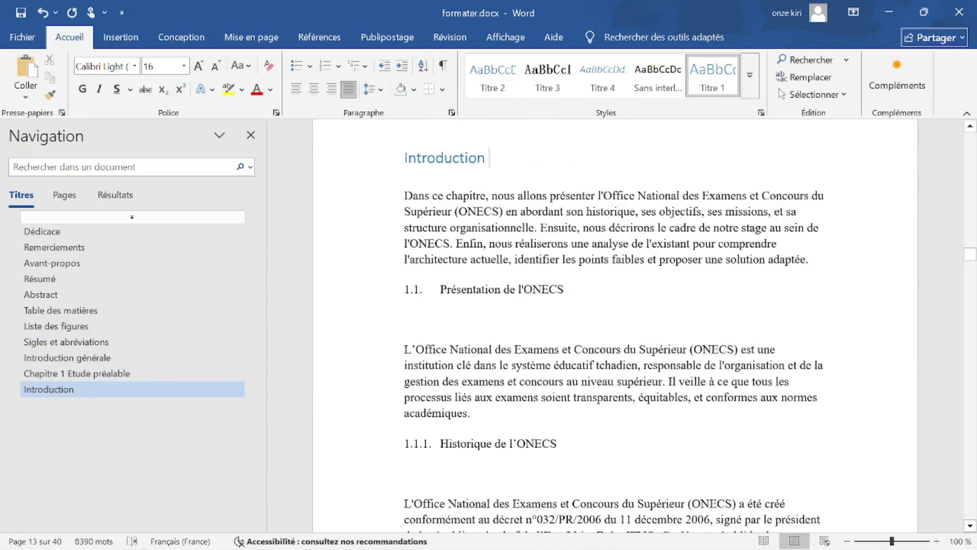
left_click(504, 289)
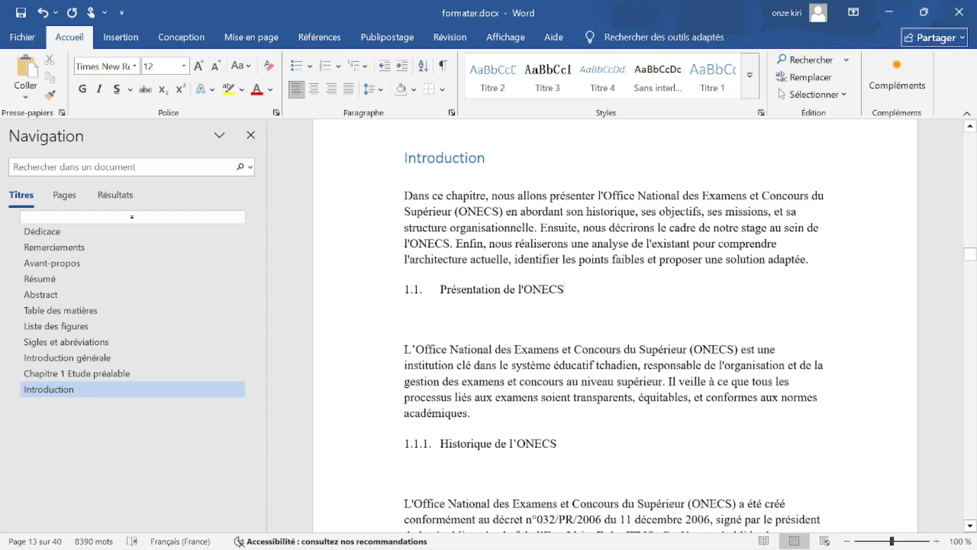
left_click_drag(440, 290, 405, 294)
key("BackSpace")
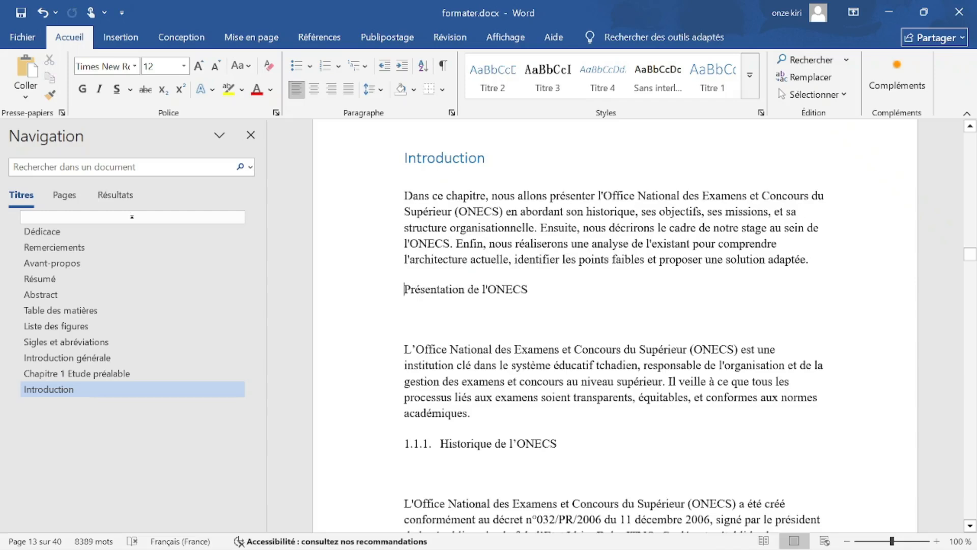
key("shift+Down")
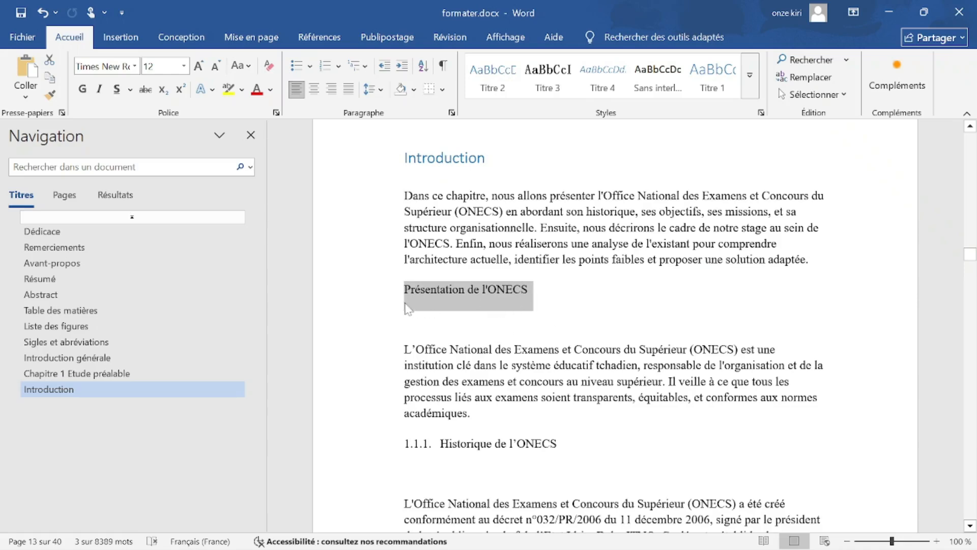
left_click(749, 74)
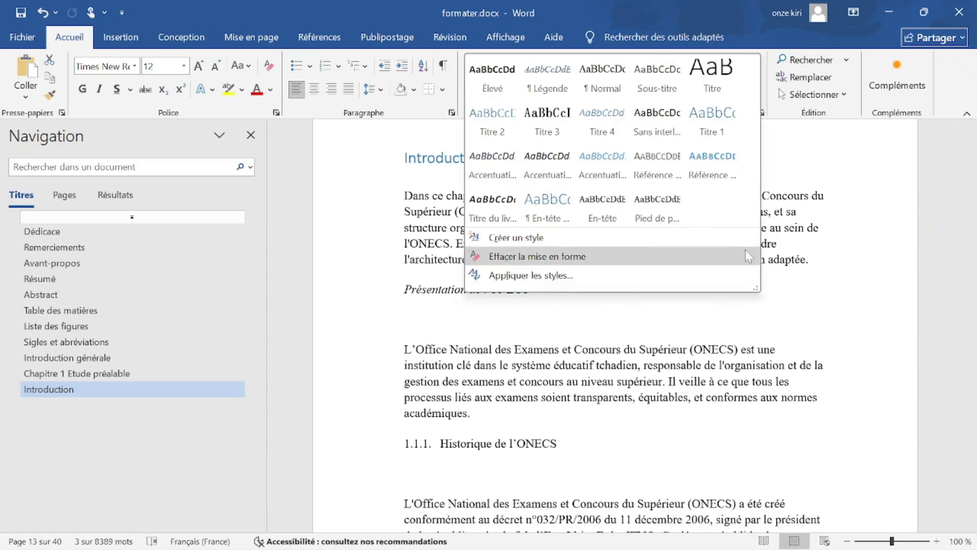
Undo a trial Titre 2, then apply the multilevel list linked to headings Titre 1–9.
left_click(497, 131)
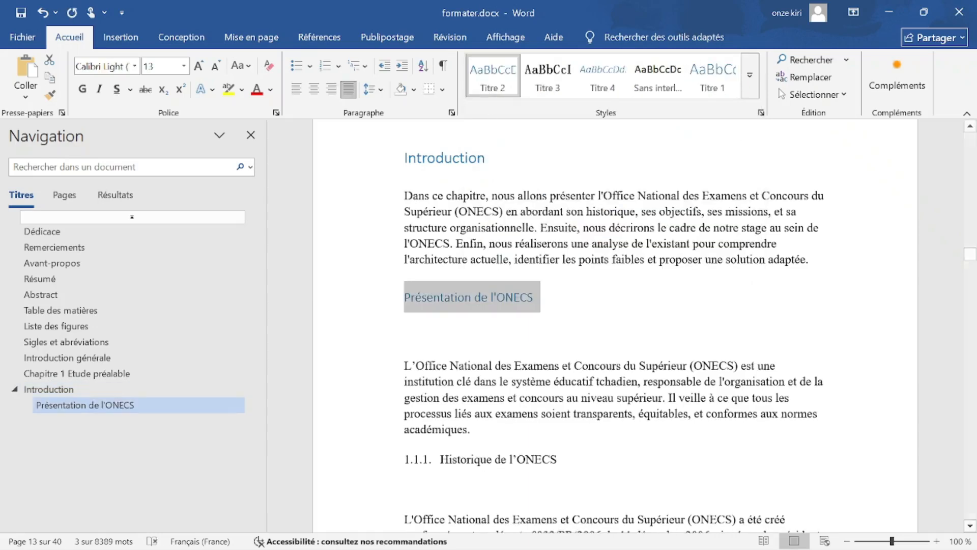
key("ctrl+z")
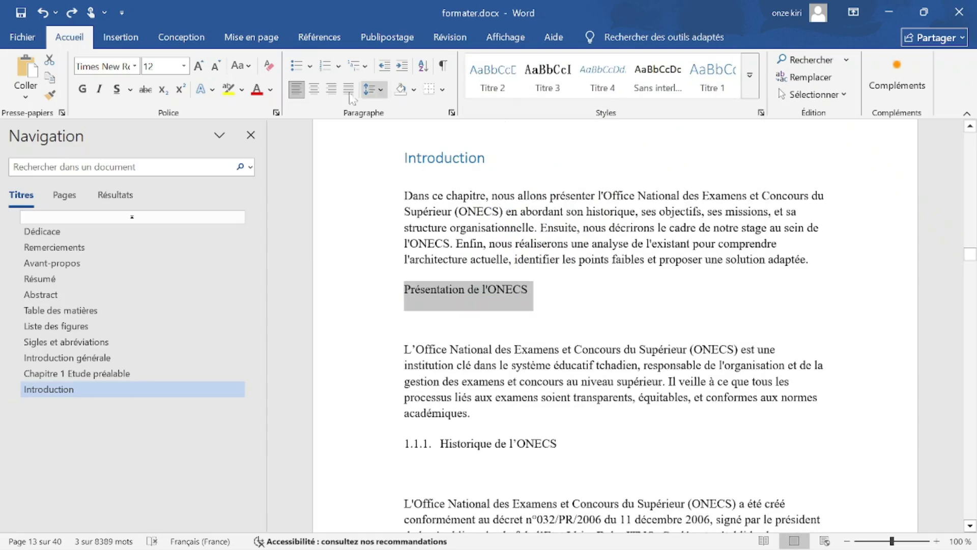
left_click(366, 66)
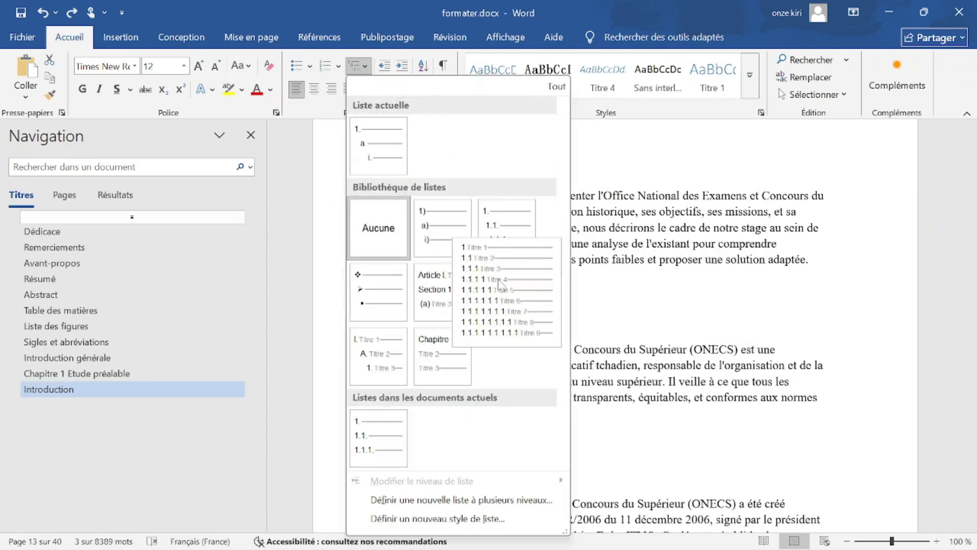
left_click(511, 298)
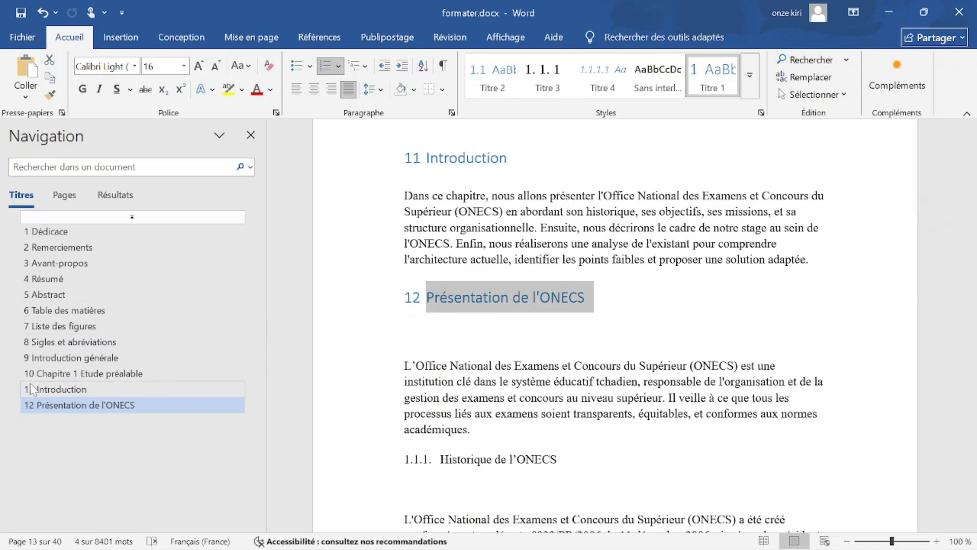
Select the Chapitre 1, Introduction générale and Sigles et abréviations headings via the Navigation pane.
scroll(611, 326, "up", 3)
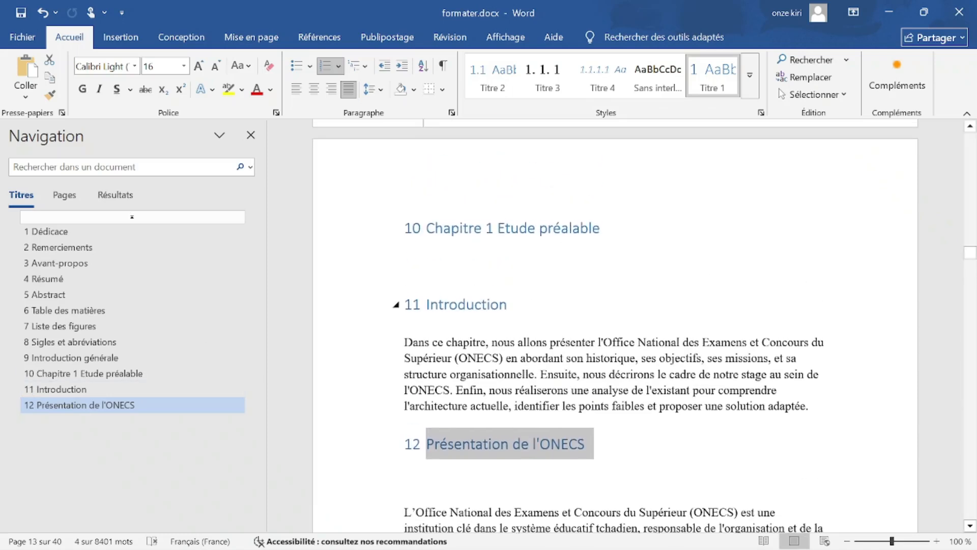
left_click(377, 306)
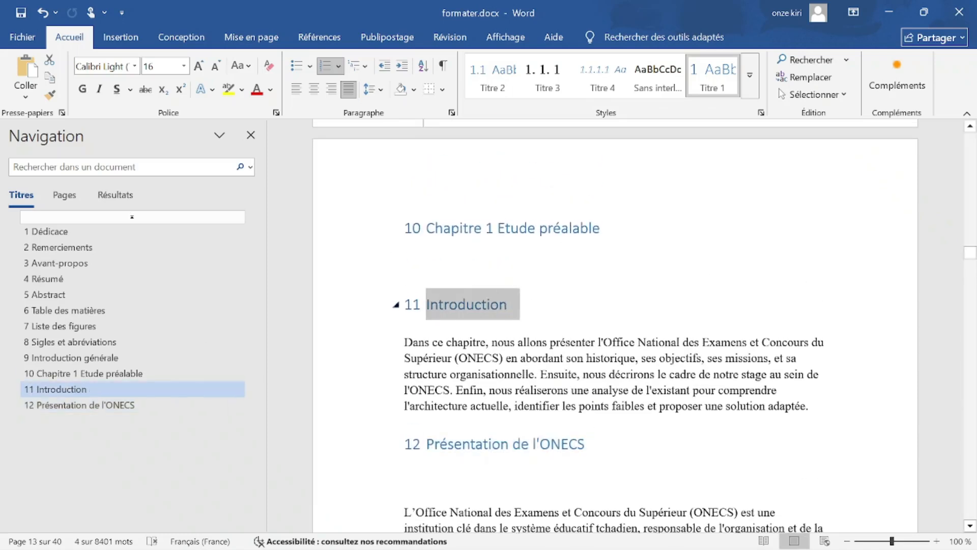
key("shift+Up")
scroll(571, 298, "down", 1, "ctrl")
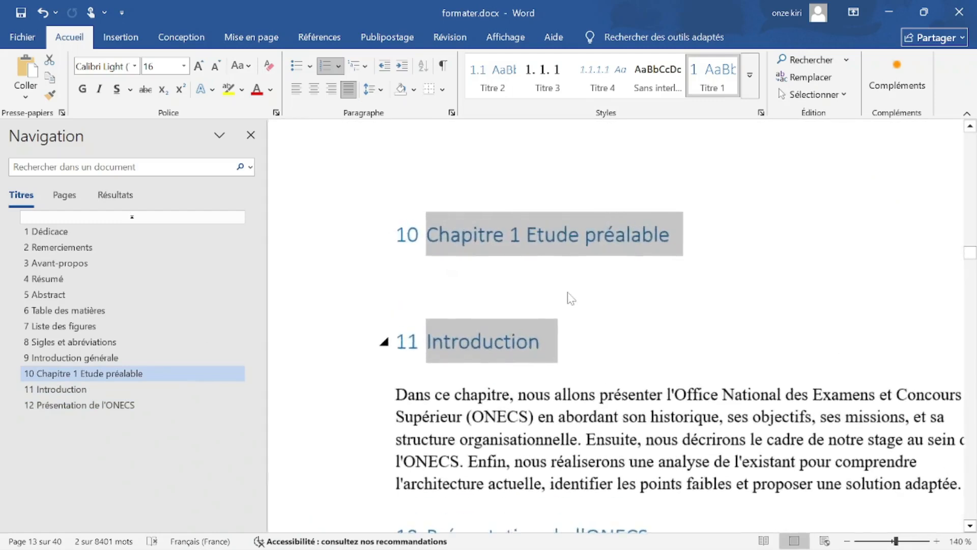
scroll(635, 277, "up", 15)
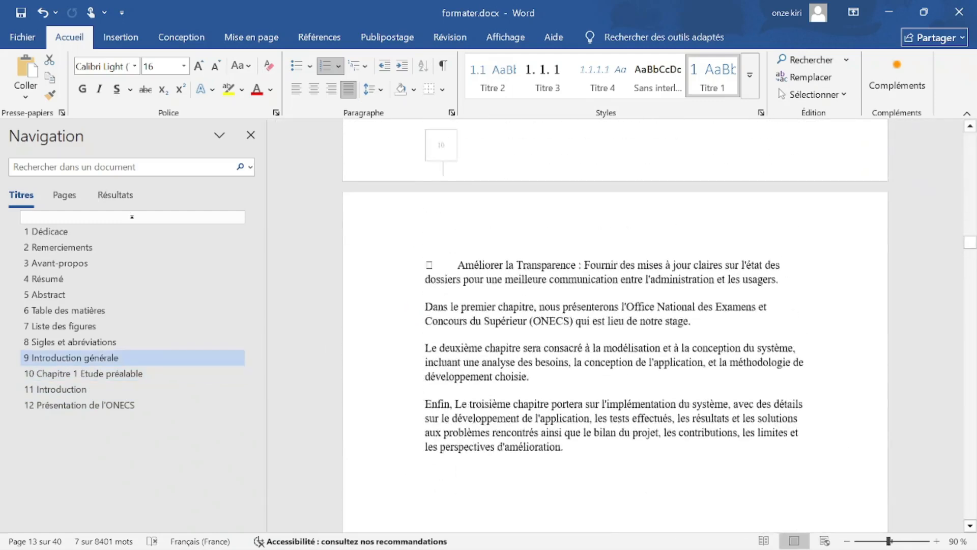
left_click(89, 357)
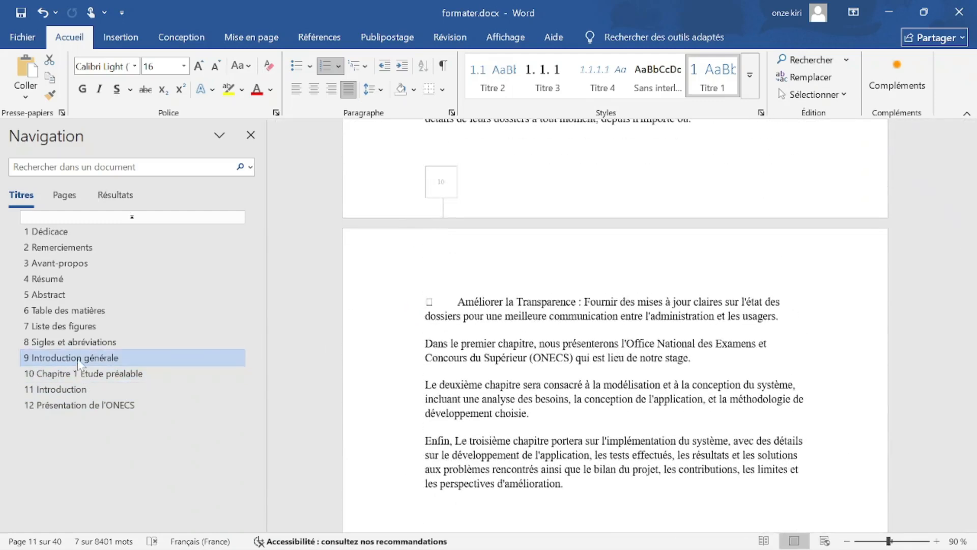
left_click_drag(581, 137, 447, 138)
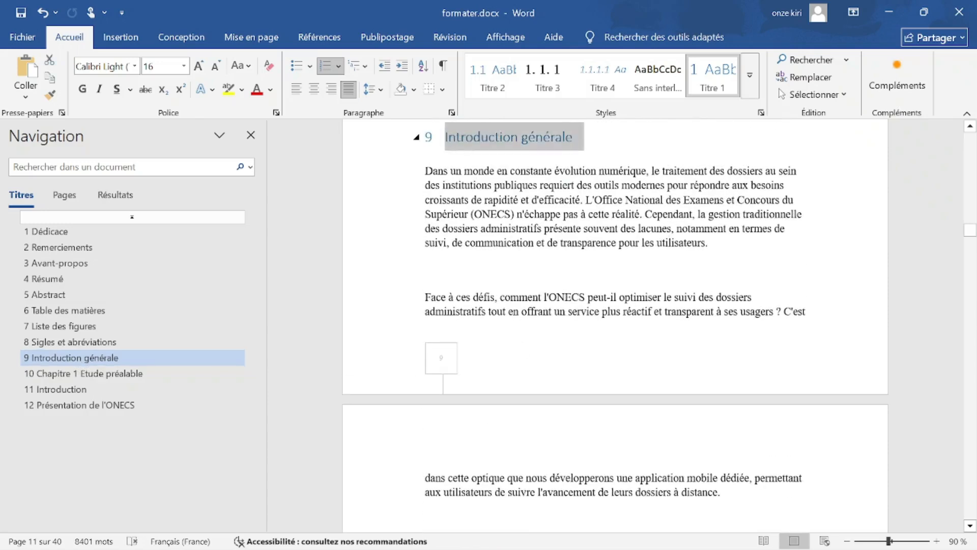
left_click(94, 342)
left_click_drag(581, 137, 443, 149)
left_click(116, 358)
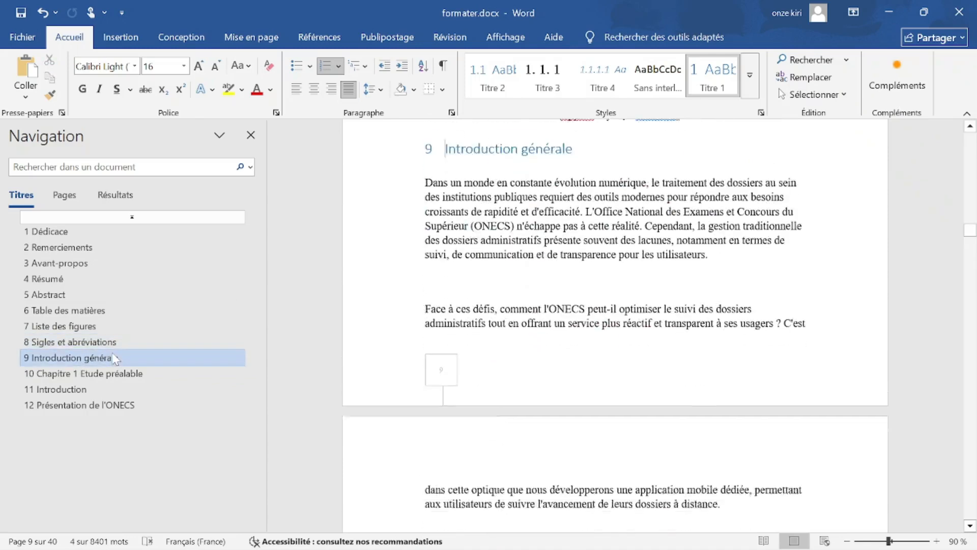
scroll(615, 305, "up", 4)
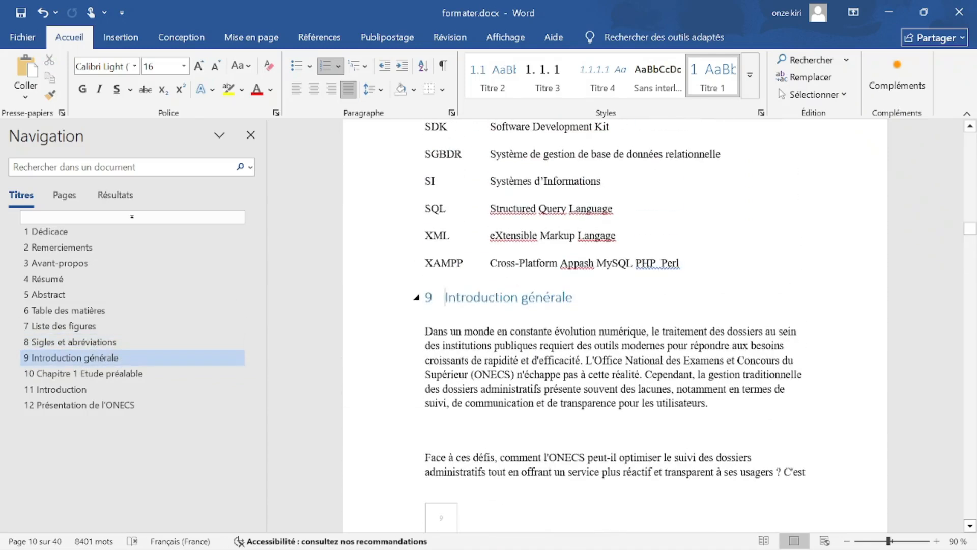
left_click_drag(582, 297, 445, 297)
scroll(622, 319, "down", 20)
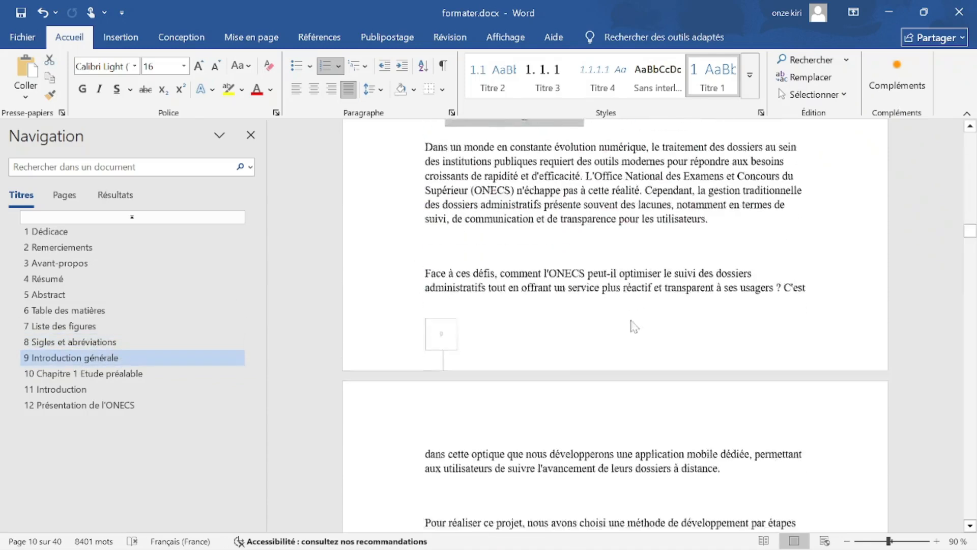
scroll(622, 319, "down", 10)
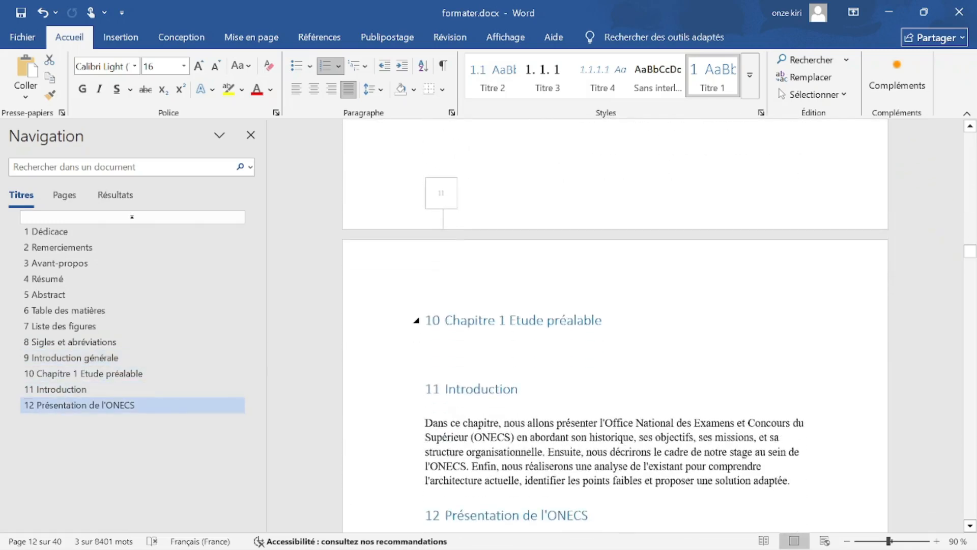
Add Abstract, Résumé, Avant-propos, Remerciements and Dédicace to the selection and turn their numbering off.
left_click_drag(603, 320, 445, 319)
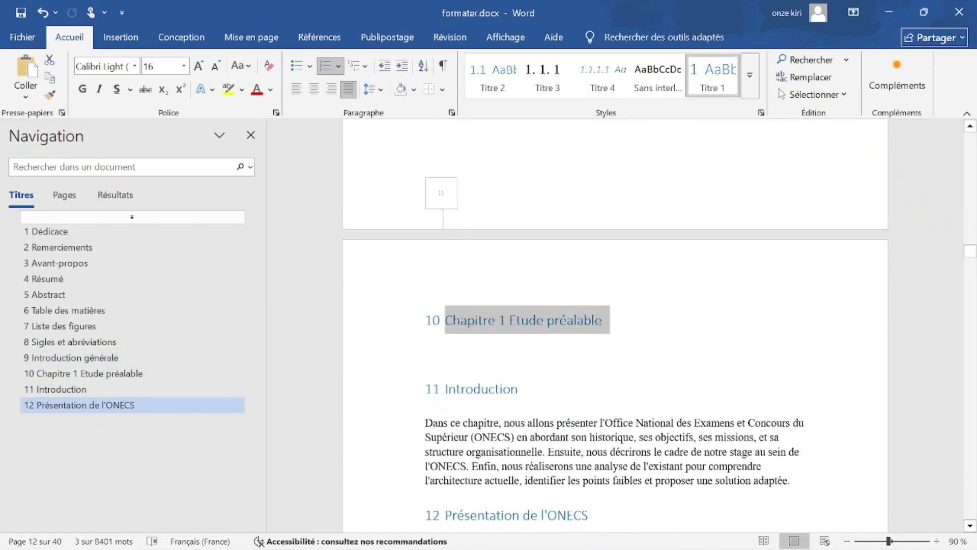
scroll(615, 326, "up", 3)
scroll(615, 326, "up", 15)
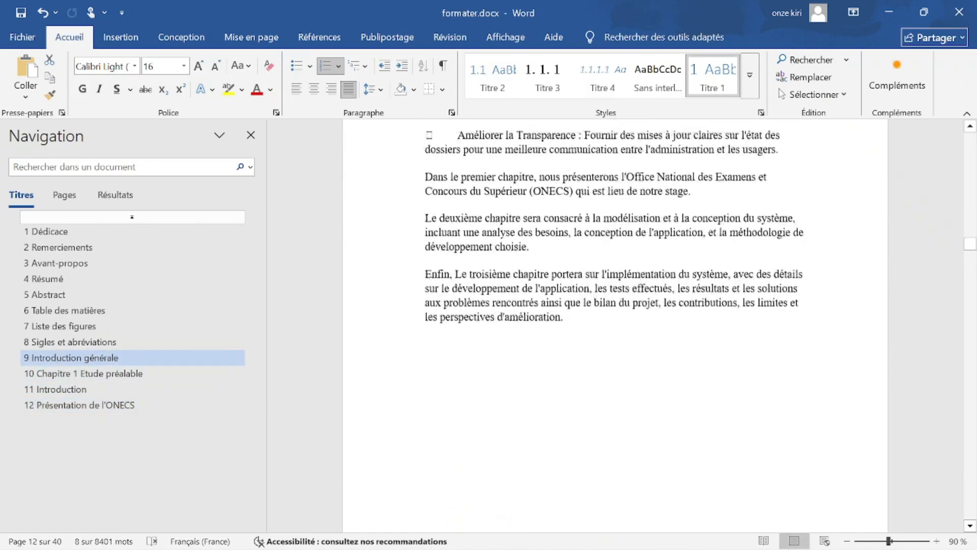
scroll(614, 326, "up", 7)
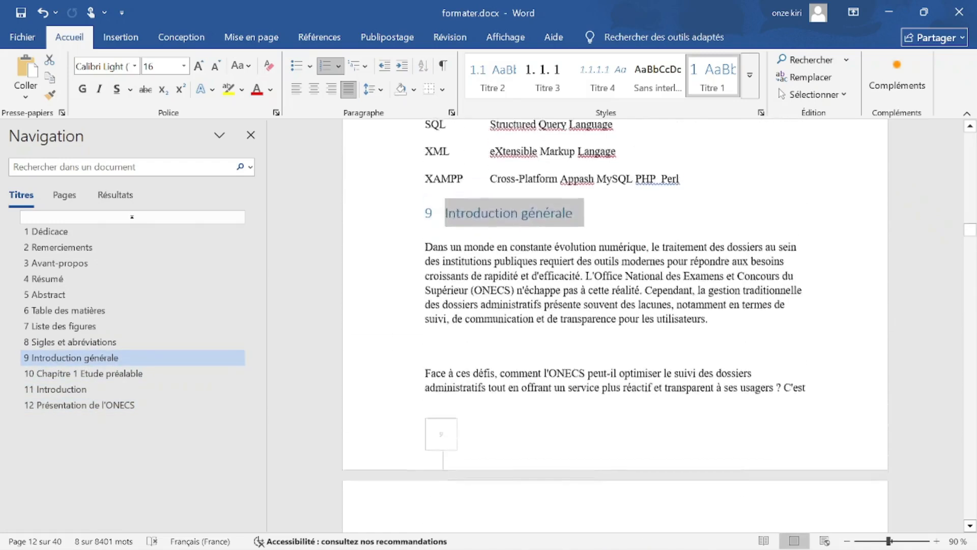
scroll(614, 326, "up", 15)
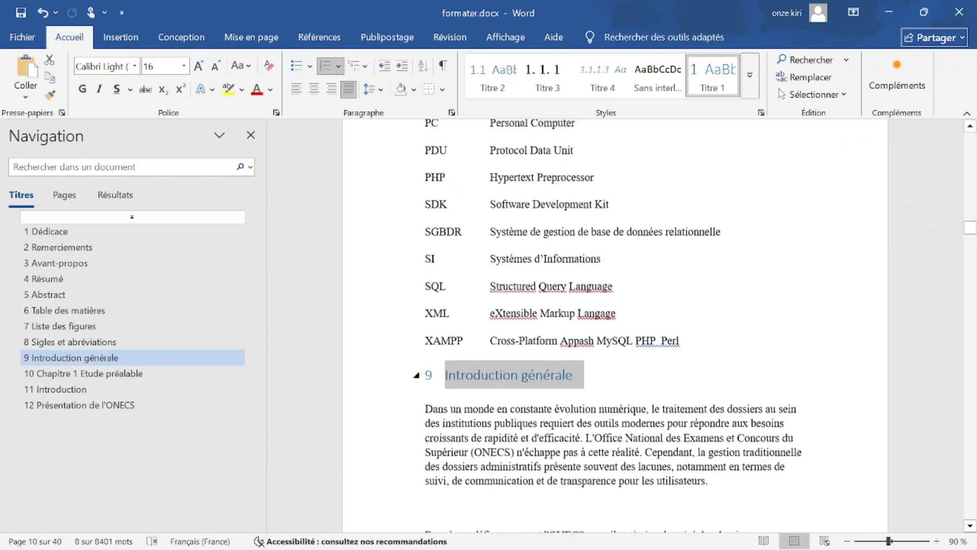
scroll(614, 325, "up", 10)
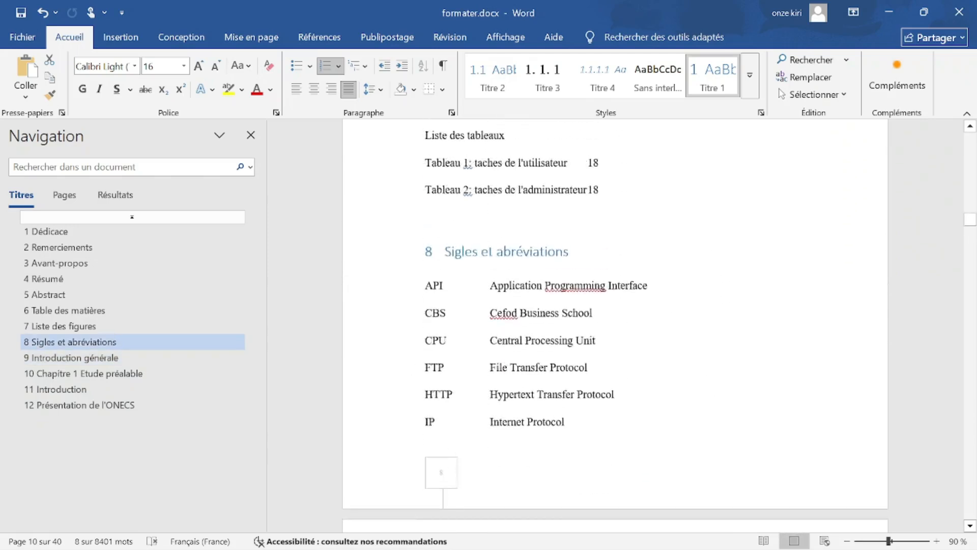
scroll(614, 326, "down", 2)
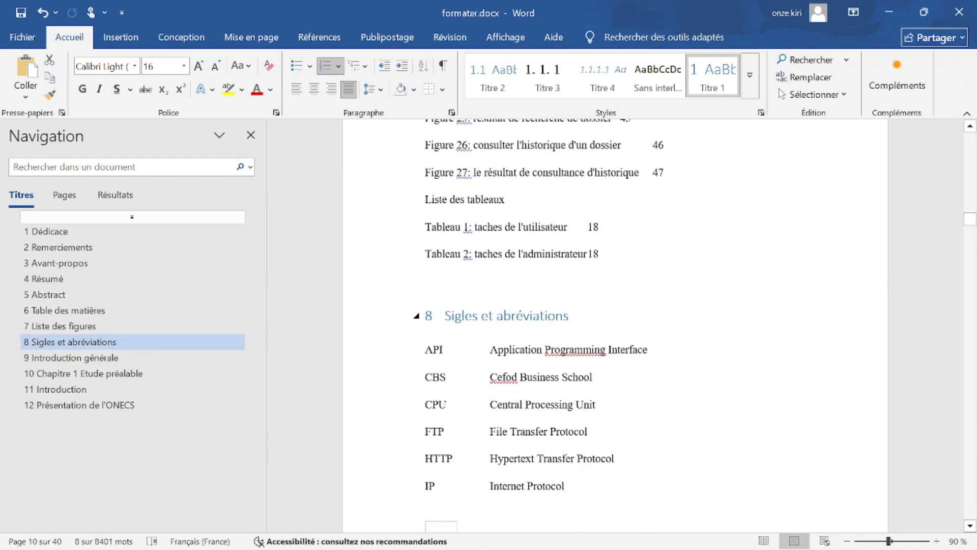
scroll(615, 326, "up", 12)
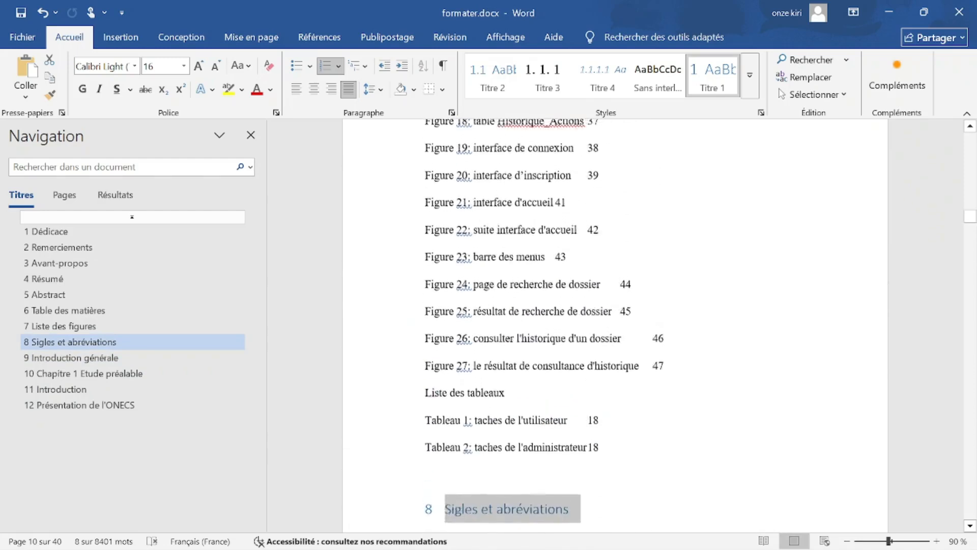
scroll(615, 326, "up", 8)
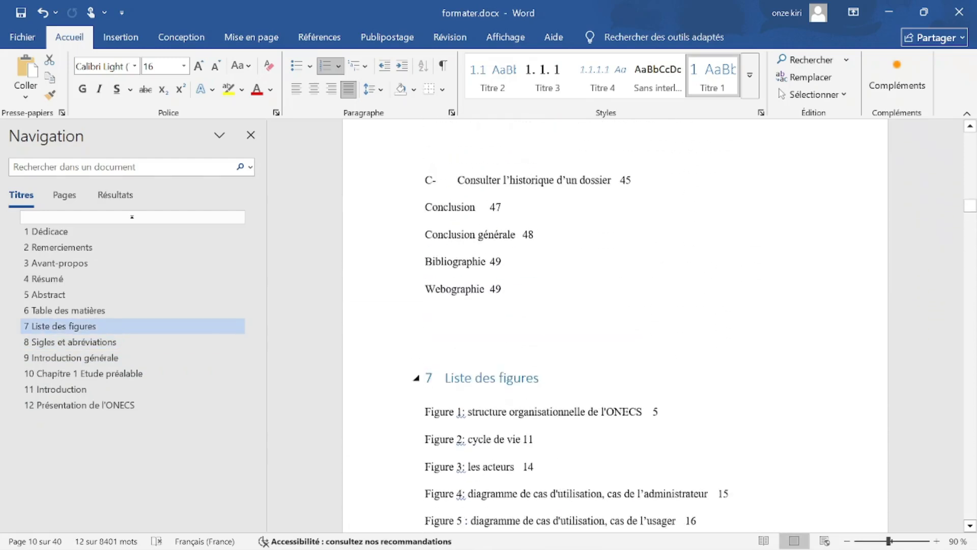
scroll(467, 400, "up", 15)
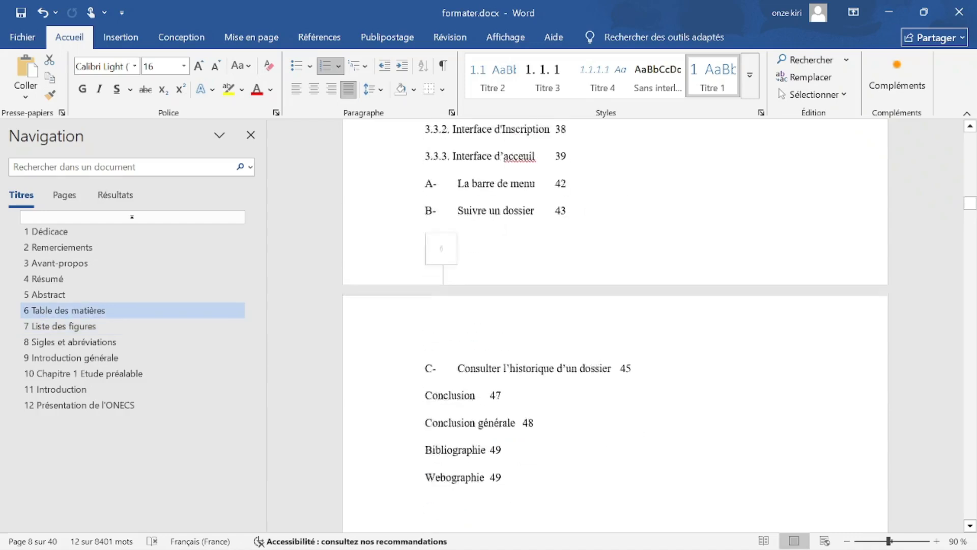
scroll(615, 325, "up", 15)
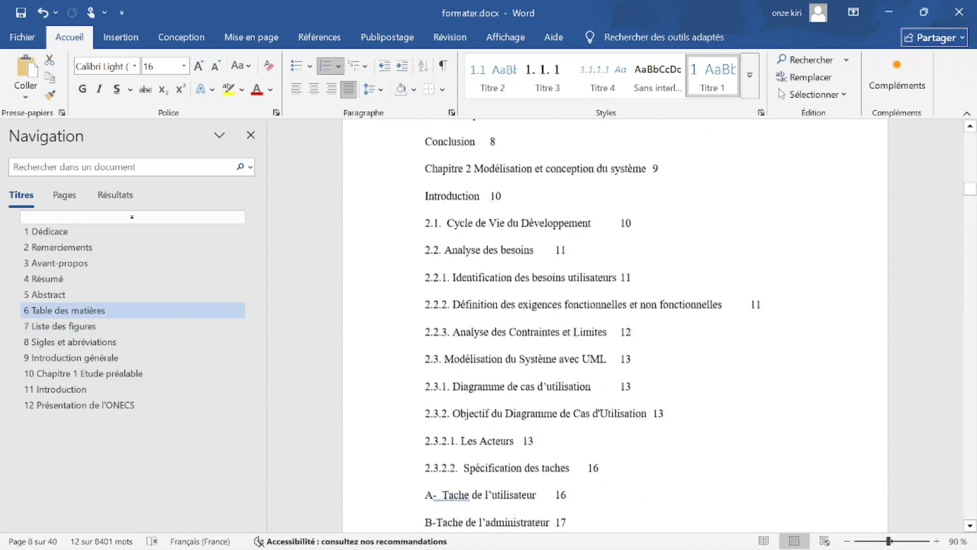
scroll(615, 326, "up", 1)
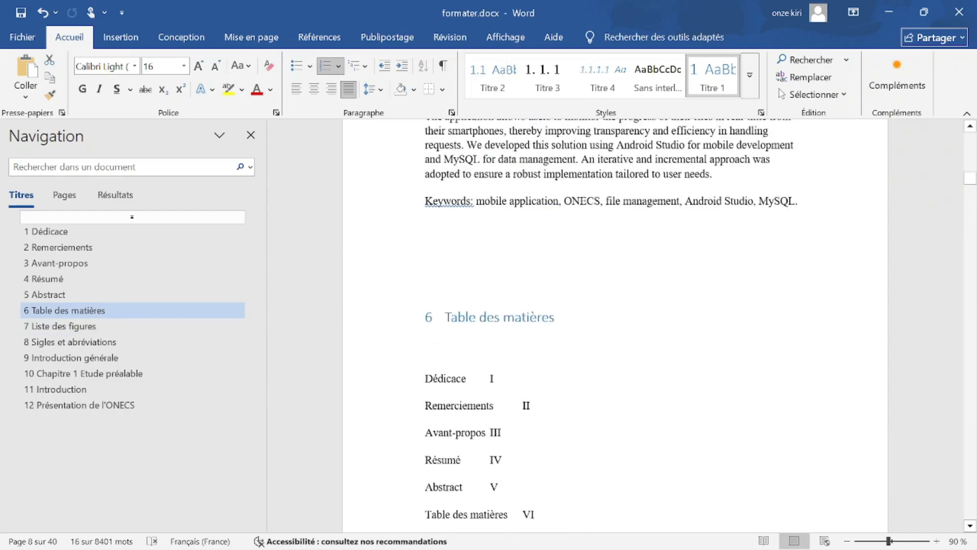
scroll(577, 382, "up", 15)
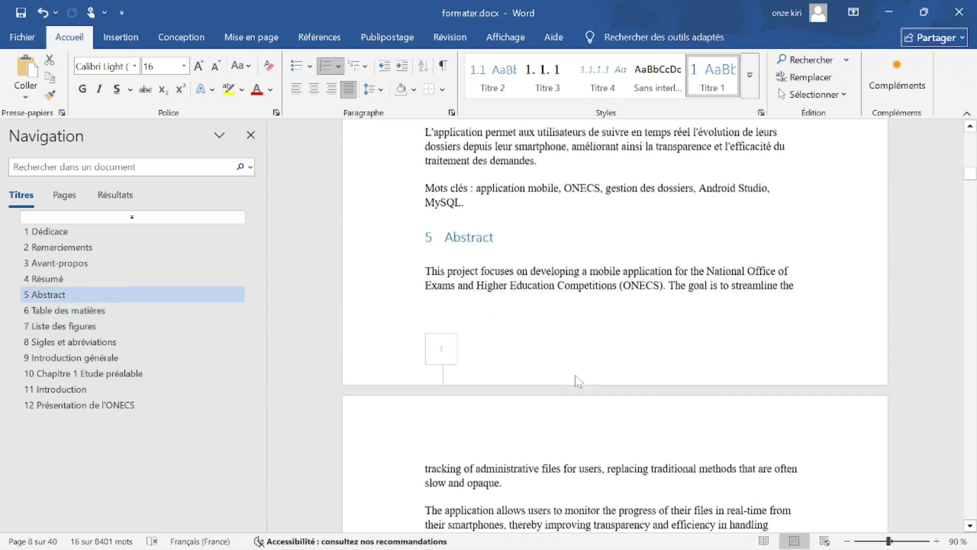
mouse_move(497, 421)
left_mouse_down()
mouse_move(444, 422)
mouse_move(500, 403)
left_mouse_up()
scroll(620, 448, "up", 4)
scroll(614, 326, "up", 3)
scroll(501, 403, "up", 15)
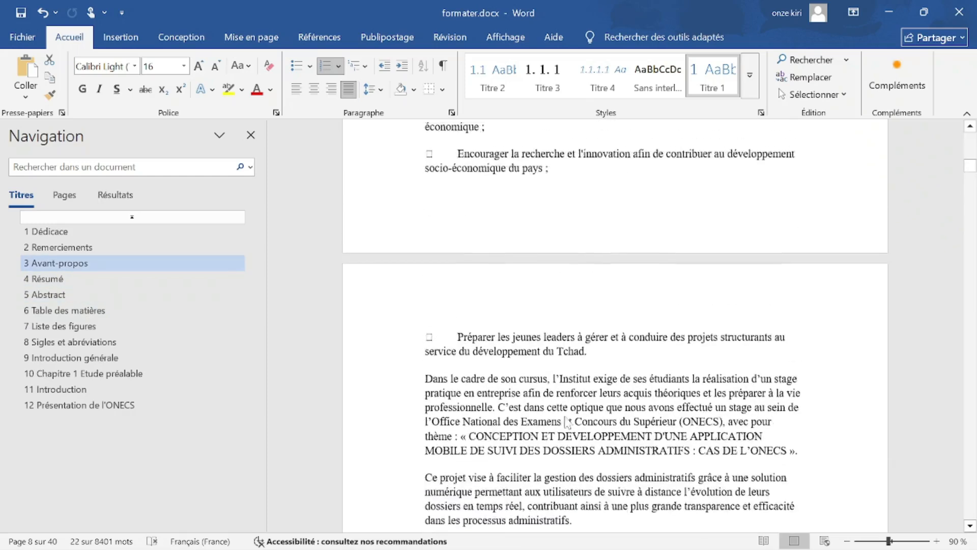
scroll(452, 403, "up", 7)
left_click_drag(530, 457, 446, 457)
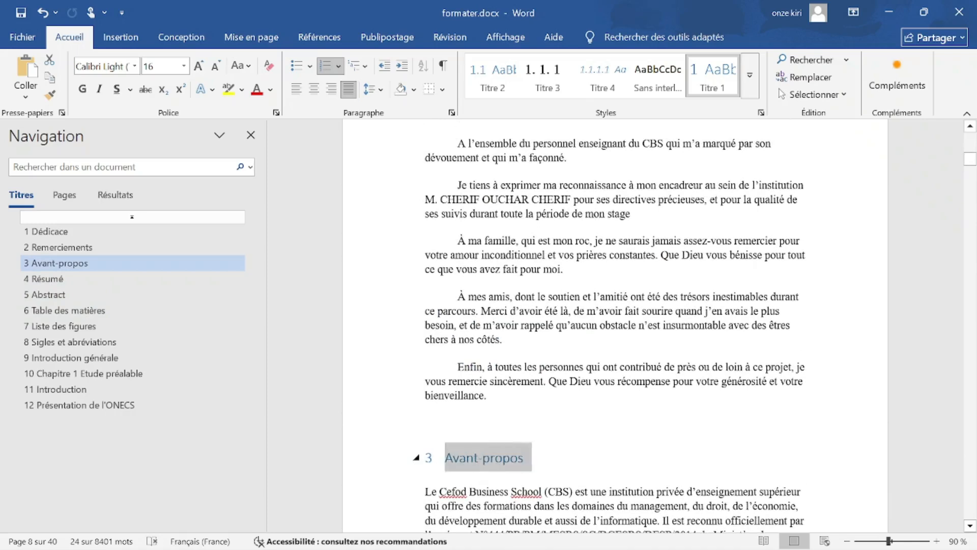
scroll(595, 481, "up", 20)
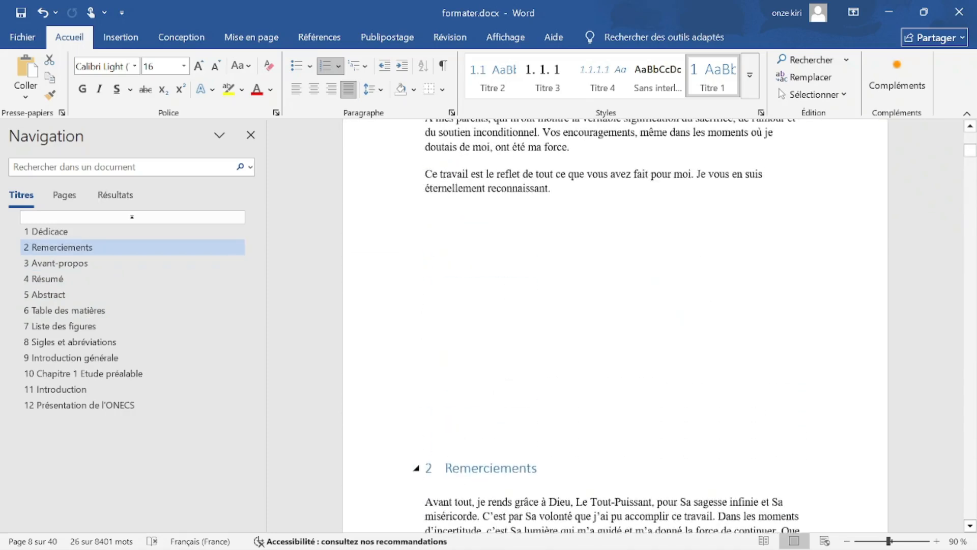
left_click_drag(537, 468, 445, 467)
scroll(631, 502, "up", 11)
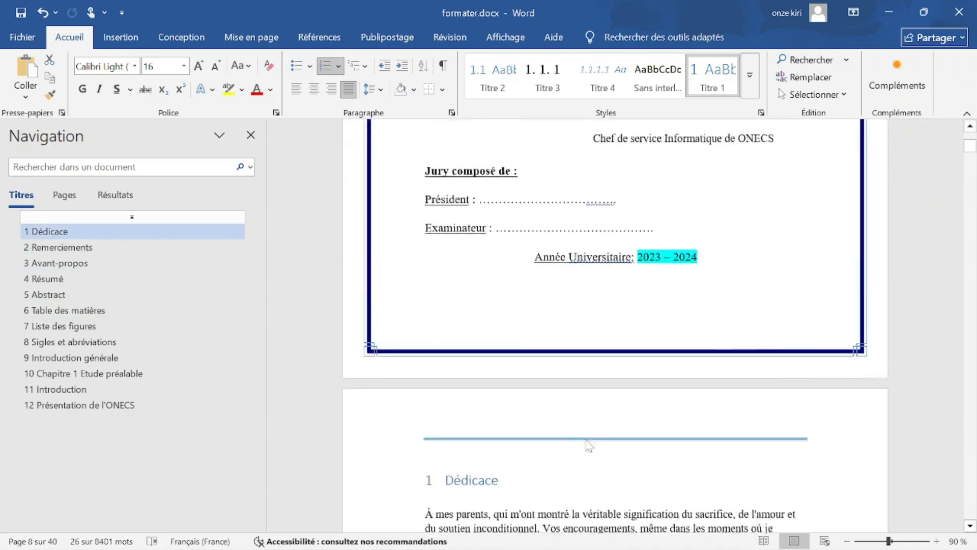
scroll(458, 457, "down", 1)
left_click(403, 436, "ctrl")
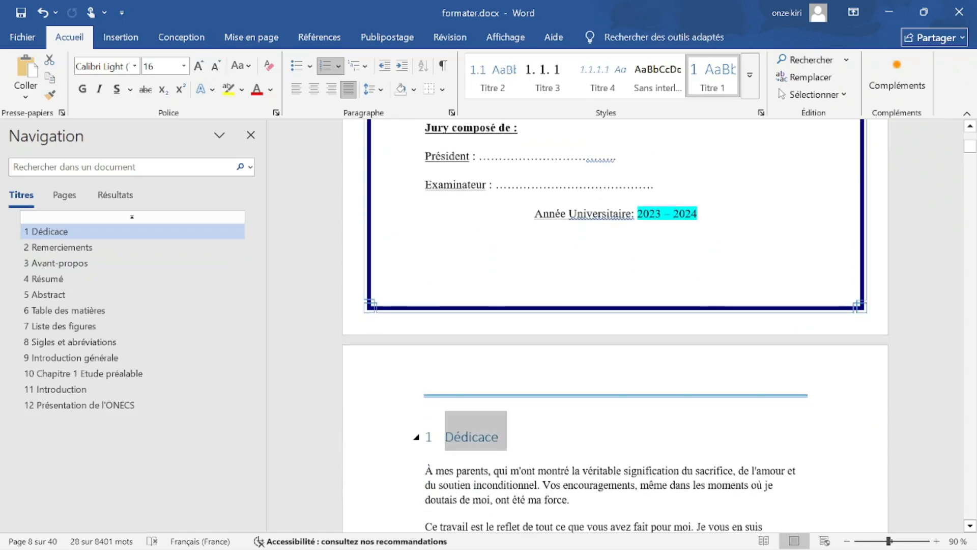
left_click(329, 70)
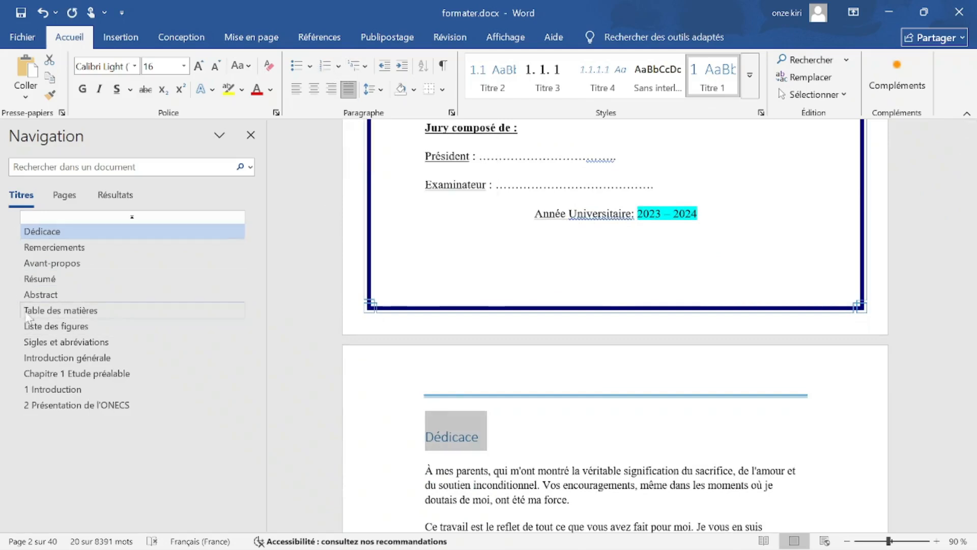
Turn off the numbering on the Introduction heading so it stays unnumbered.
scroll(610, 305, "down", 3)
scroll(614, 326, "down", 15)
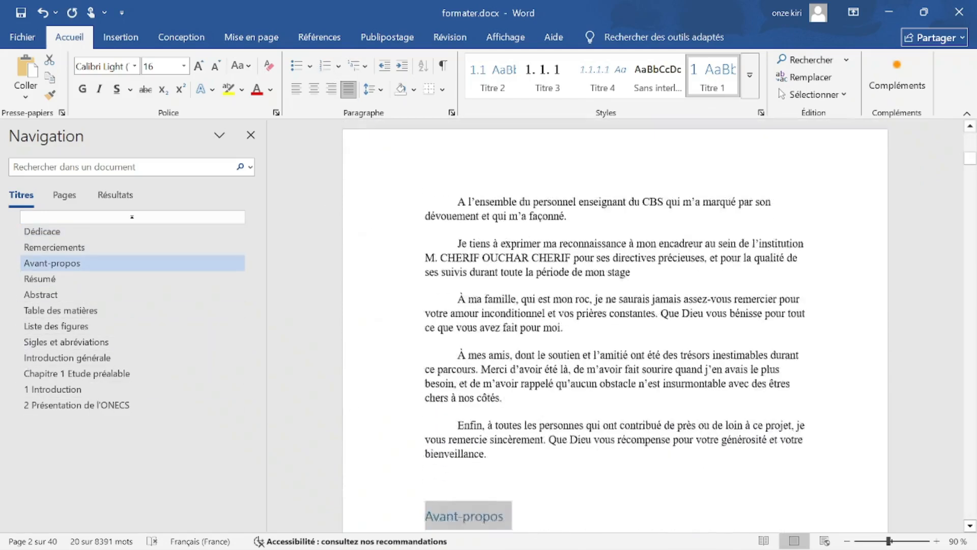
scroll(614, 326, "down", 5)
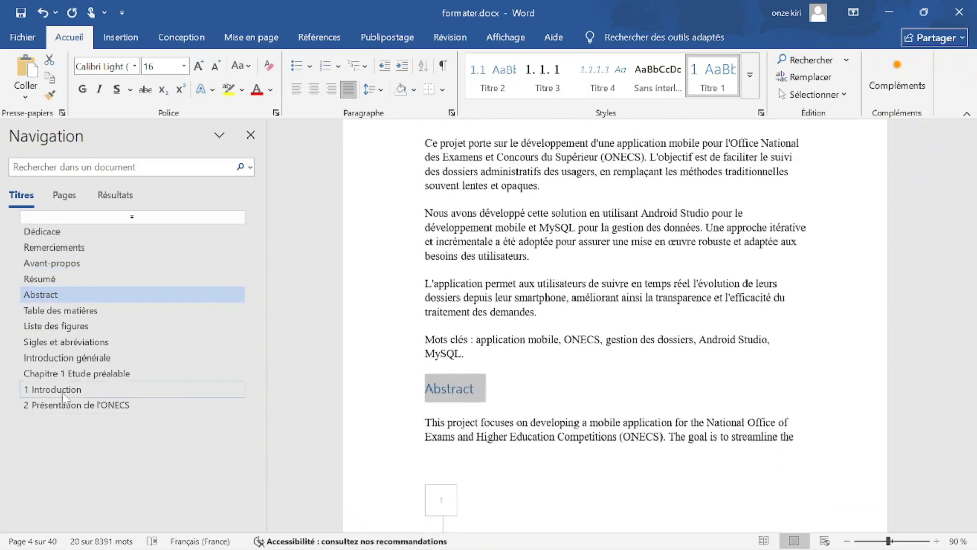
left_click(57, 390)
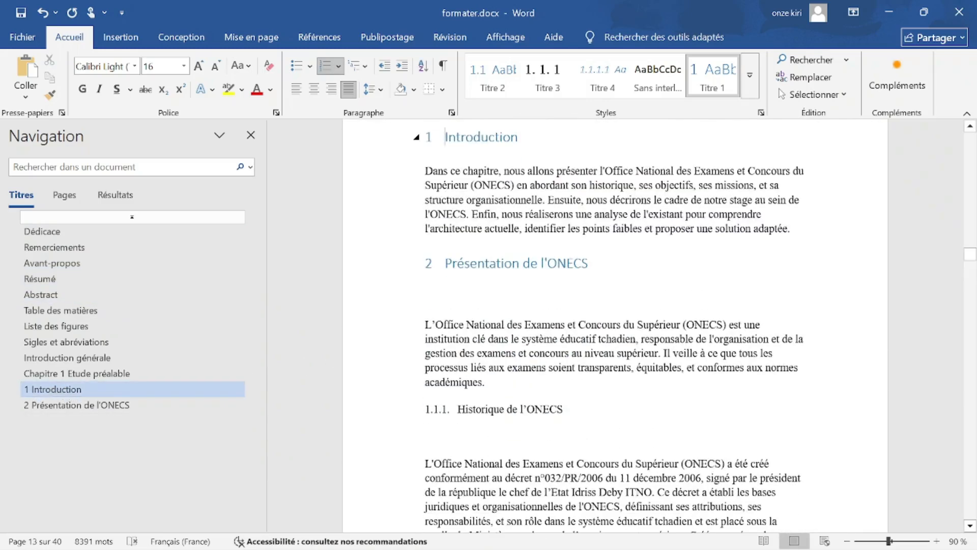
left_click_drag(522, 136, 443, 137)
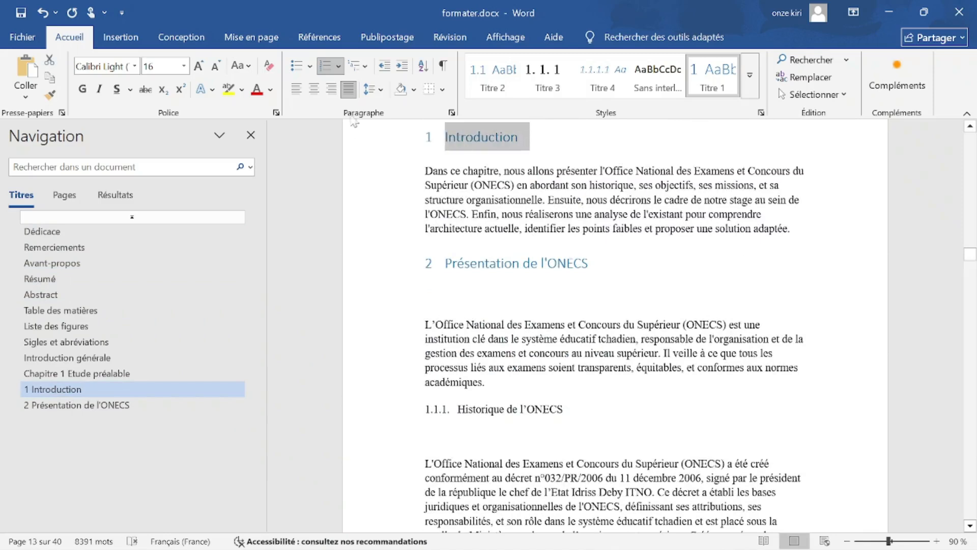
left_click(325, 66)
Apply the Titre 2 style to Présentation de l'ONECS so it is numbered 1.1.
left_click(608, 296)
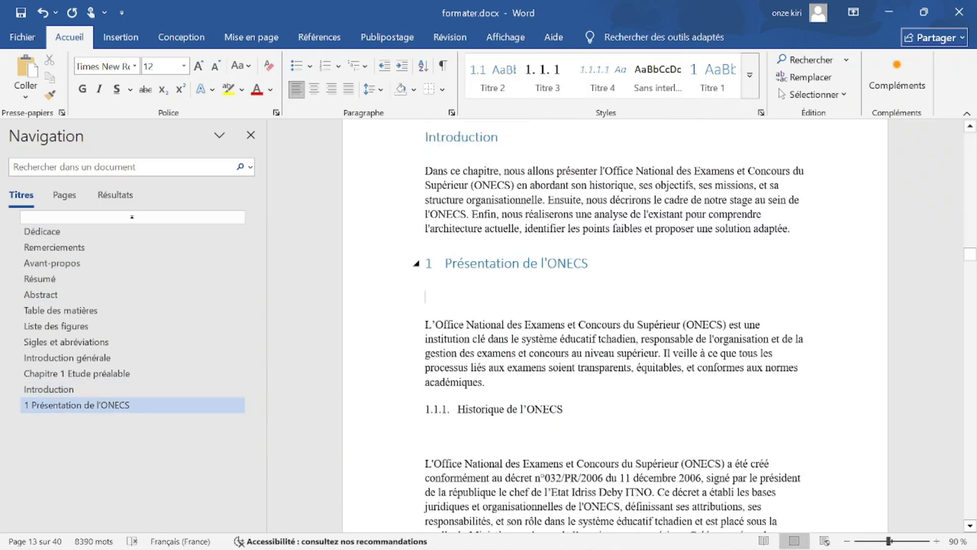
left_click_drag(593, 263, 446, 263)
left_click(750, 75)
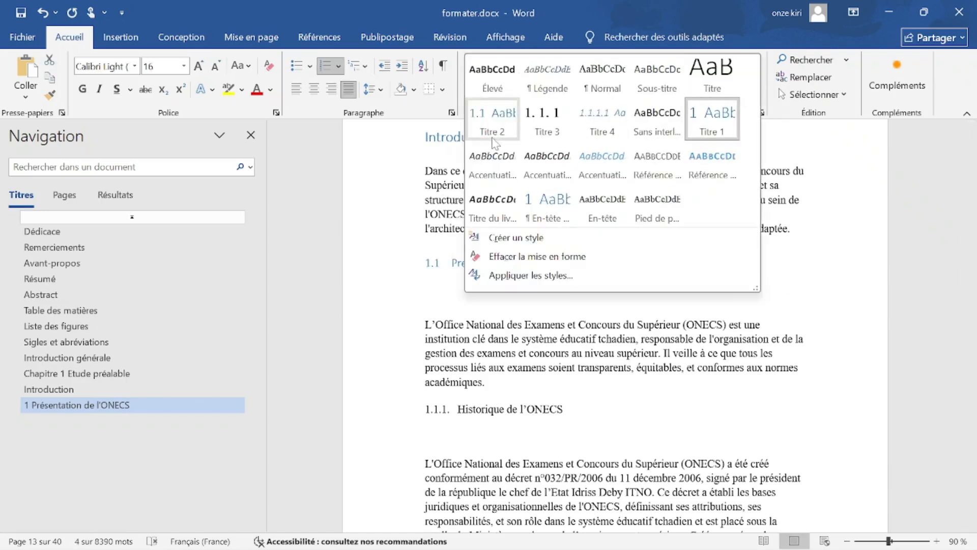
left_click(507, 133)
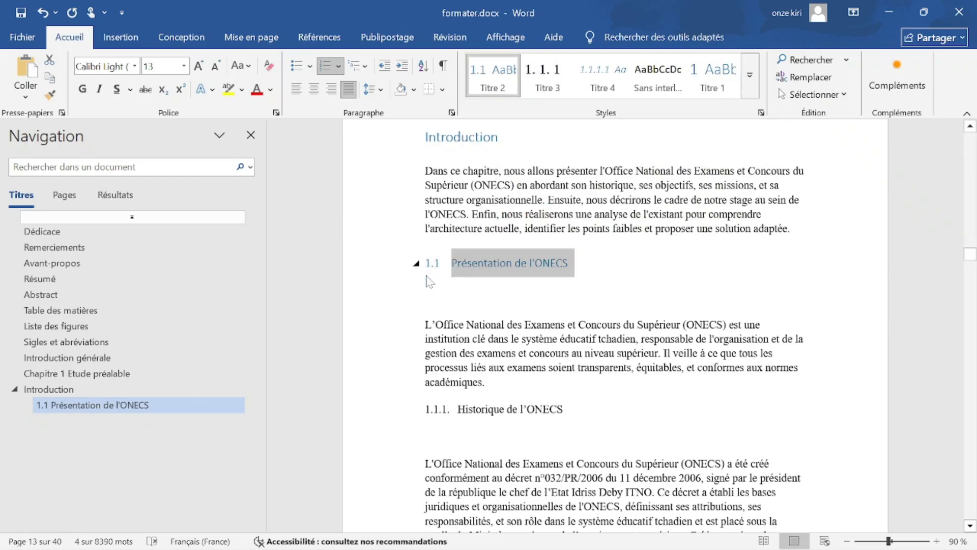
Delete the typed 1.1.1. number and apply Titre 3 to Historique de l'ONECS.
key("Right")
scroll(615, 326, "down", 1)
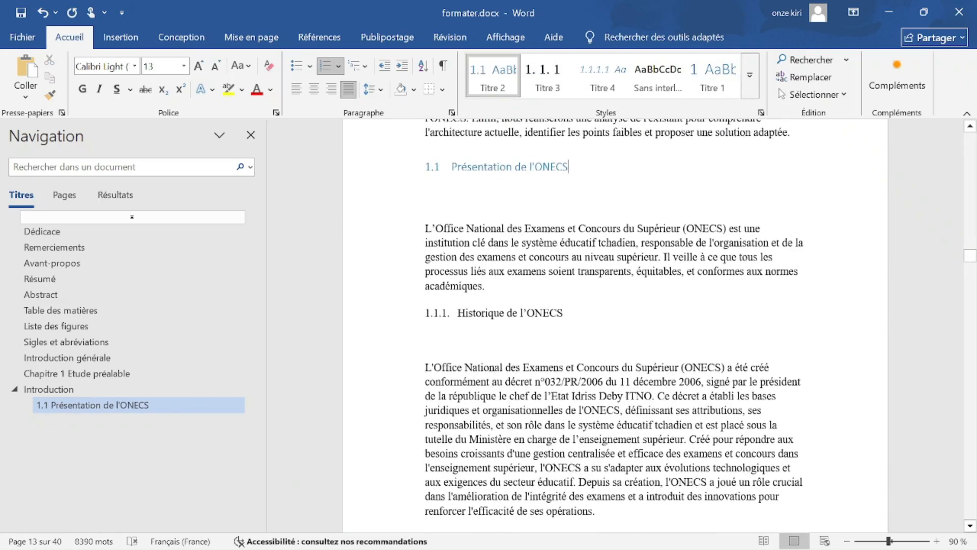
double_click(436, 317)
key("BackSpace")
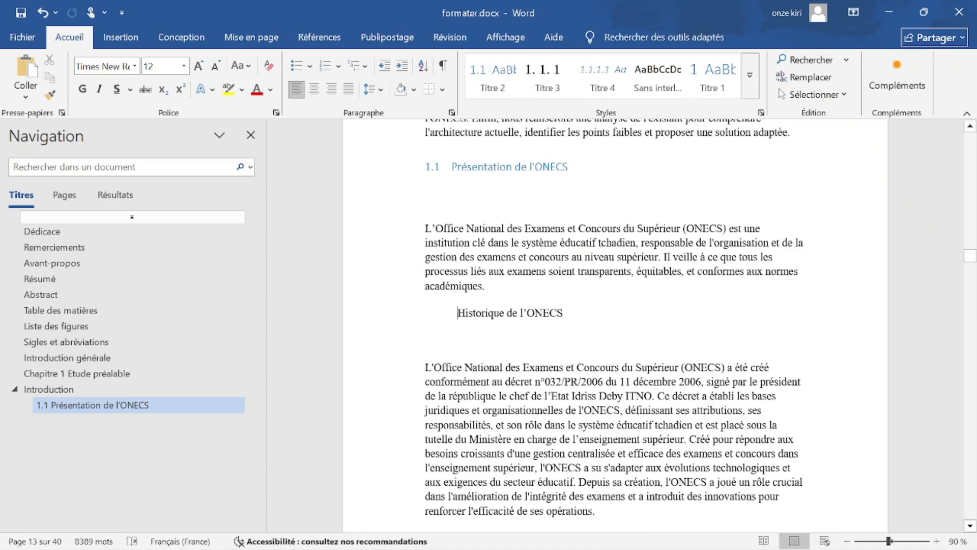
key("BackSpace")
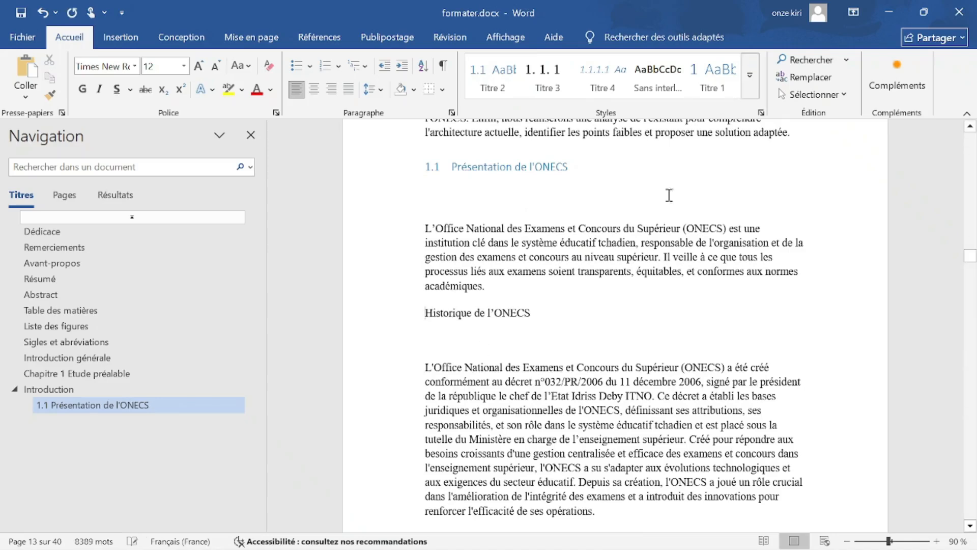
left_click(748, 82)
left_click(555, 132)
Delete the typed 1.1.2. number and make Objectifs et missions de l'ONECS a Titre 3 heading.
scroll(530, 341, "down", 5)
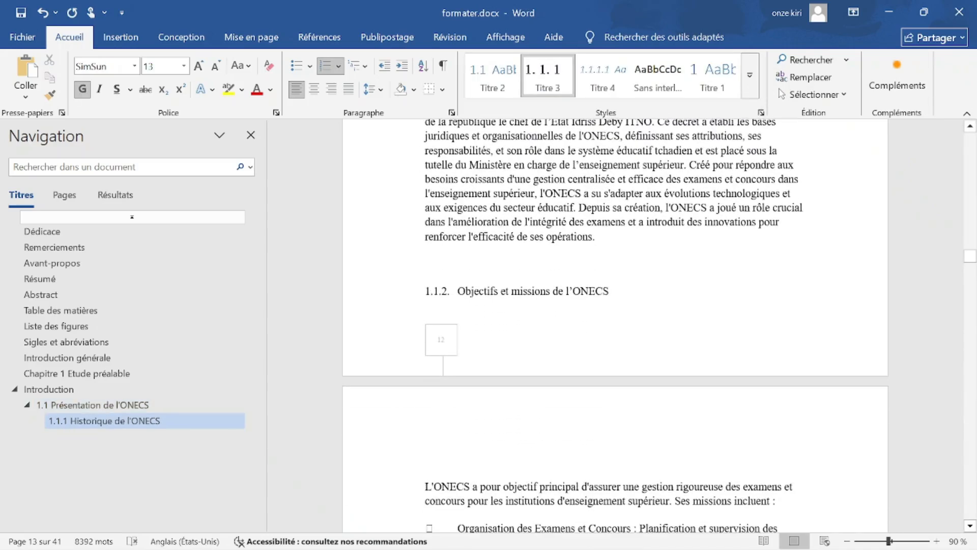
left_click(436, 291)
key("BackSpace")
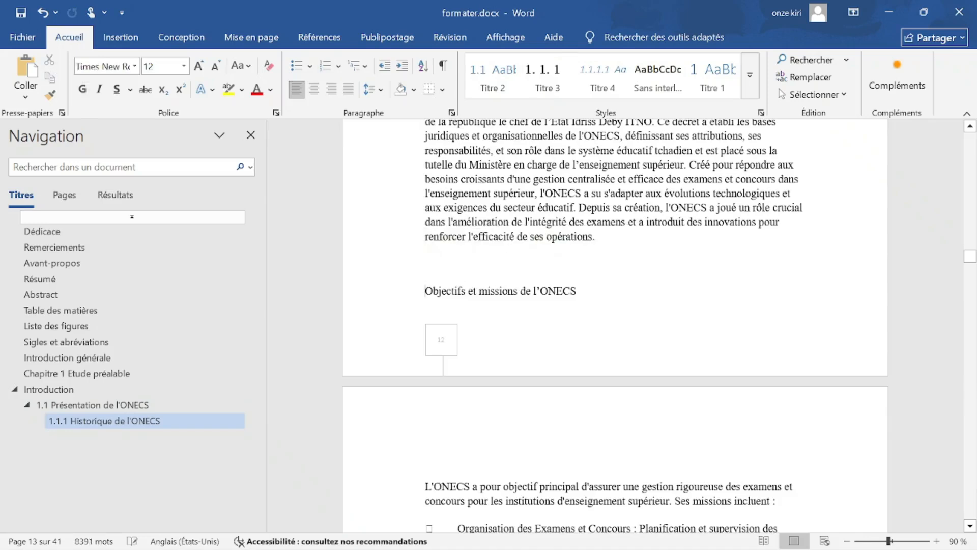
left_click(713, 81)
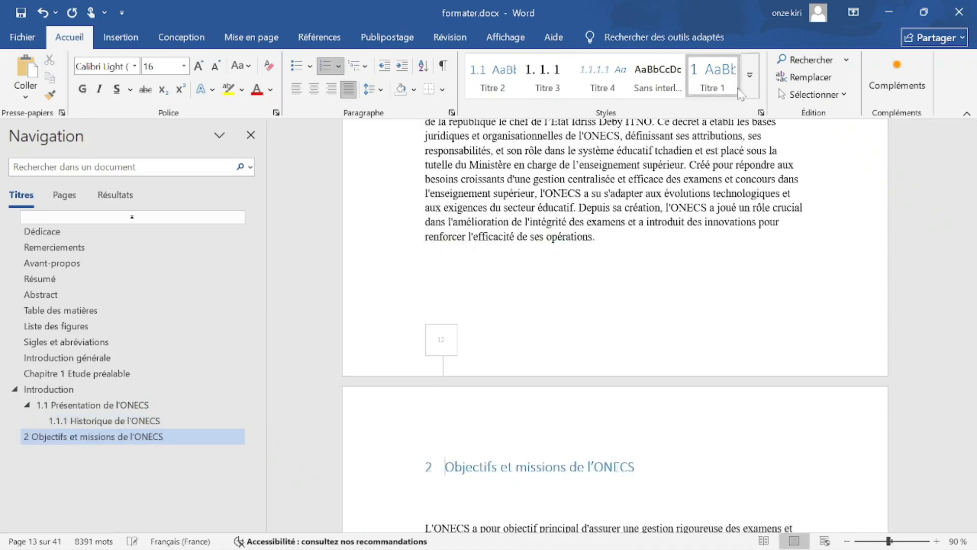
left_click(747, 93)
left_click(547, 119)
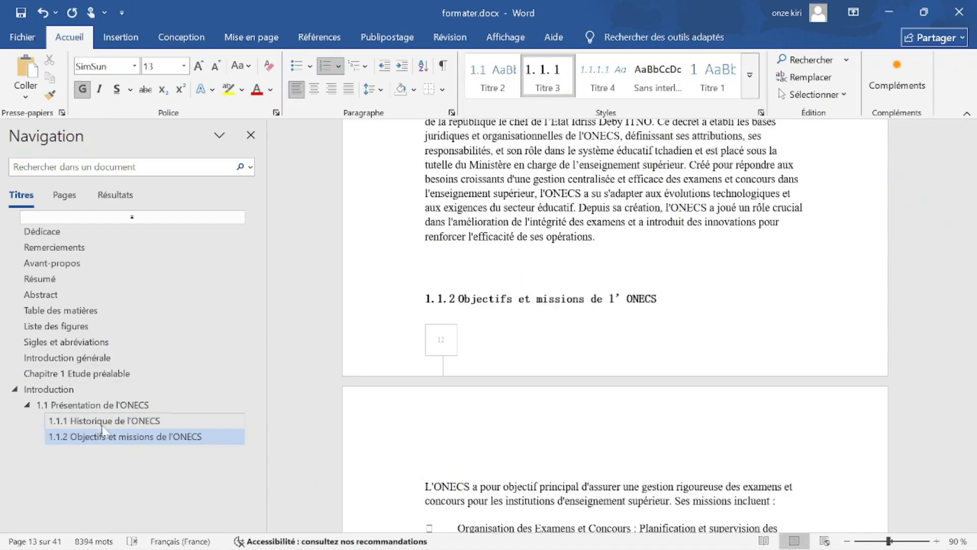
Delete the typed 1.2. number and apply Titre 2 to Cadre de stage.
scroll(615, 326, "down", 4)
scroll(614, 326, "down", 10)
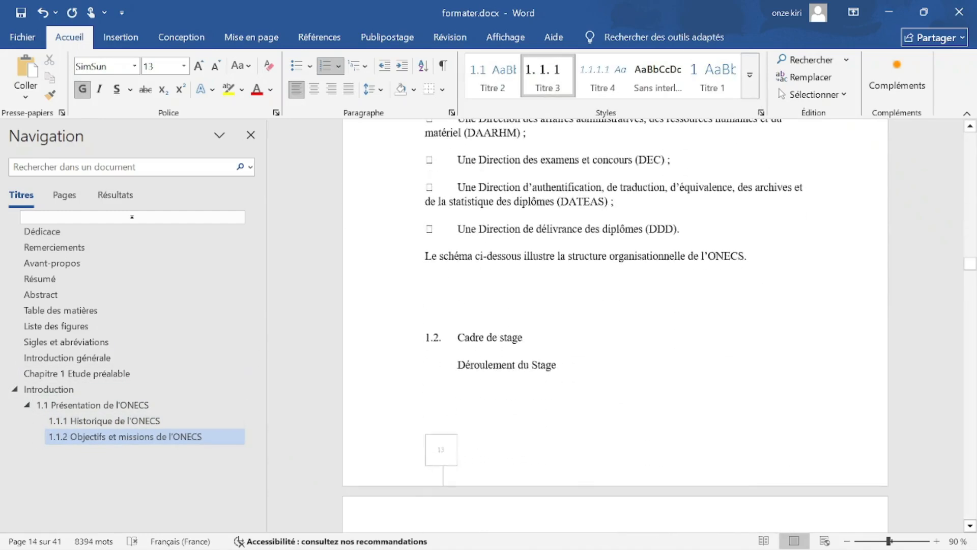
left_click_drag(457, 338, 425, 338)
key("BackSpace")
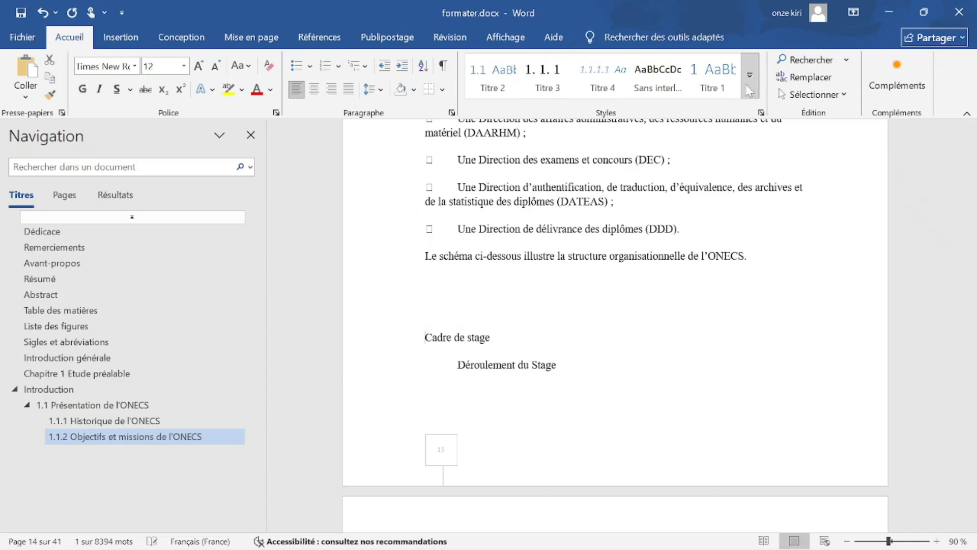
left_click(749, 76)
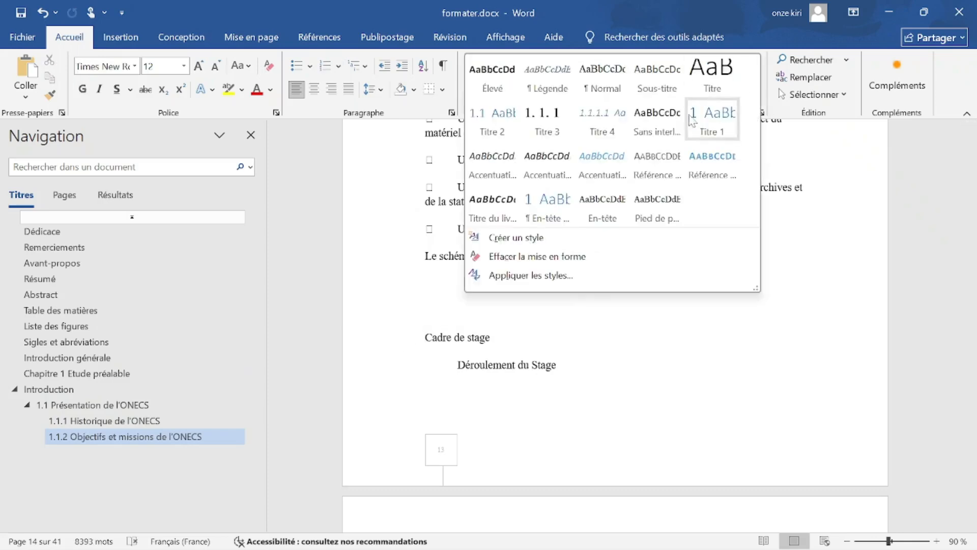
left_click(500, 126)
scroll(595, 380, "down", 6)
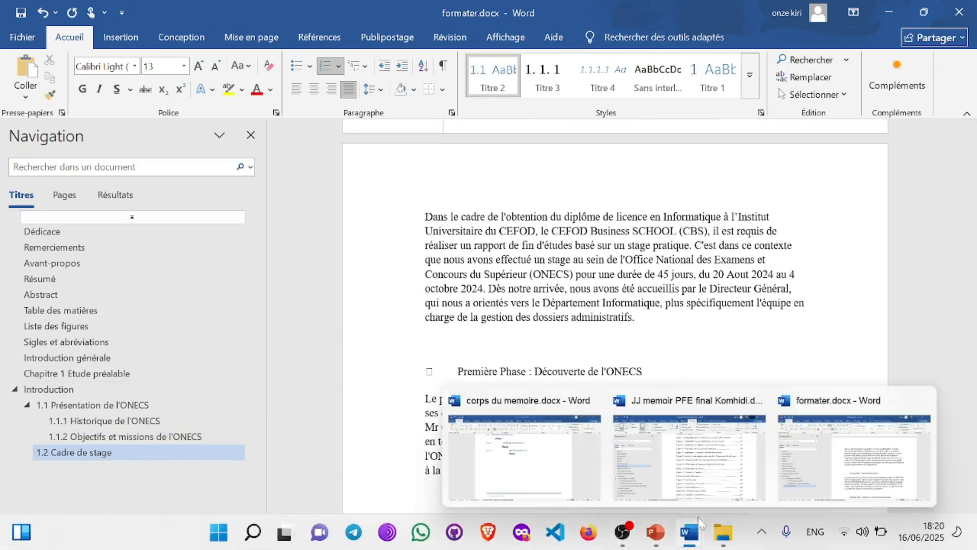
Review the reference memoir's outline, minimise it and formater.docx, then bring up the PowerPoint presentation.
left_click(703, 489)
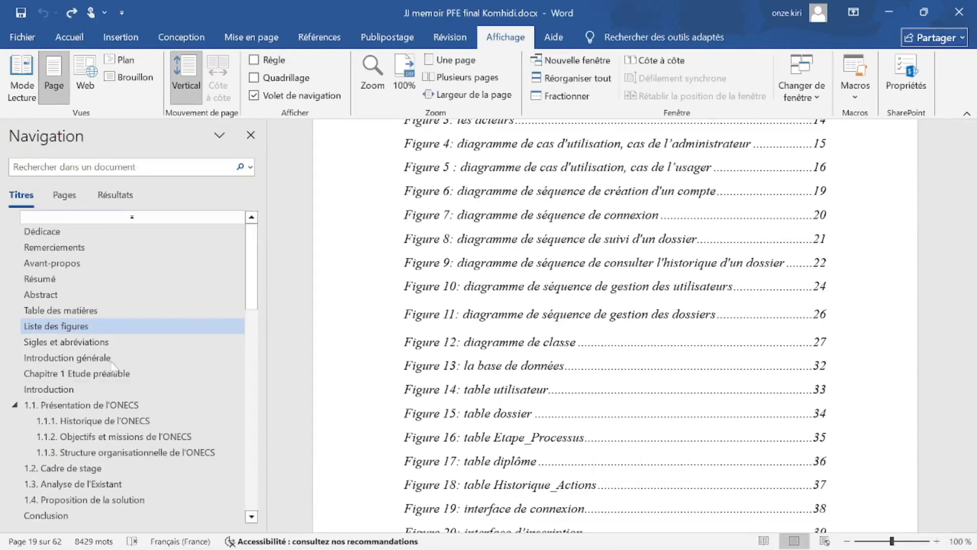
scroll(54, 417, "down", 4)
scroll(54, 417, "down", 6)
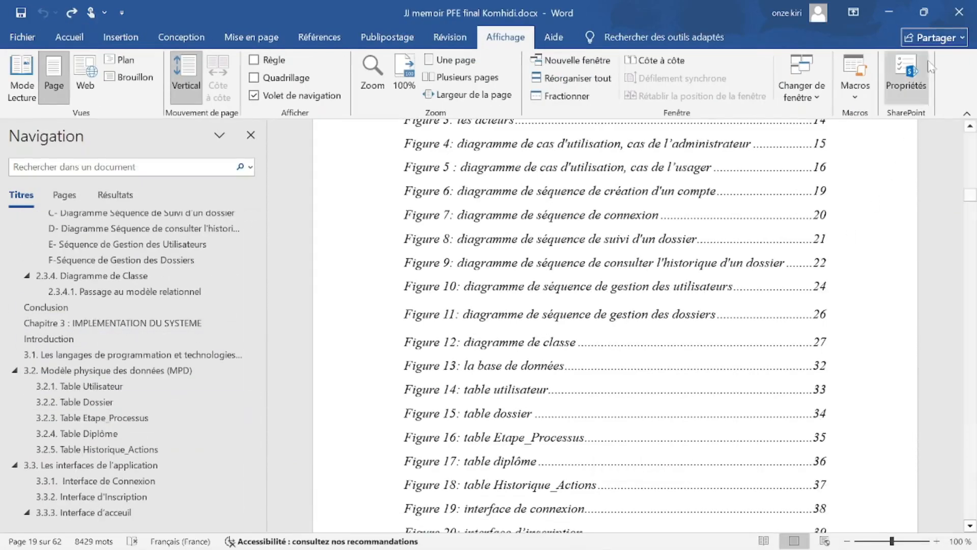
left_click(893, 14)
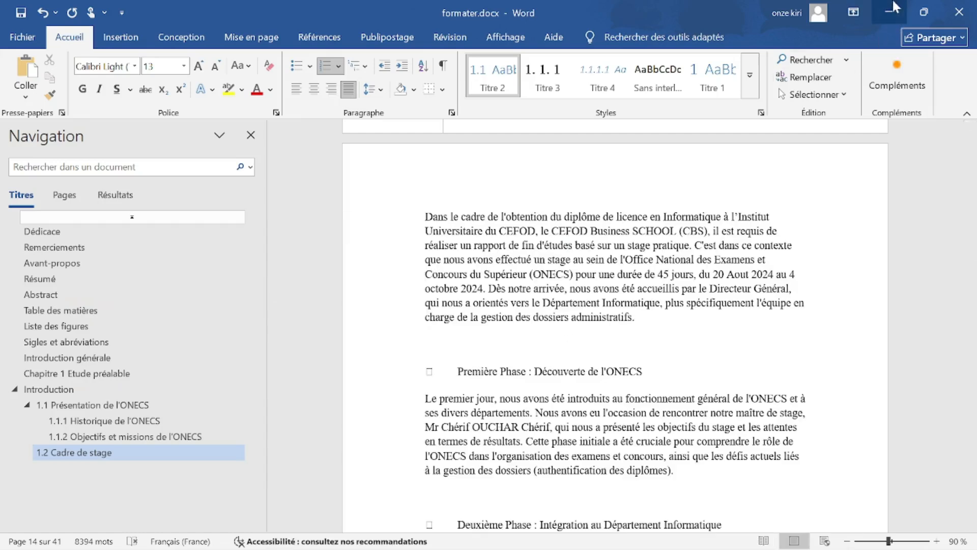
left_click(889, 12)
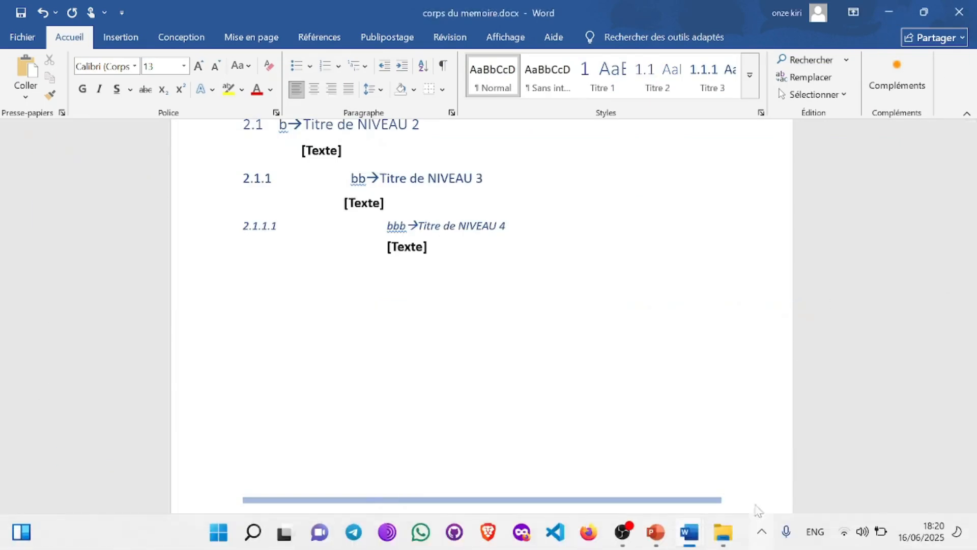
left_click(655, 540)
Try copying the 'Les sauts de page' checkmark after 'texte', undoing the paste that wiped the list.
double_click(464, 239)
key("super+c")
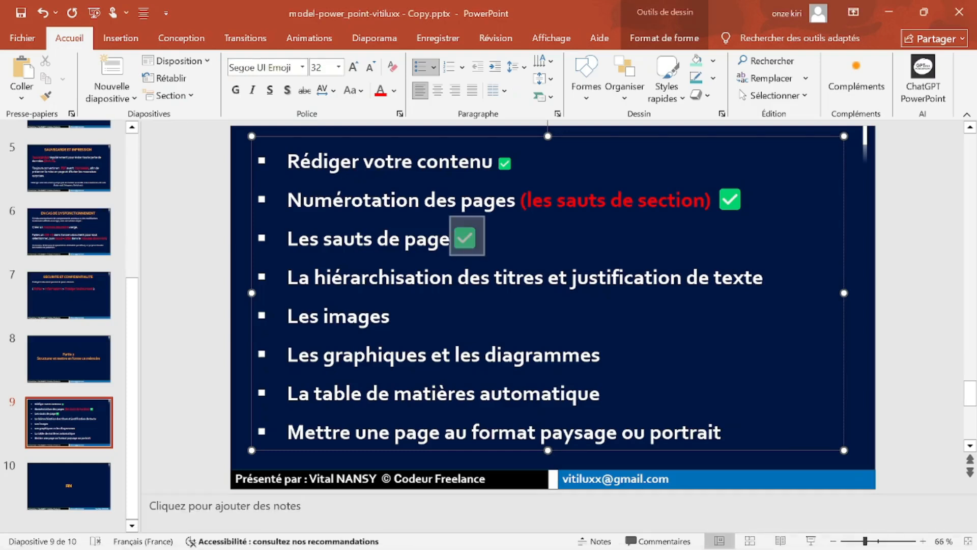
right_click(462, 239)
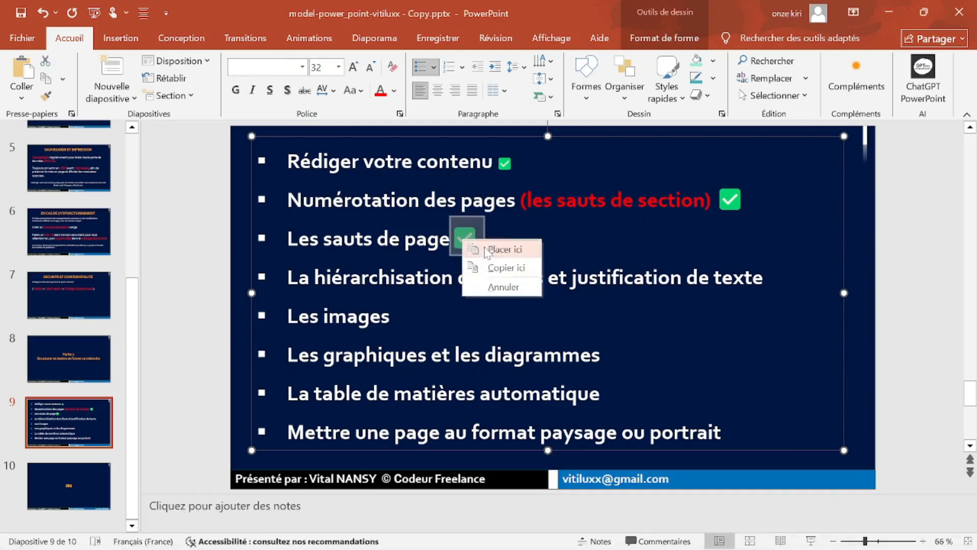
left_click(504, 268)
left_click(767, 282)
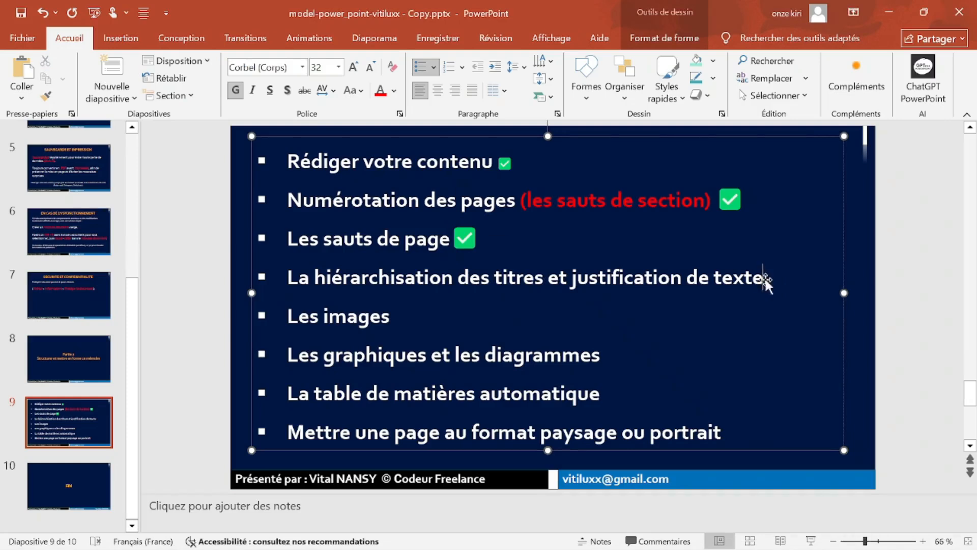
right_click(767, 282)
left_click(794, 300)
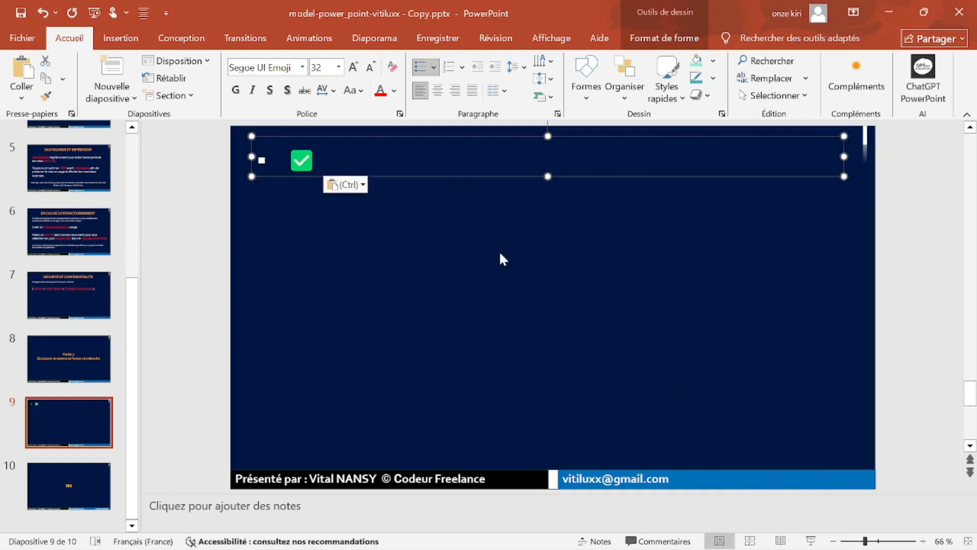
key("ctrl+z")
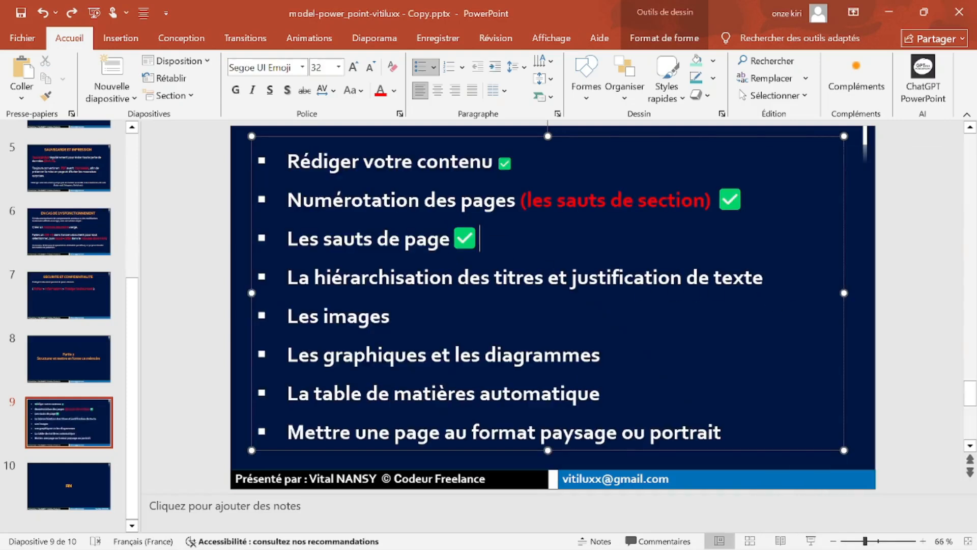
Paste the checkmark after 'texte', remove the extra blank line, and minimise PowerPoint.
double_click(457, 240)
key("ctrl+c")
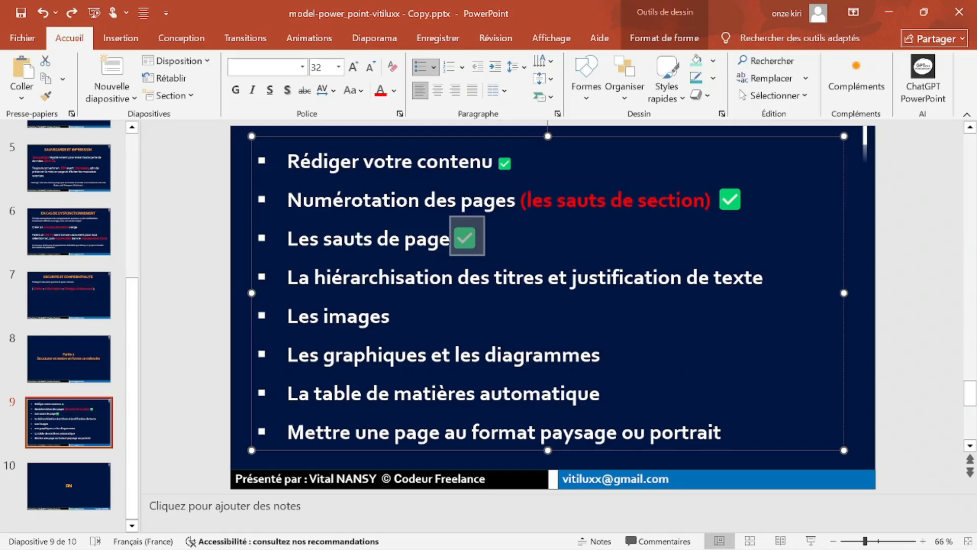
left_click(770, 303)
key("ctrl+v")
key("Return")
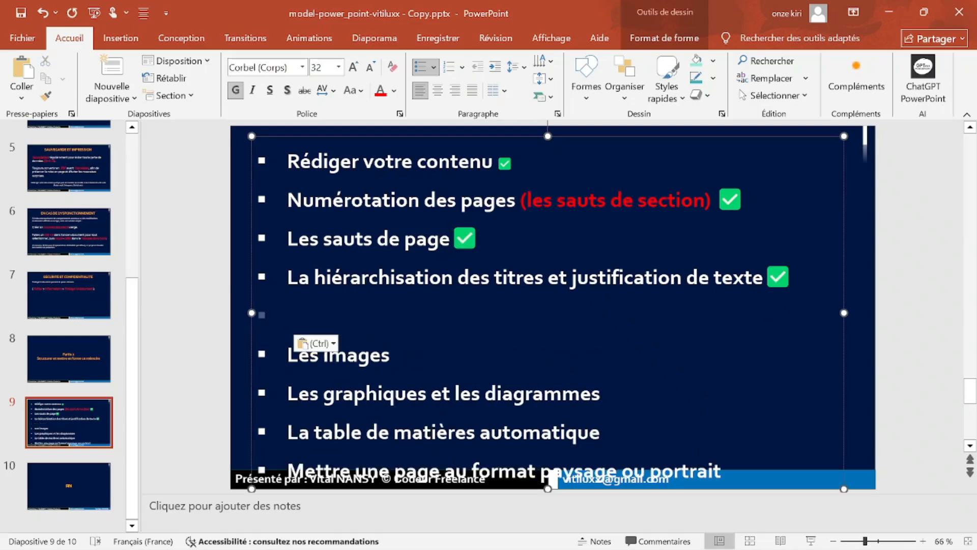
key("BackSpace")
key("BackSpace")
key("Down")
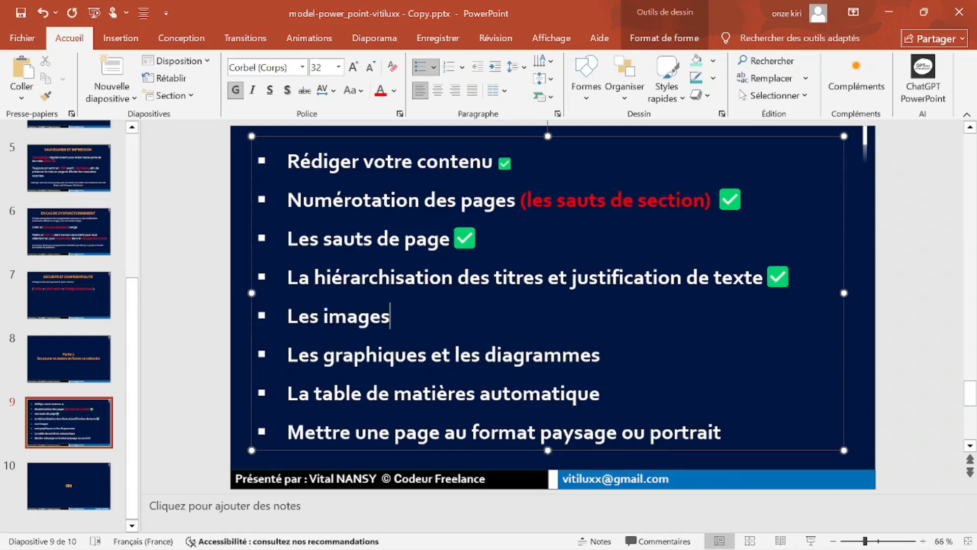
left_click(888, 12)
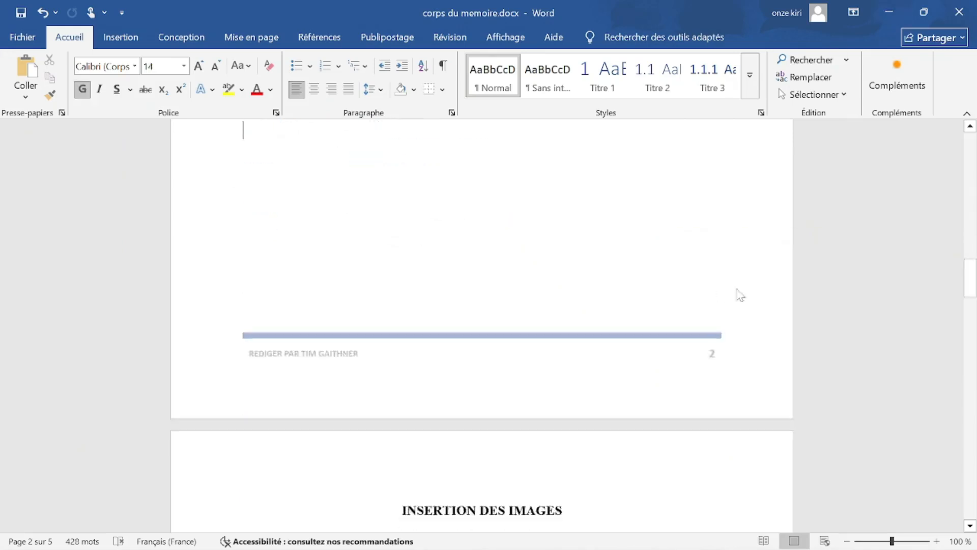
Minimise Word and open Desktop\tuto\corps du memoire.docx from a maximised File Explorer.
scroll(740, 295, "down", 4)
left_click(888, 11)
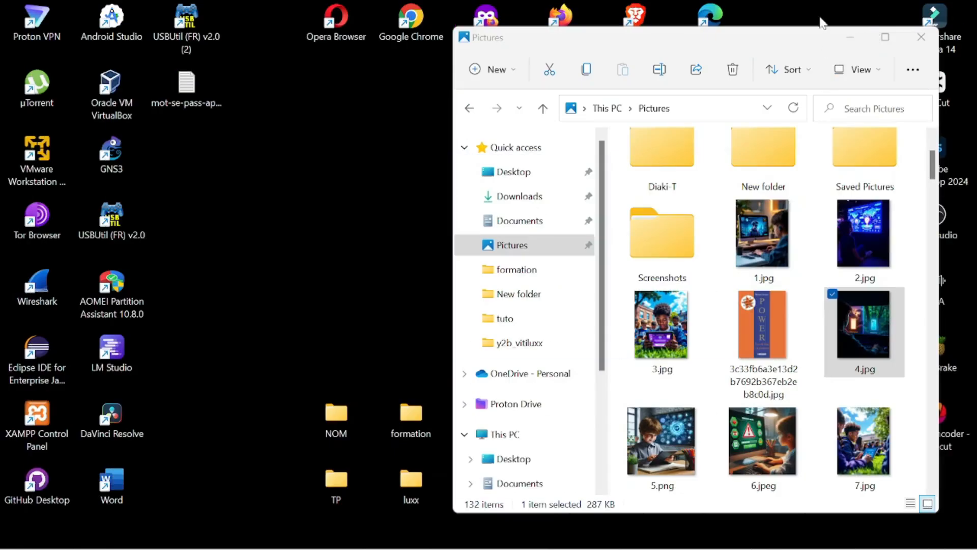
left_click(885, 37)
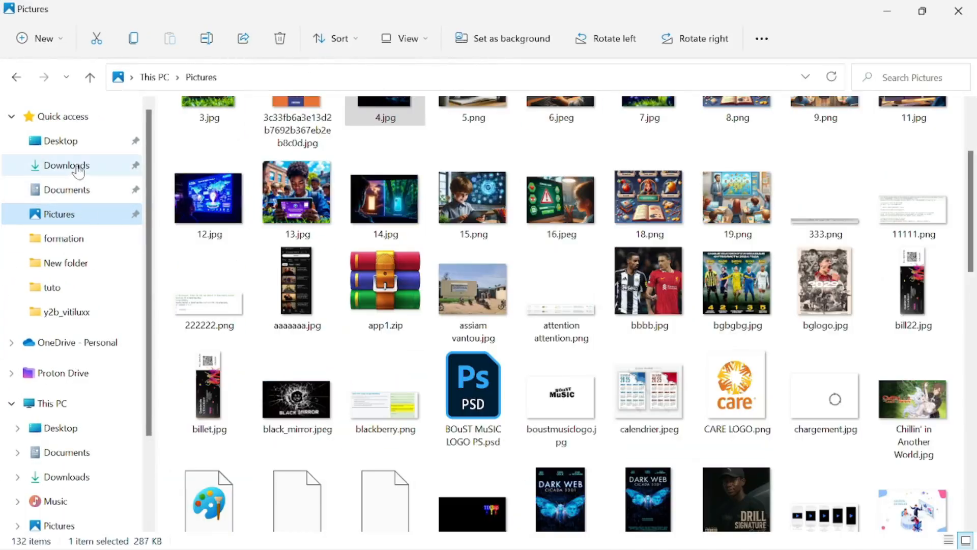
left_click(61, 143)
double_click(718, 181)
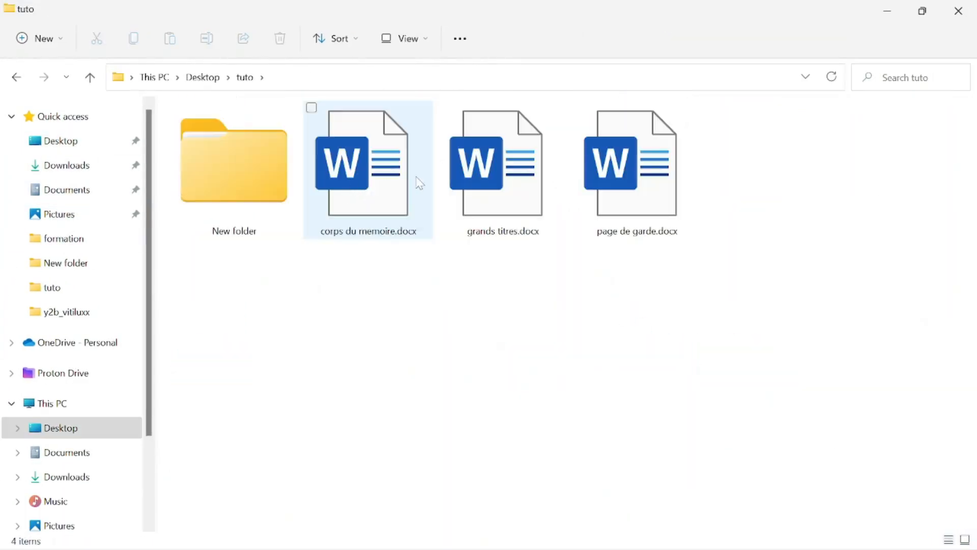
double_click(419, 183)
scroll(527, 345, "down", 7)
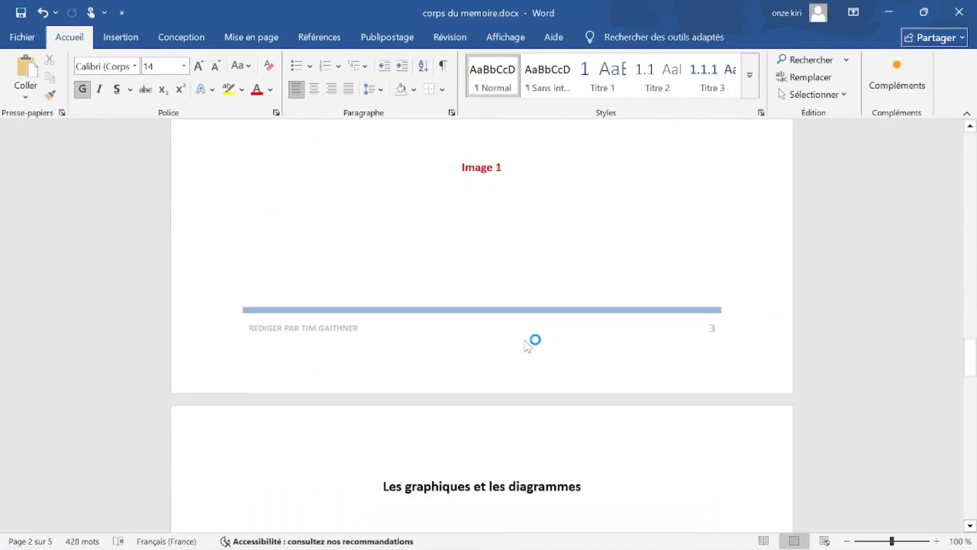
scroll(527, 345, "down", 1)
scroll(527, 345, "up", 8)
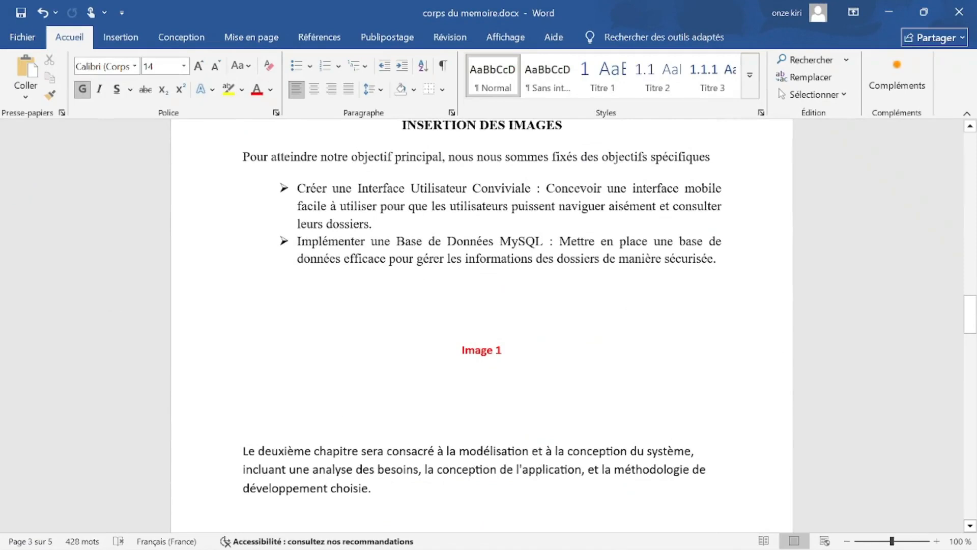
left_click(117, 41)
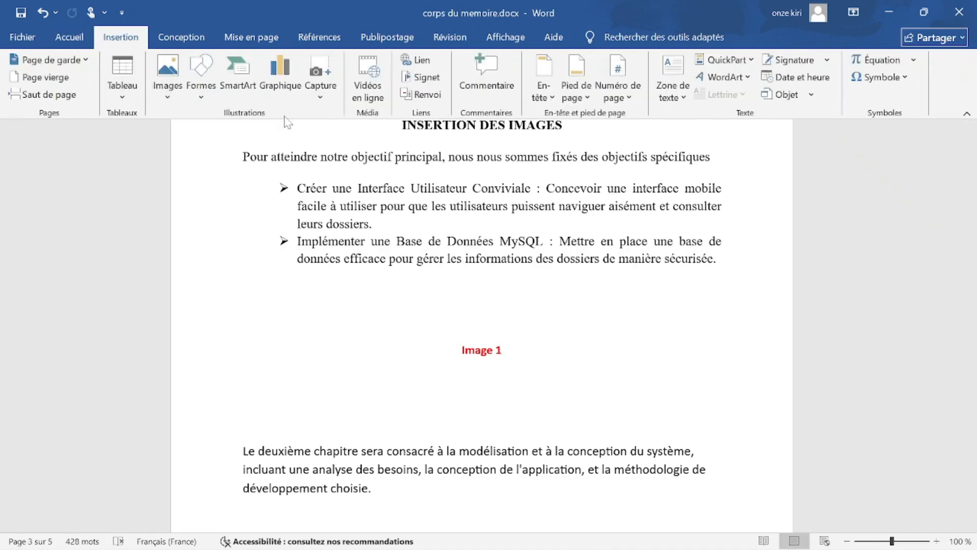
left_click(170, 87)
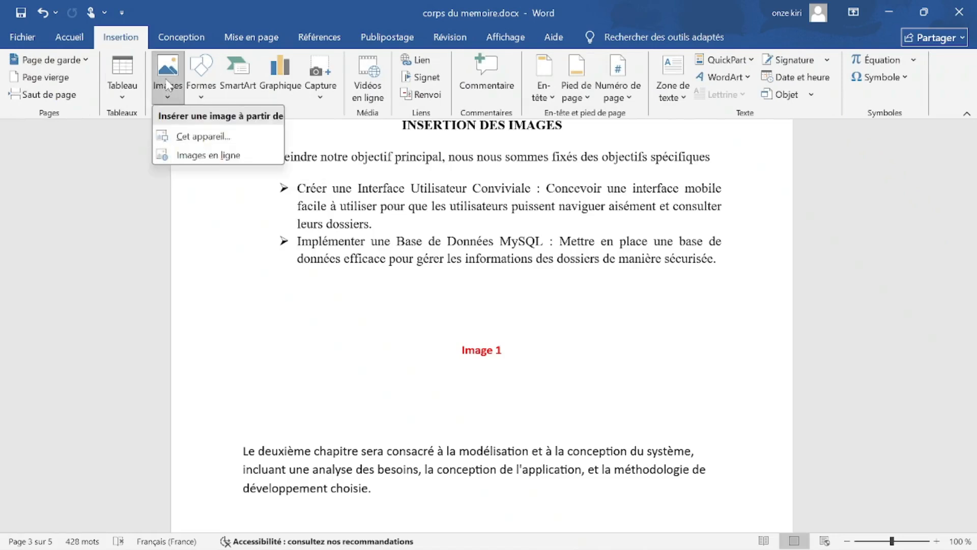
left_click(220, 139)
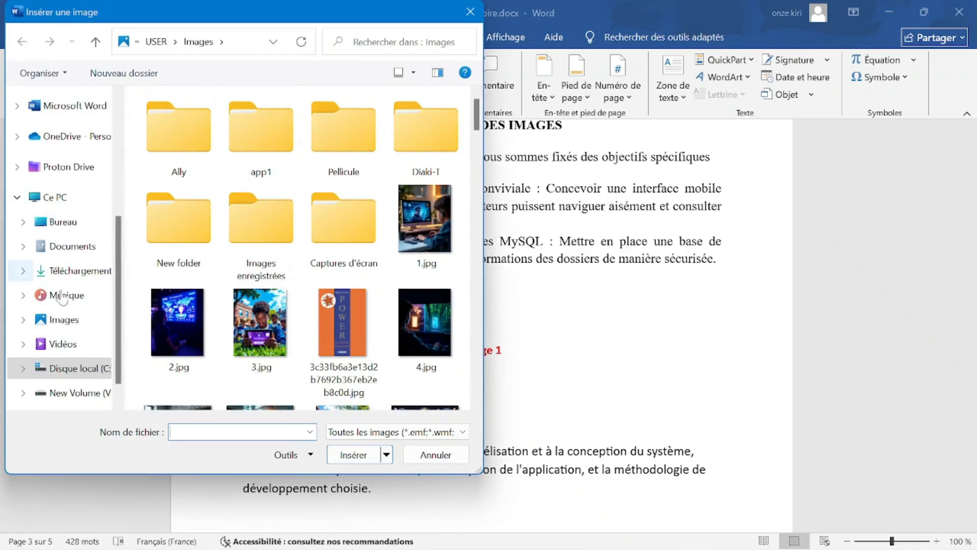
left_click(61, 321)
scroll(234, 213, "down", 5)
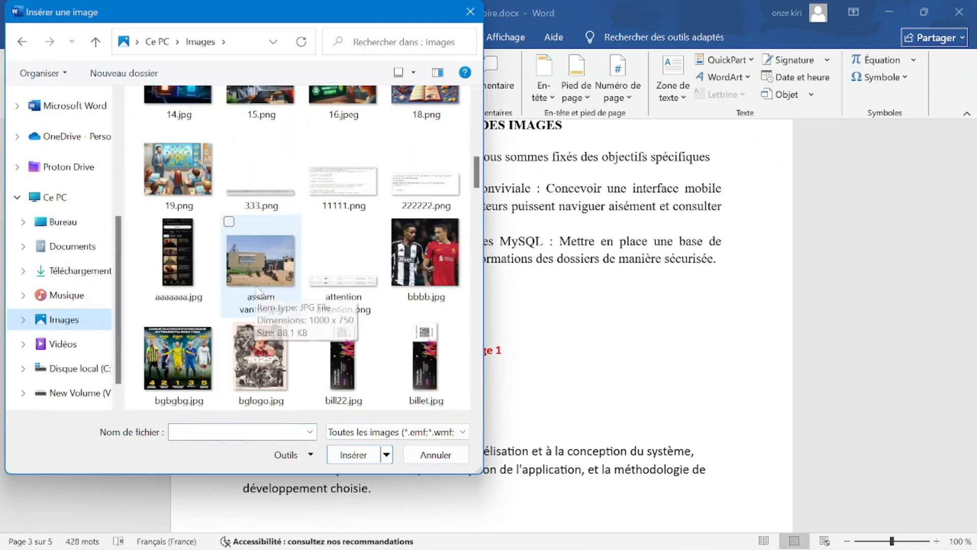
double_click(259, 243)
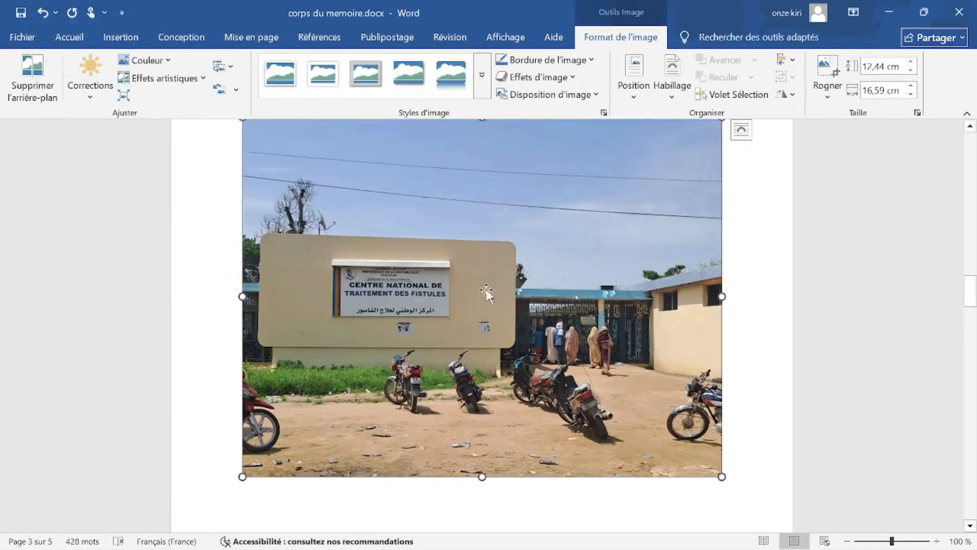
scroll(560, 300, "up", 5)
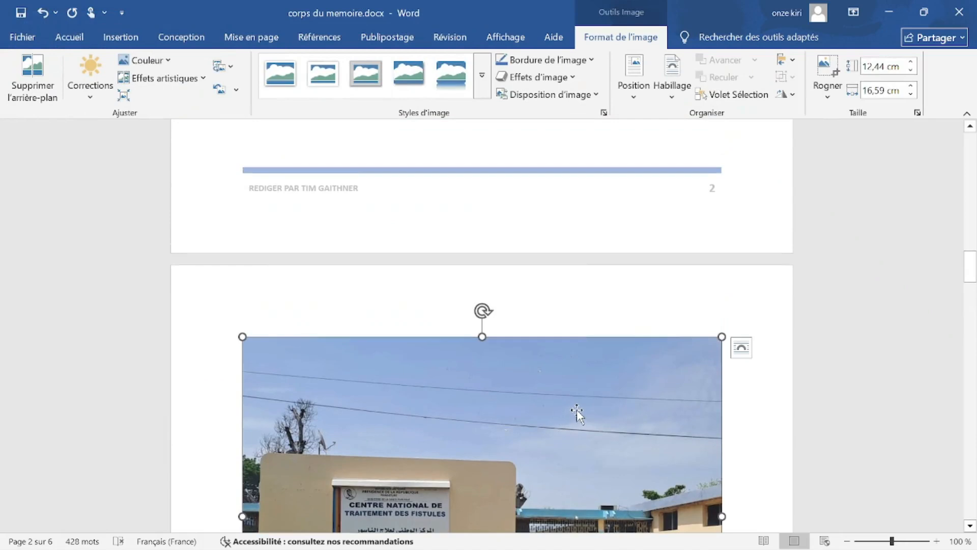
scroll(576, 413, "down", 4)
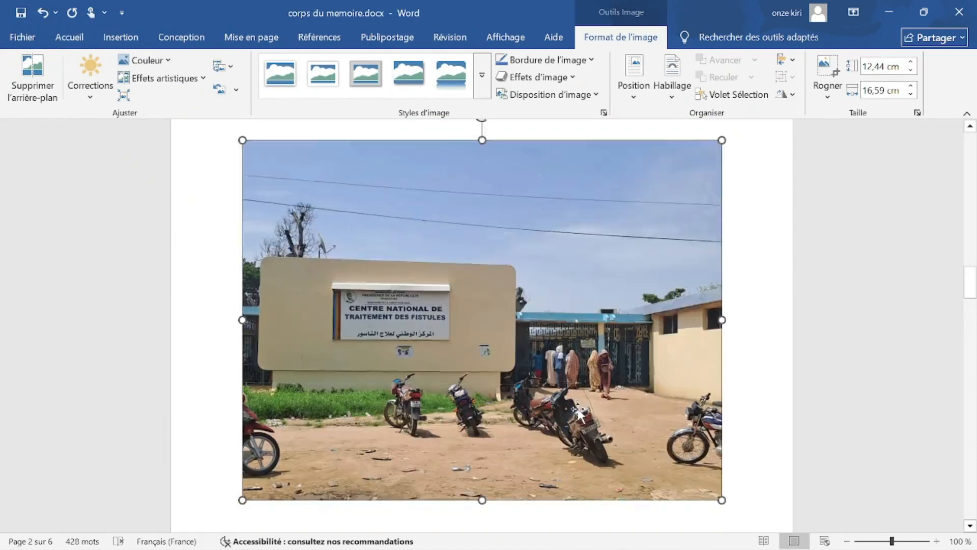
left_click_drag(429, 210, 473, 294)
scroll(585, 392, "up", 15)
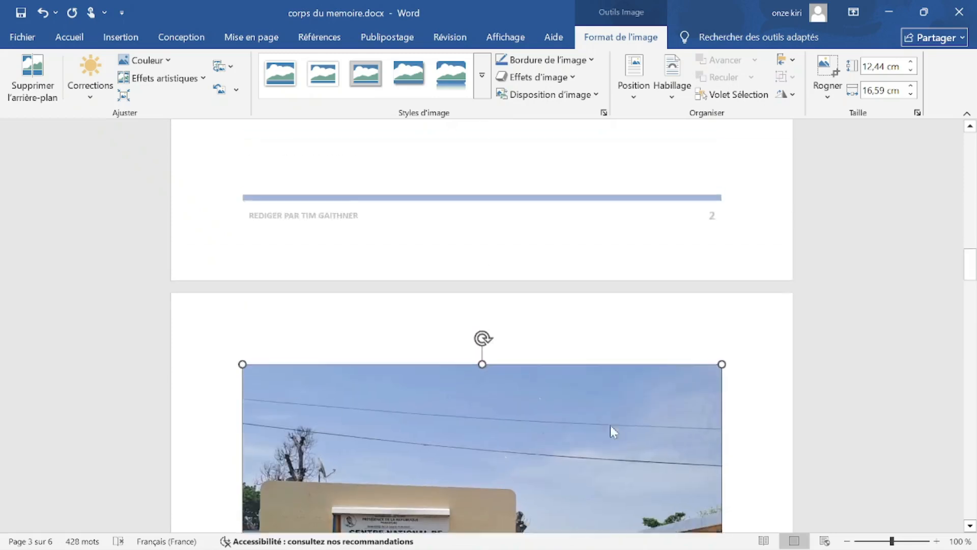
scroll(604, 410, "down", 17)
scroll(482, 325, "down", 20)
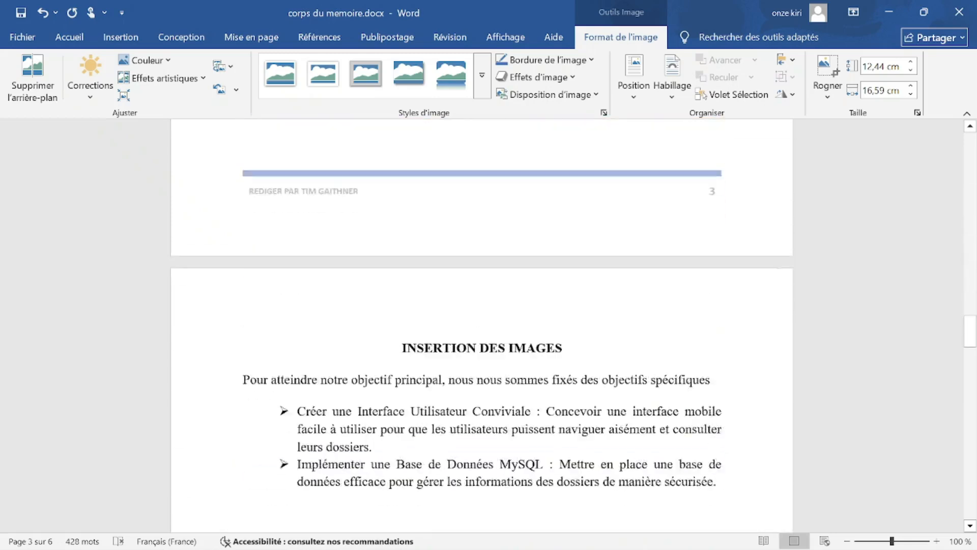
scroll(482, 326, "up", 5)
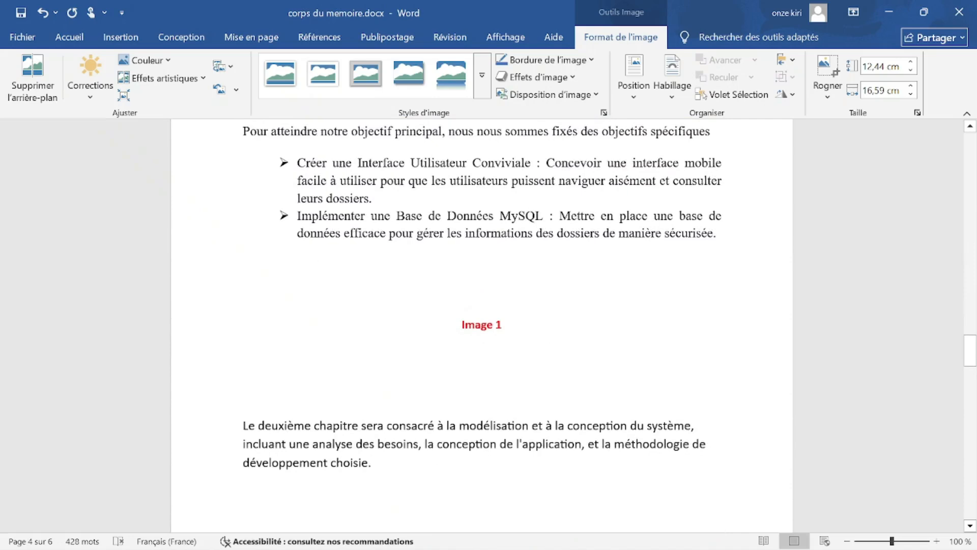
scroll(509, 430, "up", 15)
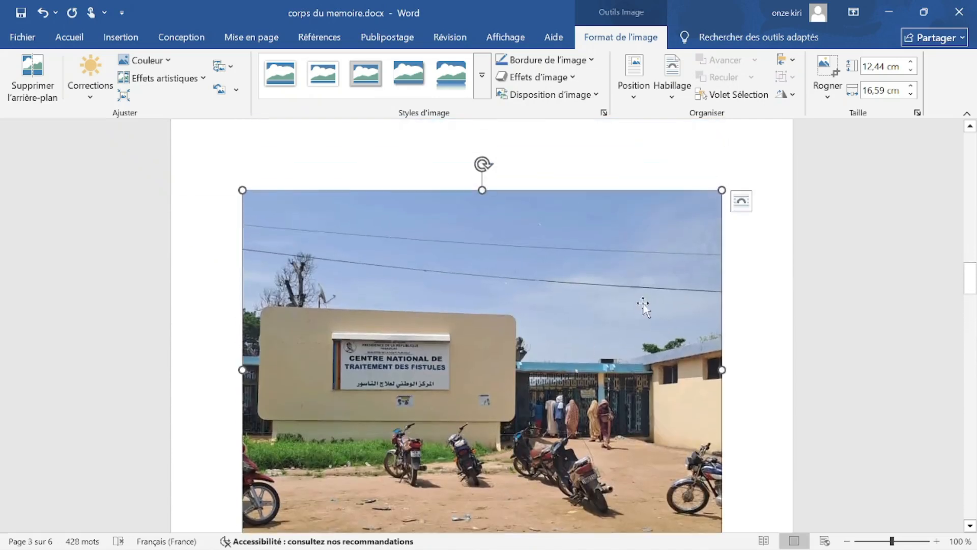
scroll(643, 305, "down", 3)
scroll(661, 285, "up", 5)
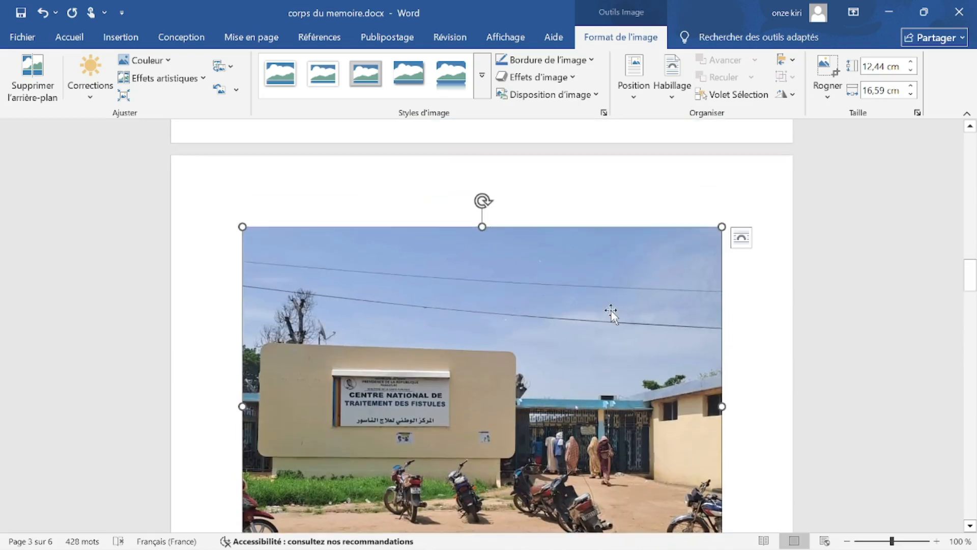
scroll(612, 311, "down", 3)
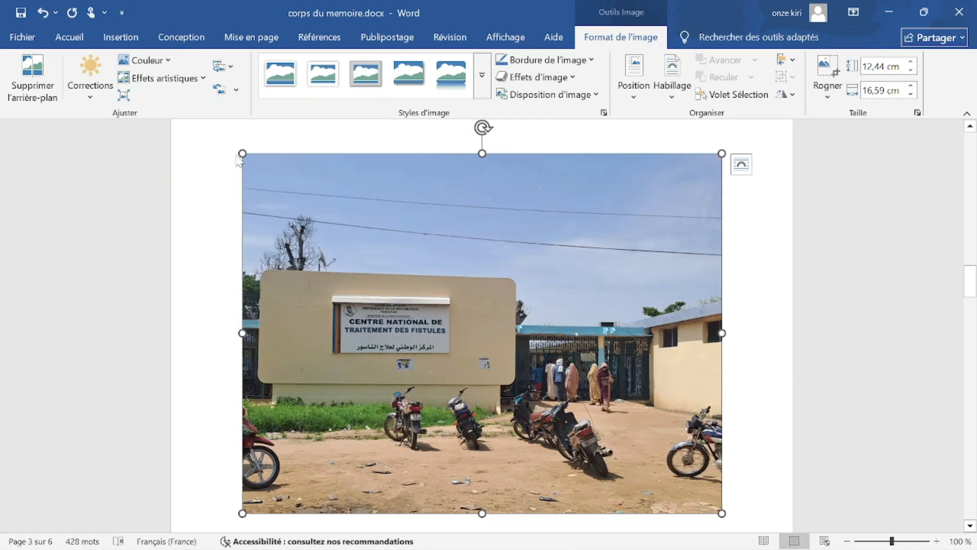
Undo a distorting side-handle resize, then shrink the entrance photo proportionally to 6,34 × 8,45 cm.
left_click_drag(482, 153, 482, 182)
left_click_drag(722, 318, 645, 328)
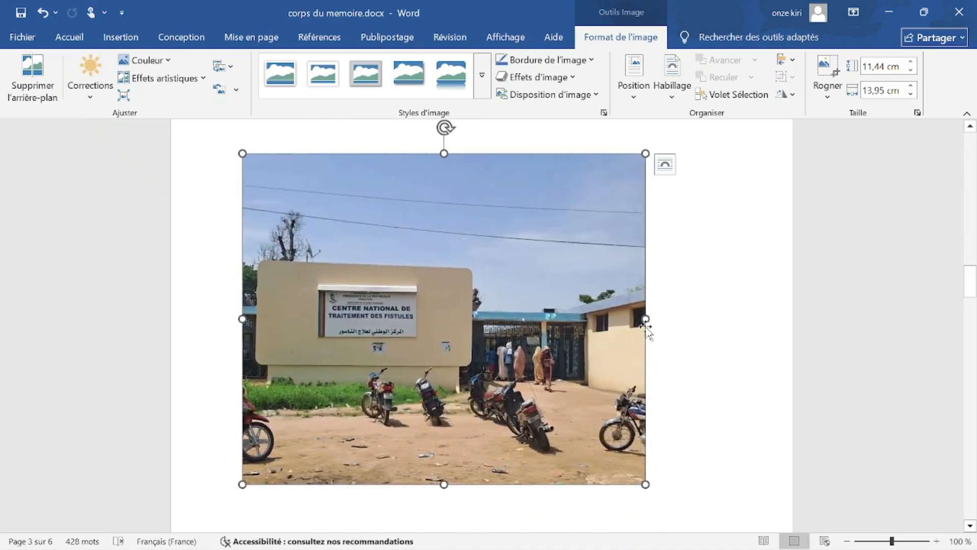
key("ctrl+z")
key("ctrl+z")
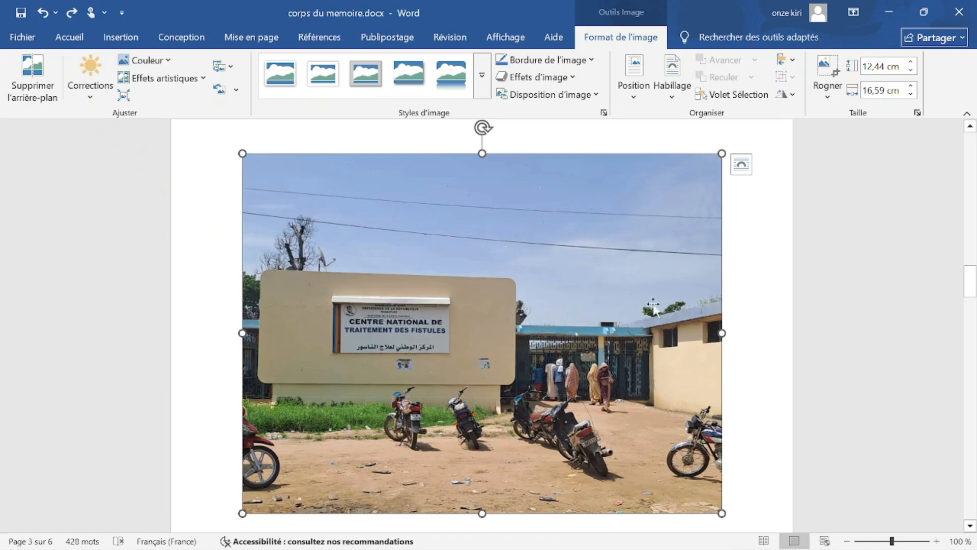
left_click_drag(722, 151, 293, 329)
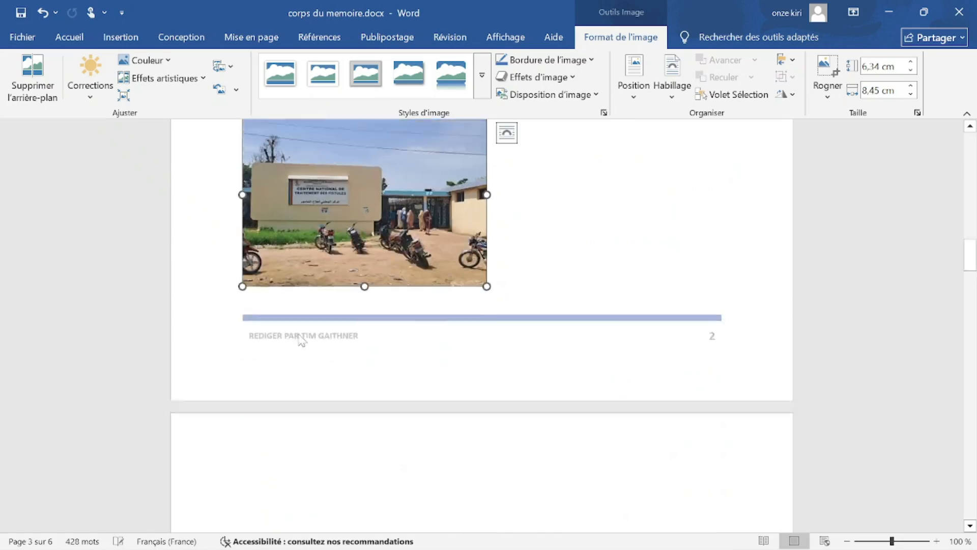
Move the photo up to just below the first Titre de NIVEAU 1 heading.
scroll(539, 384, "up", 5)
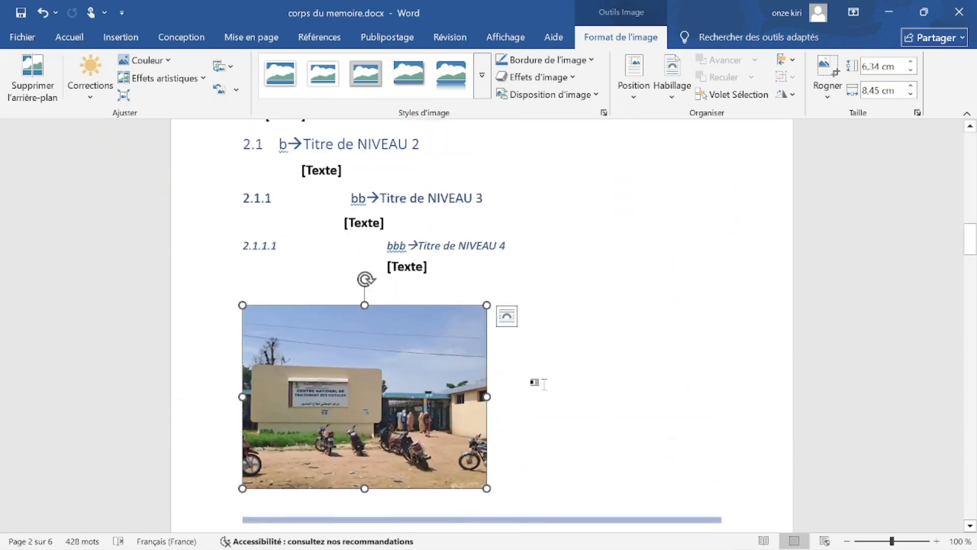
scroll(357, 364, "down", 1)
left_click_drag(319, 374, 437, 330)
left_click_drag(379, 367, 581, 400)
left_click_drag(393, 385, 558, 266)
left_click_drag(400, 295, 433, 224)
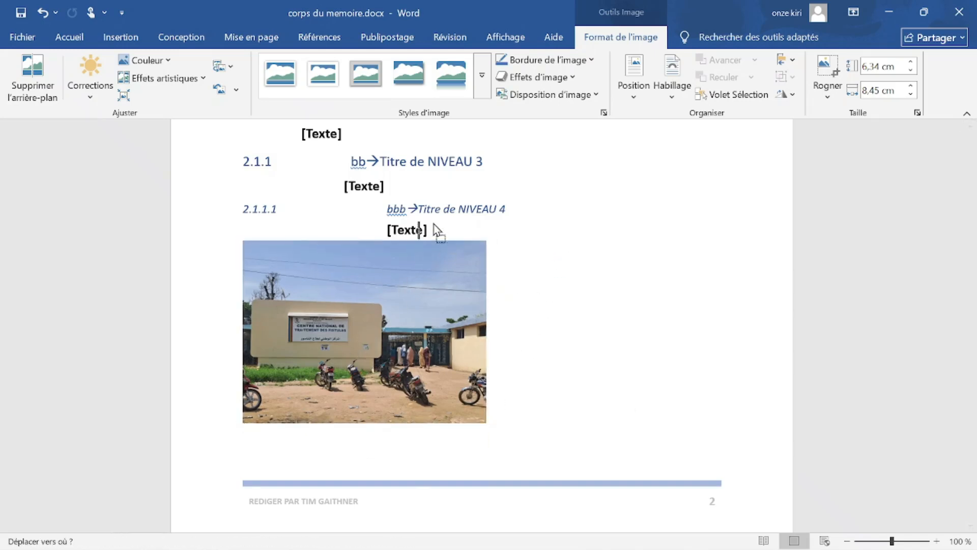
left_click_drag(426, 275, 420, 289)
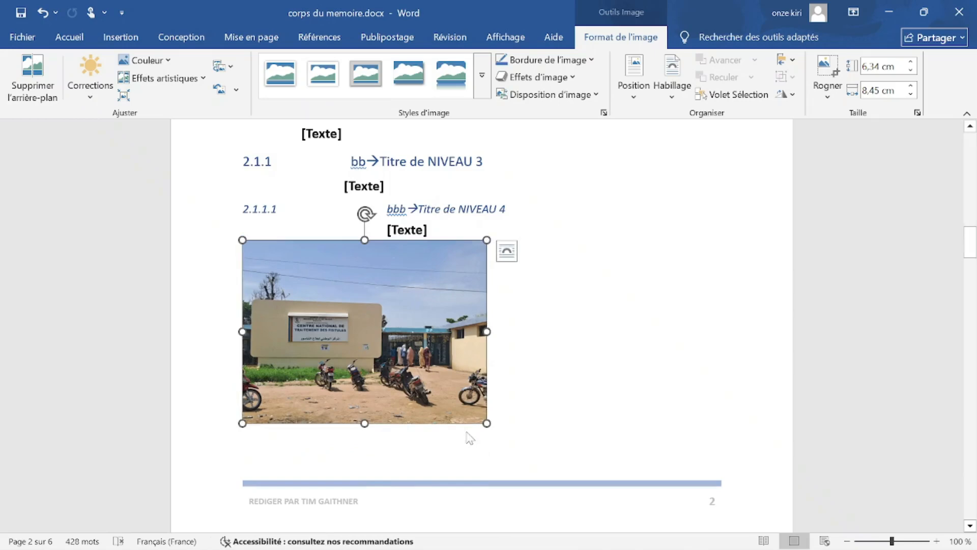
scroll(467, 436, "up", 4)
scroll(467, 437, "down", 4)
scroll(466, 435, "up", 3)
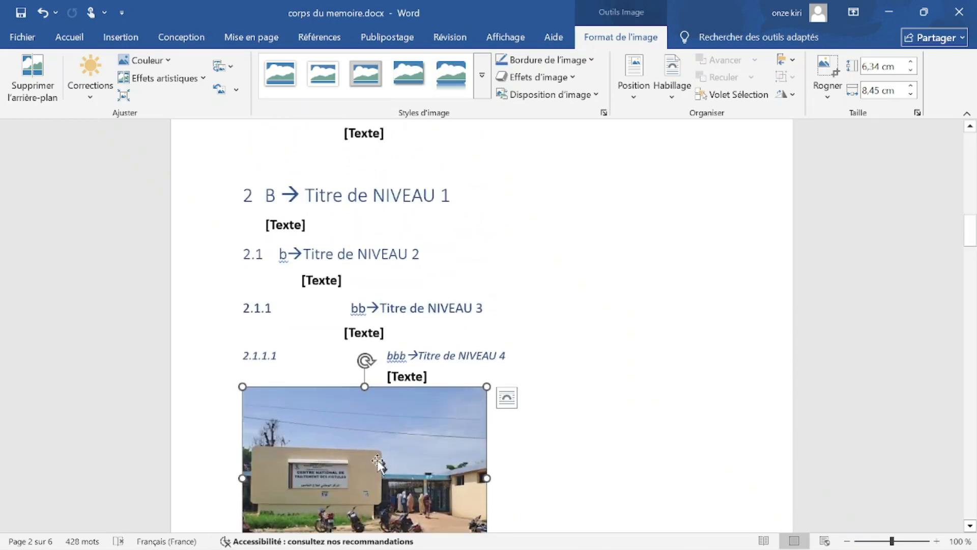
left_click_drag(378, 463, 392, 442)
left_click_drag(434, 363, 474, 327)
left_click_drag(526, 295, 481, 187)
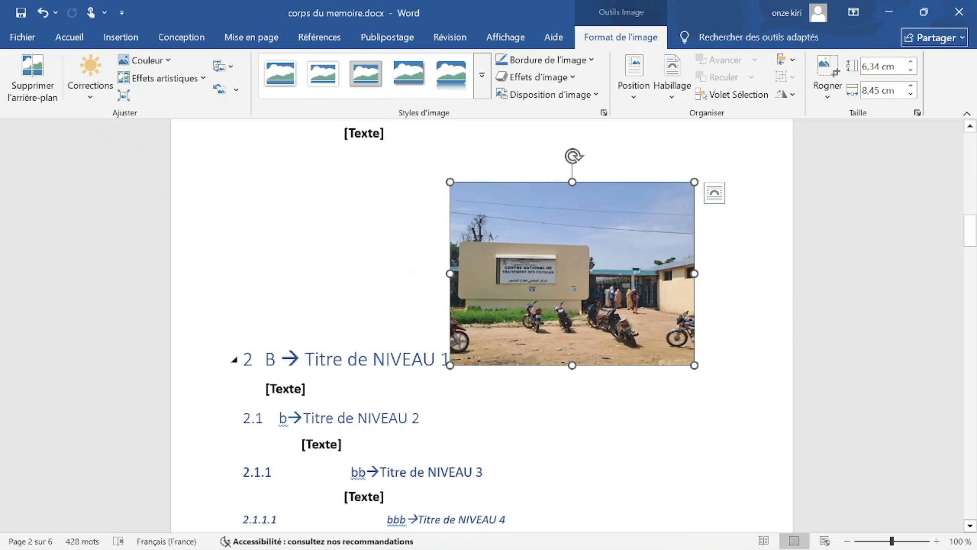
scroll(481, 306, "down", 3)
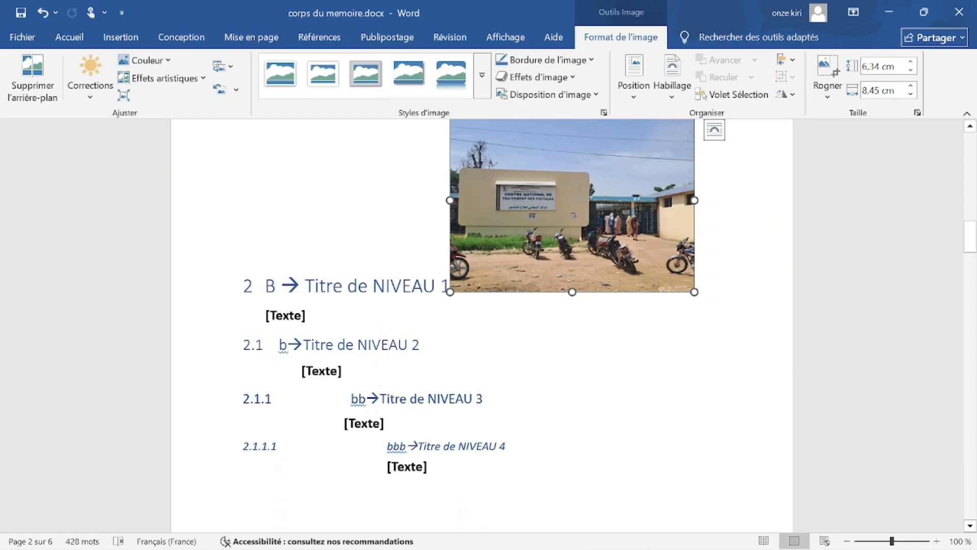
scroll(482, 306, "up", 2)
Enlarge the photo, then shrink it back to 6,8 × 9,07 cm.
left_click_drag(694, 329, 816, 516)
scroll(633, 437, "up", 5)
left_click_drag(640, 432, 483, 176)
left_click_drag(508, 349, 712, 253)
left_click_drag(462, 370, 617, 336)
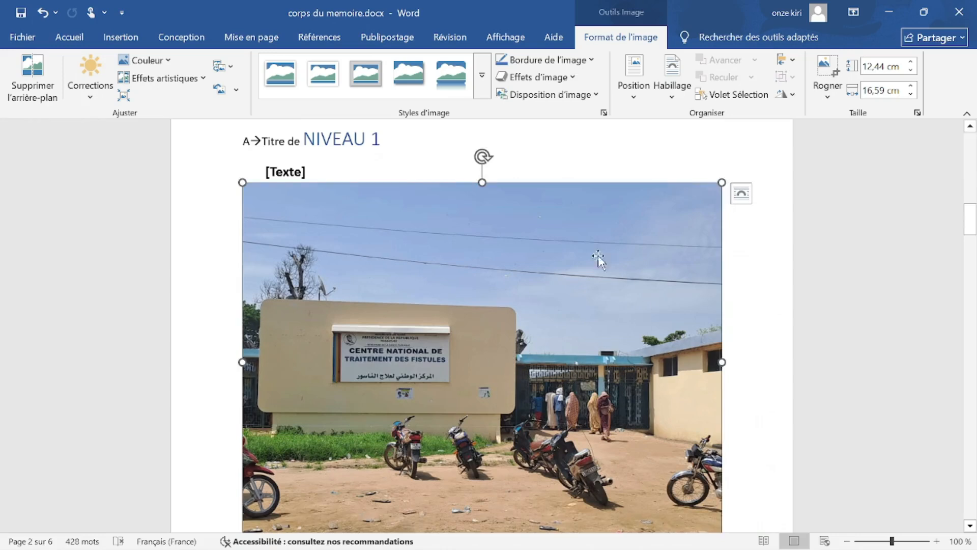
left_click_drag(646, 231, 407, 345)
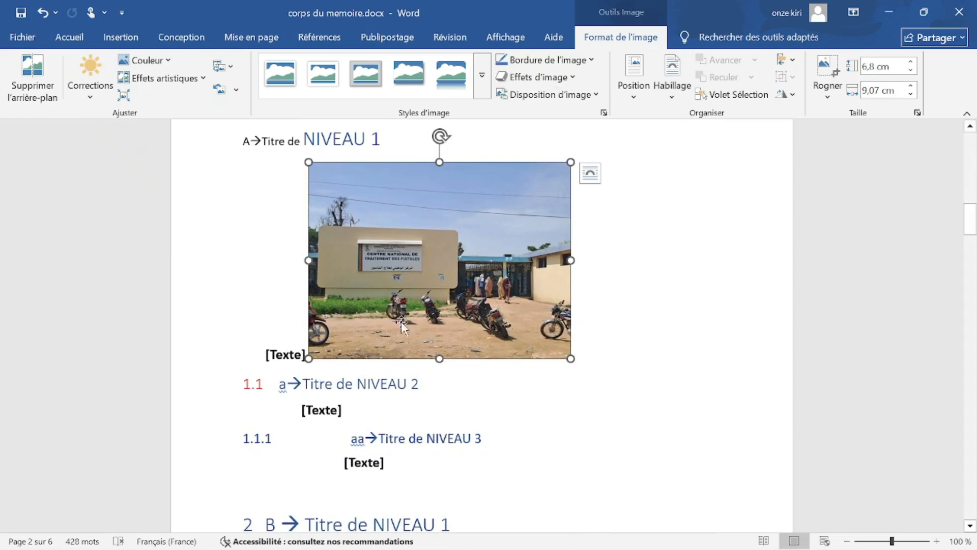
Set the photo's wrapping to Devant le texte and drag it down onto the 2.1 heading.
left_click(234, 35)
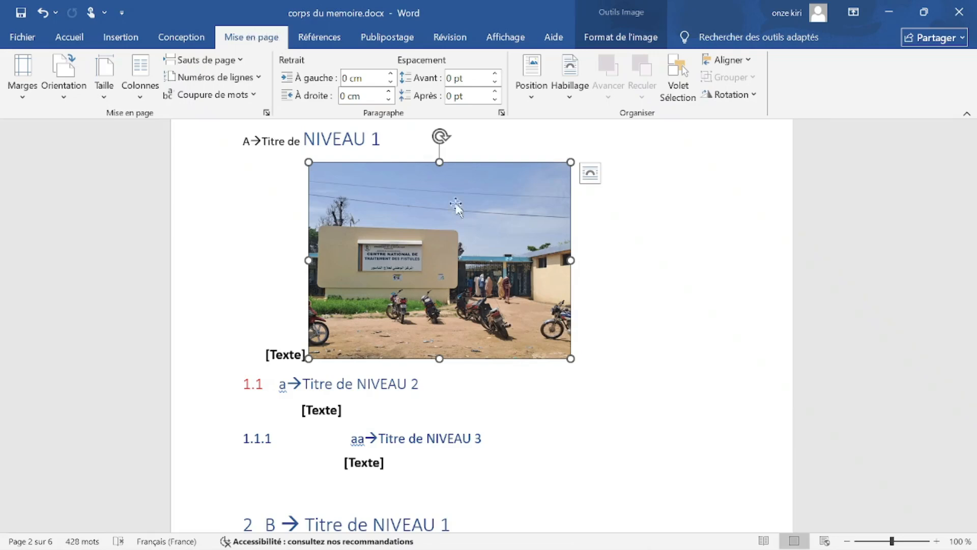
left_click(670, 288)
left_click(419, 252)
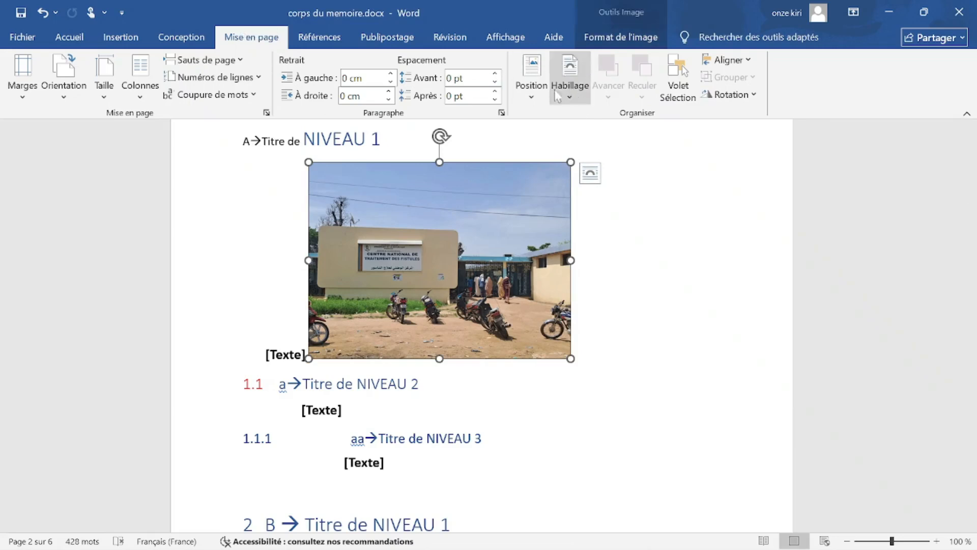
left_click(576, 86)
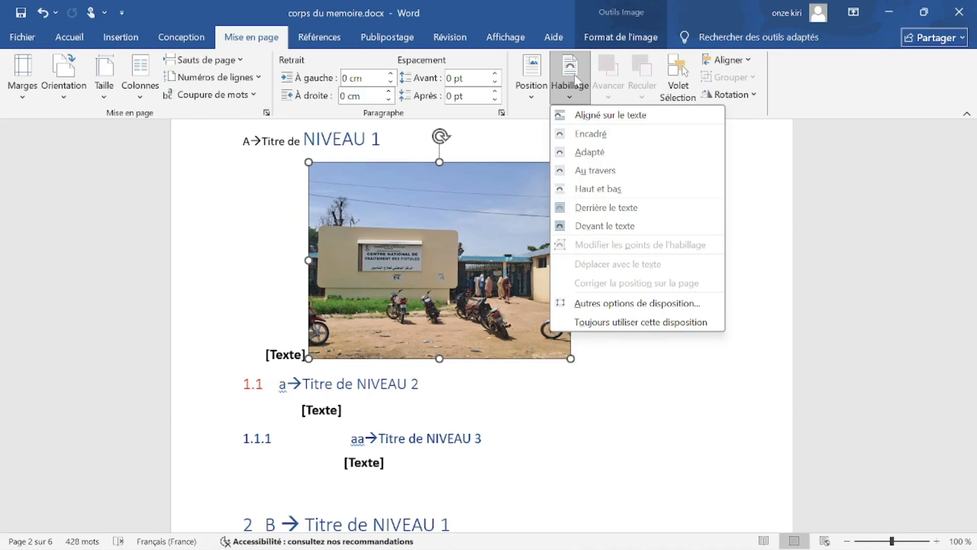
left_click(583, 227)
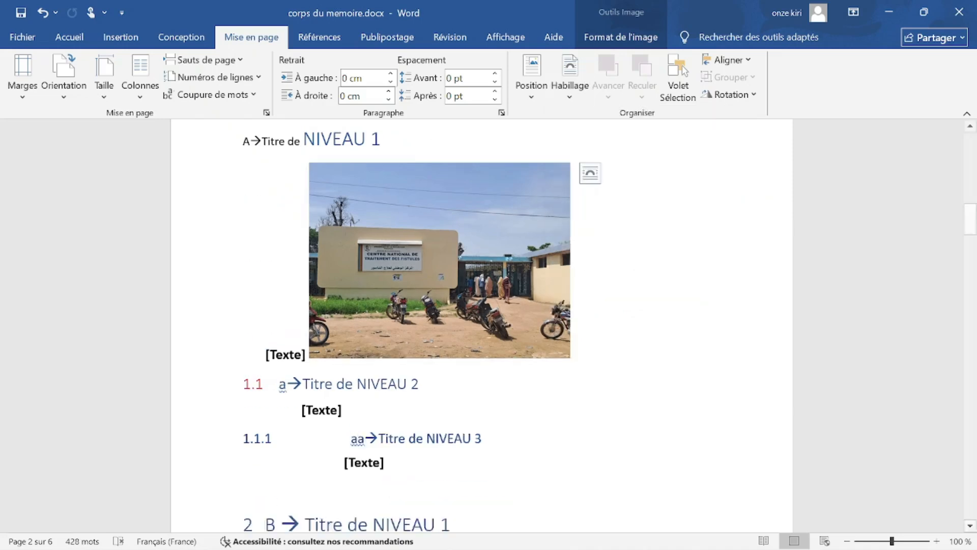
left_click_drag(473, 213, 341, 331)
left_click_drag(746, 328, 405, 293)
scroll(458, 157, "down", 5)
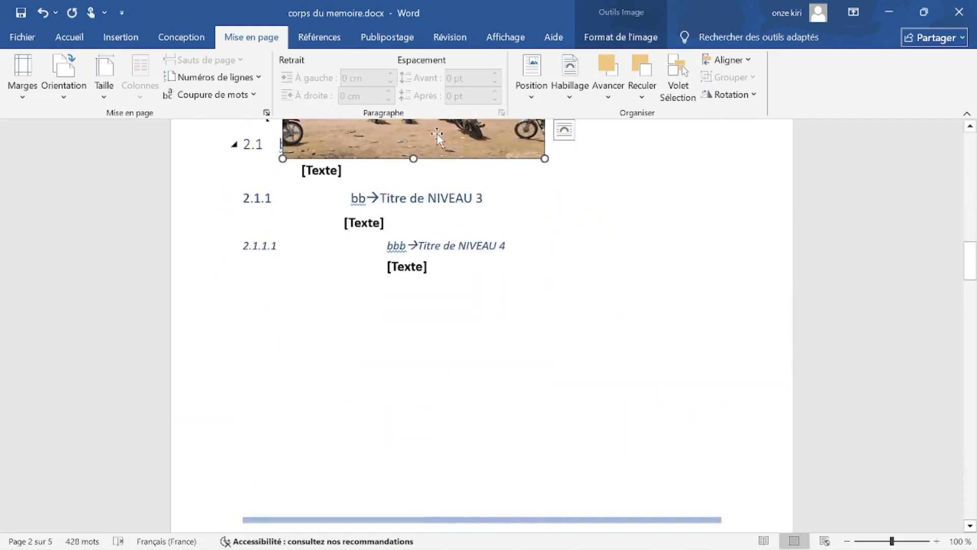
Drag the photo onto page 3 below the MySQL bullet and resize it to 5,53 × 7,37 cm.
left_click_drag(438, 135, 517, 443)
scroll(501, 383, "down", 6)
left_click_drag(480, 242, 505, 482)
scroll(494, 275, "down", 5)
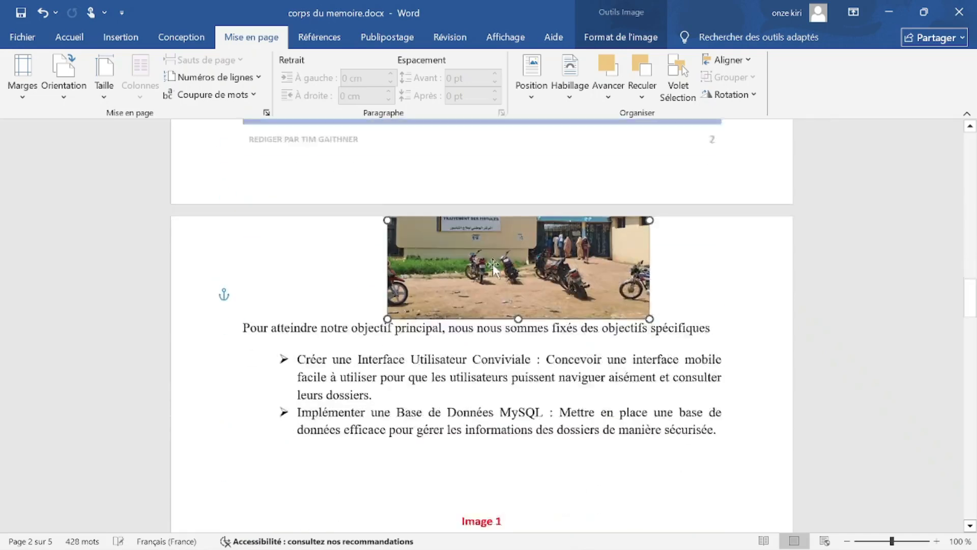
scroll(492, 265, "down", 1)
left_click_drag(494, 223, 489, 407)
scroll(488, 255, "down", 4)
left_click_drag(492, 200, 454, 314)
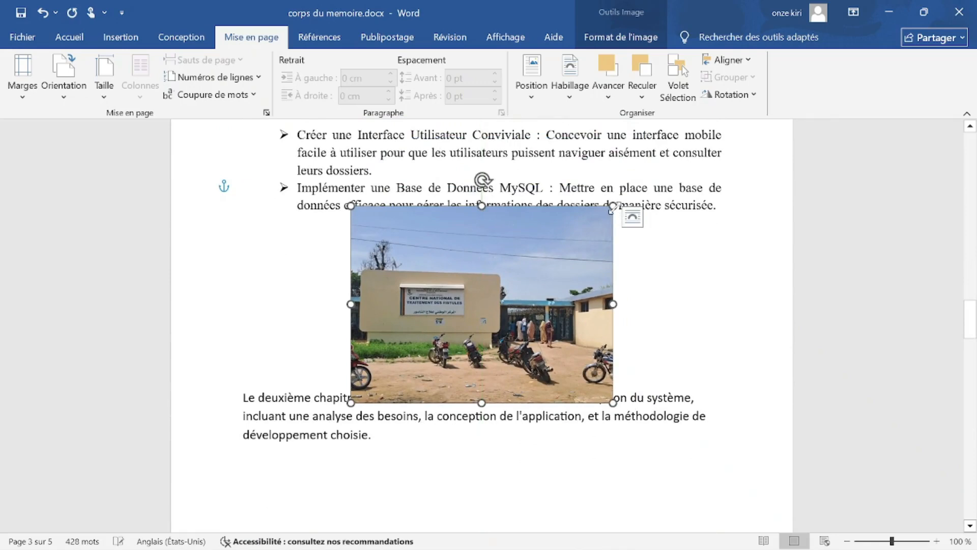
left_click_drag(598, 222, 565, 242)
left_click_drag(472, 308, 514, 285)
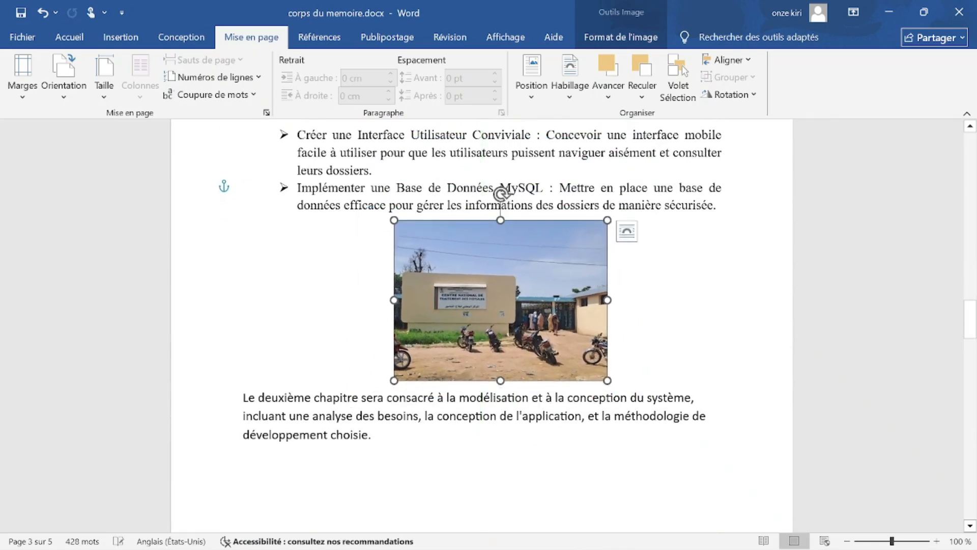
Reopen the photo's Habillage choices, then switch to the final thesis document.
left_click(660, 466)
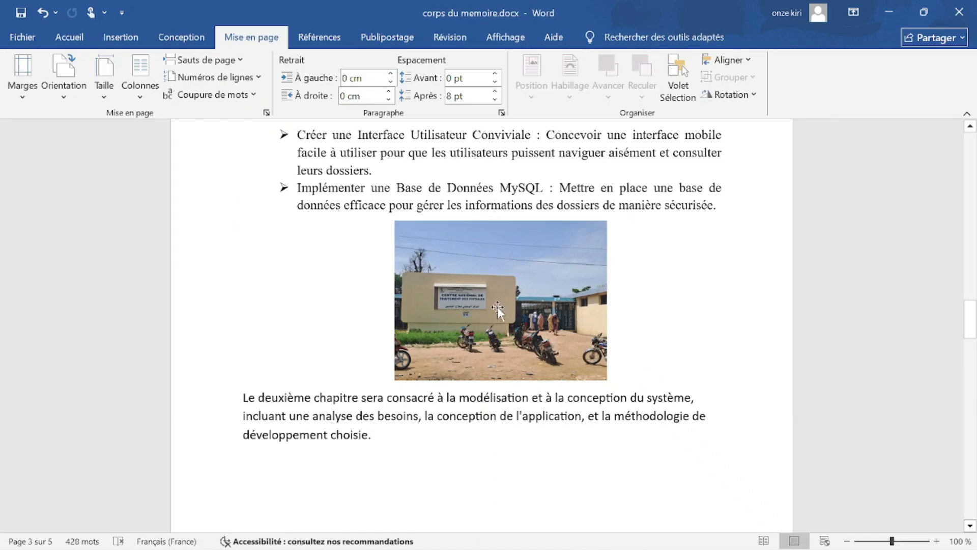
left_click(497, 310)
left_click(688, 73)
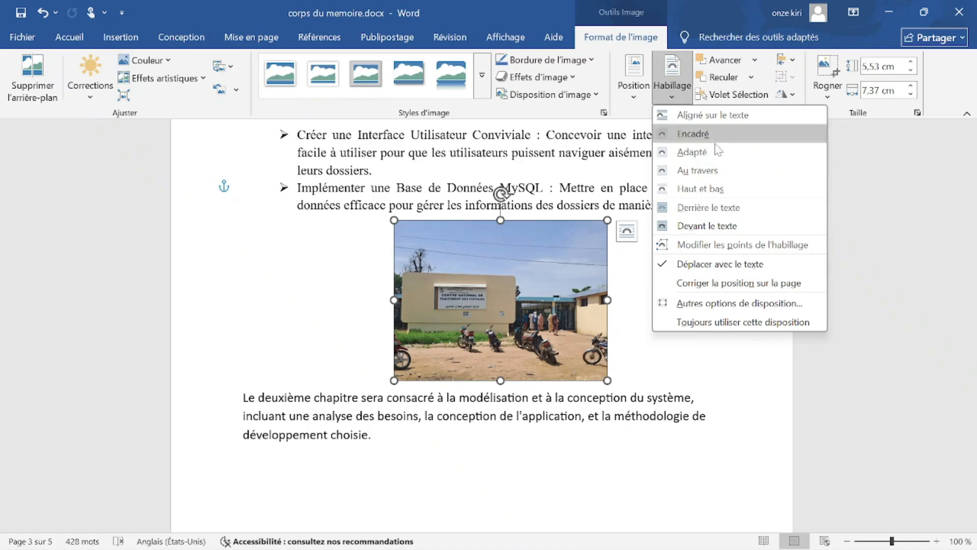
mouse_move(686, 545)
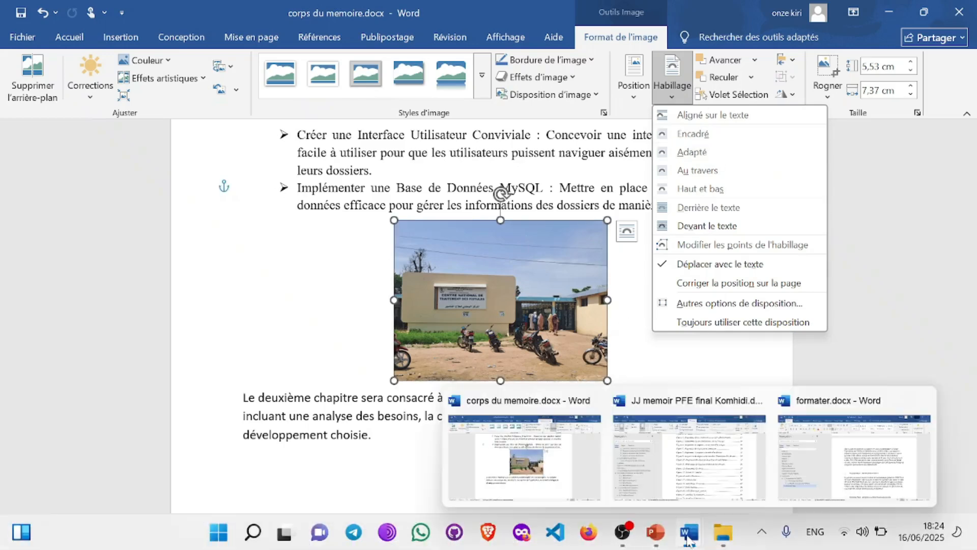
left_click(690, 457)
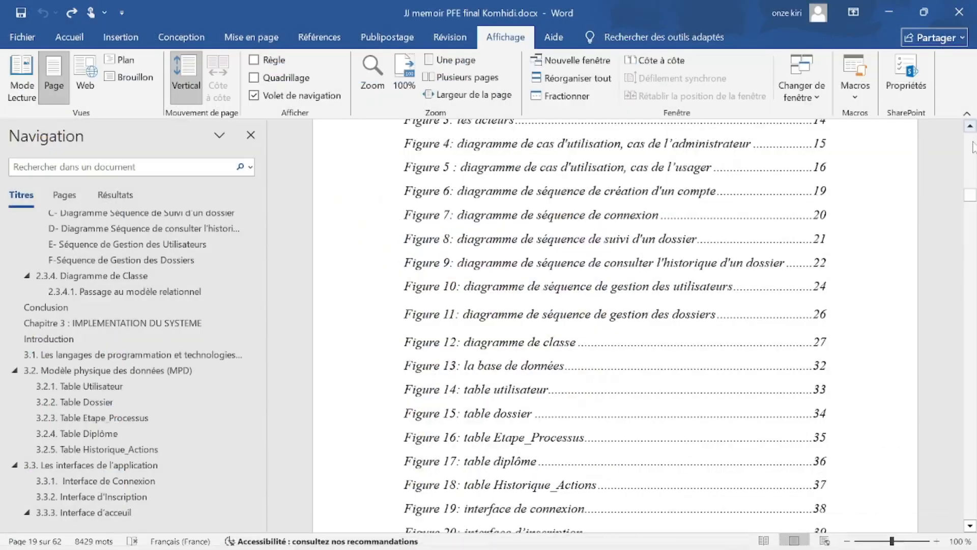
In the final thesis, examine the Java logo and its 'Java (pour Android)' paragraph on page 42.
left_click_drag(971, 196, 970, 390)
scroll(615, 326, "up", 3)
left_click(444, 300)
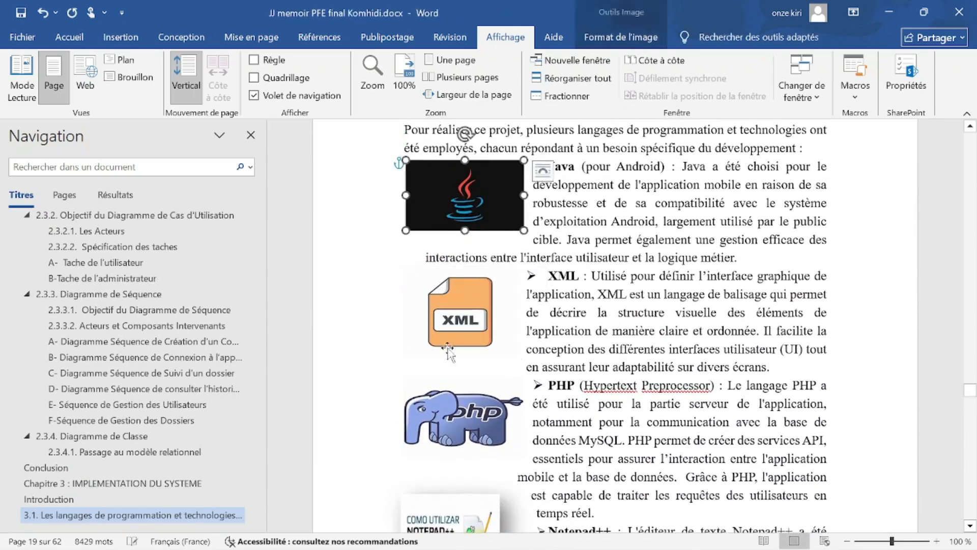
left_click(444, 219)
left_click(577, 202)
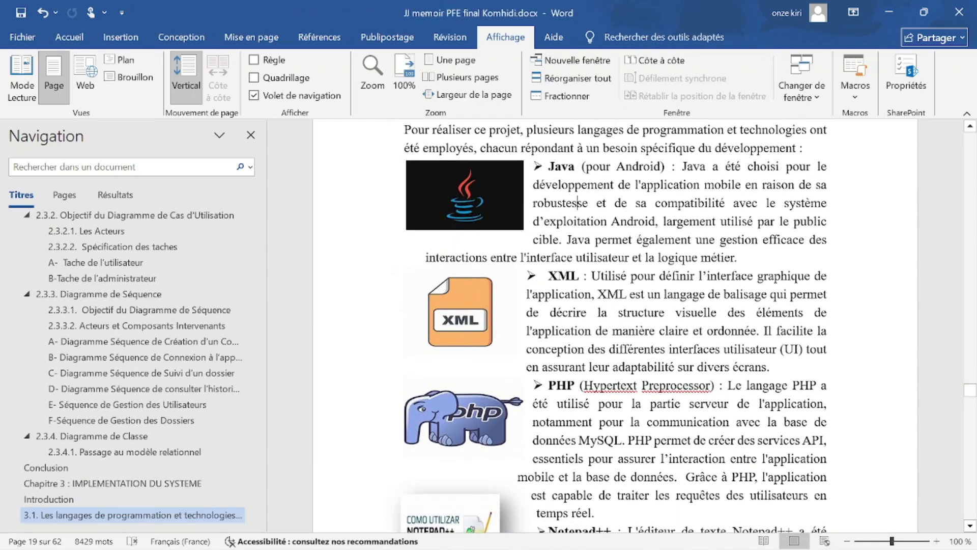
left_click_drag(549, 166, 596, 223)
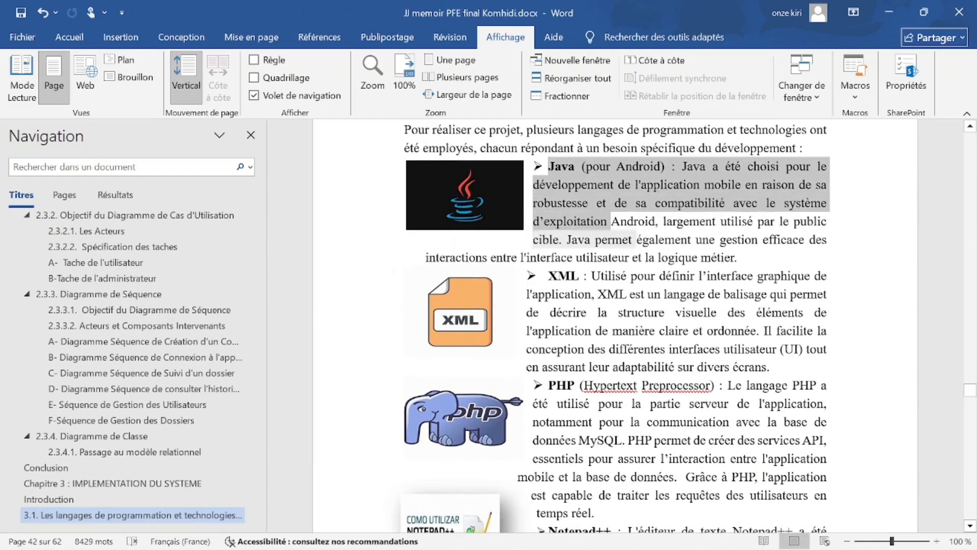
left_click(469, 193)
left_click(563, 222)
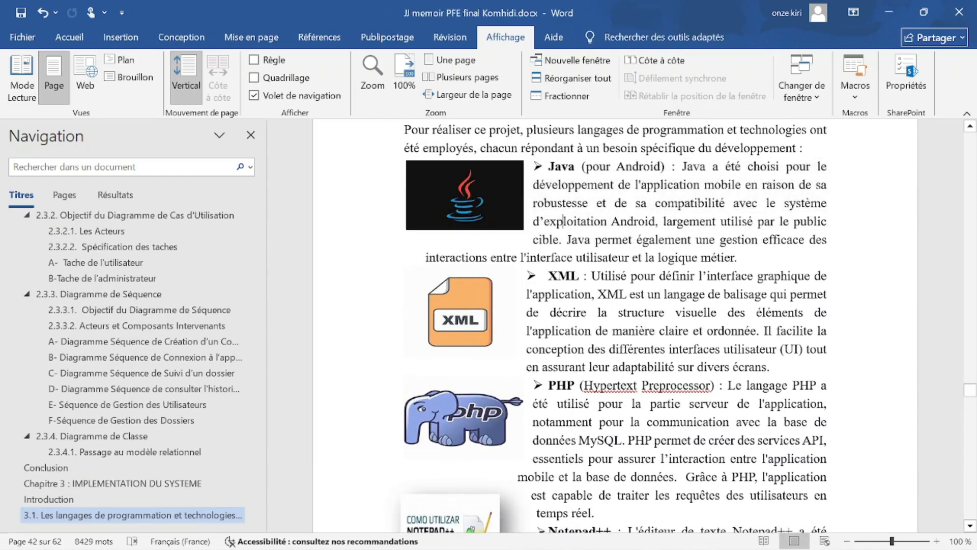
left_click_drag(574, 167, 670, 168)
Check the Java, XML and PHP logo images, then minimise the thesis window.
left_click(476, 190)
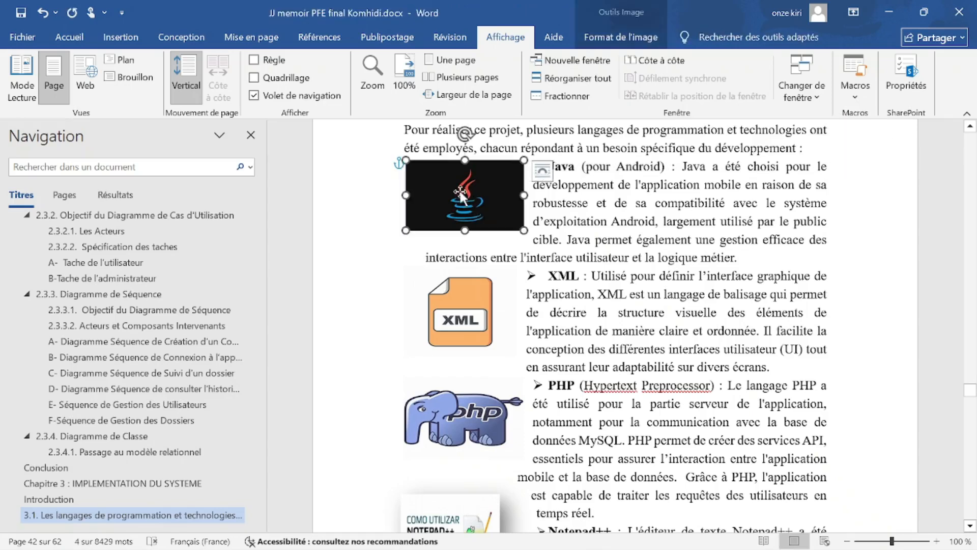
left_click(614, 203)
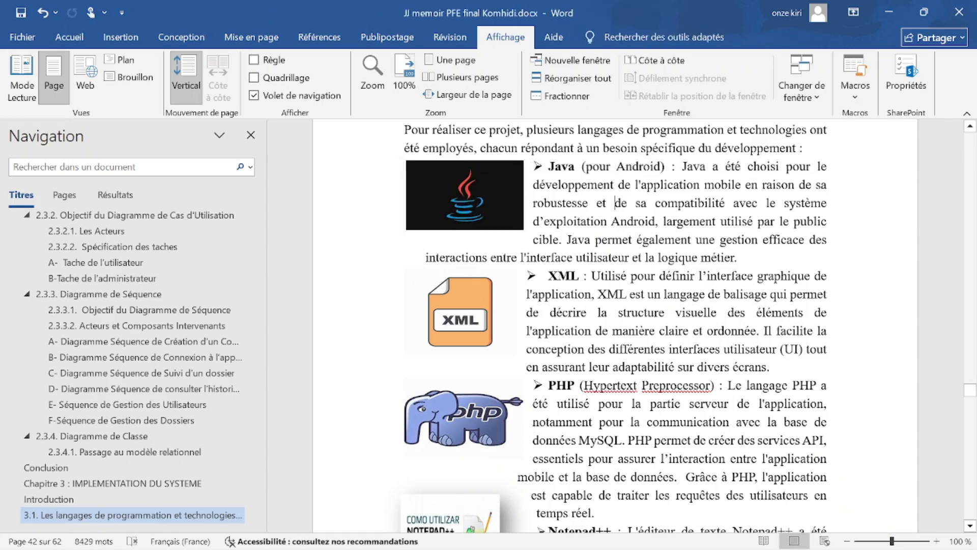
left_click(457, 201)
left_click(458, 304)
left_click_drag(549, 276, 689, 276)
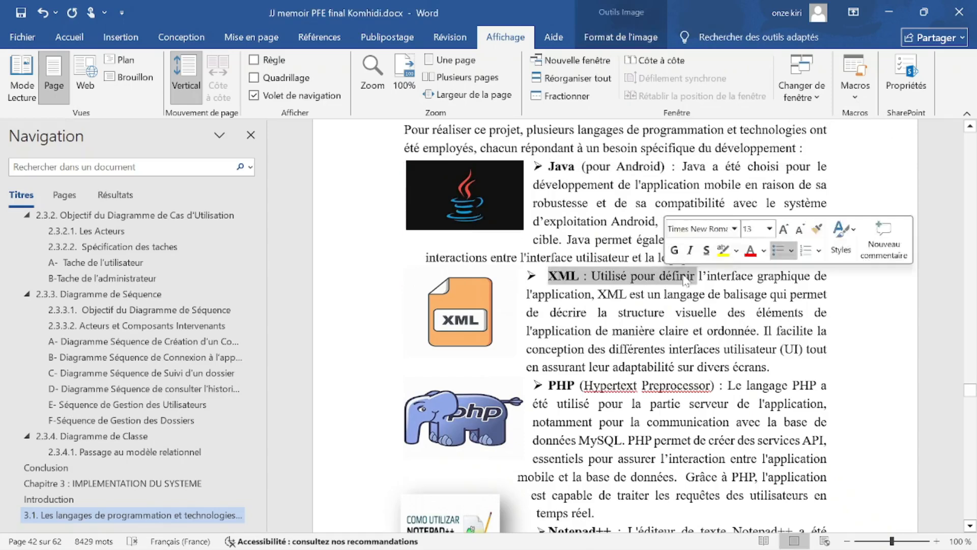
left_click(467, 318)
scroll(467, 318, "down", 2)
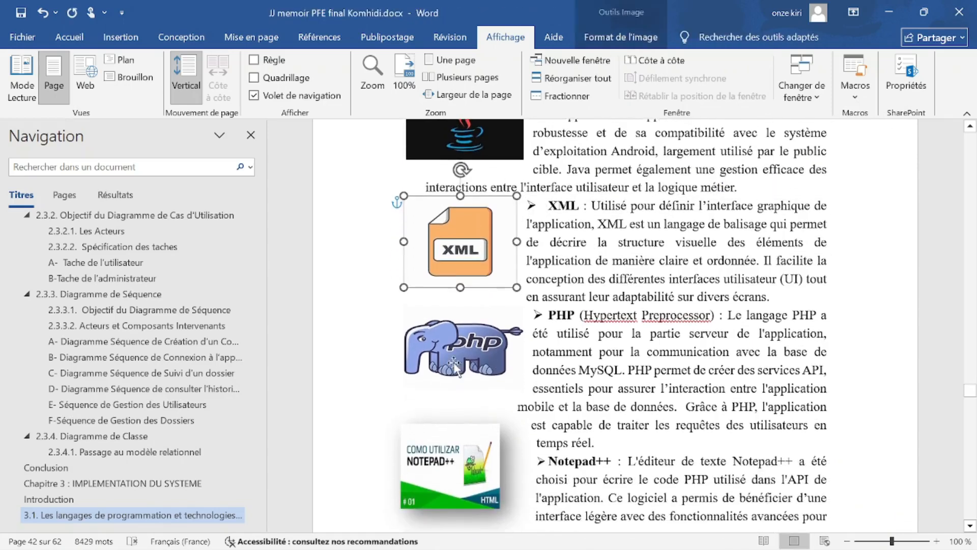
left_click(463, 346)
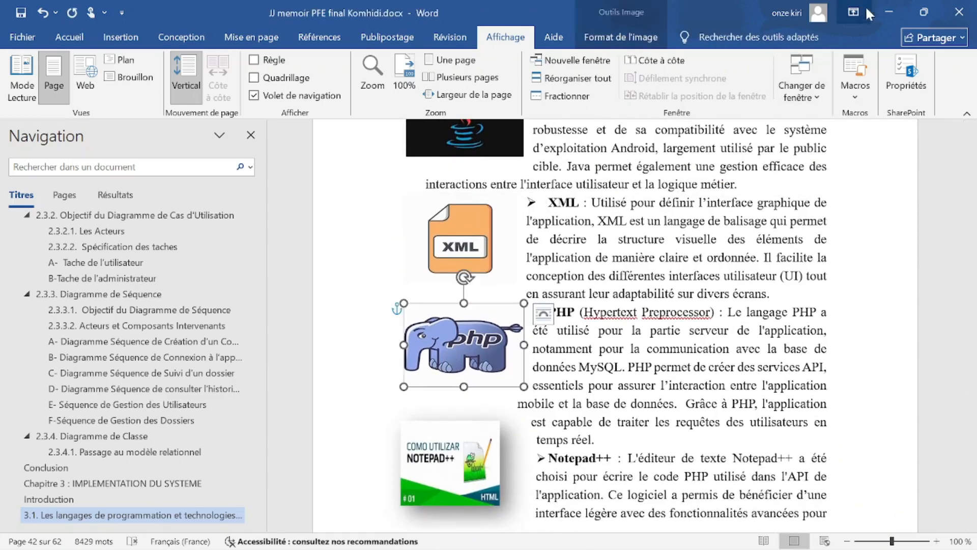
left_click(889, 12)
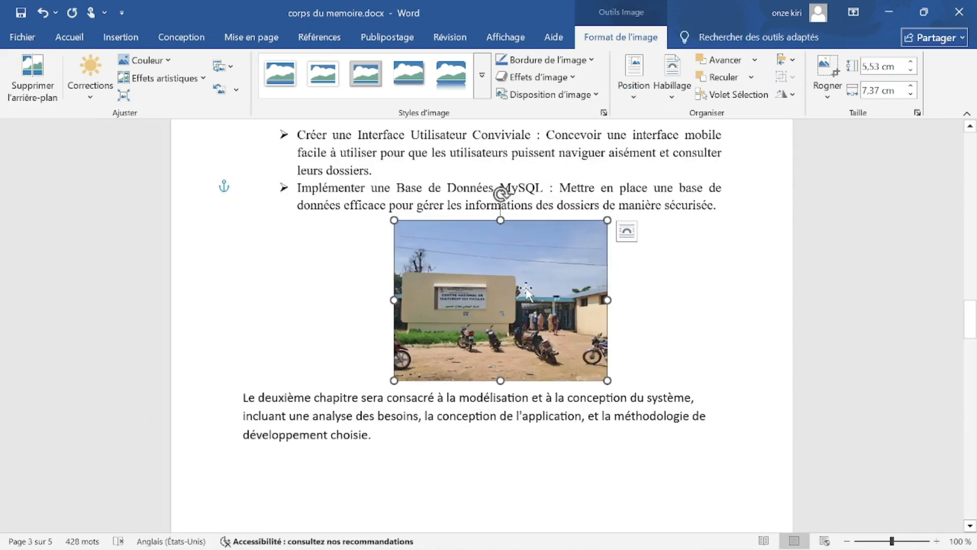
Try Adapté, Encadré, Au travers and Derrière le texte wrapping on the building photo.
scroll(528, 292, "up", 2)
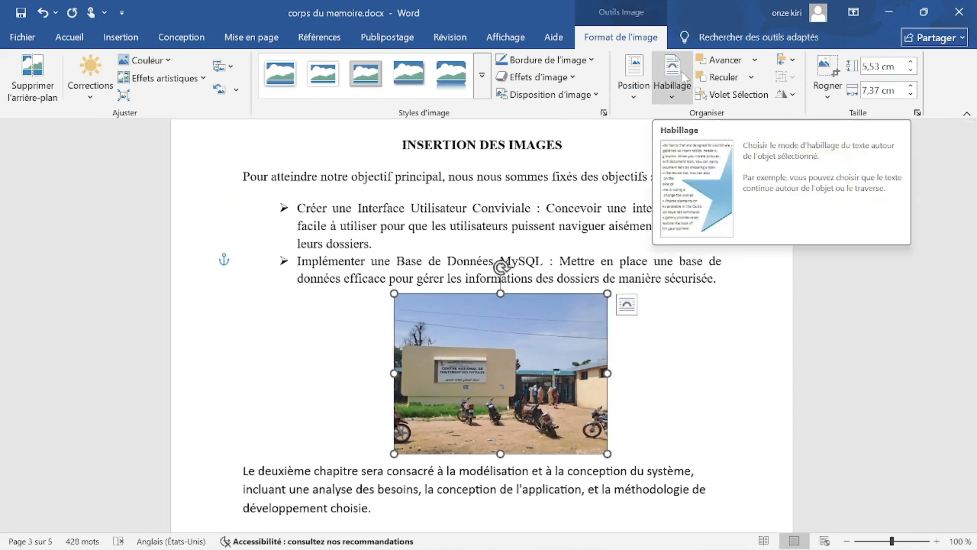
left_click(672, 84)
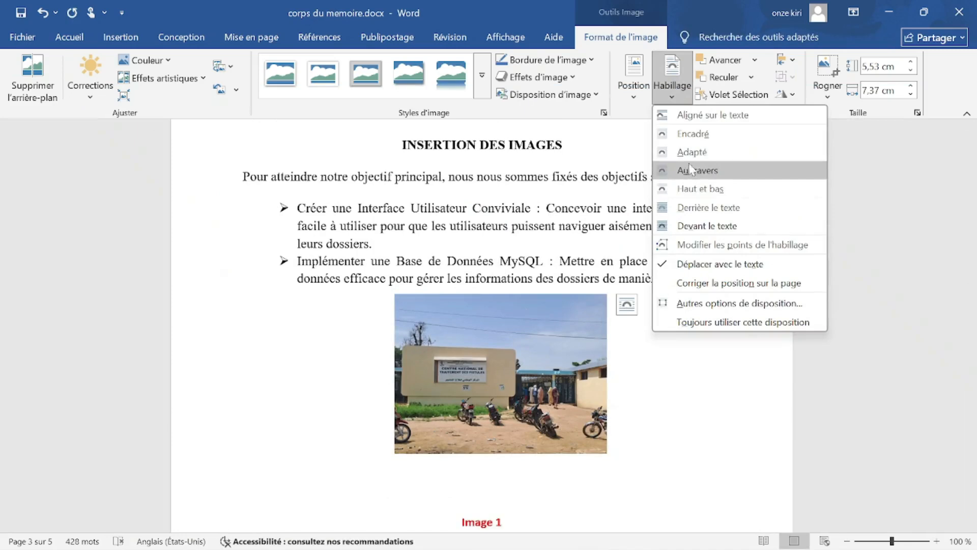
left_click(691, 152)
left_click_drag(532, 337, 545, 273)
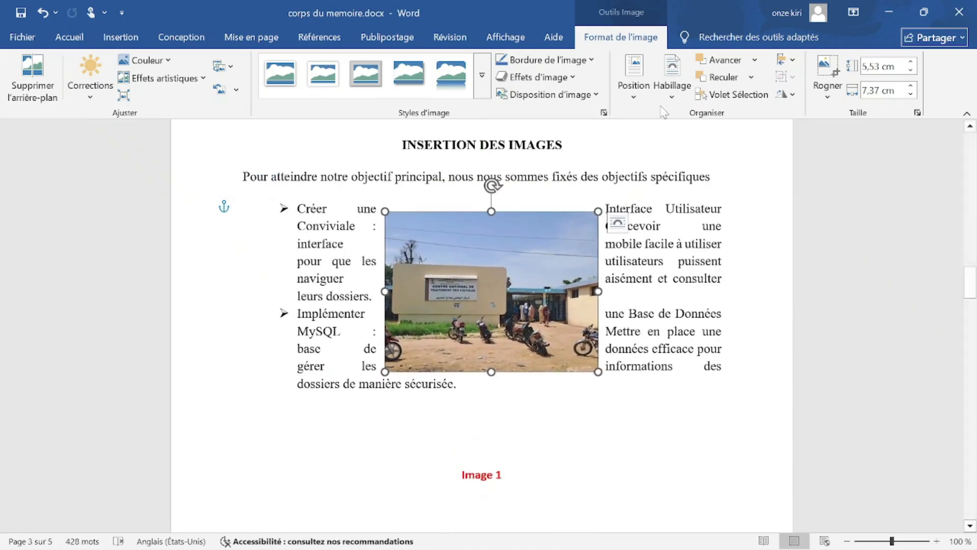
left_click(671, 81)
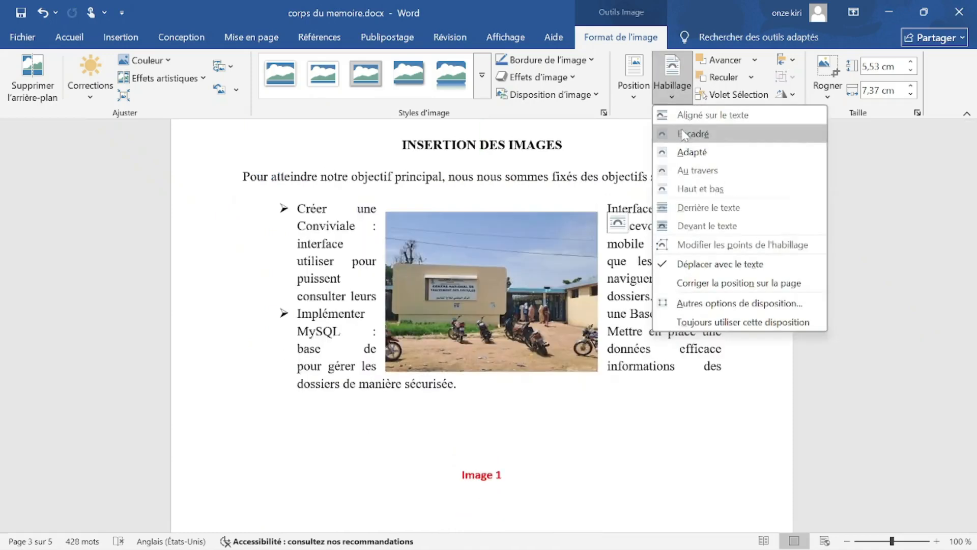
left_click(683, 134)
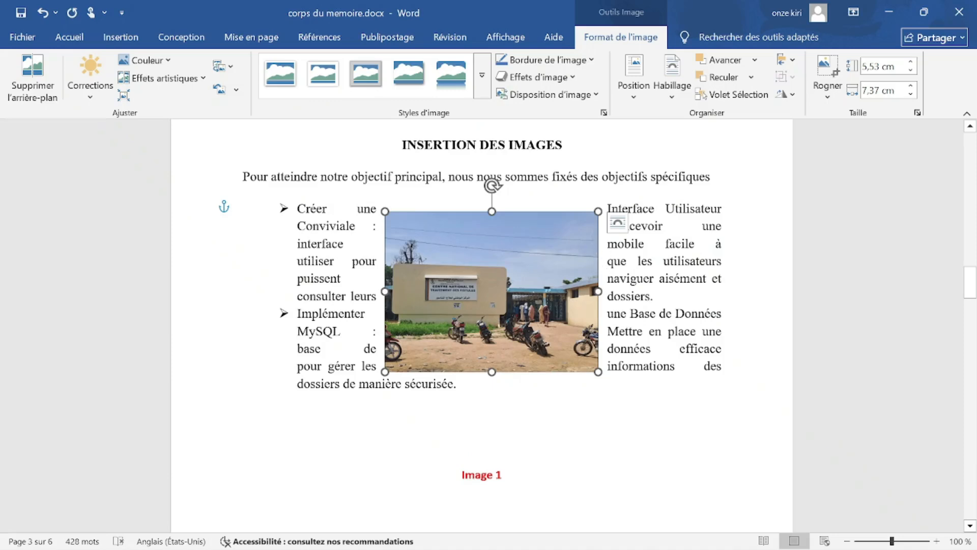
left_click(672, 81)
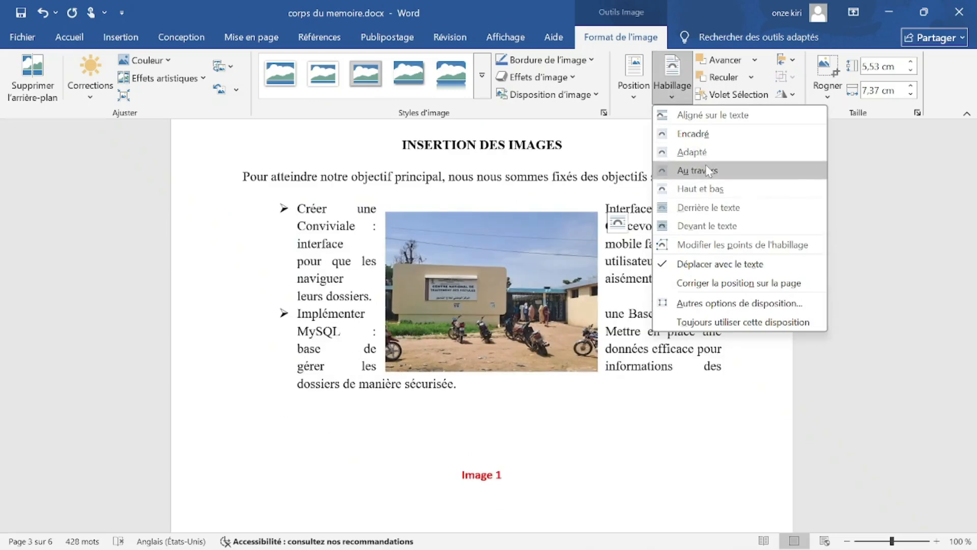
left_click(706, 166)
mouse_move(539, 266)
left_mouse_down()
mouse_move(442, 251)
mouse_move(545, 247)
mouse_move(524, 291)
mouse_move(534, 261)
mouse_move(524, 269)
left_mouse_up()
left_click(672, 81)
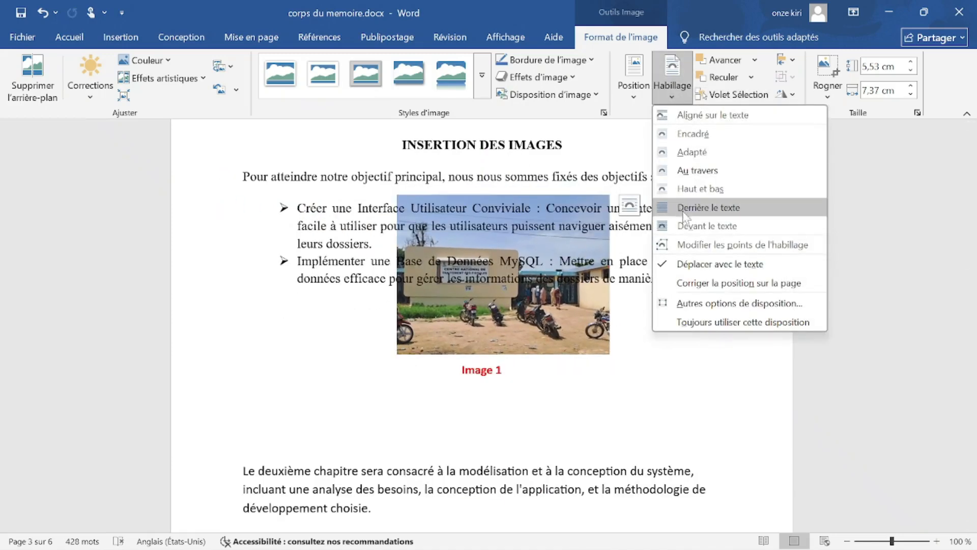
left_click(695, 212)
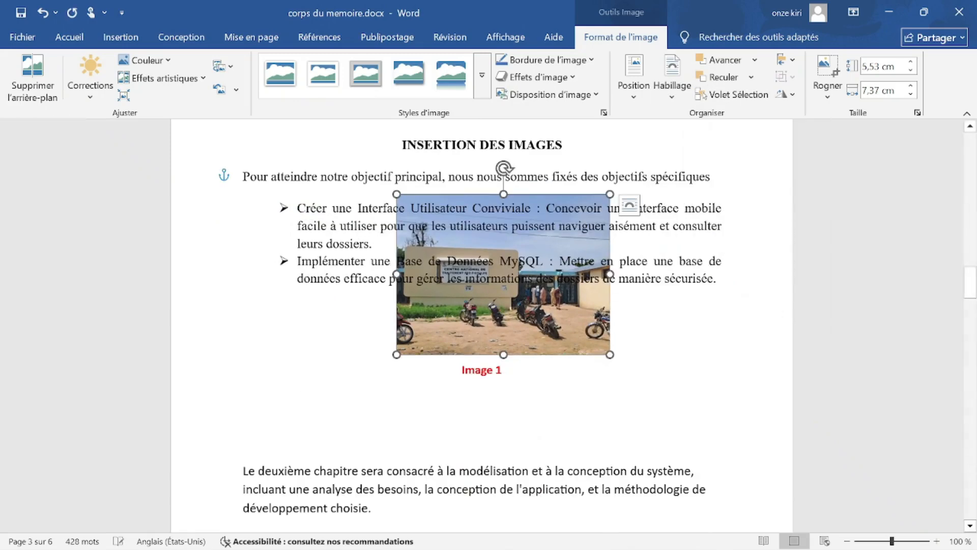
left_click_drag(527, 306, 509, 263)
Set the photo to Devant le texte below the second-chapter paragraph, enlarged to 7,31 × 9,75 cm.
left_click(672, 89)
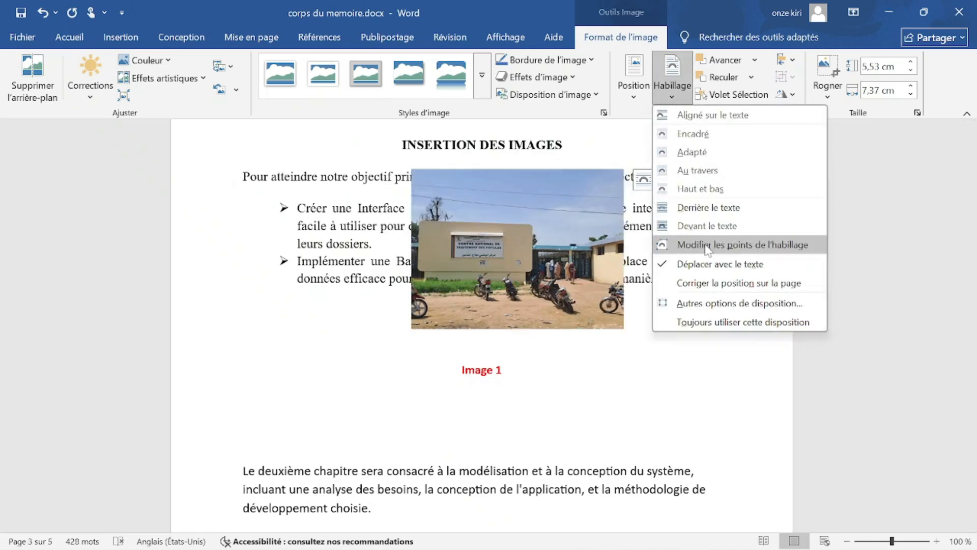
left_click(717, 225)
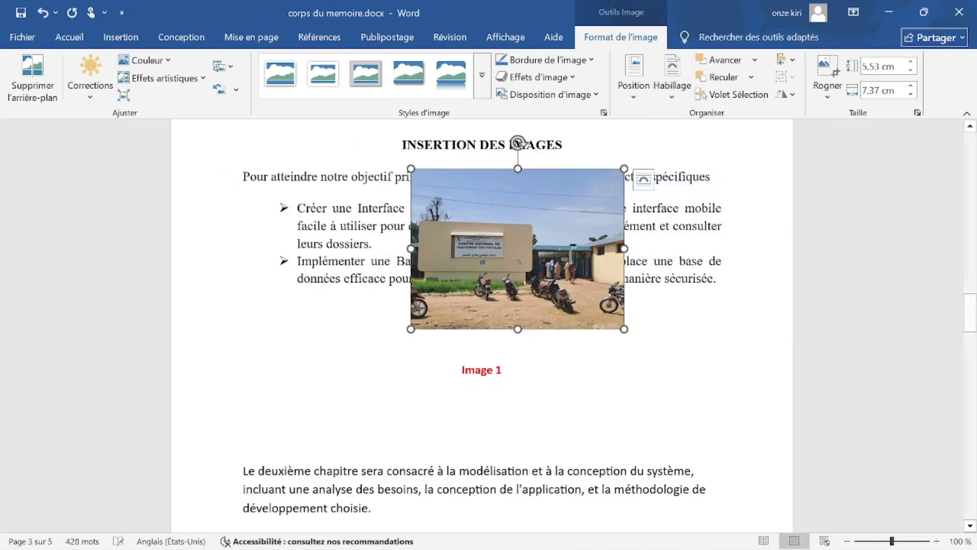
scroll(511, 274, "down", 3)
left_click_drag(511, 275, 462, 282)
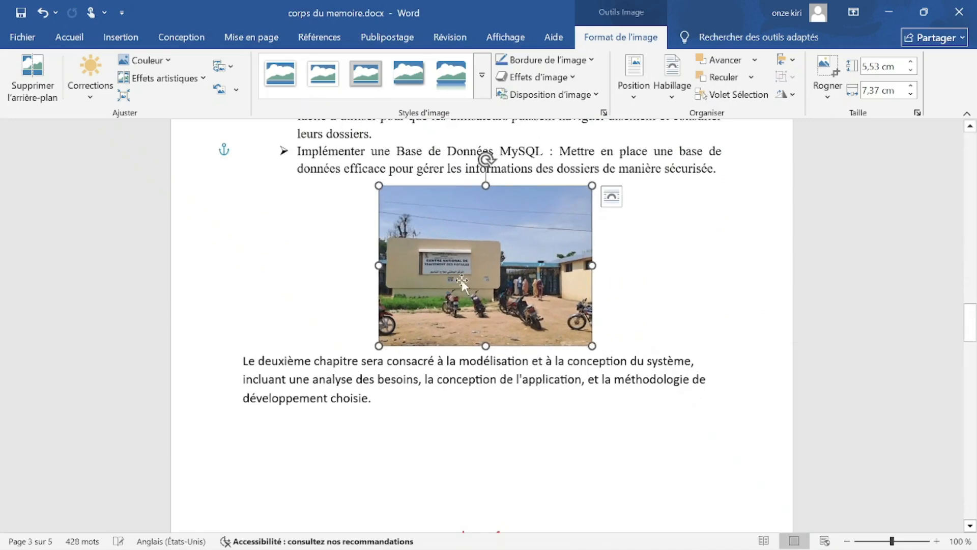
scroll(494, 272, "down", 3)
left_click_drag(482, 201, 482, 436)
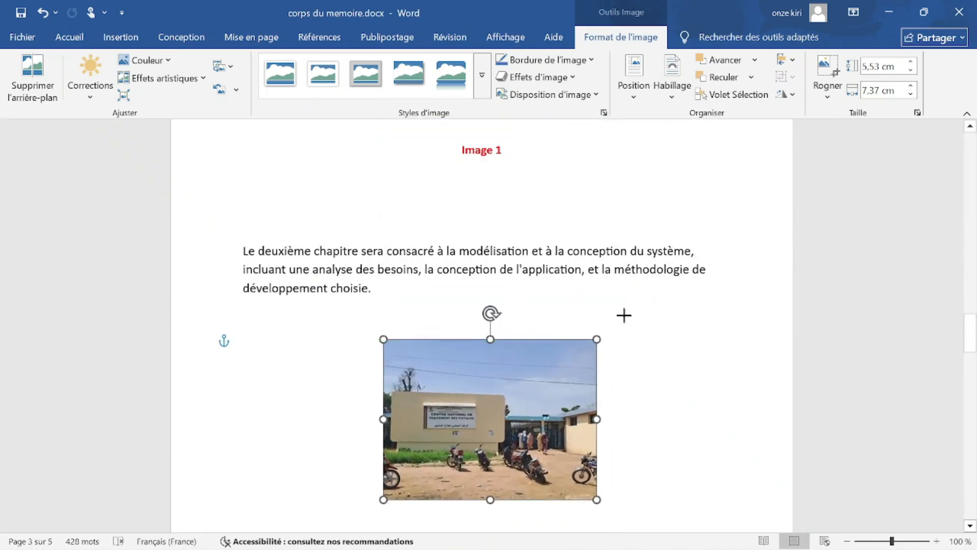
left_click_drag(623, 315, 664, 286)
left_click_drag(562, 364, 530, 384)
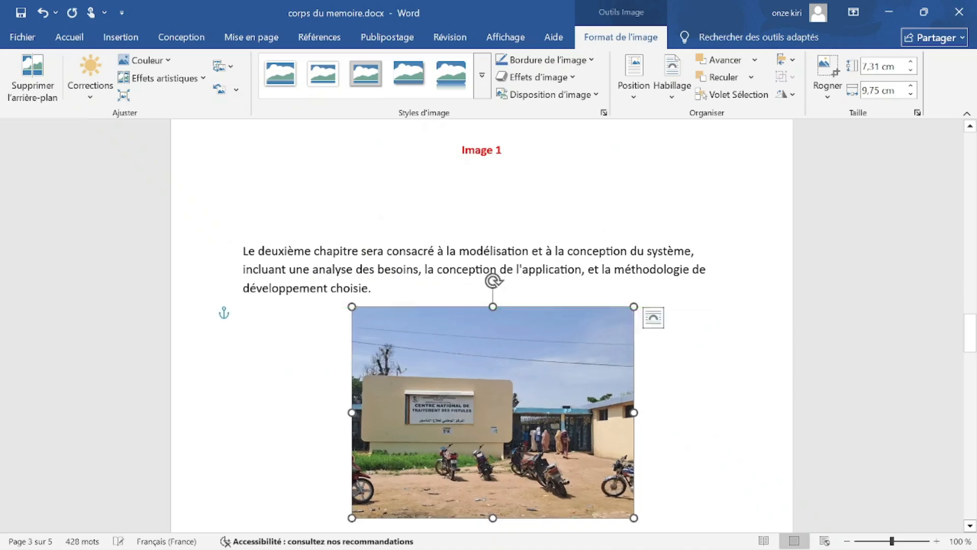
scroll(493, 280, "up", 4)
left_click(442, 288)
Insert boustmusiclogo.jpg from this computer.
left_click(121, 37)
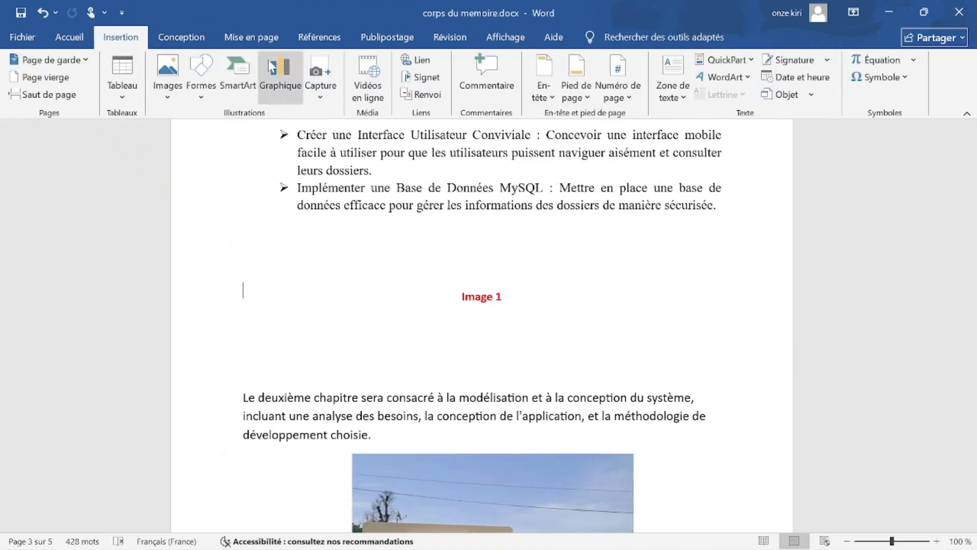
left_click(167, 71)
left_click(198, 137)
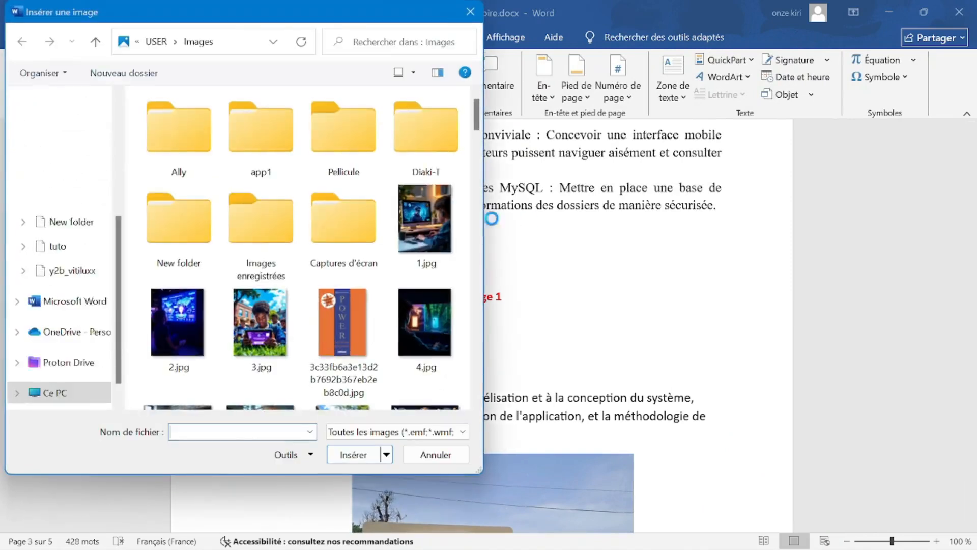
scroll(331, 219, "down", 10)
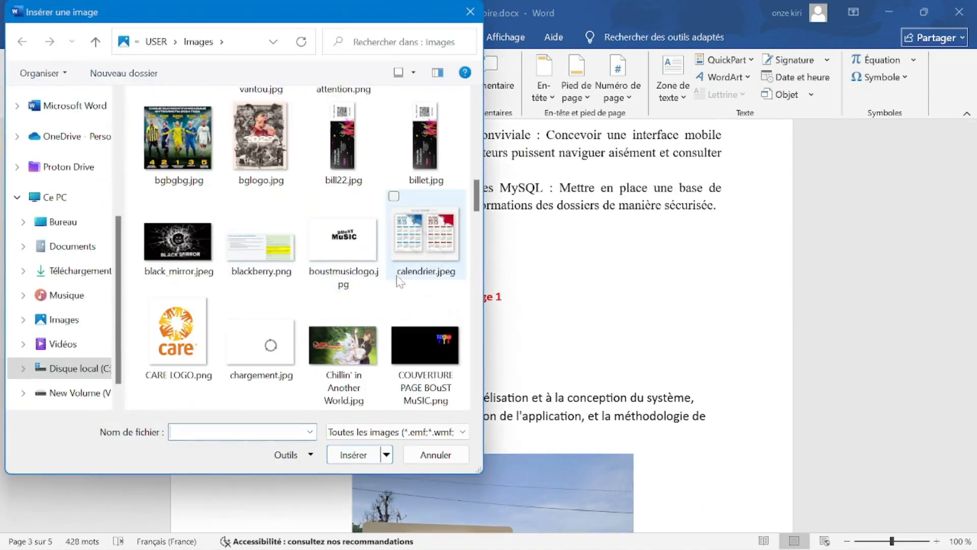
scroll(356, 228, "down", 2)
double_click(342, 133)
scroll(650, 331, "down", 3)
left_click_drag(722, 281, 457, 398)
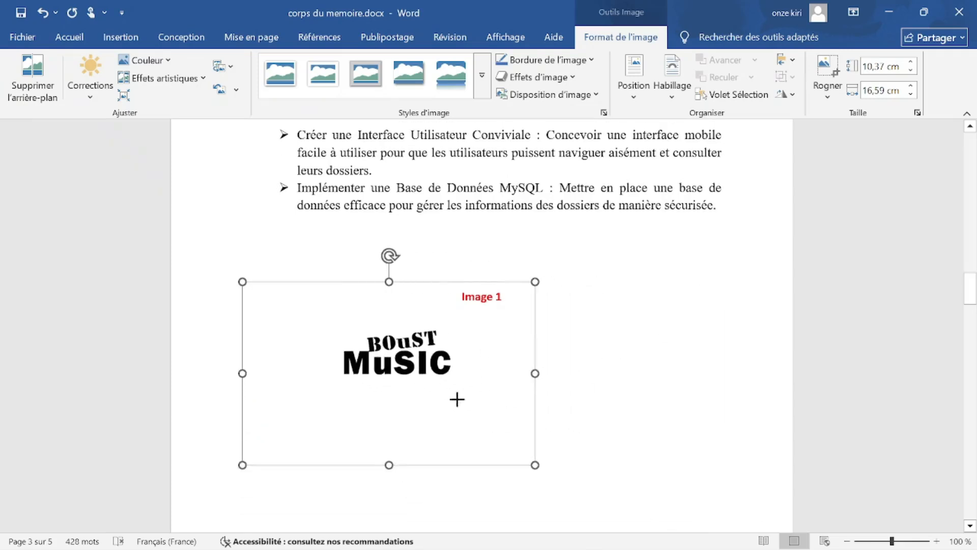
scroll(456, 399, "up", 5)
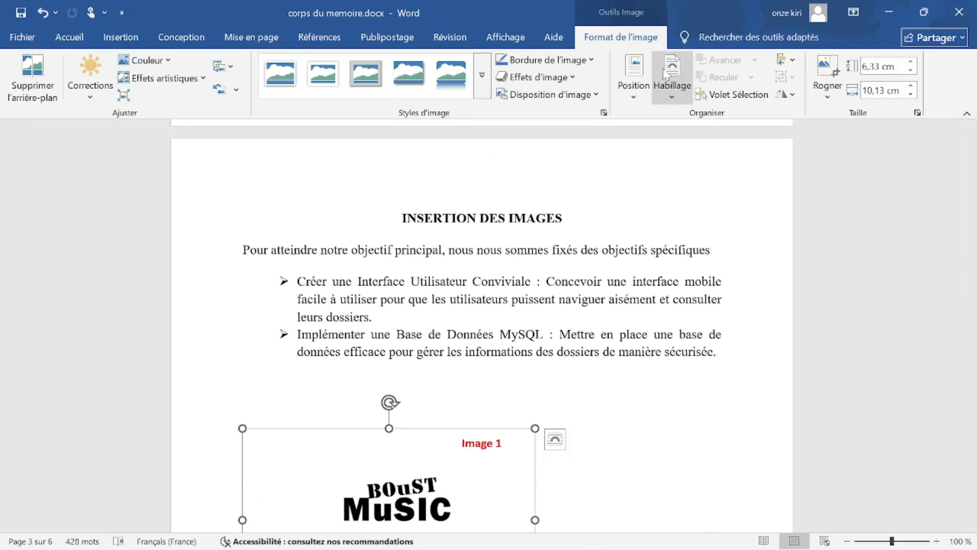
Try Adapté and in-line wrapping on the logo and move it up in the text.
left_click(672, 87)
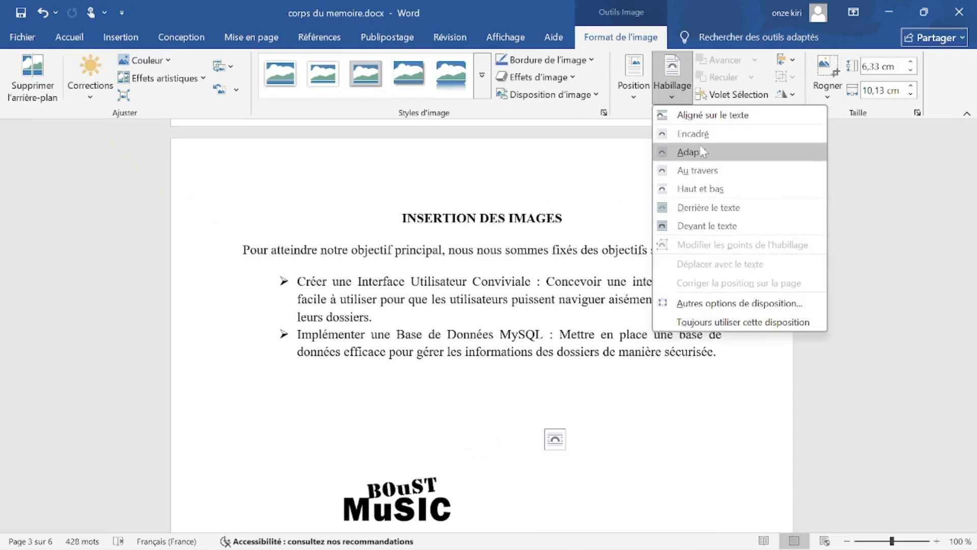
left_click(709, 152)
scroll(509, 306, "down", 3)
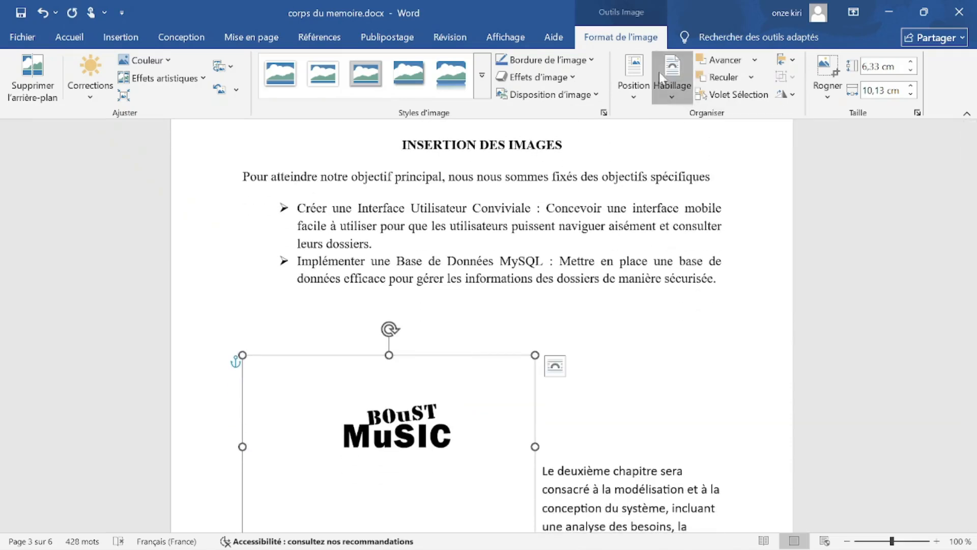
left_click(690, 100)
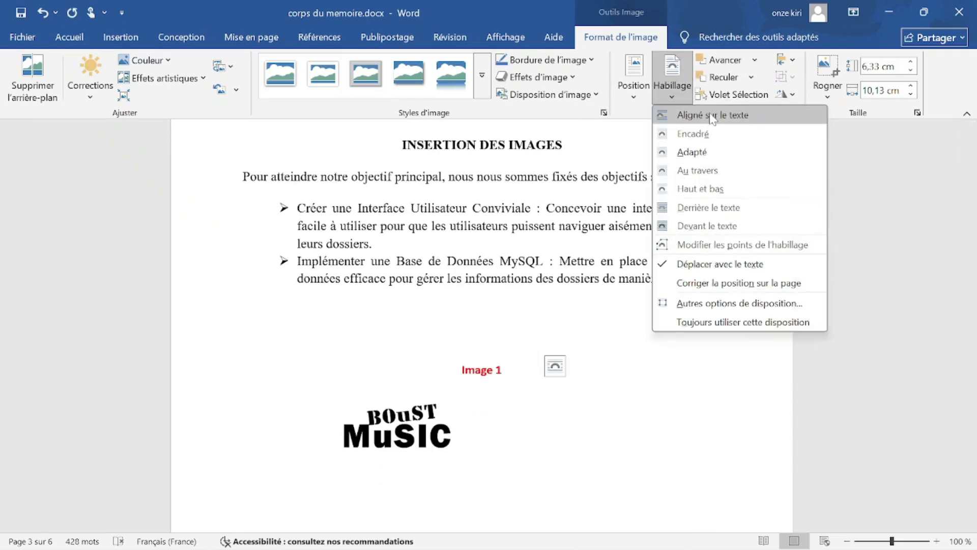
left_click(738, 116)
left_click_drag(425, 423, 481, 262)
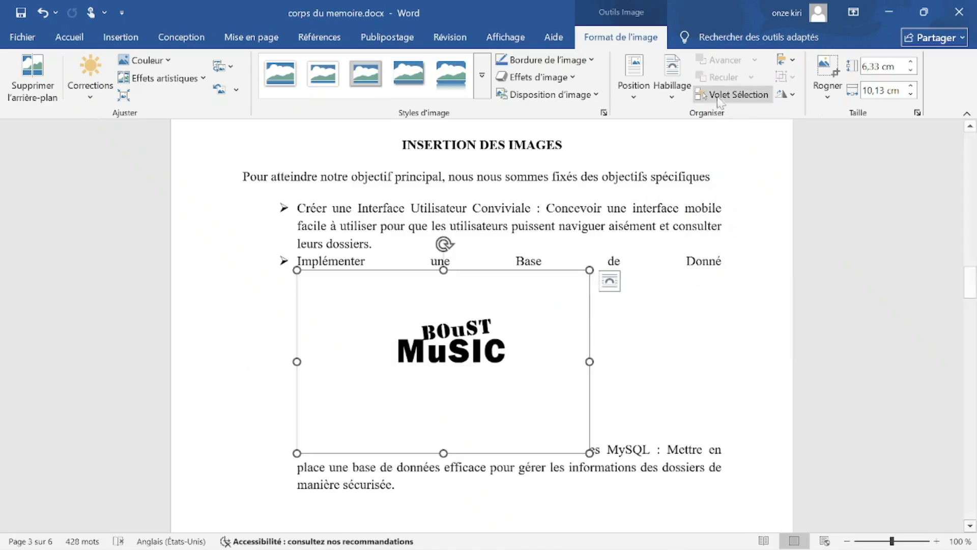
Wrap the logo Adapté, shrink it to 4 × 6,4 cm and place it left of the bullets.
left_click(672, 84)
left_click(715, 152)
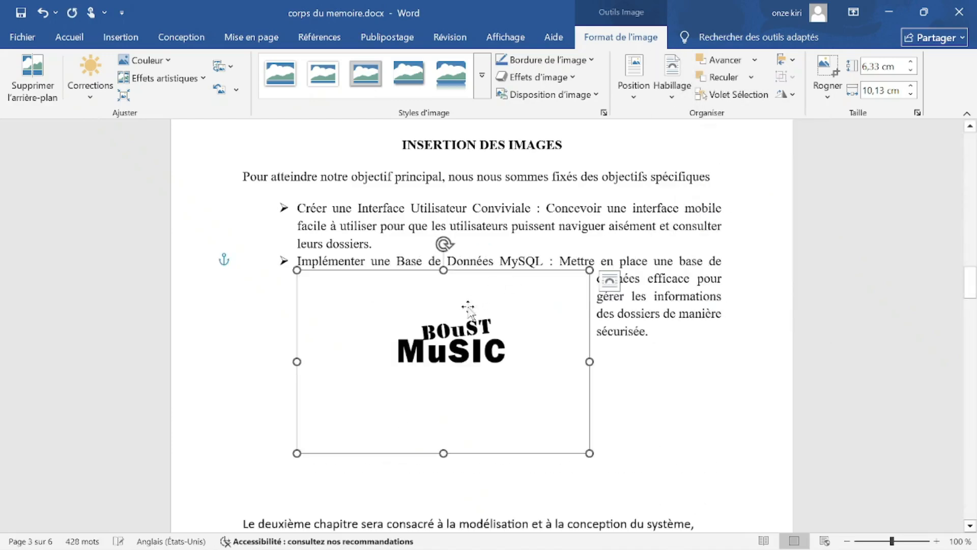
left_click_drag(397, 311, 499, 222)
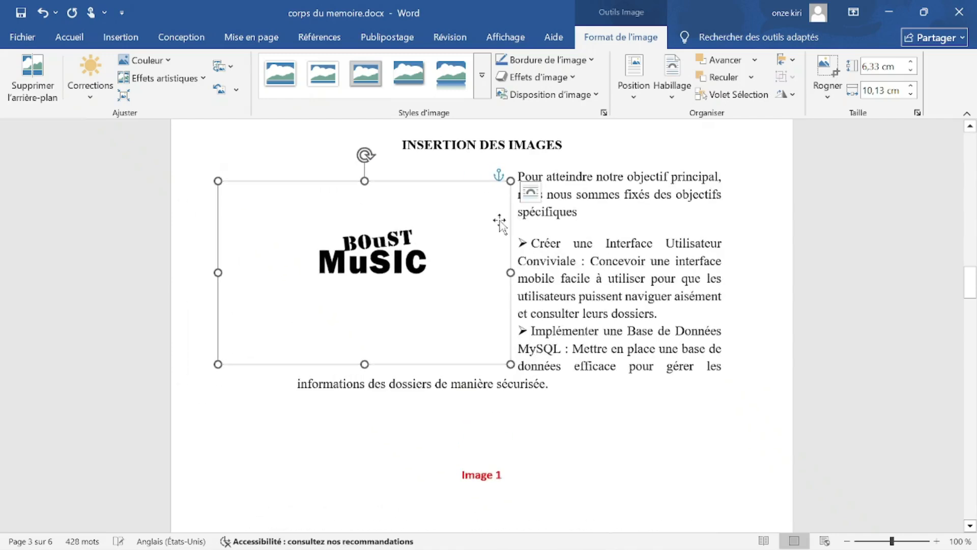
left_click_drag(509, 182, 402, 246)
left_click_drag(392, 284, 360, 248)
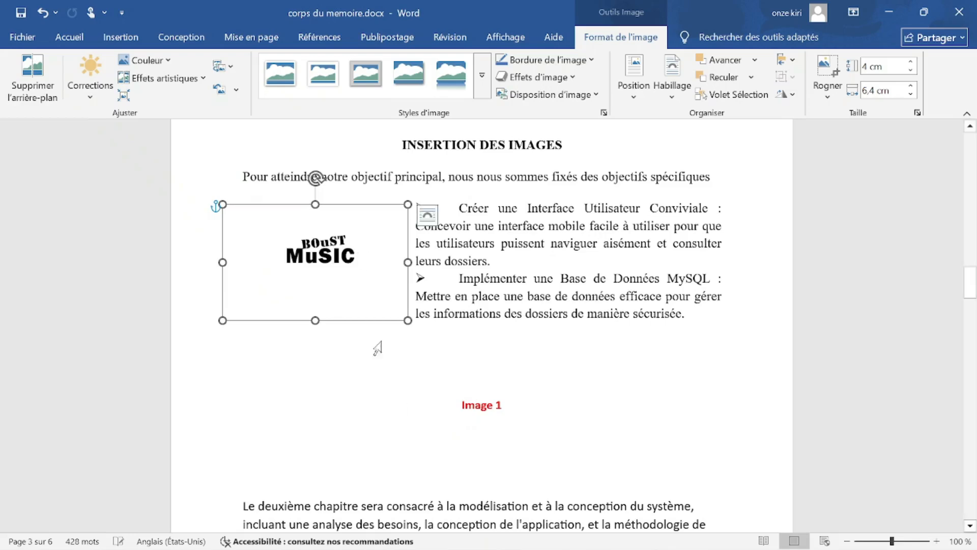
left_click(405, 414)
left_click(684, 314)
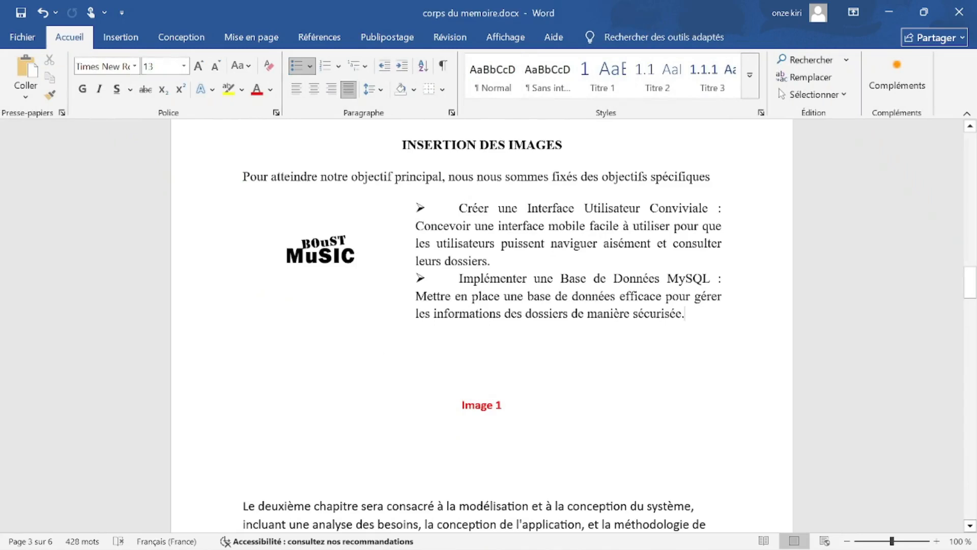
Paste a green check mark after 'Les images' on slide 9 and remove the empty bullet.
mouse_move(622, 540)
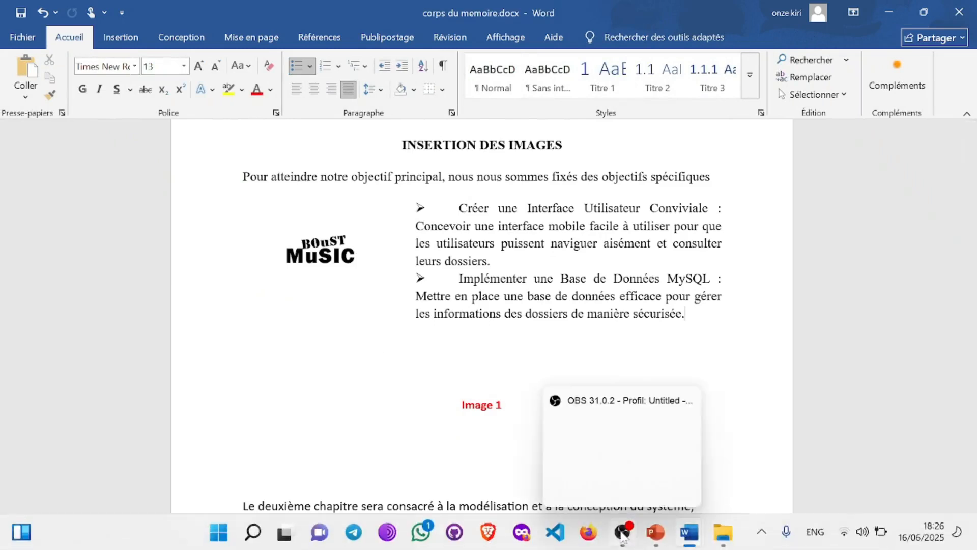
left_click(656, 532)
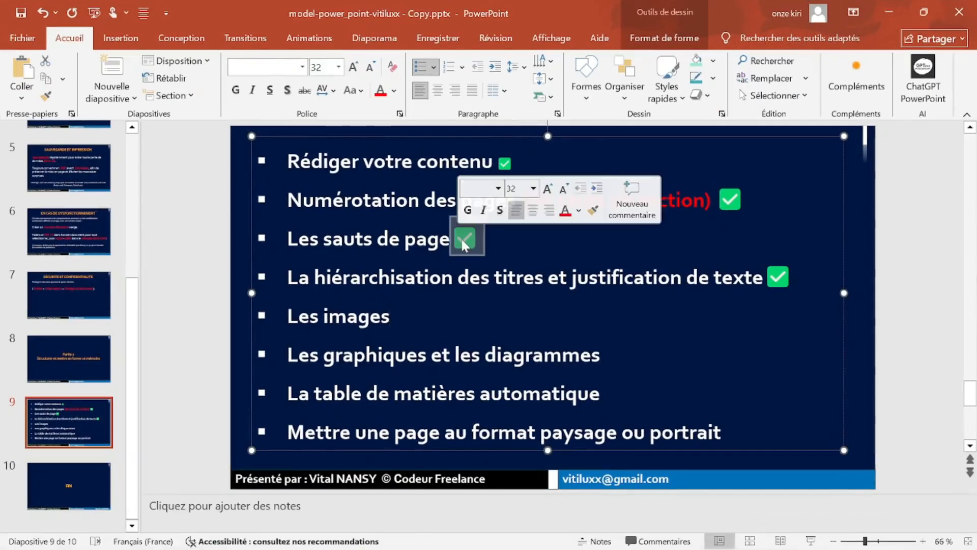
left_click(391, 315)
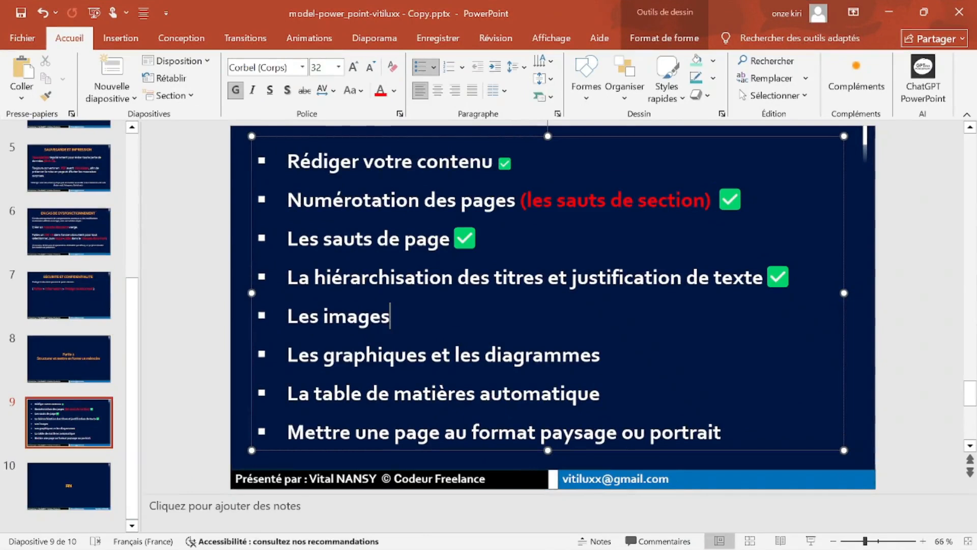
type("✅")
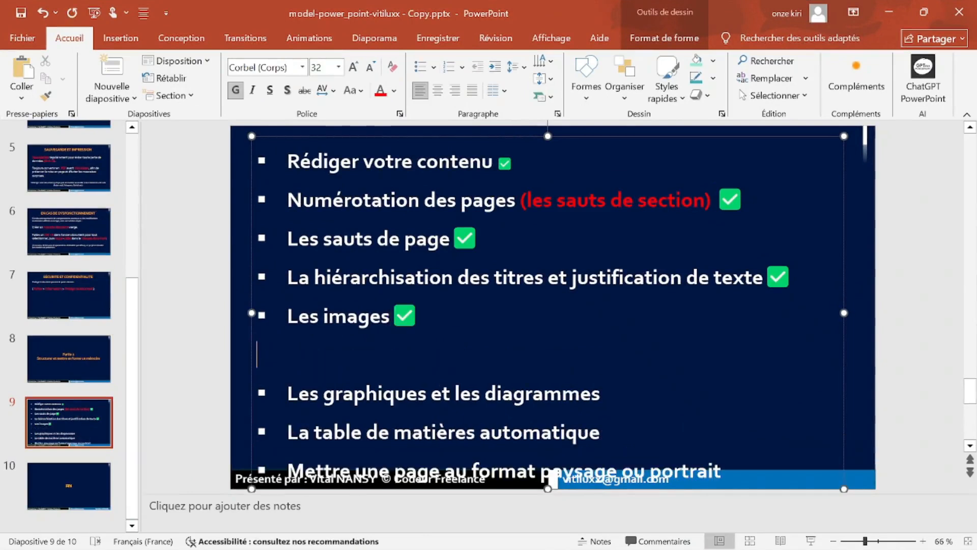
key("BackSpace")
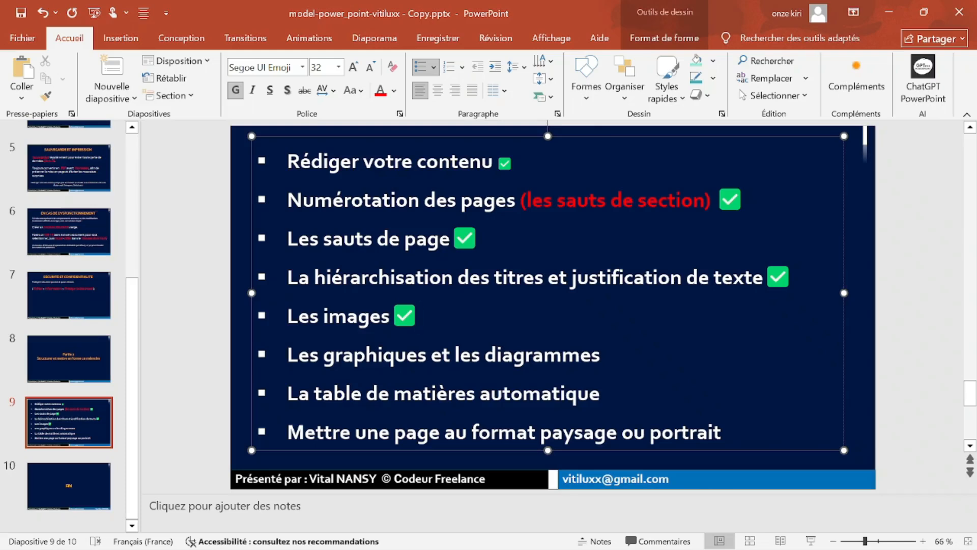
Select the 'Les graphiques et les diagrammes' item, then minimise PowerPoint.
scroll(487, 303, "down", 3)
scroll(487, 305, "up", 3)
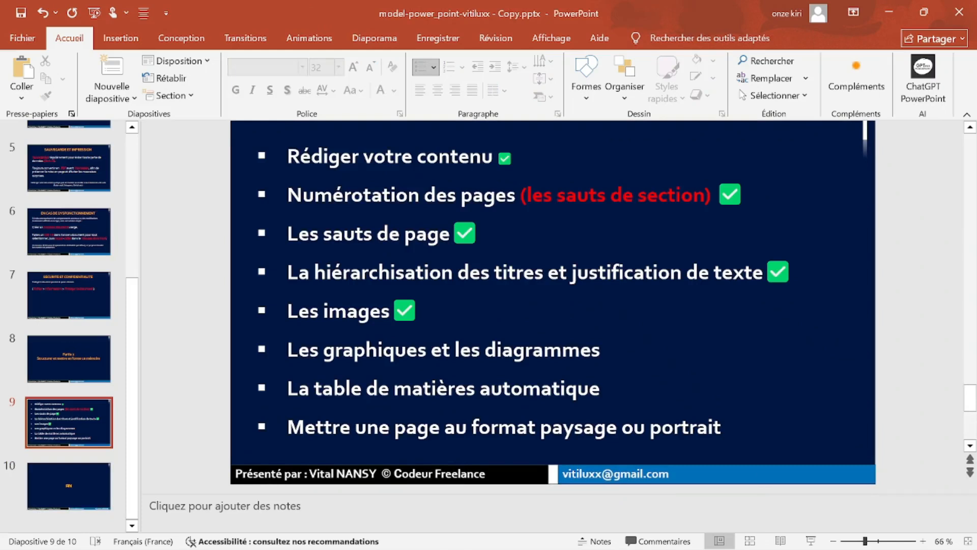
left_click(323, 349)
left_click_drag(287, 350, 484, 349)
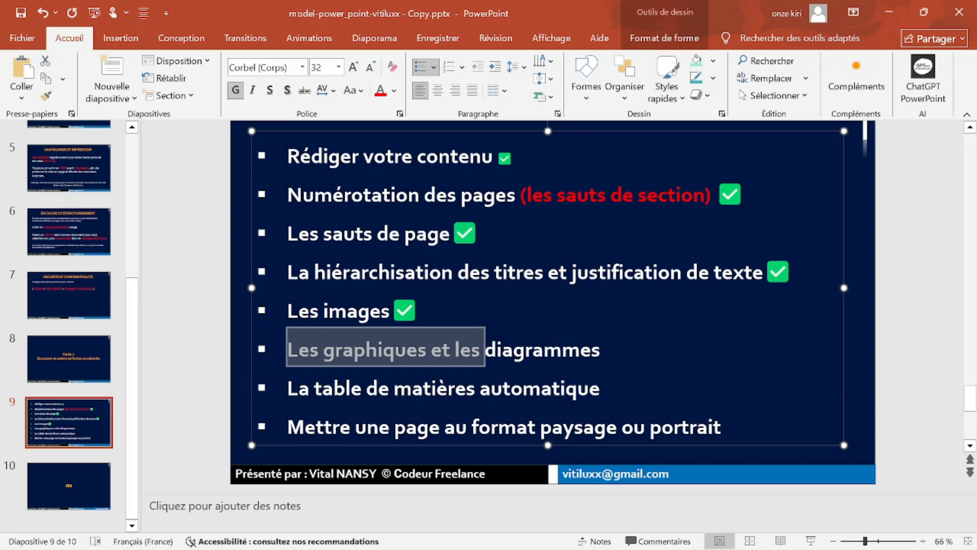
left_click(602, 350)
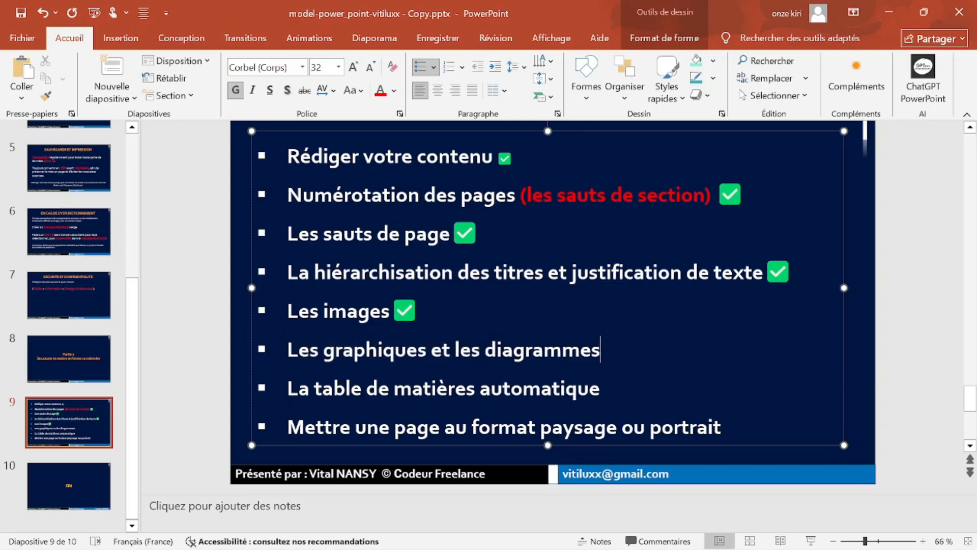
key("ctrl+shift+Left")
key("ctrl+shift+Left")
key("ctrl+shift+Left")
key("ctrl+shift+Left")
key("ctrl+shift+Left")
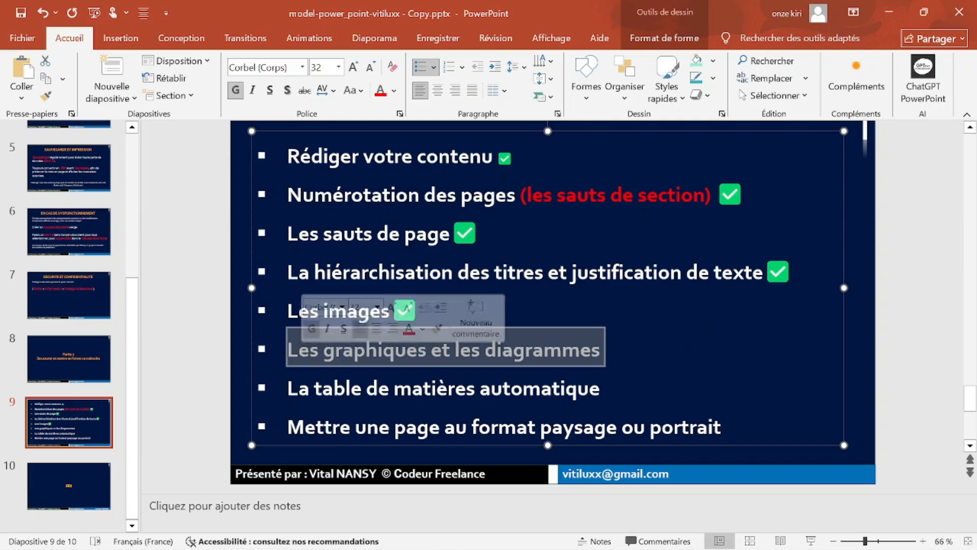
left_click(601, 389)
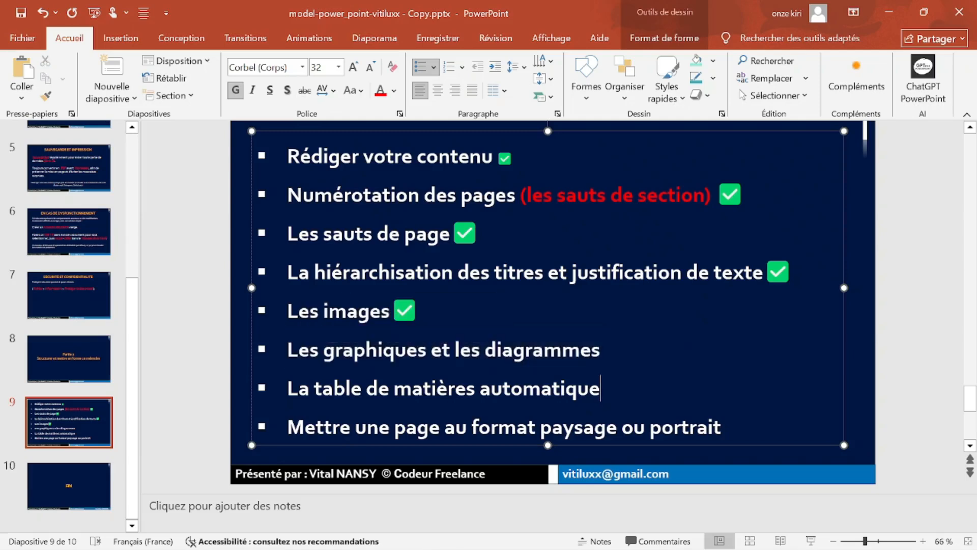
left_click(890, 11)
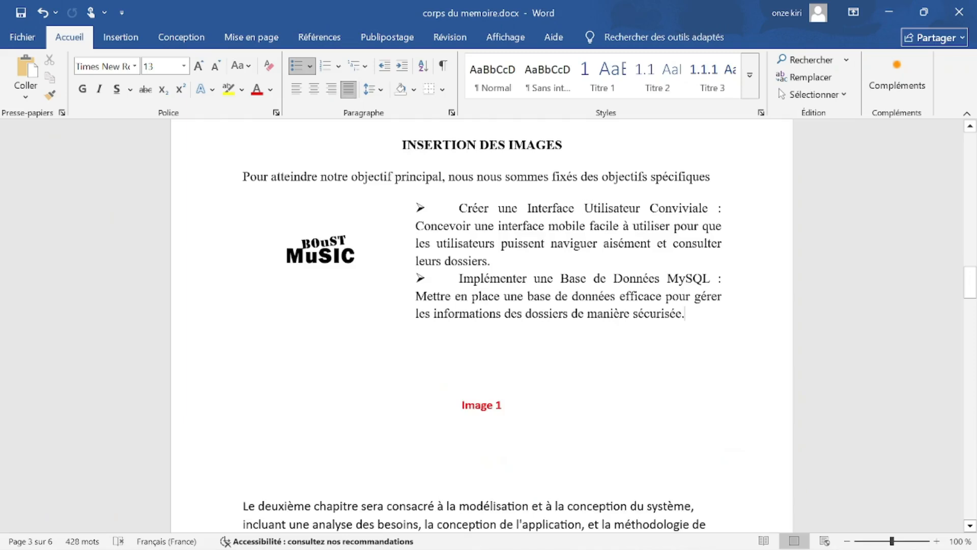
Place the cursor under the page 5 heading and open Insertion > Graphique.
scroll(481, 325, "down", 15)
scroll(593, 344, "down", 3)
scroll(593, 344, "up", 7)
scroll(593, 344, "down", 5)
scroll(481, 326, "down", 5)
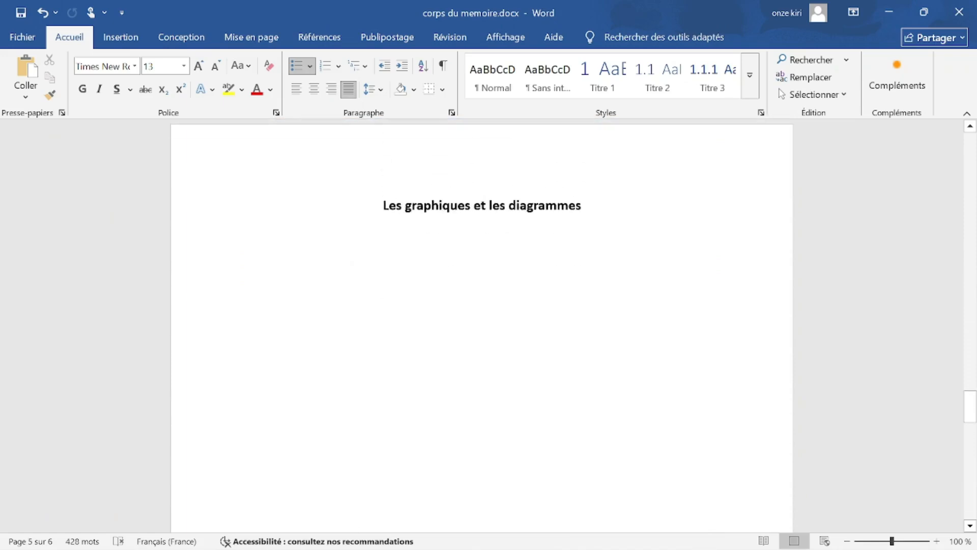
scroll(482, 326, "down", 2)
scroll(481, 325, "up", 1)
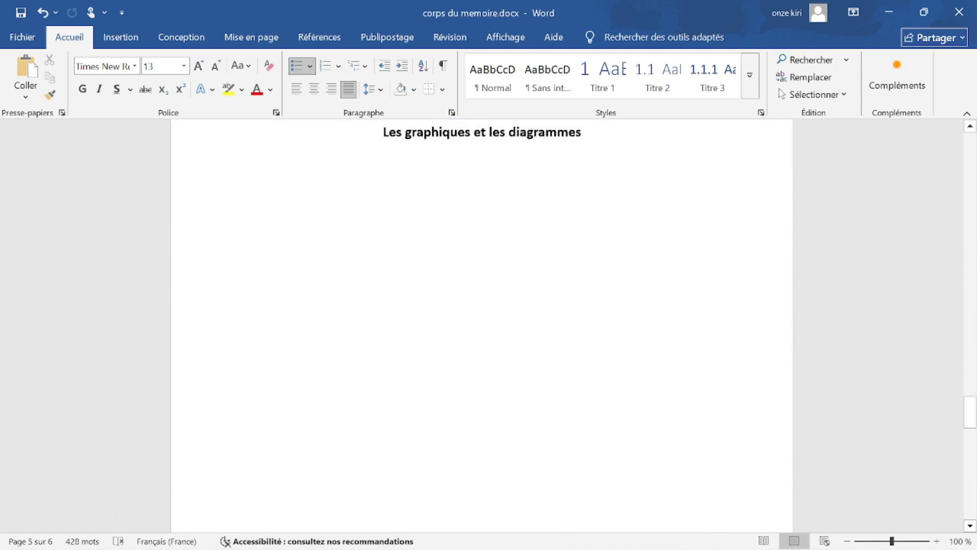
left_click(407, 262)
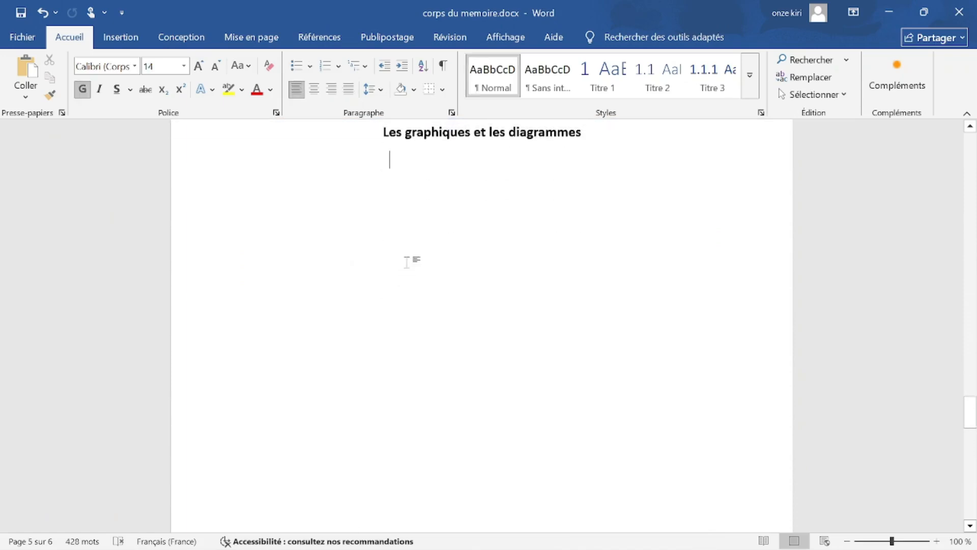
left_click(138, 41)
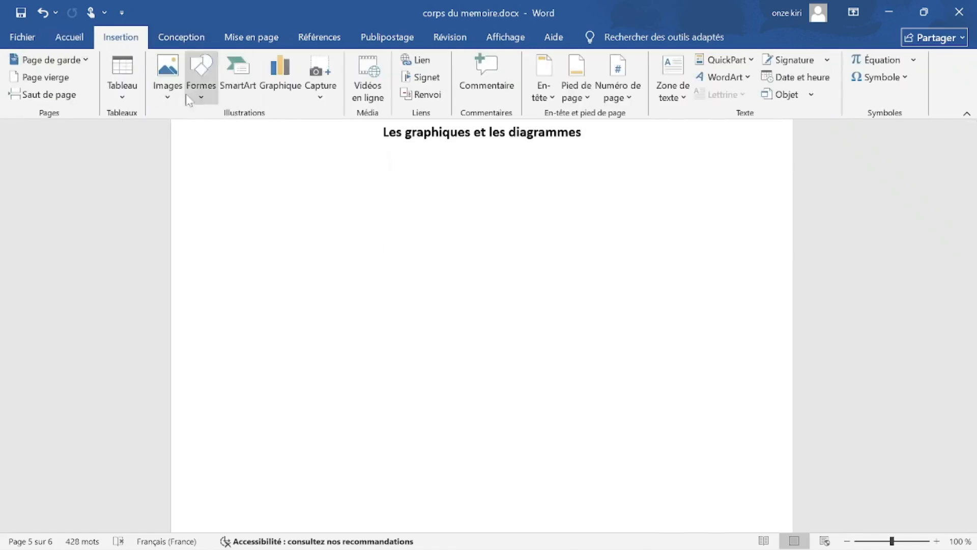
left_click(278, 81)
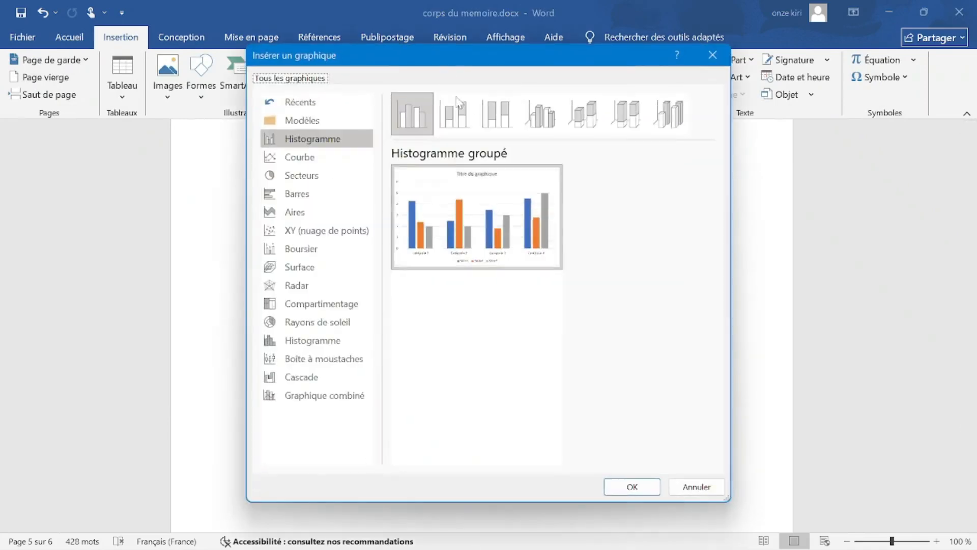
Move the Insérer un graphique dialog fully on screen and browse its chart categories, from line to histogram.
left_click_drag(437, 62, 164, 57)
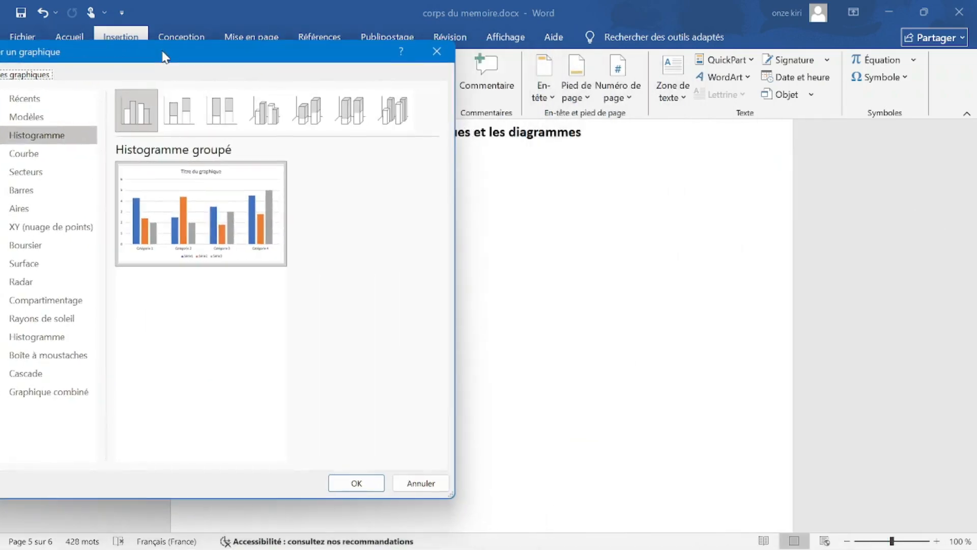
left_click_drag(163, 56, 295, 53)
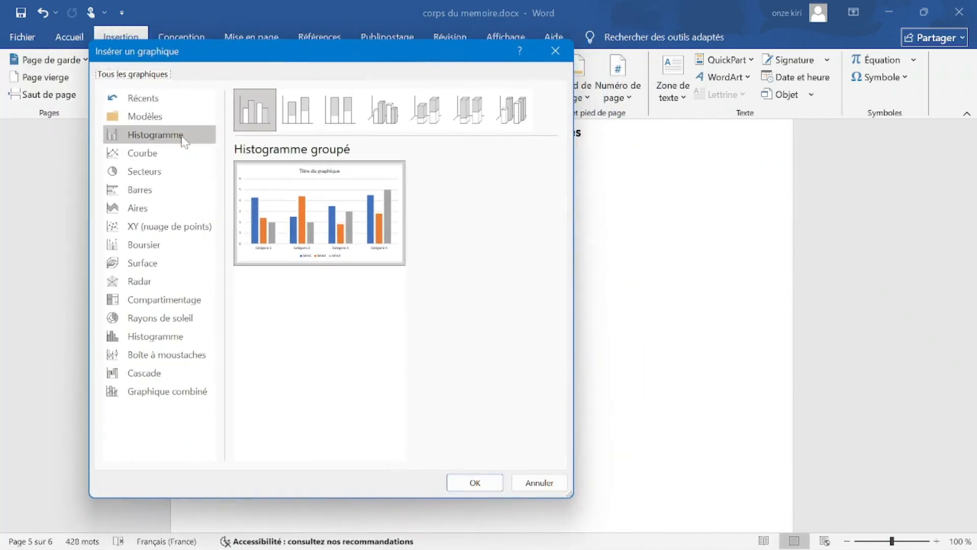
left_click(158, 152)
left_click(153, 171)
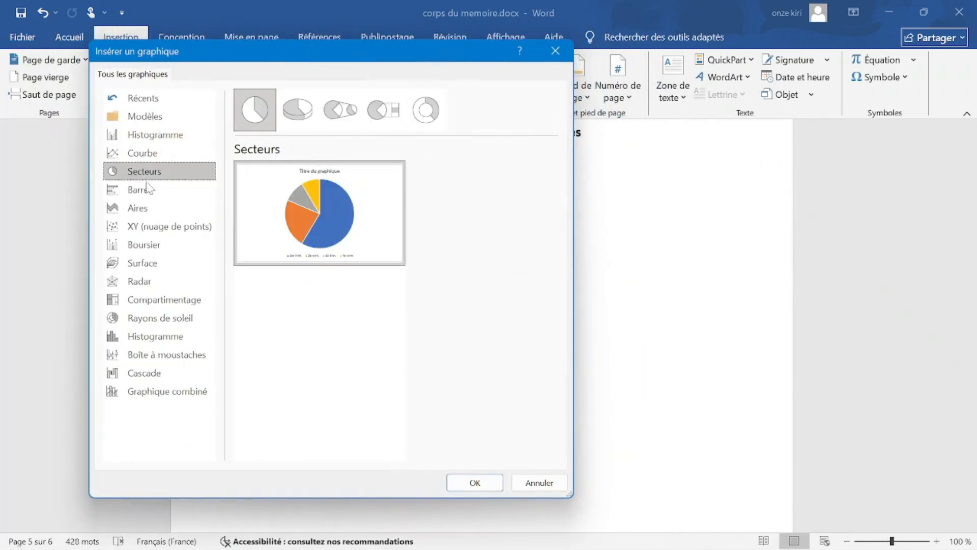
left_click(148, 193)
left_click(155, 209)
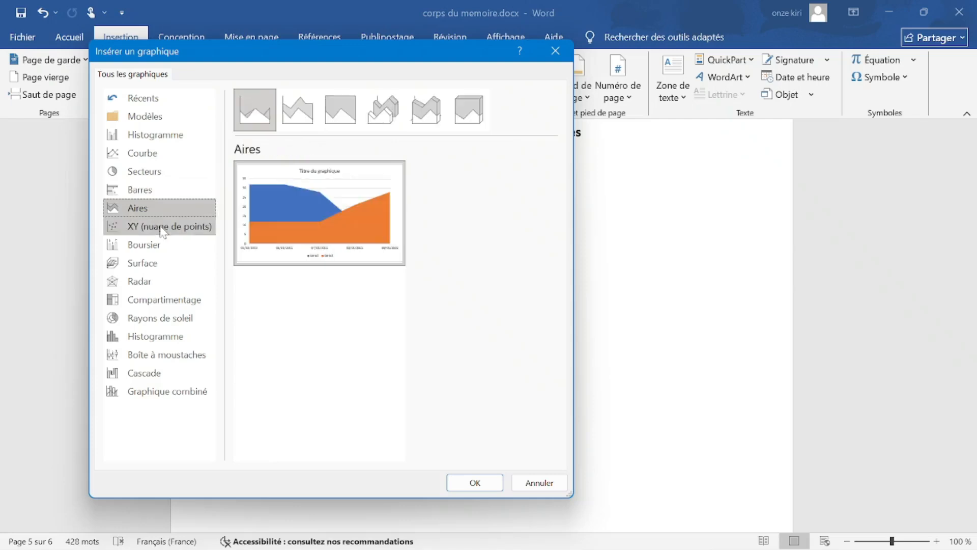
left_click(163, 230)
left_click(153, 245)
left_click(148, 262)
left_click(142, 281)
left_click(146, 300)
left_click(141, 319)
left_click(140, 337)
left_click(142, 318)
left_click(143, 300)
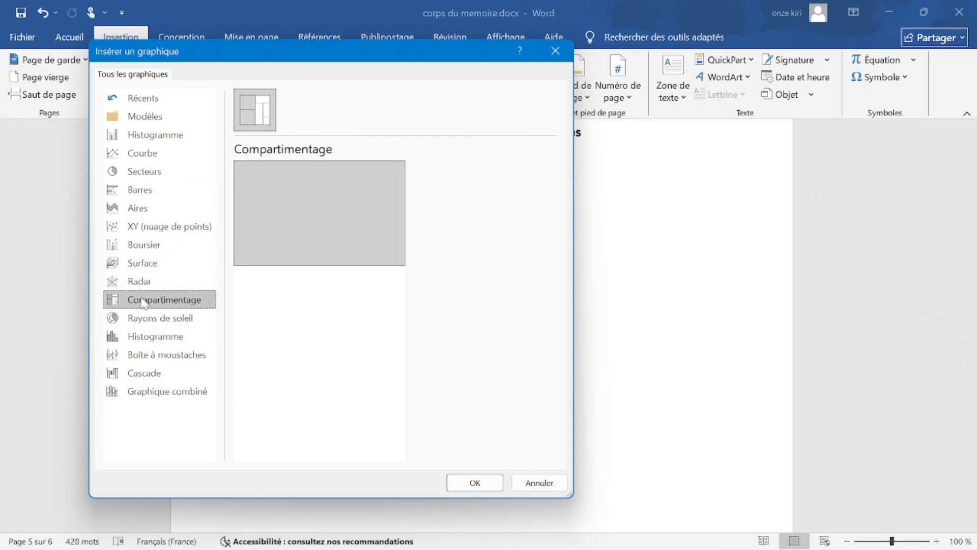
left_click(142, 286)
left_click(143, 319)
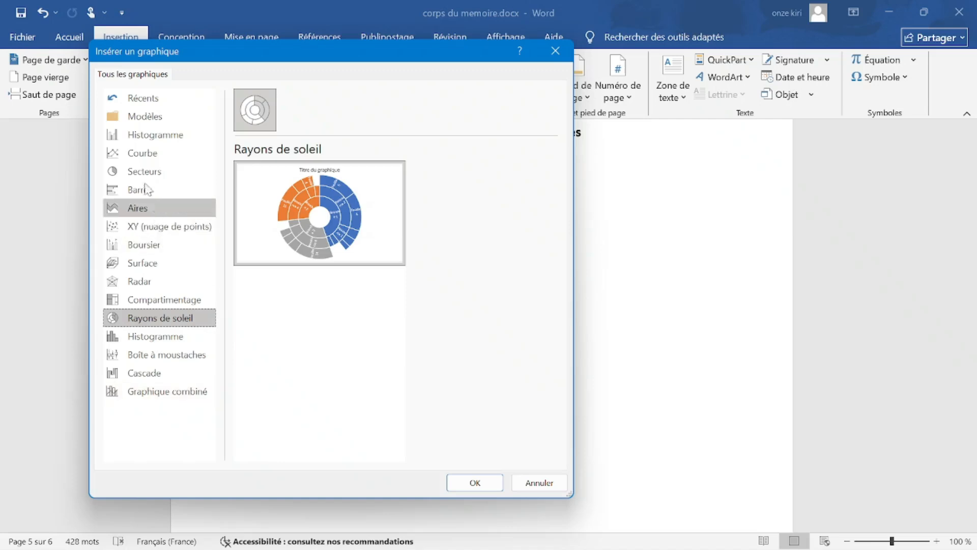
left_click(146, 155)
Compare the column, bar and pie chart categories, settling on Secteurs.
left_click(152, 134)
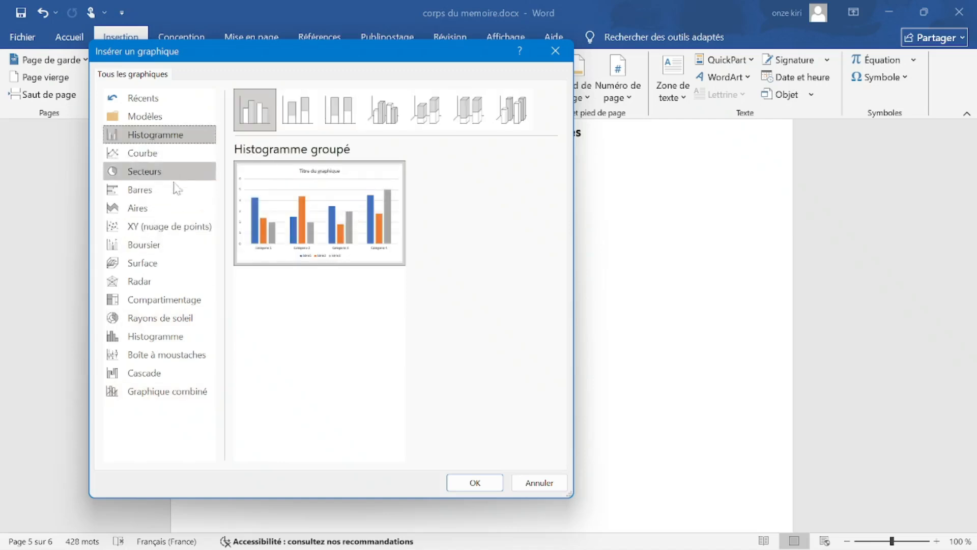
left_click(166, 194)
left_click(160, 173)
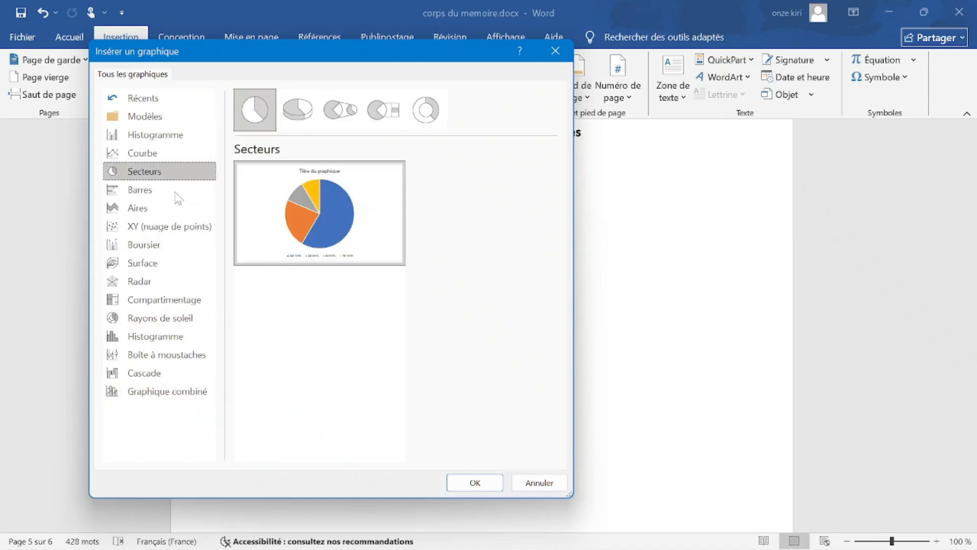
left_click(153, 134)
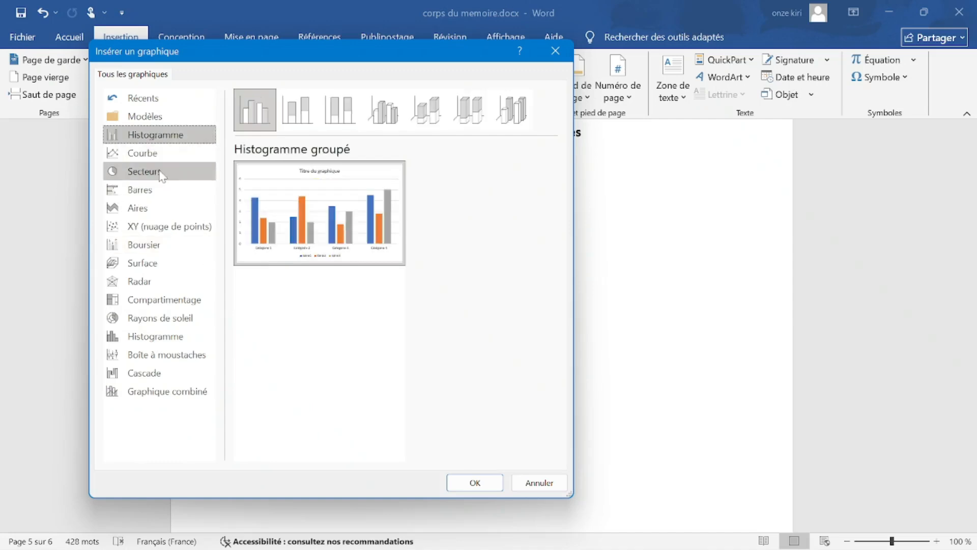
left_click(160, 172)
Compare the pie variants and insert a Secteurs en 3D chart.
mouse_move(247, 213)
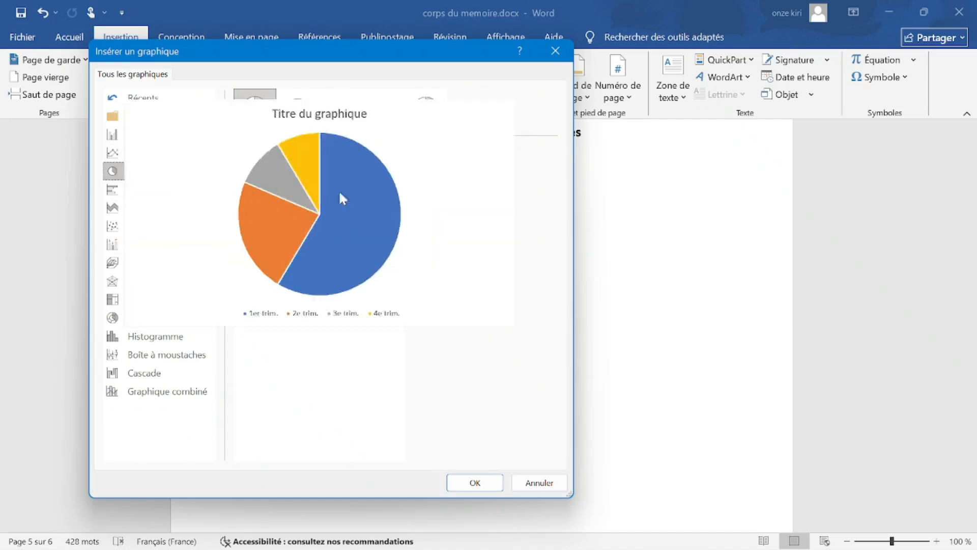
left_click(298, 109)
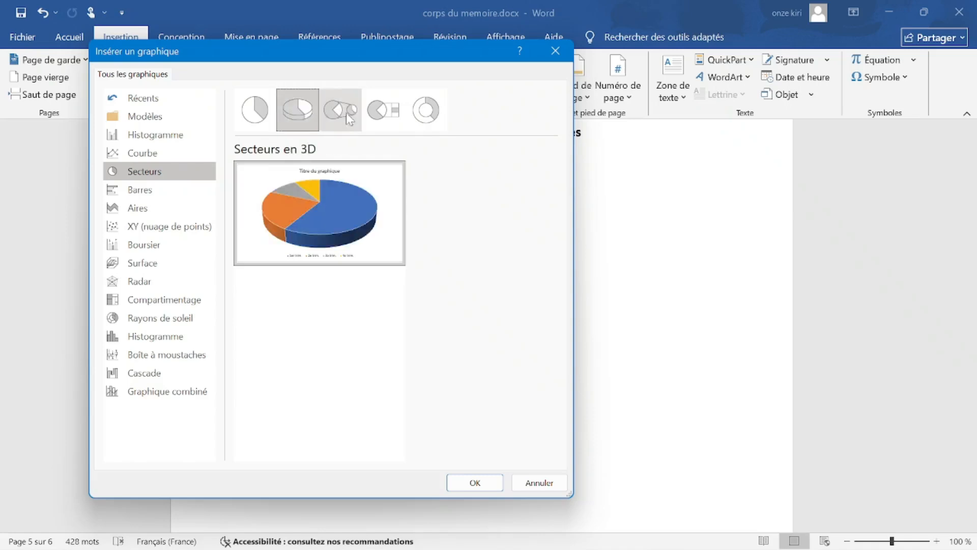
left_click(402, 114)
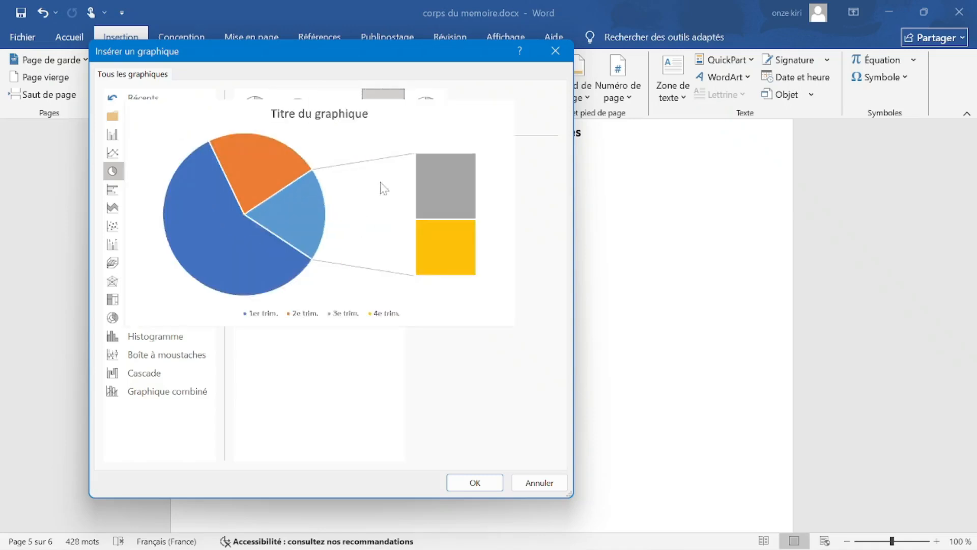
mouse_move(400, 204)
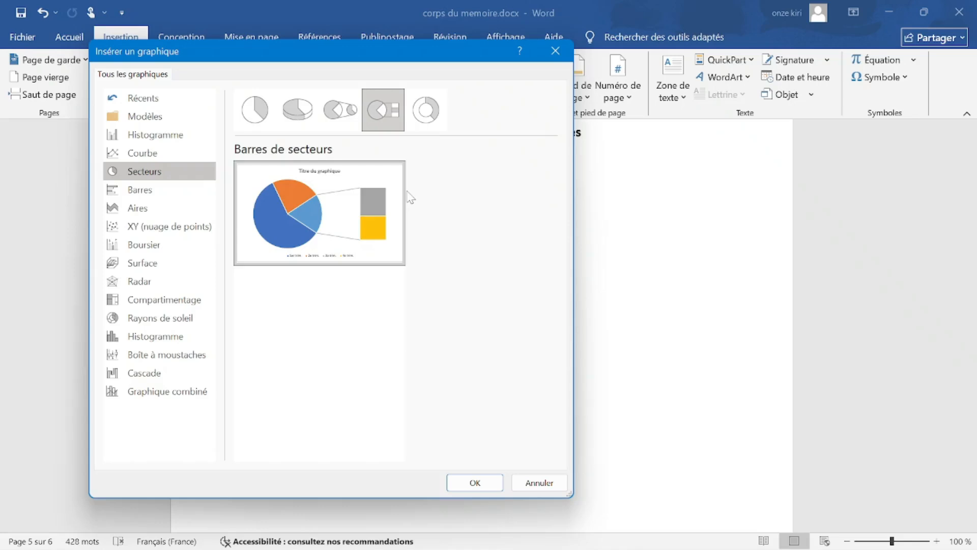
left_click(421, 119)
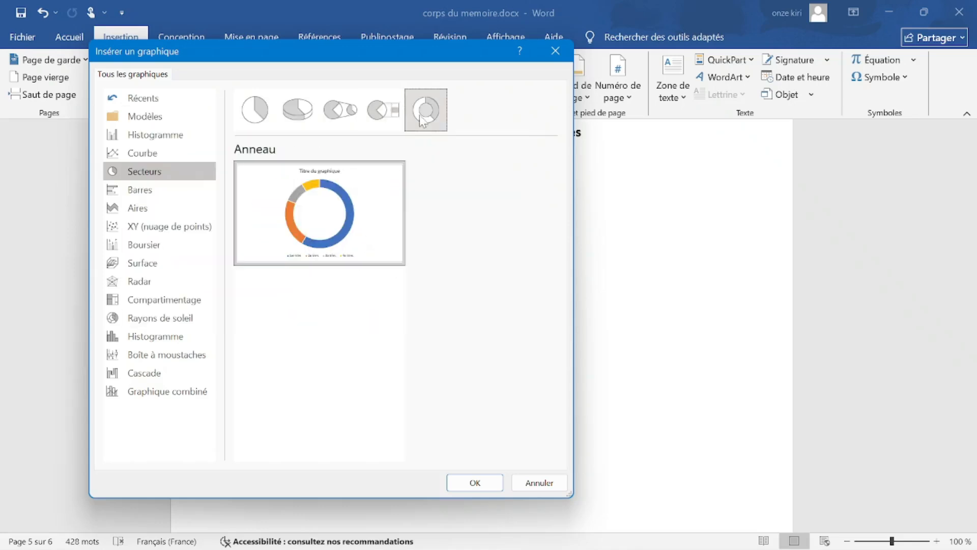
left_click(298, 112)
left_click(250, 112)
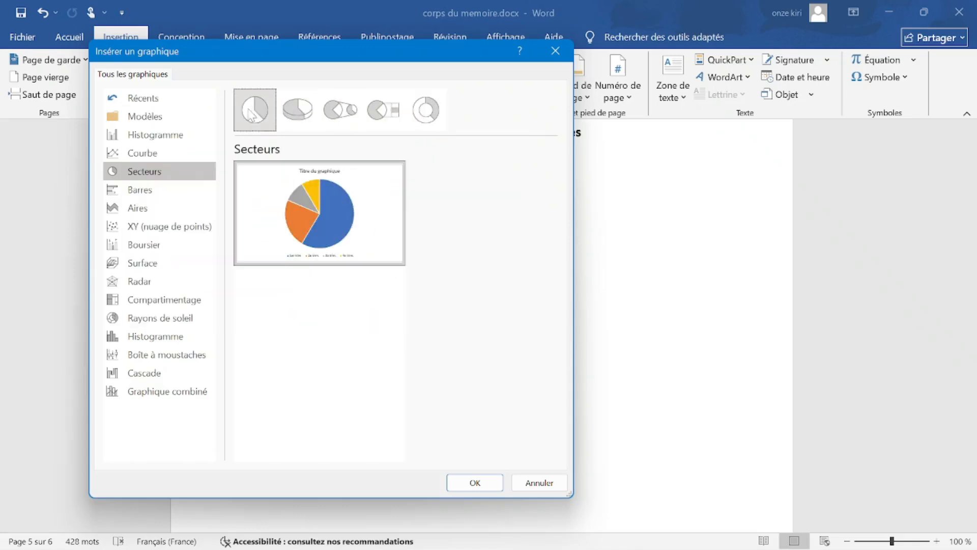
left_click(298, 109)
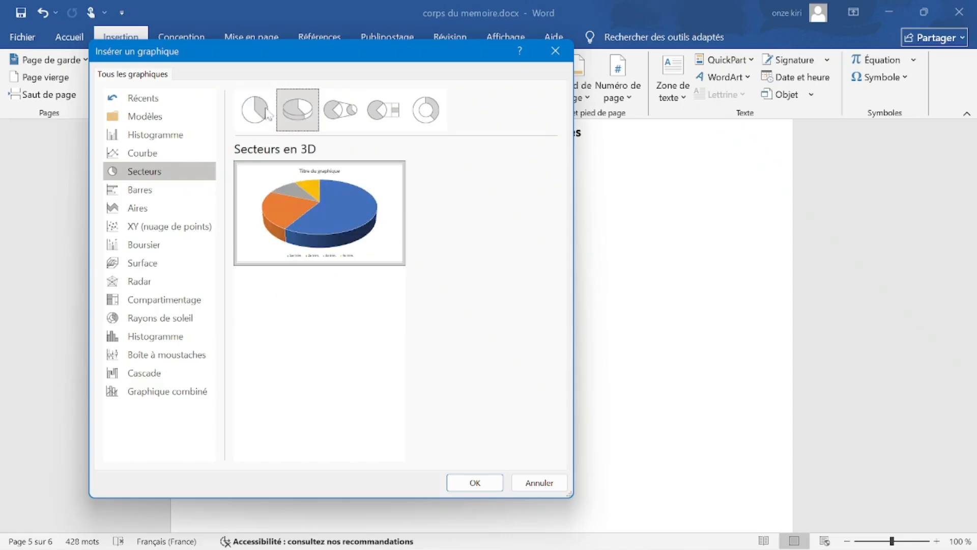
left_click(254, 117)
left_click(475, 482)
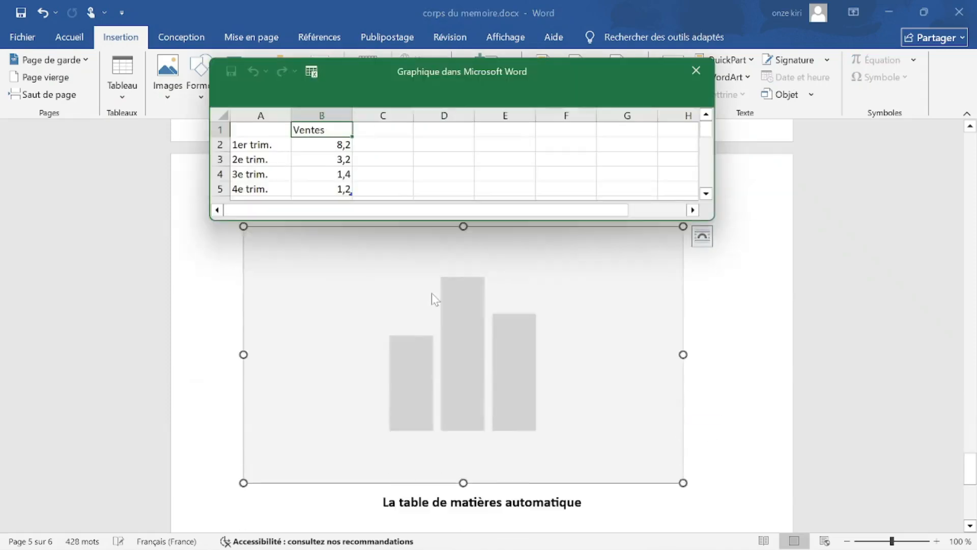
scroll(506, 351, "up", 2)
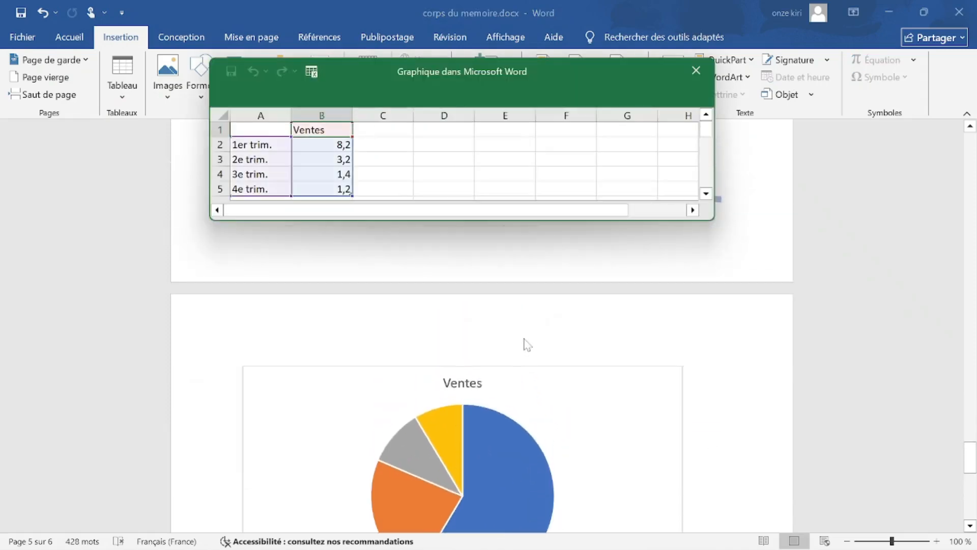
scroll(503, 375, "down", 5)
scroll(504, 384, "up", 4)
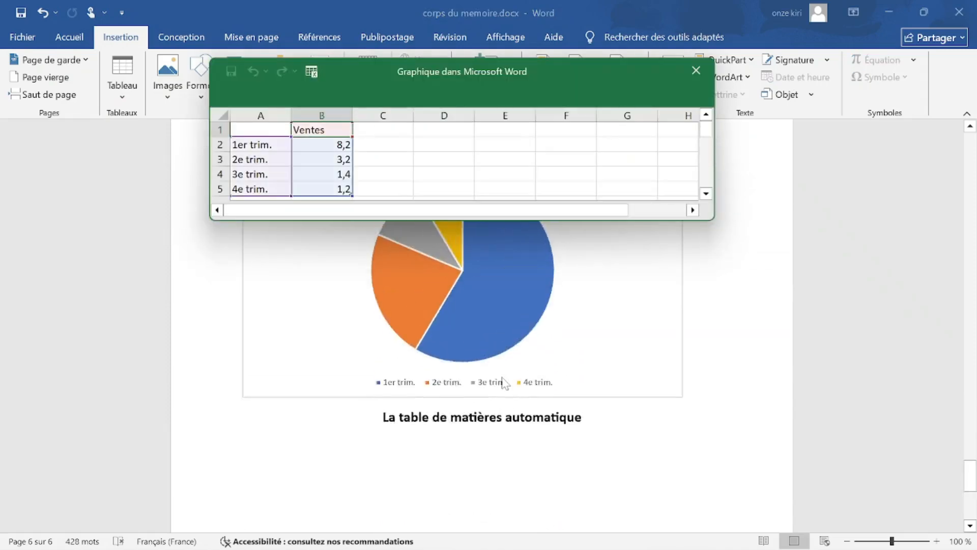
left_click_drag(355, 73, 387, 60)
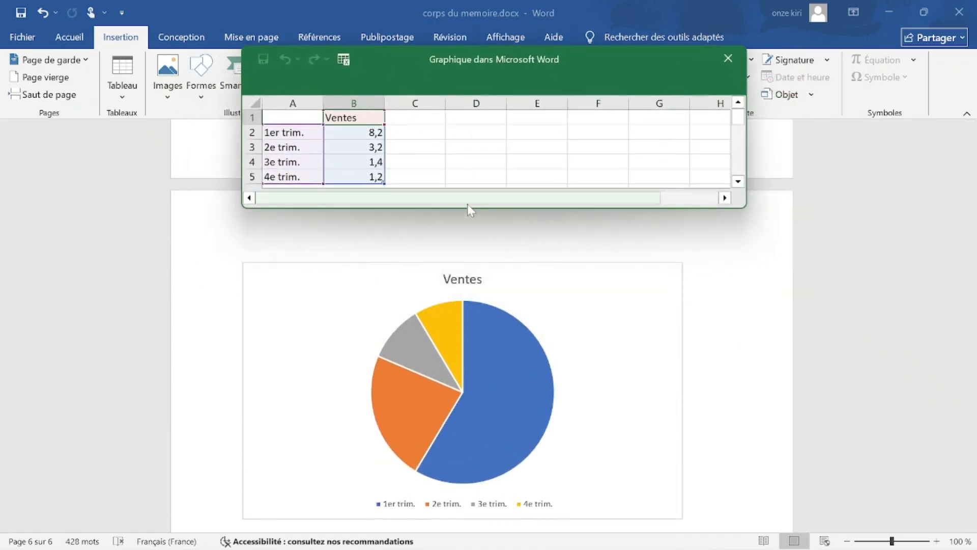
left_click_drag(474, 203, 425, 206)
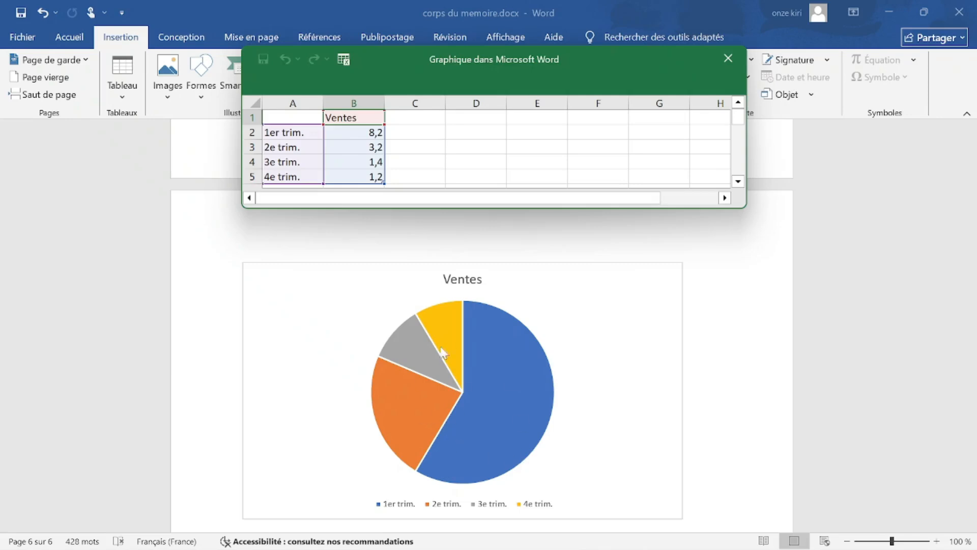
right_click(472, 349)
Set the chart's text wrapping to 'Devant le texte'.
right_click(317, 330)
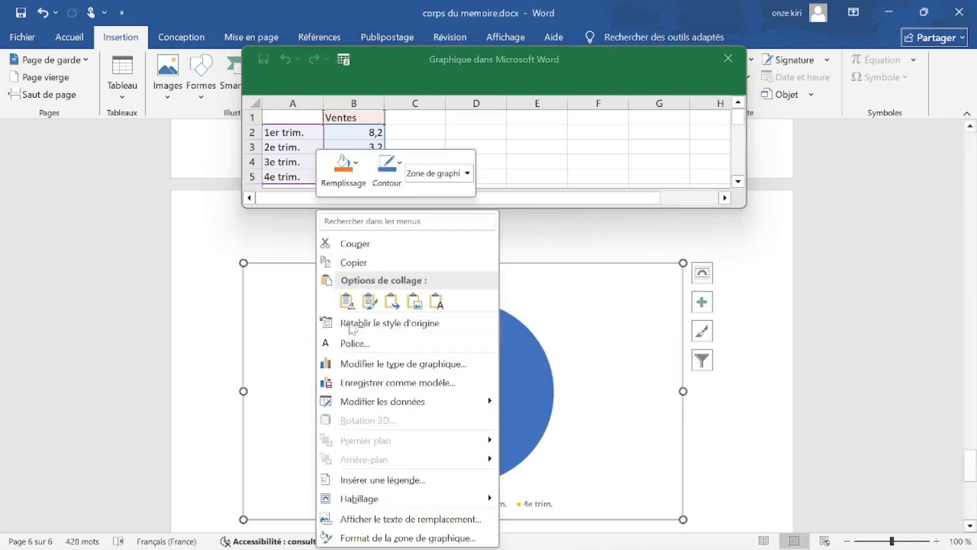
left_click(596, 320)
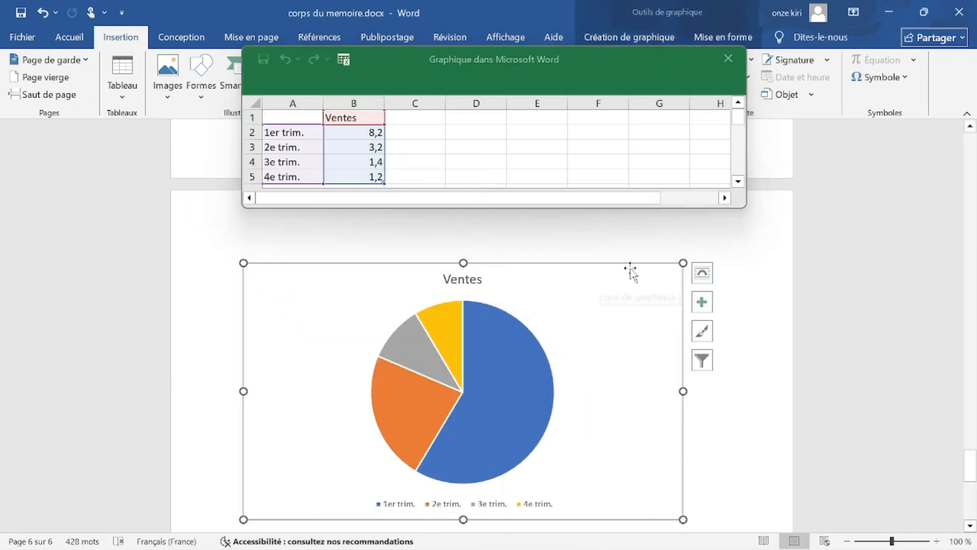
right_click(546, 306)
left_click(345, 324)
right_click(448, 261)
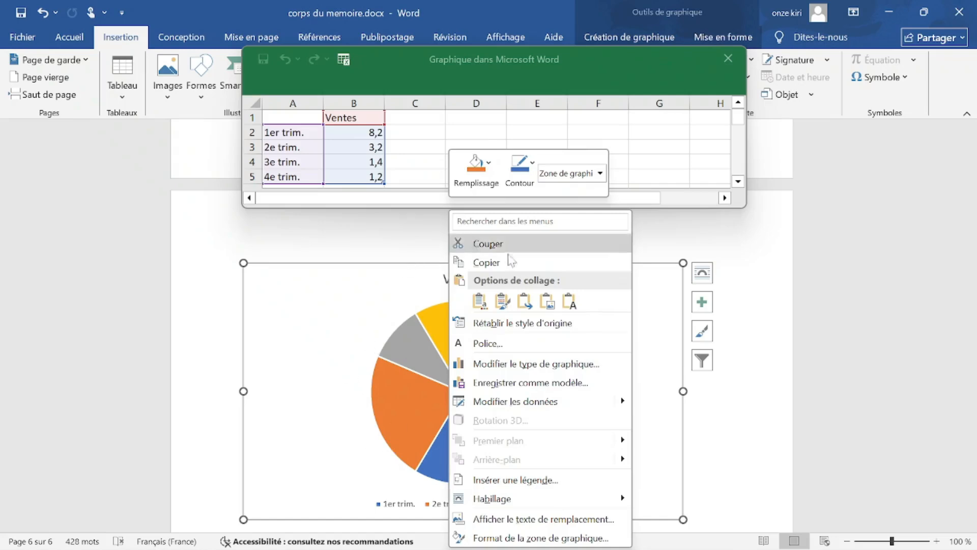
left_click(330, 372)
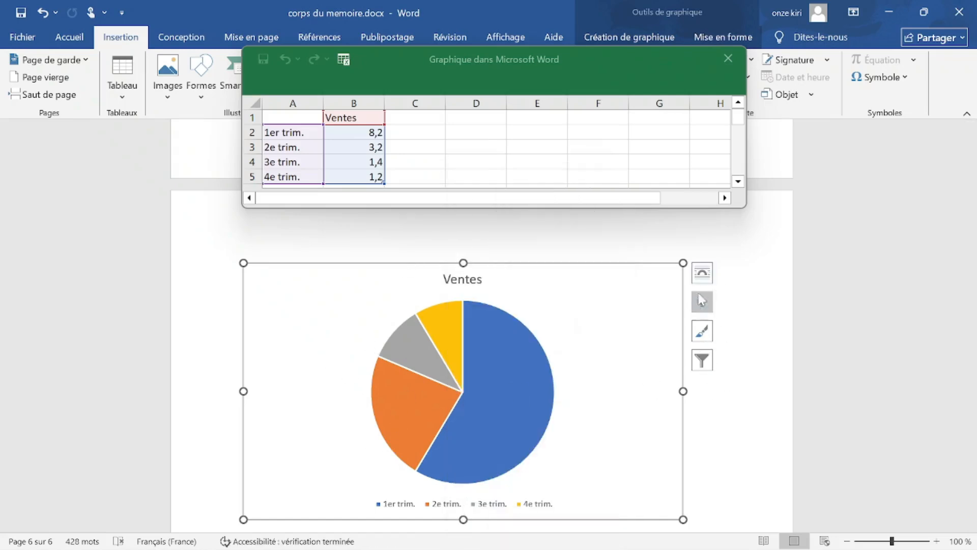
left_click(700, 276)
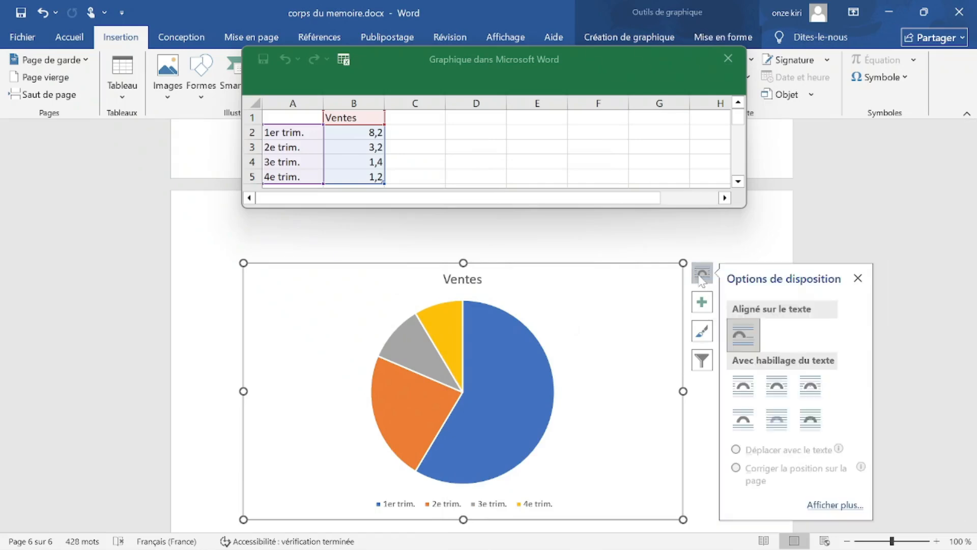
left_click(810, 420)
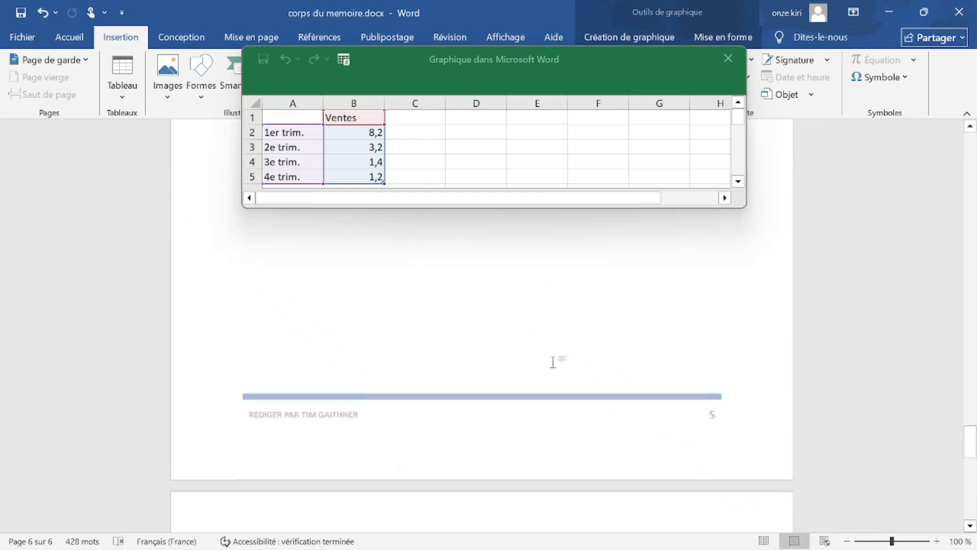
Undo the pulled-apart slices and drag the chart just below the heading.
scroll(546, 355, "up", 3)
left_click_drag(511, 357, 526, 475)
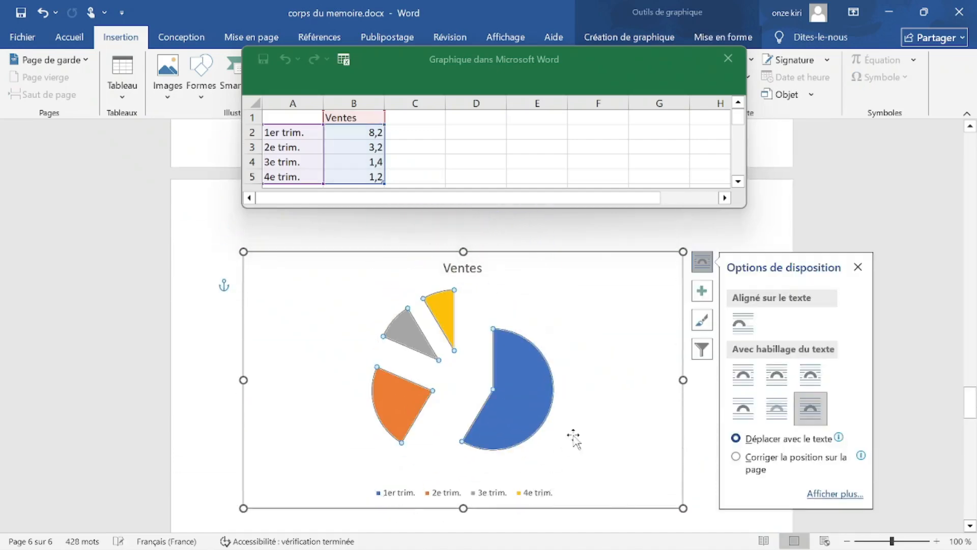
key("ctrl+z")
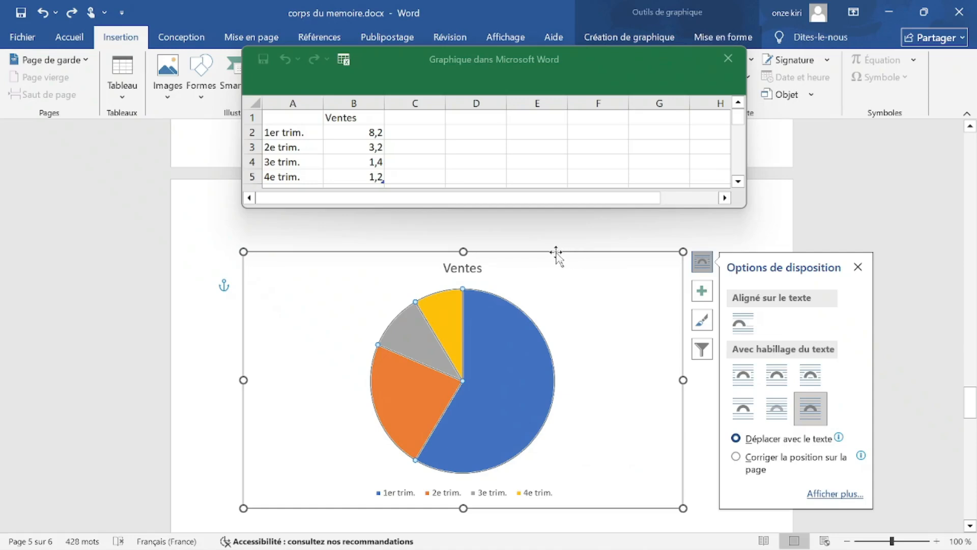
left_click_drag(571, 253, 590, 289)
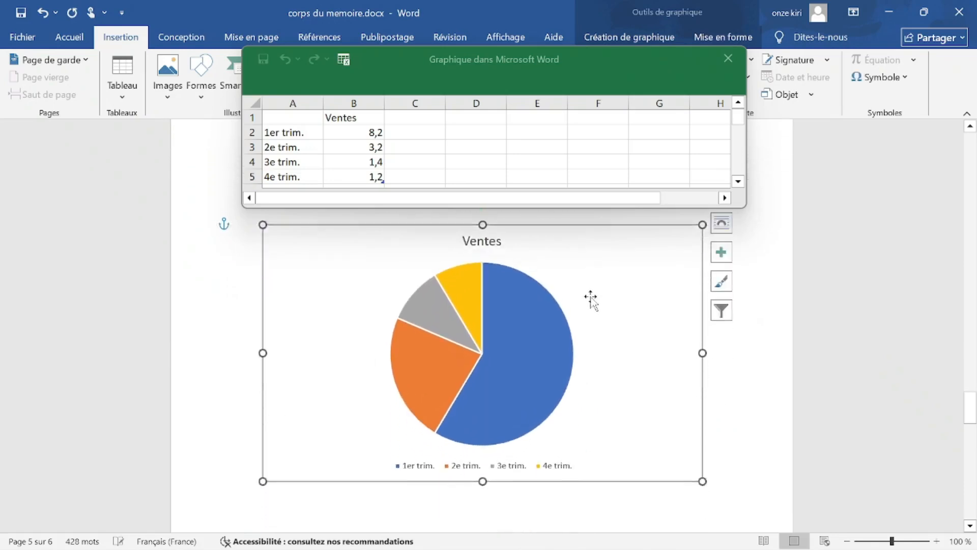
left_click_drag(439, 54, 353, 15)
scroll(593, 264, "down", 1)
left_click_drag(575, 214, 586, 208)
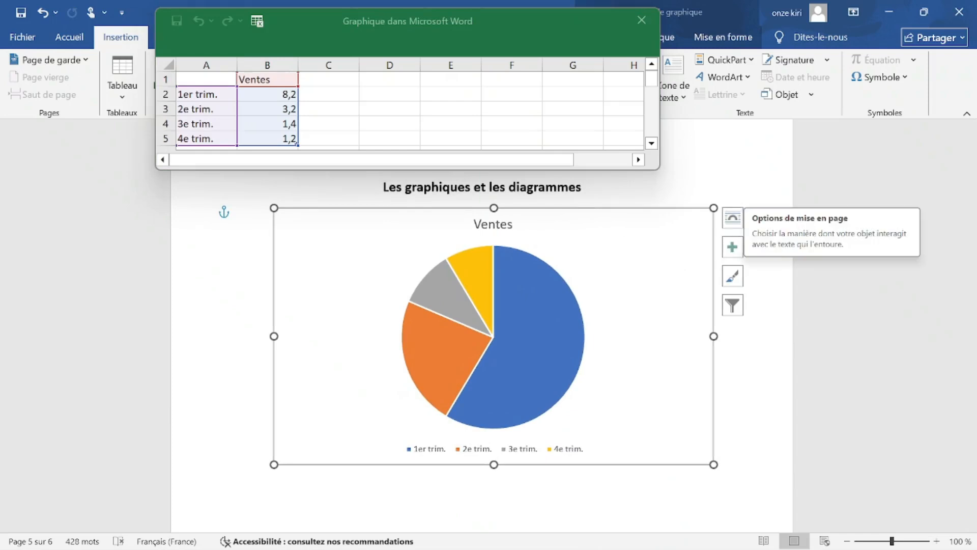
Add value data labels to the slices, keep the Ventes title, and select cell B1.
left_click(742, 255)
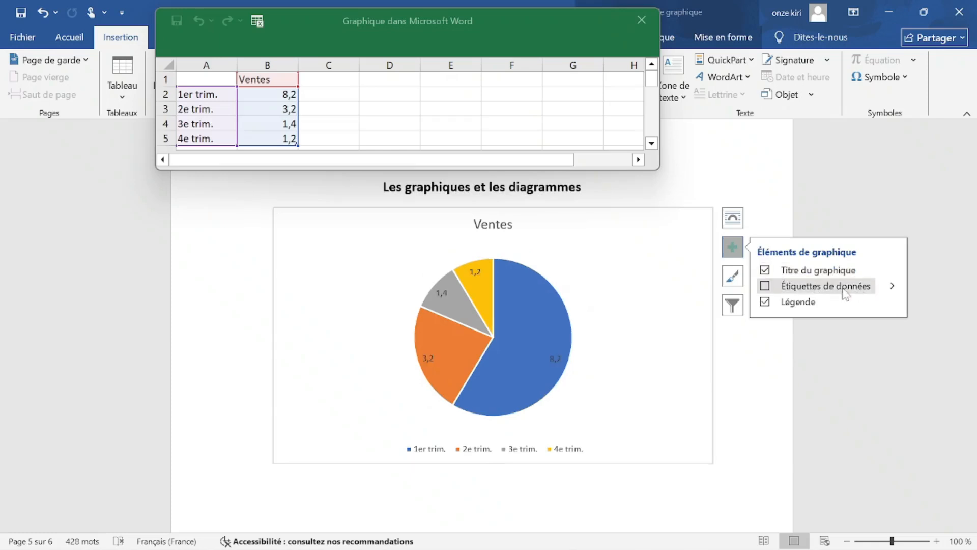
left_click(764, 286)
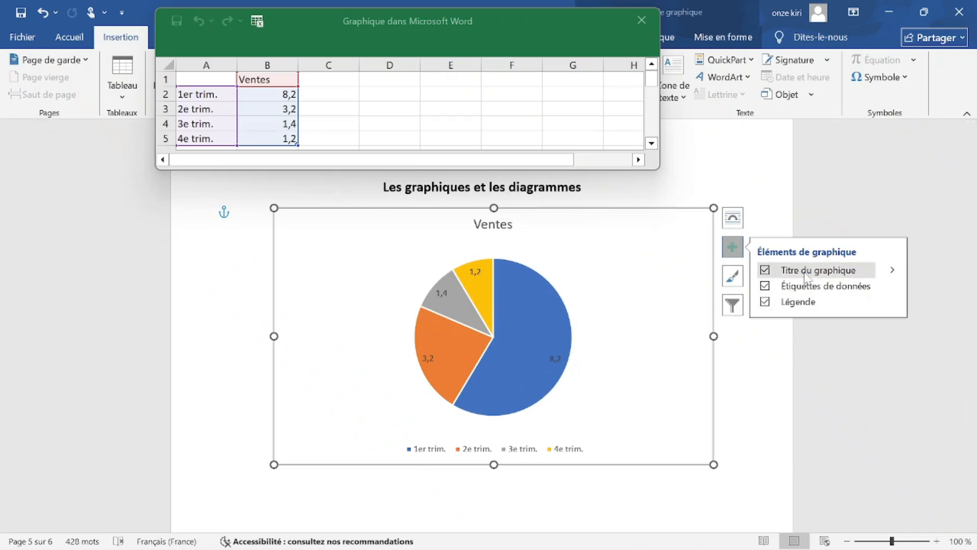
left_click(766, 273)
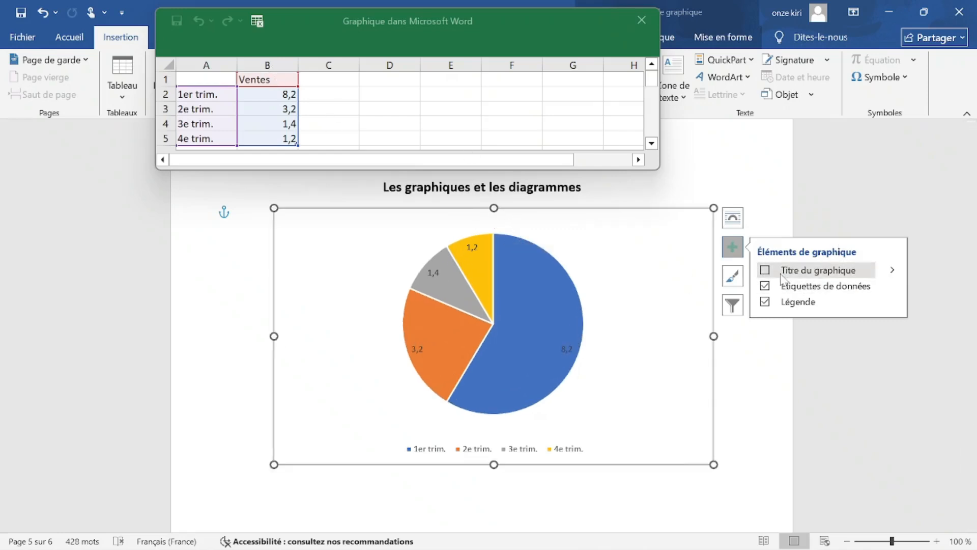
left_click(765, 270)
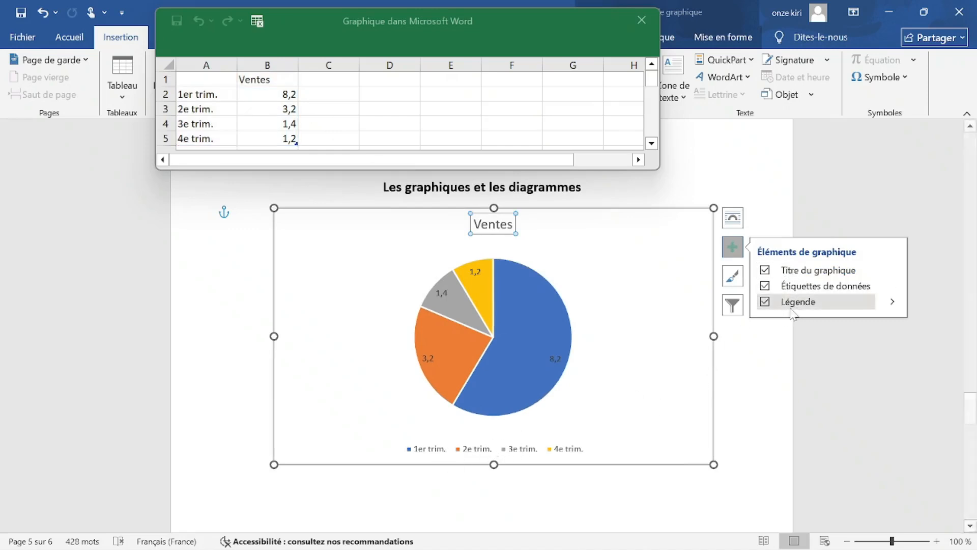
left_click(209, 93)
left_click(282, 83)
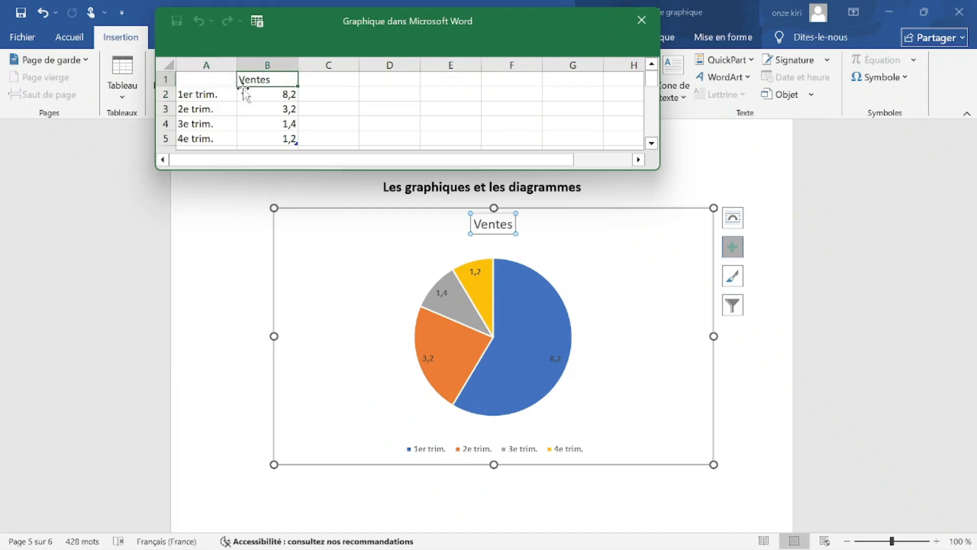
Rename the series in B1 to 'Ventes des mangues'.
left_click_drag(275, 82, 279, 139)
left_click(282, 79)
type("des mangues")
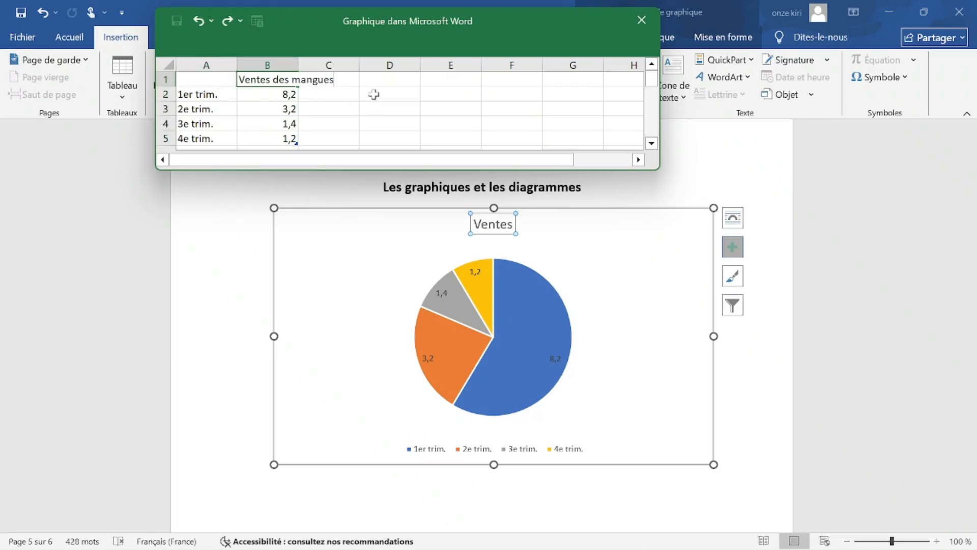
key("Return")
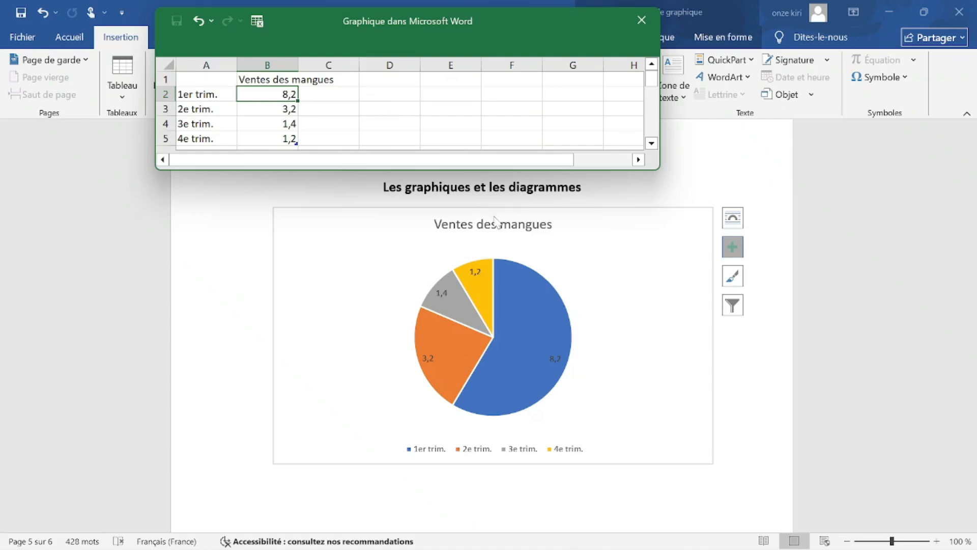
Change the A2 and A3 labels to '1er mois' and '2e mois'.
left_click(210, 94)
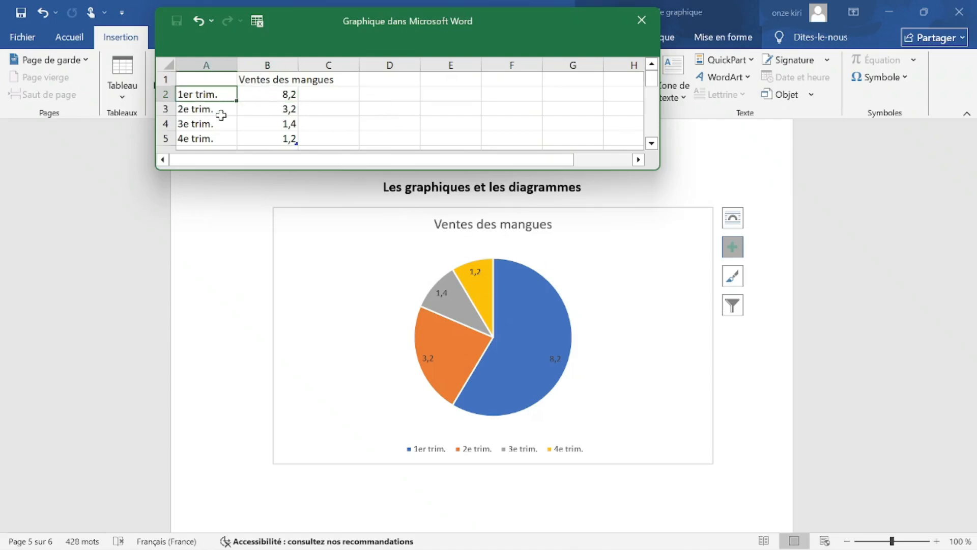
double_click(223, 94)
key("BackSpace")
key("BackSpace")
key("BackSpace")
key("BackSpace")
key("BackSpace")
type("mois")
key("Return")
key("F2")
key("BackSpace")
key("BackSpace")
key("BackSpace")
type("mois")
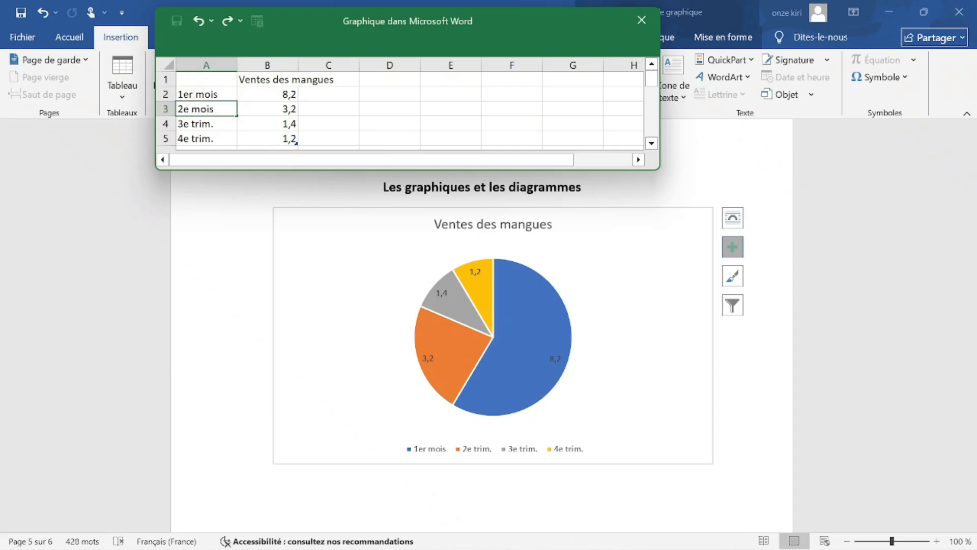
key("Return")
Change the A4 and A5 labels to '3e mois' and '4e mois'.
key("F2")
key("BackSpace")
key("BackSpace")
key("BackSpace")
key("BackSpace")
key("BackSpace")
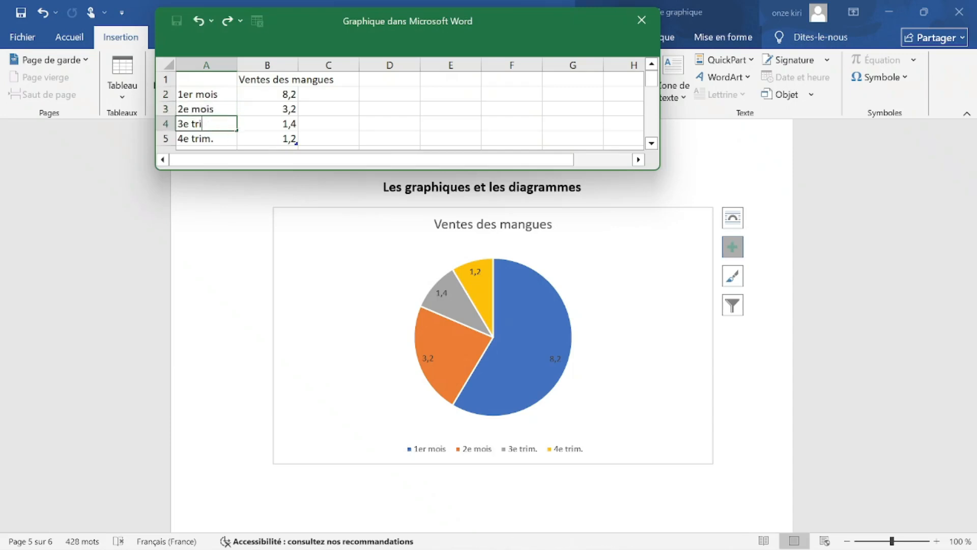
type(",ois")
key("BackSpace")
key("BackSpace")
key("BackSpace")
key("BackSpace")
type("mois")
left_click(232, 144)
double_click(232, 143)
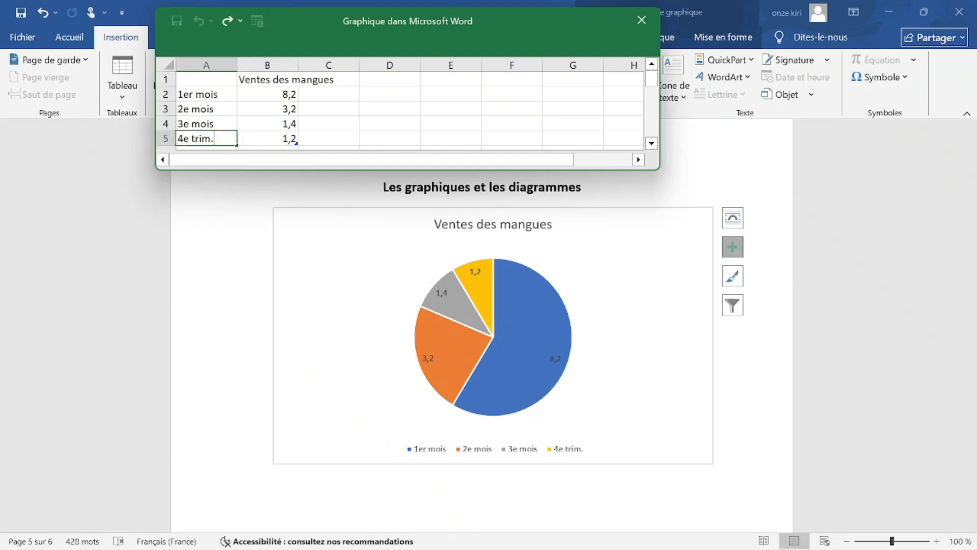
key("BackSpace")
key("BackSpace")
key("BackSpace")
type("mois")
Select the 8,2 value in cell B2.
left_click(296, 93)
left_click_drag(297, 94, 280, 94)
double_click(283, 95)
left_click(291, 94)
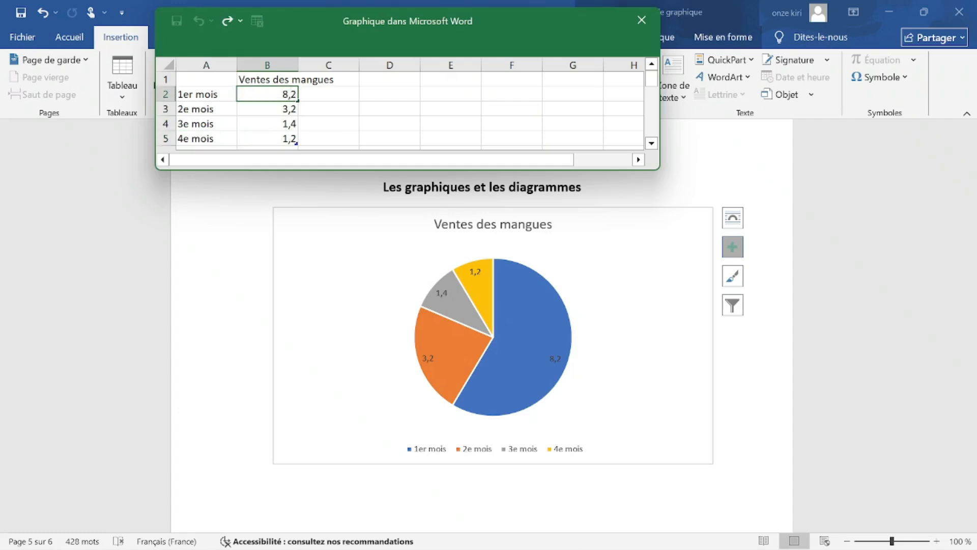
left_click(285, 94)
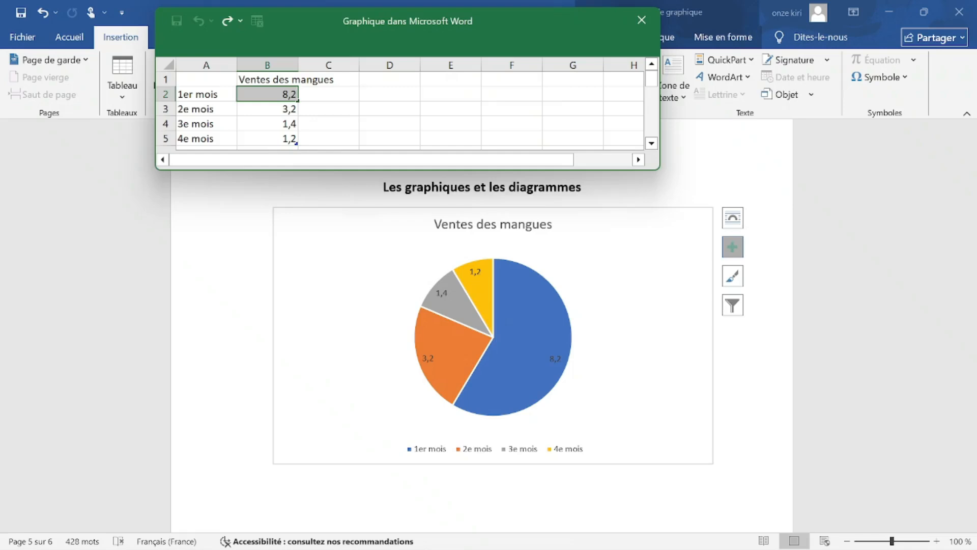
Enter 100000 FCFA as the first month's amount in B2.
type("10")
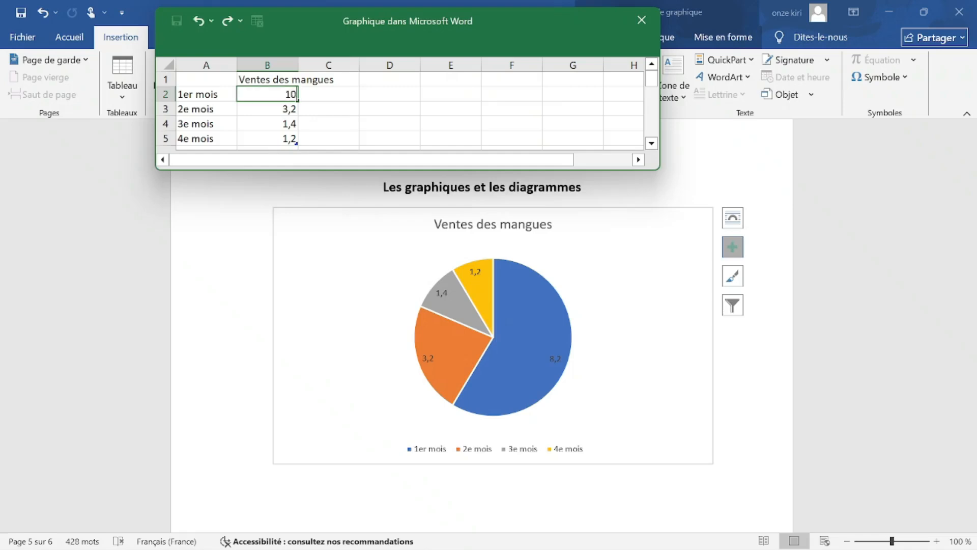
type("0000 FCFA")
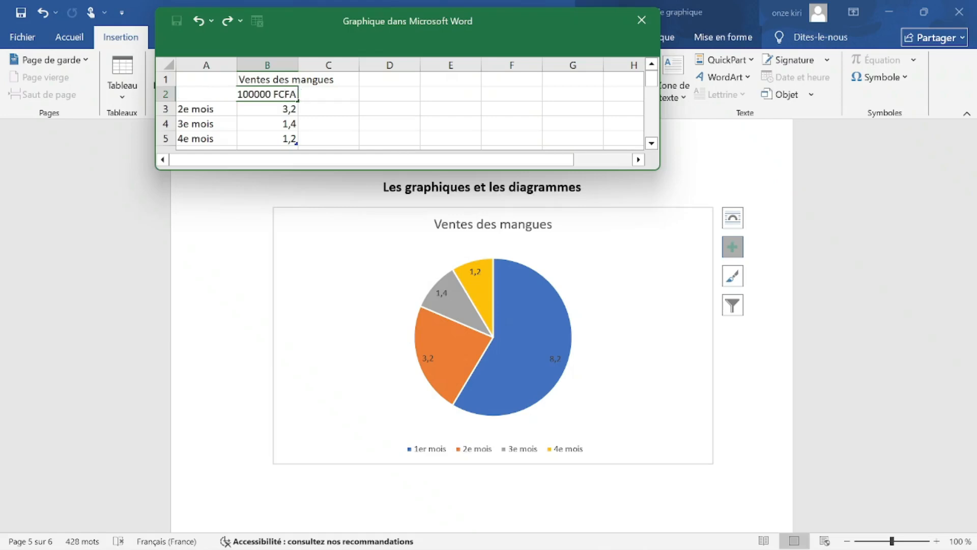
key("ctrl+shift+Left")
key("ctrl+shift+Left")
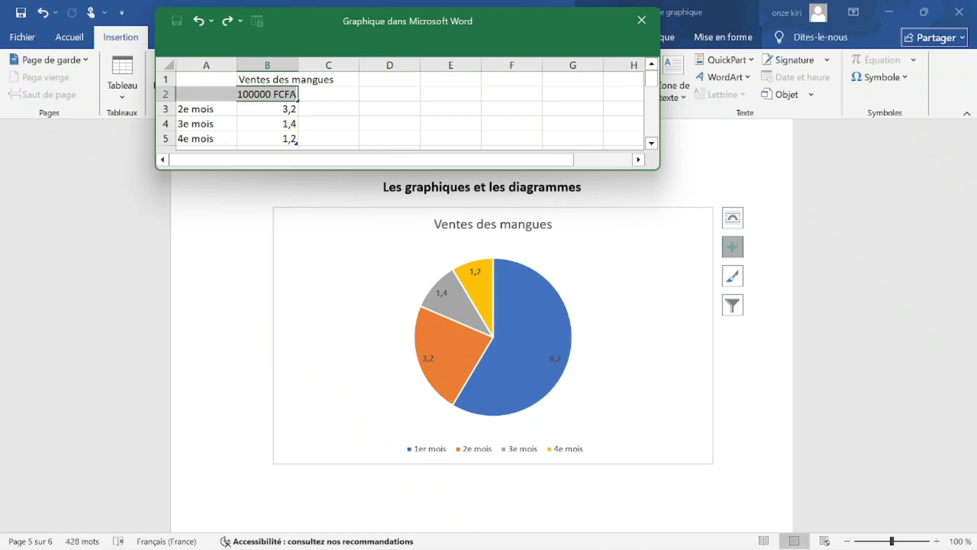
left_click_drag(296, 94, 270, 94)
left_click_drag(296, 95, 229, 94)
key("ctrl+c")
left_click(257, 112)
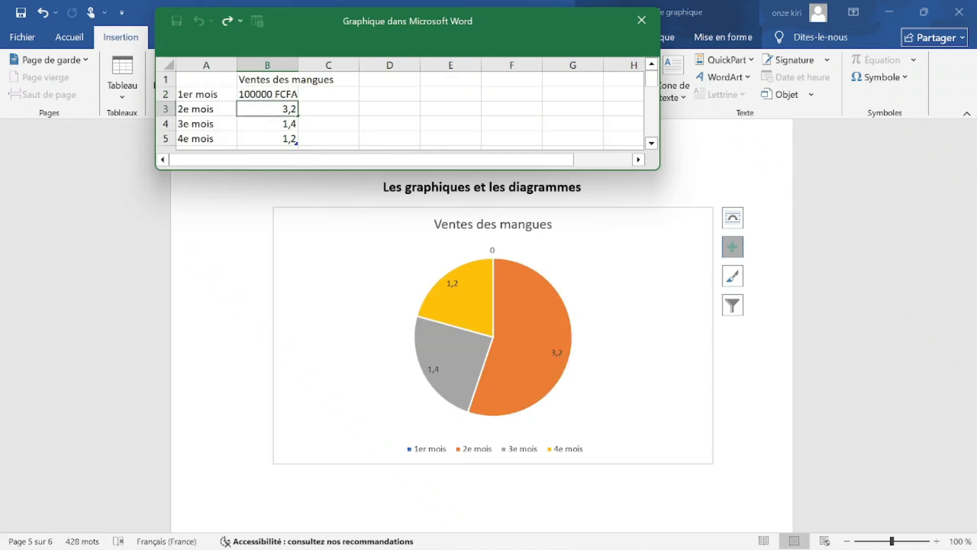
Paste and edit the amount into 20000 FCF for month 2 in B3.
key("ctrl+v")
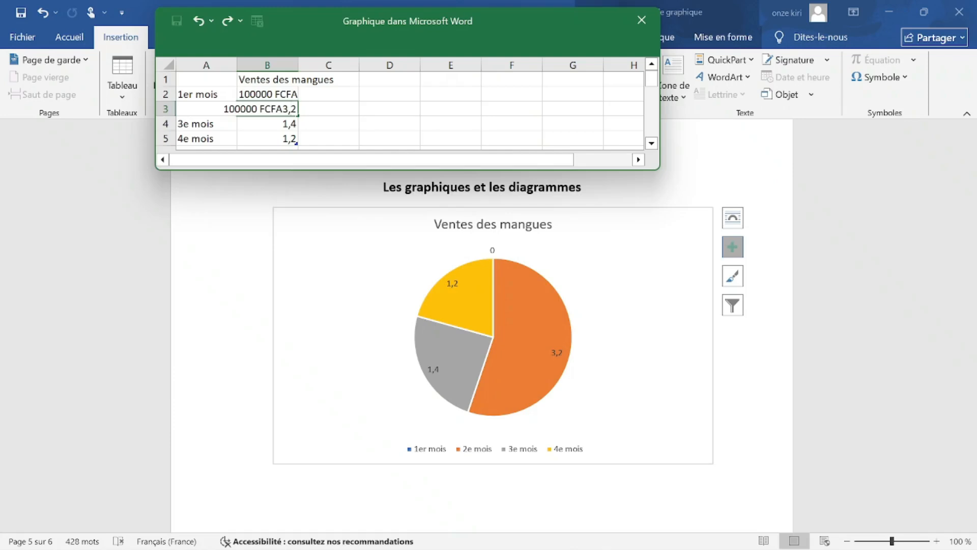
key("BackSpace")
key("BackSpace")
key("BackSpace")
key("BackSpace")
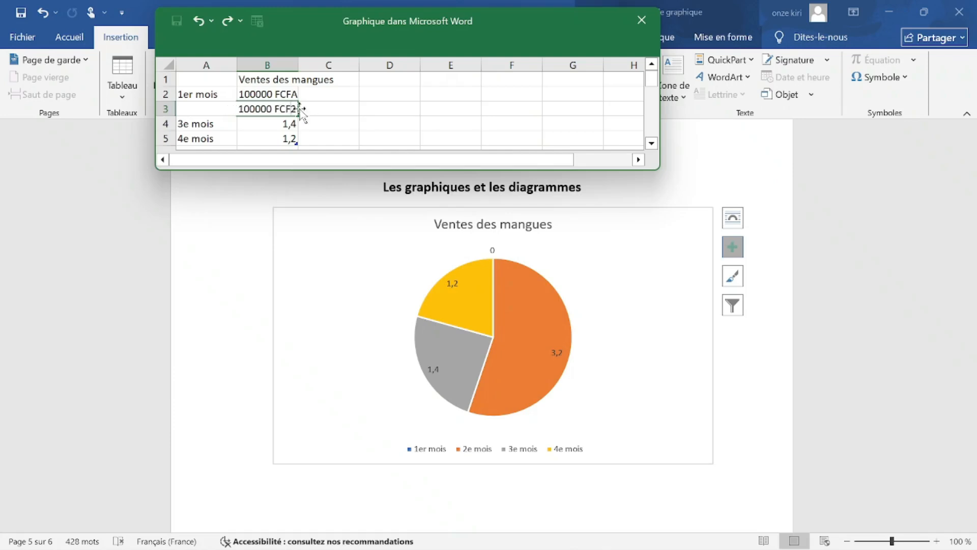
key("Home")
key("Delete")
key("Delete")
type("2")
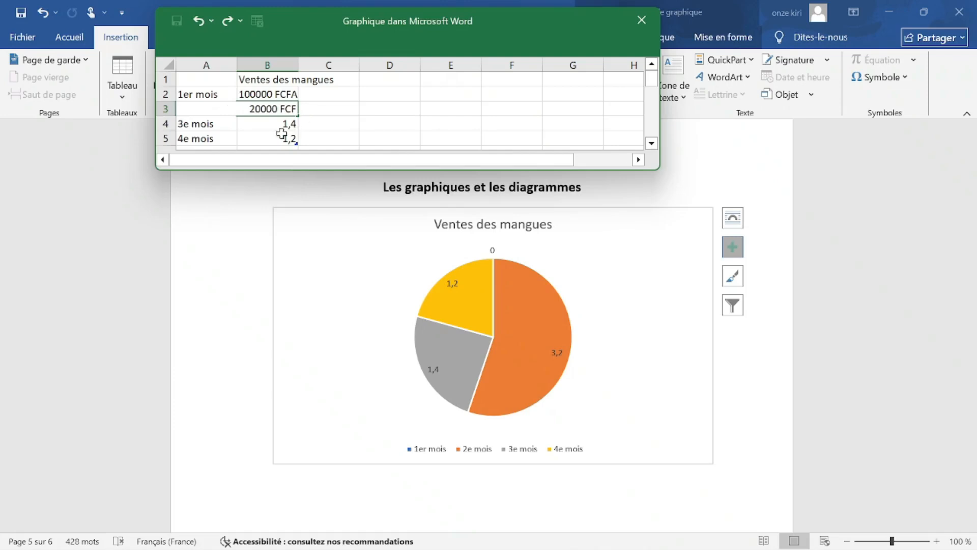
left_click(282, 125)
Set month 3's amount to 25000 and correct month 2 to 20000 FCFA.
double_click(282, 125)
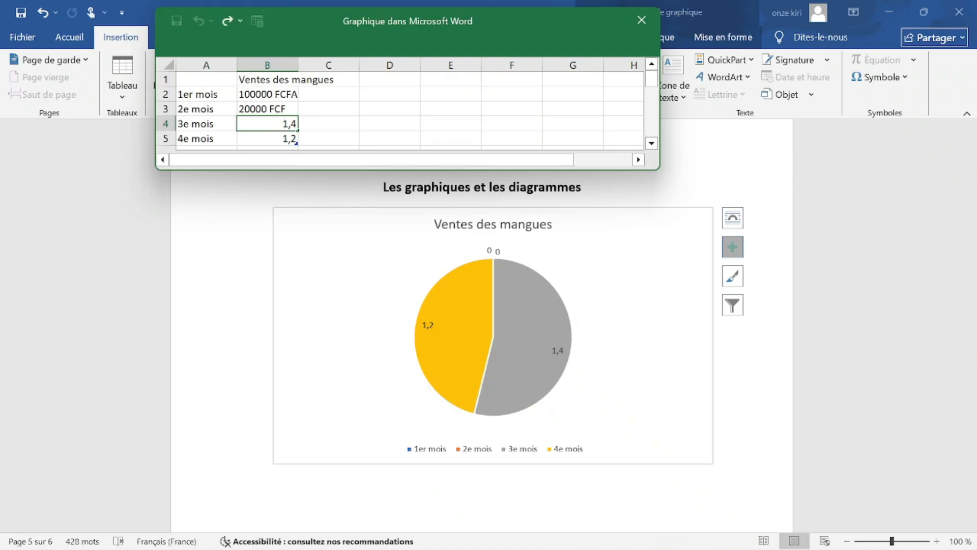
left_click_drag(291, 124, 272, 123)
key("BackSpace")
key("BackSpace")
type("25000")
key("Return")
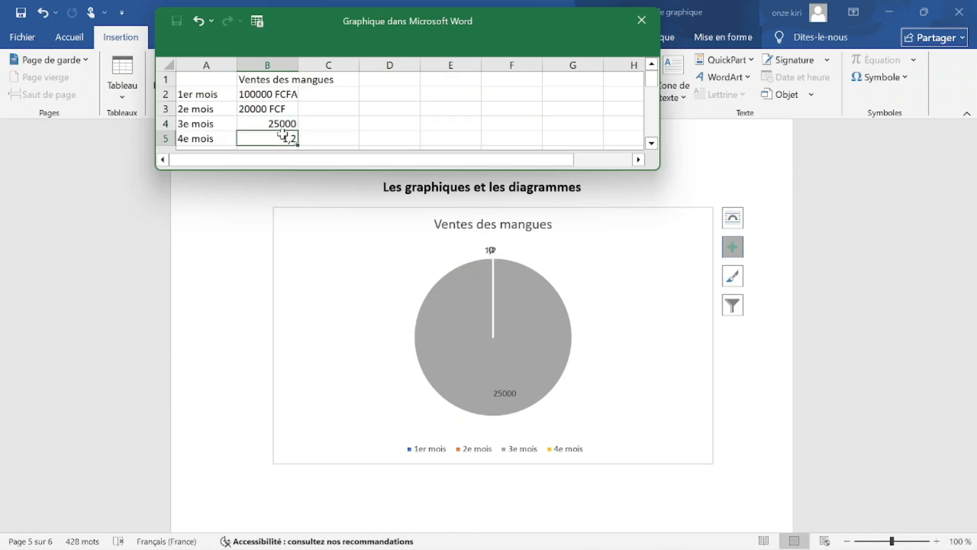
key("Up")
key("Up")
key("F2")
type("A")
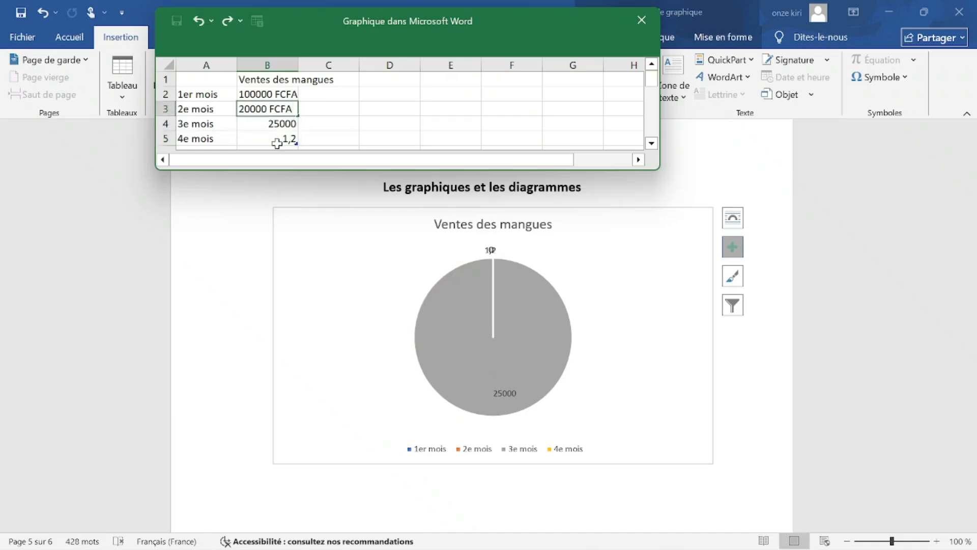
left_click(286, 140)
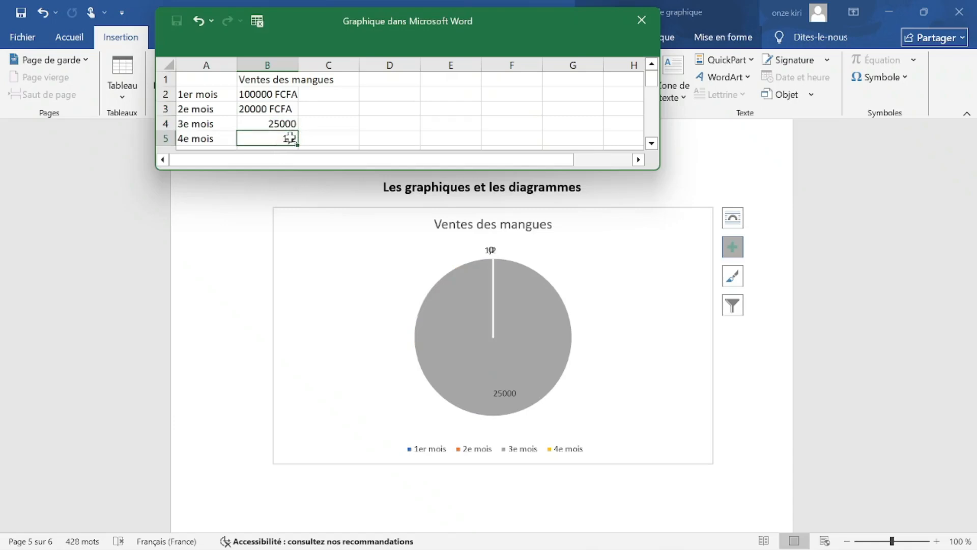
Replace the fourth month's 1,2 value with 80000 FCA in B5.
key("shift+Up")
key("shift+Up")
key("shift+Up")
key("shift+Left")
double_click(283, 139)
key("Delete")
key("Delete")
key("Delete")
type("80000 f")
key("BackSpace")
type("FCA")
key("Return")
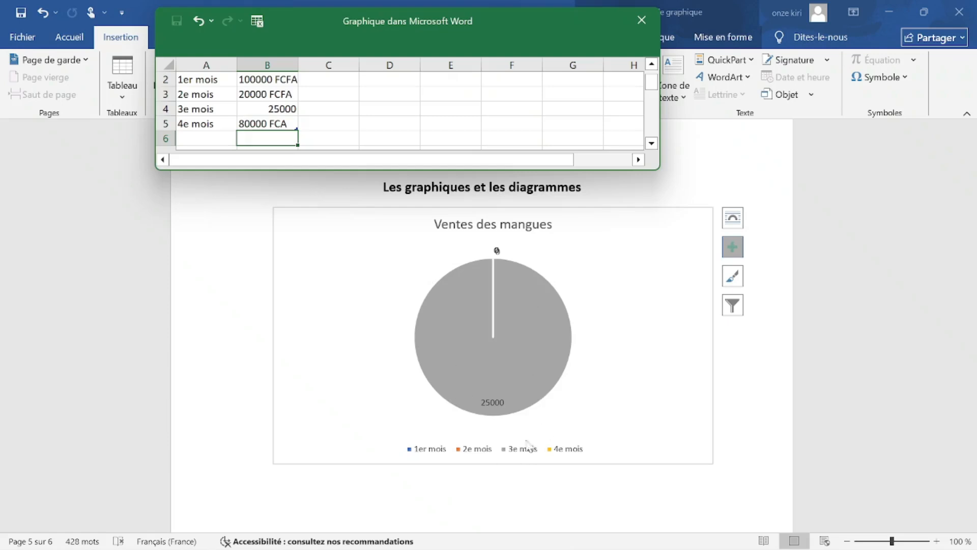
Return to cell B2 holding 100000 FCFA.
scroll(407, 331, "up", 2)
left_click(328, 80)
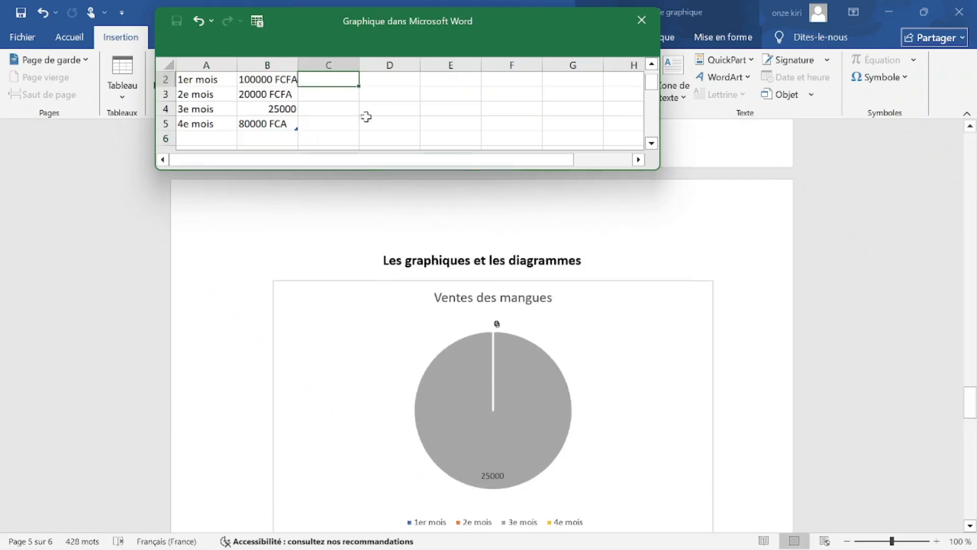
scroll(323, 124, "up", 1)
scroll(458, 395, "down", 2)
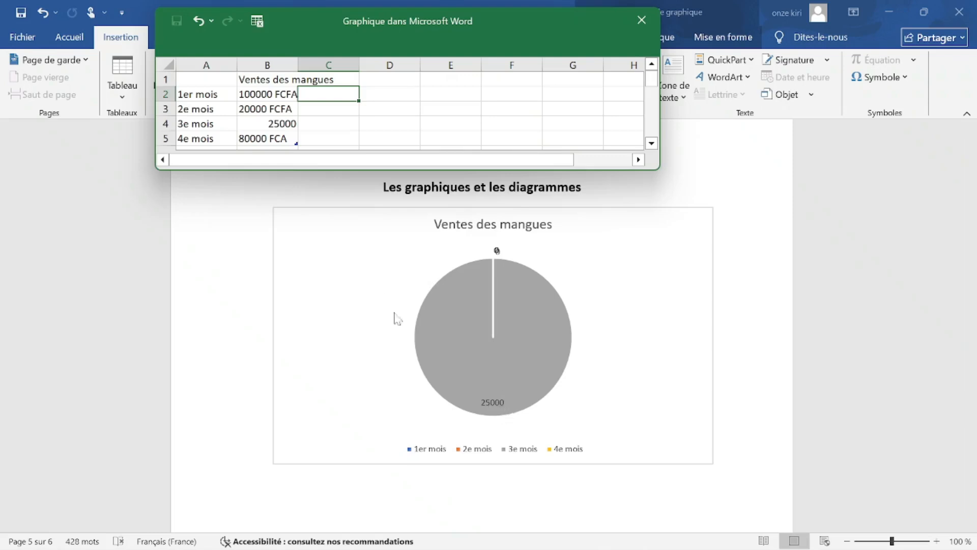
left_click(281, 98)
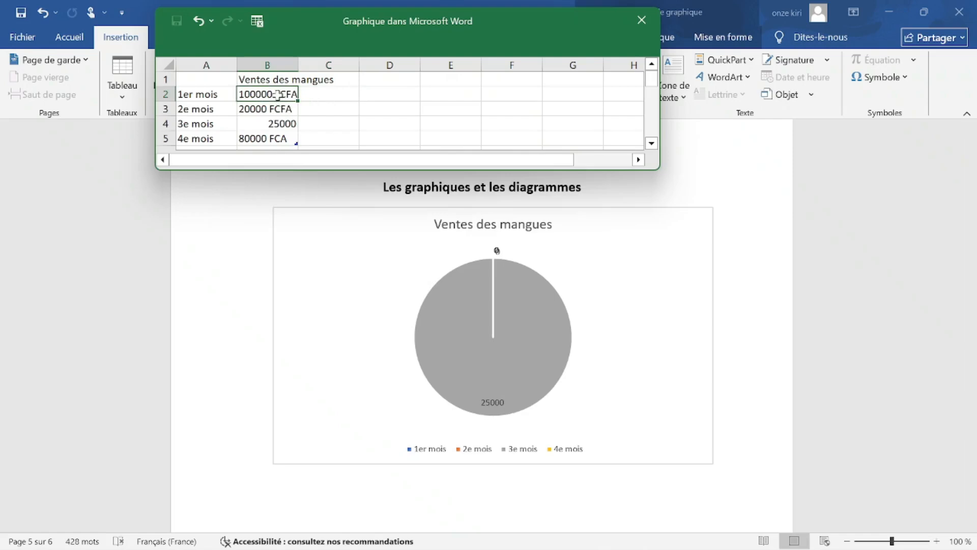
Strip the currency text so B2, B3 and B5 read 100000, 20000 and 80000.
double_click(278, 95)
left_click_drag(276, 95, 298, 95)
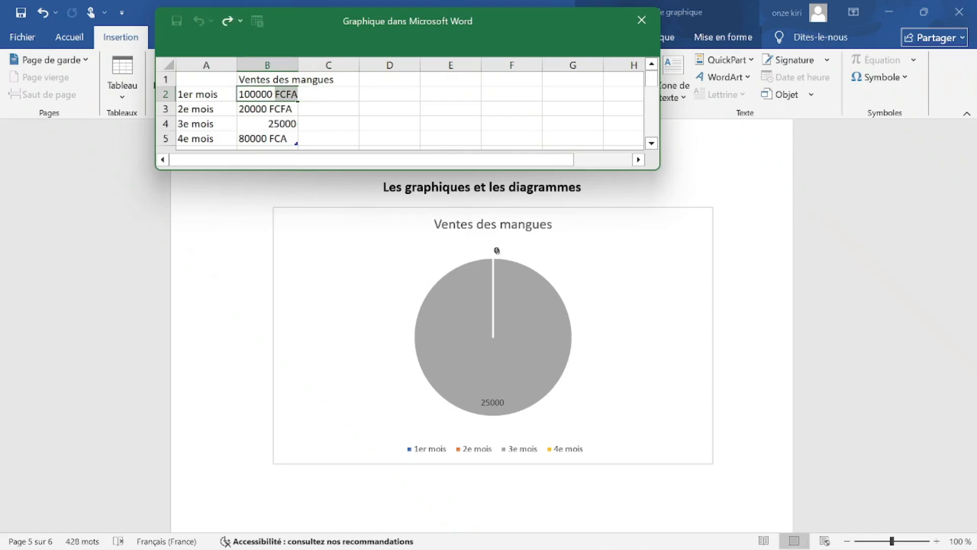
key("BackSpace")
left_click(288, 107)
left_click_drag(275, 109, 270, 109)
key("BackSpace")
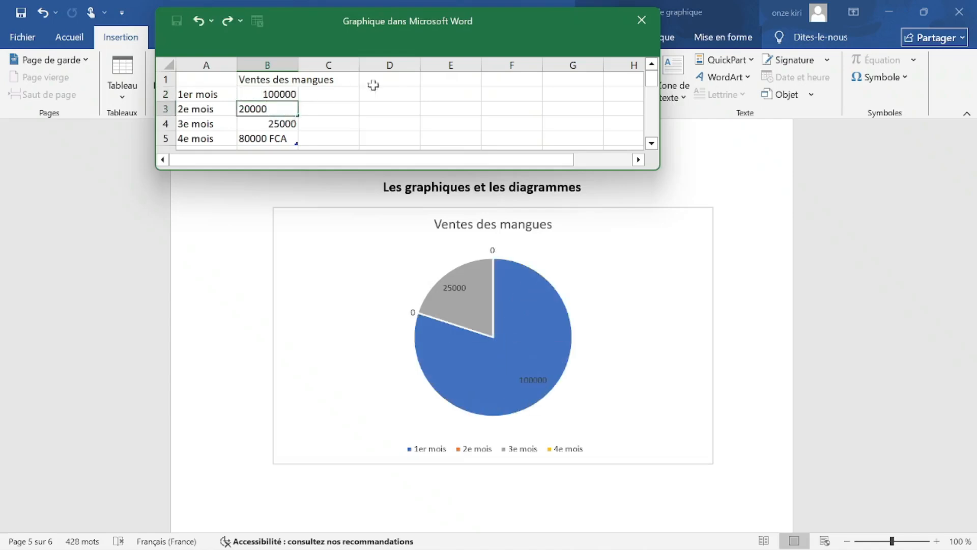
left_click(346, 108)
double_click(287, 137)
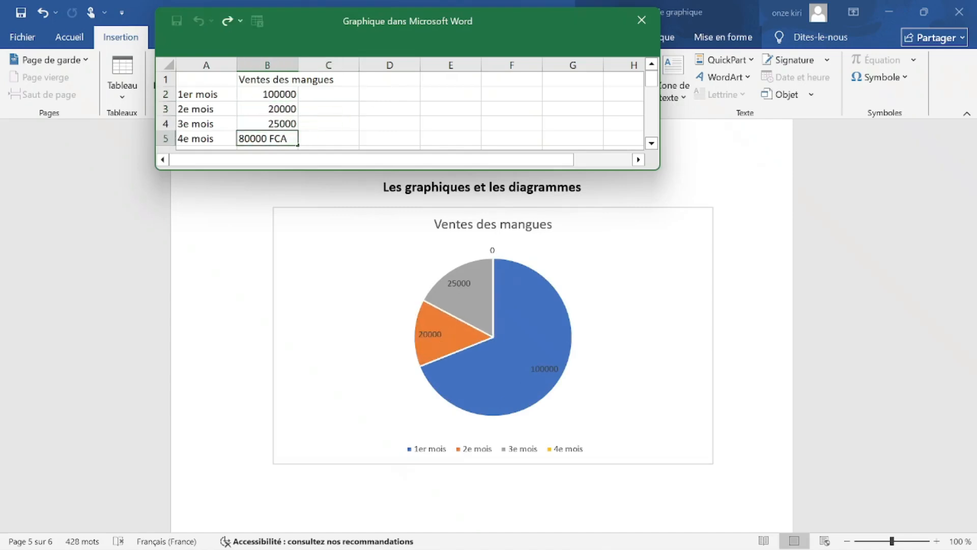
key("BackSpace")
key("BackSpace")
left_click(337, 109)
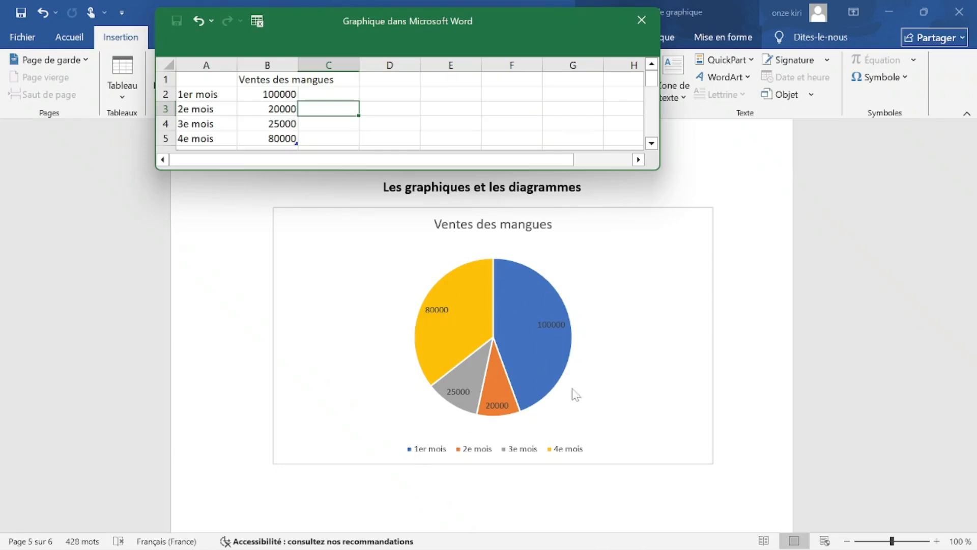
Browse the pie chart's style thumbnails and reapply the first, default style.
left_click(543, 389)
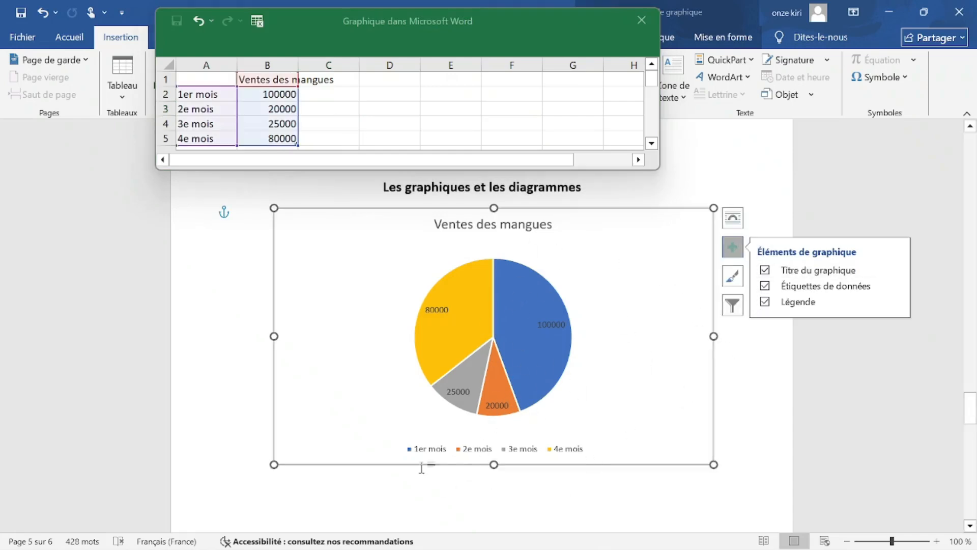
left_click(733, 277)
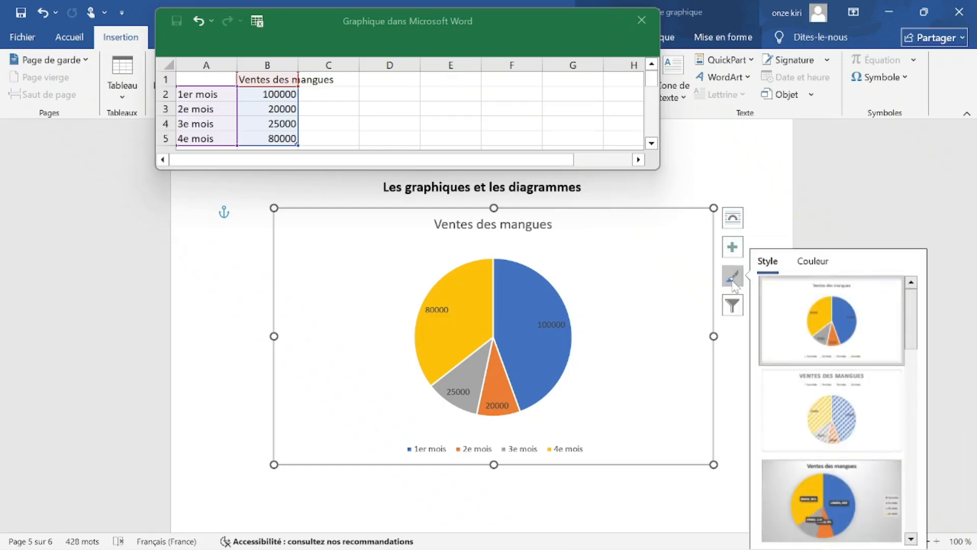
scroll(860, 377, "down", 2)
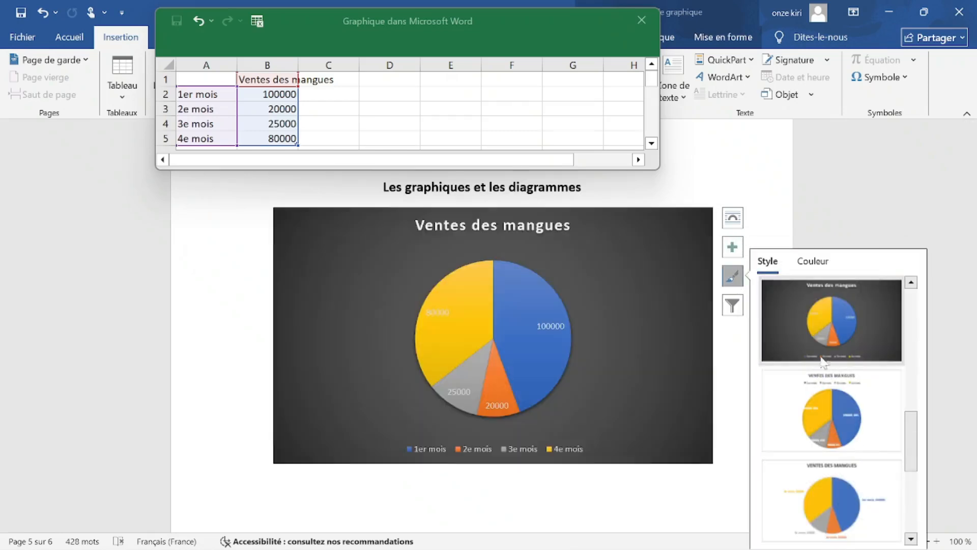
scroll(816, 443, "down", 3)
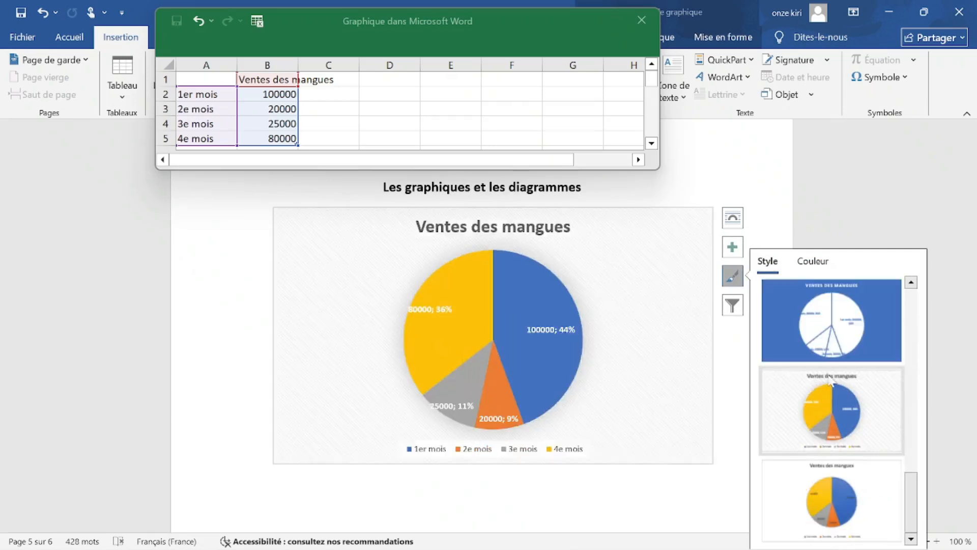
scroll(835, 489, "up", 5)
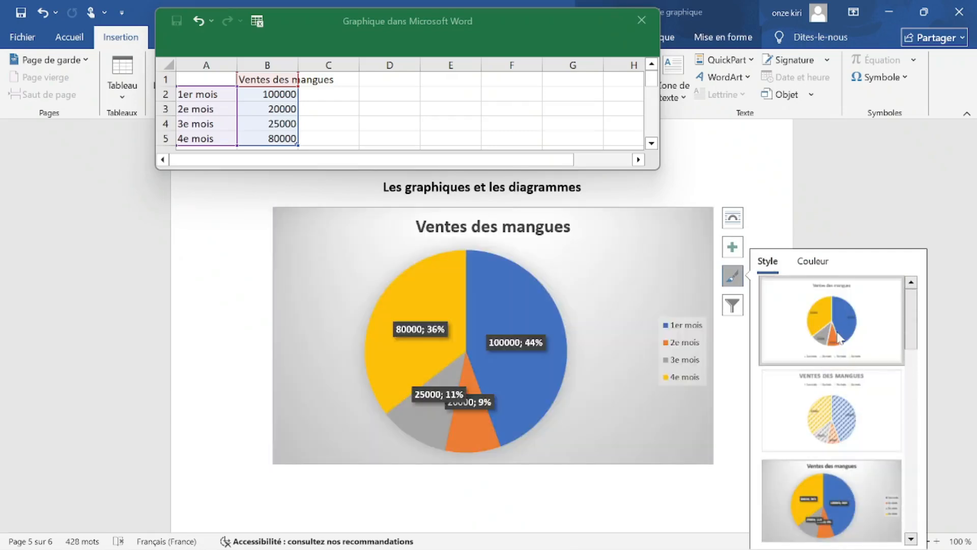
left_click(840, 306)
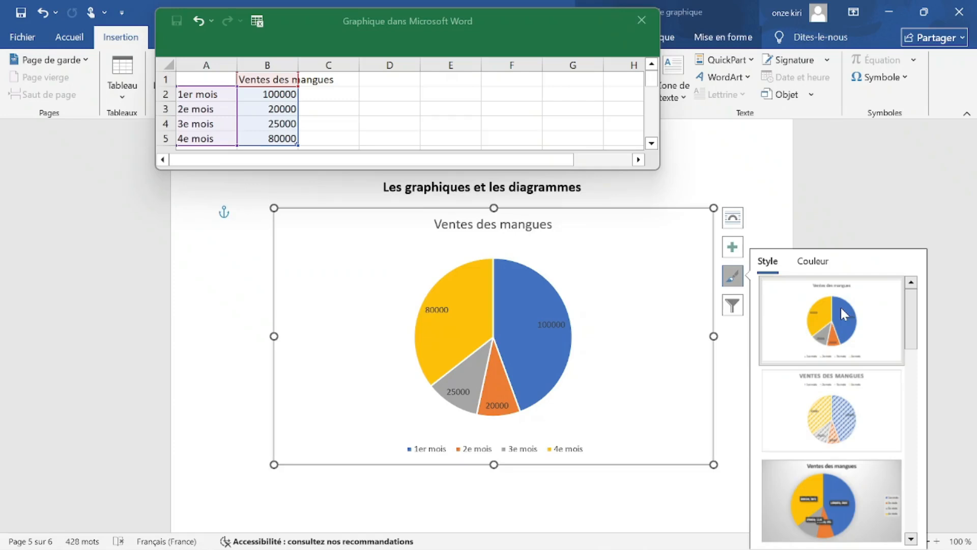
left_click(731, 306)
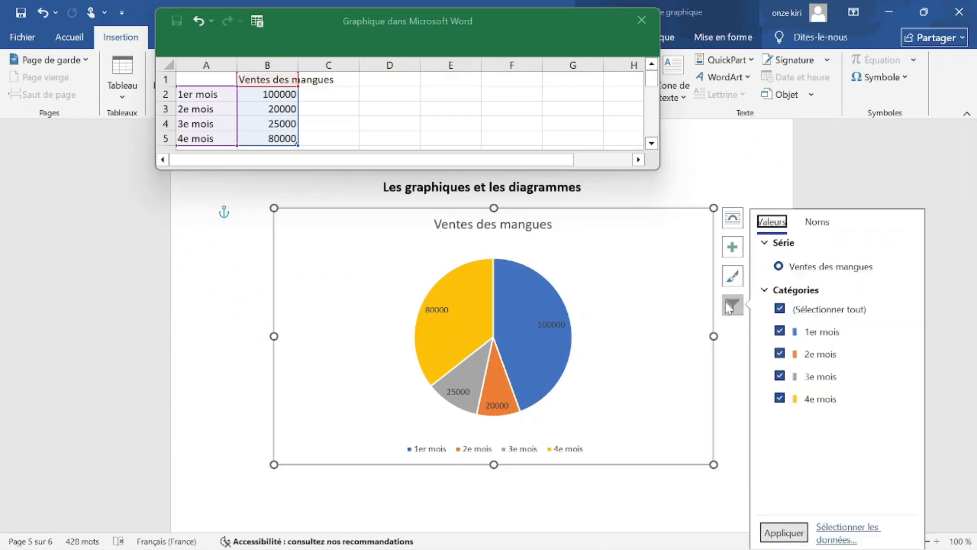
left_click(828, 337)
left_click(828, 337)
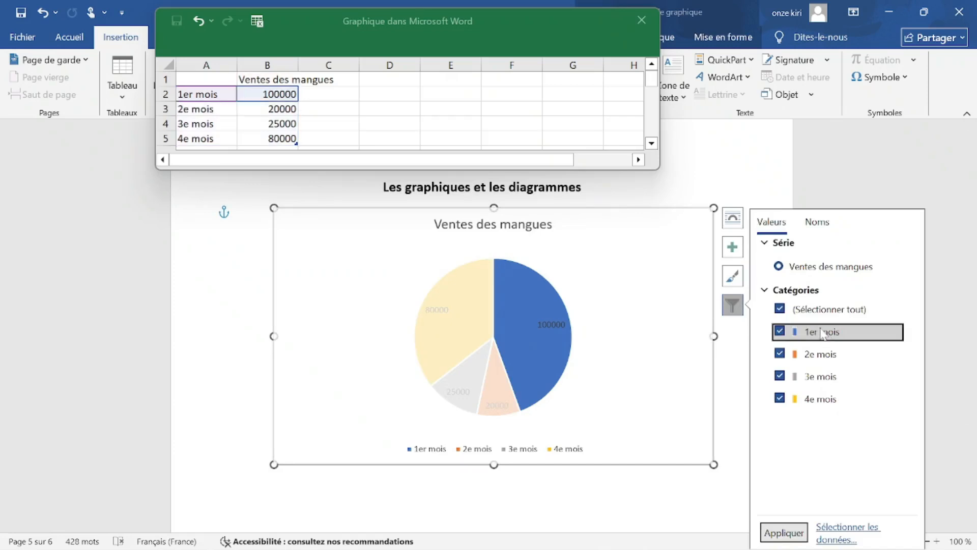
left_click(511, 326)
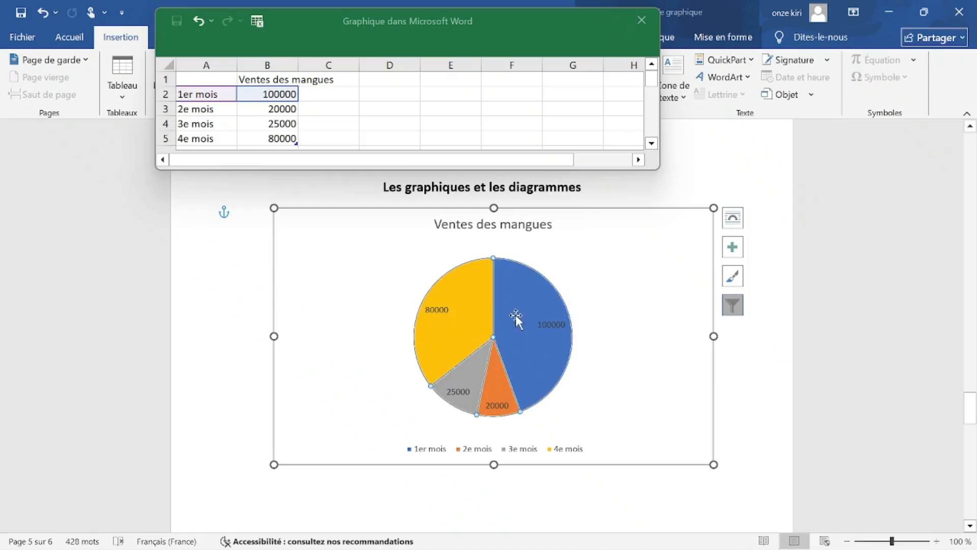
left_click(672, 393)
left_click(518, 317)
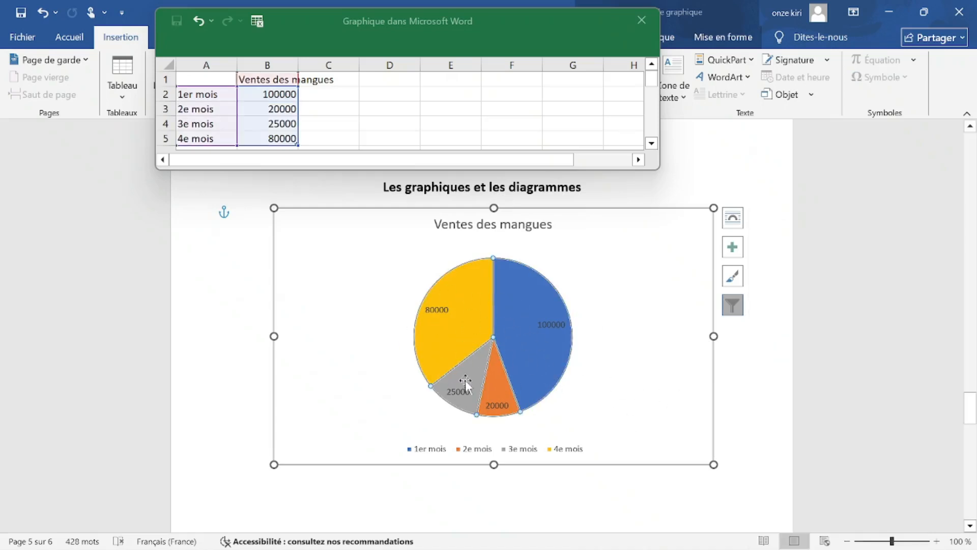
left_click(524, 308)
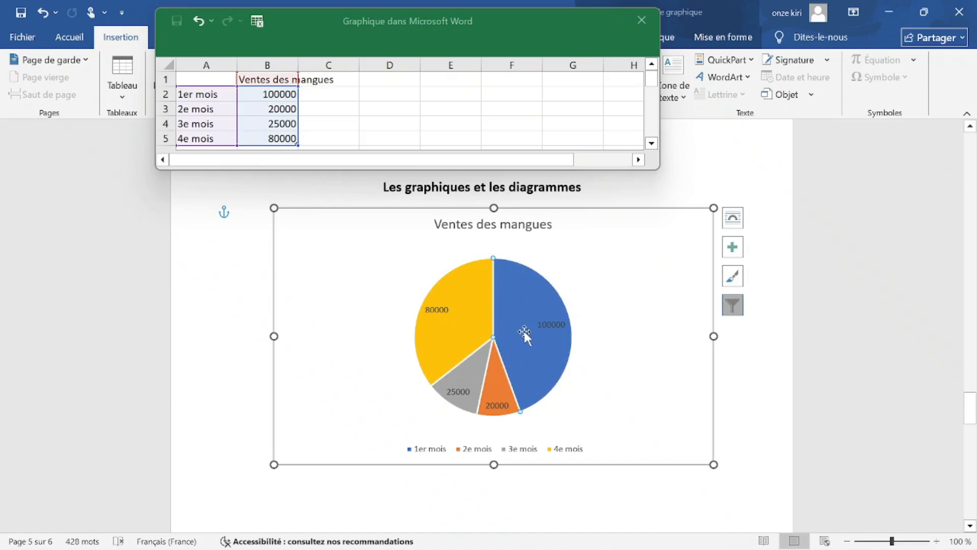
right_click(527, 311)
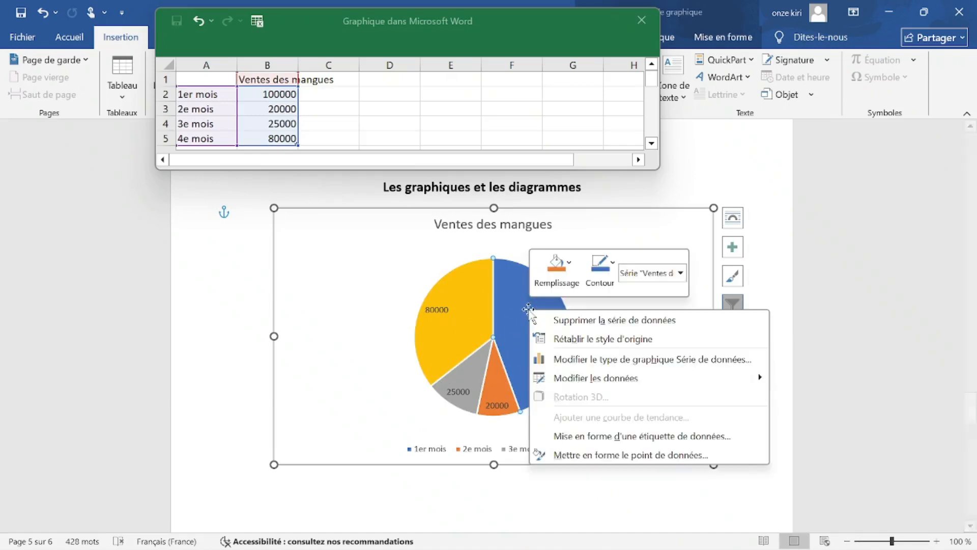
Fill the 100000 slice light green, then select the yellow 80000 slice.
left_click(560, 285)
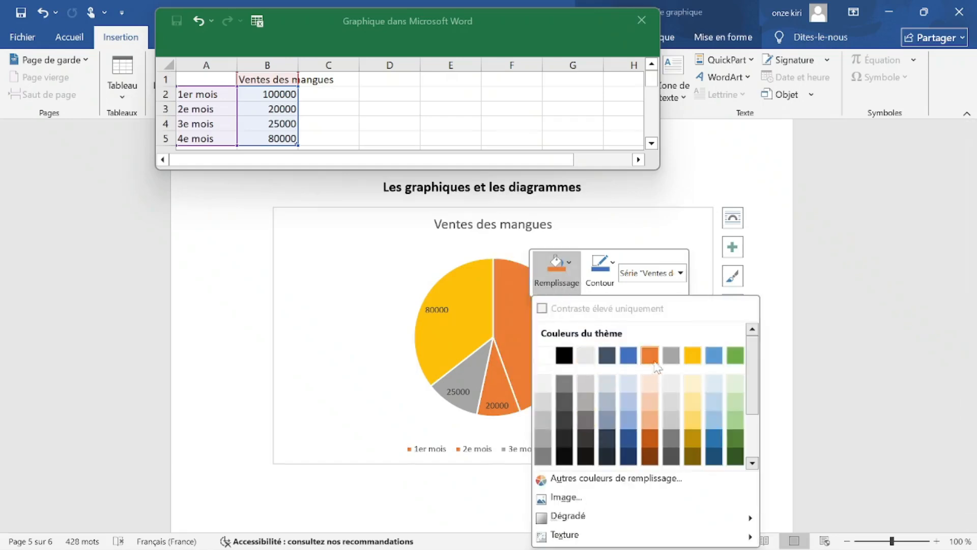
left_click(736, 402)
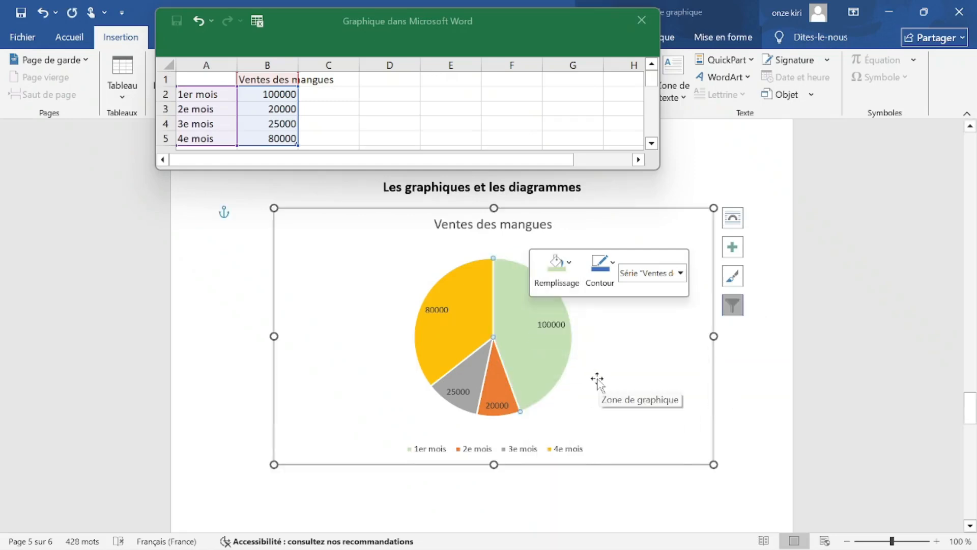
left_click(462, 306)
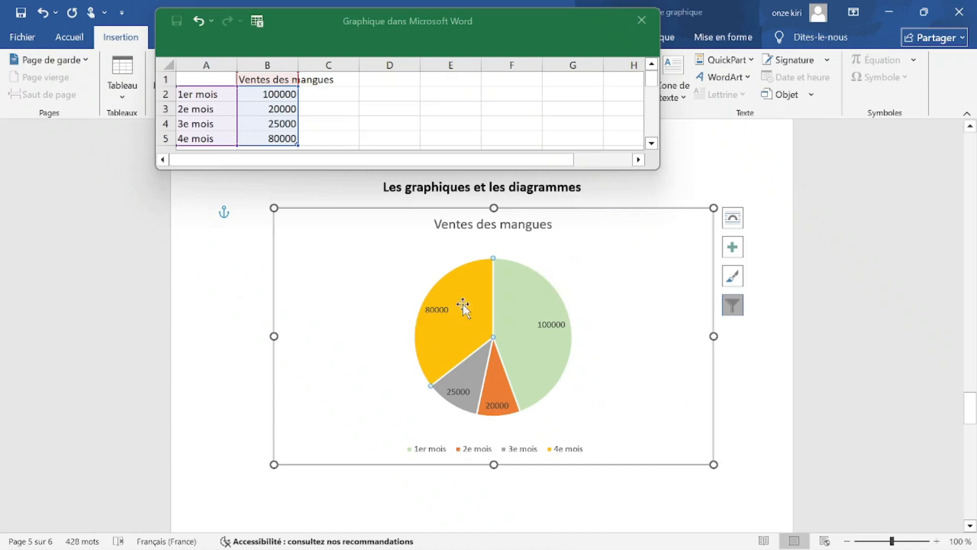
double_click(463, 305)
right_click(463, 305)
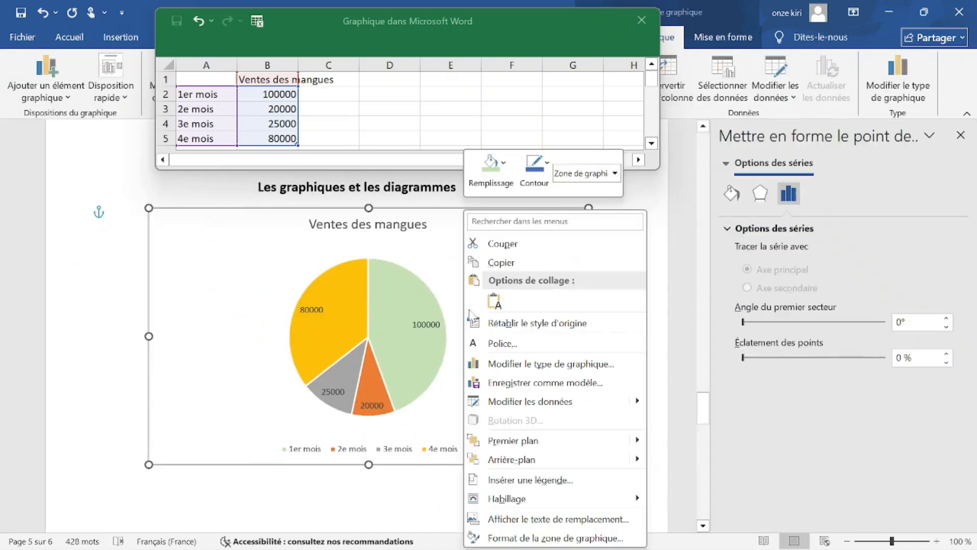
Isolate the yellow 80000 slice and fill it dark blue, then select the whole chart.
left_click(338, 303)
left_click(334, 306)
left_click(326, 298)
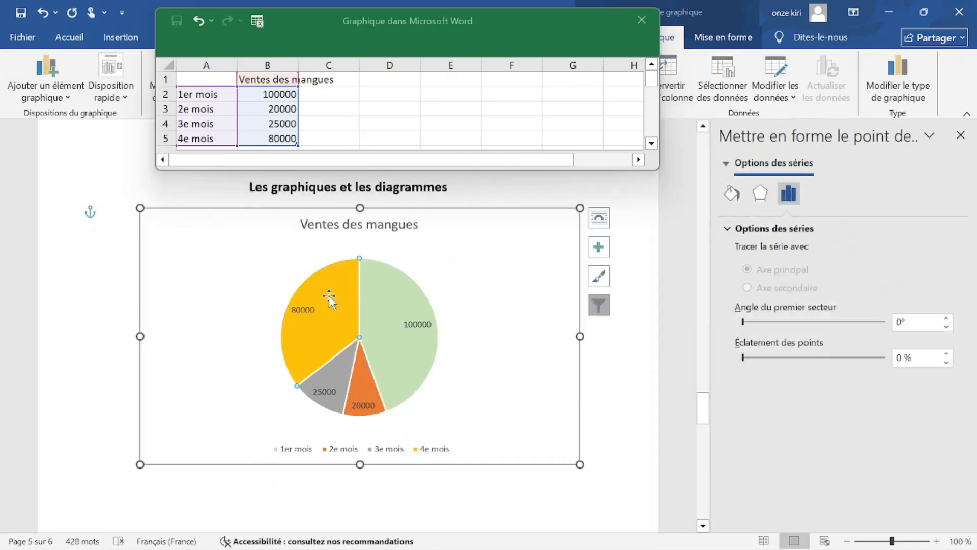
right_click(330, 298)
left_click(358, 249)
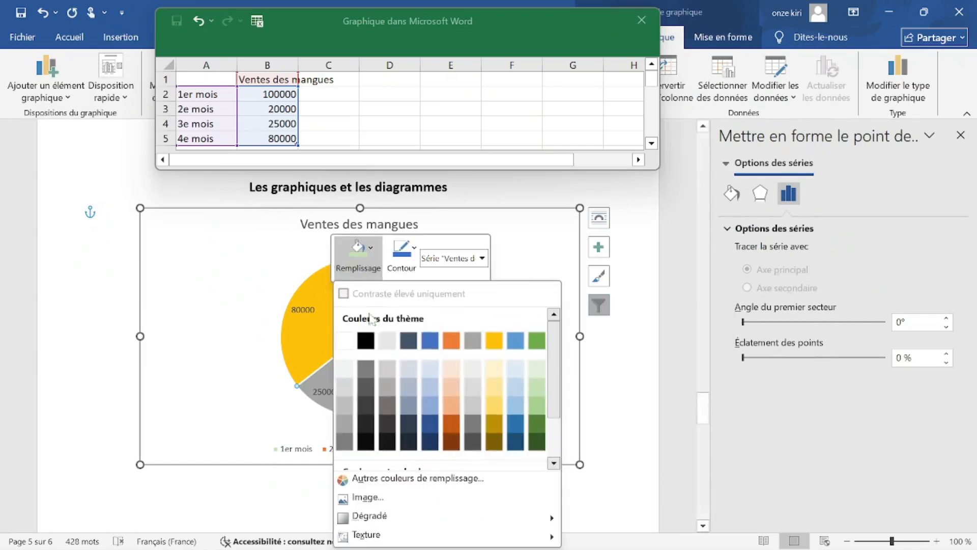
left_click(430, 340)
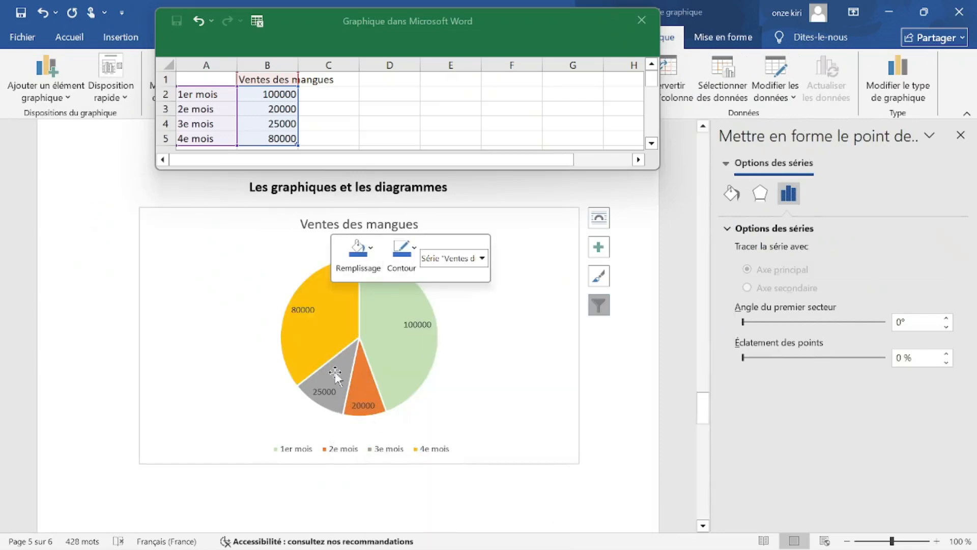
left_click(499, 407)
scroll(471, 506, "down", 2)
scroll(475, 506, "up", 3)
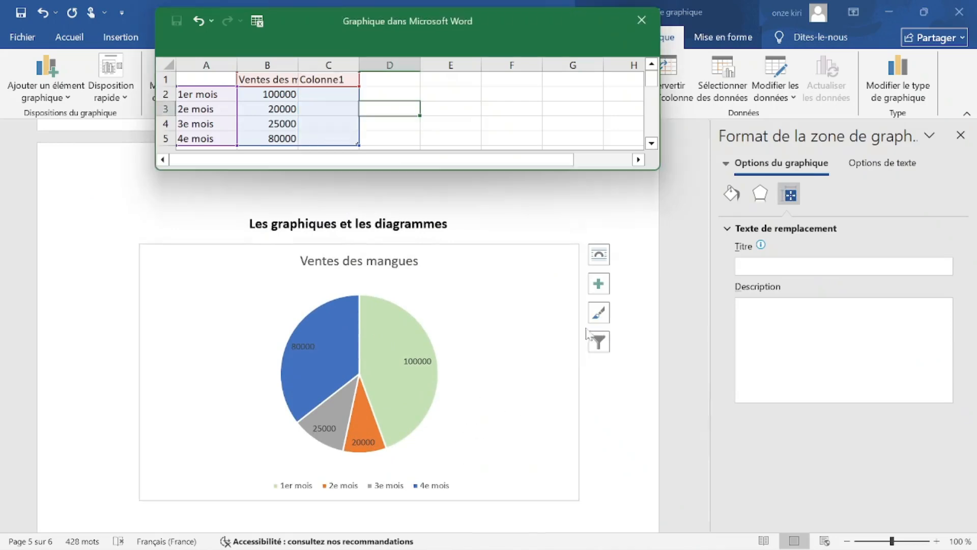
scroll(551, 387, "down", 3)
Bring the corps du memoire.docx Word window back to the front.
scroll(551, 387, "up", 3)
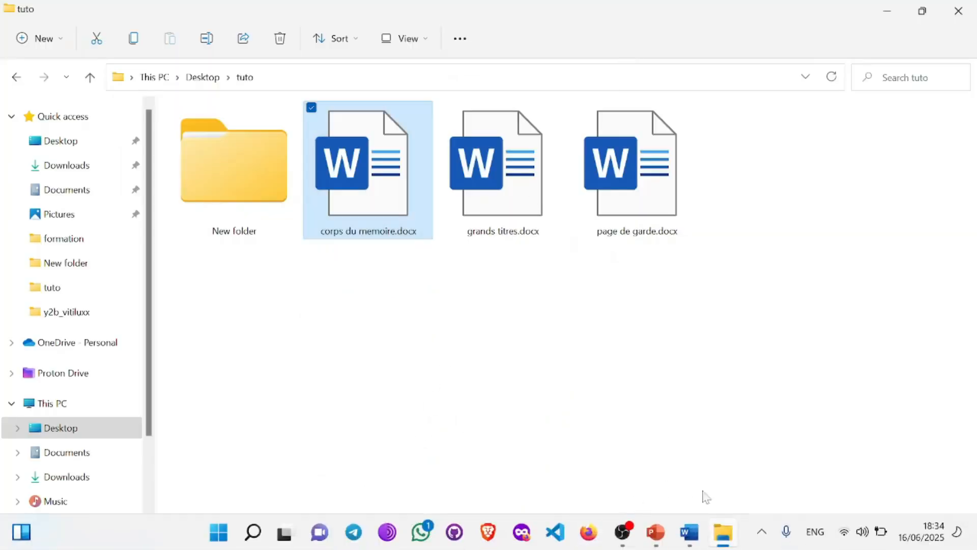
mouse_move(691, 548)
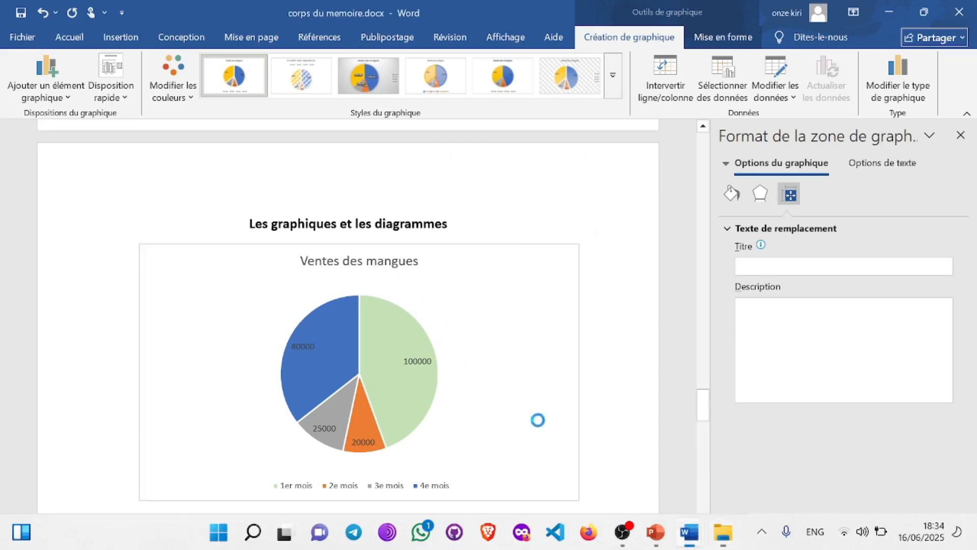
left_click(535, 420)
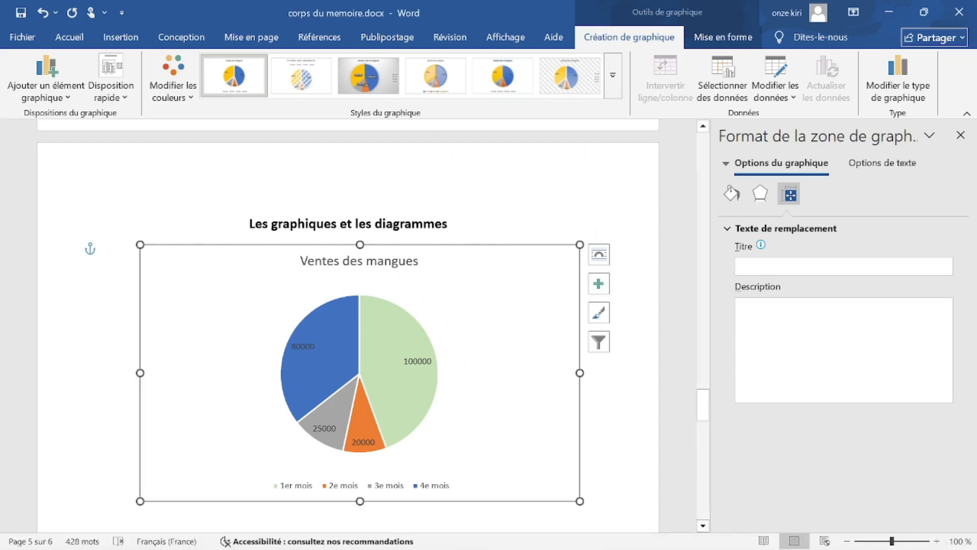
Close the Format pane and delete the existing mango sales pie chart.
left_click(960, 135)
scroll(517, 347, "down", 4)
scroll(516, 348, "up", 4)
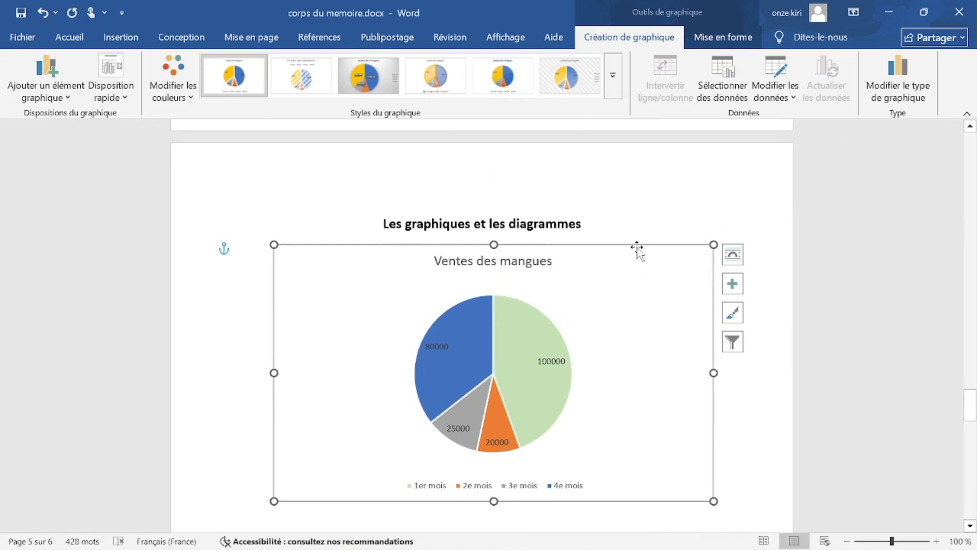
key("Delete")
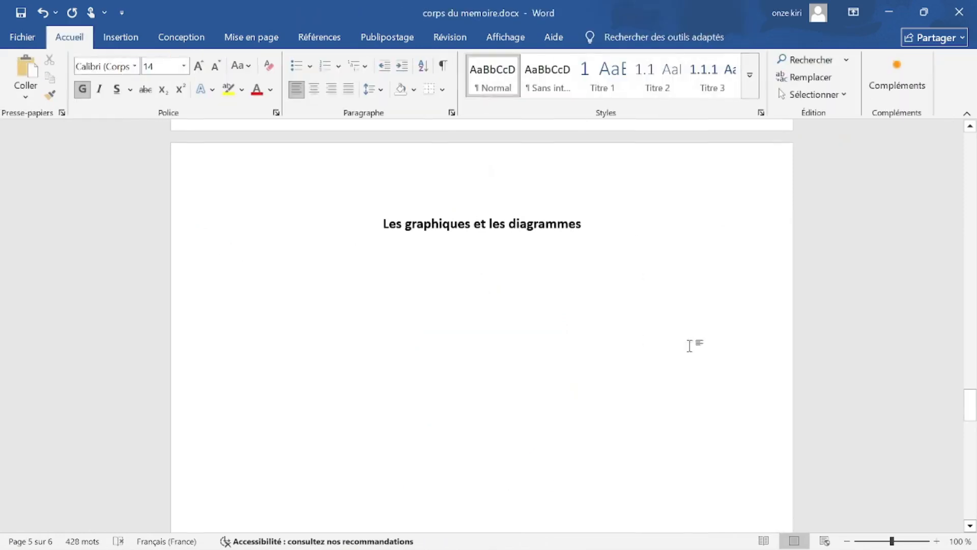
Insert a new 3-D pie chart from Secteurs and close its data sheet.
left_click(120, 37)
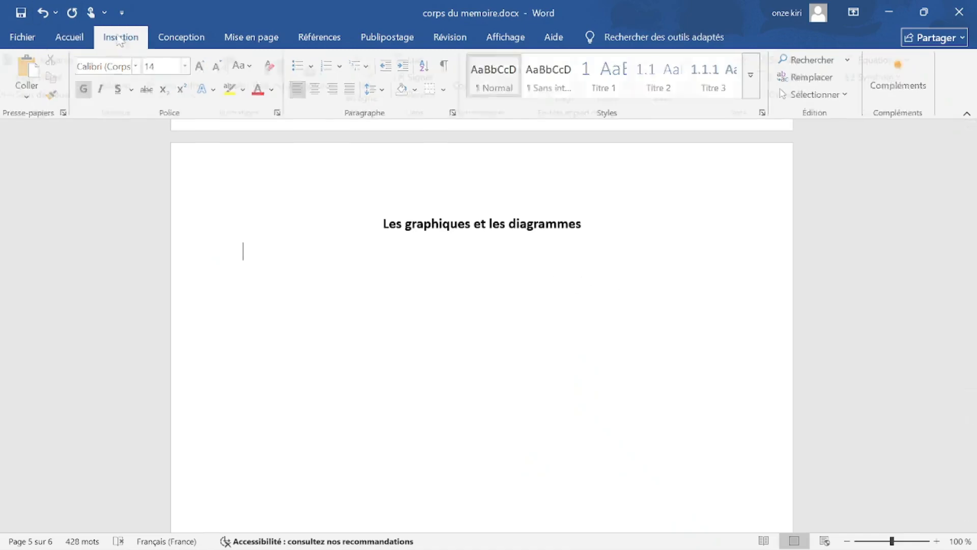
left_click(286, 72)
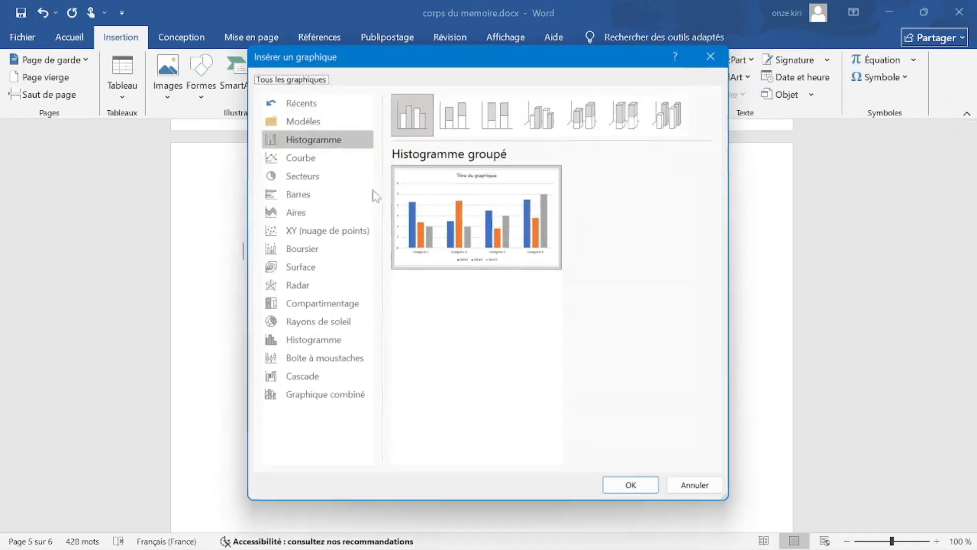
left_click(315, 157)
left_click(308, 178)
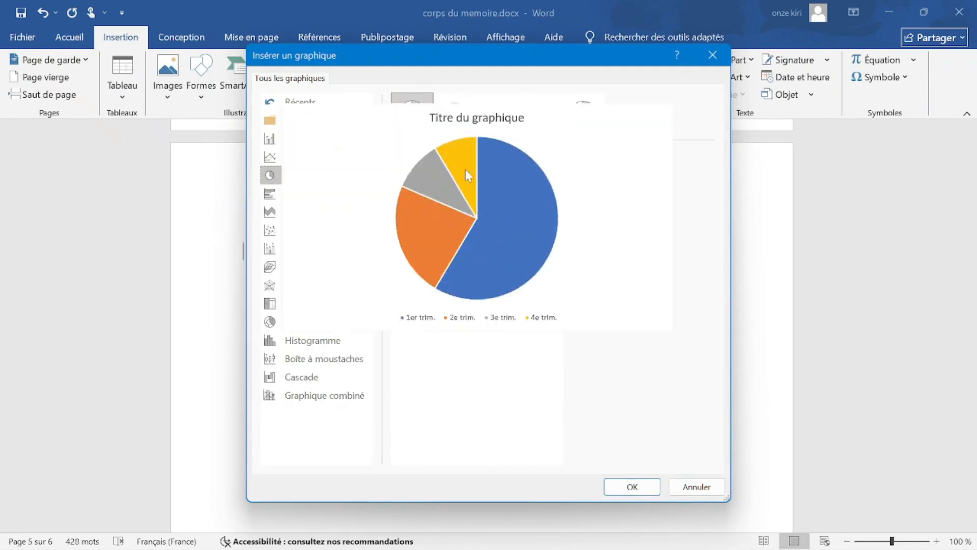
left_click(455, 113)
mouse_move(479, 253)
left_click(632, 486)
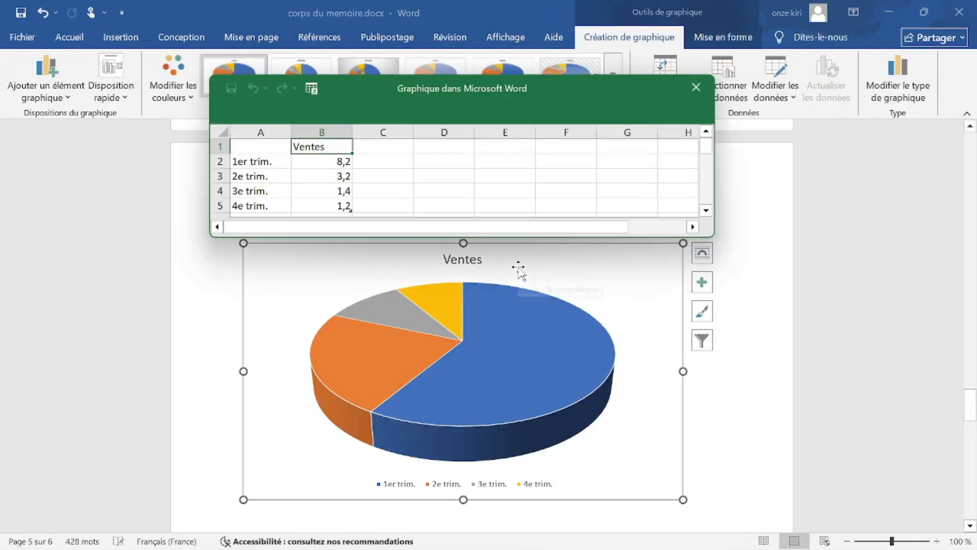
left_click(696, 87)
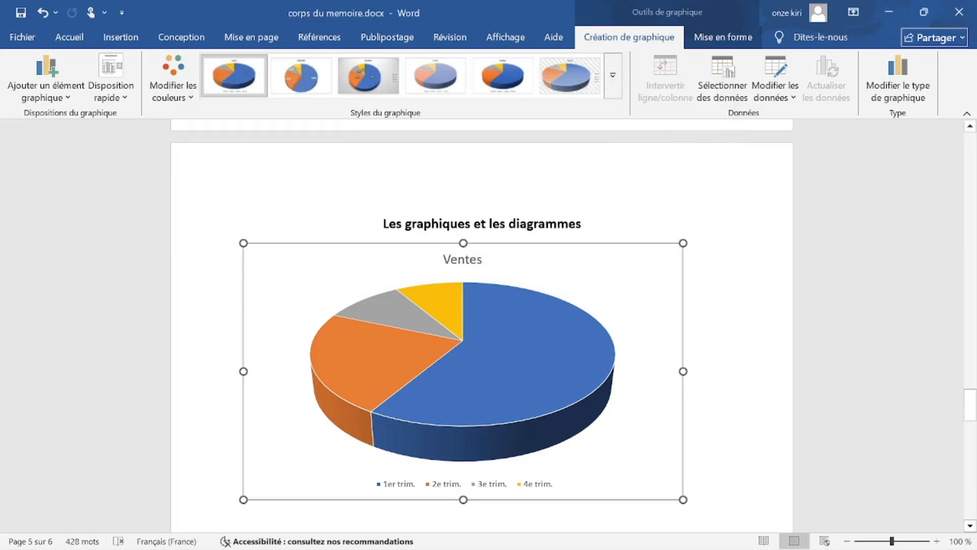
Delete the 3-D pie chart and browse the chart type categories back to Histogramme.
key("Delete")
left_click(121, 37)
left_click(279, 77)
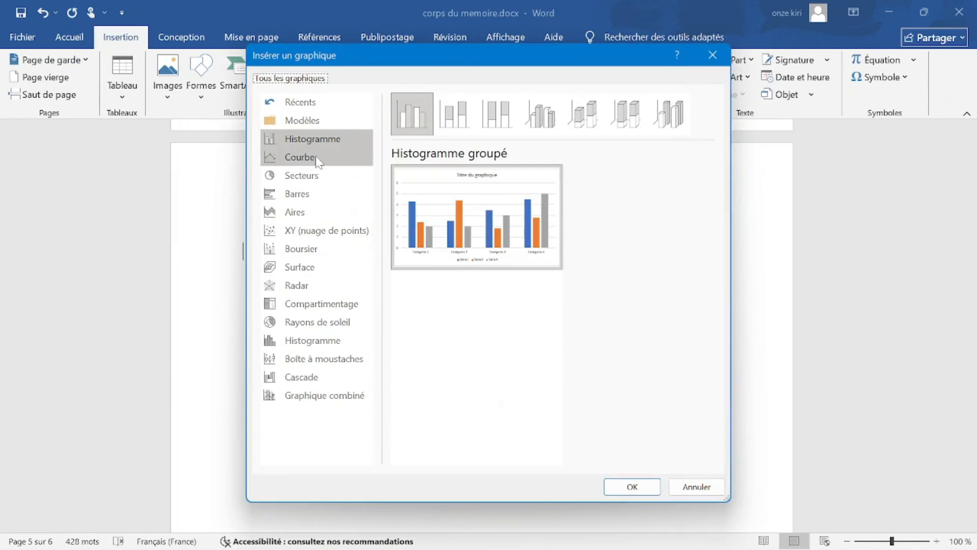
left_click(320, 162)
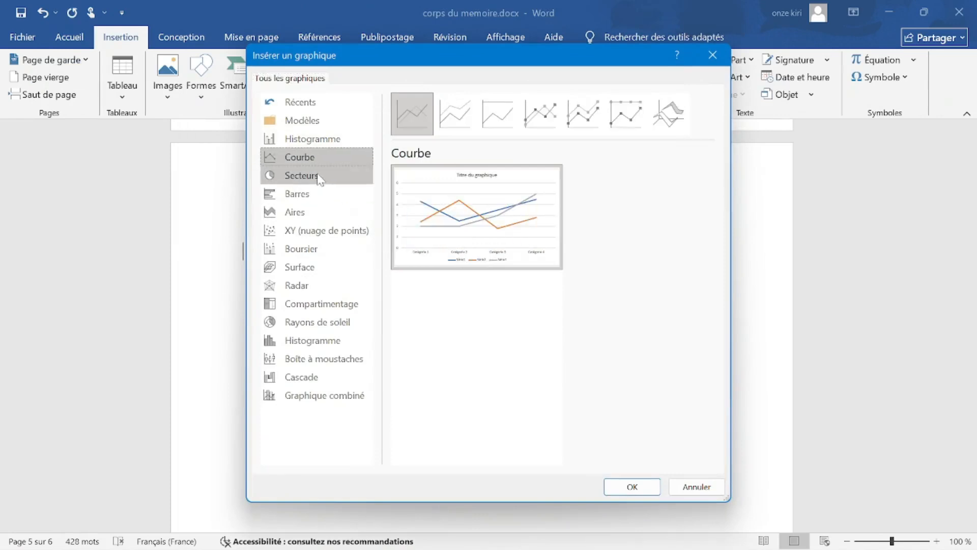
left_click(320, 176)
left_click(321, 199)
left_click(322, 214)
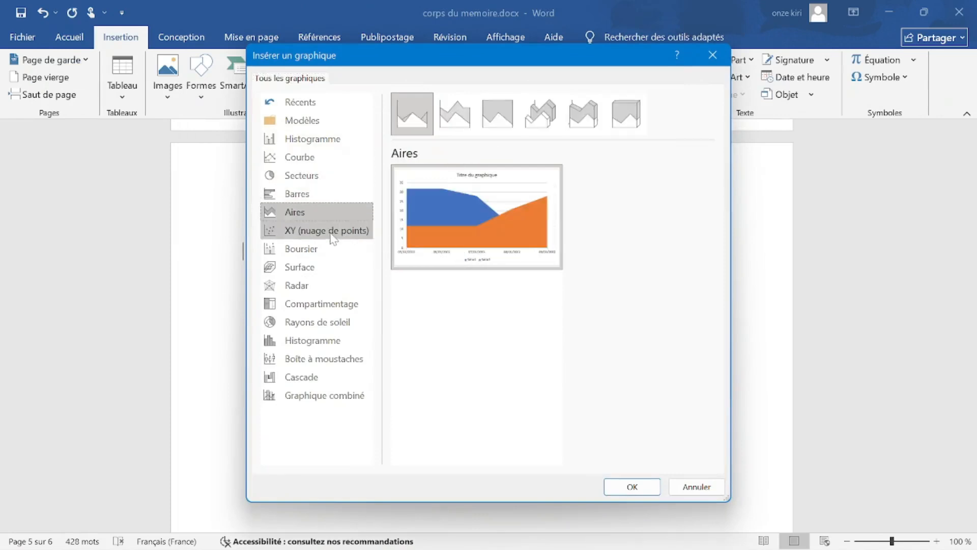
left_click(325, 231)
left_click(328, 249)
left_click(328, 266)
left_click(330, 138)
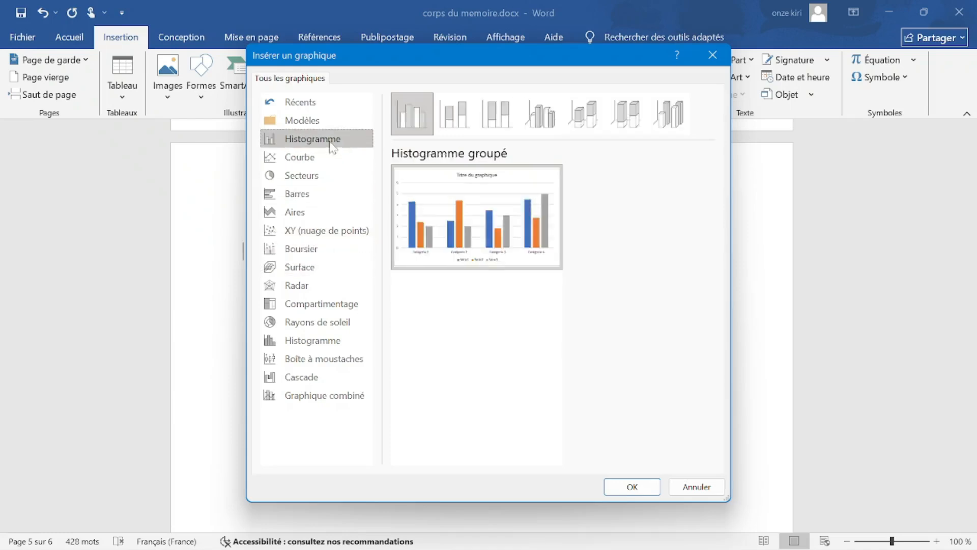
Insert a 3-D clustered column chart (Histogramme groupé 3D).
left_click(454, 113)
left_click(497, 113)
left_click(584, 113)
left_click(552, 120)
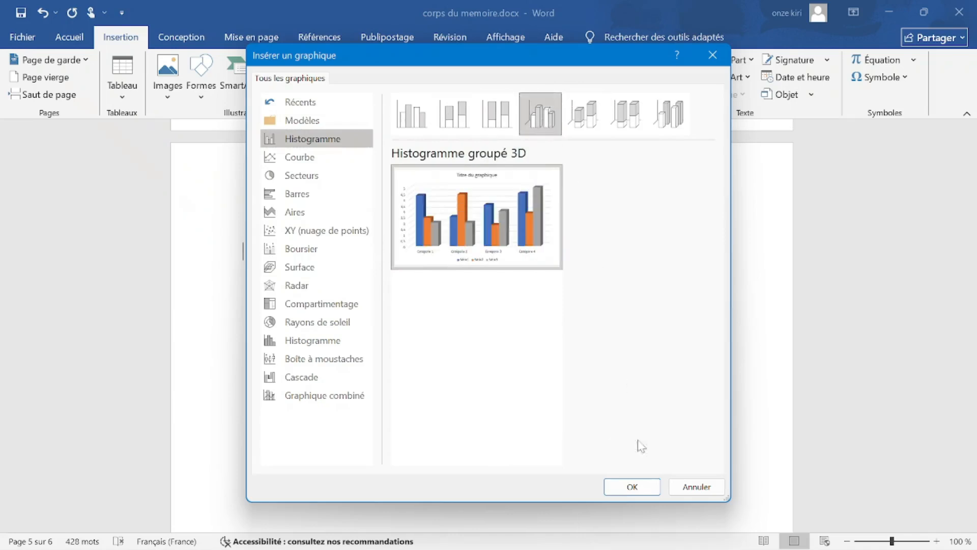
left_click(632, 486)
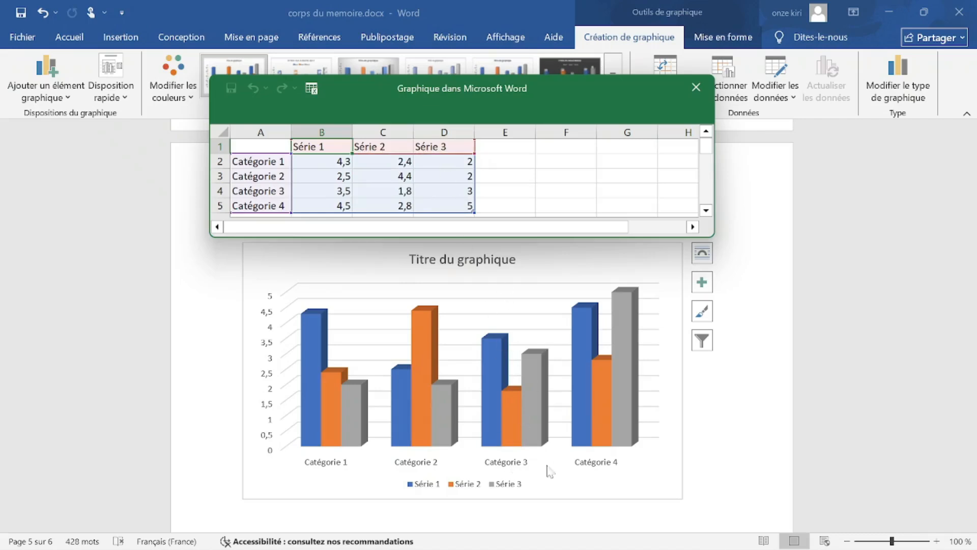
Insert a blank data row below Catégorie 4 in the chart data sheet.
scroll(239, 178, "down", 2)
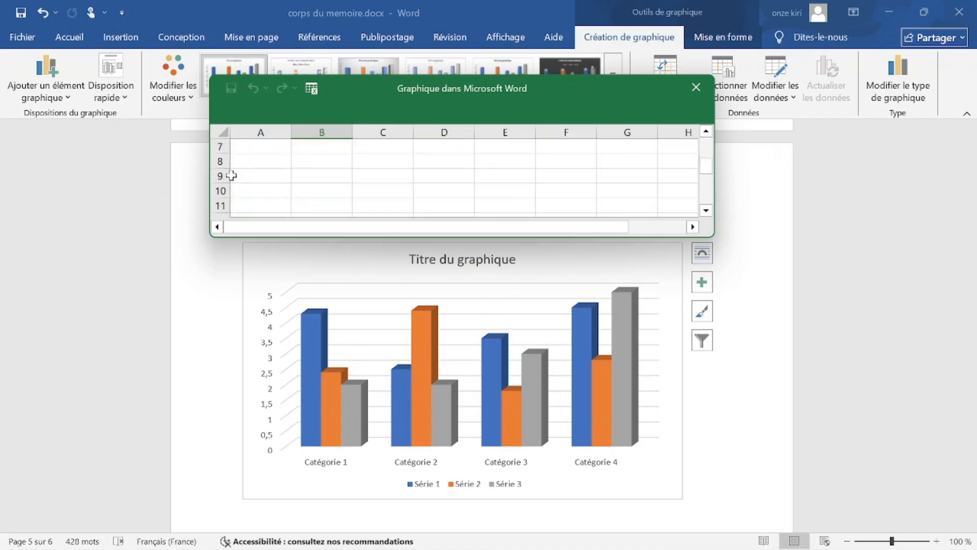
scroll(267, 187, "up", 1)
left_click_drag(259, 160, 465, 161)
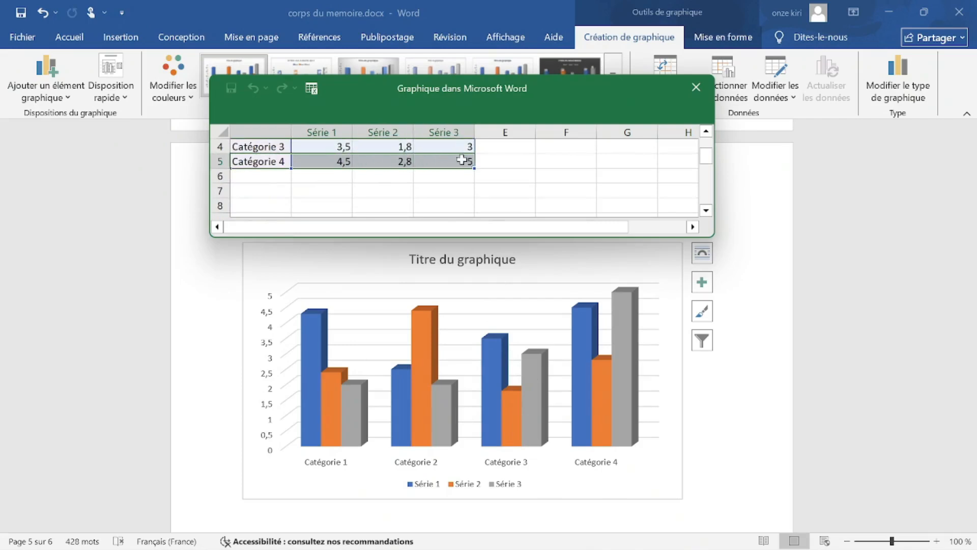
right_click(465, 161)
mouse_move(513, 290)
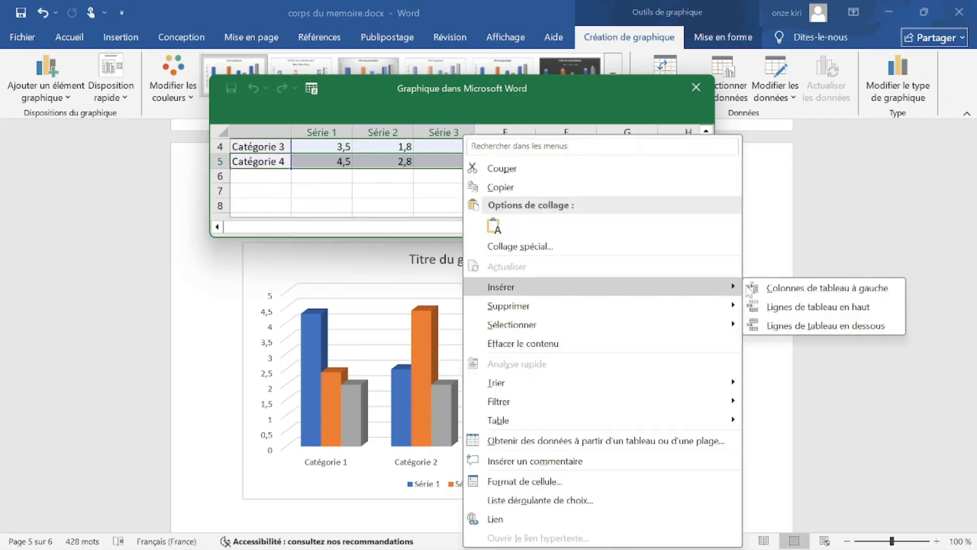
left_click(835, 328)
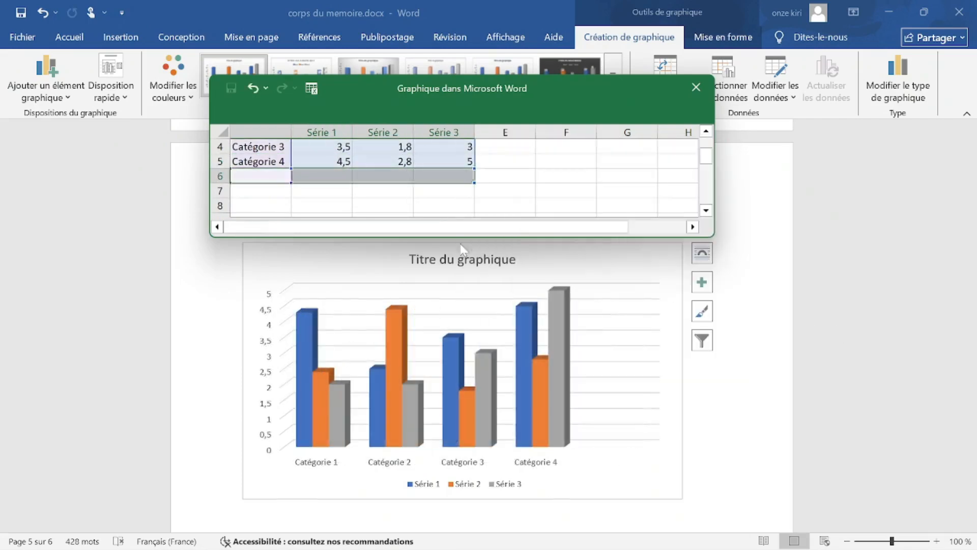
Label the new row Catégorie 5 by copying and editing the Catégorie 4 label.
left_click(268, 162)
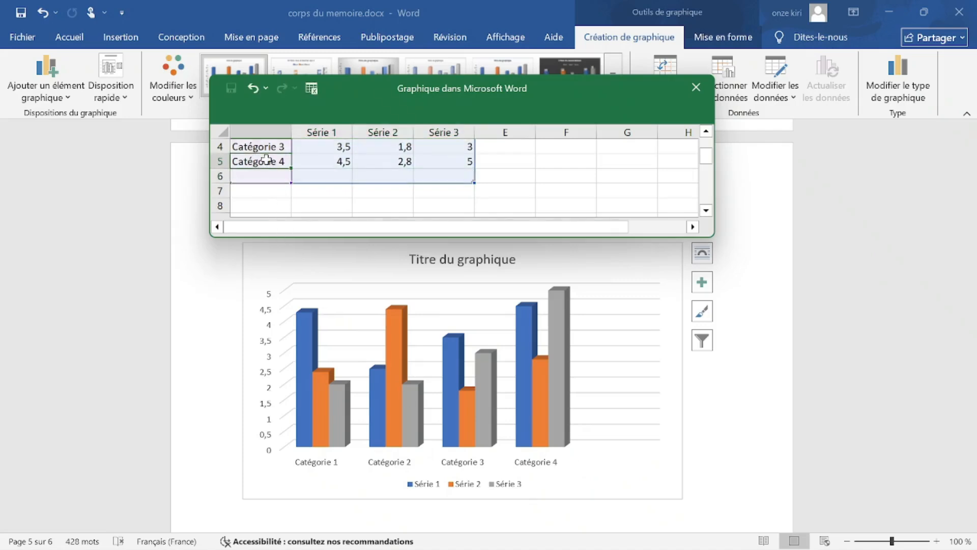
key("ctrl+a")
left_click(270, 162)
key("ctrl+c")
left_click(273, 174)
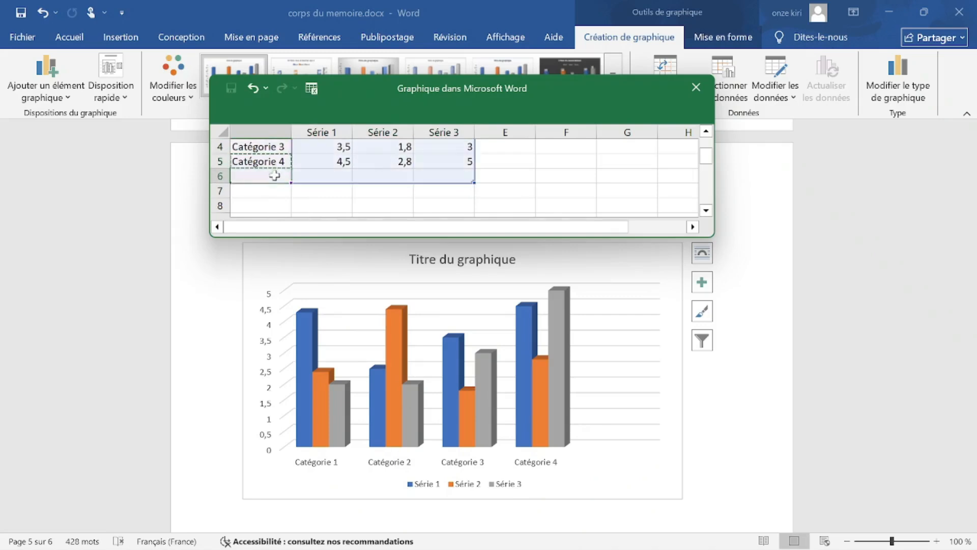
key("ctrl+v")
double_click(280, 178)
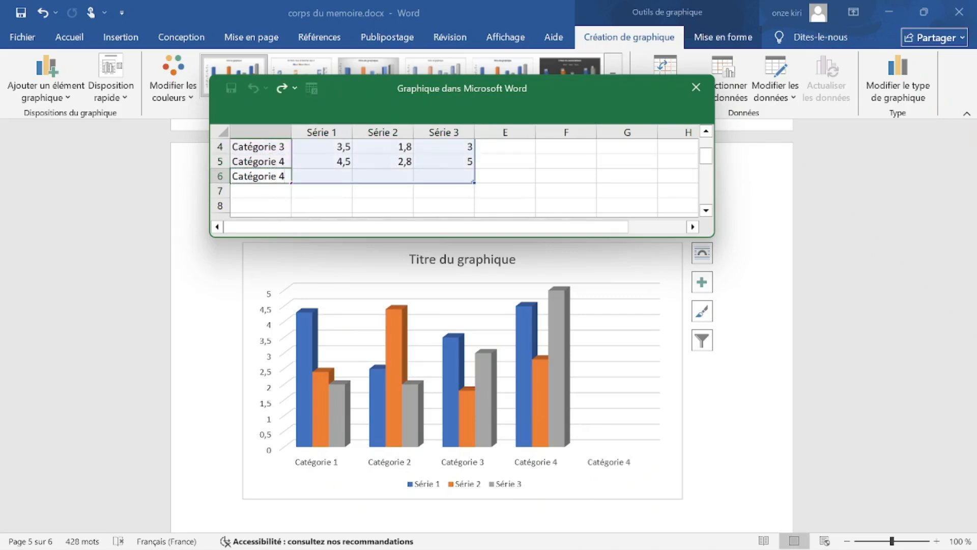
key("BackSpace")
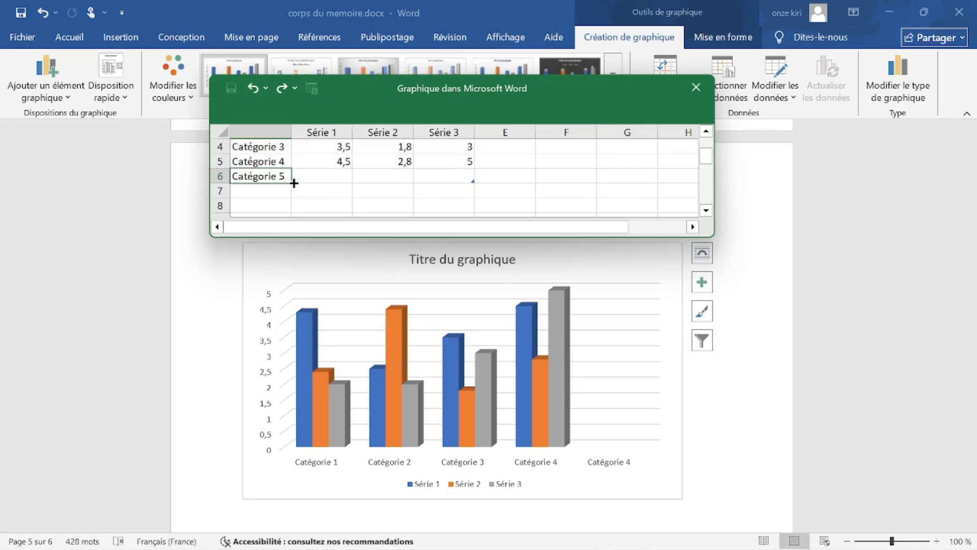
left_click(310, 177)
Enter Catégorie 5 values 4, 5 and 4 for Séries 1–3.
type("d")
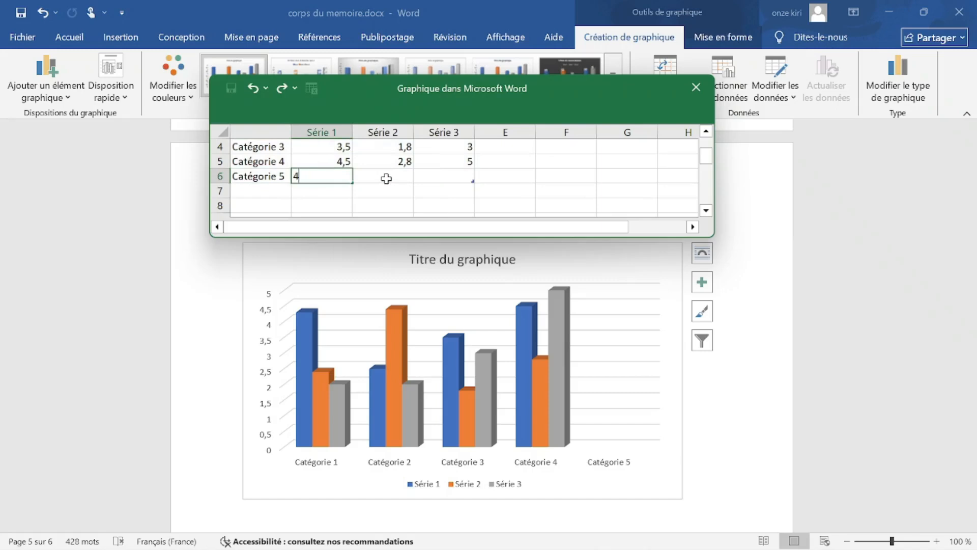
left_click(404, 176)
type("52")
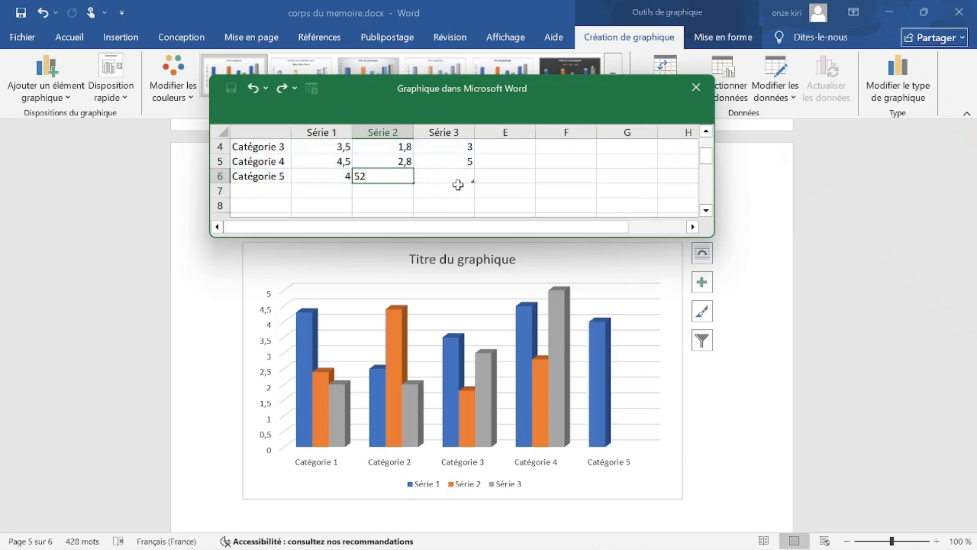
left_click(427, 178)
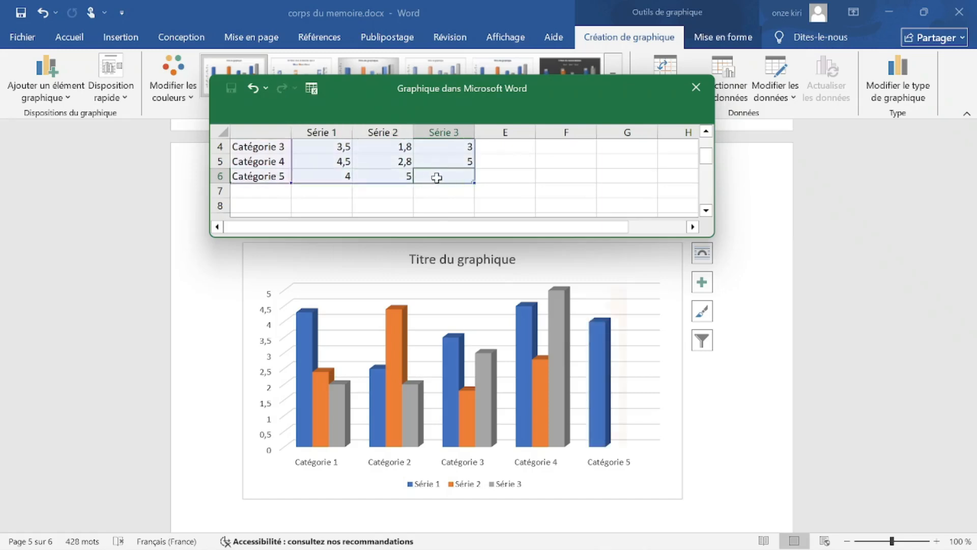
type("41")
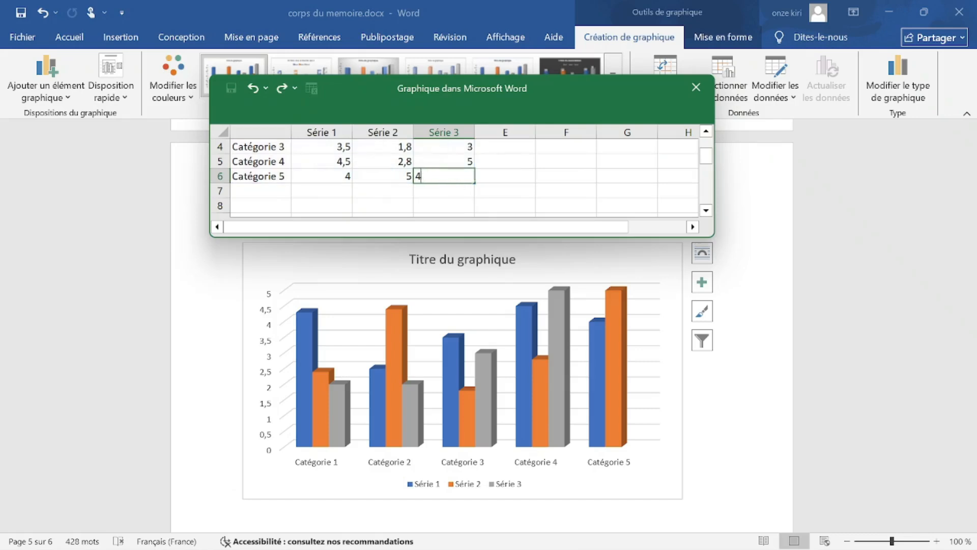
left_click(496, 178)
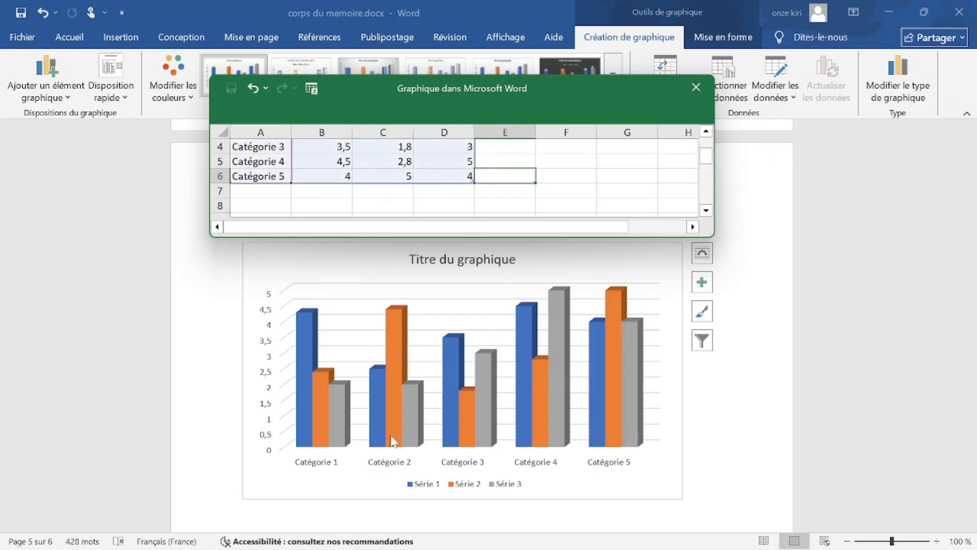
scroll(512, 316, "up", 1)
scroll(477, 362, "down", 1)
scroll(405, 157, "up", 1)
scroll(406, 158, "up", 1)
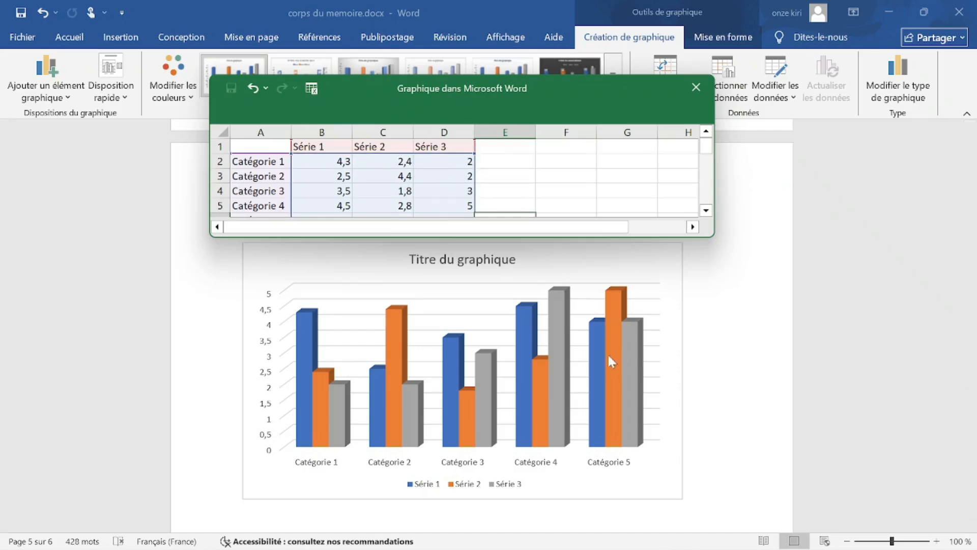
Select the Série 3 values D2:D6 through Catégorie 5.
left_click(453, 145)
mouse_move(453, 161)
left_mouse_down()
mouse_move(458, 205)
mouse_move(447, 146)
mouse_move(452, 198)
left_mouse_up()
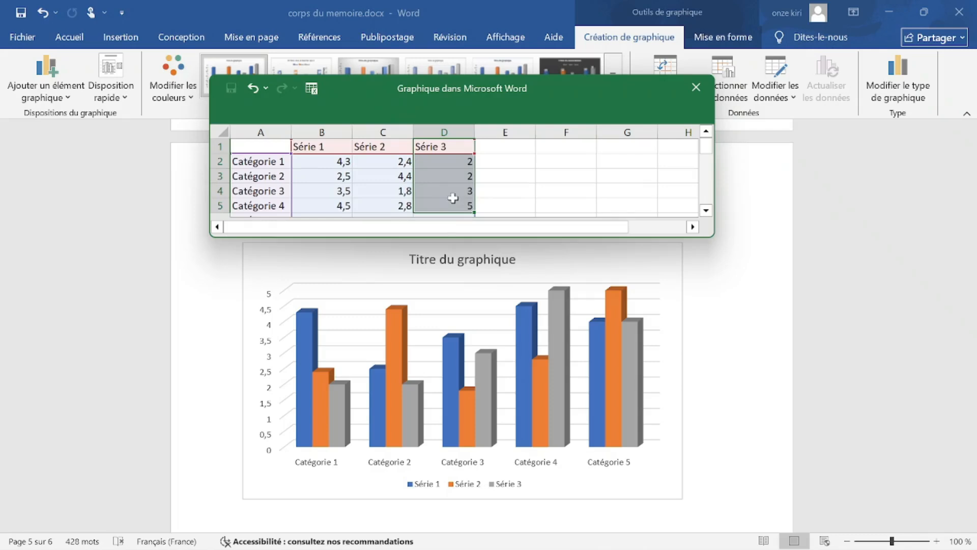
left_click_drag(453, 198, 458, 198)
left_click(461, 150)
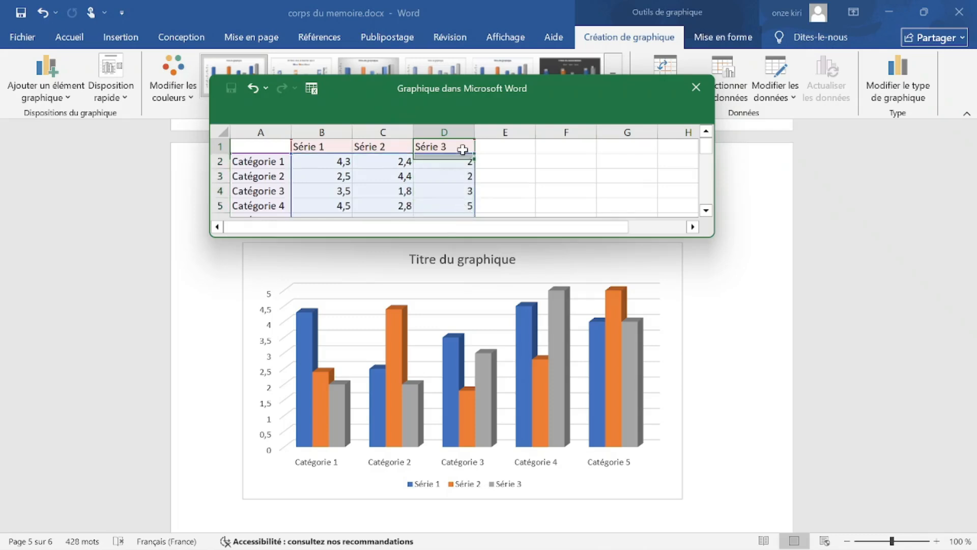
scroll(457, 162, "down", 2)
scroll(457, 162, "up", 2)
left_click_drag(458, 162, 454, 189)
scroll(450, 192, "up", 1)
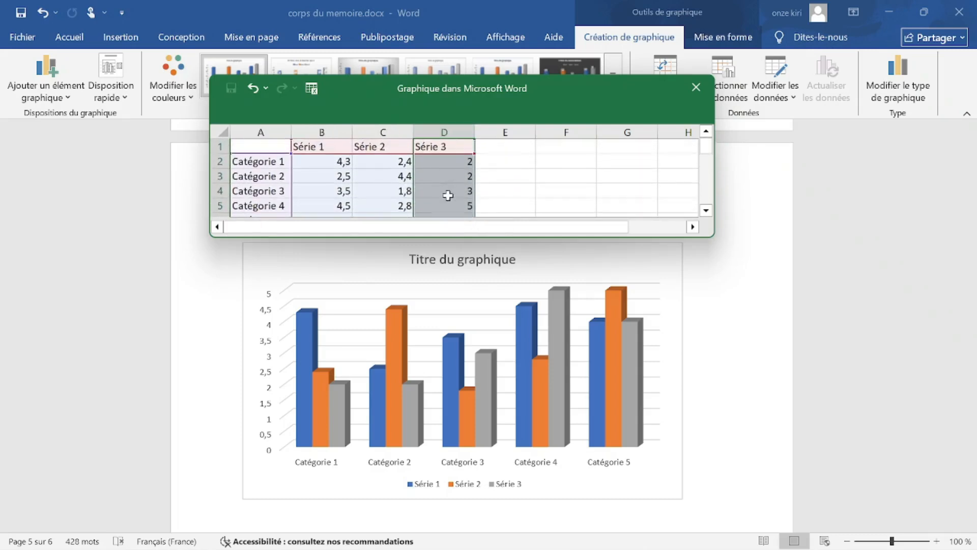
right_click(452, 147)
Insert a new column left of Série 3 and name its header Série 2.2.
mouse_move(503, 294)
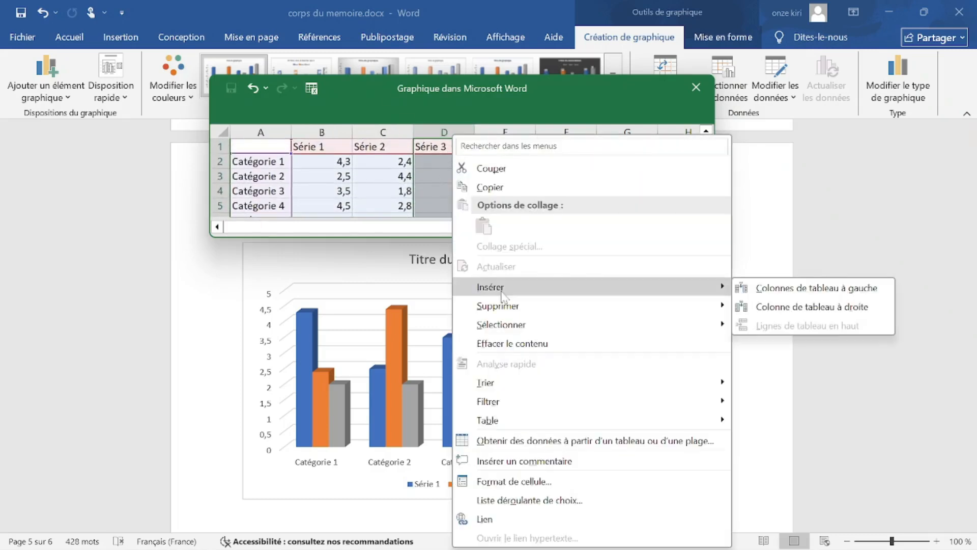
left_click(792, 288)
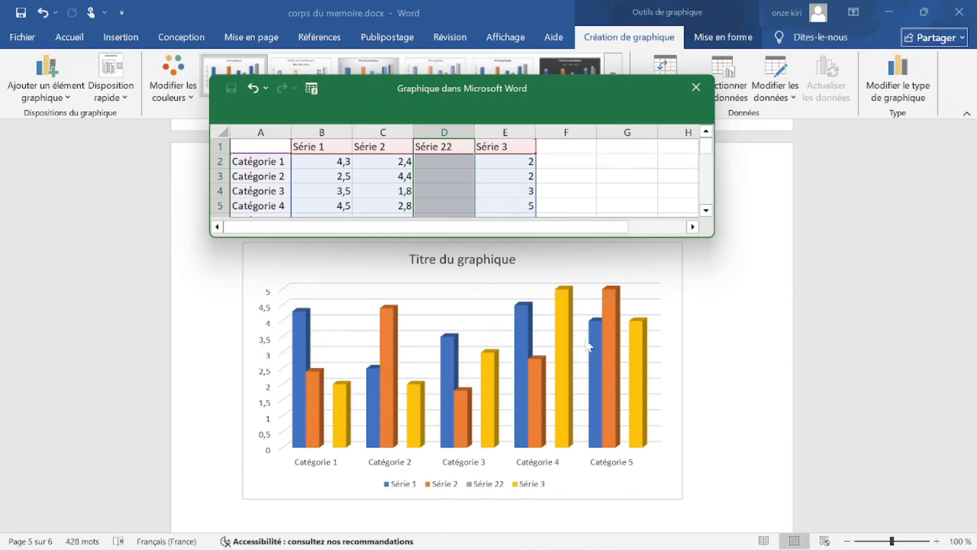
scroll(614, 372, "down", 3)
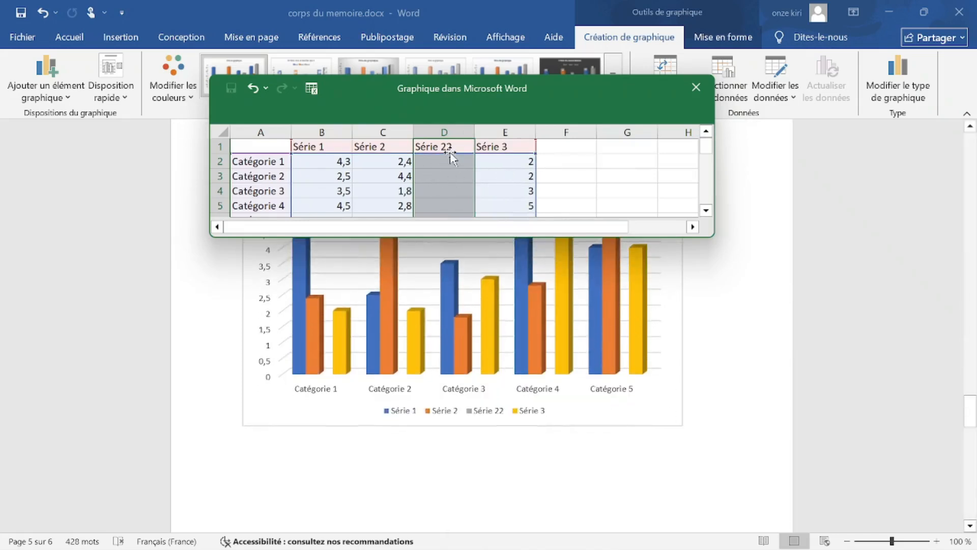
key("ctrl+z")
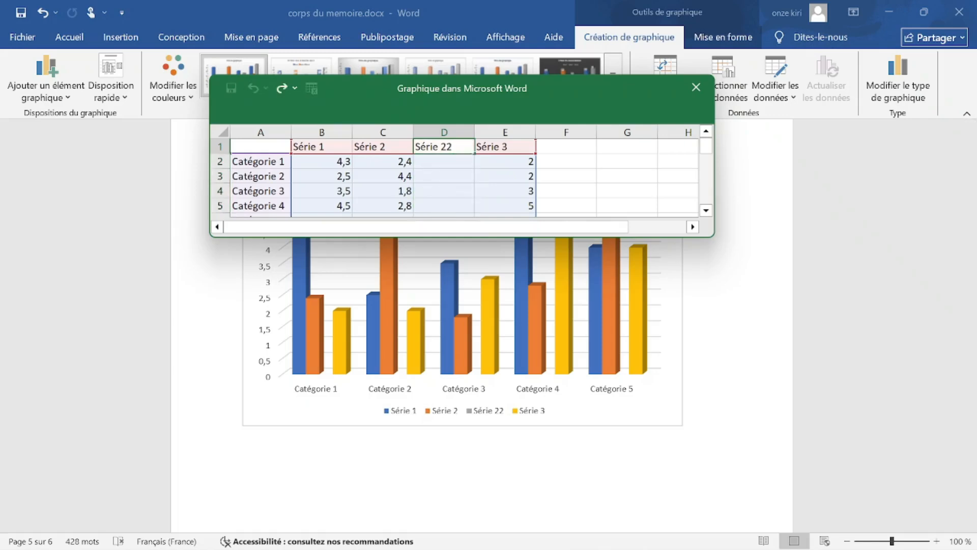
key("BackSpace")
key("BackSpace")
key("BackSpace")
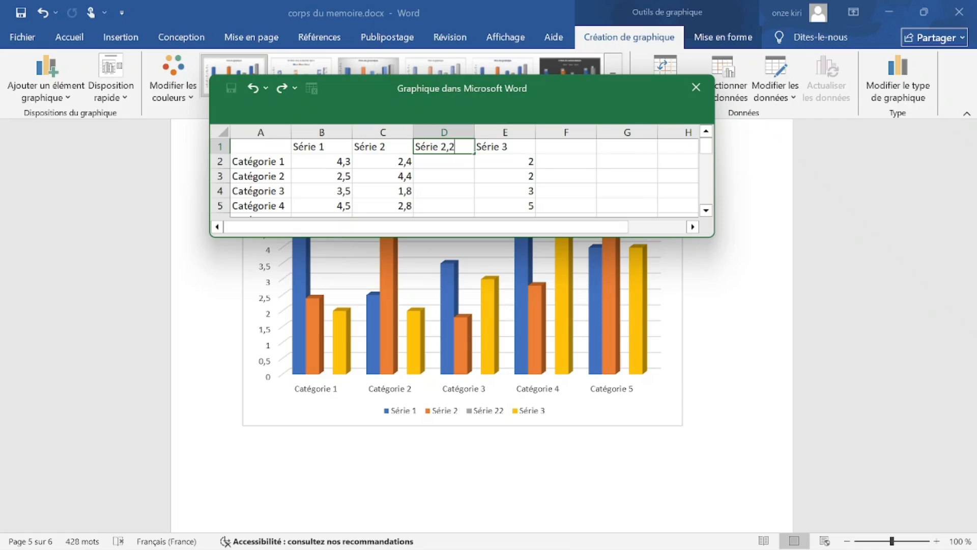
key("BackSpace")
left_click(554, 179)
Enter Série 2.2 values 5, 2, 7 and 5 for Catégories 1–4.
left_click(452, 160)
type("5")
left_click(449, 177)
type("2")
left_click(447, 193)
type("7")
left_click(452, 208)
type("5")
left_click(612, 175)
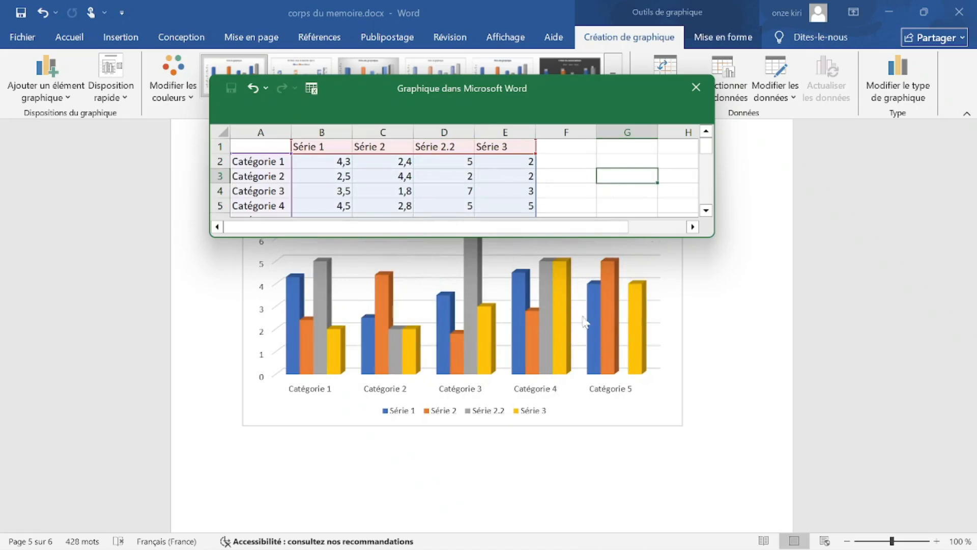
Enter 7 for Catégorie 5 of Série 2.2, then select the grey Série 2.2 bars.
scroll(515, 193, "down", 1)
left_click(442, 176)
type("7")
left_click(603, 162)
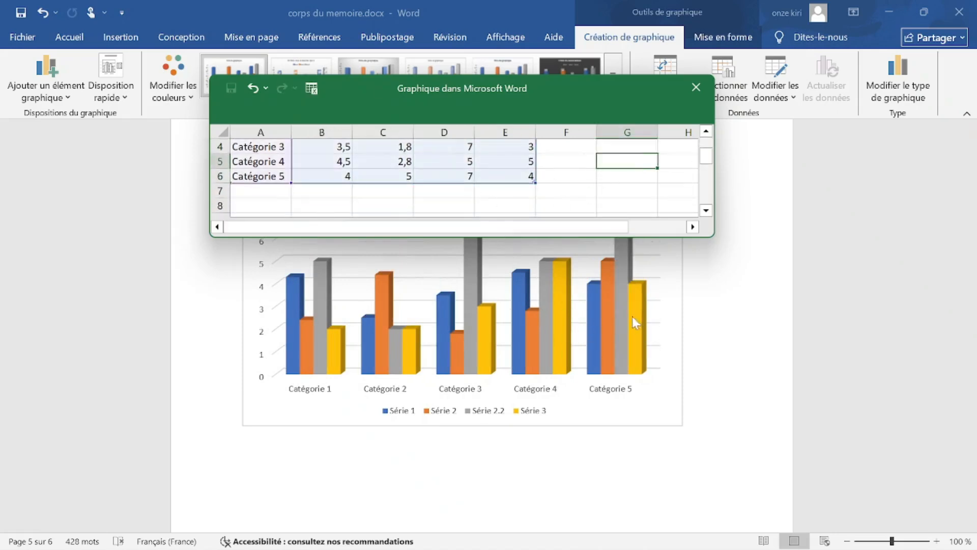
scroll(607, 336, "up", 1)
scroll(479, 193, "up", 1)
scroll(484, 196, "down", 1)
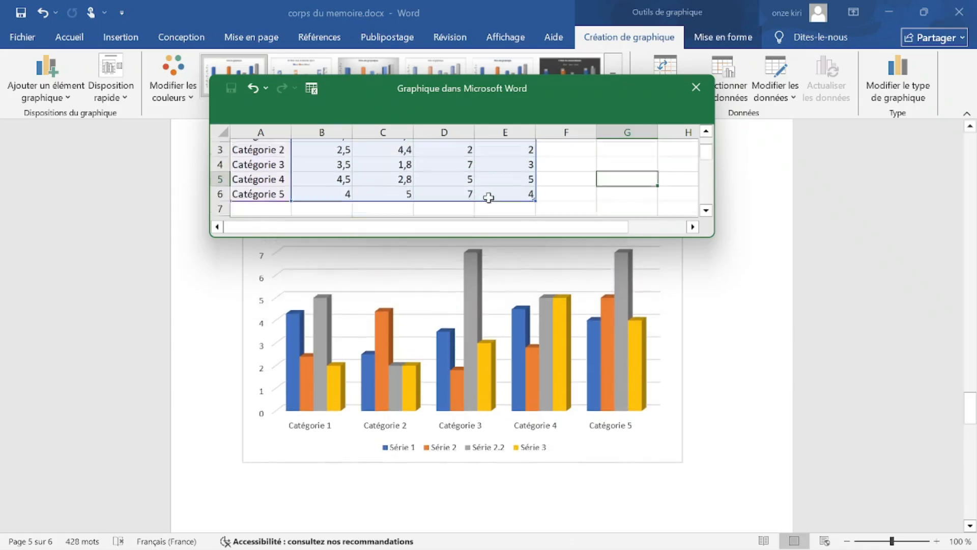
left_click(618, 285)
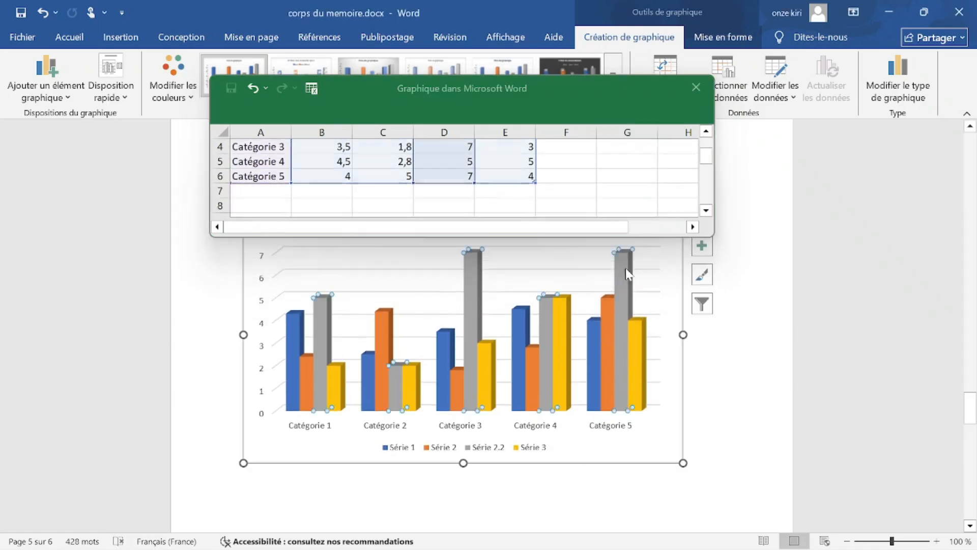
Set Profondeur de l'intervalle to 38 % for the columns and close the data sheet window.
double_click(621, 270)
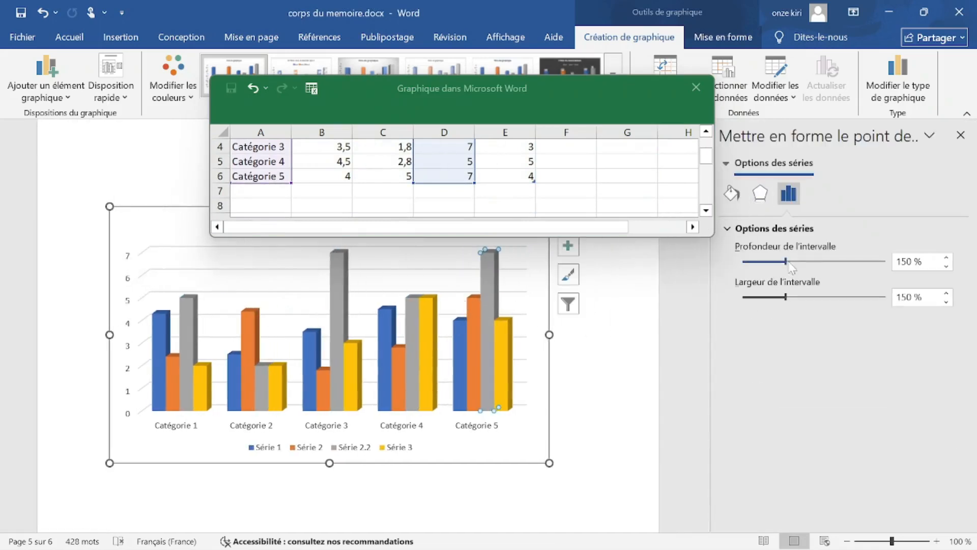
left_click_drag(787, 265, 766, 301)
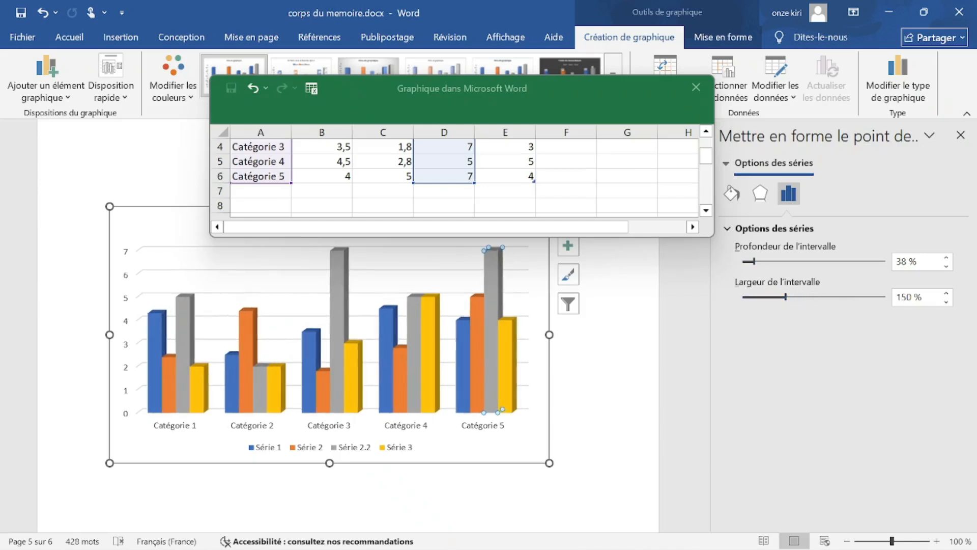
left_click(427, 324)
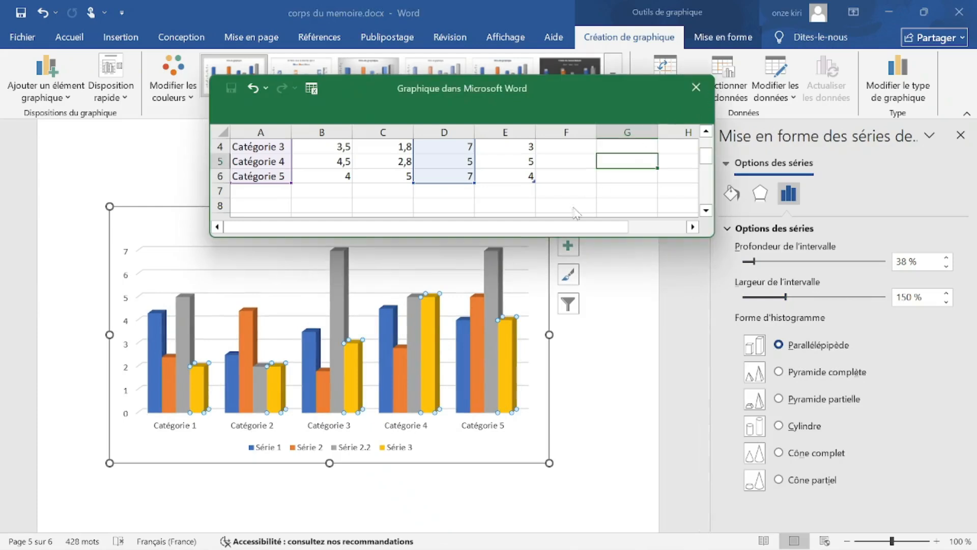
left_click(696, 87)
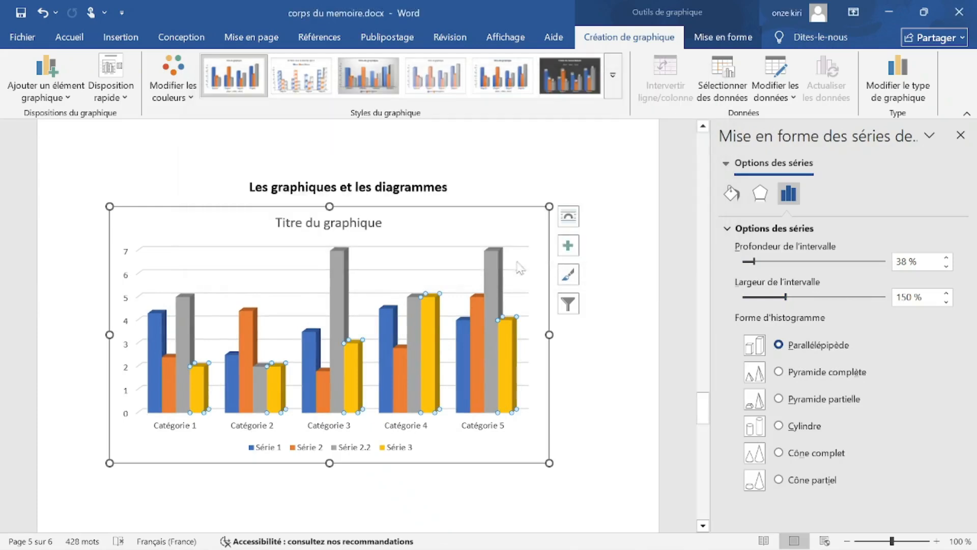
left_click(499, 272)
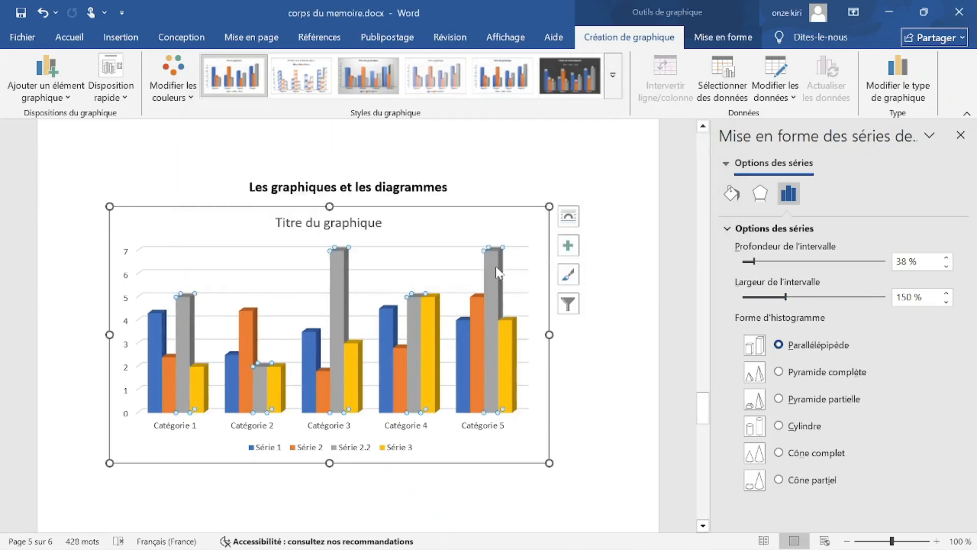
Try another chart colour palette, then revert to the original colours.
left_click(568, 274)
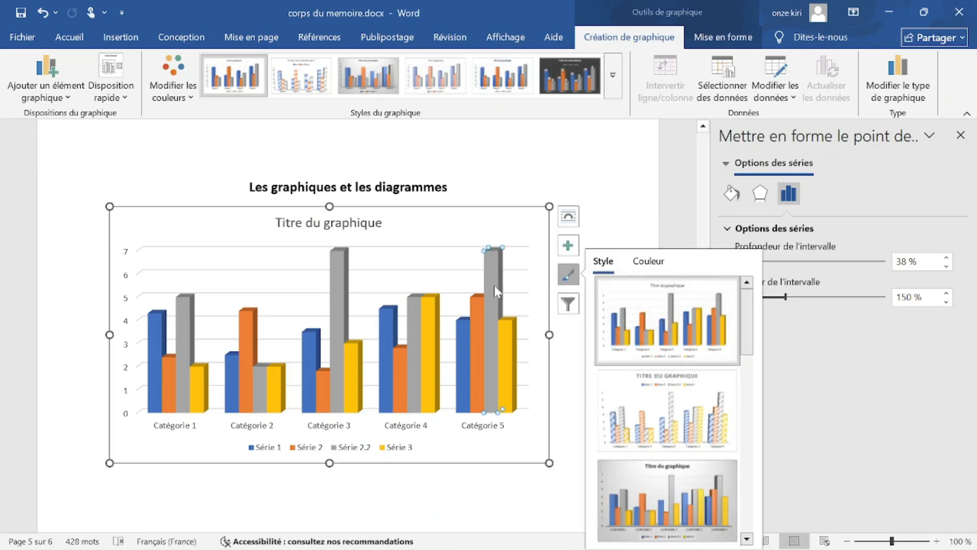
left_click(647, 262)
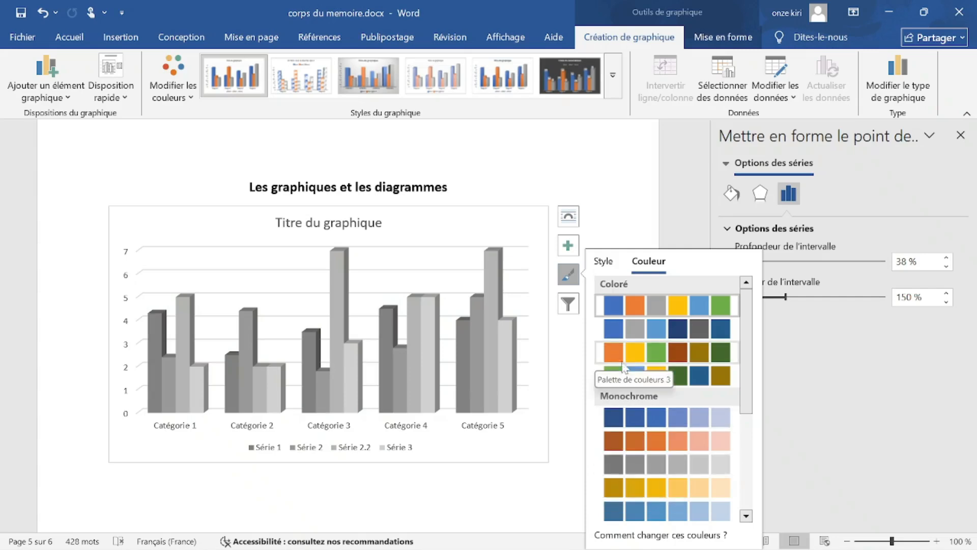
left_click(653, 358)
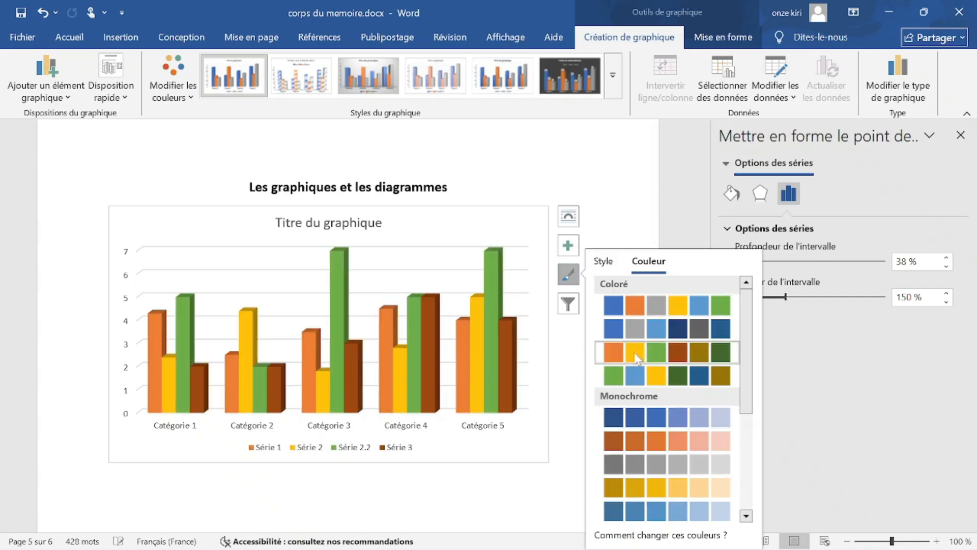
left_click(649, 306)
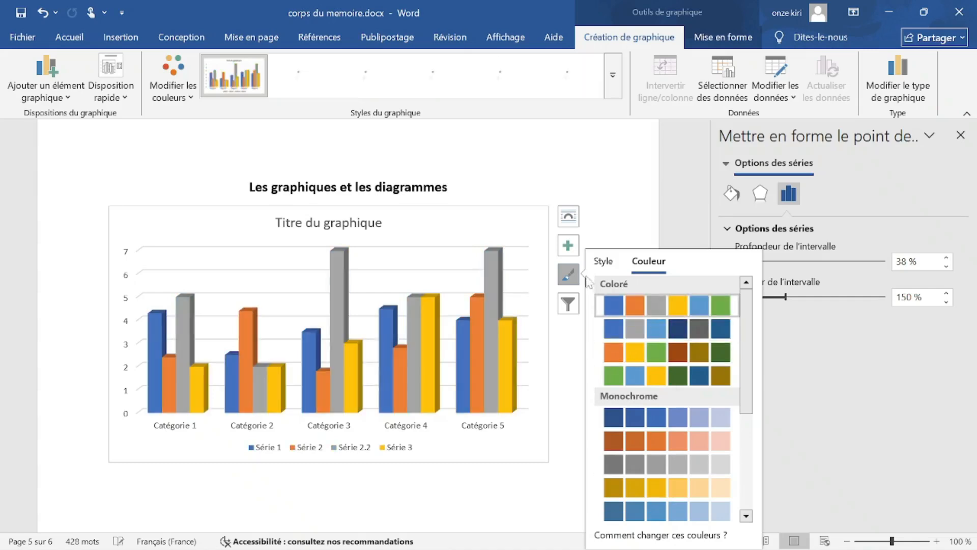
Fill the Catégorie 5 Série 2.2 bar light blue.
right_click(491, 286)
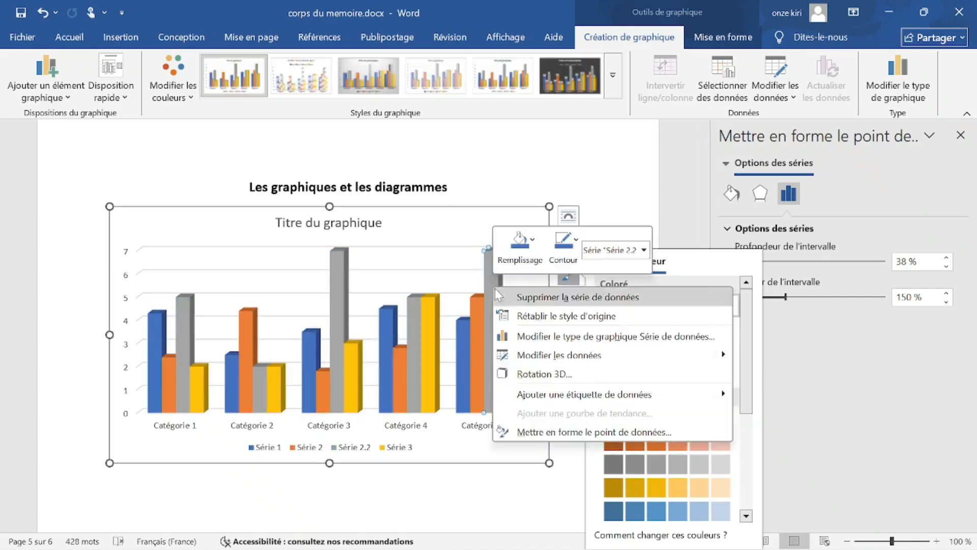
left_click(492, 270)
right_click(488, 268)
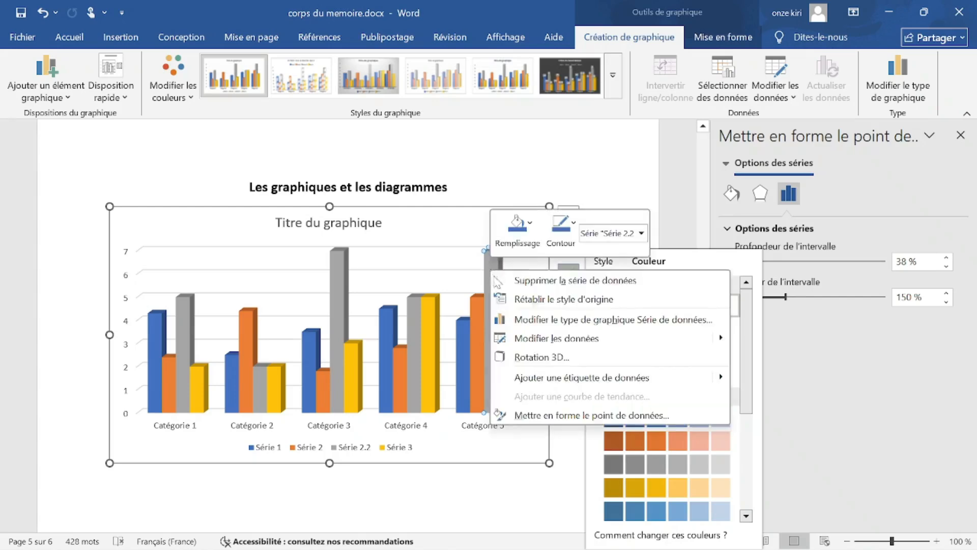
left_click(526, 239)
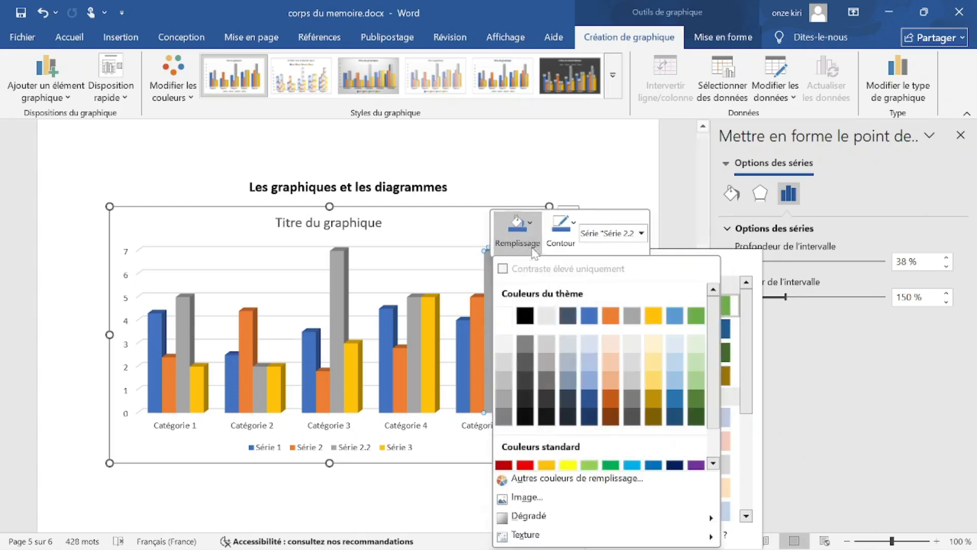
left_click(591, 363)
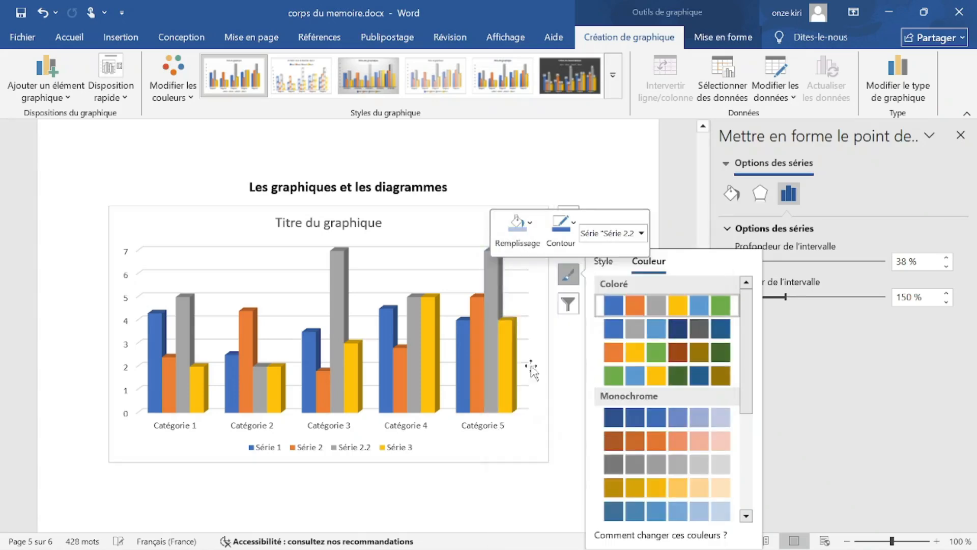
Delete the chart, undo the deletion, and switch to the PowerPoint presentation.
left_click(516, 456)
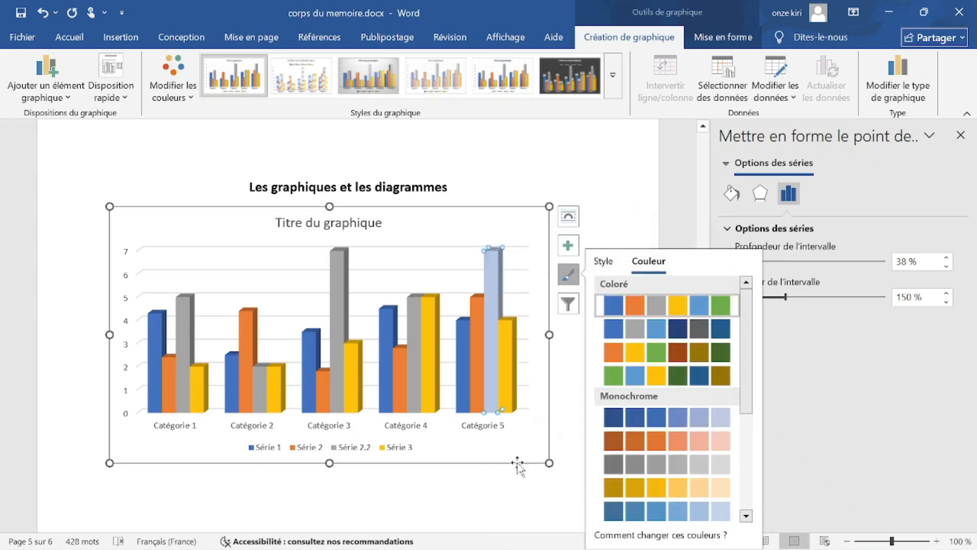
key("Delete")
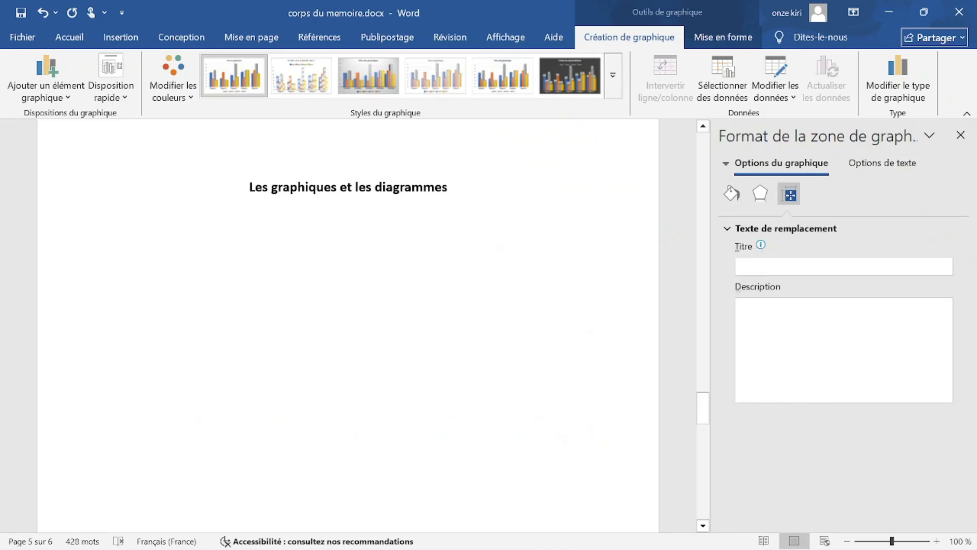
key("ctrl+z")
key("alt+Tab")
key("Escape")
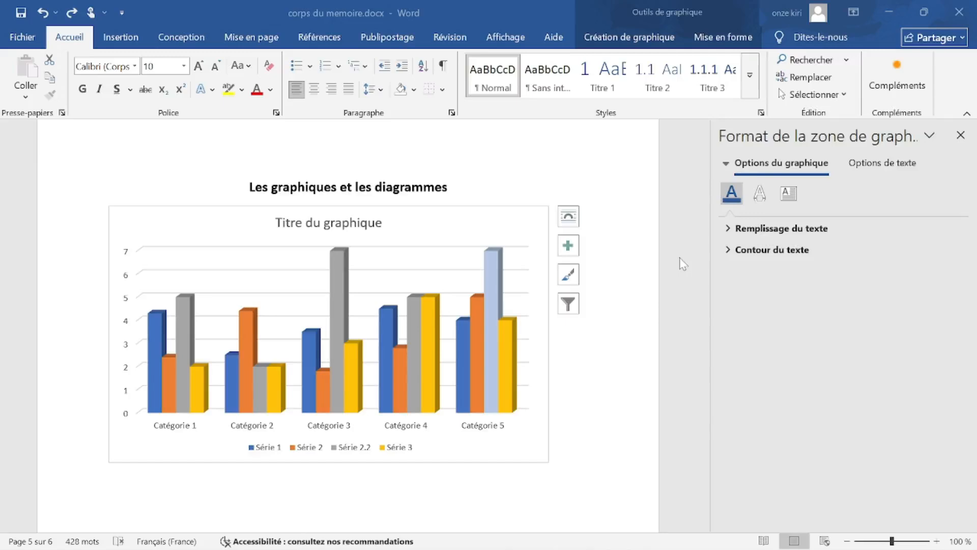
key("alt+Tab")
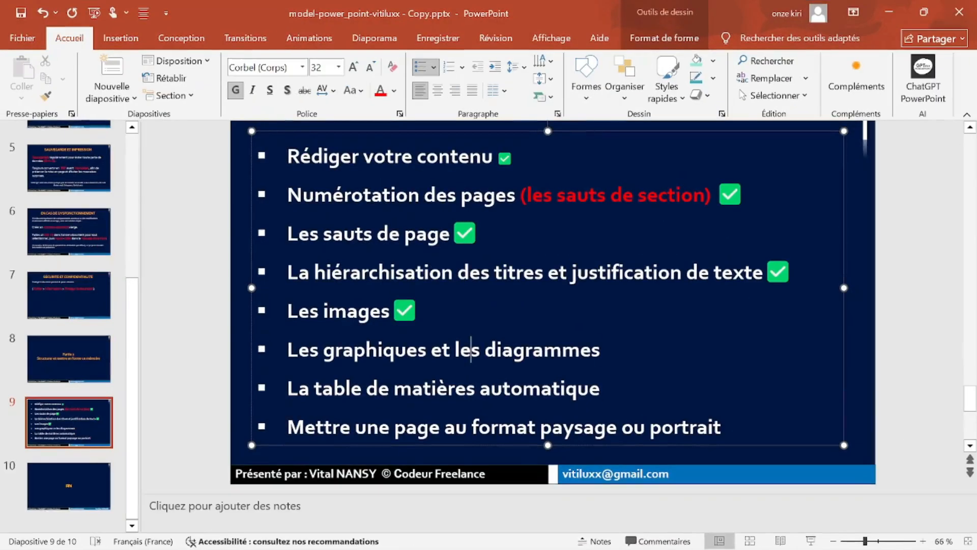
Copy the ✅ from 'Les images' and paste it after 'Les graphiques et les diagrammes'.
left_click_drag(481, 311, 400, 311)
key("ctrl+c")
left_click(601, 350)
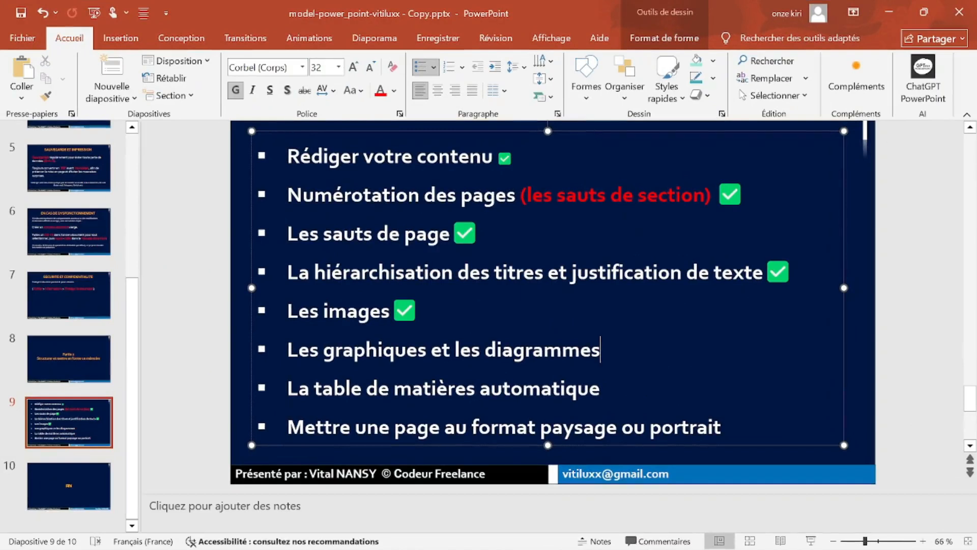
key("ctrl+v")
key("BackSpace")
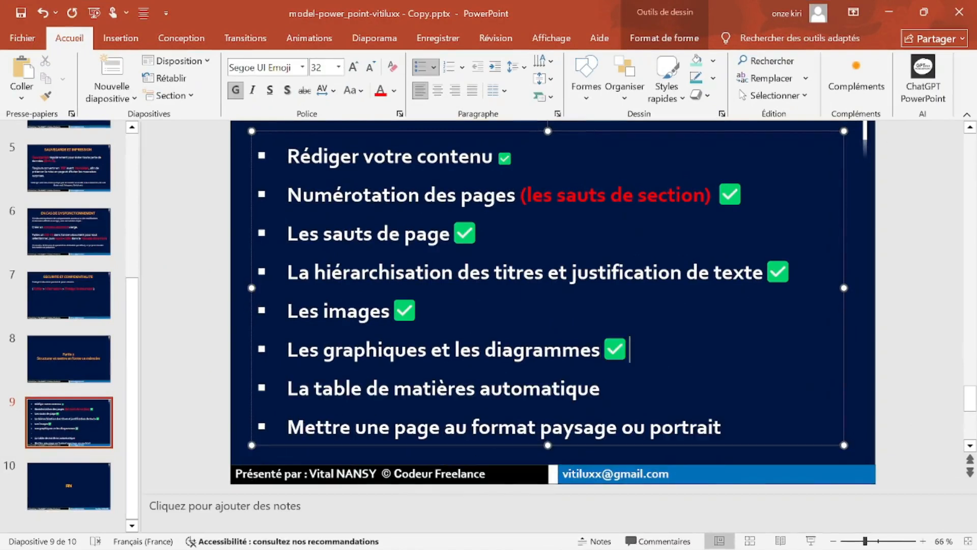
Return to the formater.docx document in Word.
left_click(600, 388)
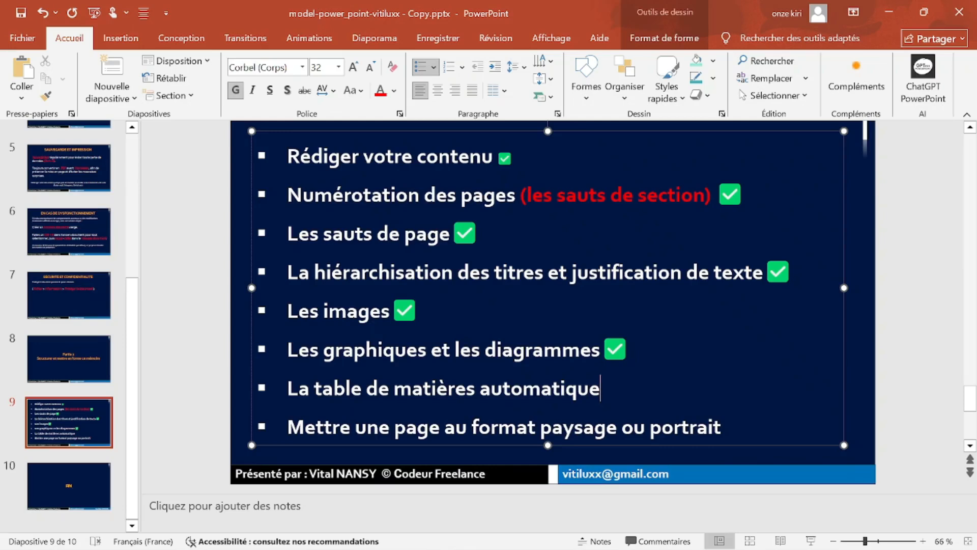
mouse_move(554, 548)
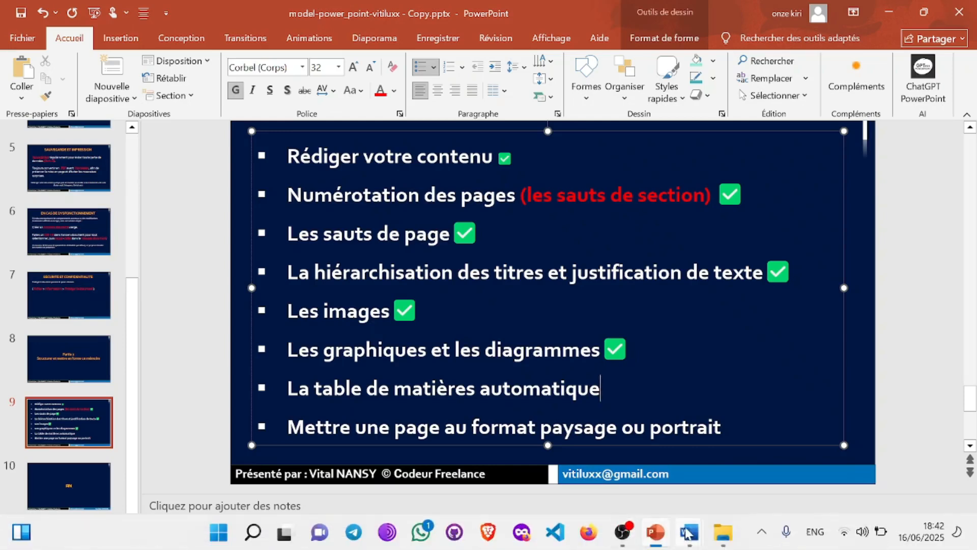
mouse_move(689, 532)
left_click(837, 447)
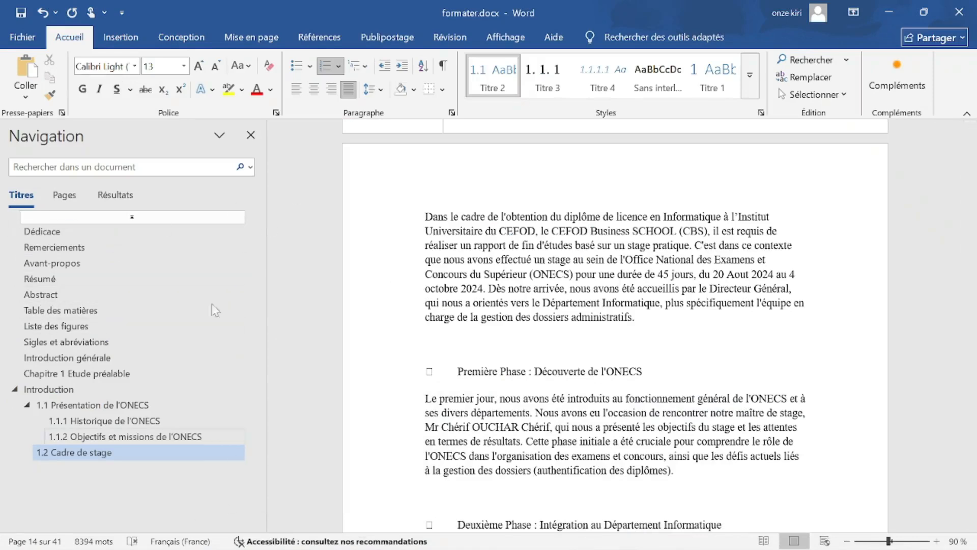
Hide and re-show the Navigation pane, then jump to the Introduction chapter.
left_click_drag(976, 265, 971, 256)
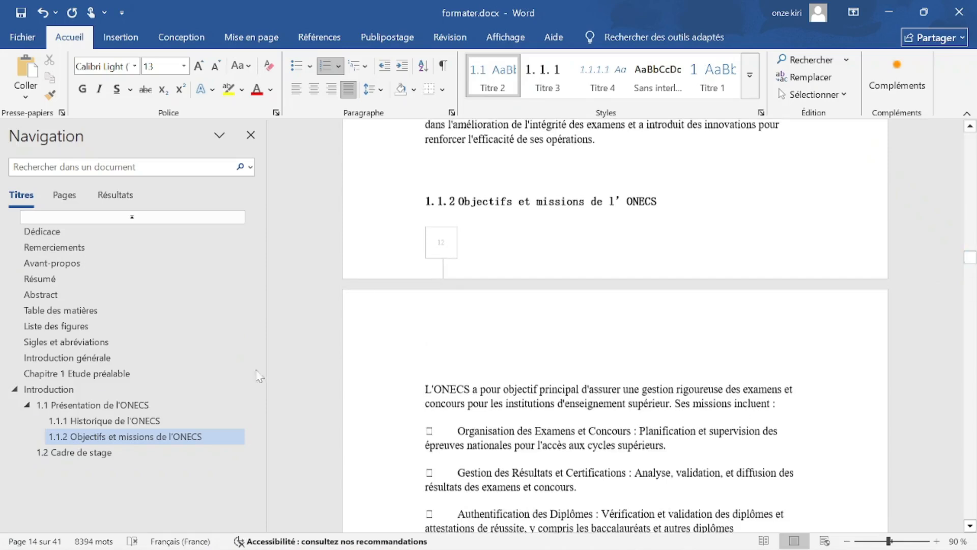
left_click(249, 135)
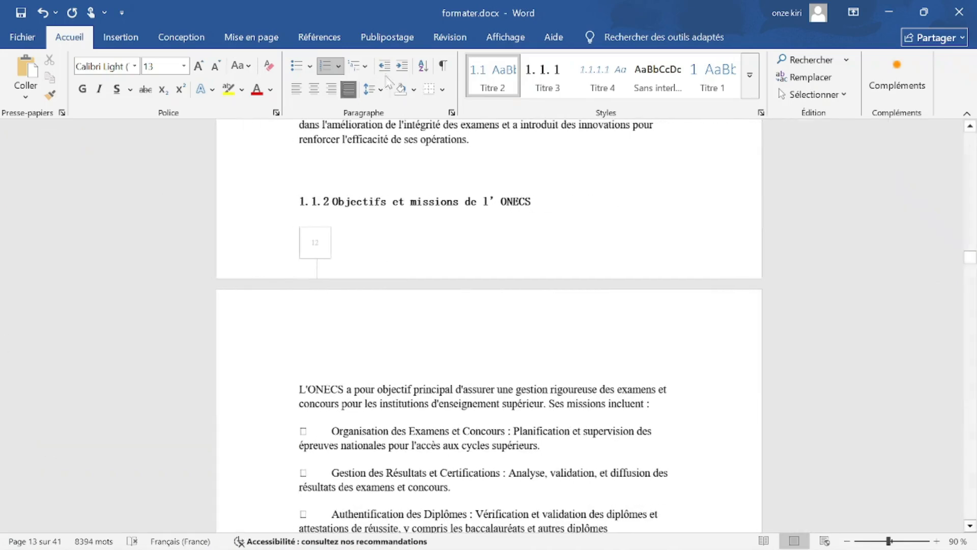
left_click(524, 39)
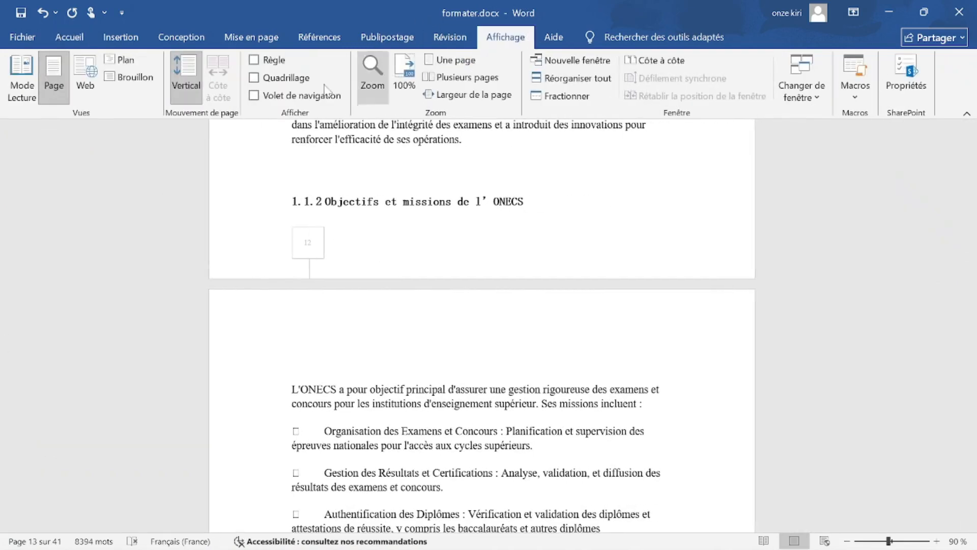
left_click(278, 95)
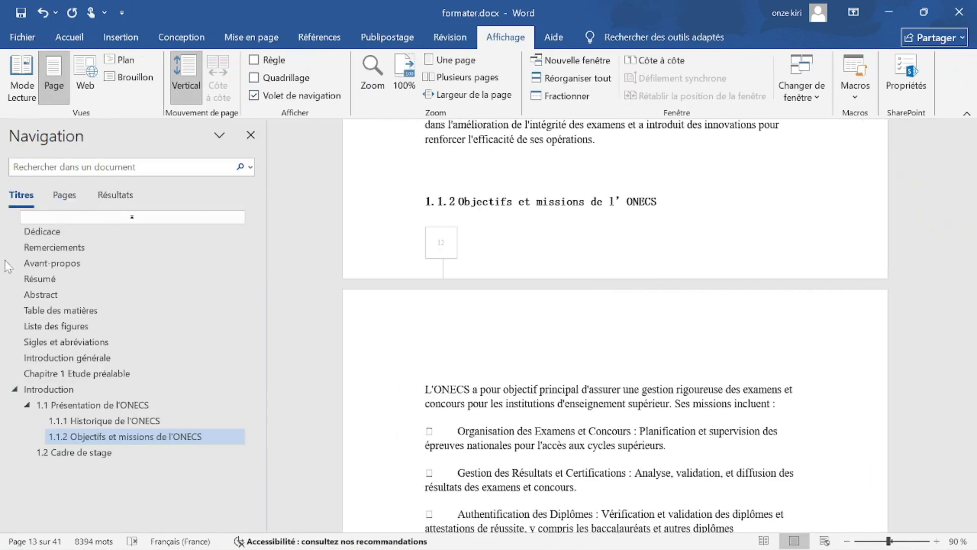
left_click(85, 374)
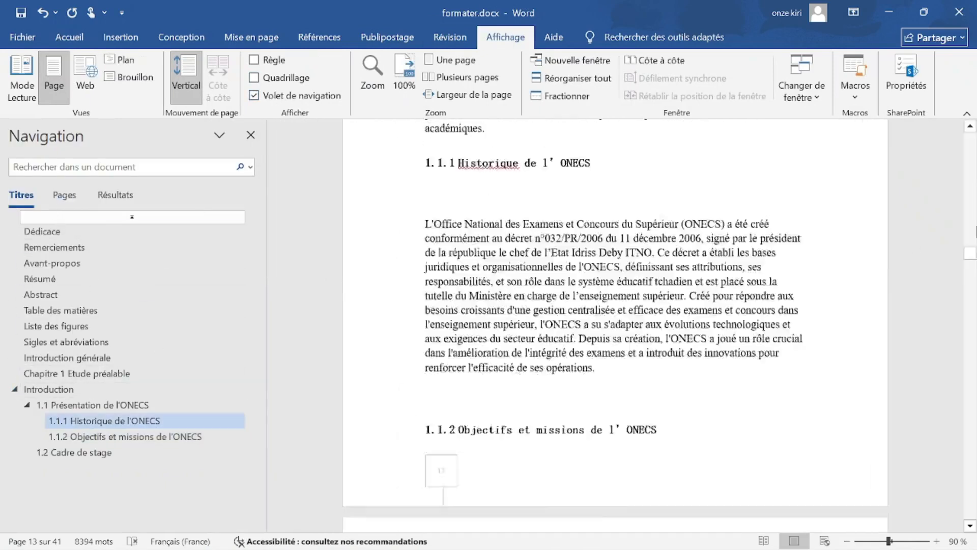
On the blank last page, type the heading 'TABLE DES MATIERES'.
left_click_drag(972, 268, 973, 516)
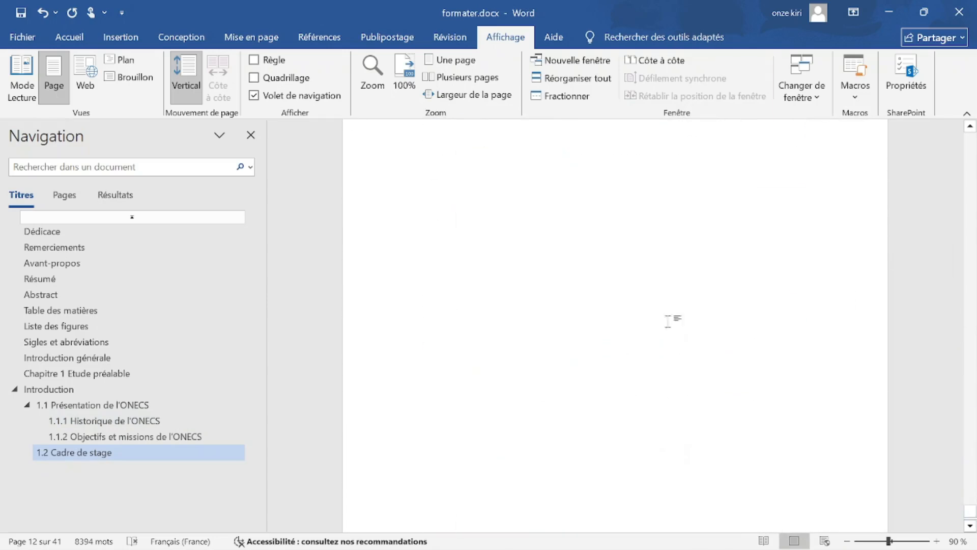
left_click(631, 313)
type("TABLE DES MATIERES")
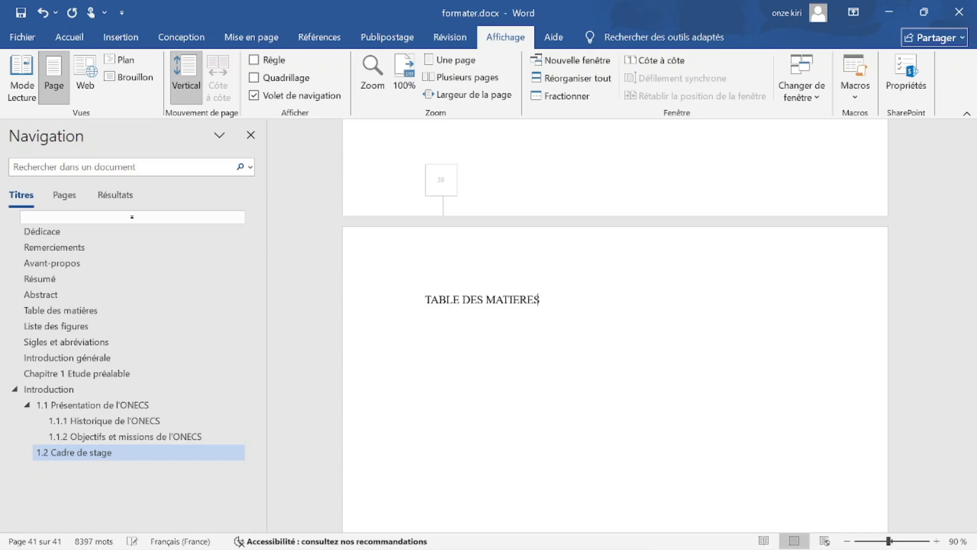
Centre the TABLE DES MATIERES heading on its page.
left_click(70, 36)
left_click(314, 88)
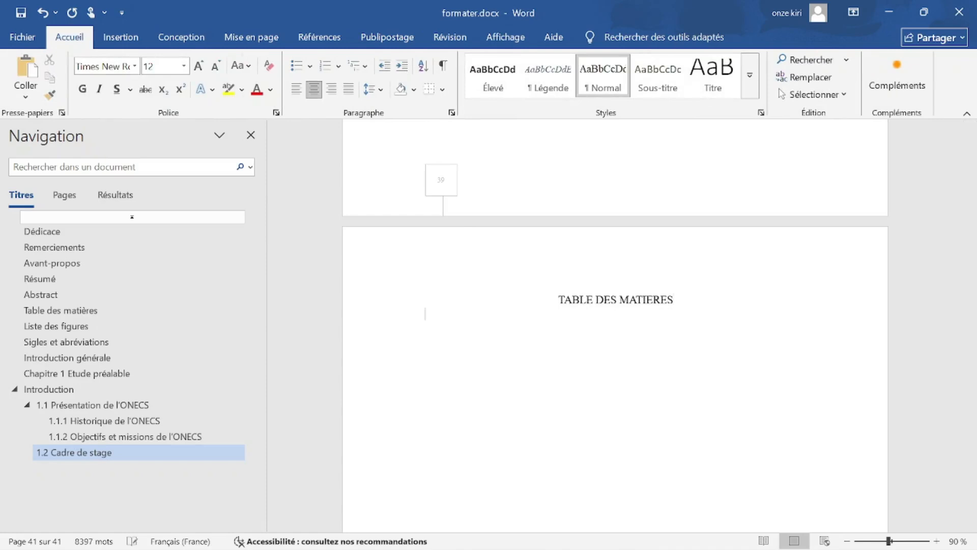
left_click(143, 40)
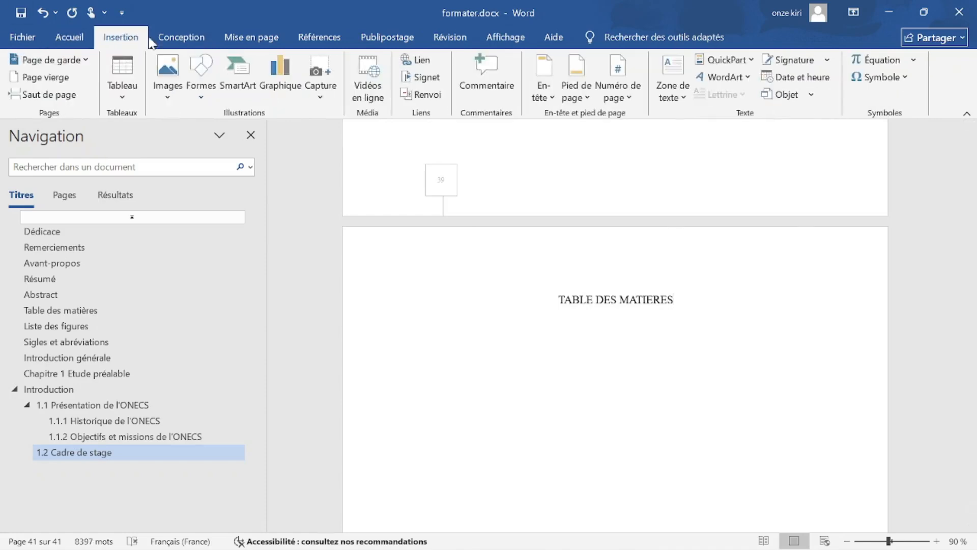
left_click(265, 40)
Open and close the Références table of contents presets, then jump to Introduction générale.
left_click(336, 44)
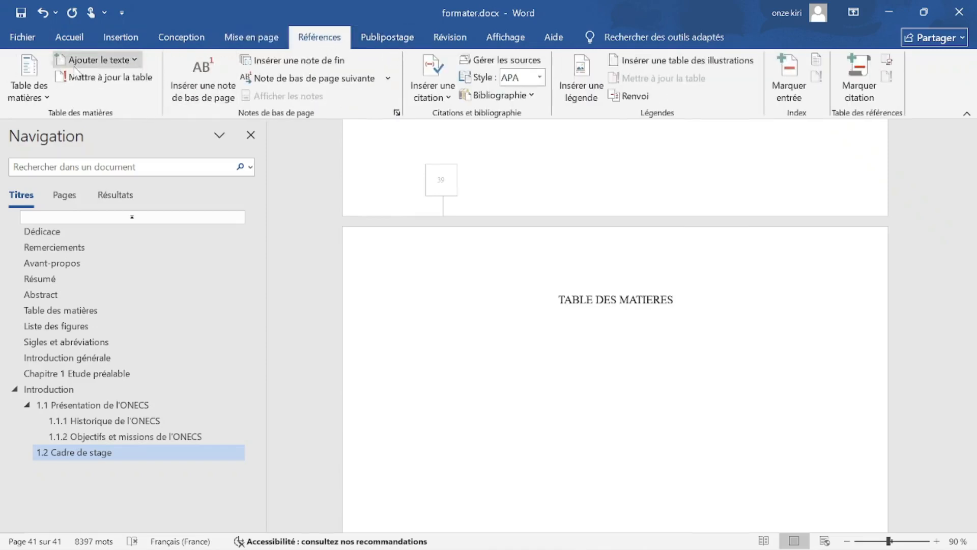
left_click(44, 91)
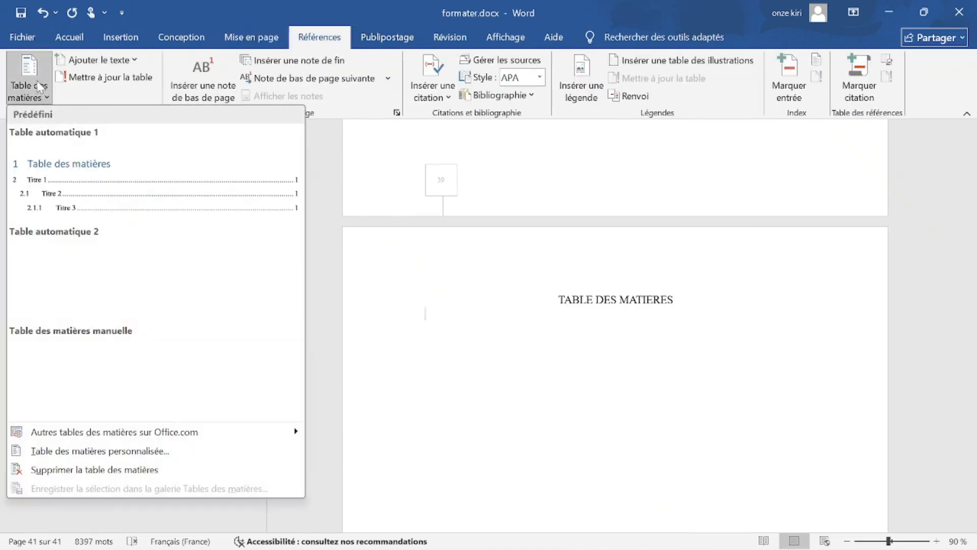
left_click(14, 65)
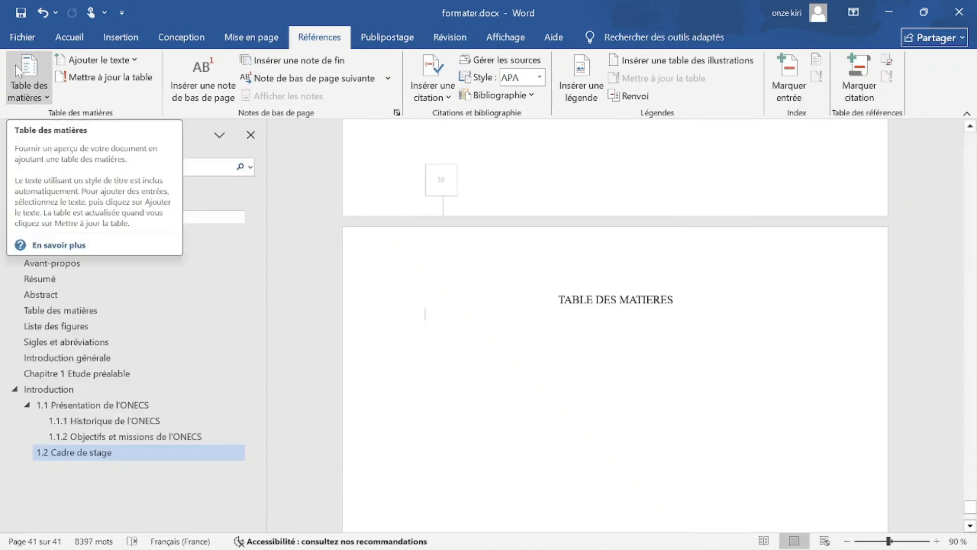
left_click(67, 357)
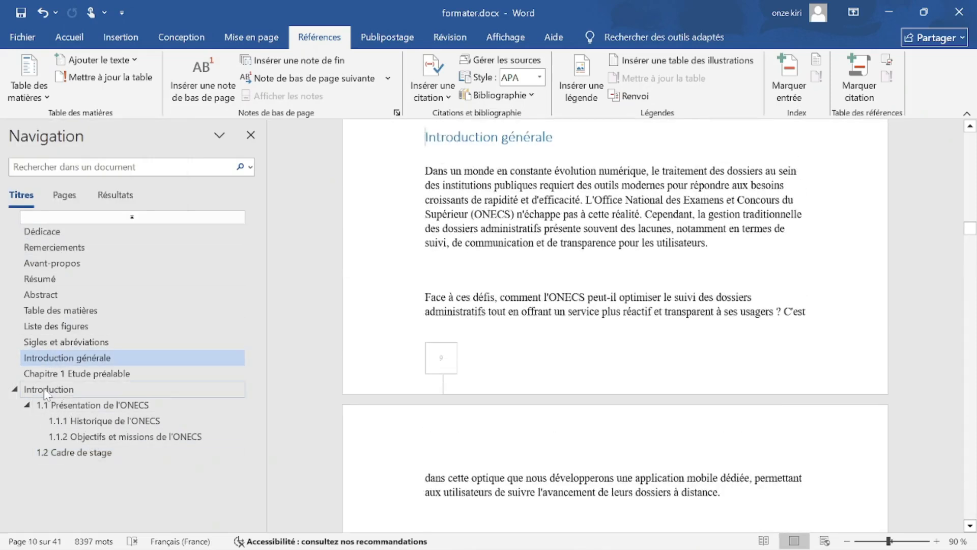
Review the Abstract, Introduction, 1.1.1 and 1.2 Cadre de stage headings in the Navigation pane.
left_click(41, 294)
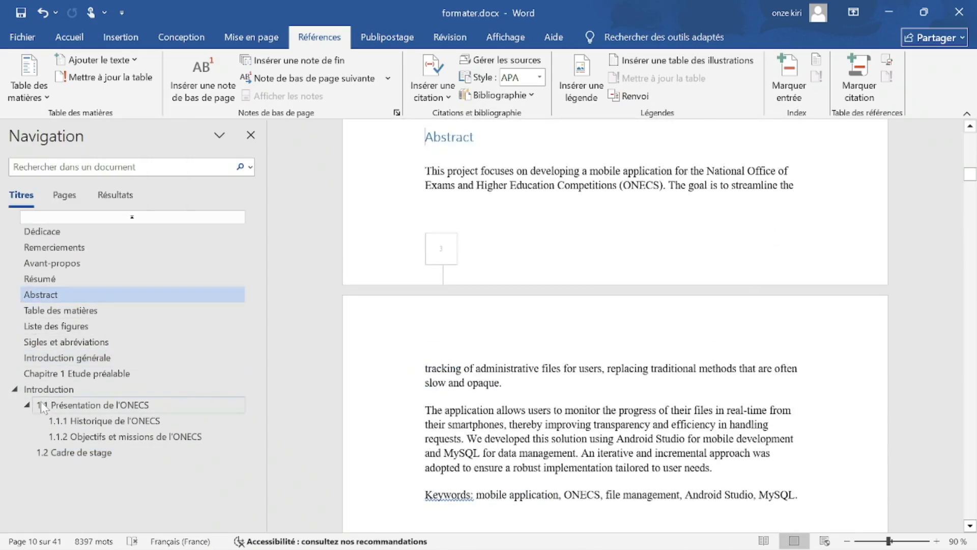
left_click(43, 393)
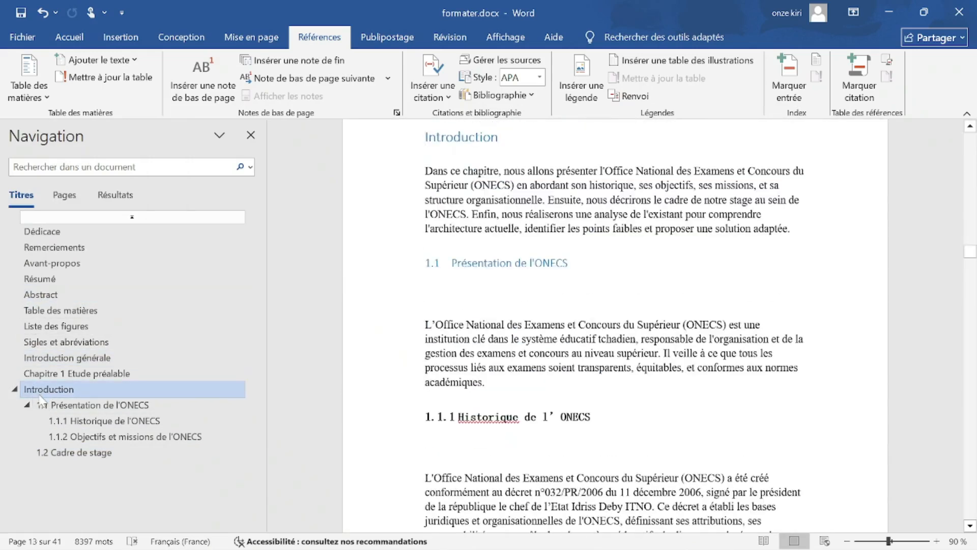
left_click(65, 419)
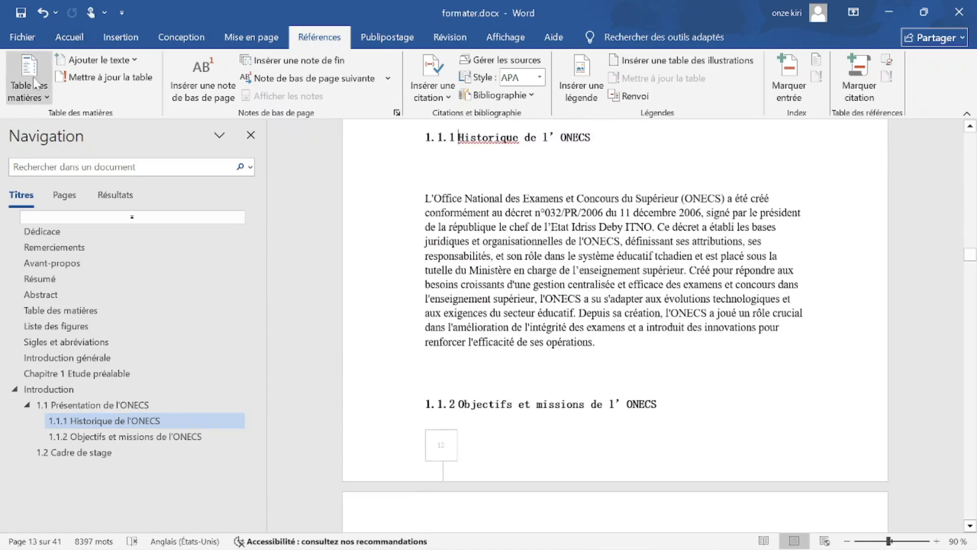
left_click(29, 89)
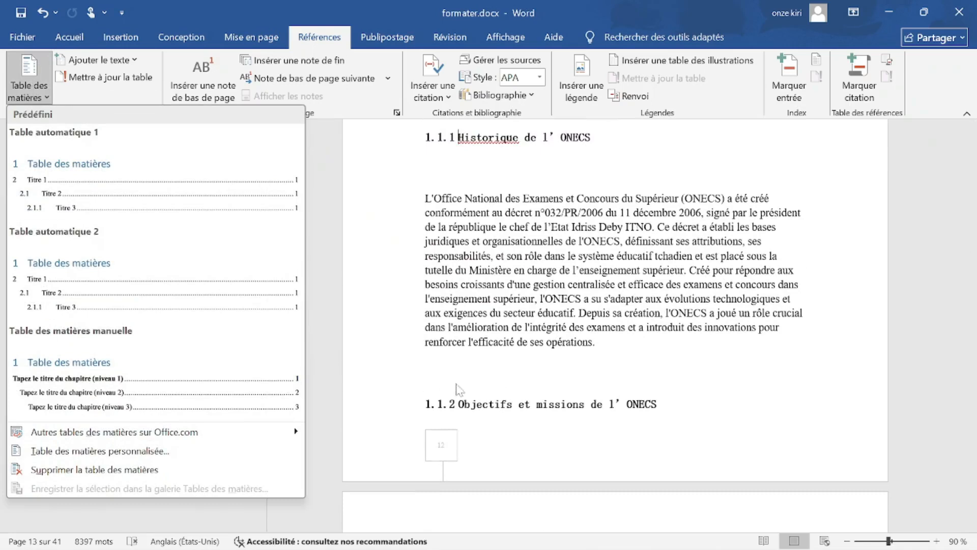
scroll(460, 389, "down", 10)
left_click(899, 206)
scroll(899, 206, "up", 7)
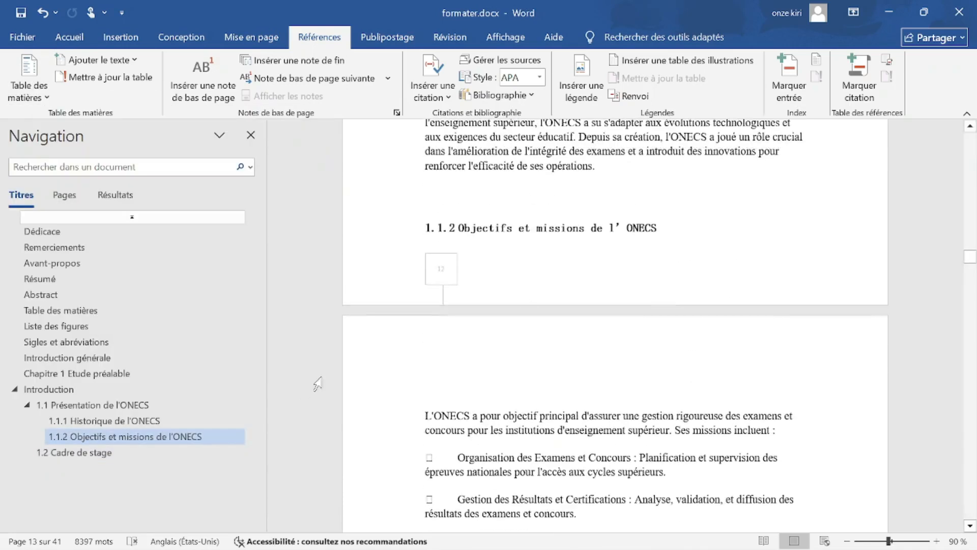
left_click(153, 453)
Return to the final page and place the cursor below TABLE DES MATIERES.
left_click_drag(974, 271, 971, 526)
scroll(818, 496, "up", 2)
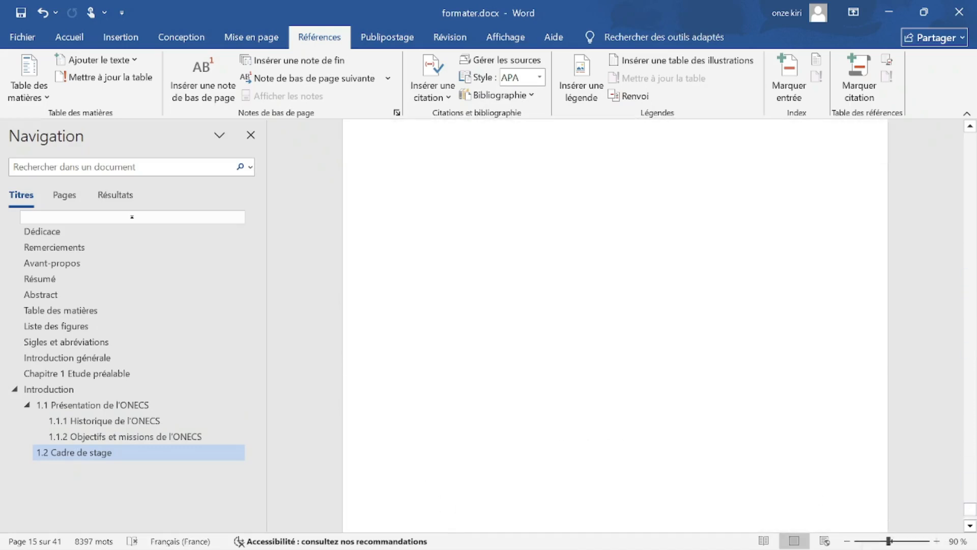
scroll(615, 326, "up", 4)
left_click(426, 283)
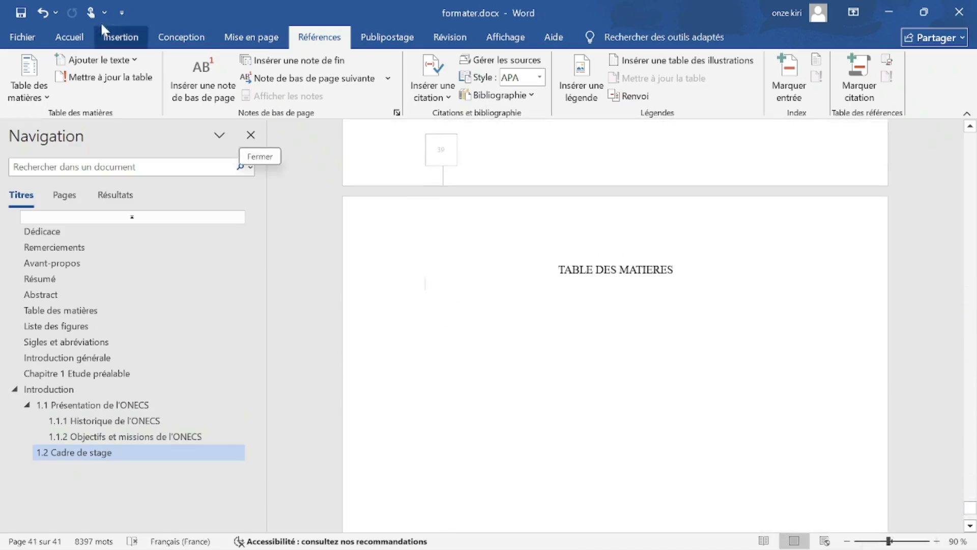
Open the custom table of contents dialog and preview the Classique and Soigné formats.
left_click(29, 89)
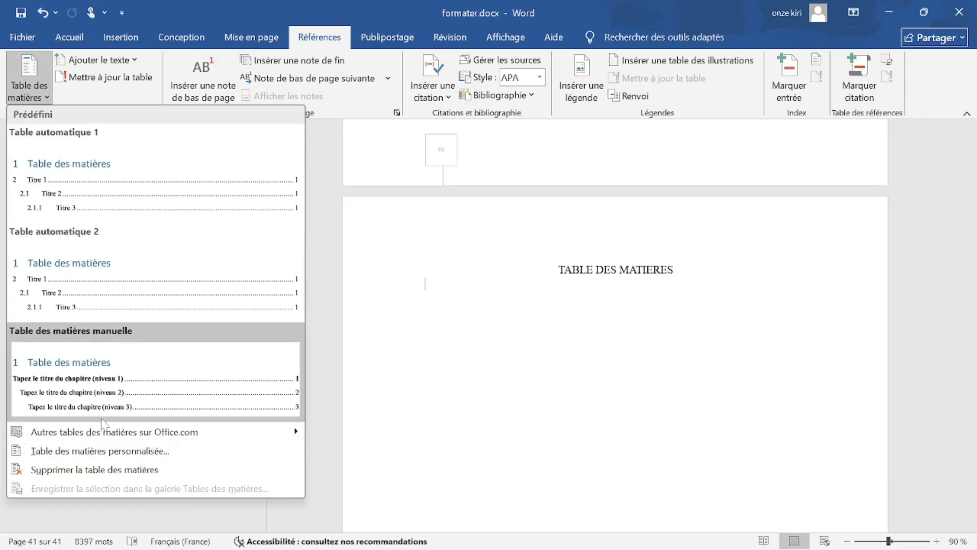
left_click(74, 451)
left_click_drag(508, 111, 128, 48)
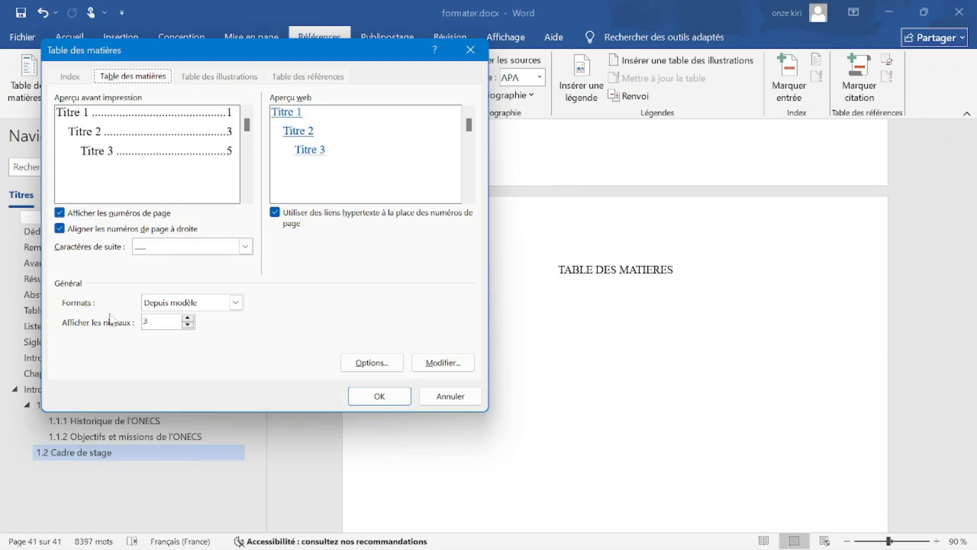
left_click(214, 303)
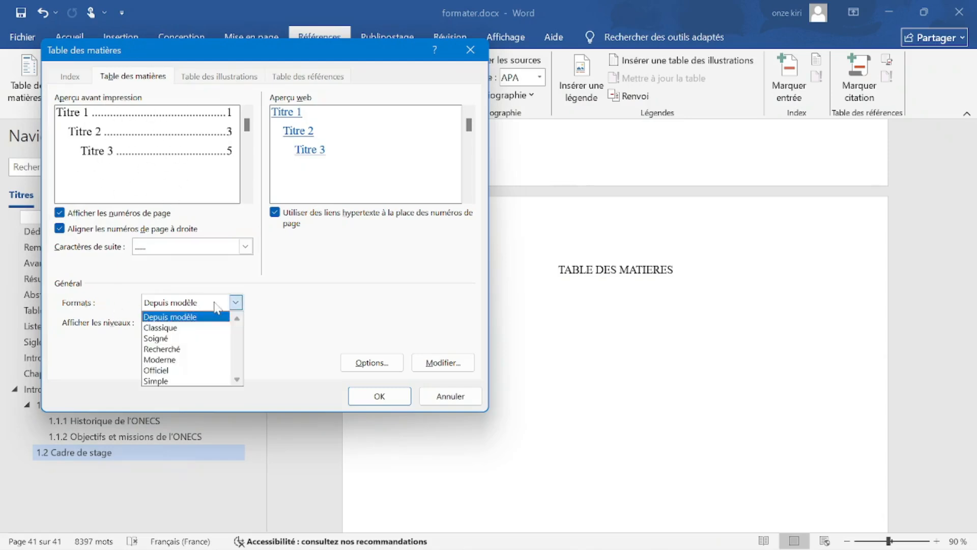
left_click(194, 328)
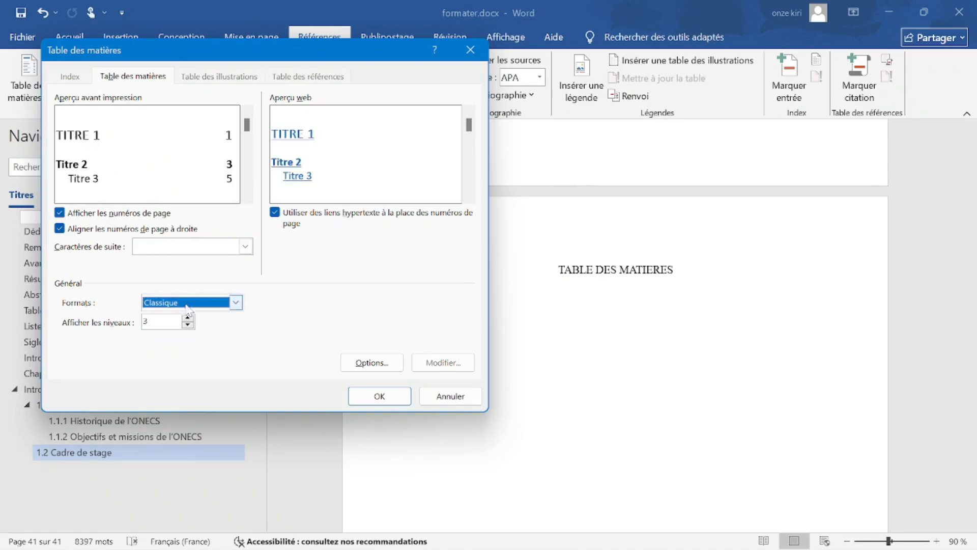
left_click(236, 302)
left_click(186, 338)
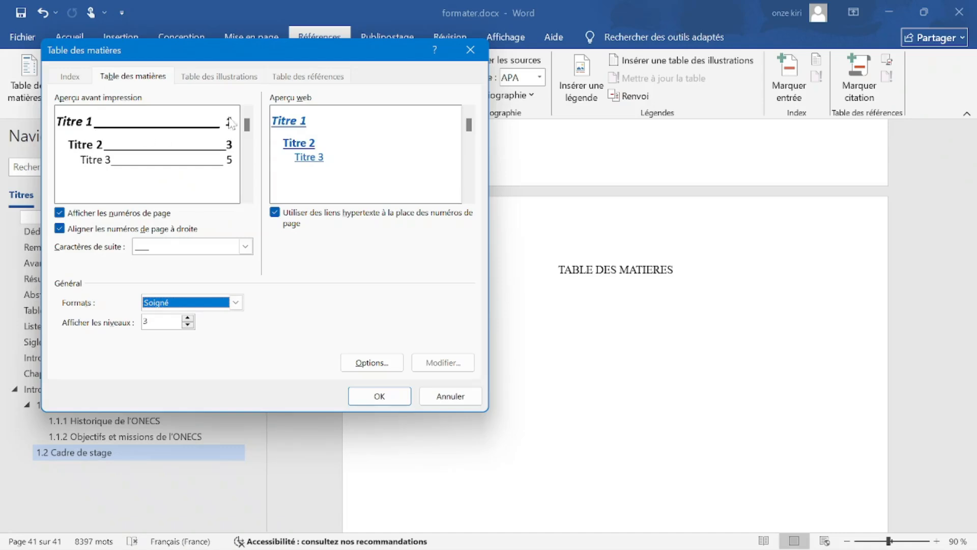
Choose the Officiel format, keep 3 levels, and insert the table of contents.
left_click(245, 246)
left_click(200, 246)
left_click(205, 303)
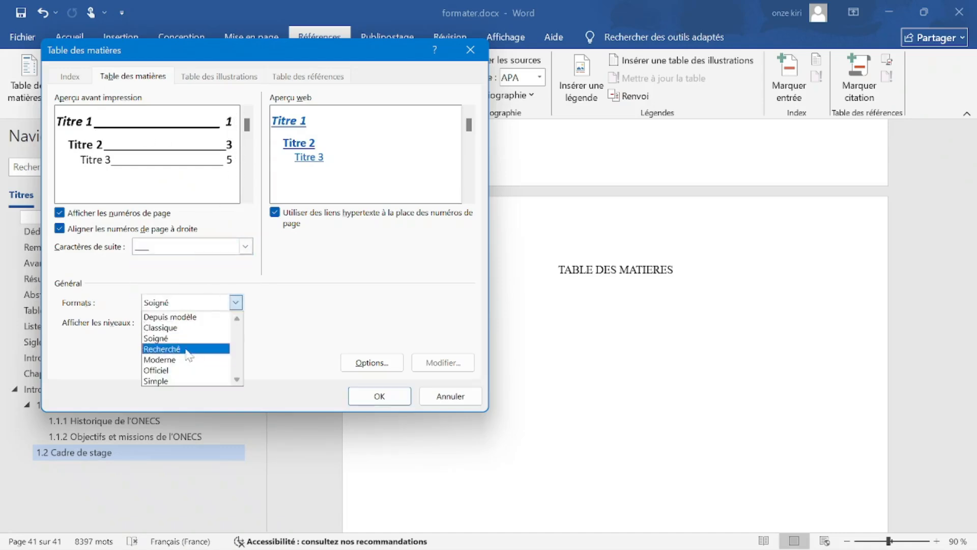
left_click(189, 349)
left_click(199, 305)
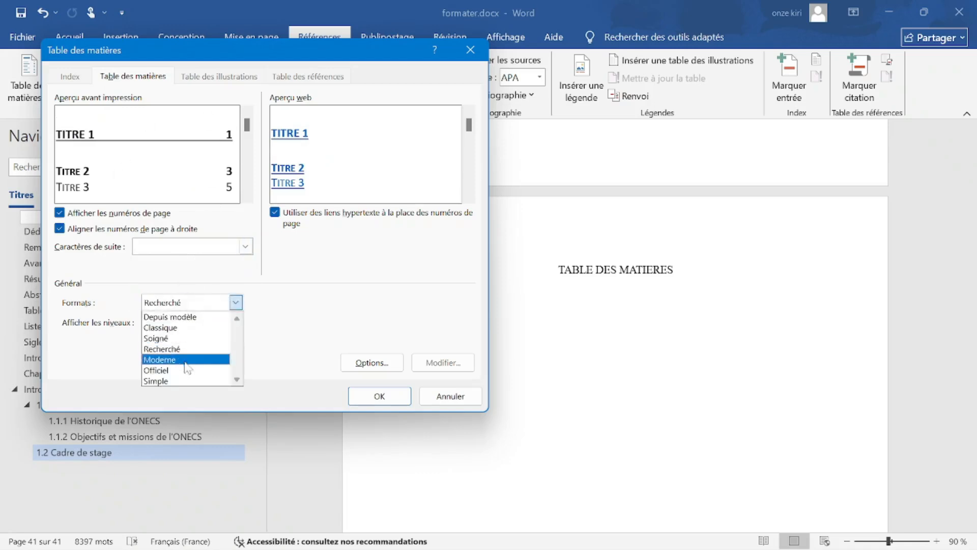
left_click(188, 372)
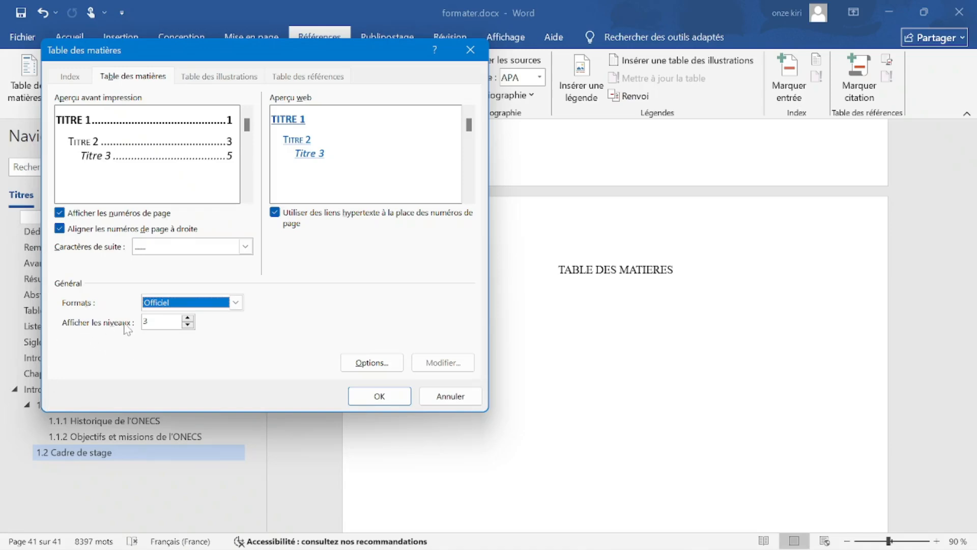
left_click(159, 321)
left_click(356, 400)
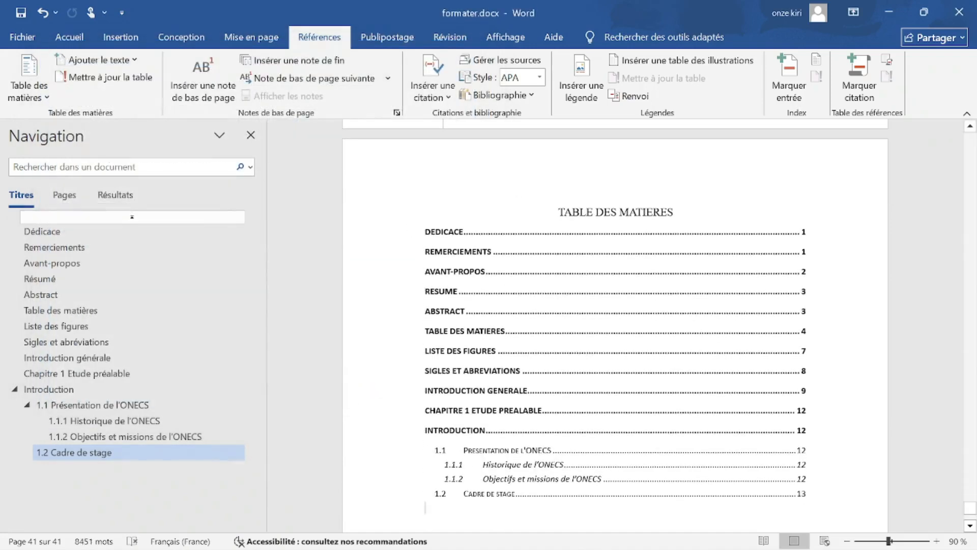
Undo the table of contents insertion, then open and cancel the custom TOC settings.
scroll(659, 433, "down", 1)
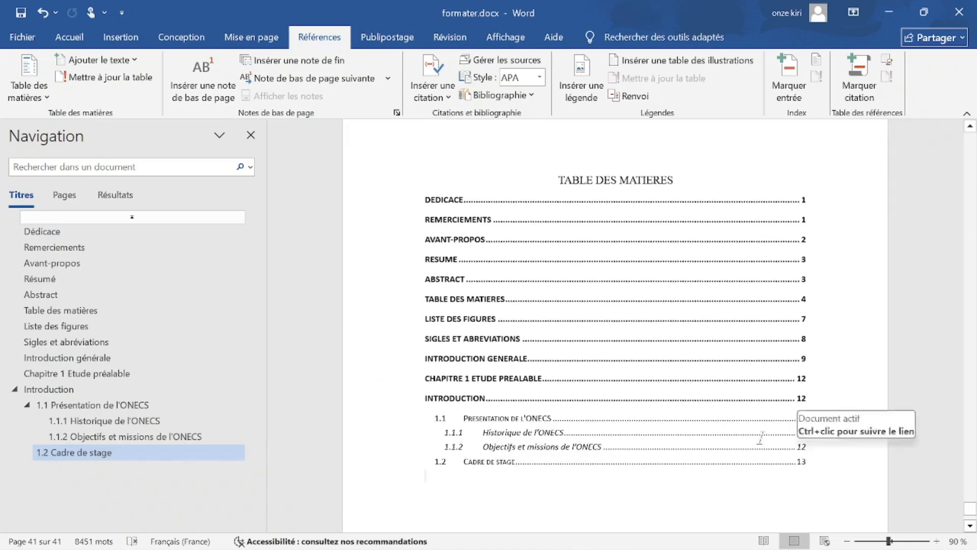
key("ctrl+z")
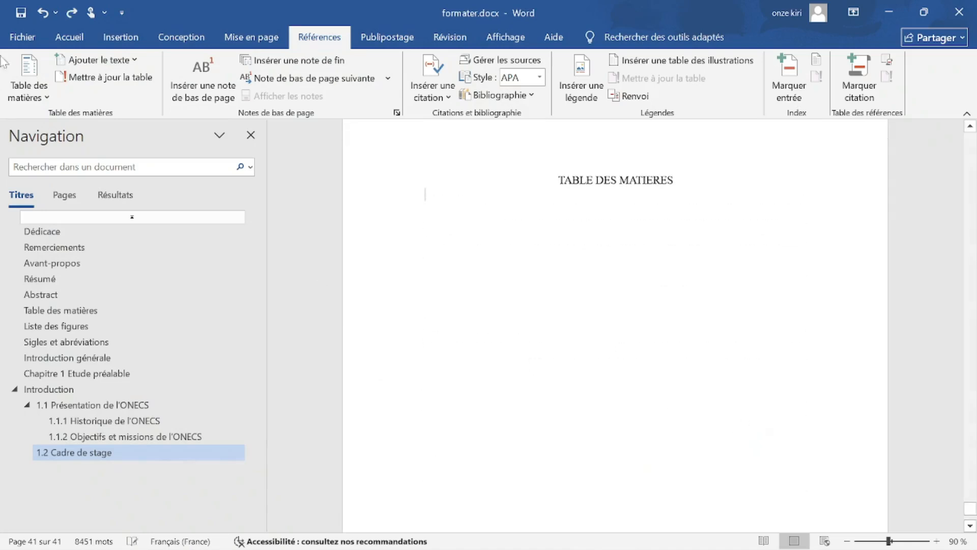
left_click(29, 81)
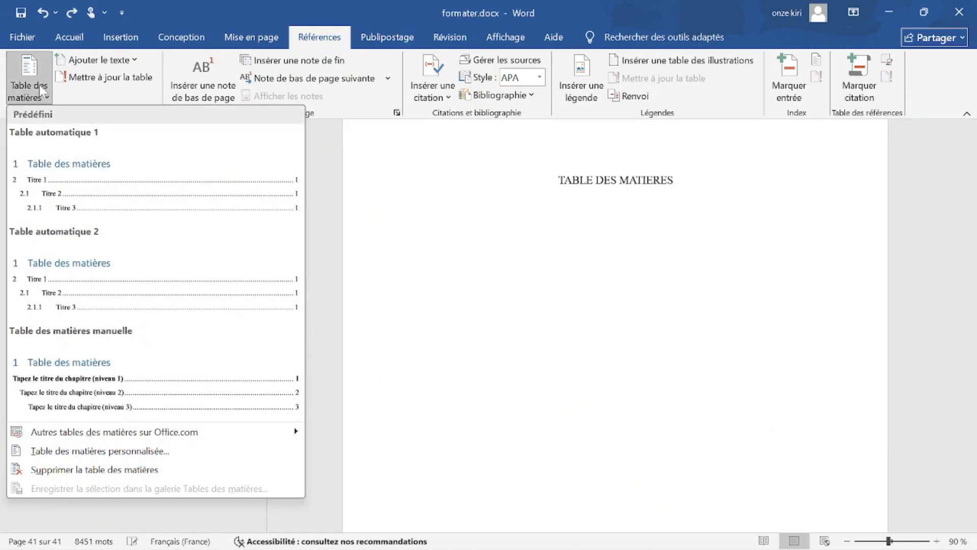
left_click(101, 451)
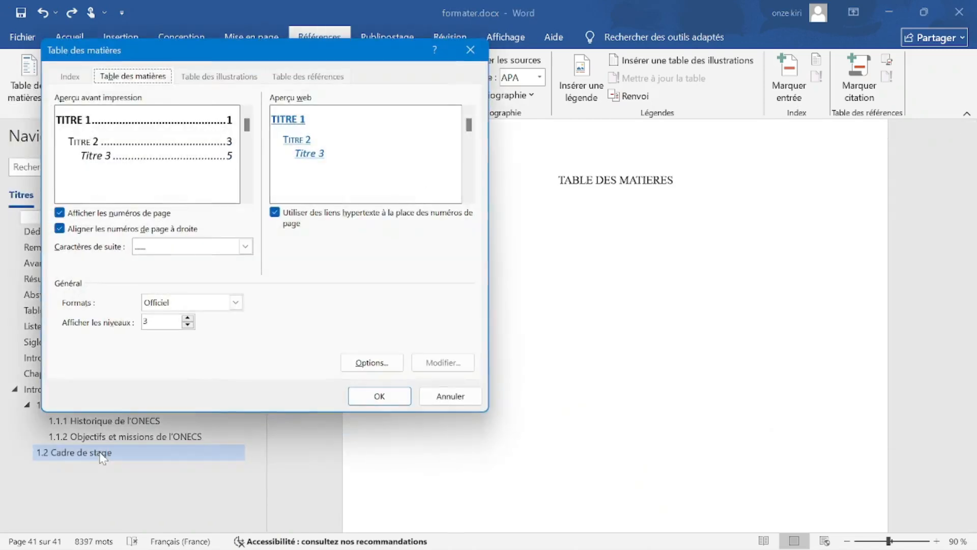
left_click(470, 49)
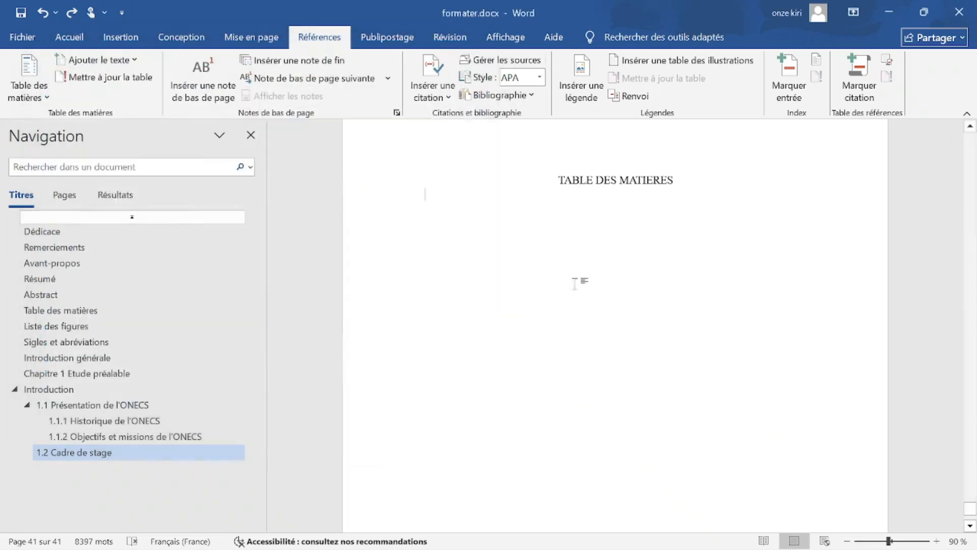
Scroll up to bring the Mémoire line in the references into view.
scroll(578, 280, "up", 5)
scroll(615, 325, "up", 10)
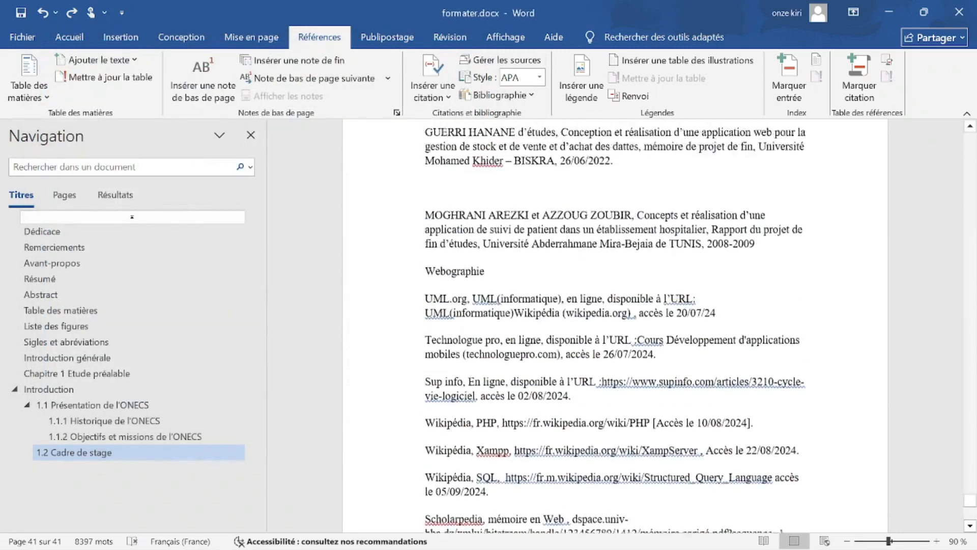
scroll(615, 326, "up", 8)
scroll(614, 325, "down", 3)
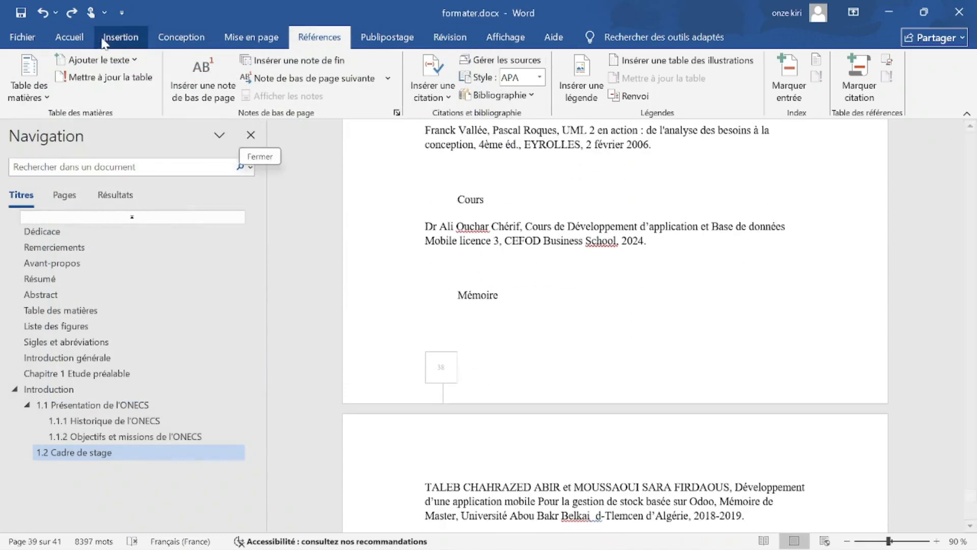
Apply the Titre 4 heading style to the Mémoire line.
left_click(119, 36)
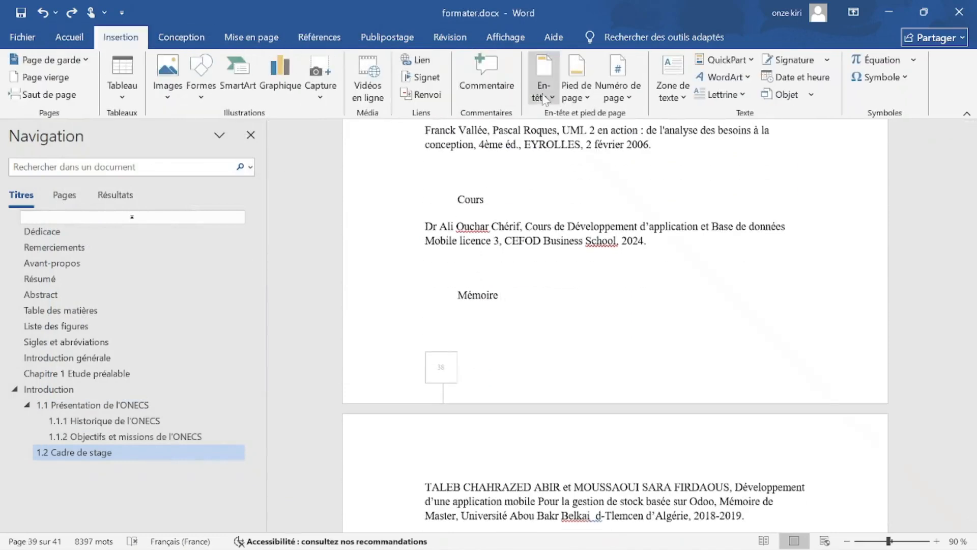
left_click(84, 40)
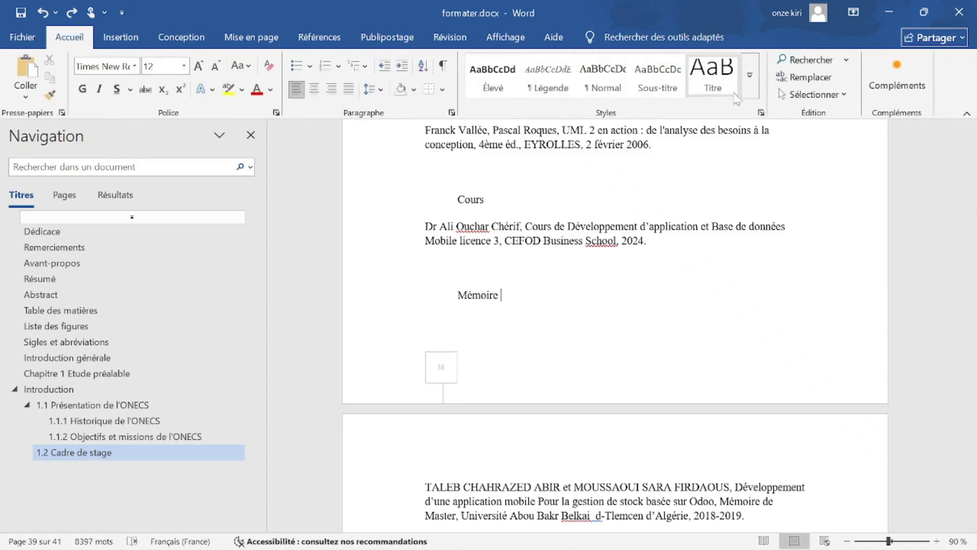
left_click(750, 91)
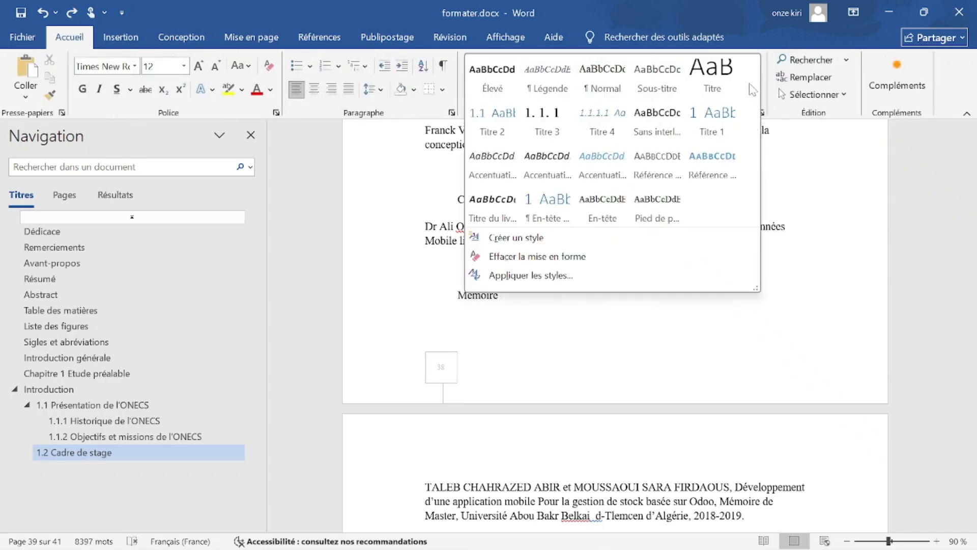
left_click(602, 129)
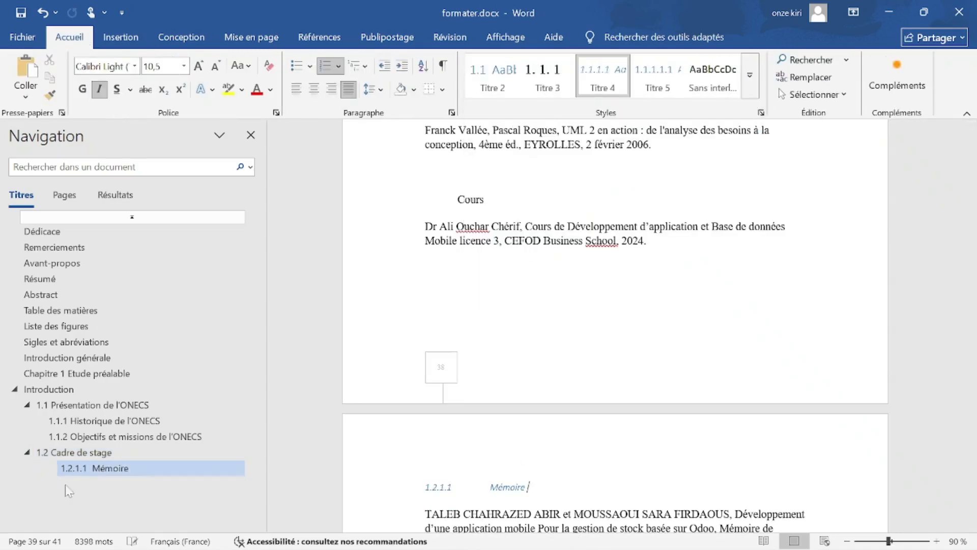
Return to the final page and place the cursor under TABLE DES MATIERES.
left_click(102, 468)
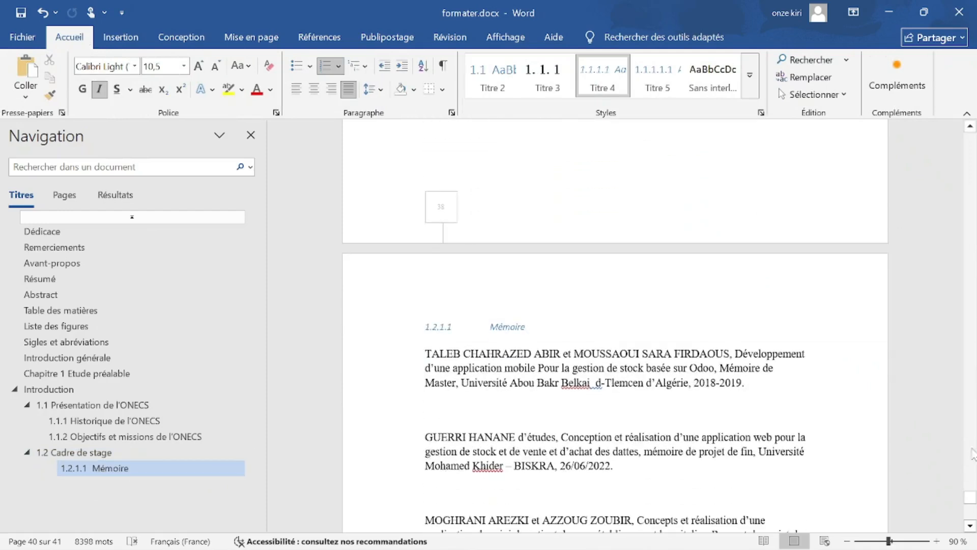
left_click_drag(970, 497, 970, 511)
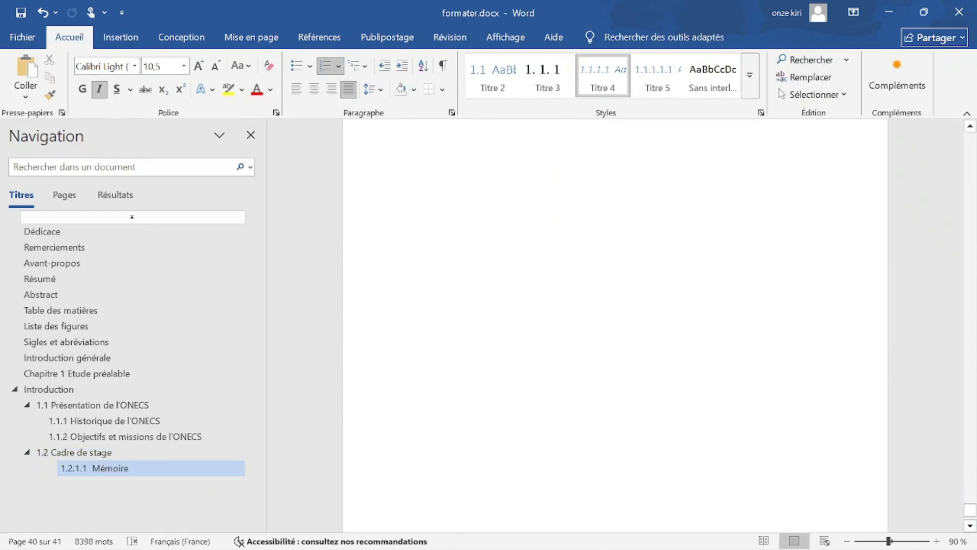
left_click(432, 237)
left_click(121, 37)
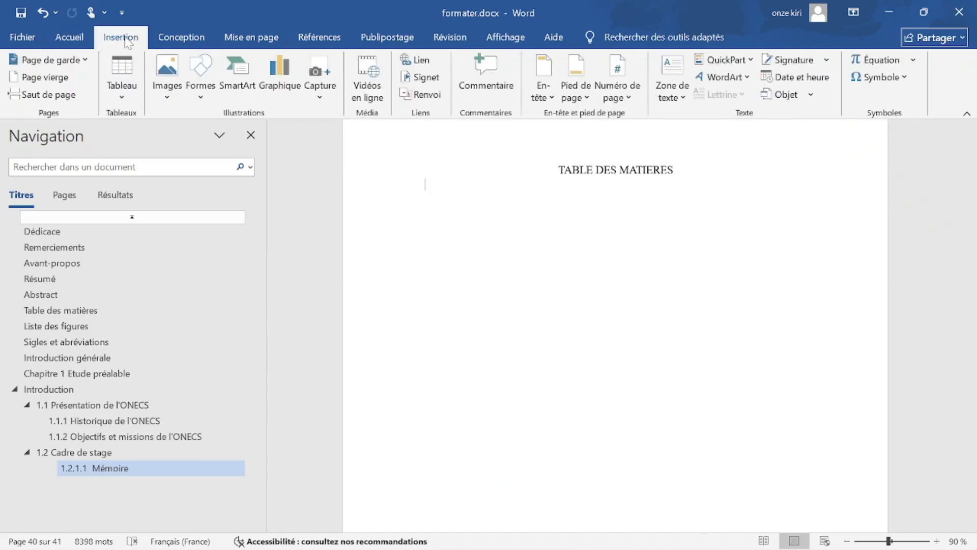
Reinsert the table of contents through Table des matières personnalisée, keeping the Officiel format.
left_click(271, 36)
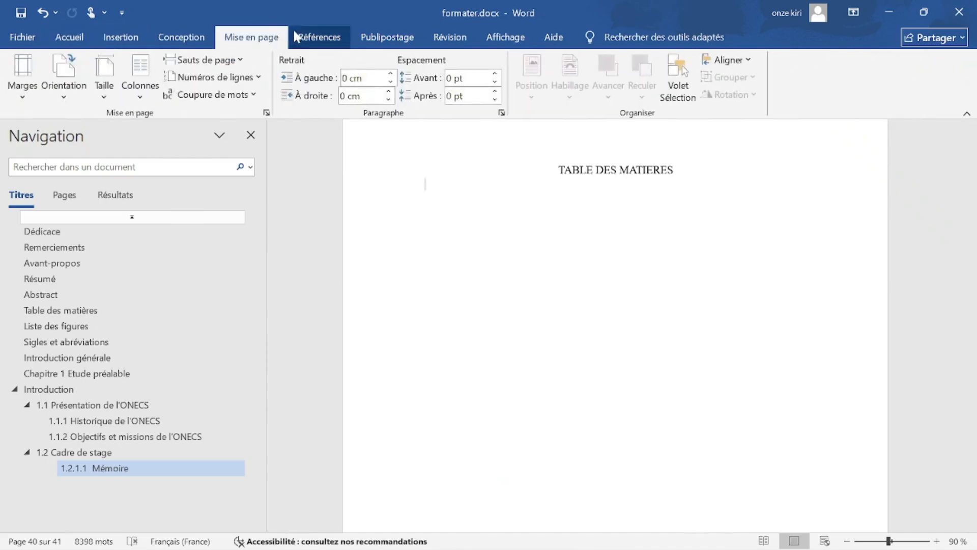
left_click(339, 45)
left_click(29, 92)
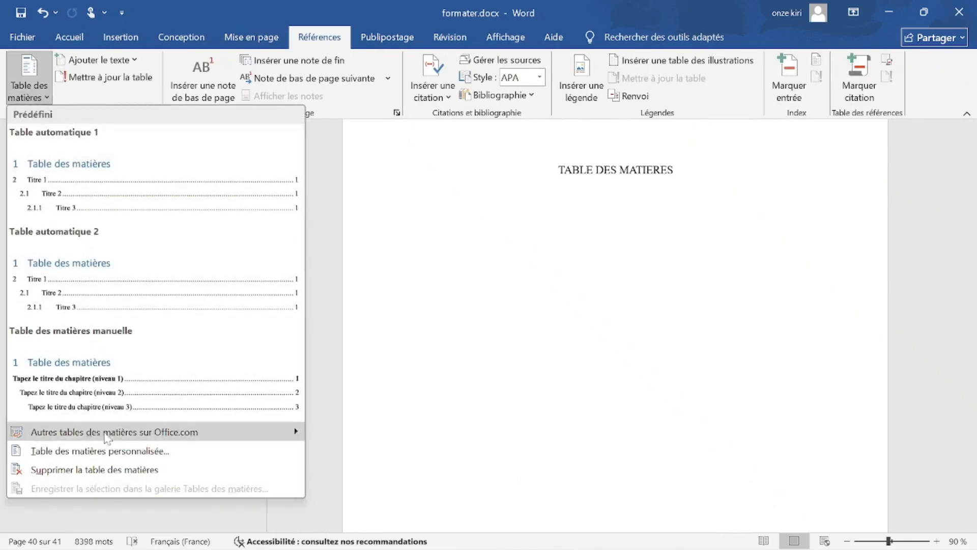
left_click(84, 451)
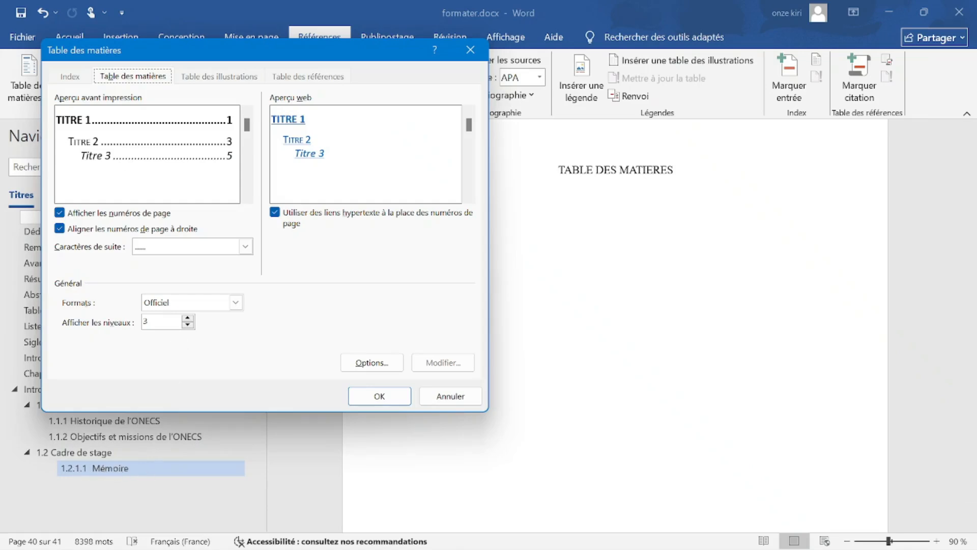
left_click(377, 395)
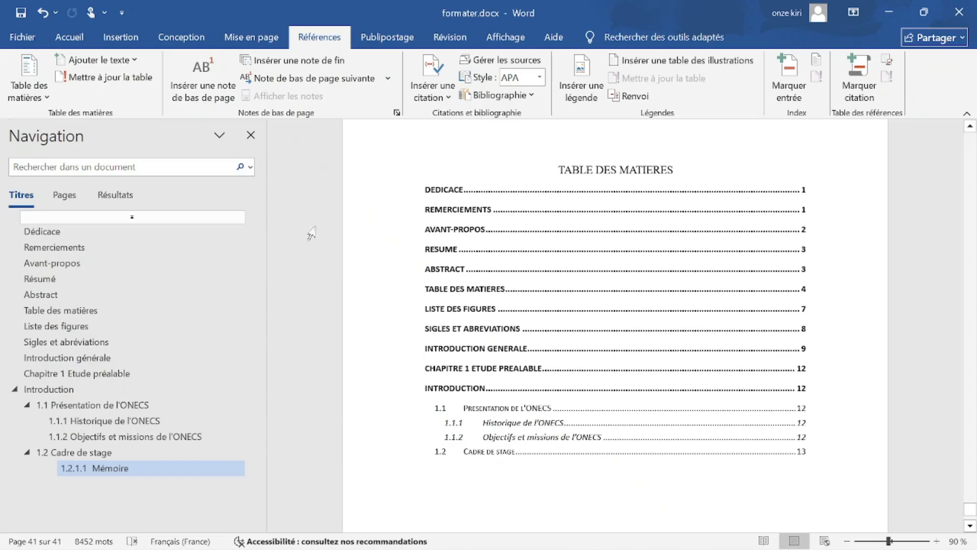
left_click(44, 97)
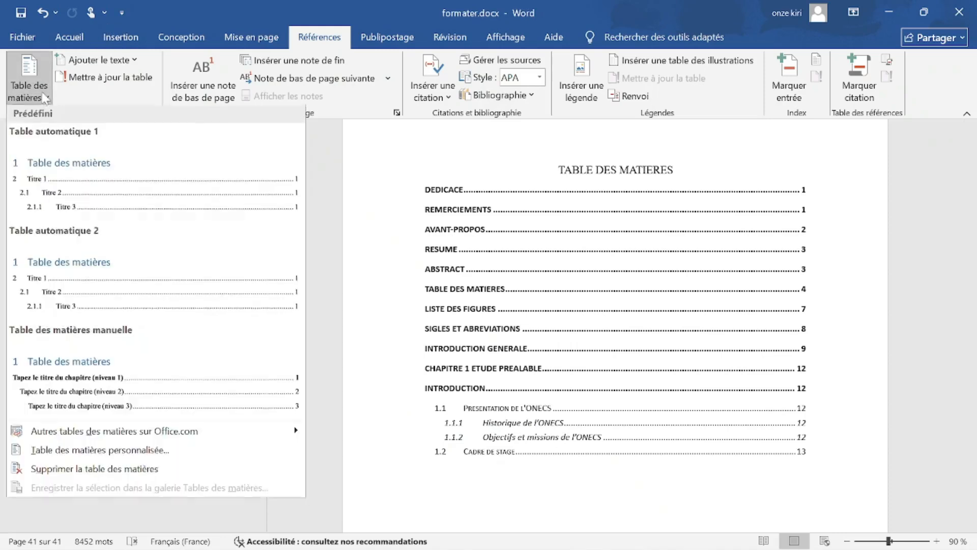
Replace the table of contents with a 4-level one that adds 1.2.1.1 Mémoire on page 39.
left_click(75, 456)
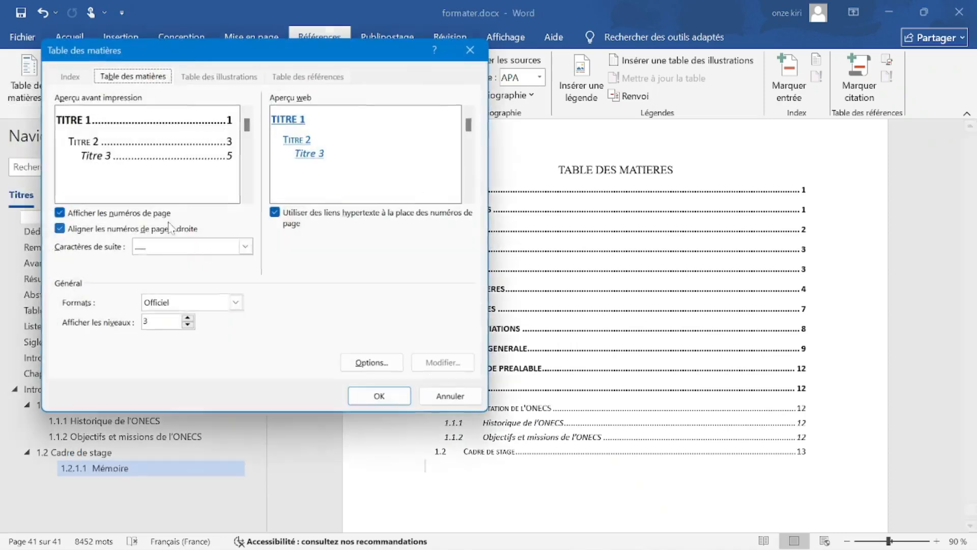
left_click(187, 318)
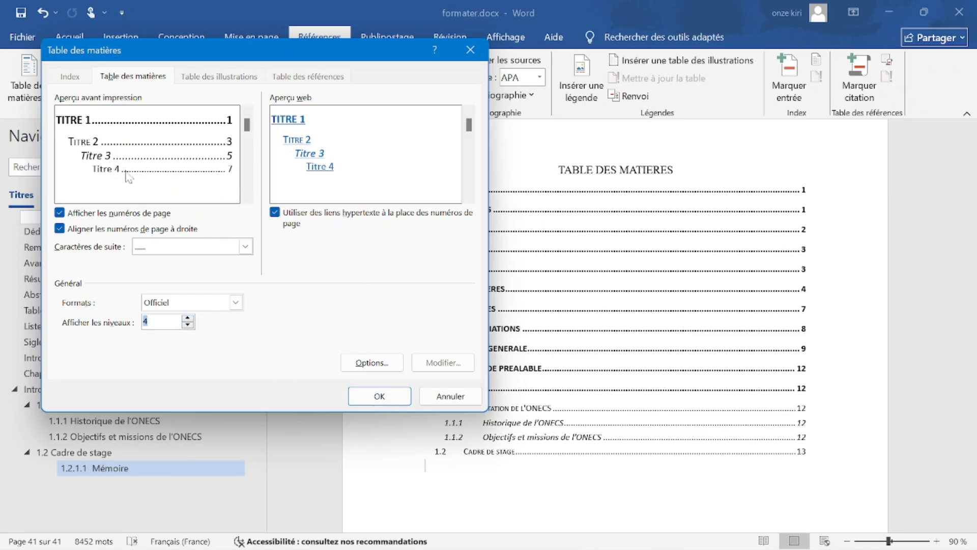
left_click(396, 398)
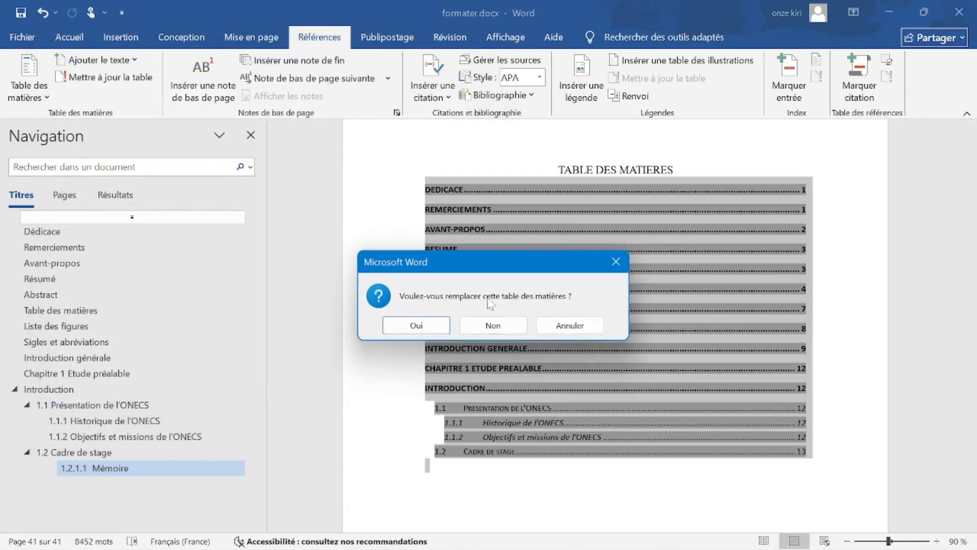
left_click(436, 328)
left_click_drag(492, 465, 519, 466)
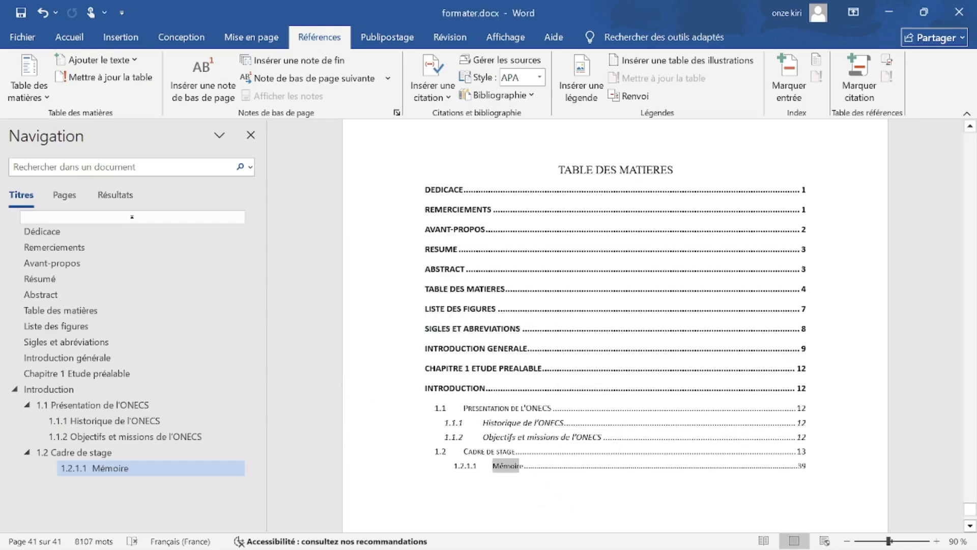
left_click(389, 426)
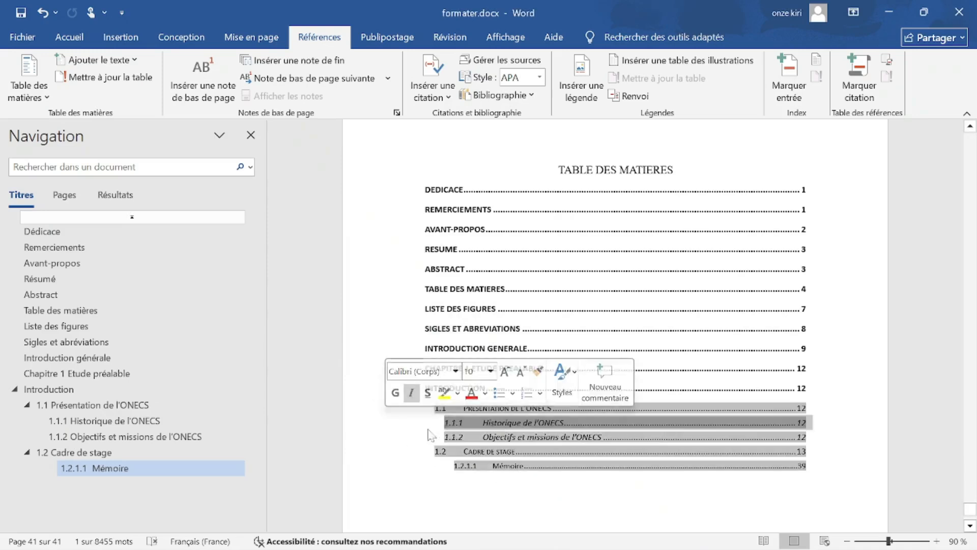
left_click(541, 496)
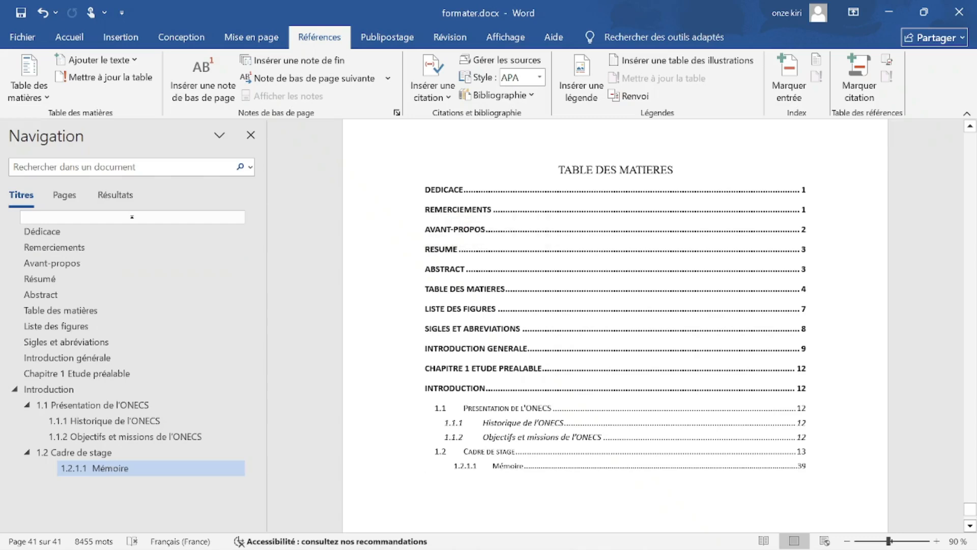
Add a page break after the table of contents and start typing 'somaire' on new page 42.
scroll(509, 316, "down", 6)
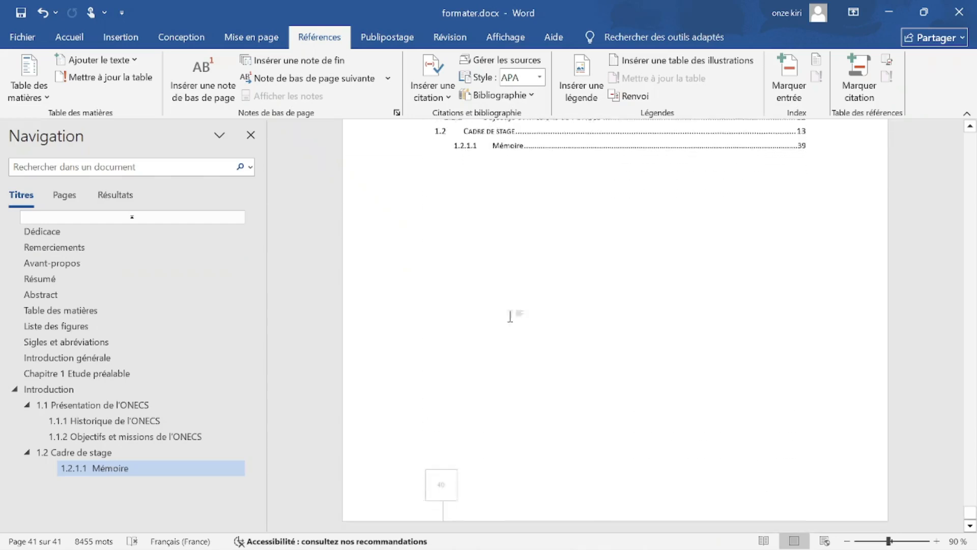
scroll(510, 316, "up", 3)
key("BackSpace")
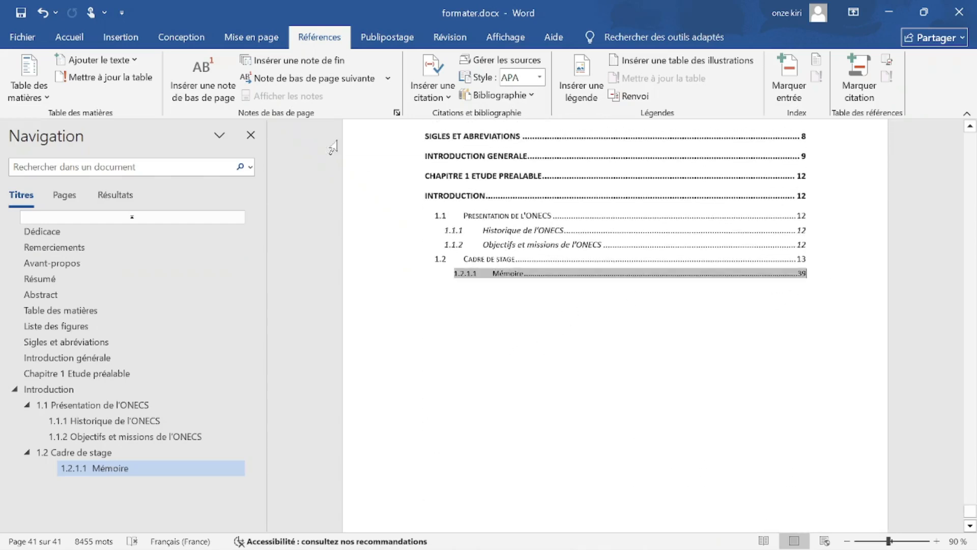
left_click(599, 335)
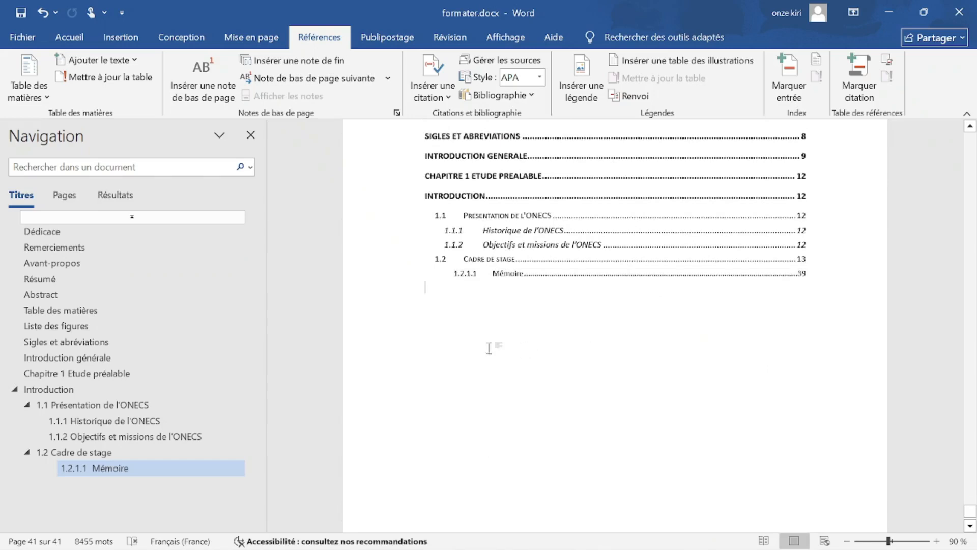
left_click(112, 45)
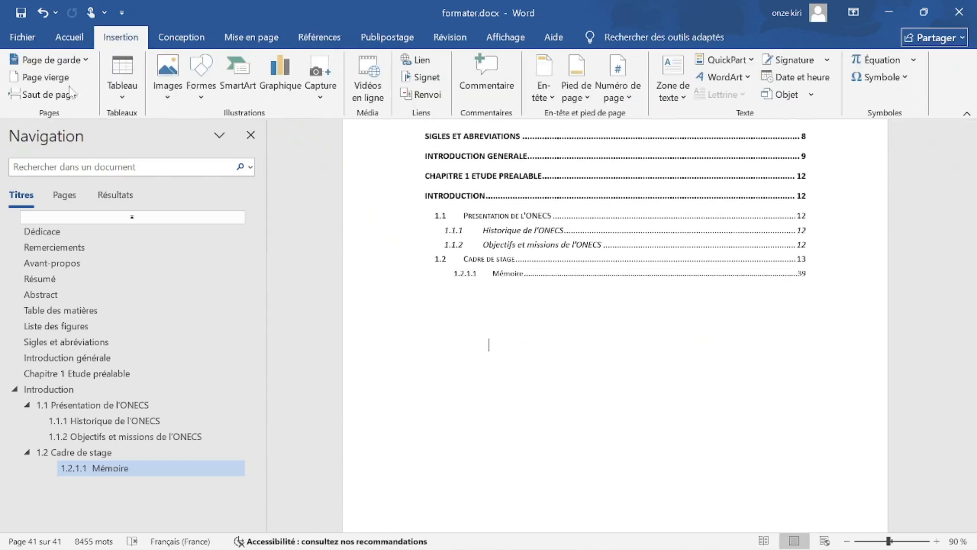
left_click(43, 89)
type("sp")
type("maire")
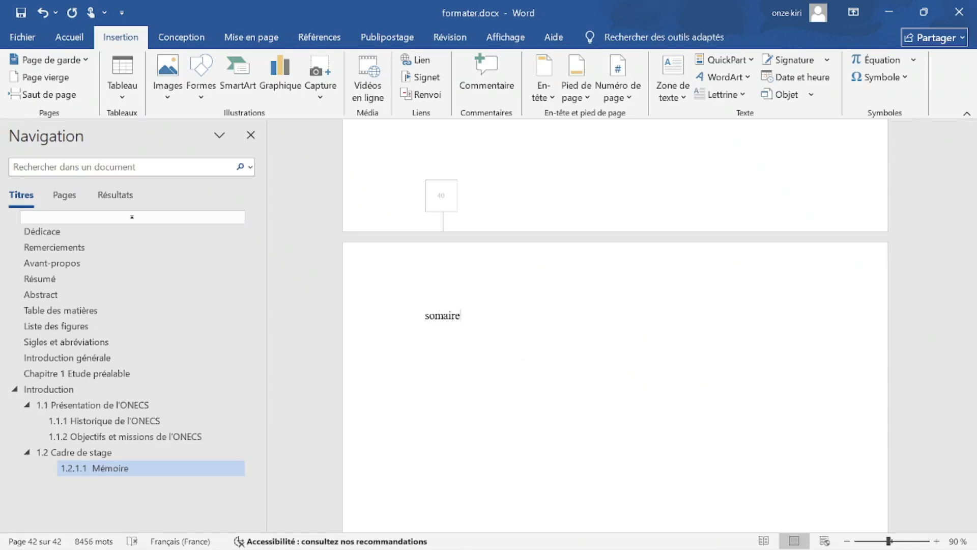
Correct the heading spelling to 'sommaire' and make it bold at 16 pt.
left_click_drag(479, 306, 362, 312)
left_click(434, 313)
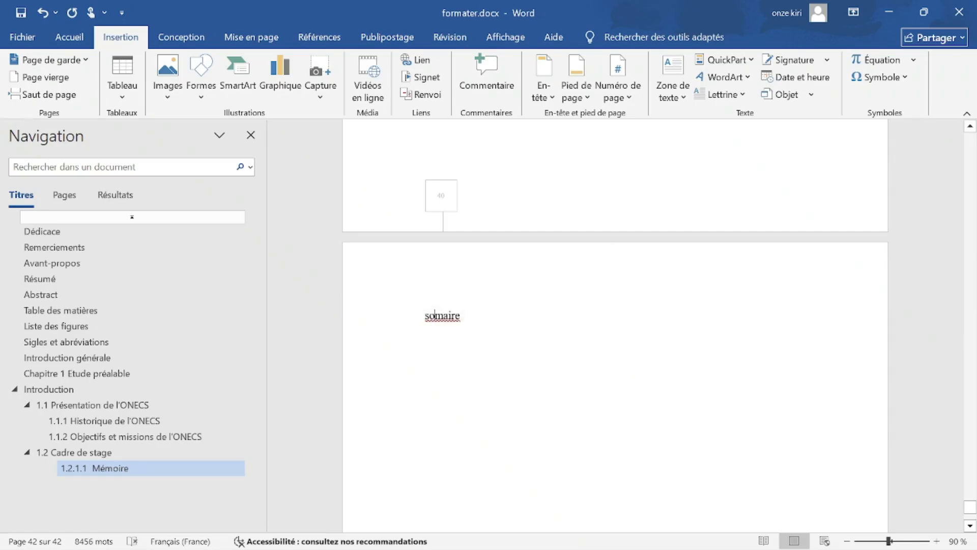
type("m")
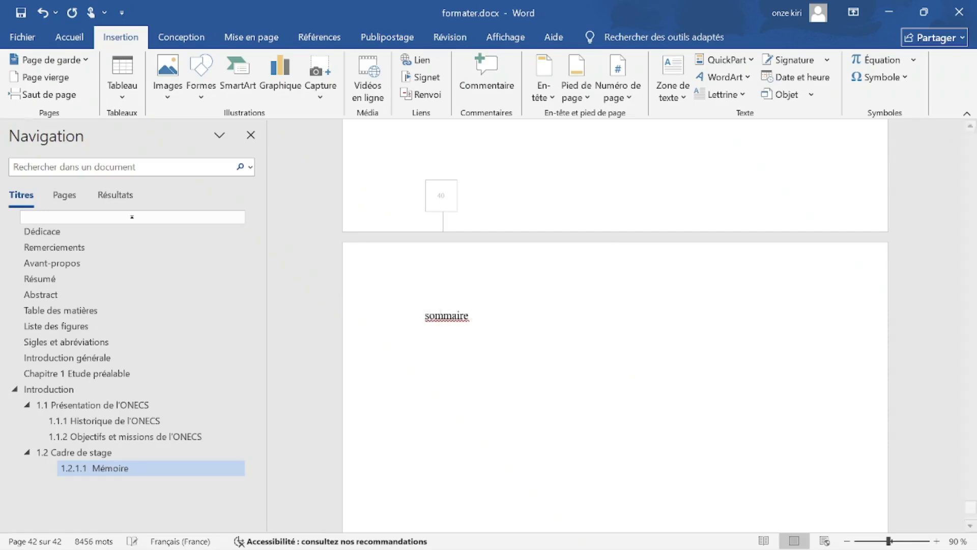
left_click(414, 312)
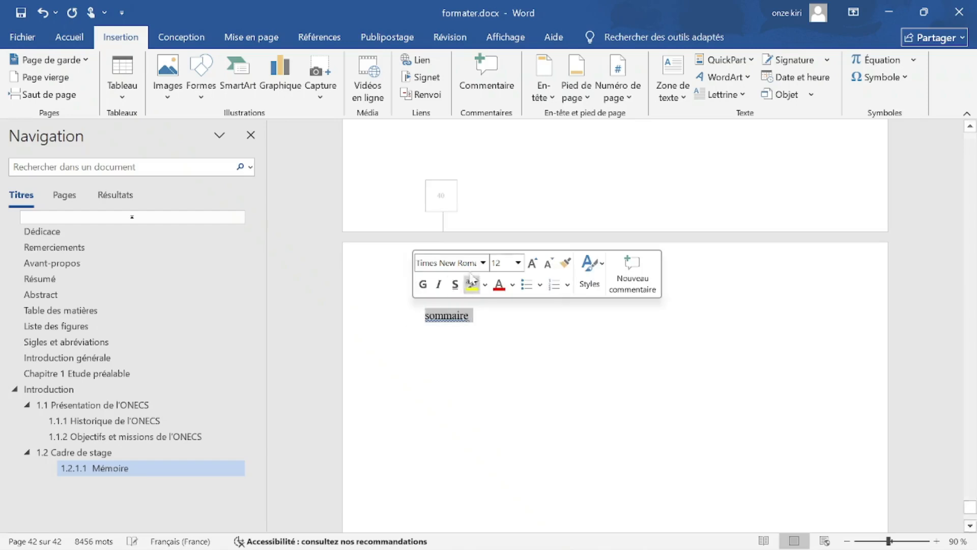
left_click(423, 284)
left_click(518, 262)
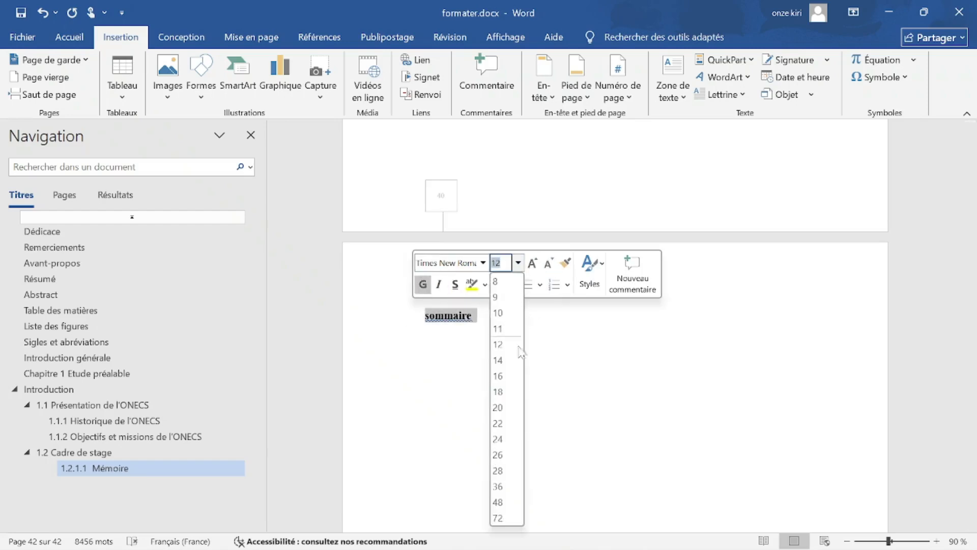
left_click(504, 375)
Centre the Sommaire heading and add an empty justified paragraph below it.
left_click(69, 37)
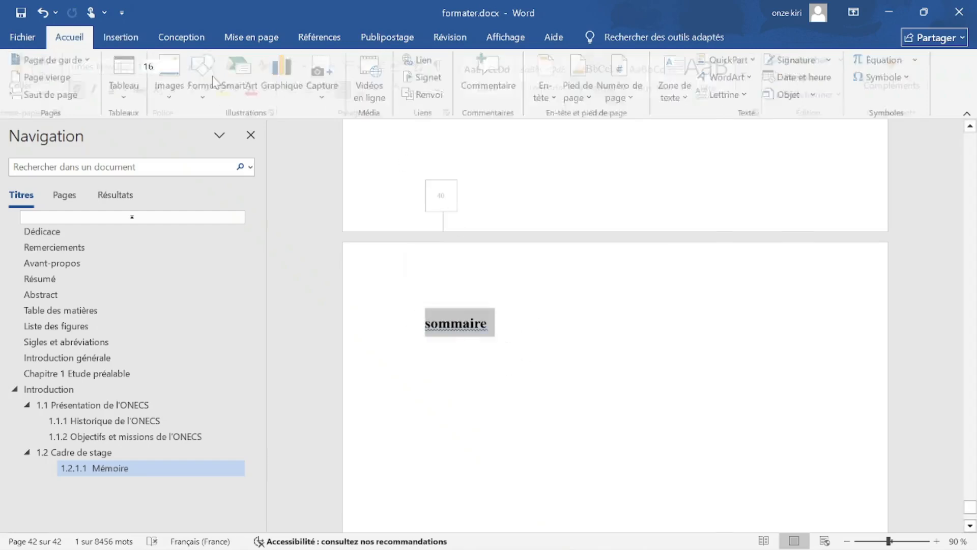
left_click(314, 89)
left_click(647, 326)
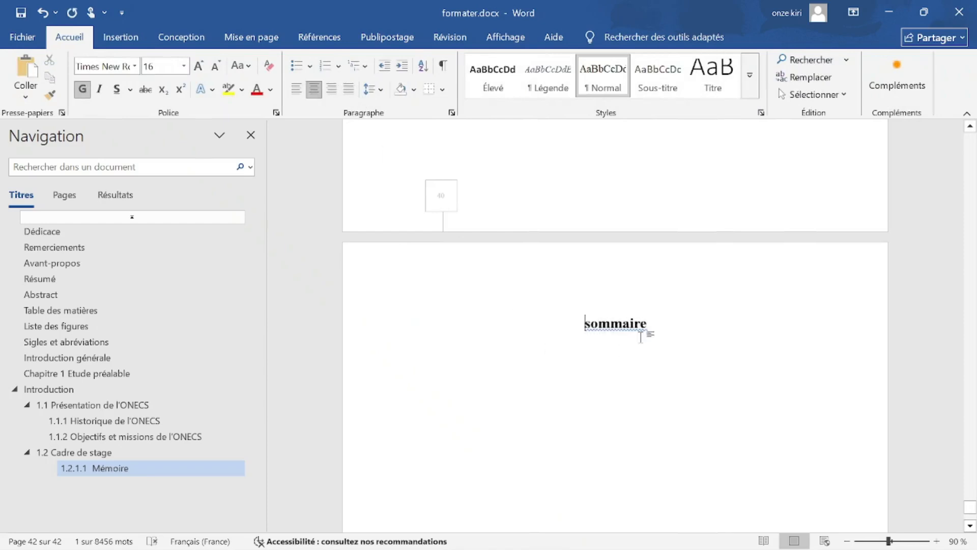
key("Return")
key("ctrl+j")
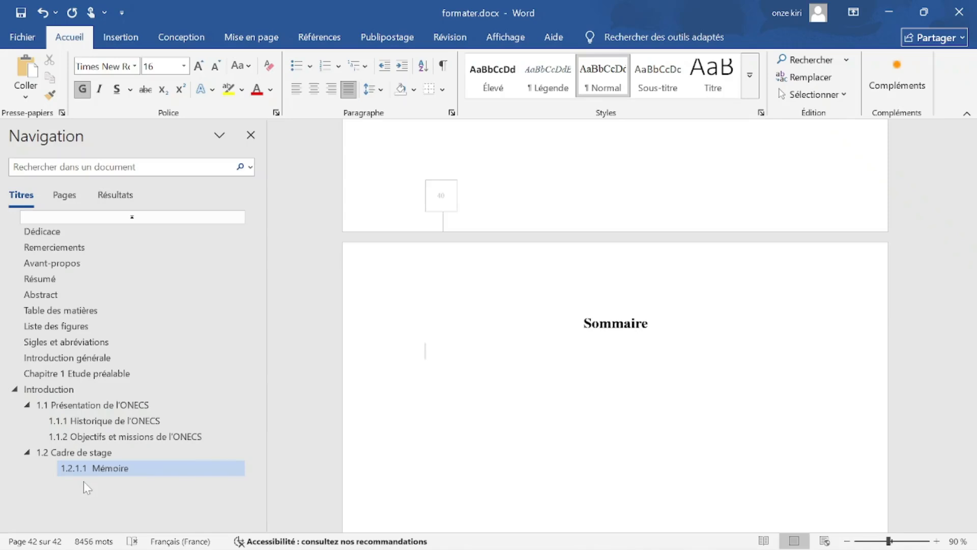
left_click(121, 37)
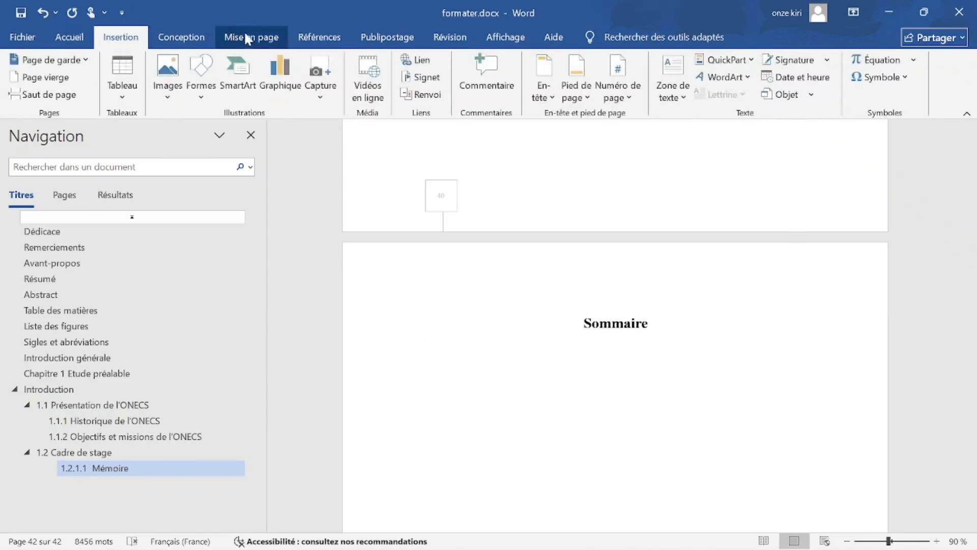
Insert a custom two-level table of contents under Sommaire, answering Non to keep the original table.
left_click(319, 37)
left_click(29, 82)
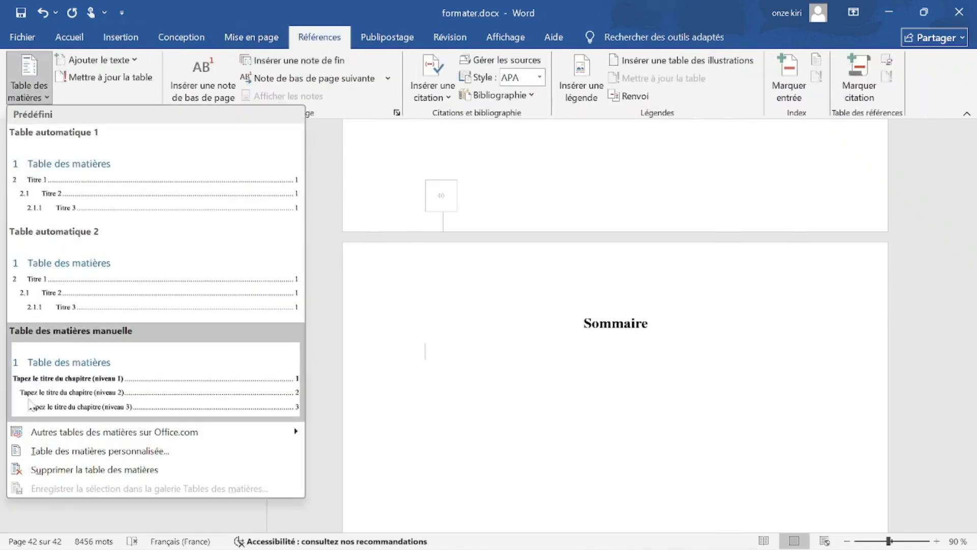
left_click(76, 450)
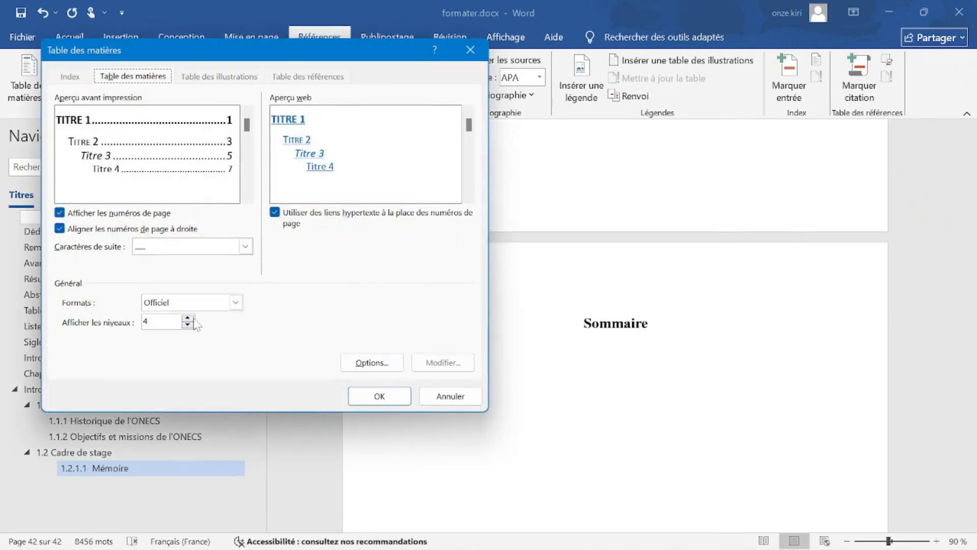
left_click(187, 318)
left_click(188, 318)
left_click(187, 325)
left_click(188, 325)
left_click(187, 325)
left_click(188, 324)
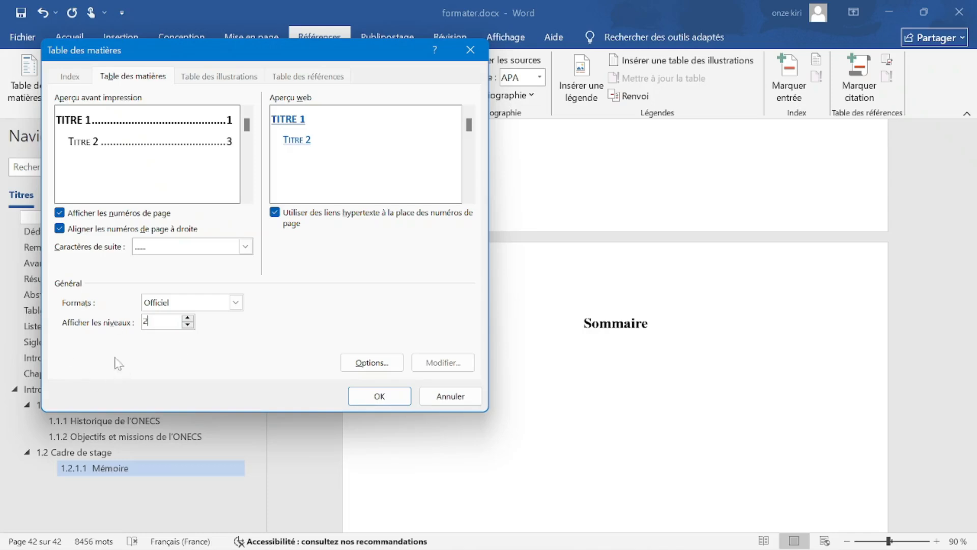
left_click(365, 400)
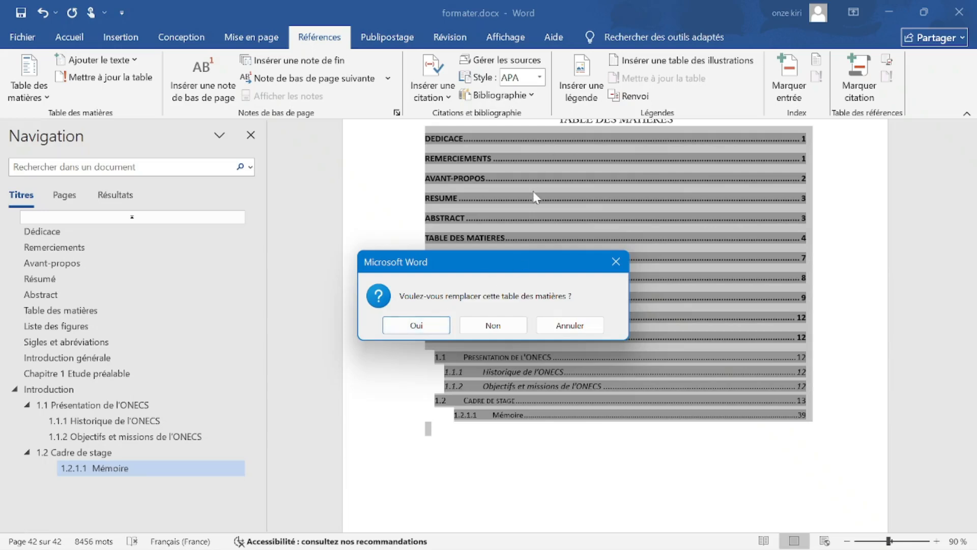
left_click(501, 328)
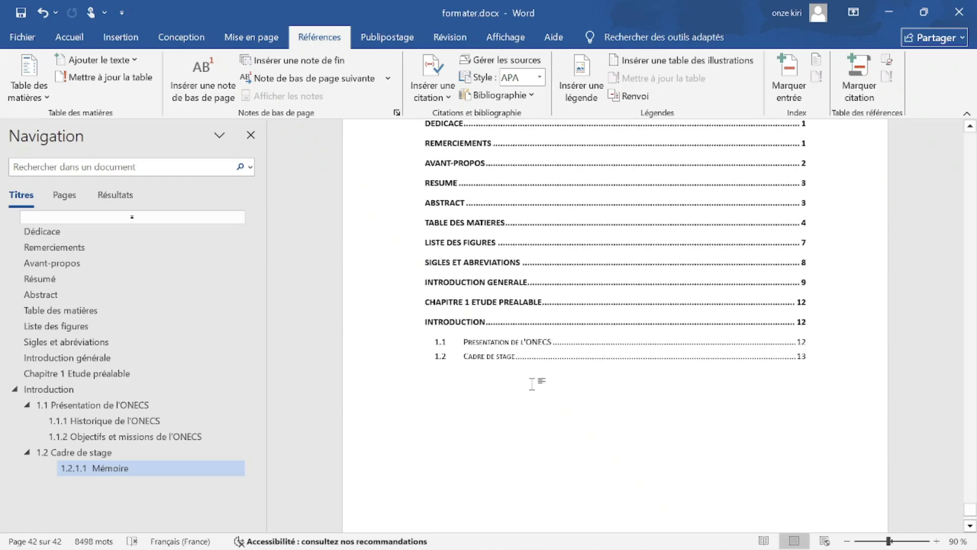
scroll(532, 384, "up", 5)
Set the new Sommaire table of contents to 14 pt.
scroll(409, 255, "down", 3)
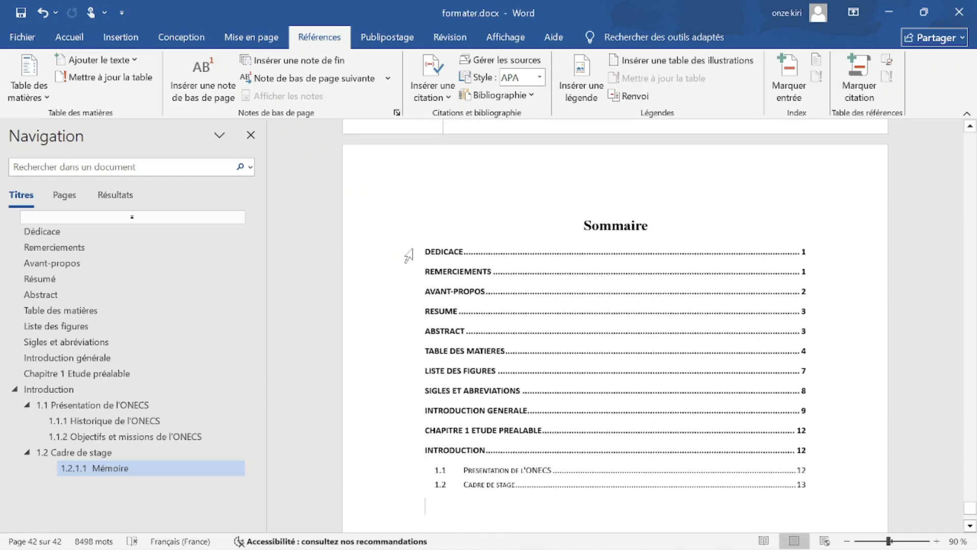
key("ctrl+a")
left_click(840, 468)
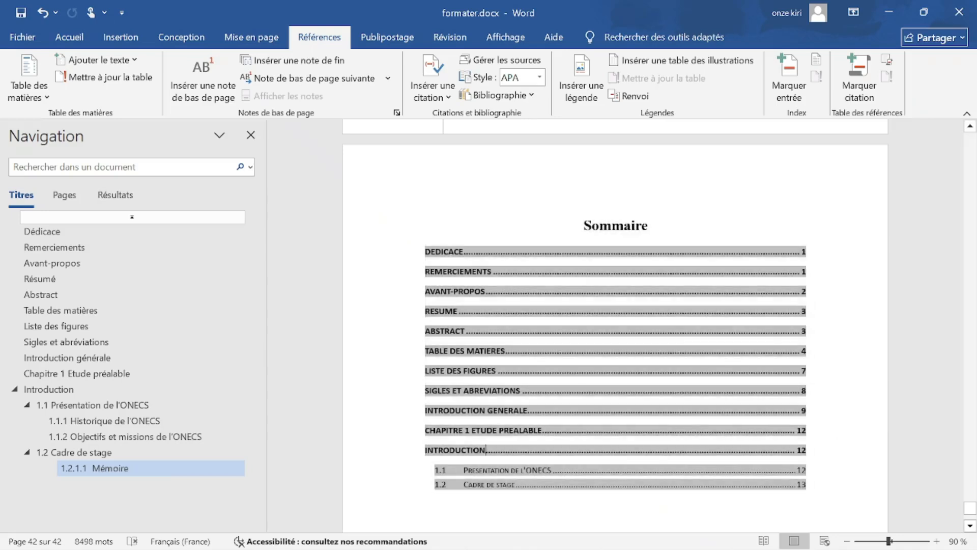
left_click_drag(328, 504, 329, 222)
left_click(70, 36)
left_click(185, 66)
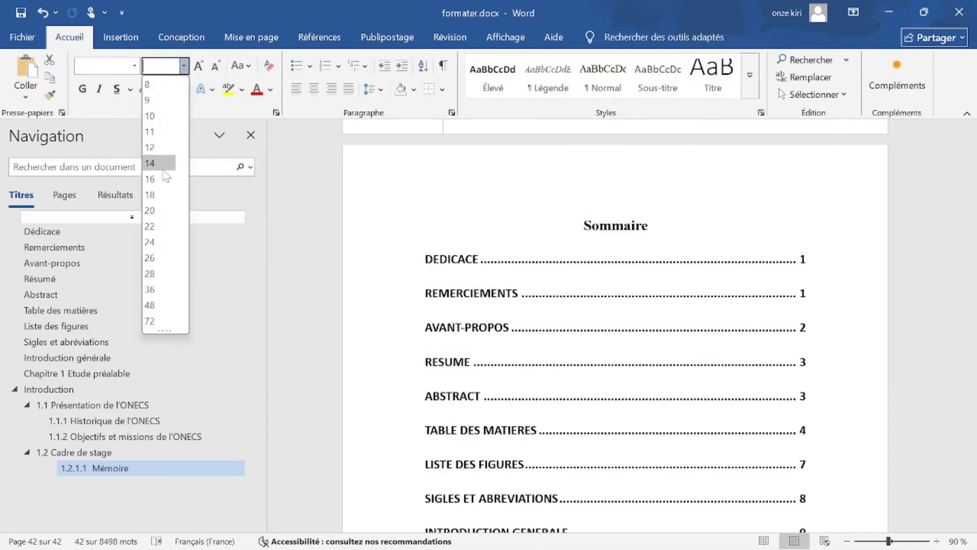
left_click(163, 169)
left_click(638, 345)
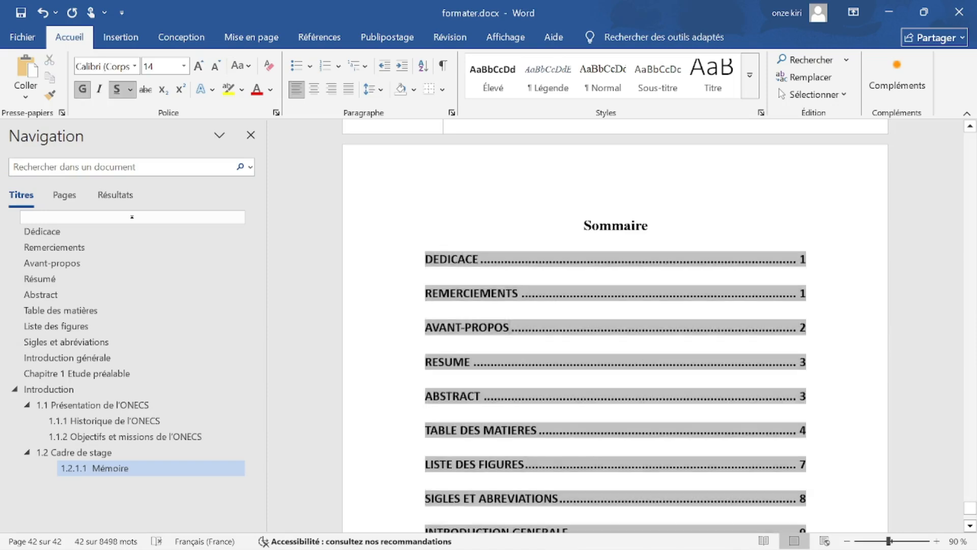
Set the entry lines of the new table of contents to 12 pt.
scroll(346, 159, "down", 3)
left_click_drag(397, 155, 397, 413)
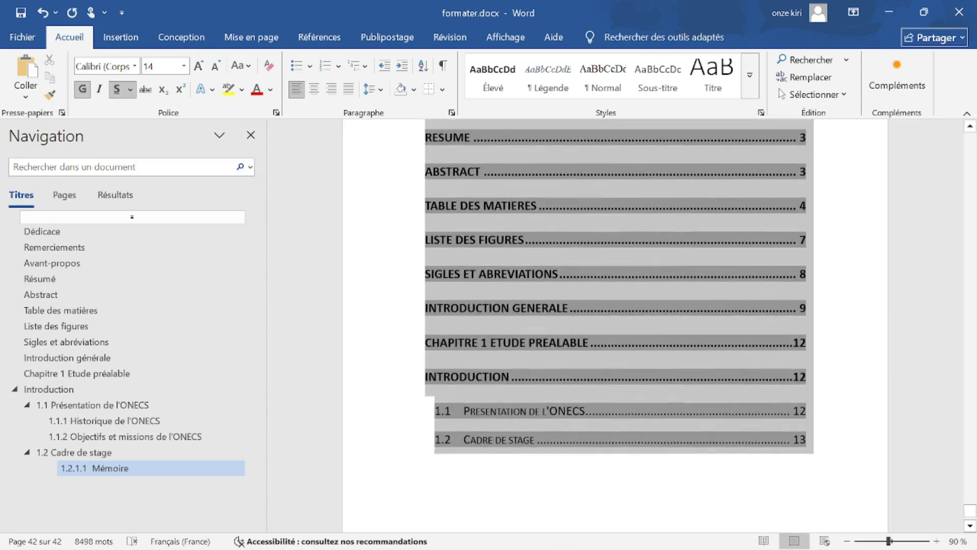
left_click(183, 66)
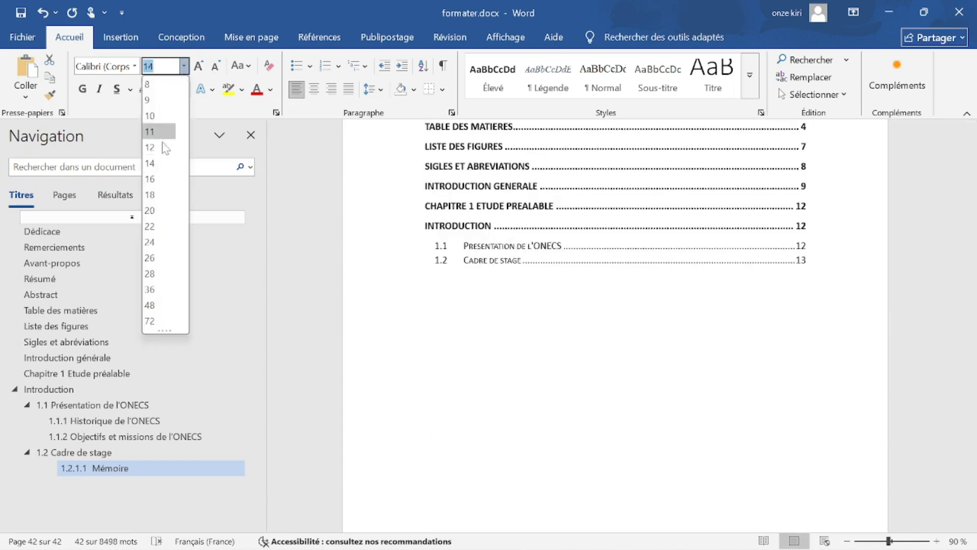
left_click(159, 147)
left_click(516, 388)
Set the original table of contents to 12 pt, then scroll down to the Sommaire page.
scroll(720, 295, "up", 12)
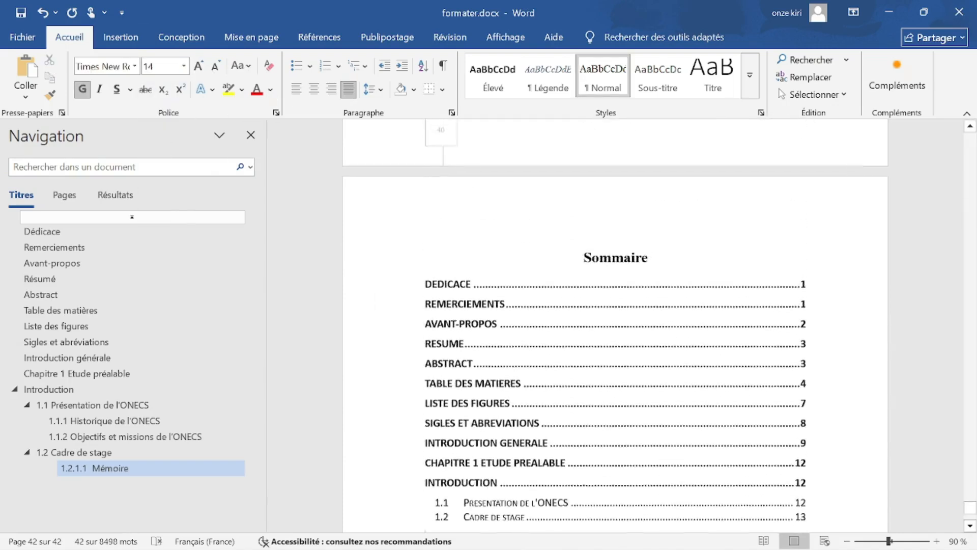
left_click(466, 235)
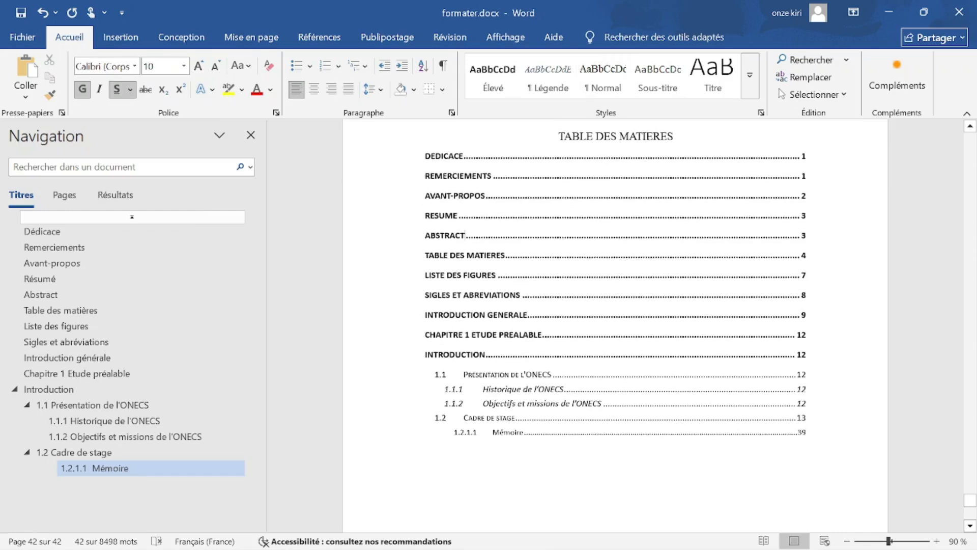
left_click_drag(419, 156, 422, 446)
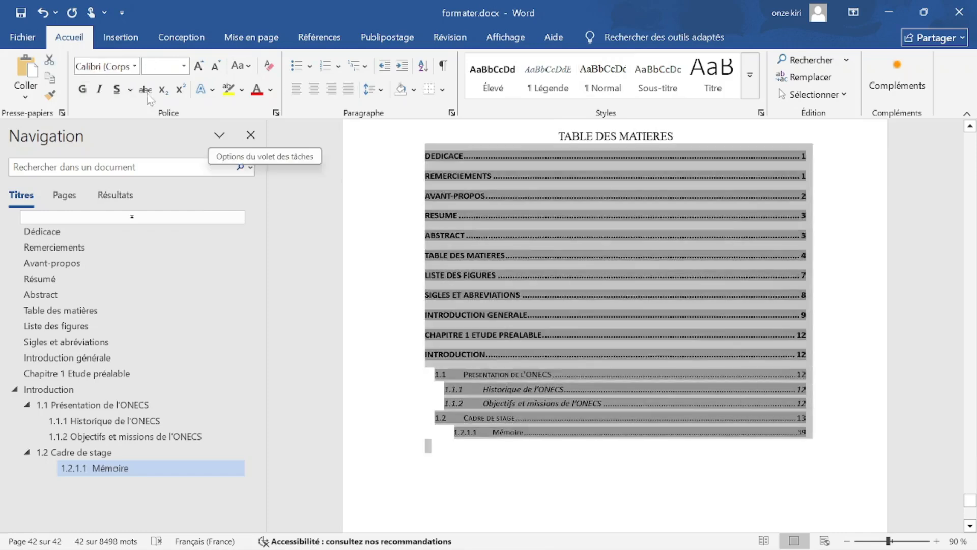
left_click(184, 65)
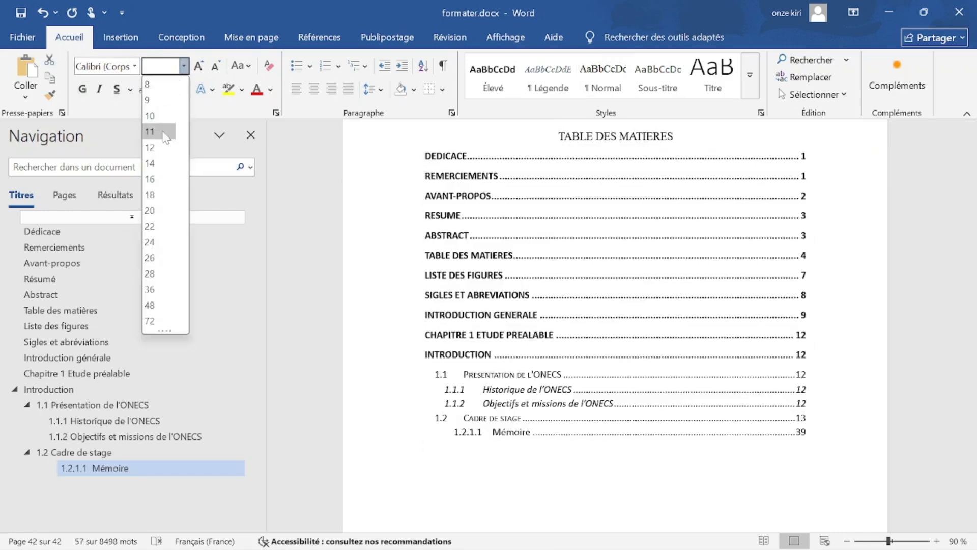
left_click(164, 146)
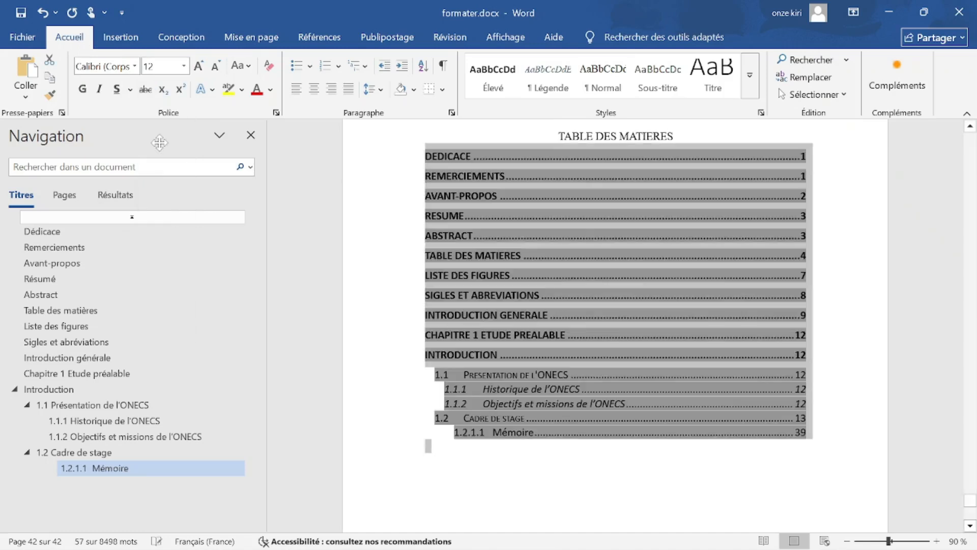
left_click(392, 298)
left_click(501, 418)
left_click(488, 504)
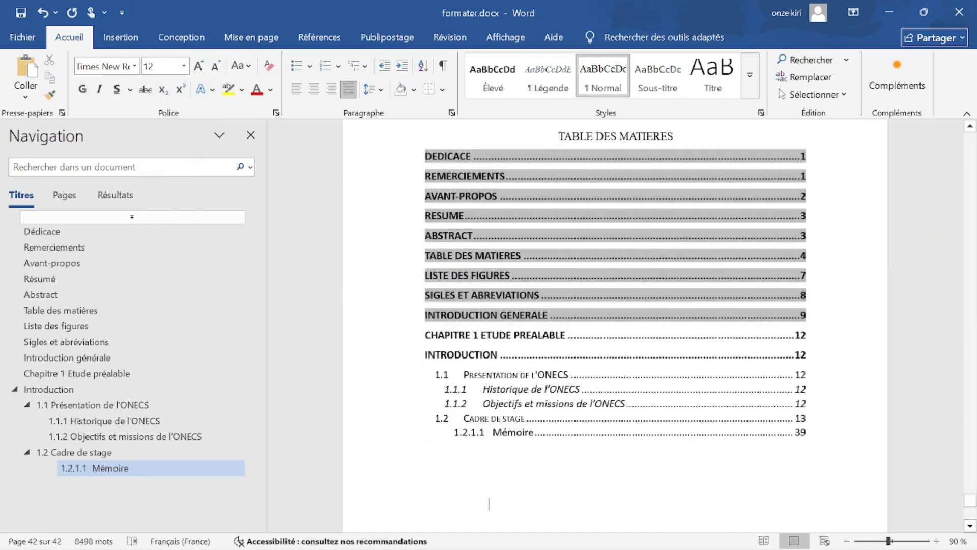
scroll(489, 513, "down", 8)
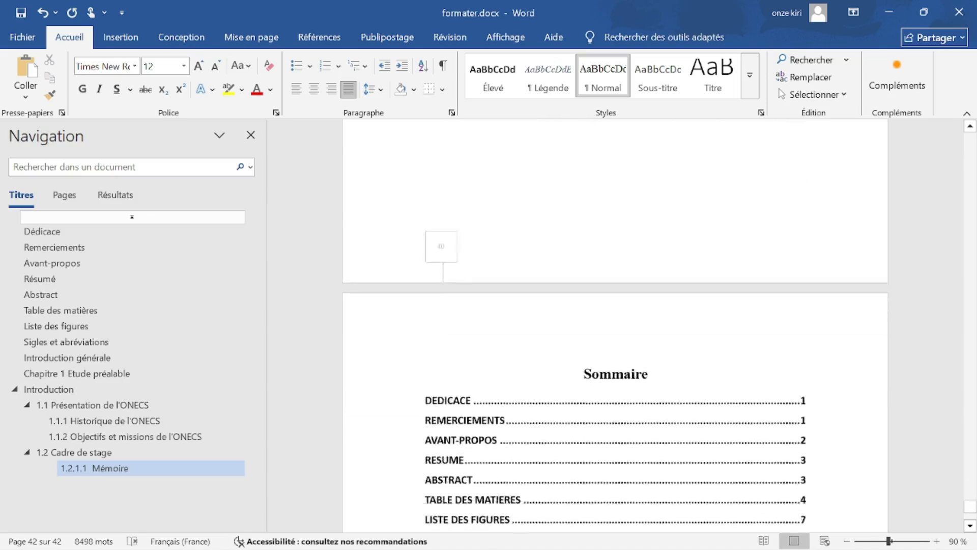
scroll(493, 346, "down", 3)
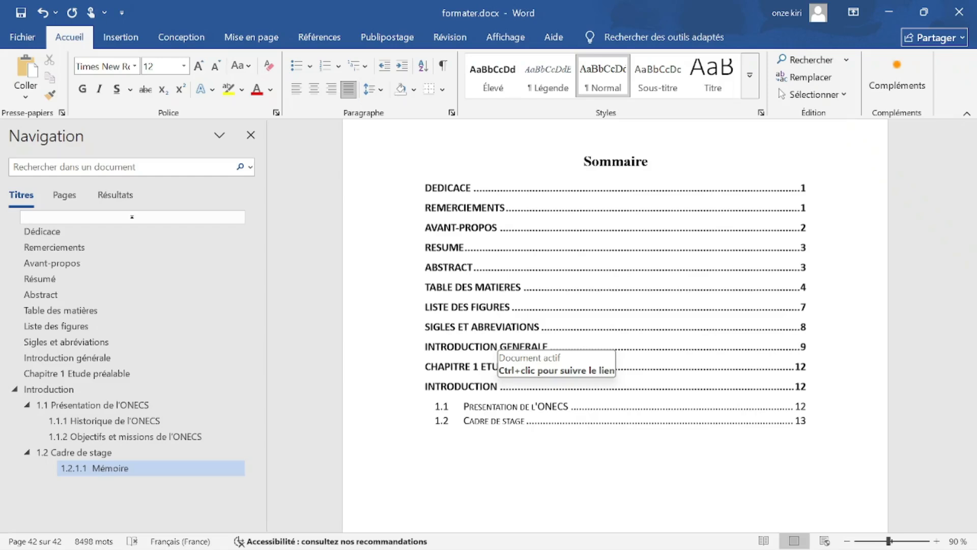
Follow the DEDICACE entry in the Sommaire to jump to the Dédicace page.
scroll(616, 325, "down", 3)
scroll(616, 326, "up", 2)
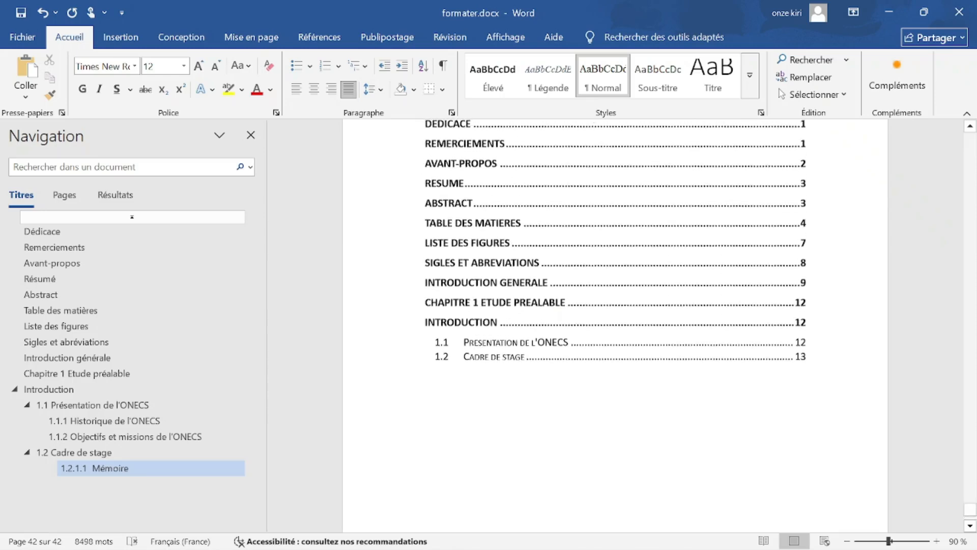
scroll(616, 326, "up", 2)
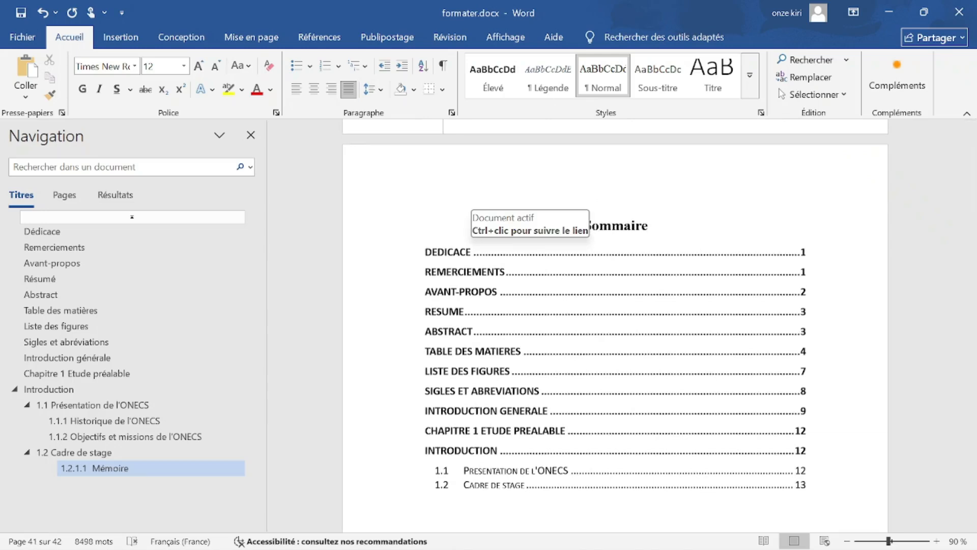
scroll(489, 227, "up", 20)
scroll(744, 413, "down", 16)
scroll(747, 419, "down", 5)
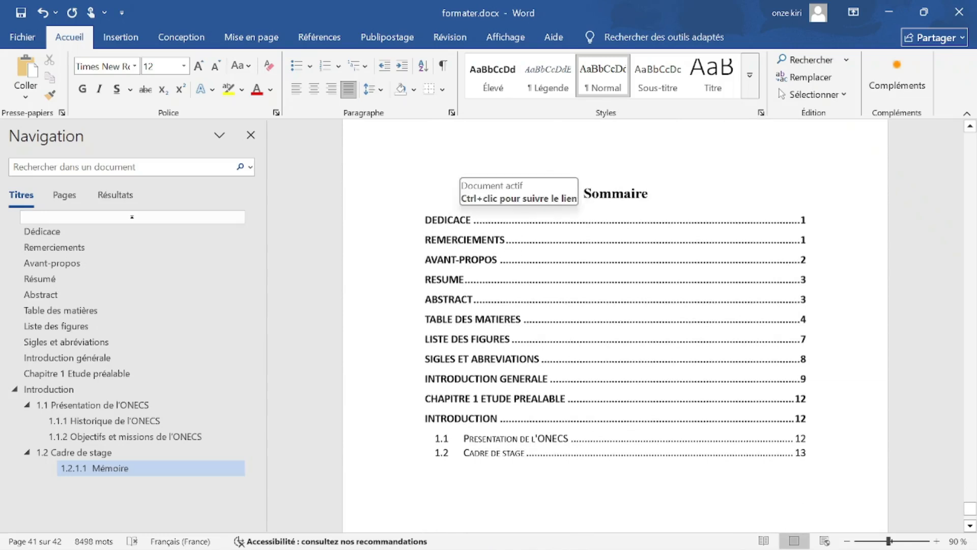
left_click(456, 223, "ctrl")
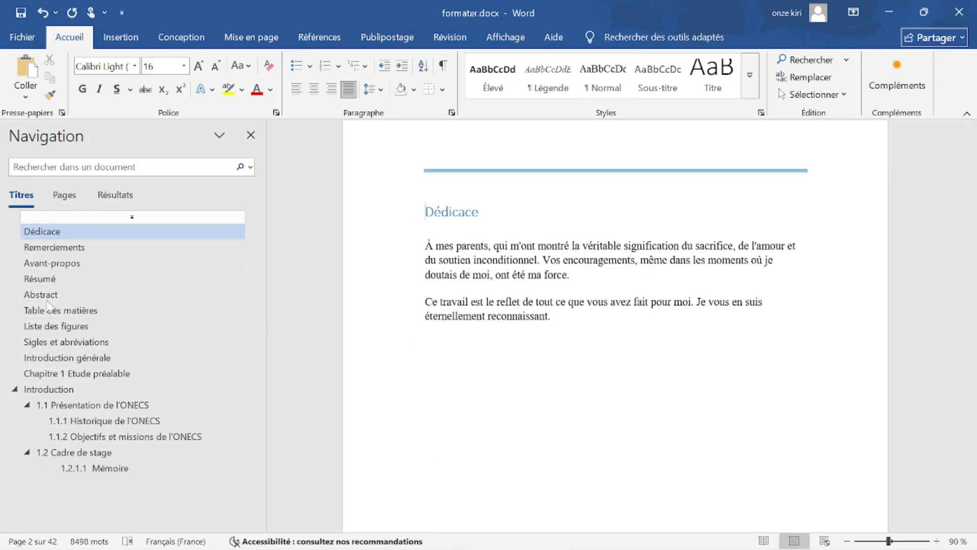
Jump to Introduction générale on page 10, then switch to the PowerPoint presentation.
left_click(69, 357)
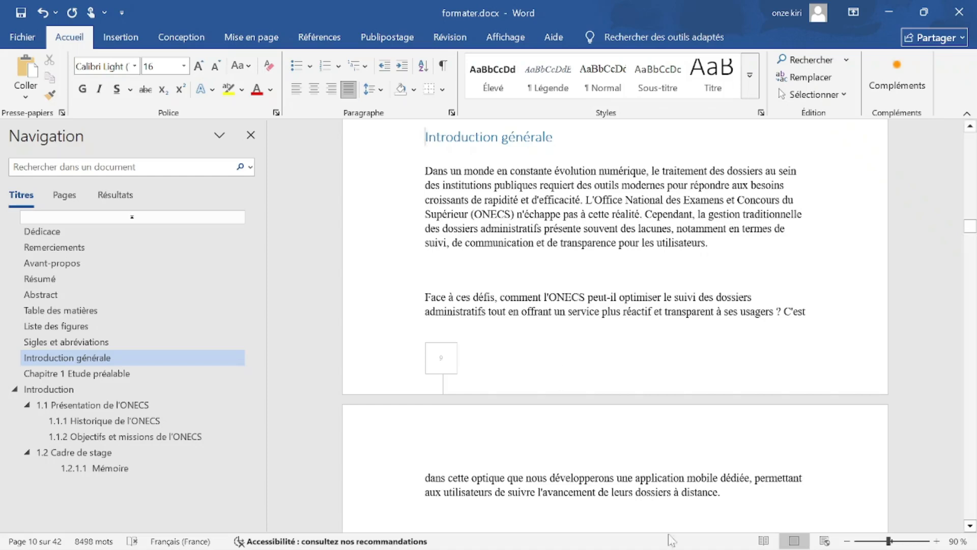
mouse_move(662, 546)
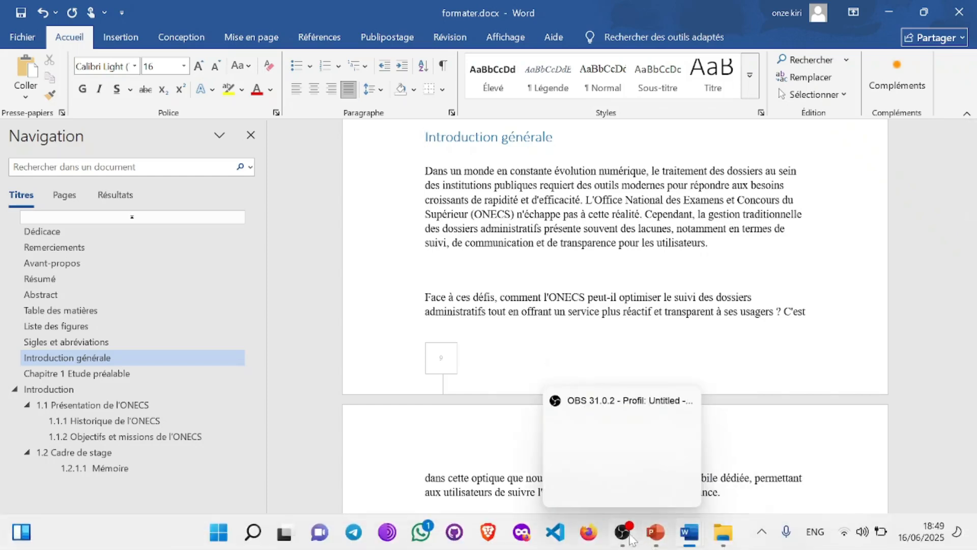
left_click(651, 535)
Copy the green checkmark from the diagrammes item and paste it after 'La table de matières automatique'.
double_click(614, 351)
key("ctrl+c")
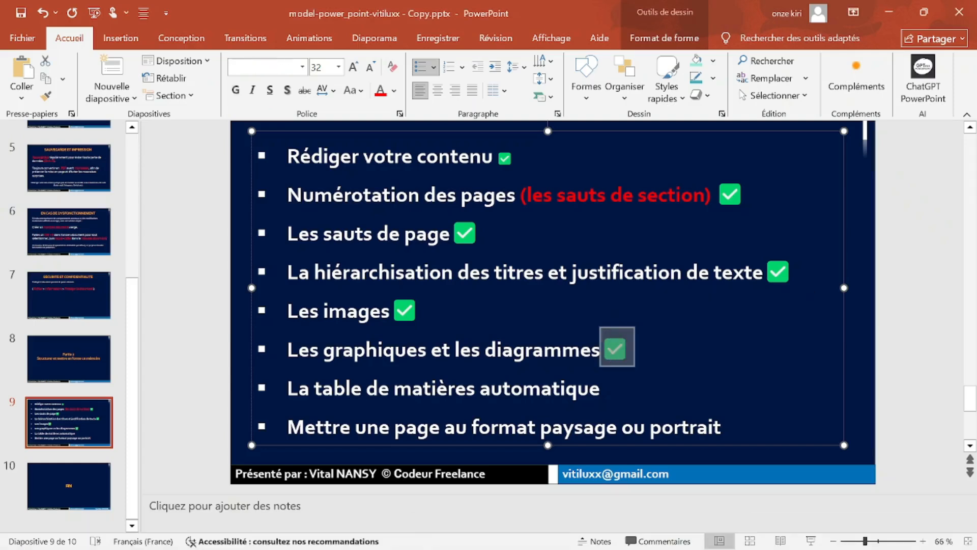
key("Down")
key("ctrl+v")
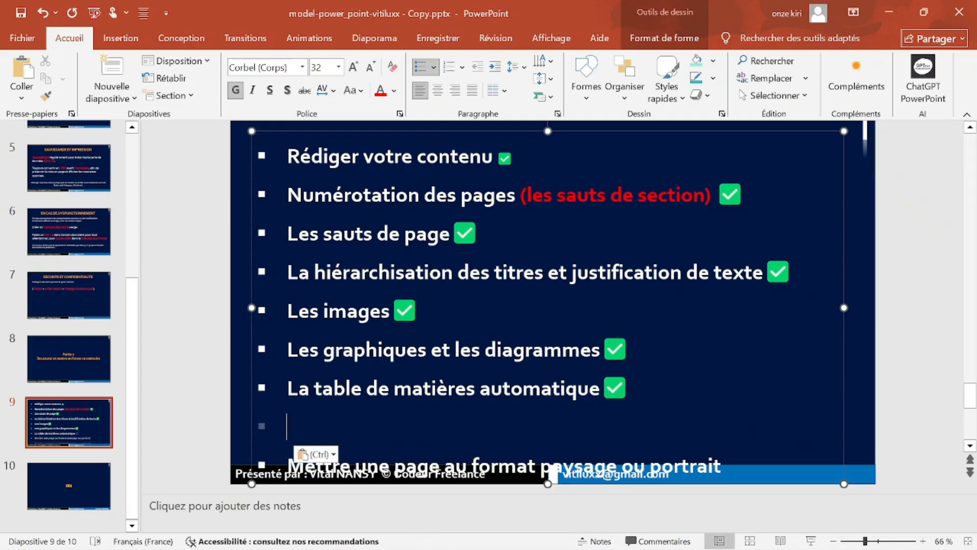
key("BackSpace")
key("BackSpace")
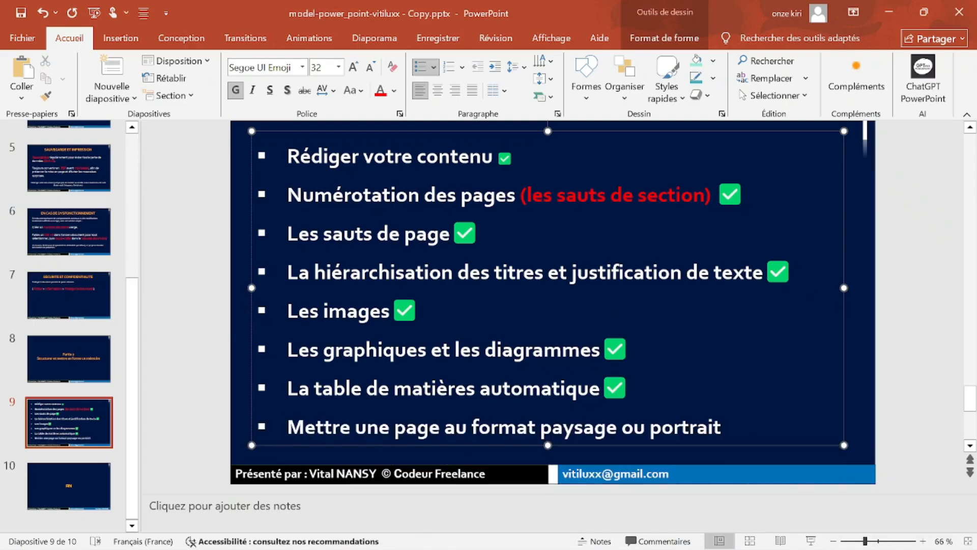
left_click(406, 428)
left_click(708, 427)
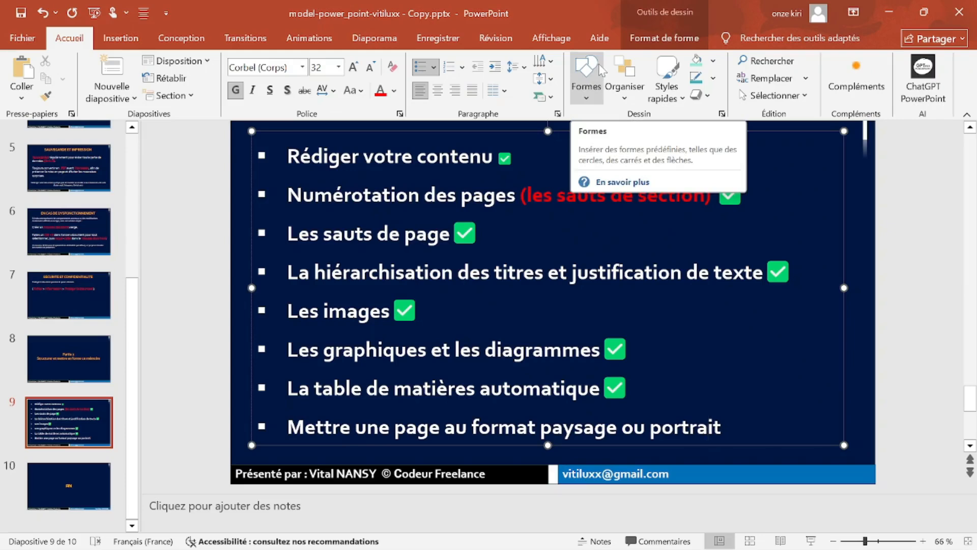
Minimize PowerPoint and scroll through formater.docx at 40% zoom, back to the cover page.
left_click(888, 12)
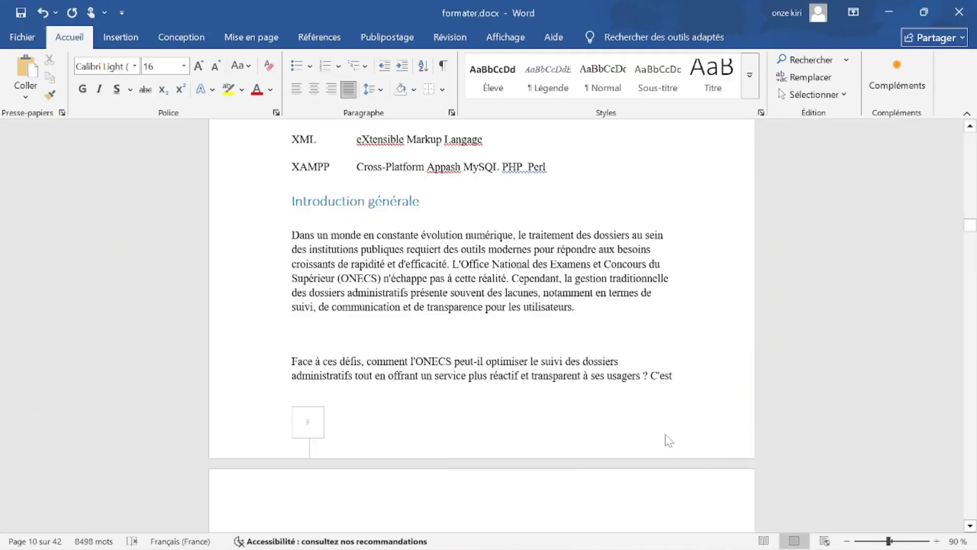
scroll(665, 438, "down", 5)
scroll(481, 325, "down", 5)
scroll(481, 325, "up", 6)
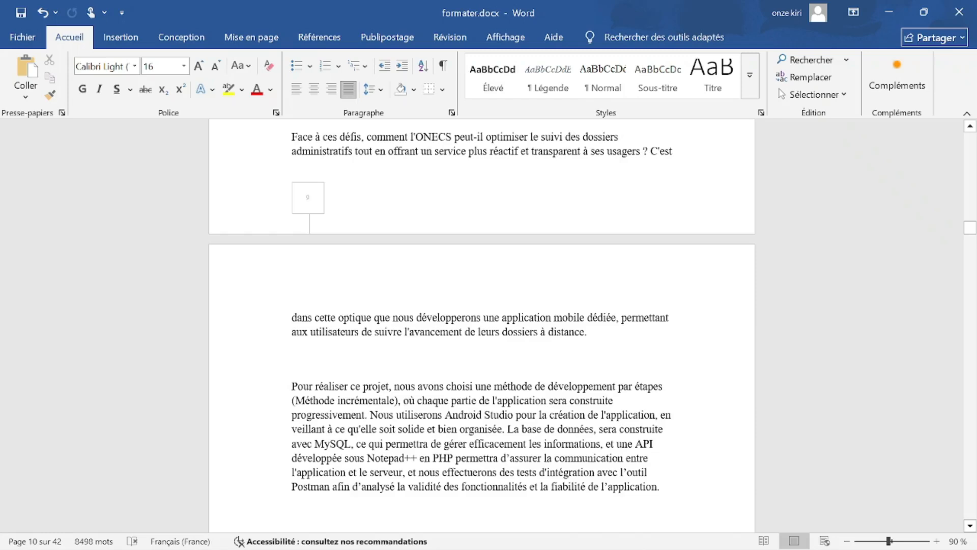
scroll(482, 325, "down", 4)
scroll(482, 326, "down", 4)
scroll(482, 326, "up", 2)
scroll(482, 326, "down", 5)
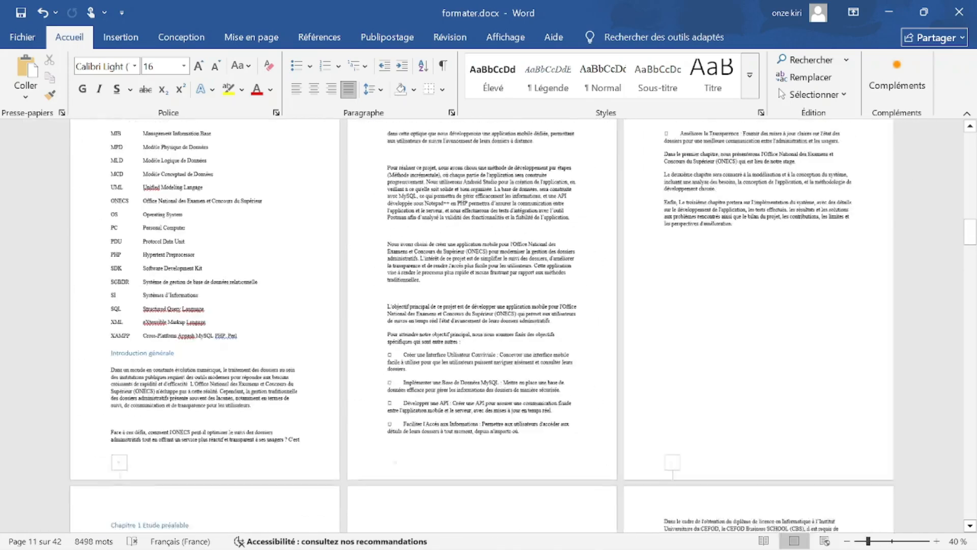
scroll(481, 325, "down", 1)
scroll(482, 326, "up", 9)
scroll(481, 325, "up", 13)
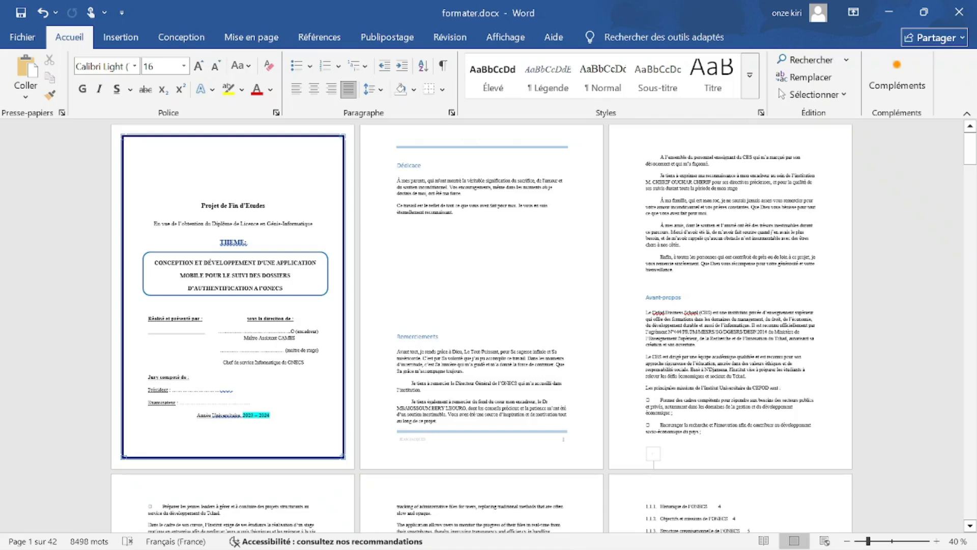
scroll(543, 325, "down", 2)
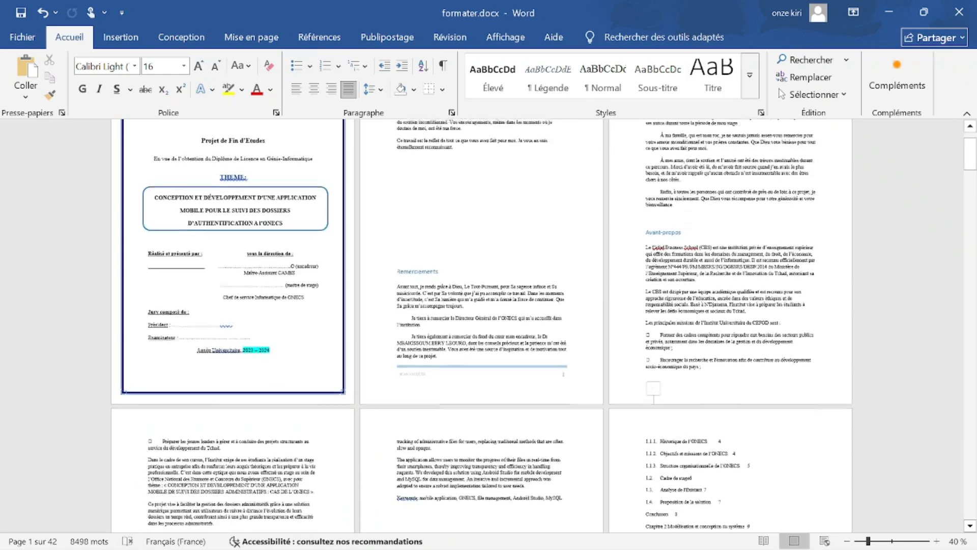
Switch the thesis pages to landscape orientation from the Mise en page tab.
scroll(543, 466, "up", 2)
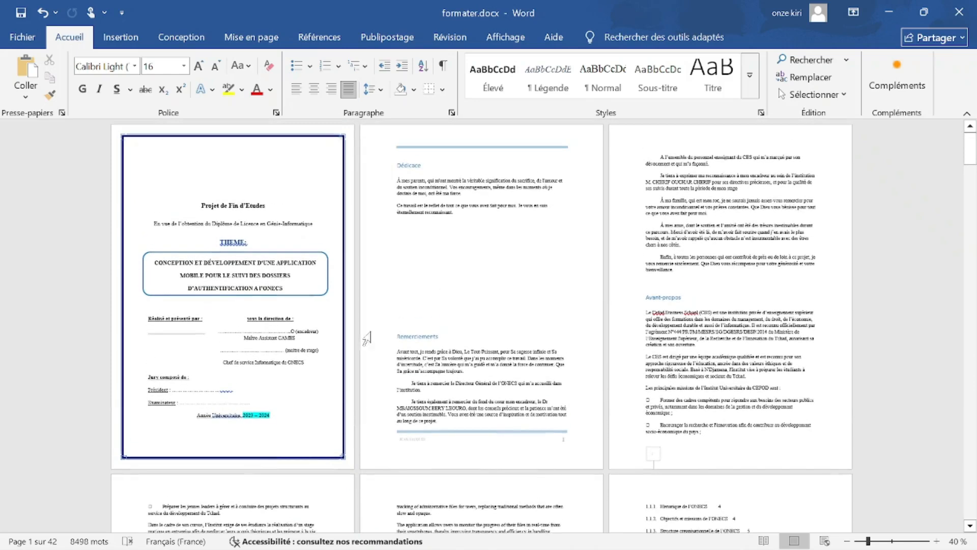
left_click(181, 37)
left_click(273, 41)
left_click(311, 38)
left_click(232, 38)
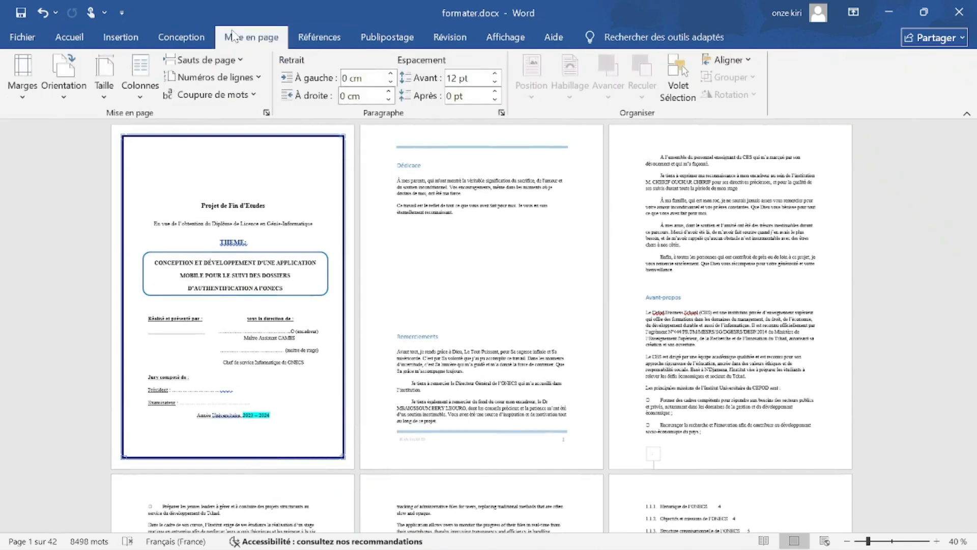
left_click(64, 81)
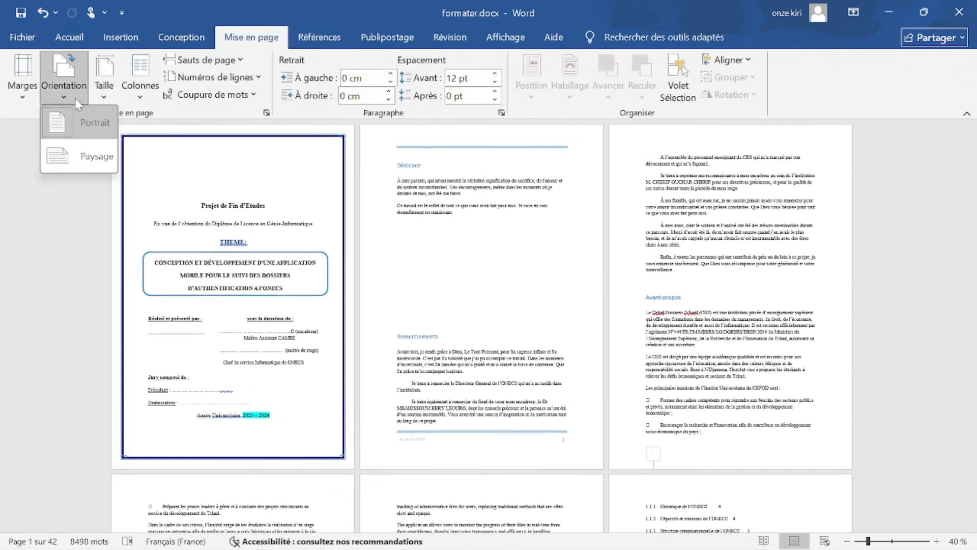
left_click(93, 155)
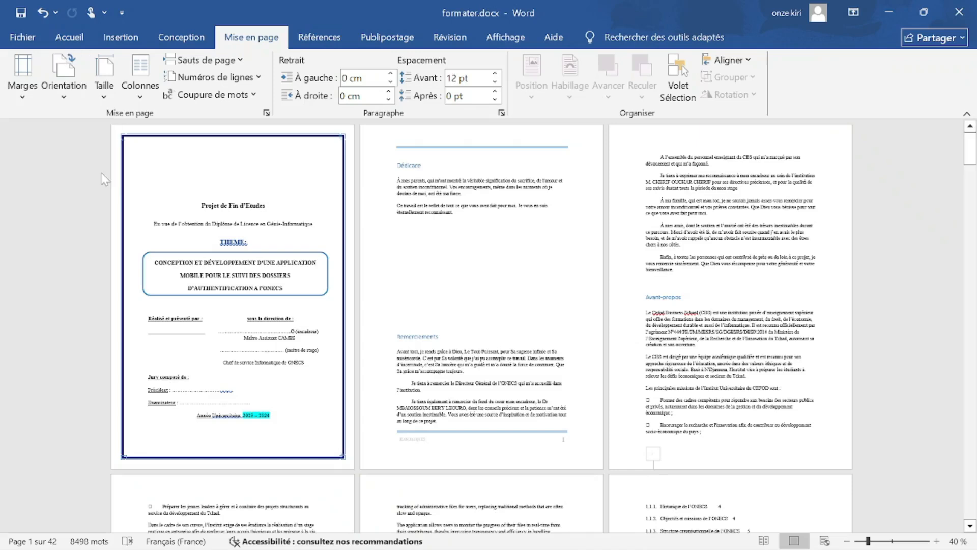
Review the landscape pages, then set the orientation back to Portrait.
scroll(107, 173, "down", 6)
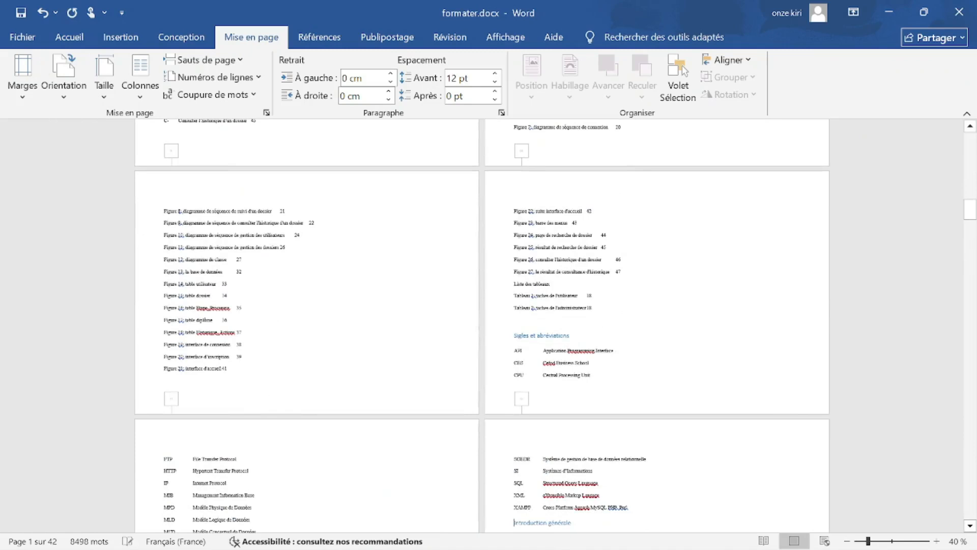
scroll(436, 260, "down", 1)
scroll(475, 279, "up", 2)
scroll(482, 326, "up", 3)
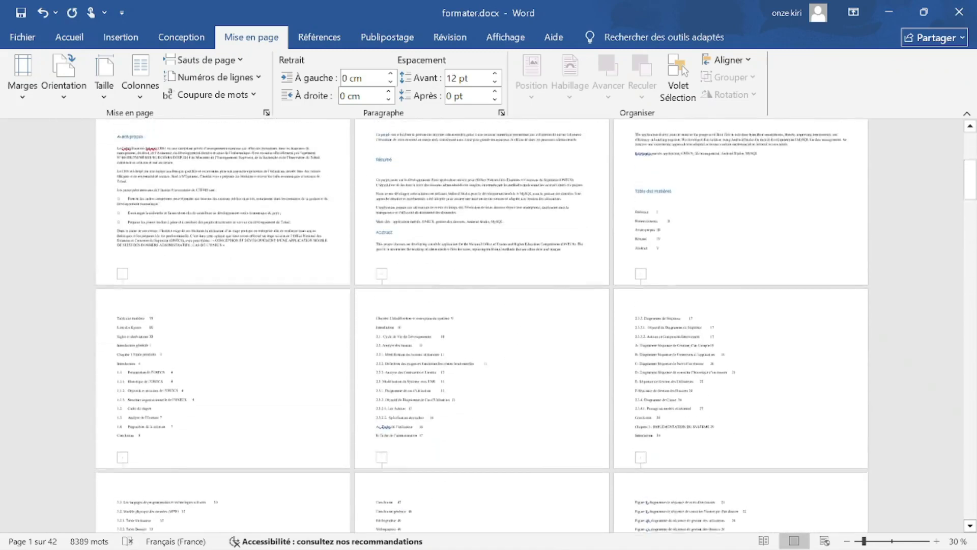
scroll(481, 326, "up", 1)
left_click_drag(973, 161, 973, 130)
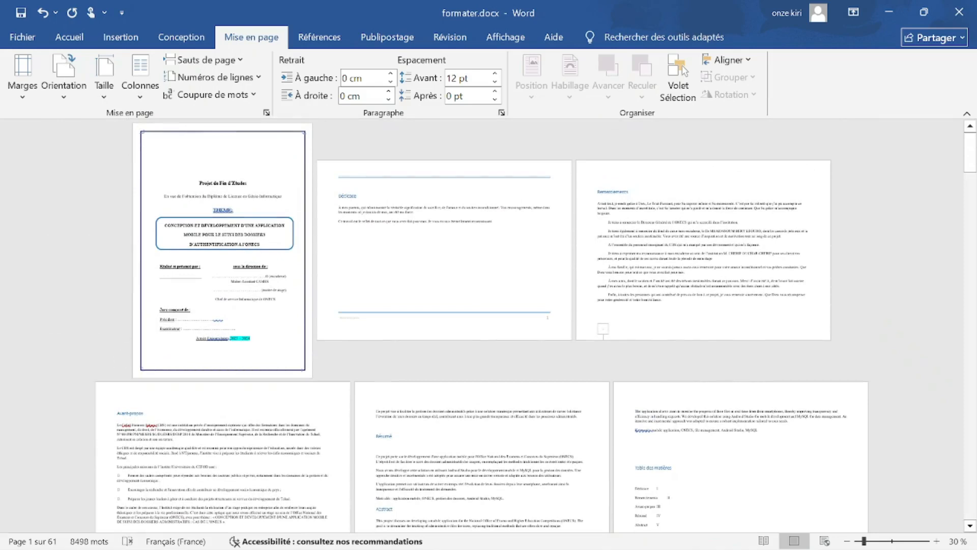
scroll(846, 367, "down", 2)
scroll(846, 367, "up", 2)
left_click(79, 88)
left_click(92, 156)
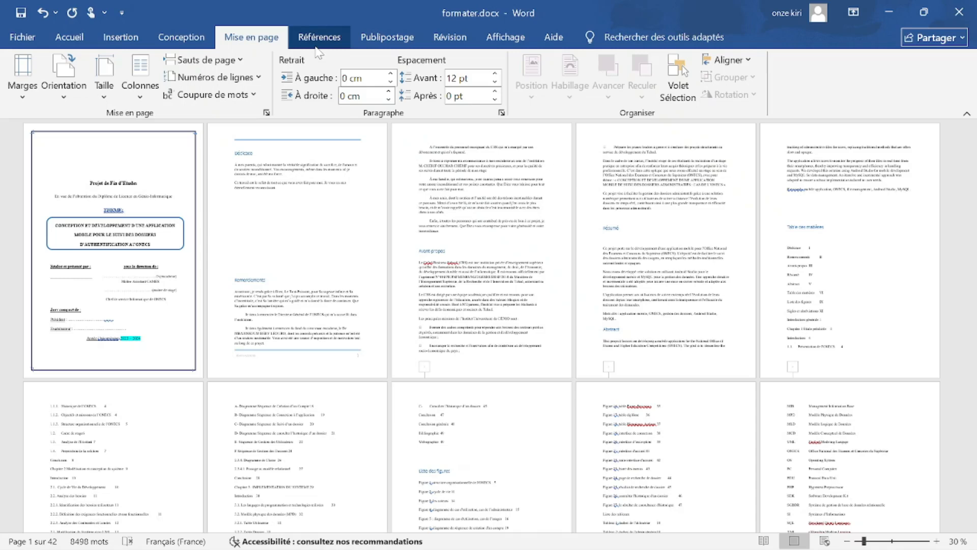
Scroll through the thesis at 60% zoom and undo the last change.
scroll(153, 224, "up", 7)
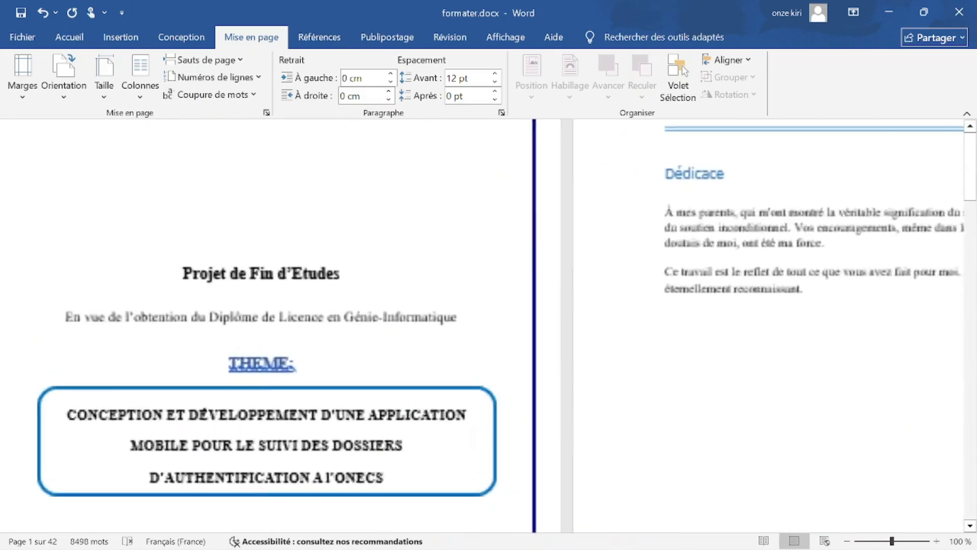
scroll(481, 326, "down", 20)
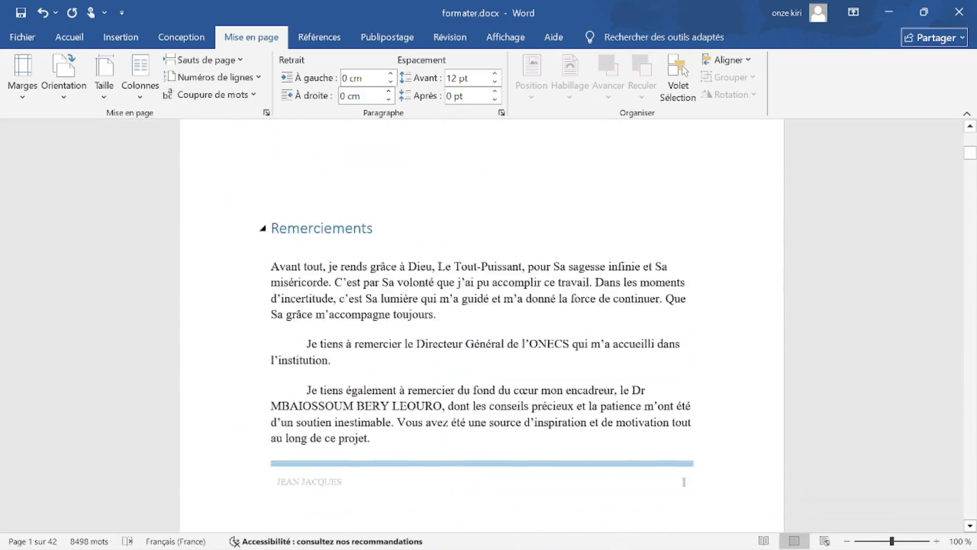
scroll(482, 326, "up", 9)
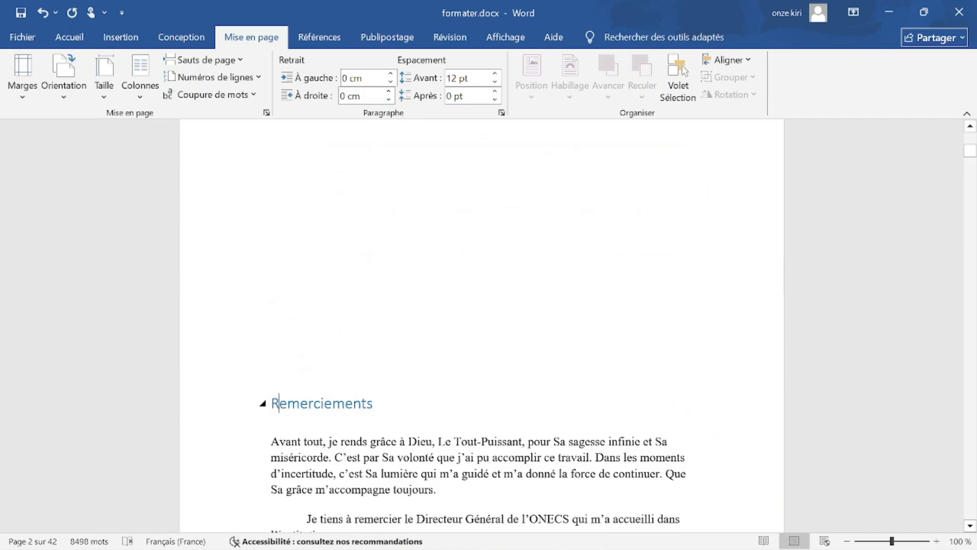
scroll(481, 326, "up", 1)
scroll(481, 325, "up", 2)
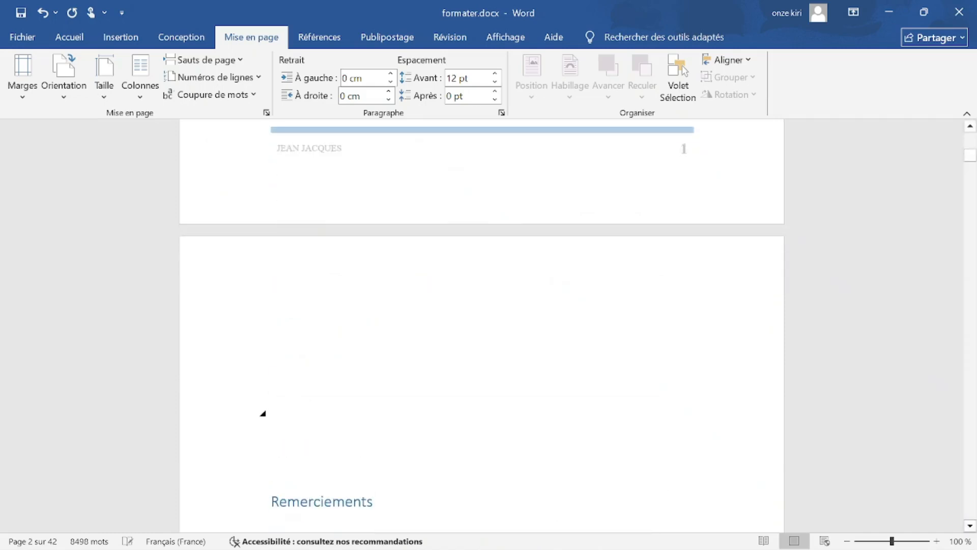
scroll(289, 397, "up", 2, "ctrl")
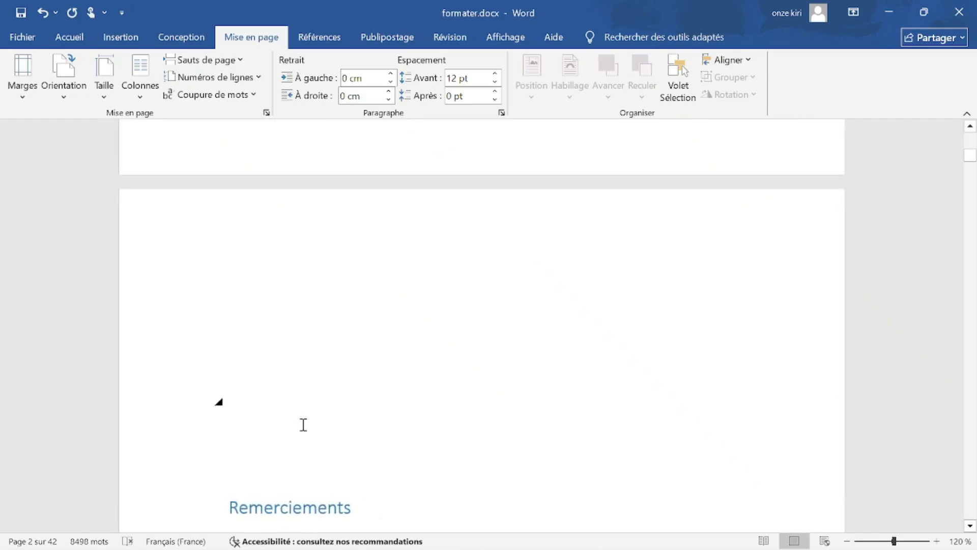
scroll(301, 423, "down", 6)
scroll(303, 424, "down", 1)
scroll(331, 433, "down", 1, "ctrl")
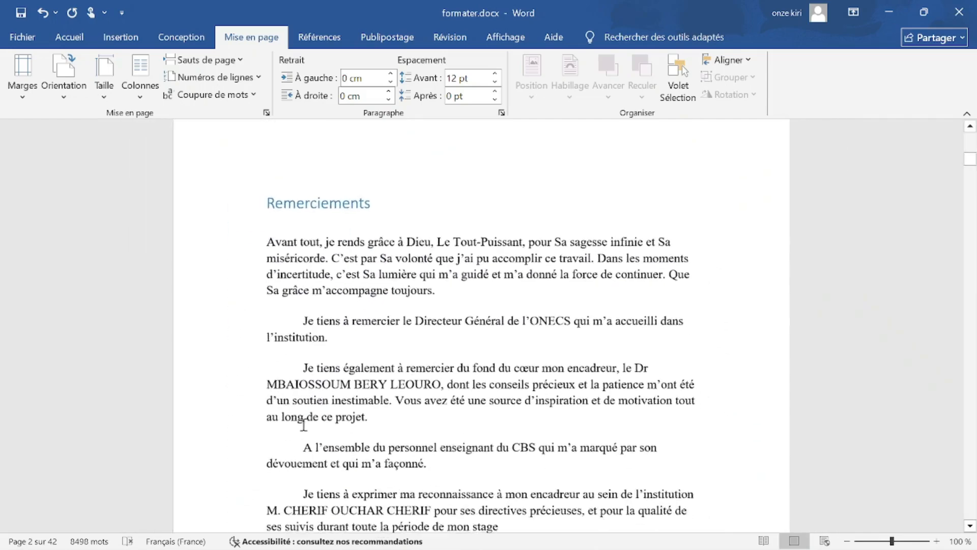
scroll(372, 440, "down", 1, "ctrl")
key("ctrl+z")
key("ctrl+z")
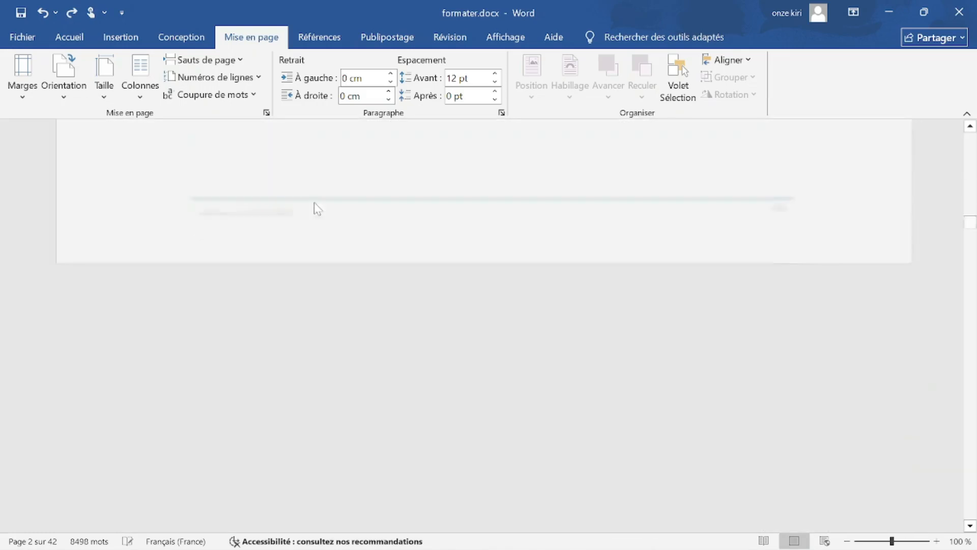
Scroll to the table of contents and list of figures, then reapply Portrait orientation.
scroll(481, 326, "down", 4, "ctrl")
scroll(480, 325, "up", 8)
scroll(481, 326, "up", 12)
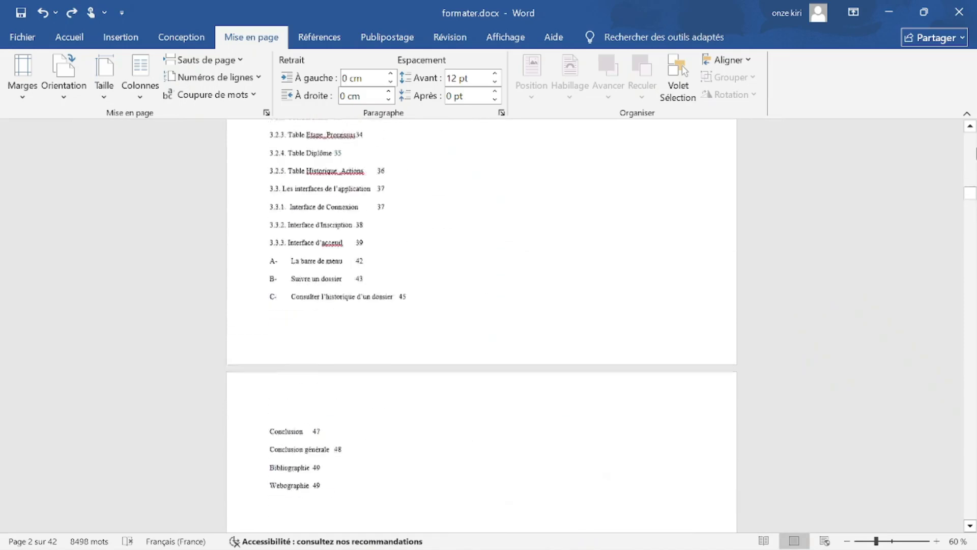
left_click_drag(970, 169, 973, 138)
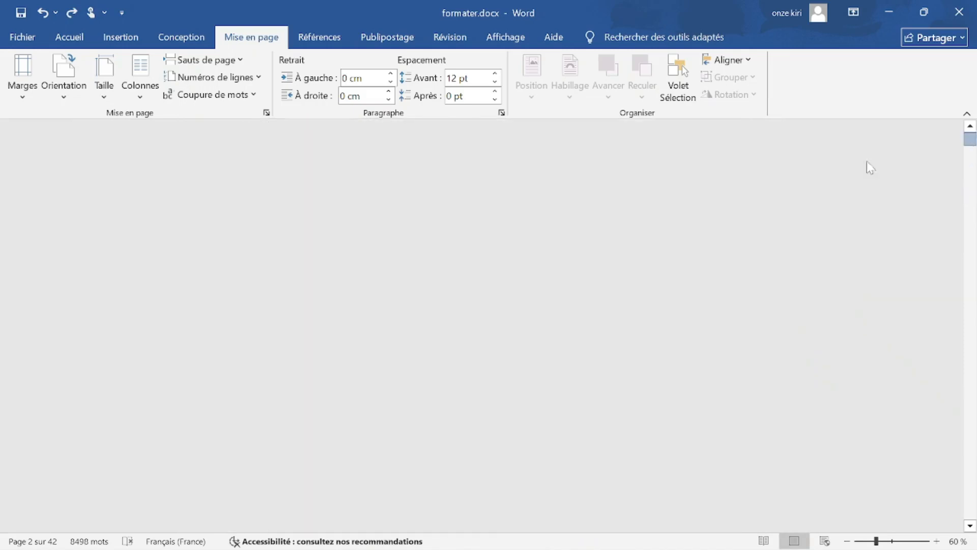
scroll(481, 326, "down", 1)
scroll(440, 318, "down", 4)
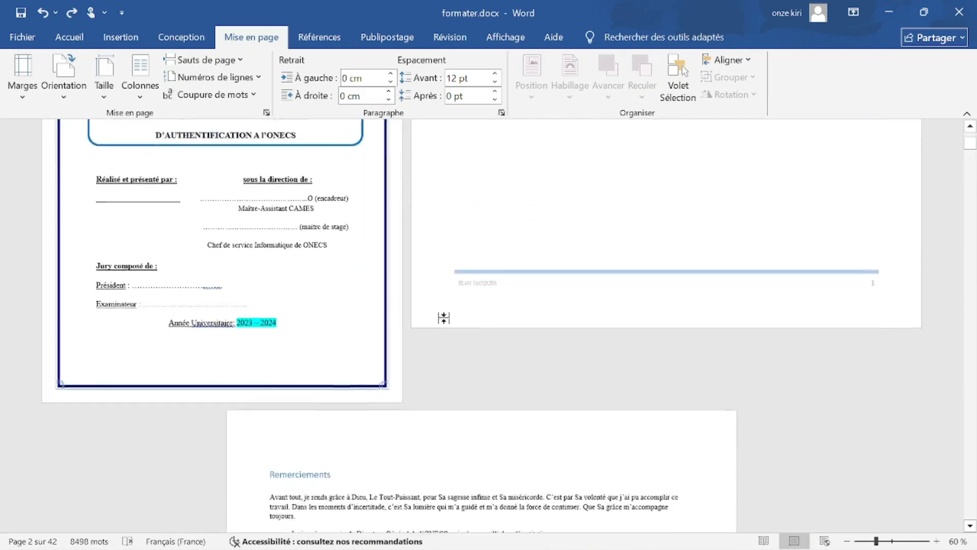
scroll(440, 322, "down", 5)
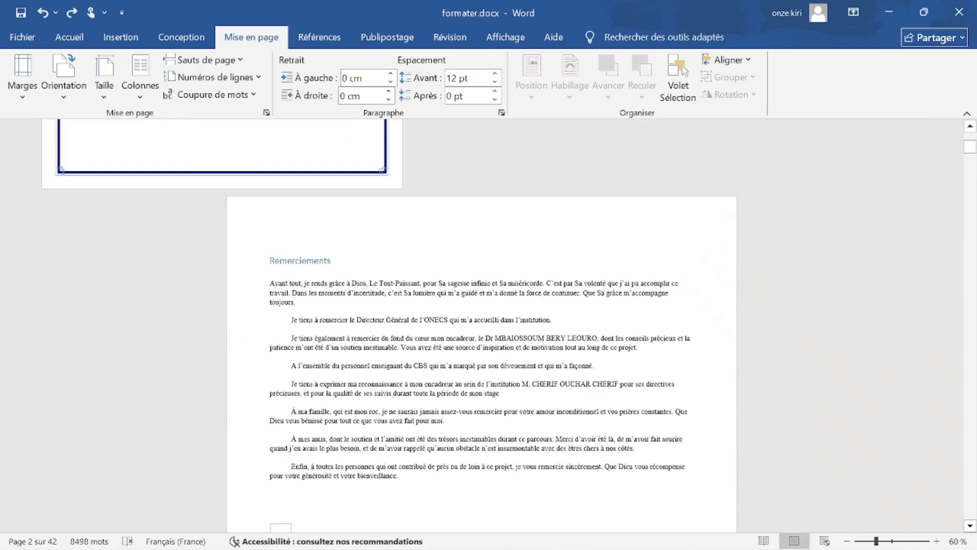
scroll(441, 322, "down", 1)
left_click(77, 86)
left_click(89, 123)
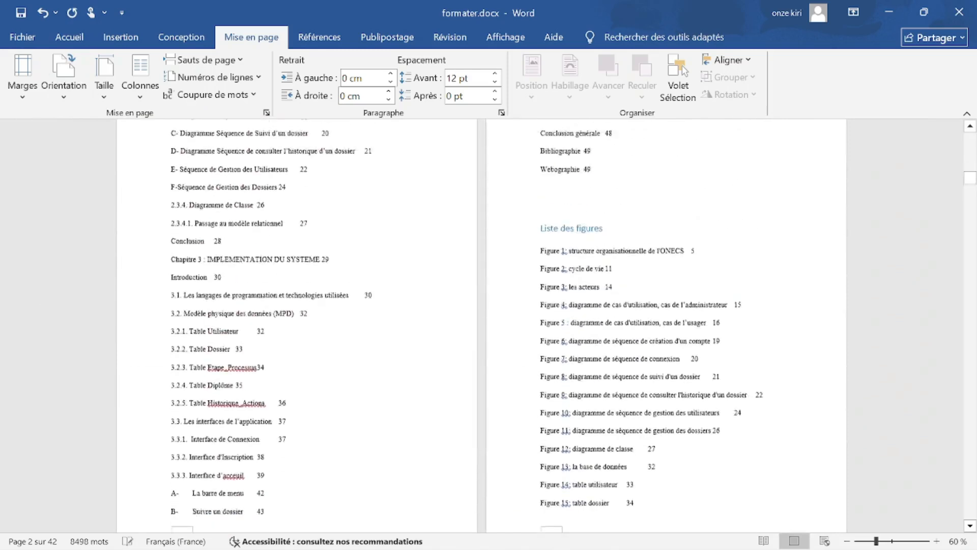
Collapse the ribbon, try the search box, then pin the Accueil ribbon open.
left_click(967, 114)
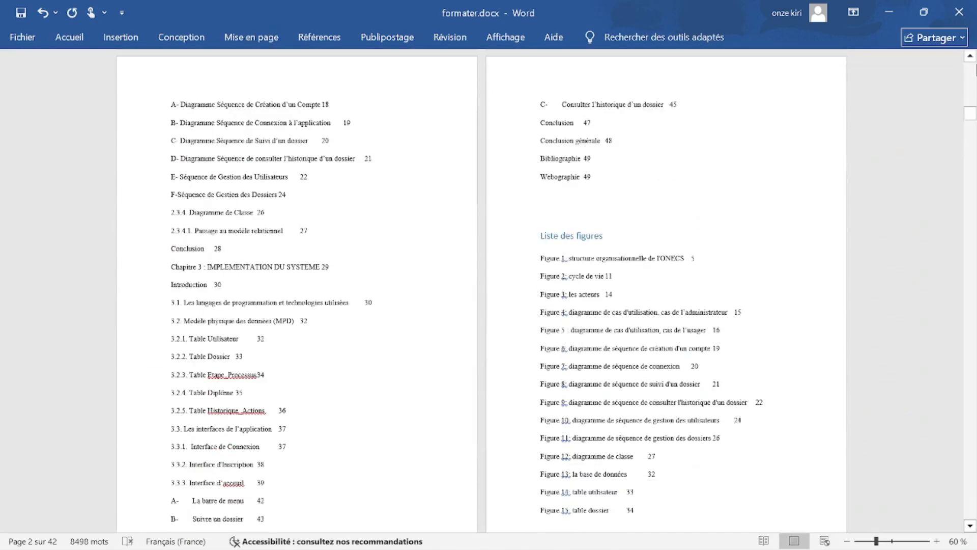
left_click(685, 37)
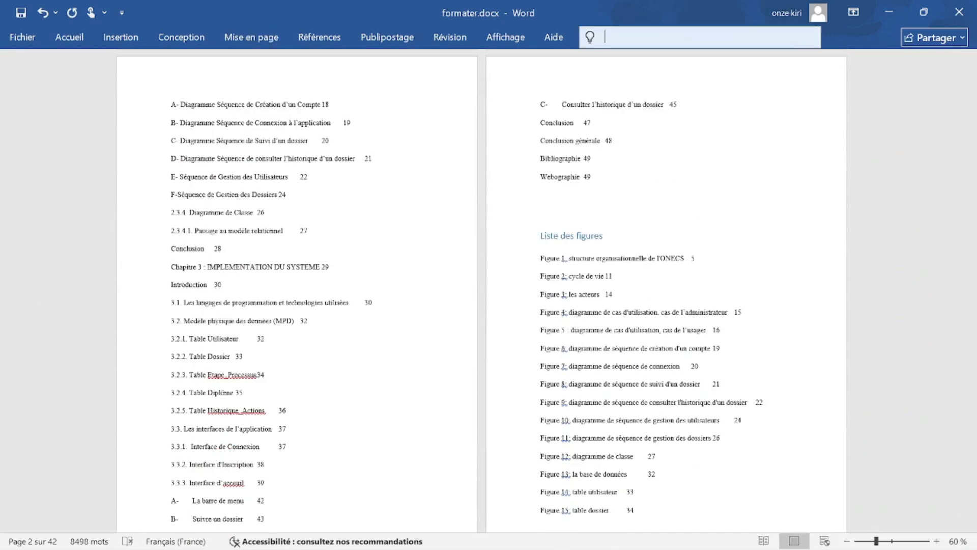
left_click(120, 42)
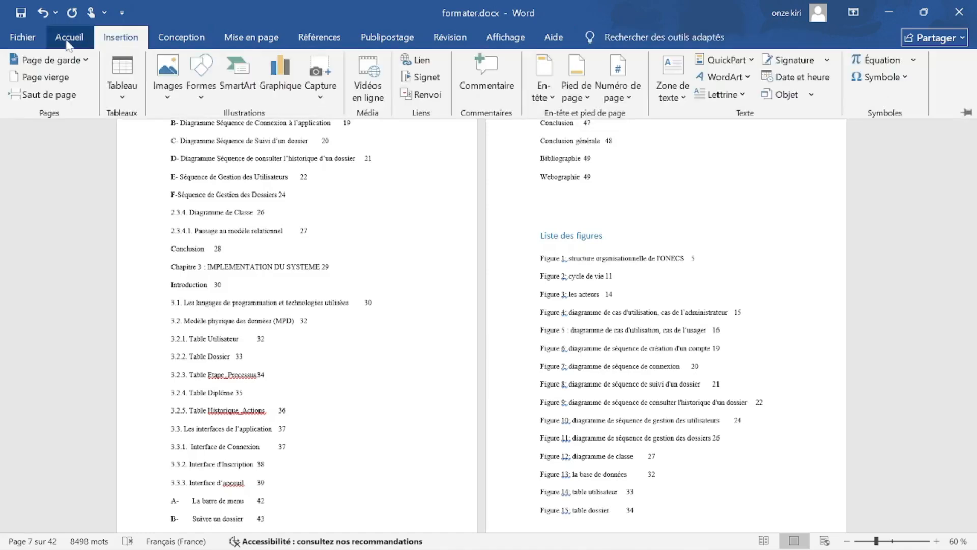
left_click(69, 43)
double_click(68, 44)
left_click_drag(970, 195, 970, 138)
scroll(481, 326, "down", 2)
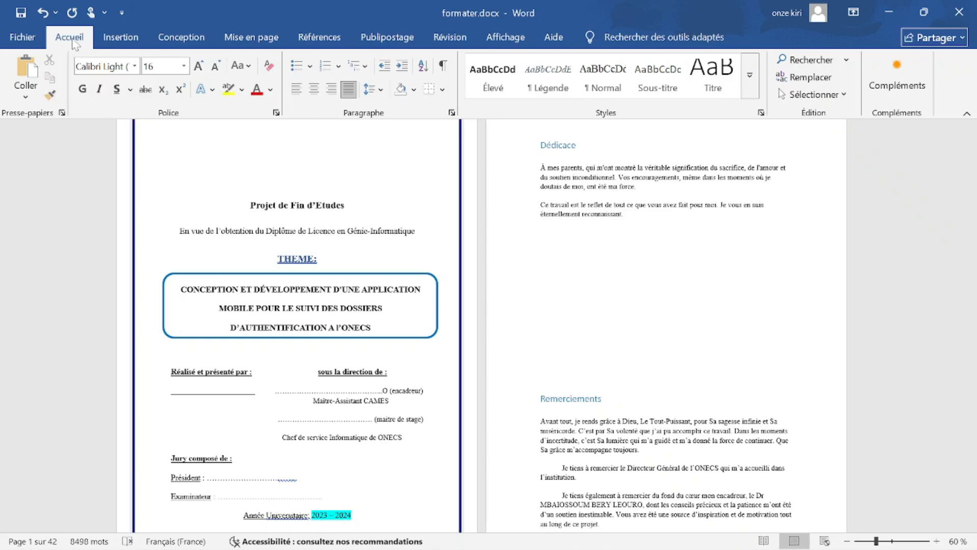
Collapse the ribbon to tabs only, then double-click Accueil to pin it again.
double_click(73, 37)
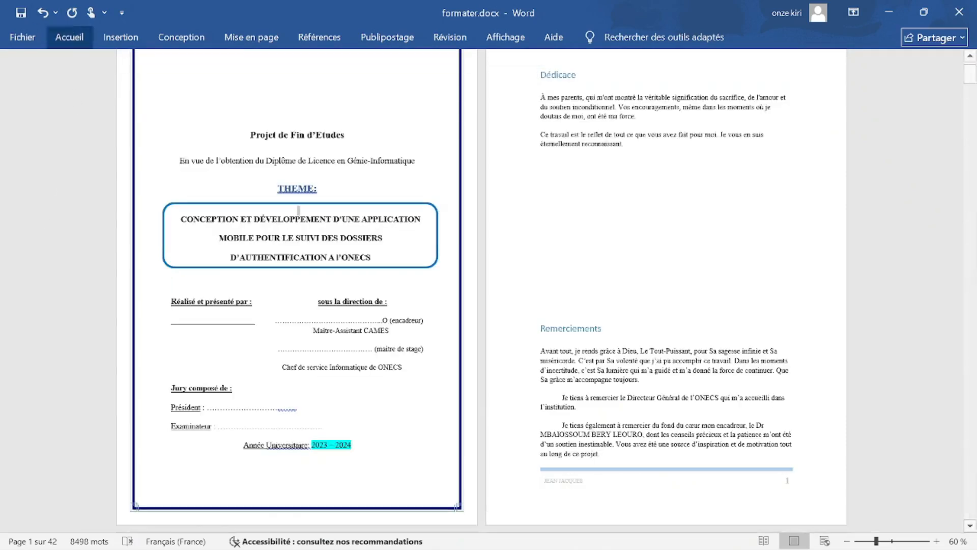
left_click(70, 36)
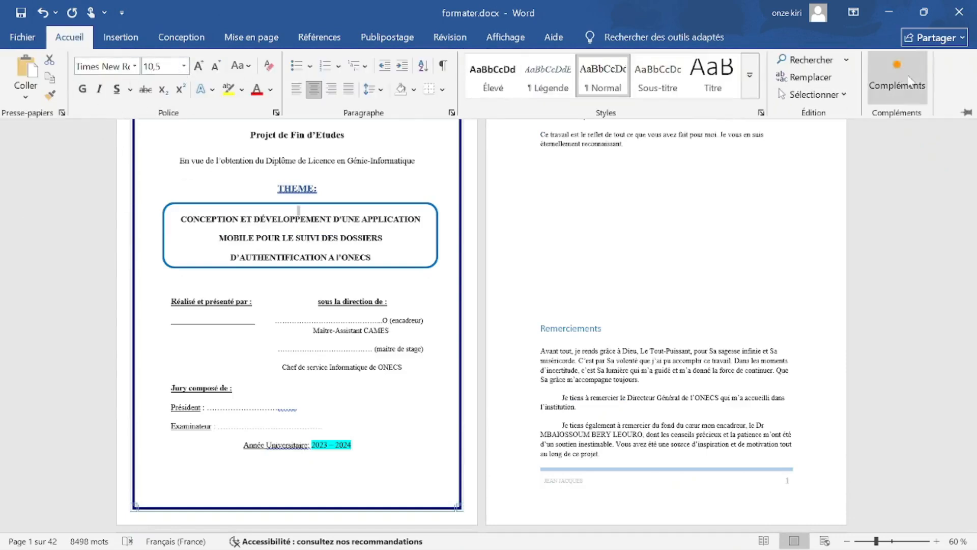
left_click(836, 146)
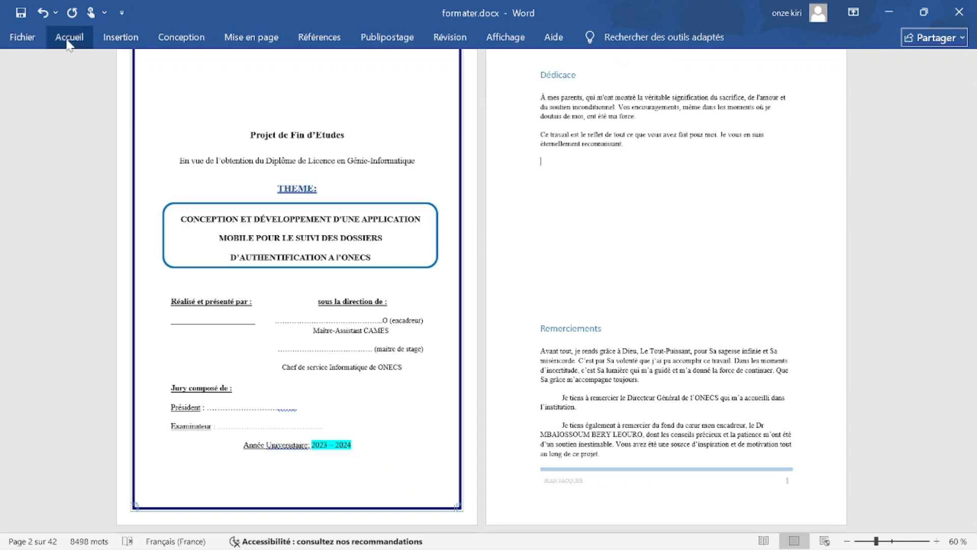
left_click(69, 41)
double_click(69, 43)
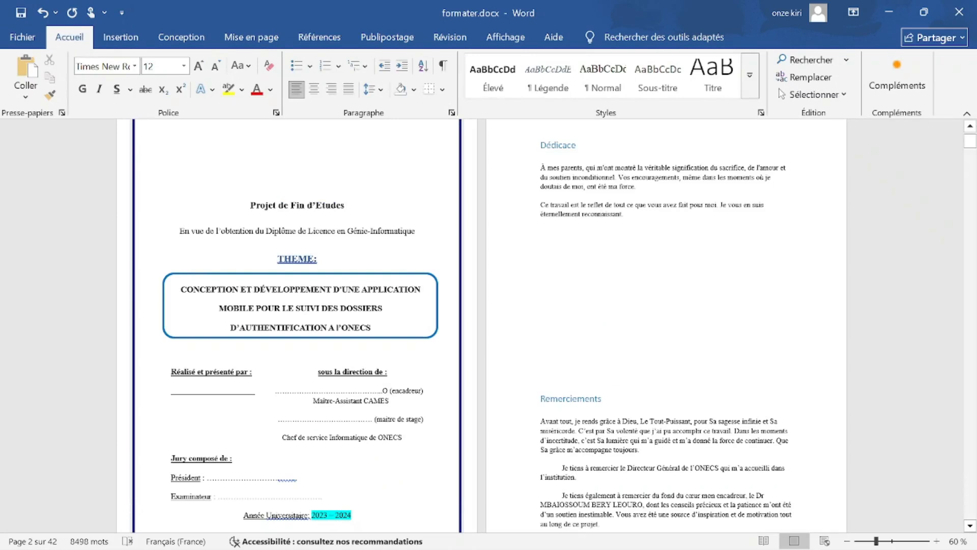
Scroll back to the cover page and place the cursor before the Remerciements heading.
scroll(481, 326, "up", 2)
scroll(481, 325, "down", 1)
scroll(481, 326, "up", 1)
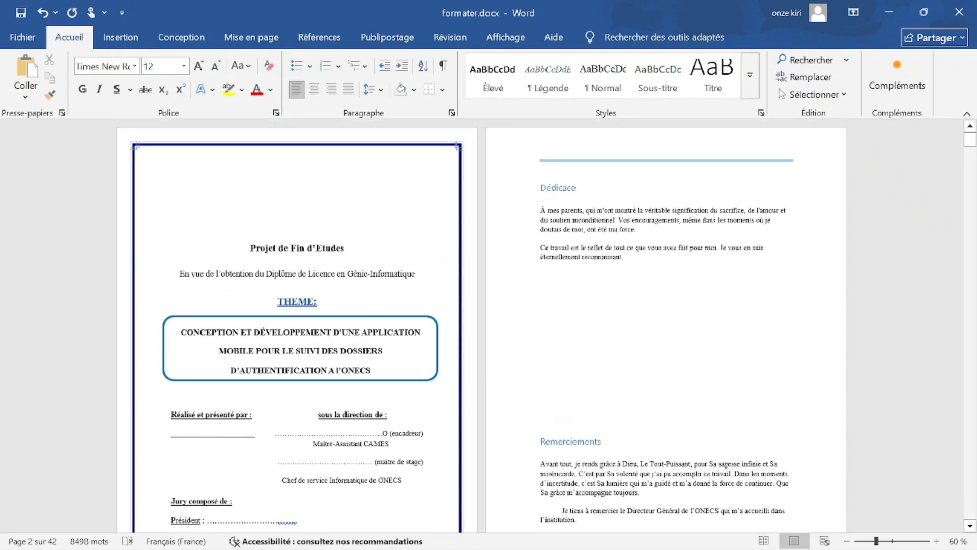
scroll(489, 325, "down", 10)
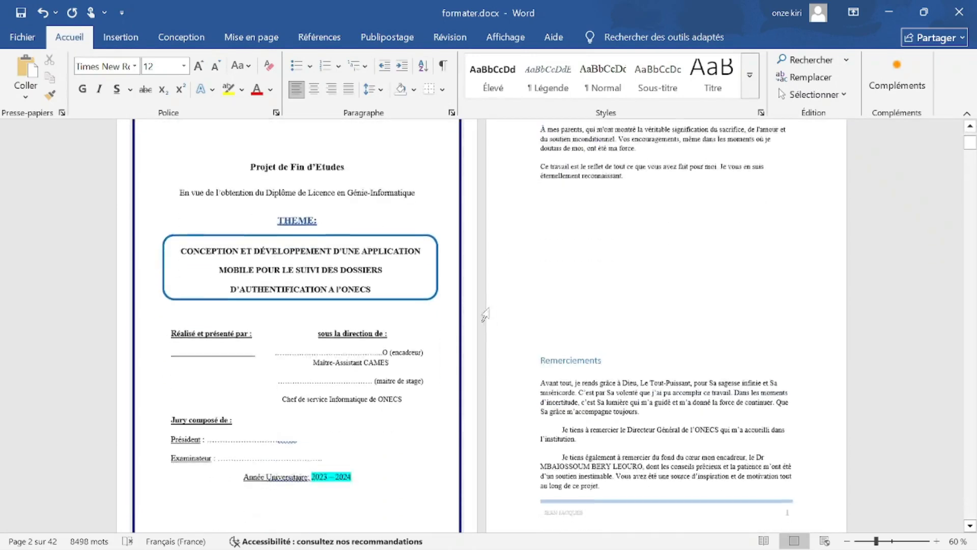
scroll(488, 326, "up", 1)
left_click(541, 227)
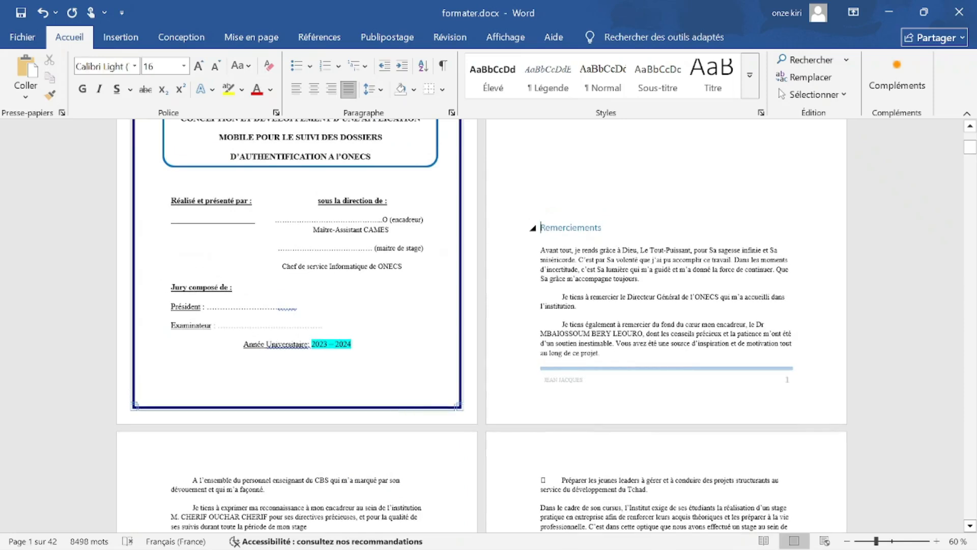
Insert a page break before the Remerciements heading and check the resulting pages.
key("ctrl+Return")
scroll(562, 261, "down", 2)
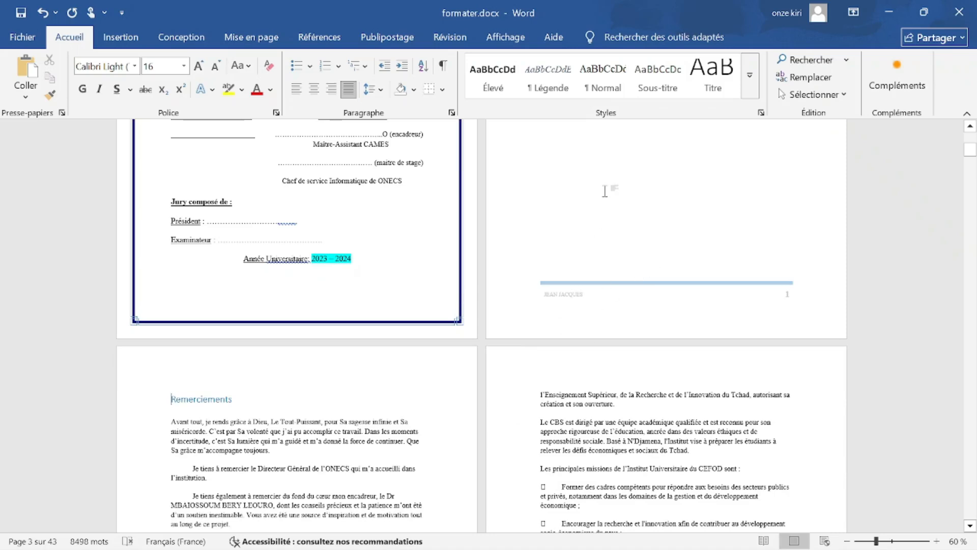
left_click(628, 142)
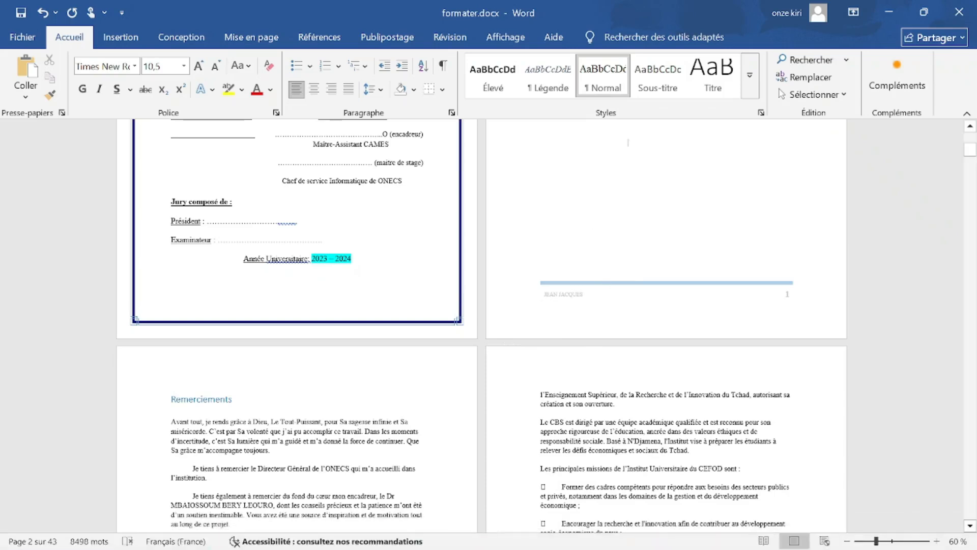
scroll(589, 220, "up", 2)
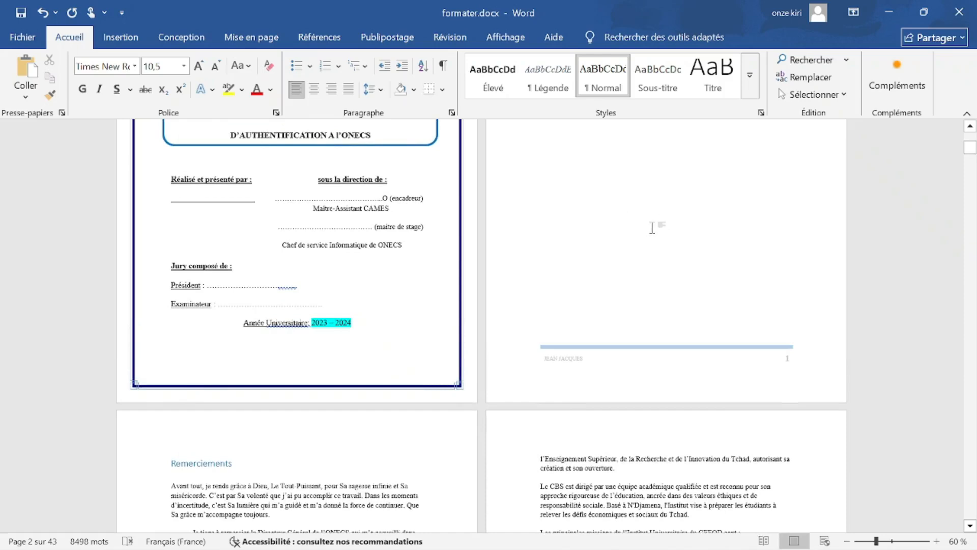
scroll(652, 228, "down", 6)
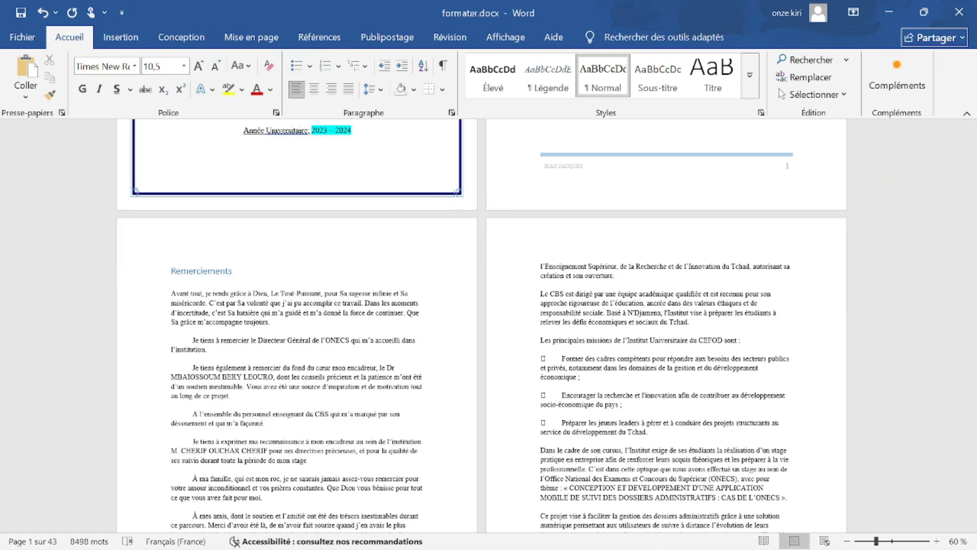
scroll(519, 381, "up", 6)
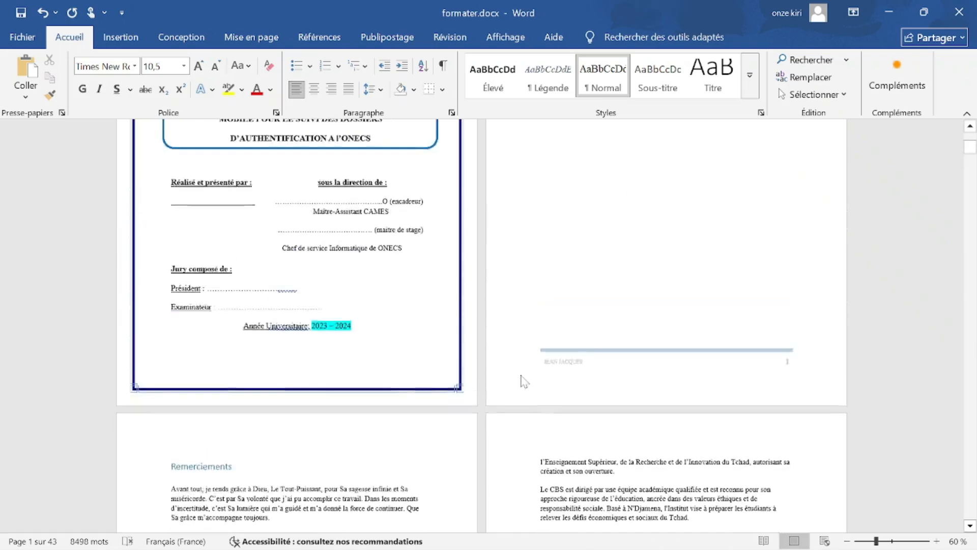
scroll(519, 326, "down", 3)
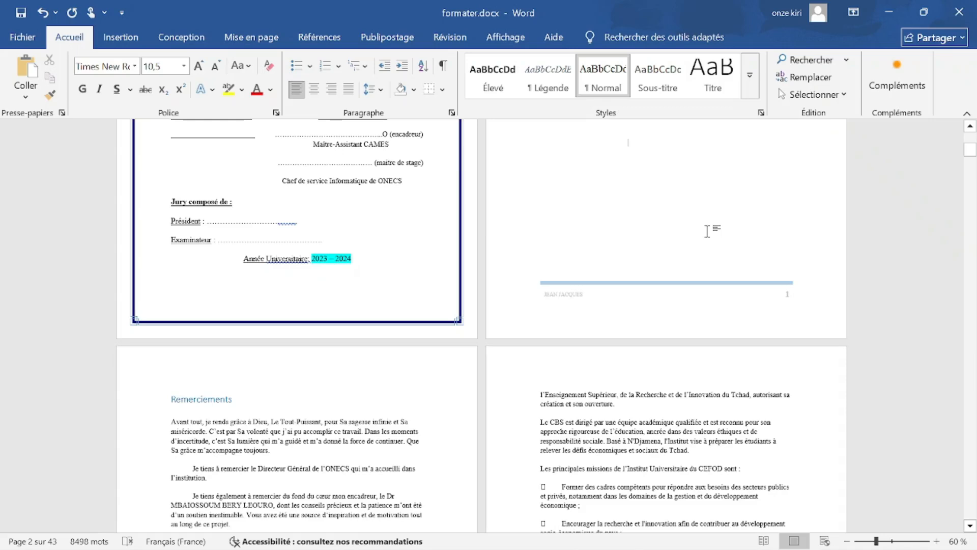
Delete that page break so Remerciements sits as plain text under the Dédicace.
left_click(172, 399)
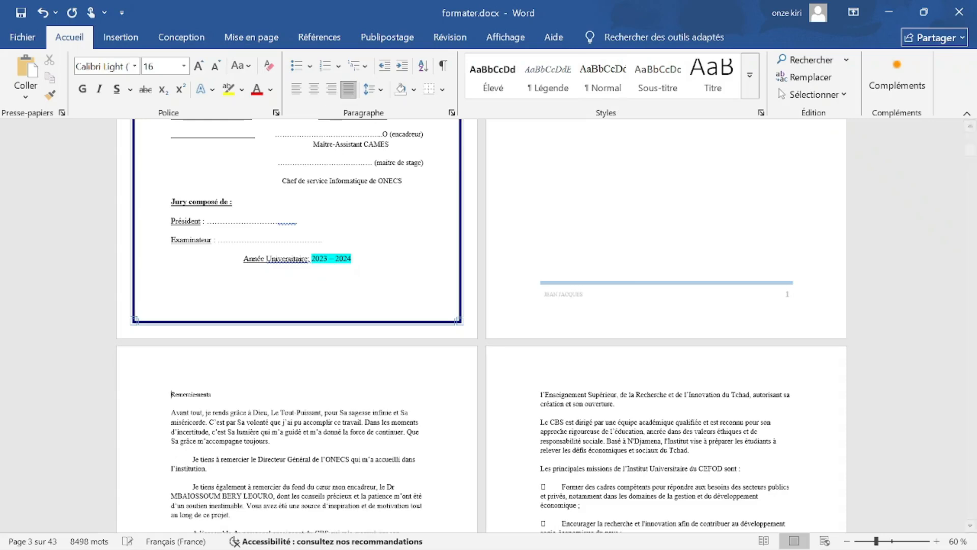
key("BackSpace")
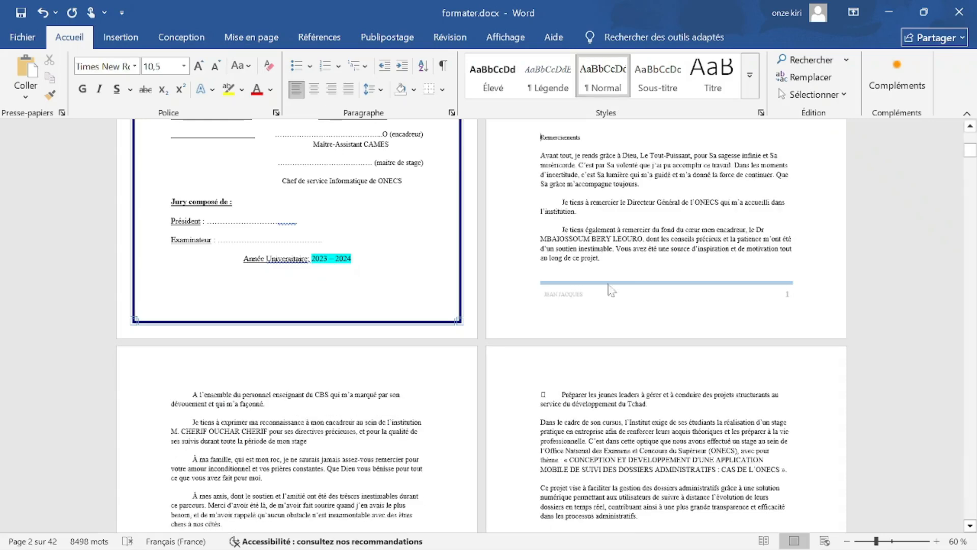
scroll(546, 326, "up", 3)
scroll(546, 325, "up", 2)
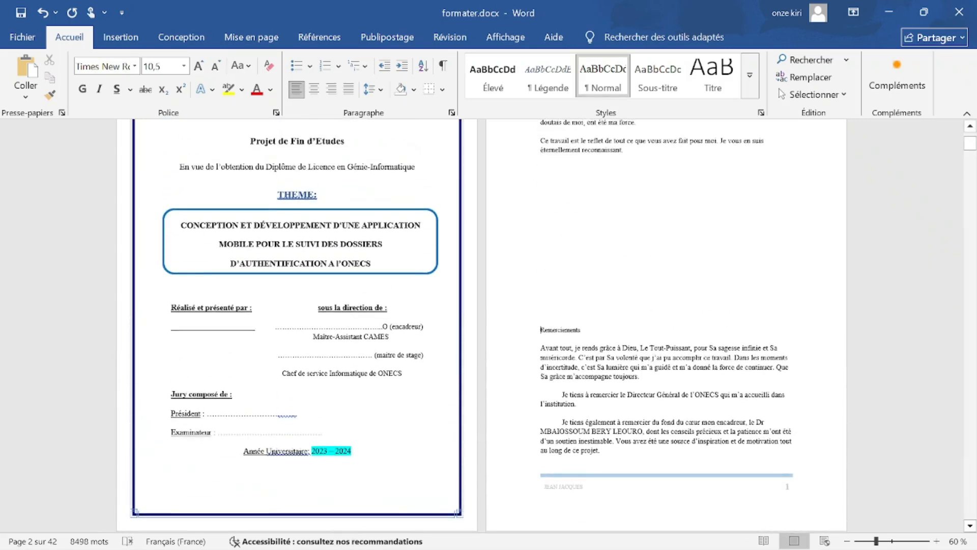
scroll(546, 325, "down", 3)
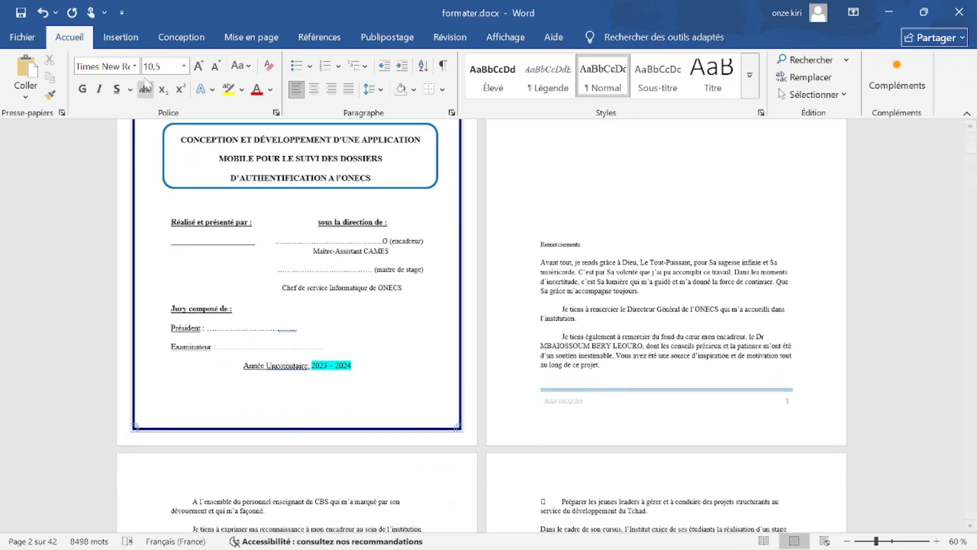
left_click(129, 41)
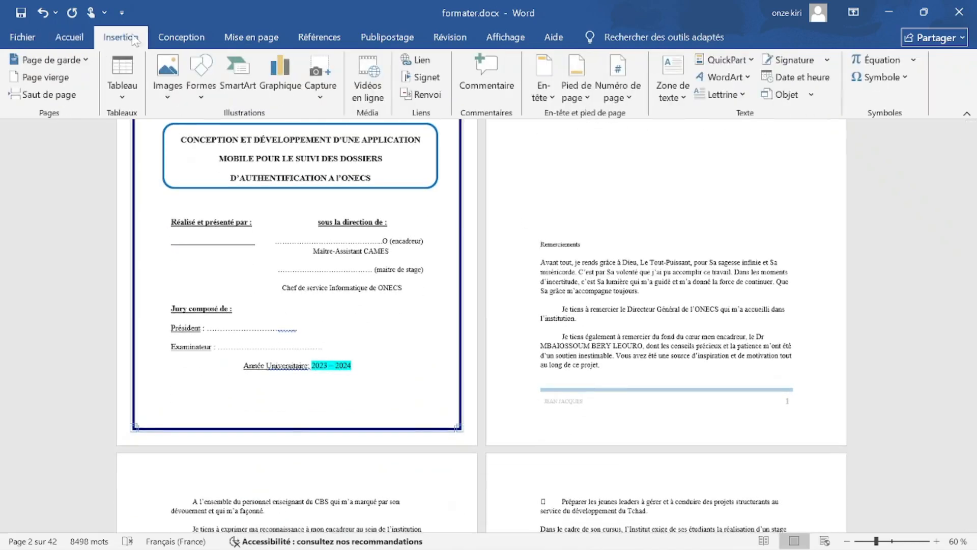
left_click(271, 41)
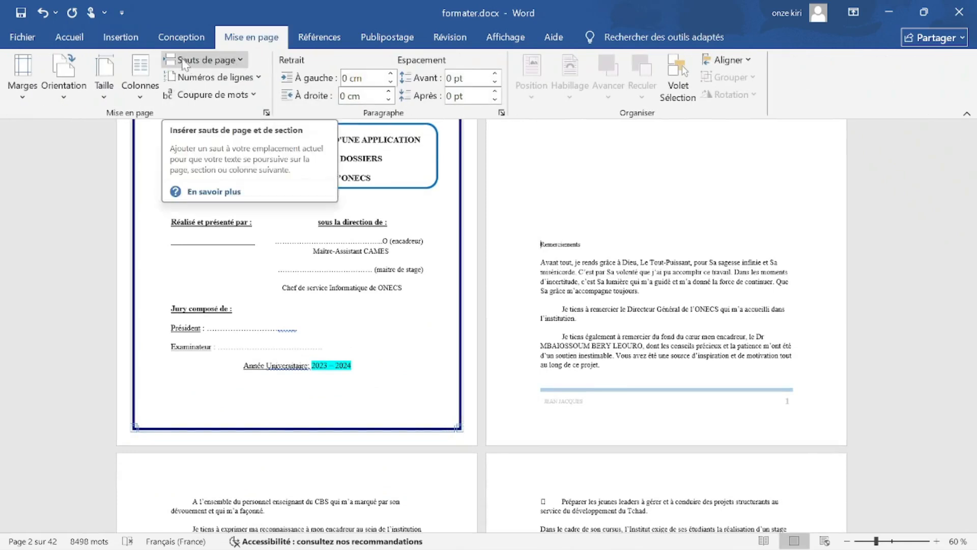
left_click(242, 61)
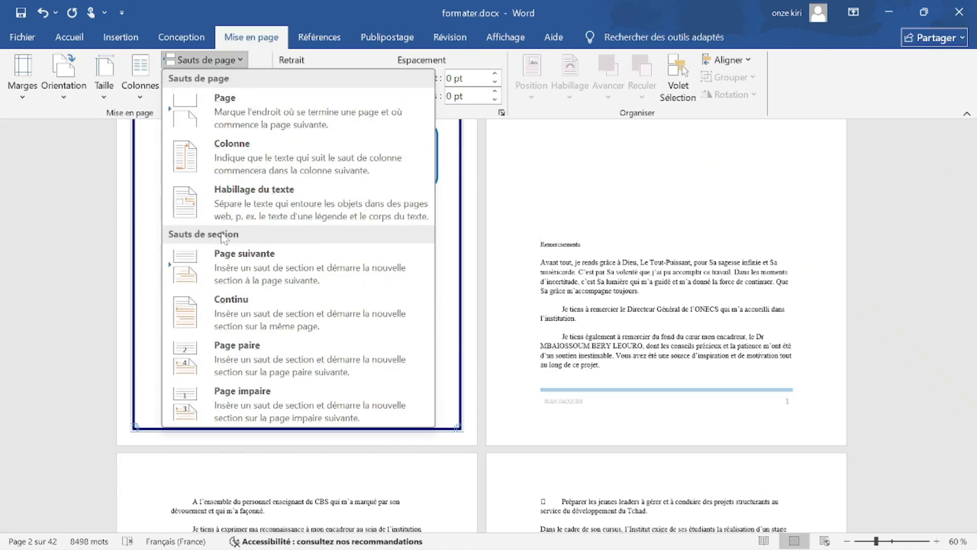
left_click(263, 262)
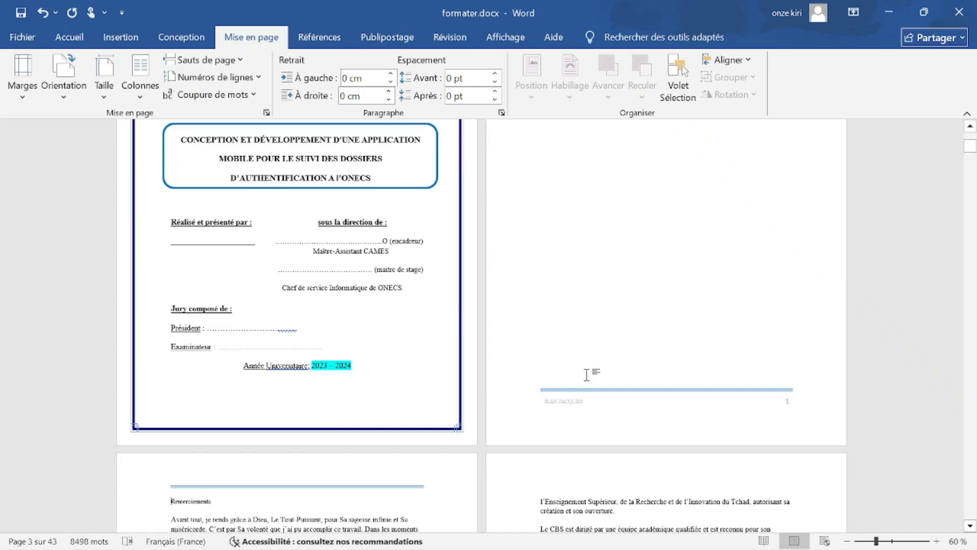
scroll(586, 374, "down", 1)
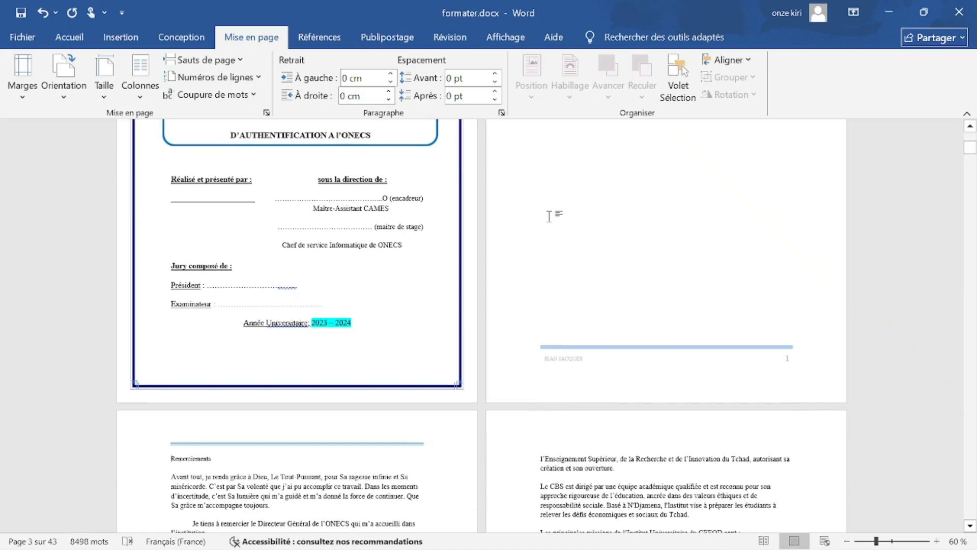
left_click(67, 37)
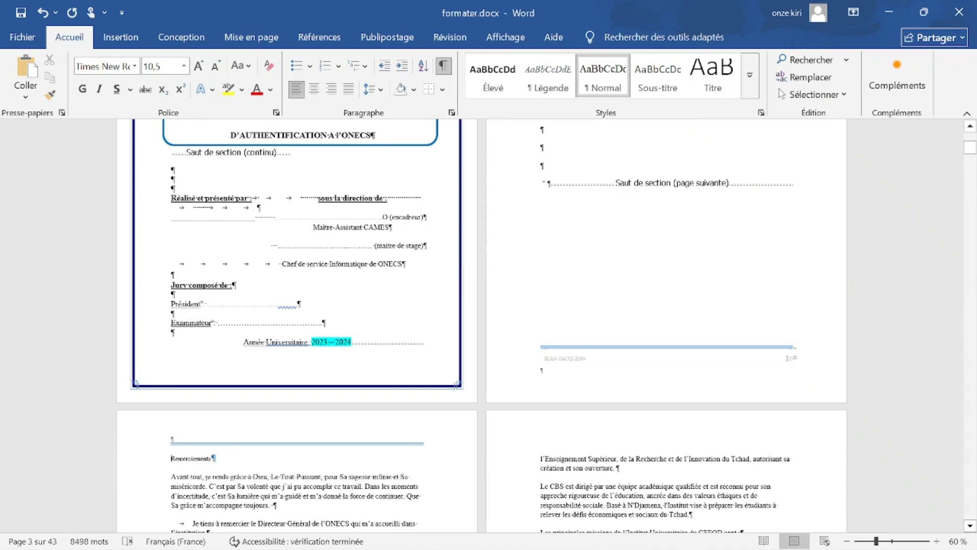
Scroll back to the Dédicace page and put the insertion point in its section.
scroll(657, 220, "down", 8)
scroll(586, 270, "up", 15)
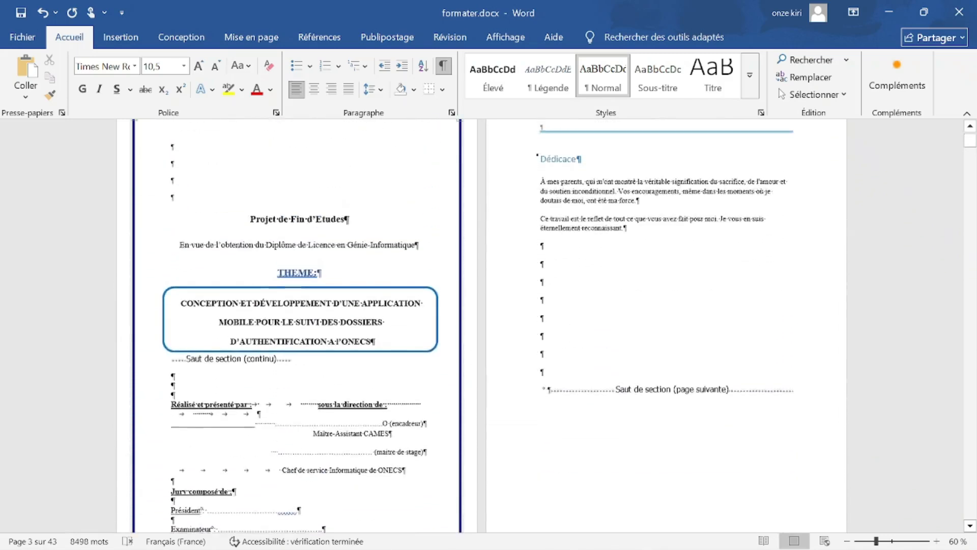
scroll(547, 325, "up", 1)
left_click(625, 257)
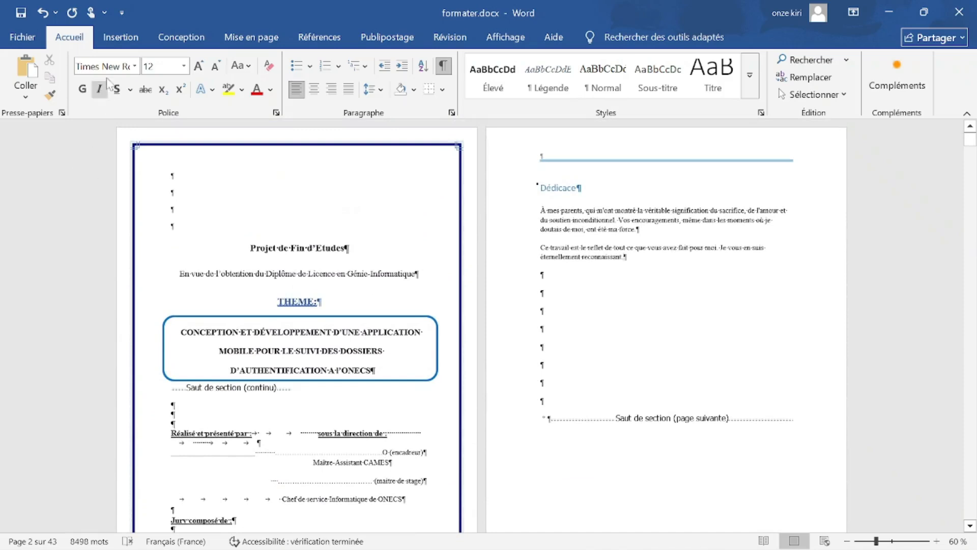
left_click(252, 37)
Set the Dédicace section to Paysage orientation, keeping the cover page portrait.
left_click(74, 96)
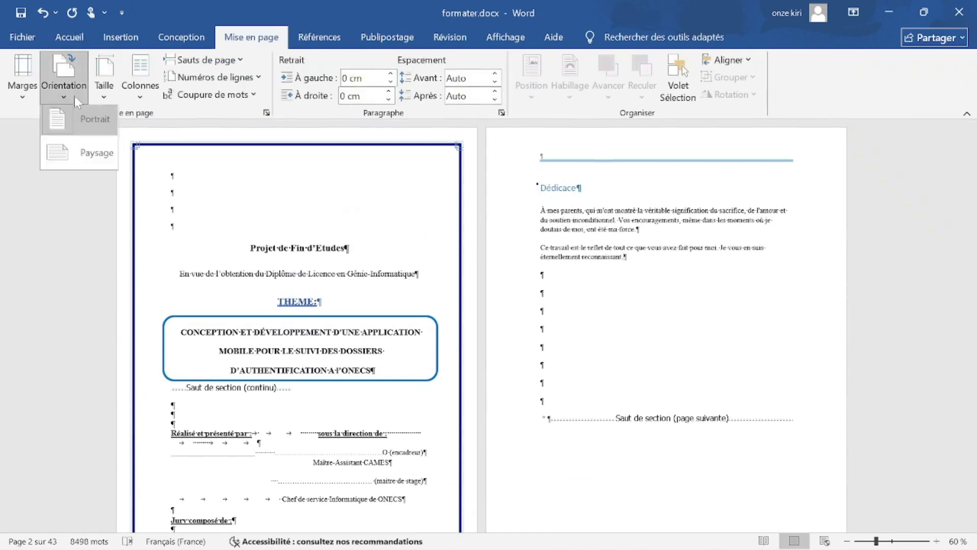
left_click(90, 157)
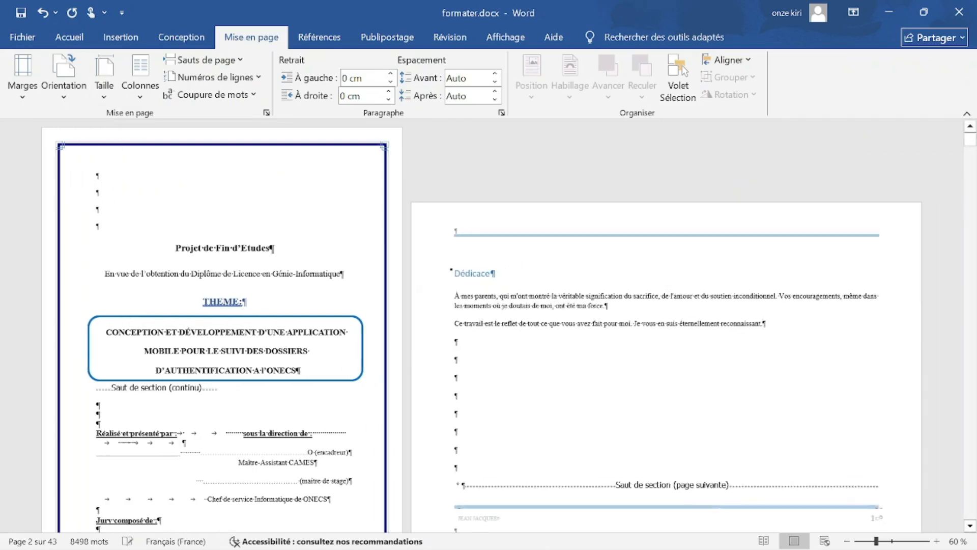
scroll(505, 277, "down", 5)
scroll(506, 277, "up", 2)
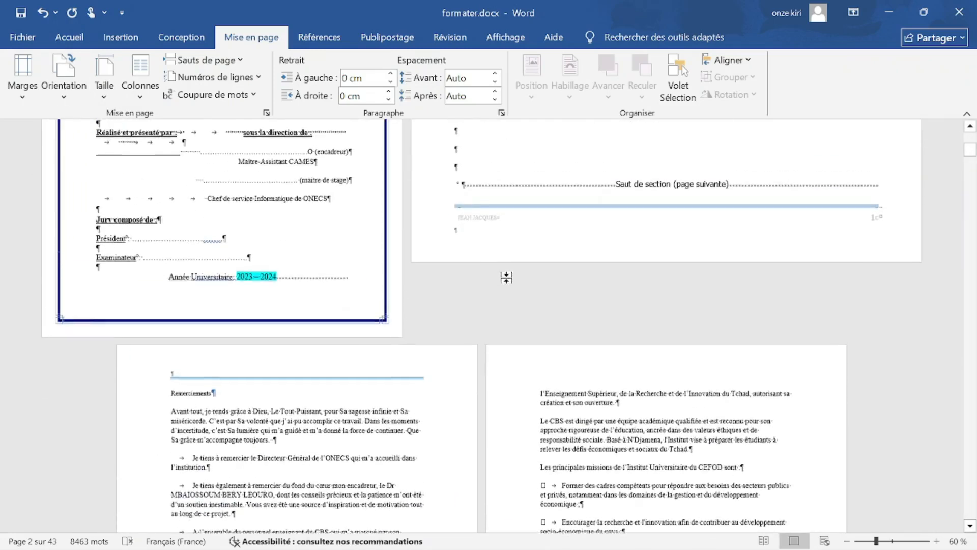
scroll(511, 283, "up", 5)
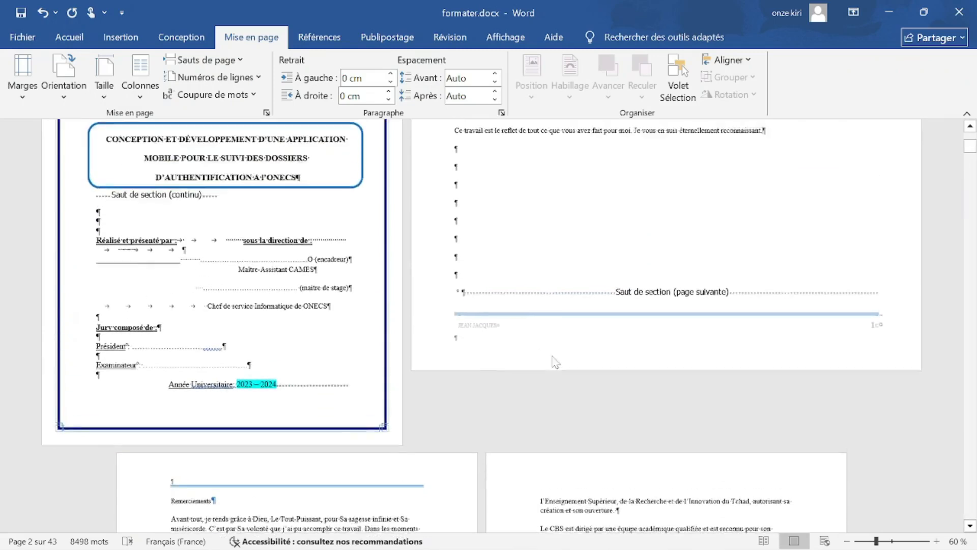
scroll(510, 284, "down", 4)
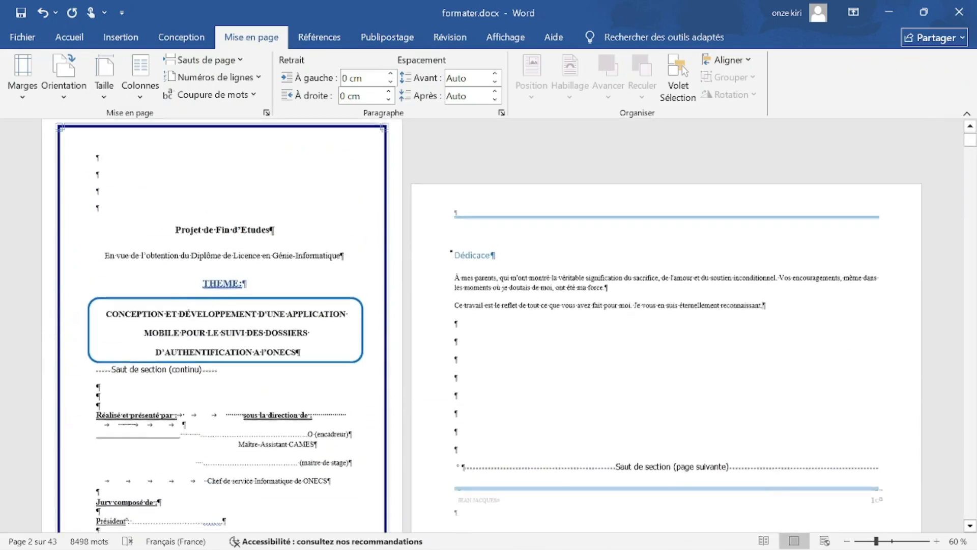
scroll(510, 283, "up", 3)
scroll(509, 323, "down", 6)
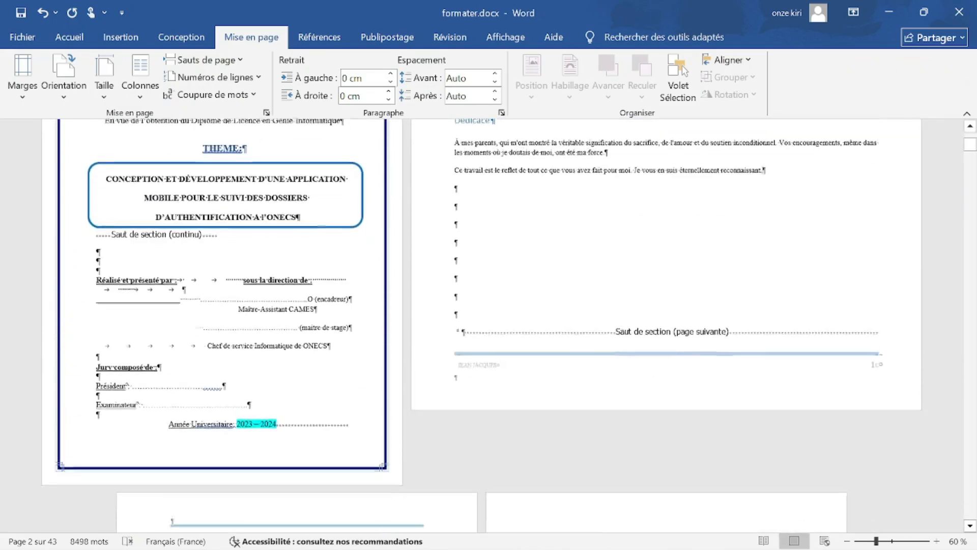
scroll(509, 324, "down", 2)
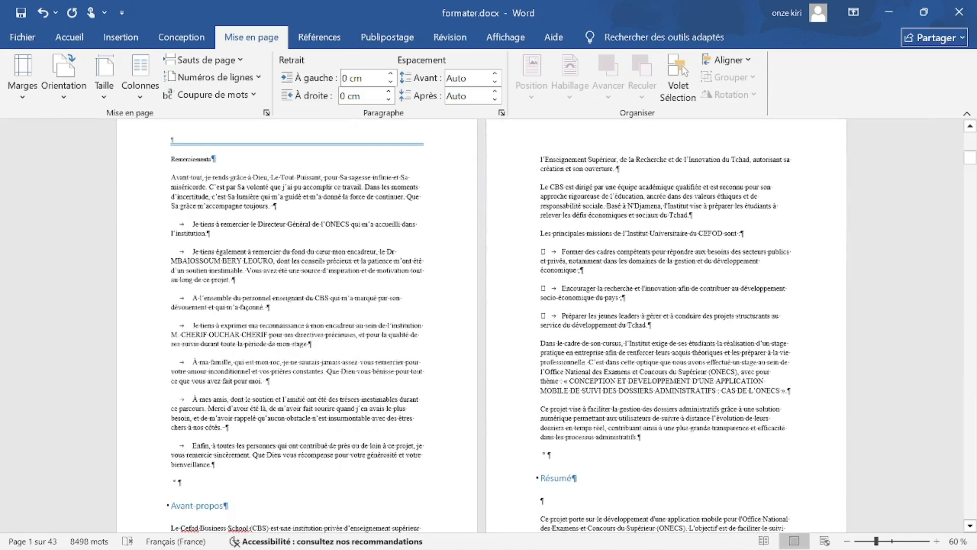
scroll(574, 220, "up", 4)
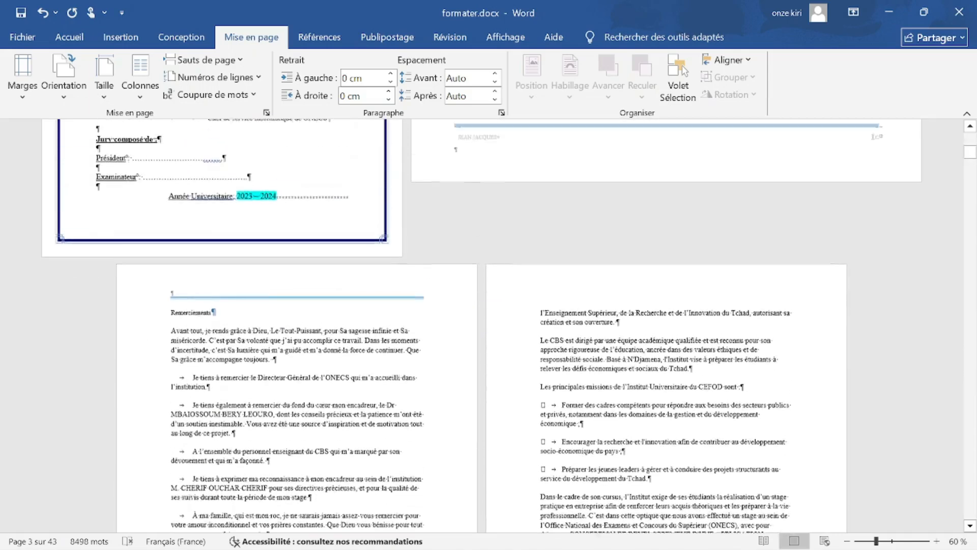
left_click(255, 373)
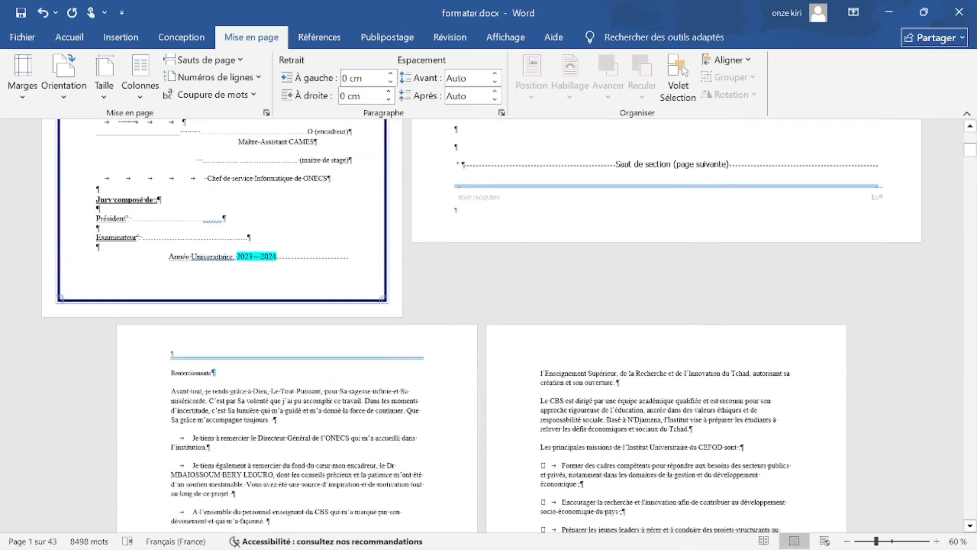
left_click(72, 79)
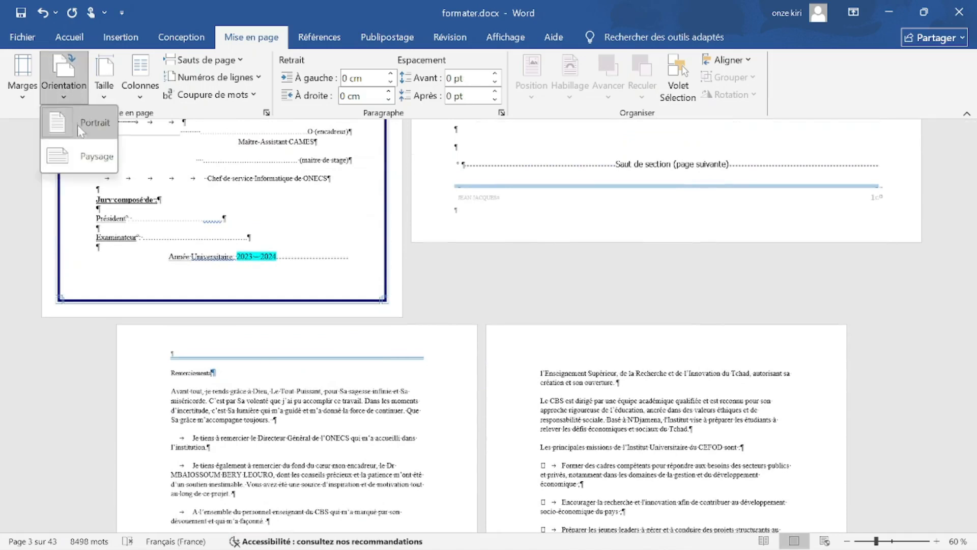
Set the Remerciements section onward to Paysage, growing the thesis to 61 pages.
left_click(80, 149)
scroll(75, 155, "down", 5)
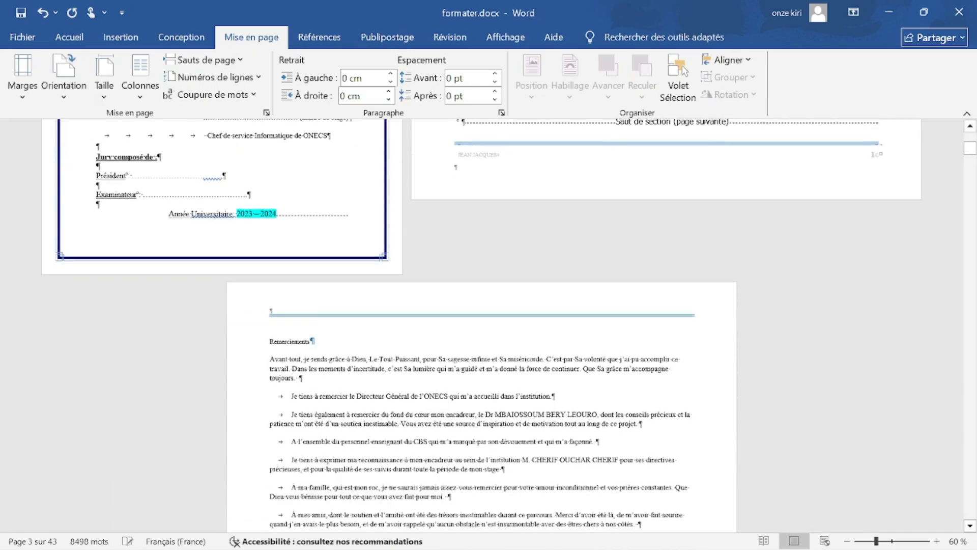
scroll(481, 327, "down", 1)
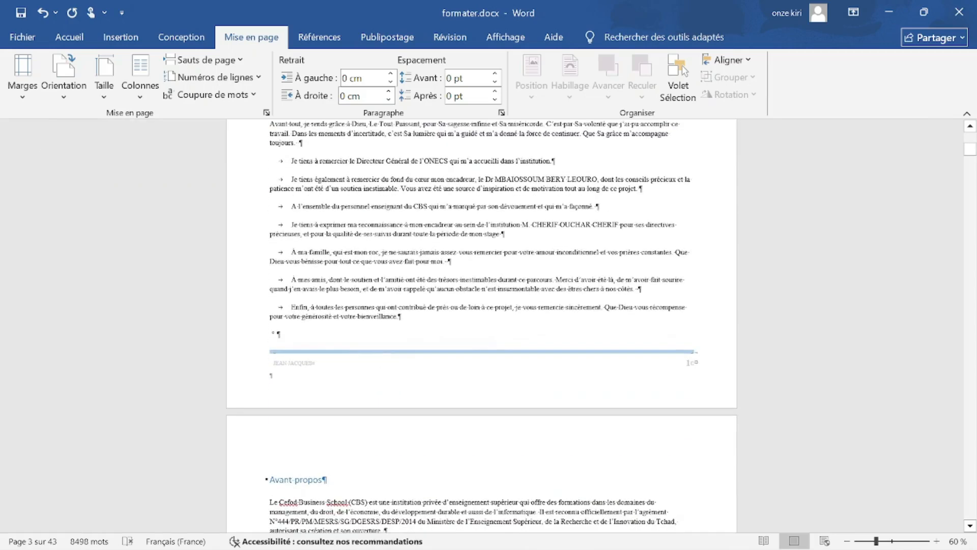
scroll(481, 327, "down", 3)
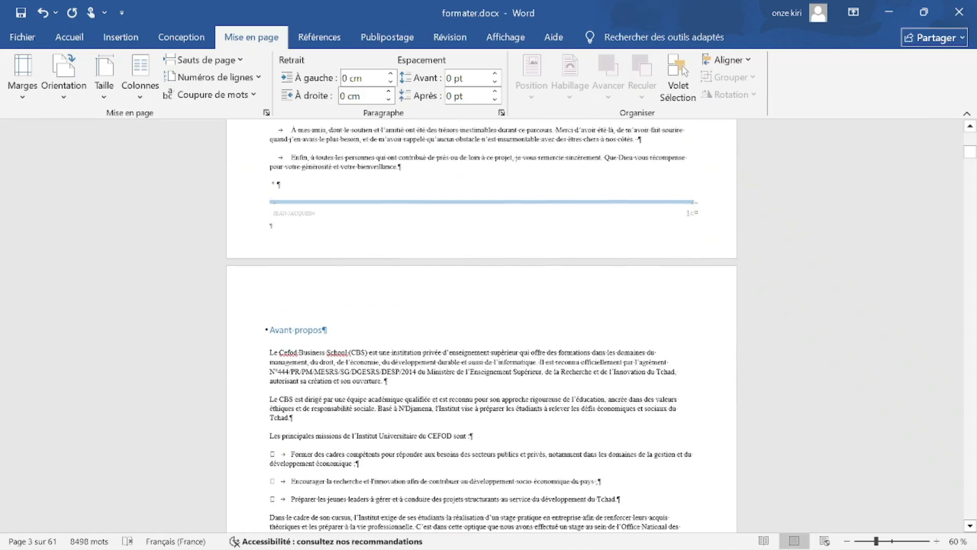
scroll(481, 327, "down", 3)
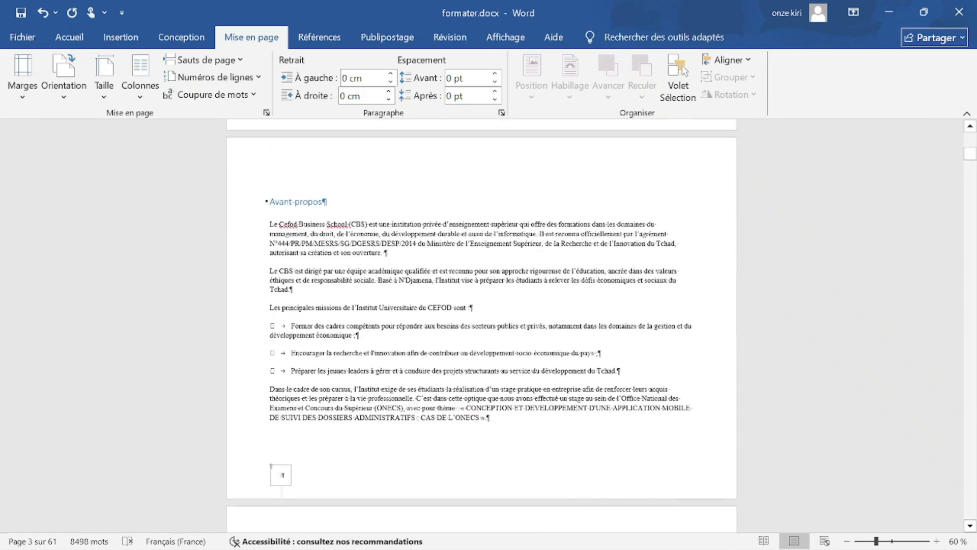
scroll(482, 326, "up", 10)
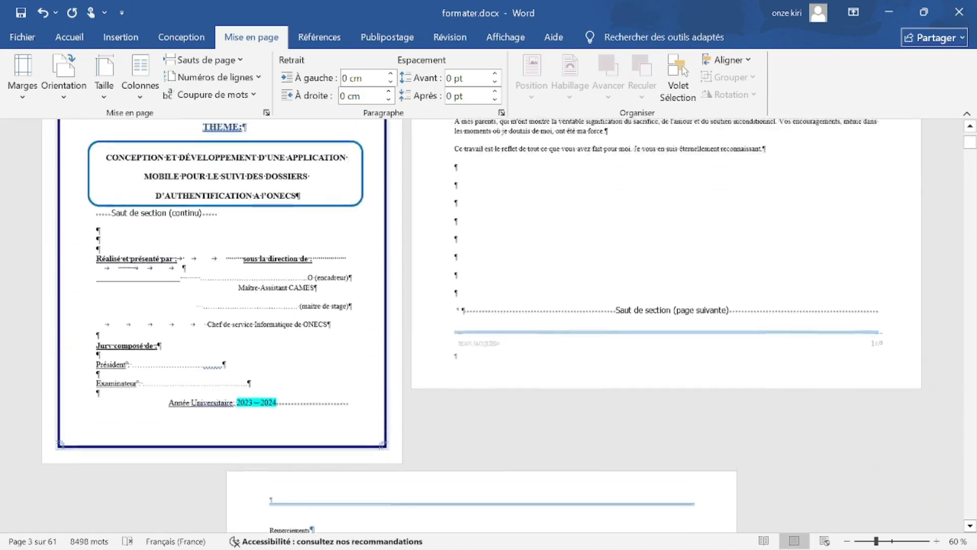
scroll(481, 327, "up", 1)
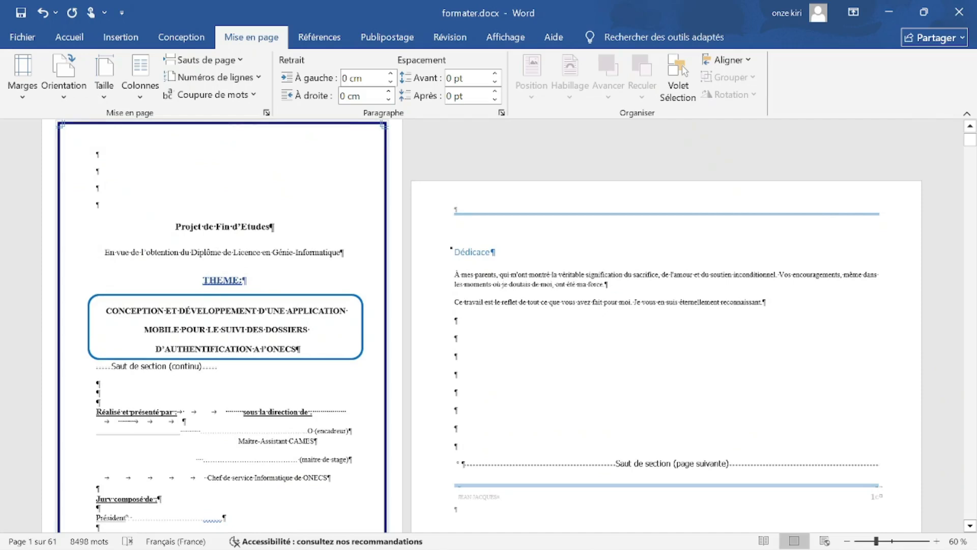
scroll(481, 326, "down", 1)
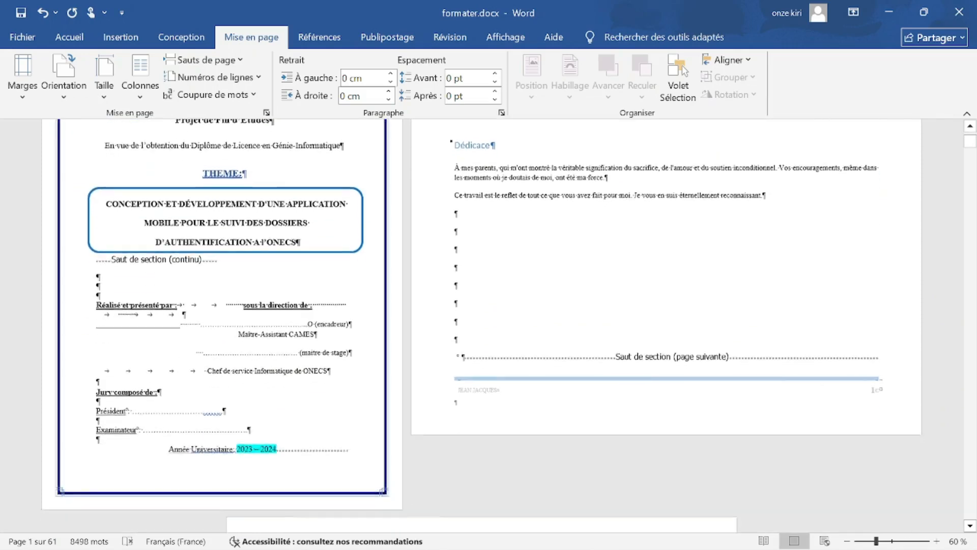
scroll(481, 327, "down", 3)
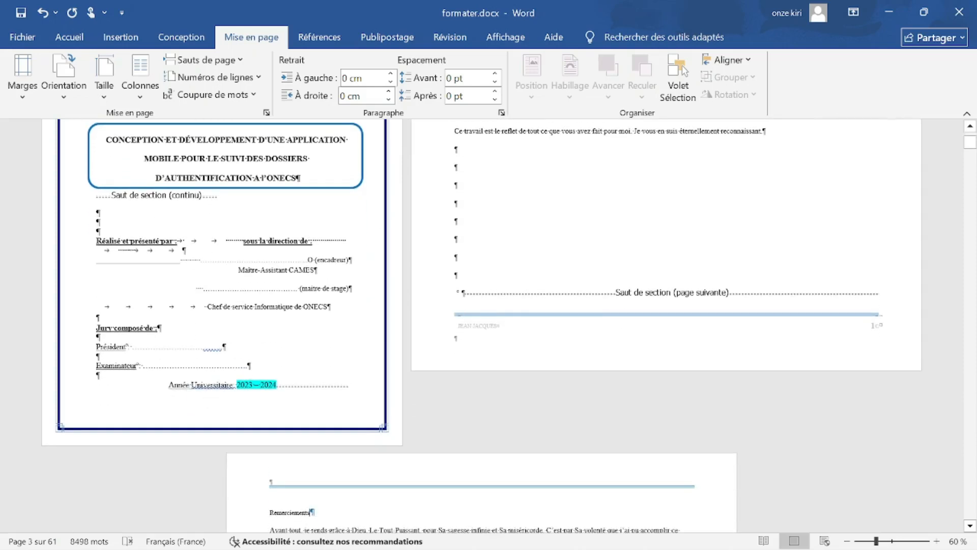
scroll(481, 327, "down", 1)
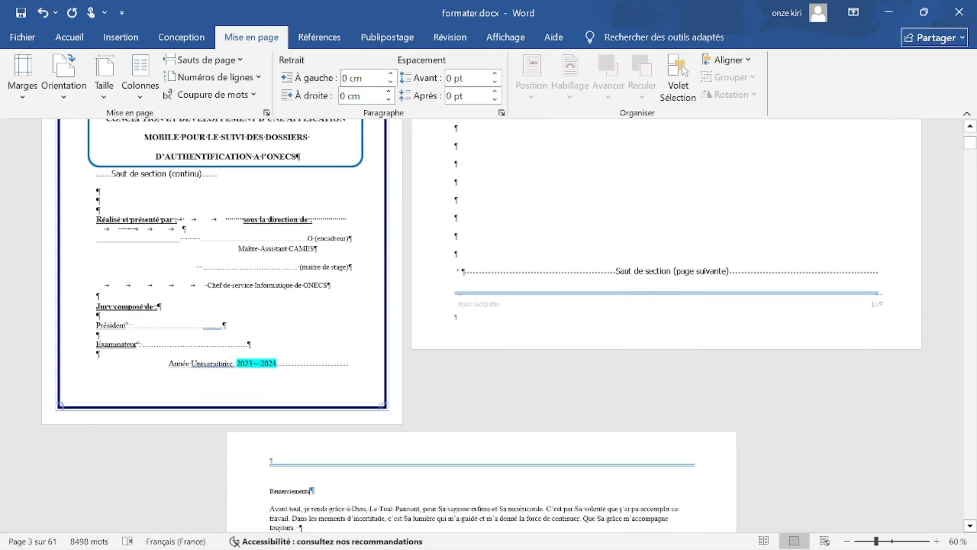
Scroll down and put the insertion point in the Avant-propos text.
left_click(269, 491)
scroll(156, 251, "up", 4)
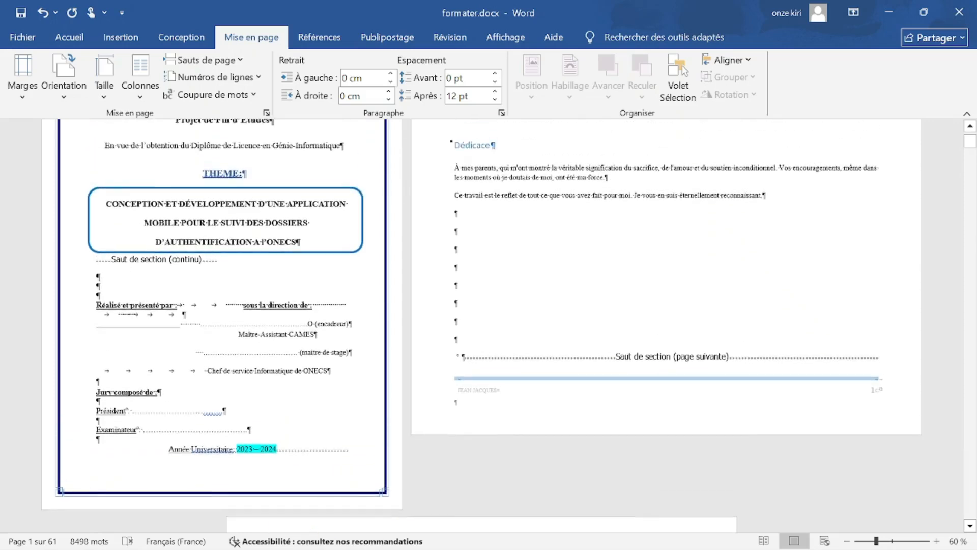
scroll(587, 340, "down", 15)
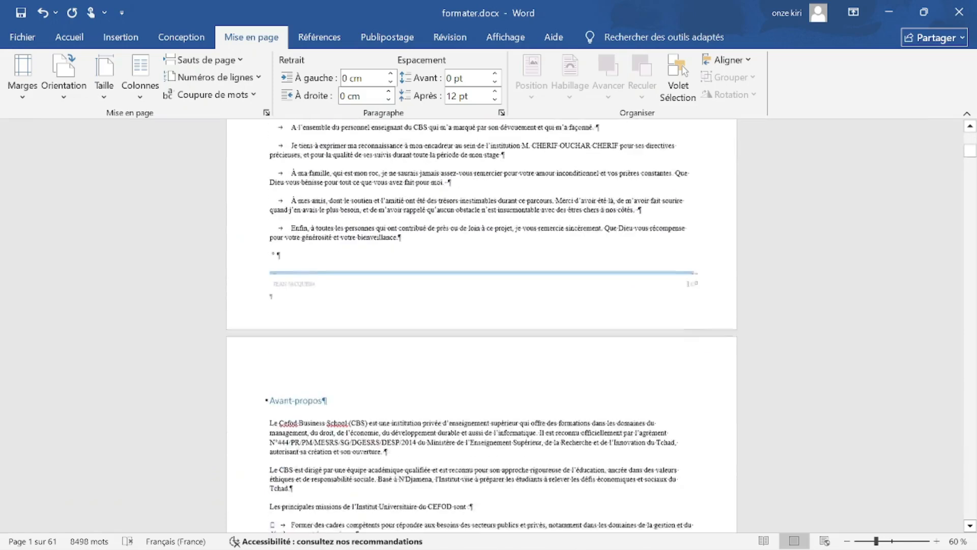
scroll(481, 331, "down", 1)
scroll(482, 325, "down", 3)
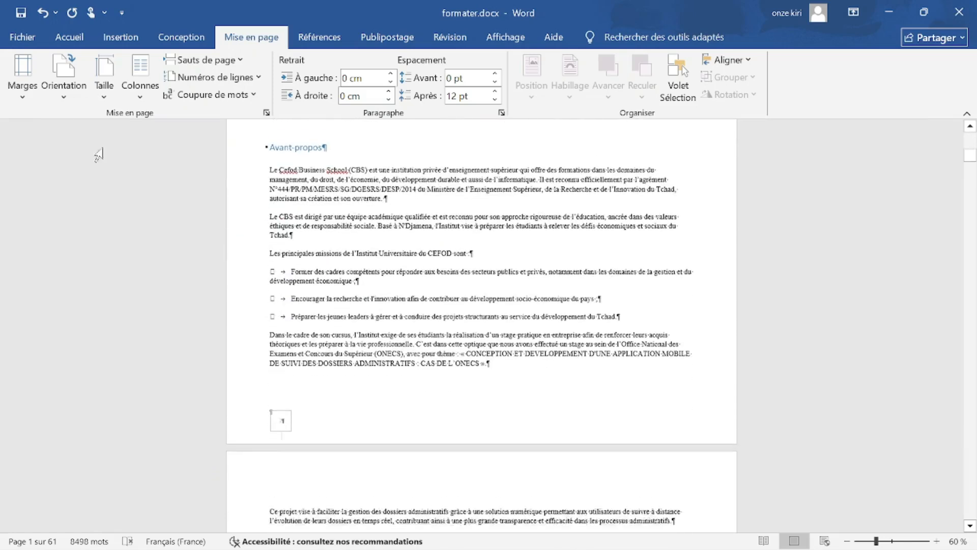
left_click(370, 179)
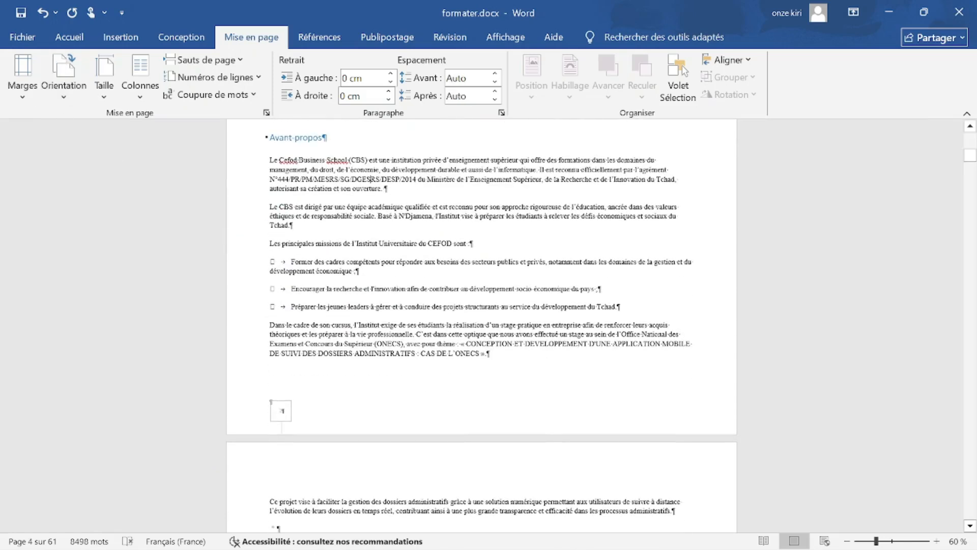
left_click(64, 74)
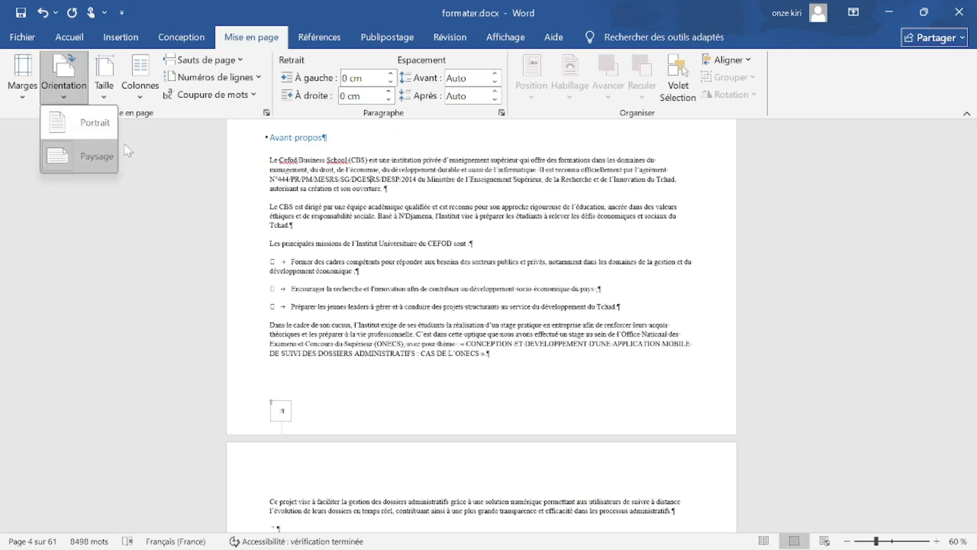
Switch the landscape pages back to portrait, returning the thesis to 43 pages.
left_click(97, 155)
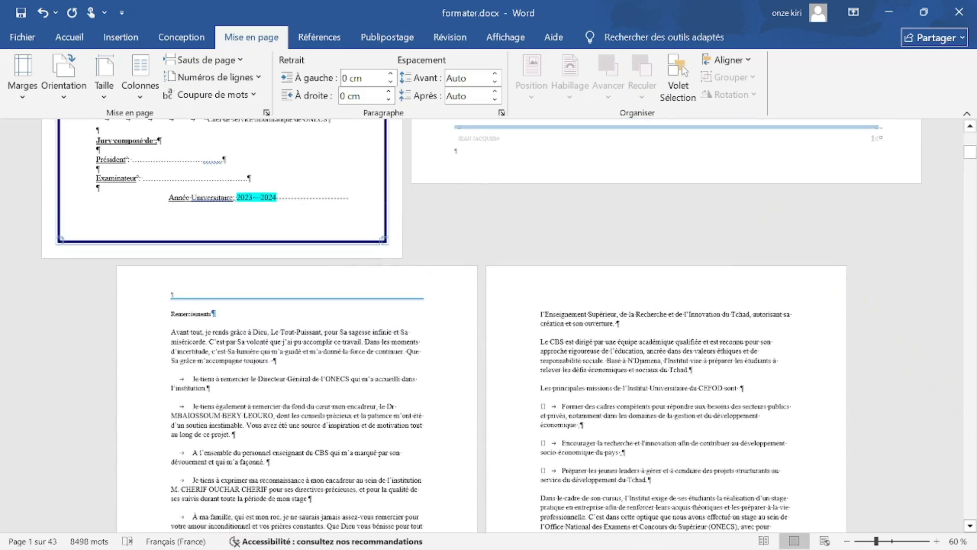
scroll(481, 326, "down", 5)
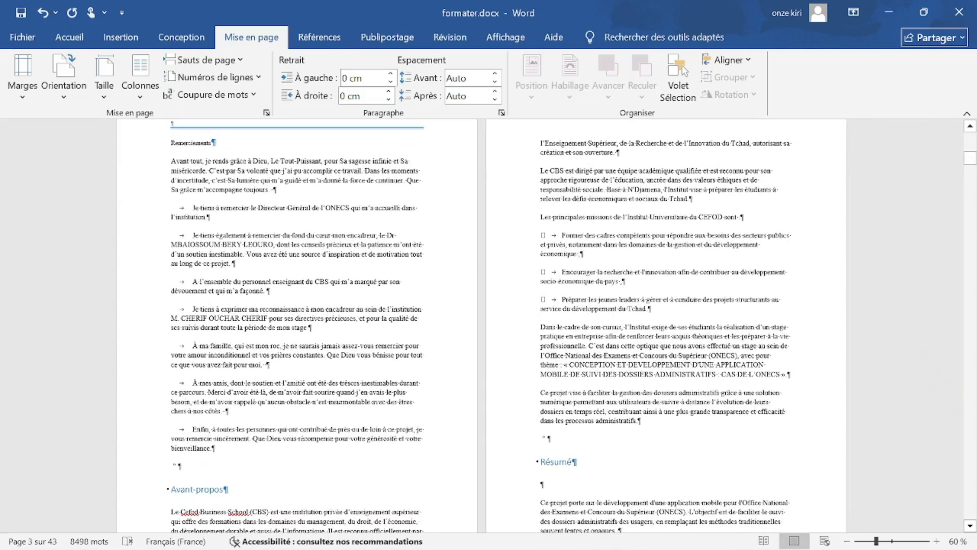
scroll(482, 326, "up", 3)
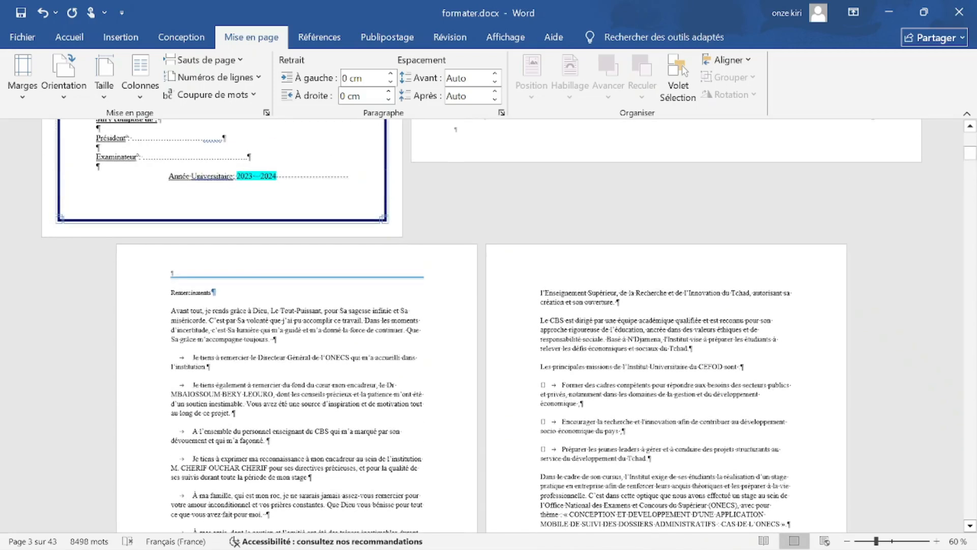
scroll(482, 326, "down", 3)
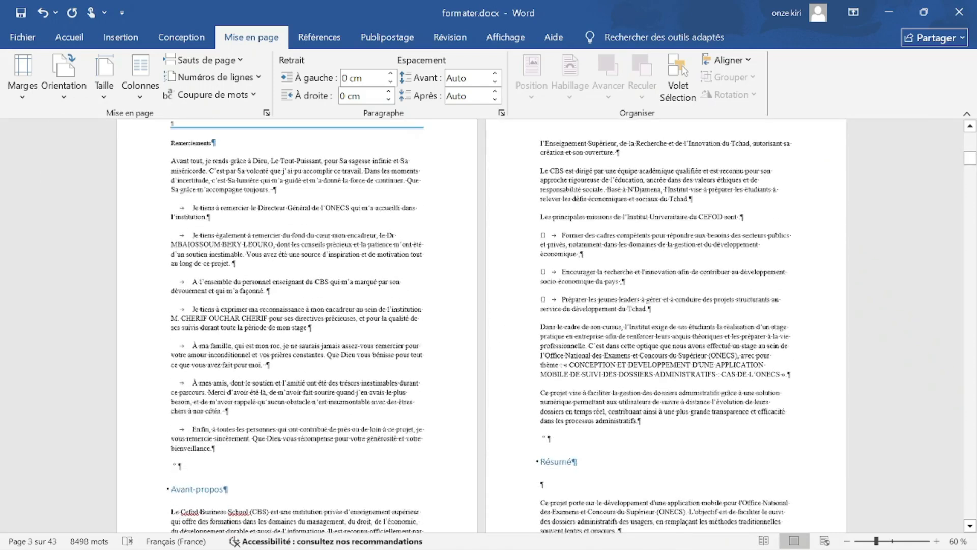
scroll(481, 326, "down", 7)
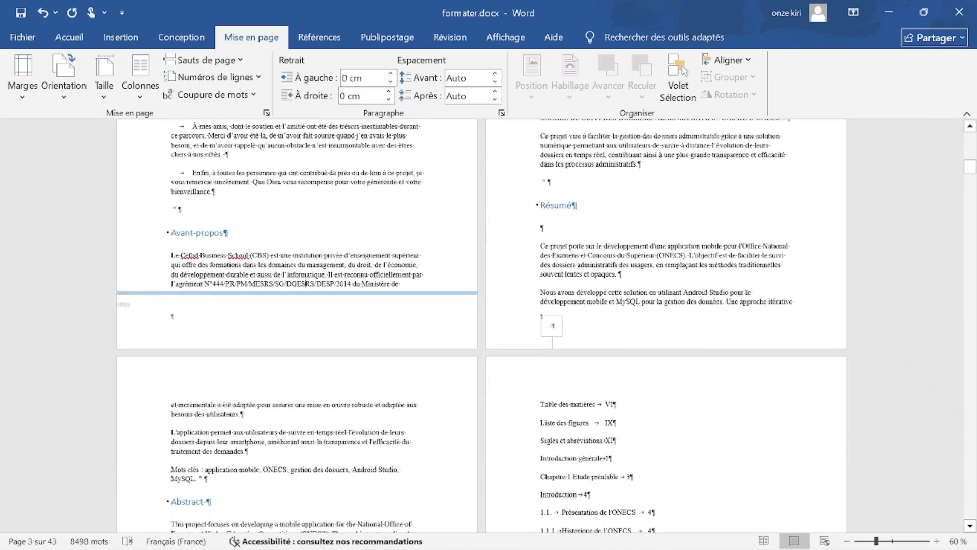
scroll(306, 454, "up", 5)
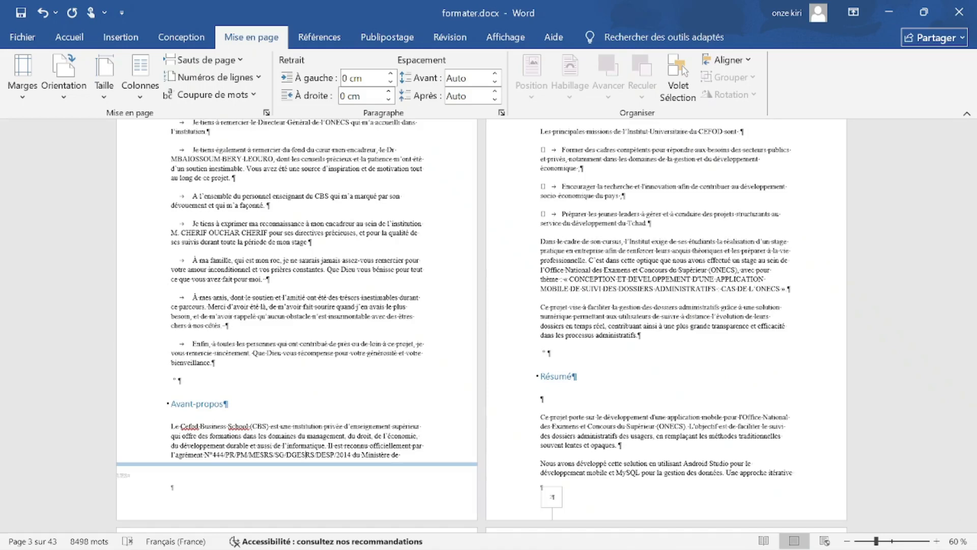
scroll(481, 326, "up", 8)
scroll(481, 326, "down", 7)
scroll(481, 326, "down", 5)
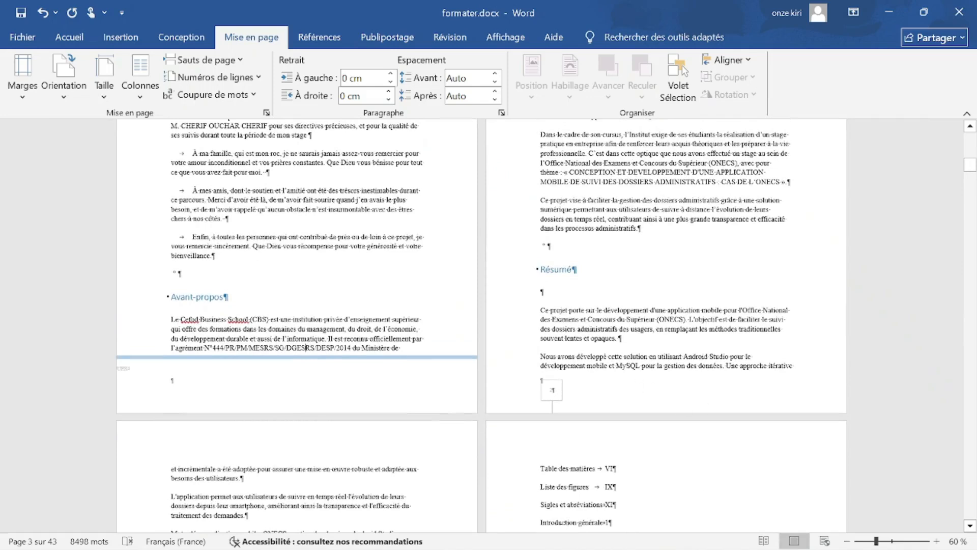
Insert a page break with Ctrl+Enter just before the Résumé heading.
left_click(541, 269)
key("ctrl+Return")
scroll(575, 325, "down", 3)
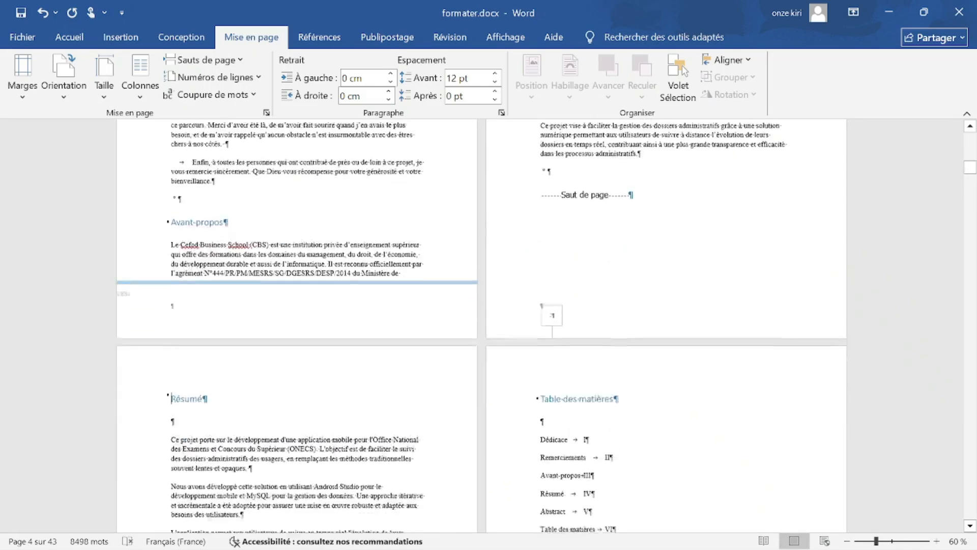
scroll(102, 279, "down", 4)
scroll(618, 340, "up", 4)
scroll(619, 340, "up", 7)
scroll(618, 340, "down", 8)
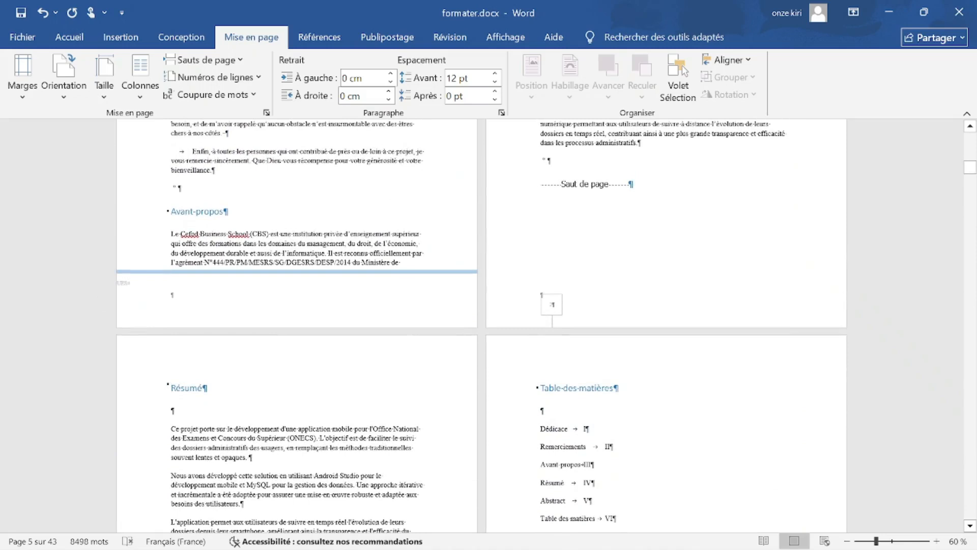
Replace the page break before Résumé with a Page suivante section break.
key("BackSpace")
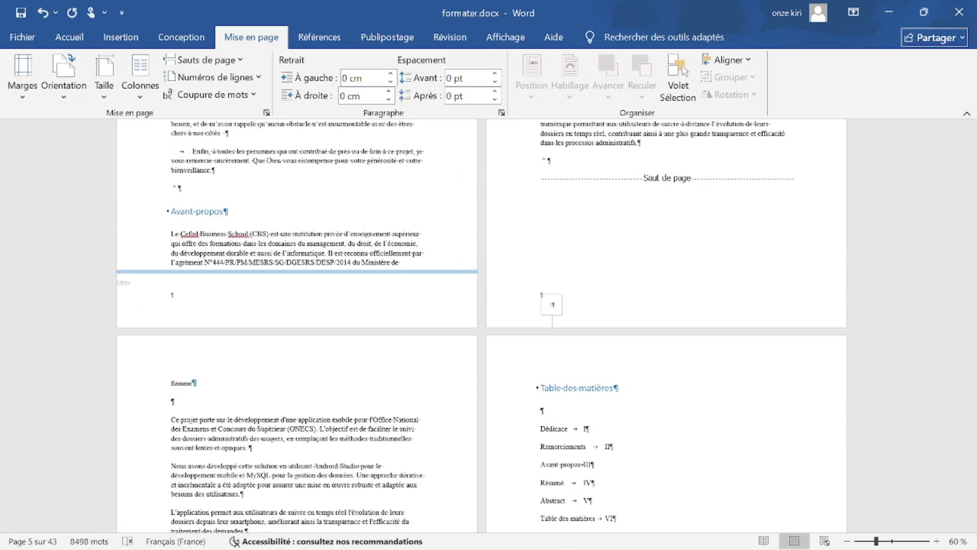
key("BackSpace")
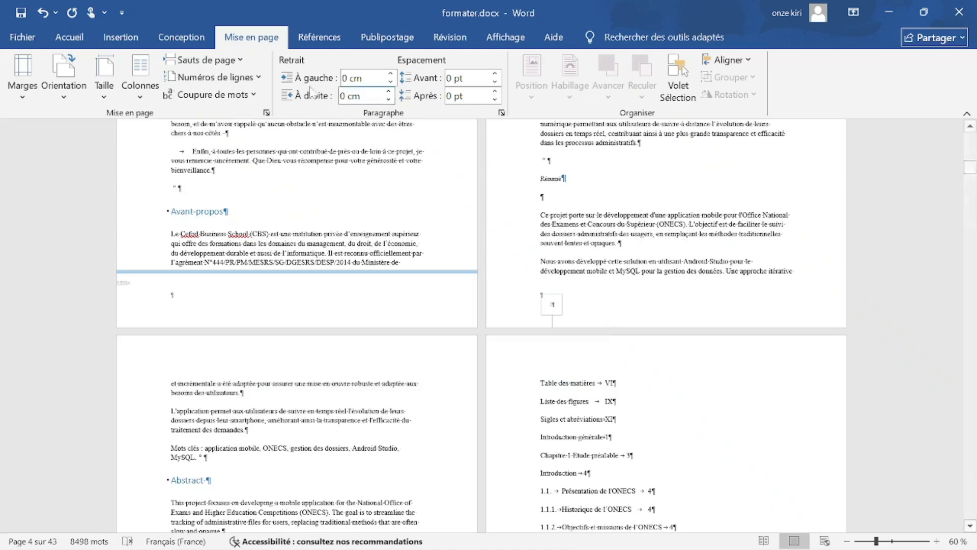
left_click(241, 57)
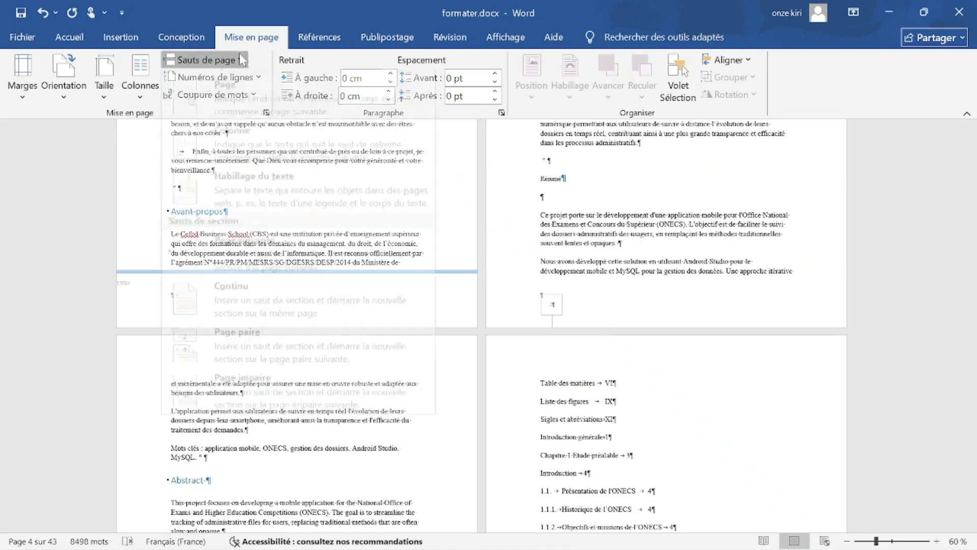
left_click(275, 259)
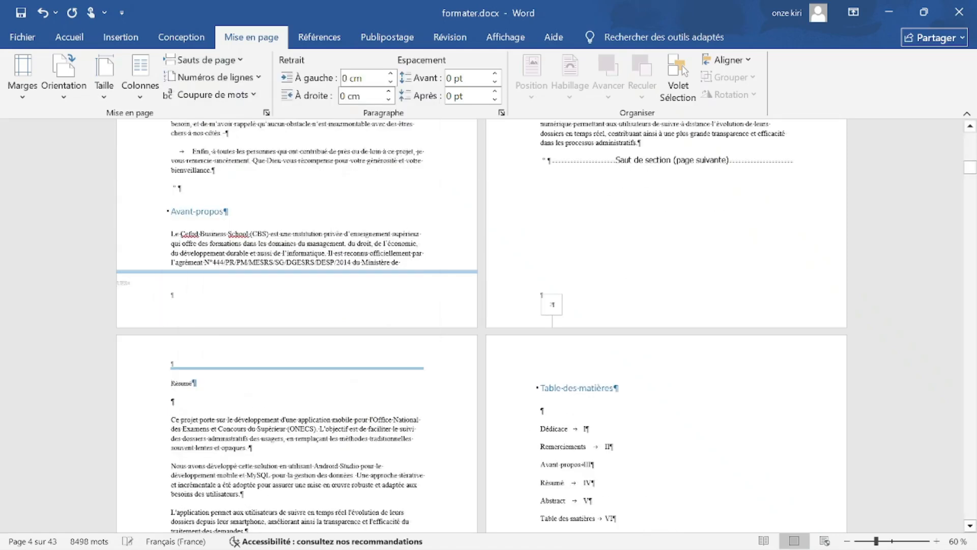
scroll(481, 325, "up", 10)
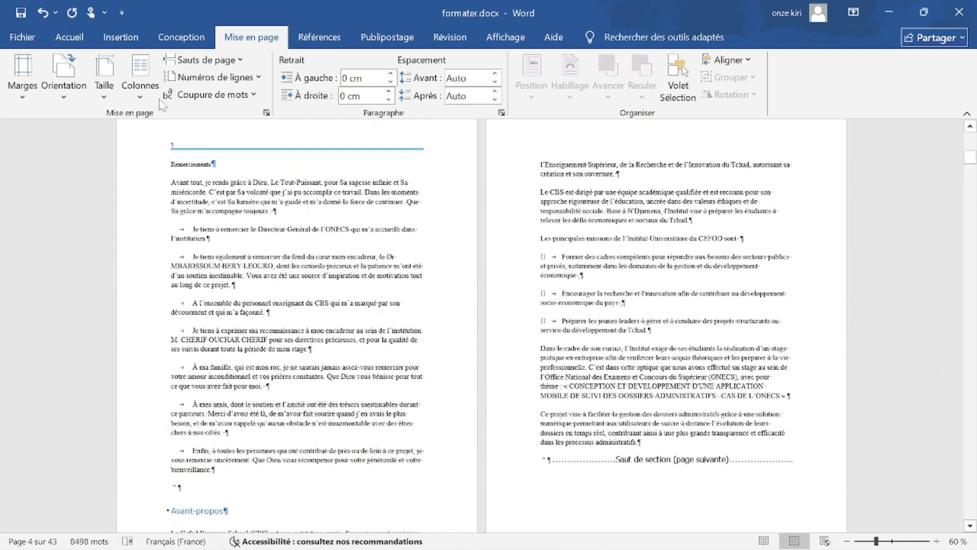
left_click(84, 86)
left_click(100, 154)
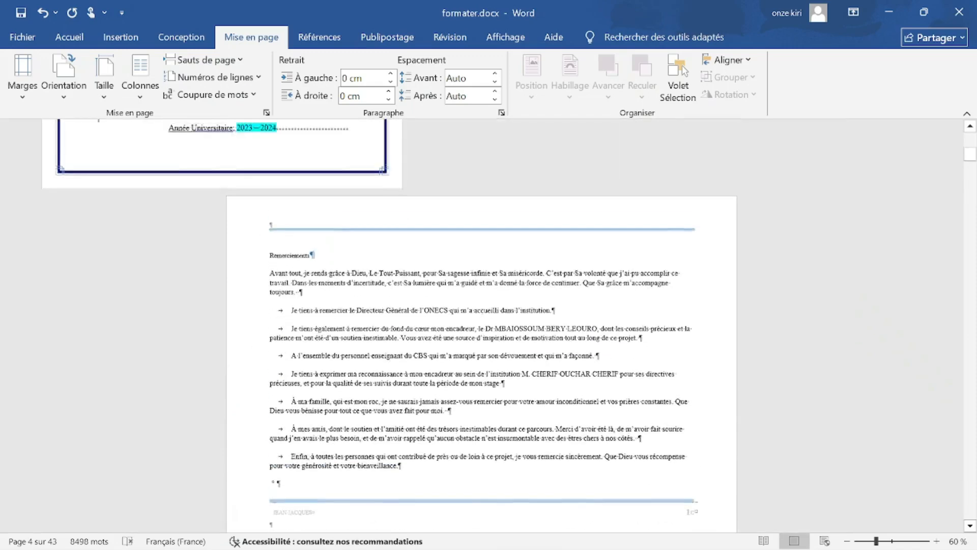
scroll(567, 279, "down", 1)
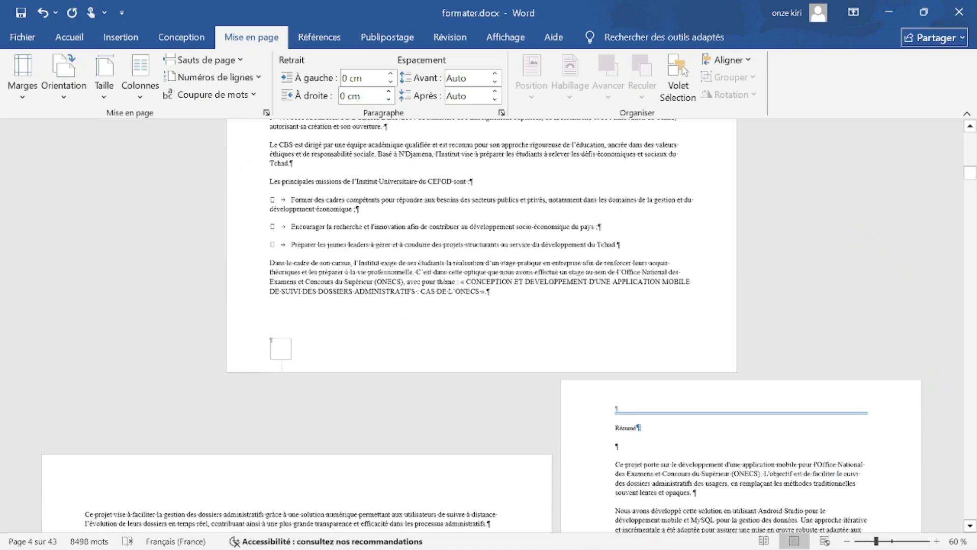
scroll(440, 221, "down", 10)
scroll(481, 325, "down", 4)
scroll(481, 325, "up", 16)
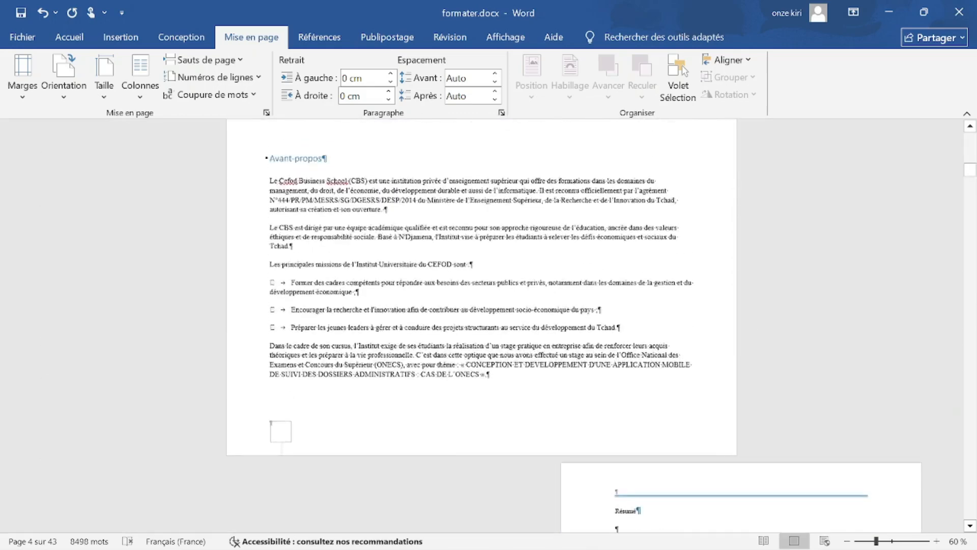
scroll(441, 209, "up", 8)
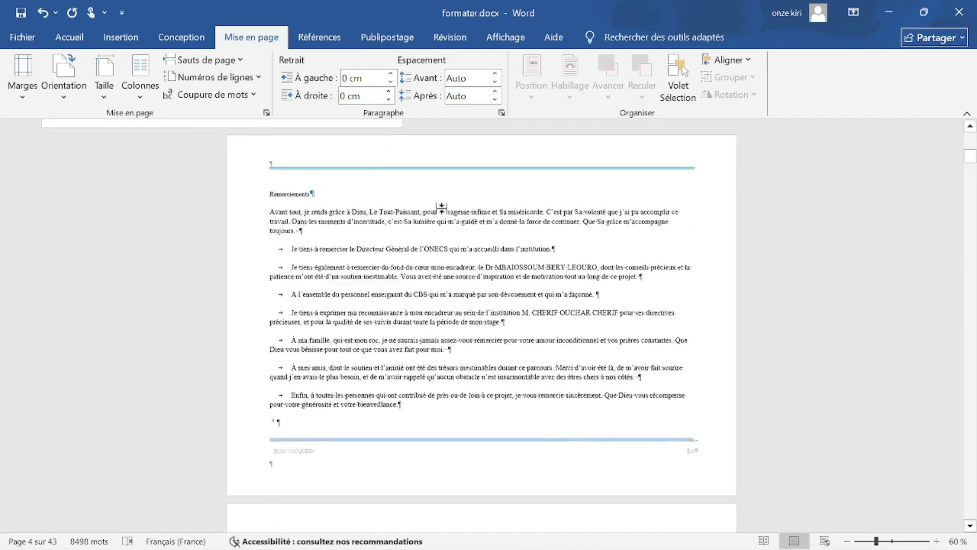
scroll(442, 209, "down", 18)
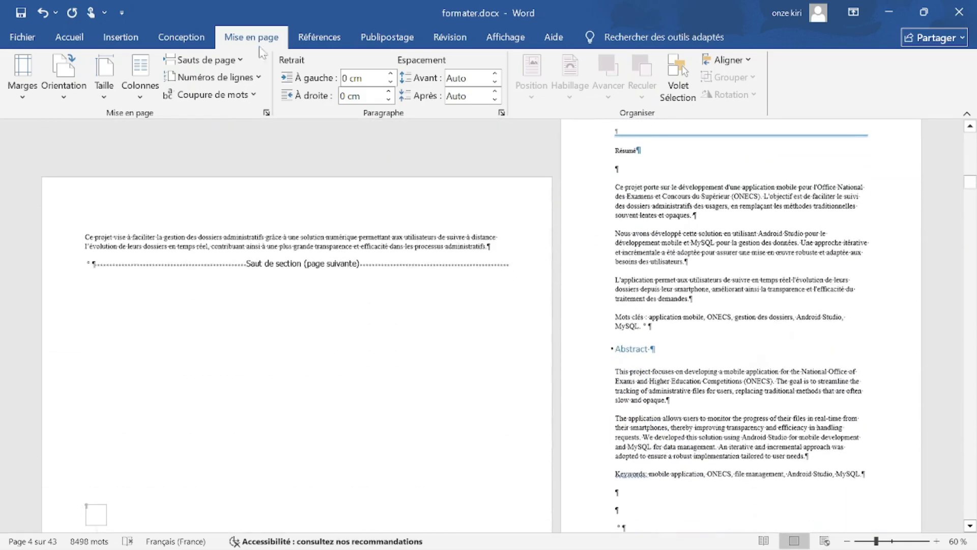
left_click(63, 76)
left_click(87, 156)
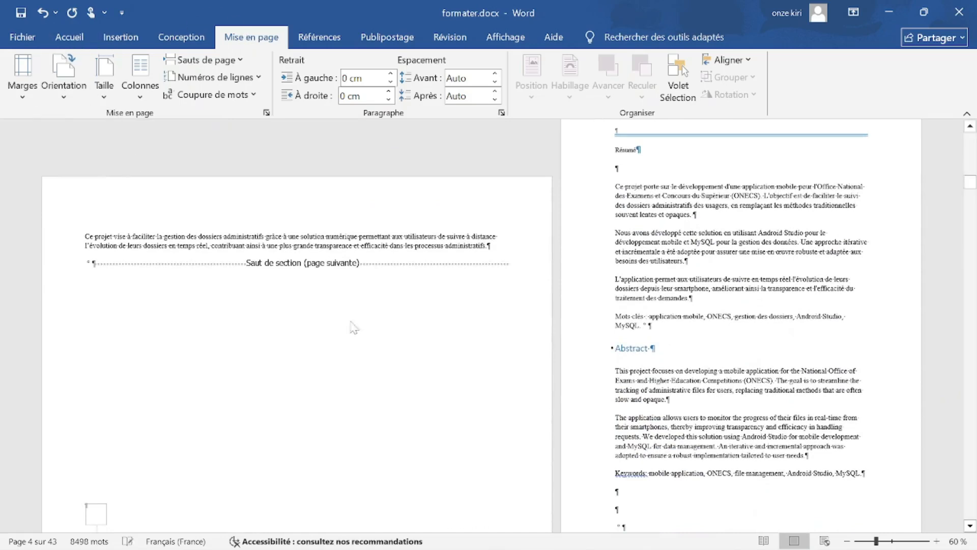
key("ctrl+z")
scroll(481, 326, "down", 1)
scroll(481, 325, "down", 12)
scroll(481, 325, "up", 11)
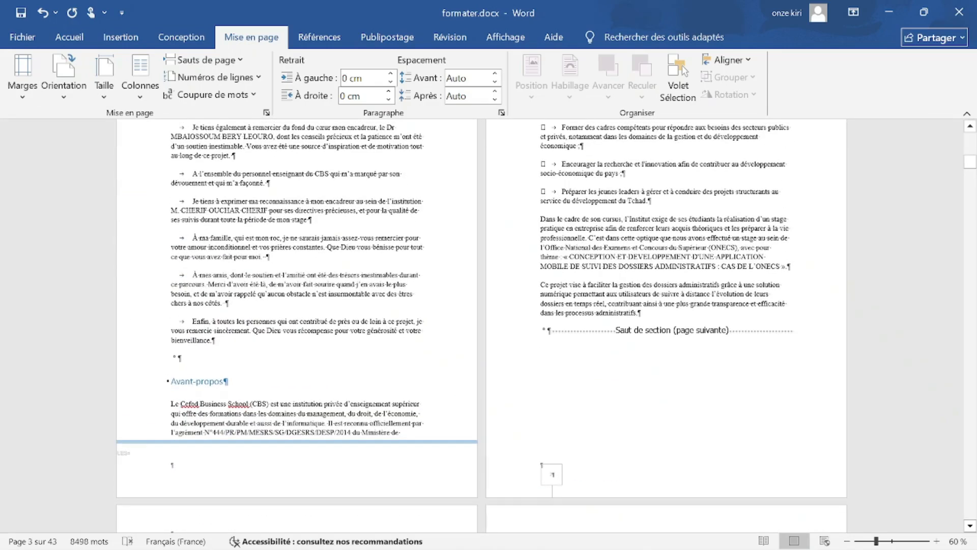
Put the insertion point before l'Enseignement Supérieur on the right page and undo the last edit.
scroll(481, 325, "down", 4)
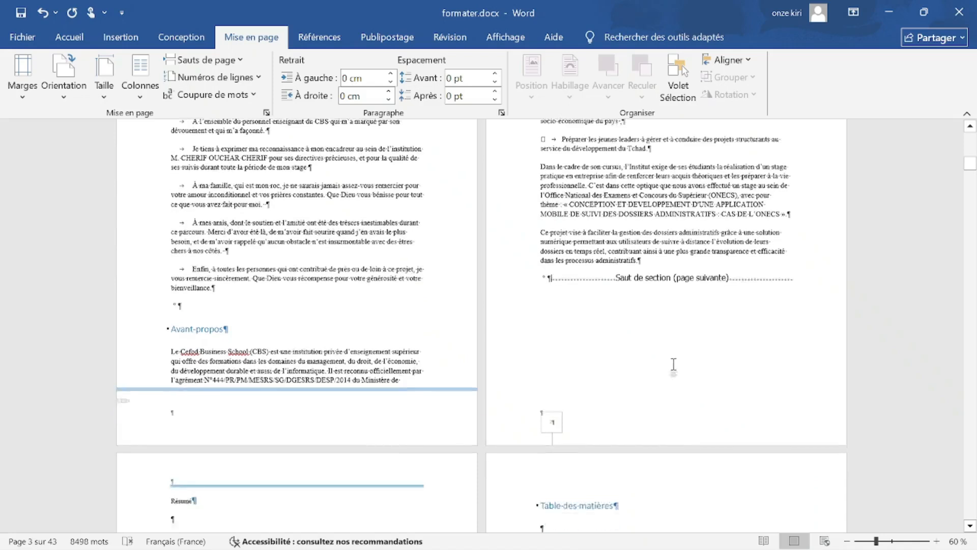
scroll(480, 326, "up", 12)
scroll(481, 325, "up", 1)
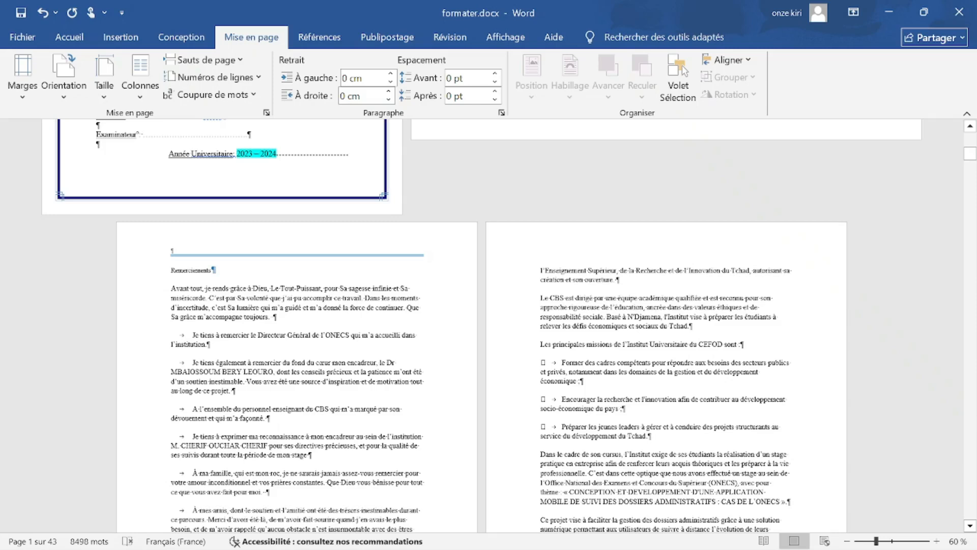
scroll(490, 286, "down", 5)
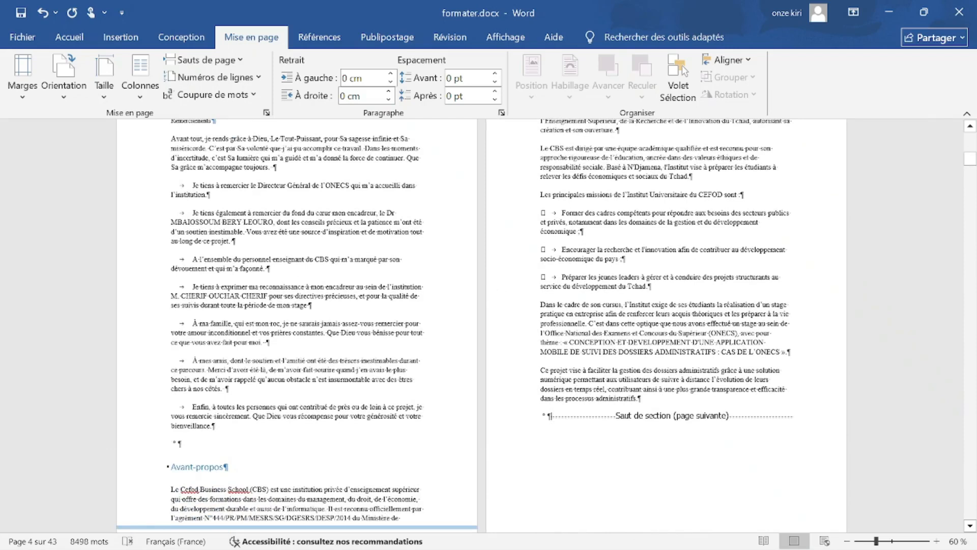
scroll(455, 324, "down", 1)
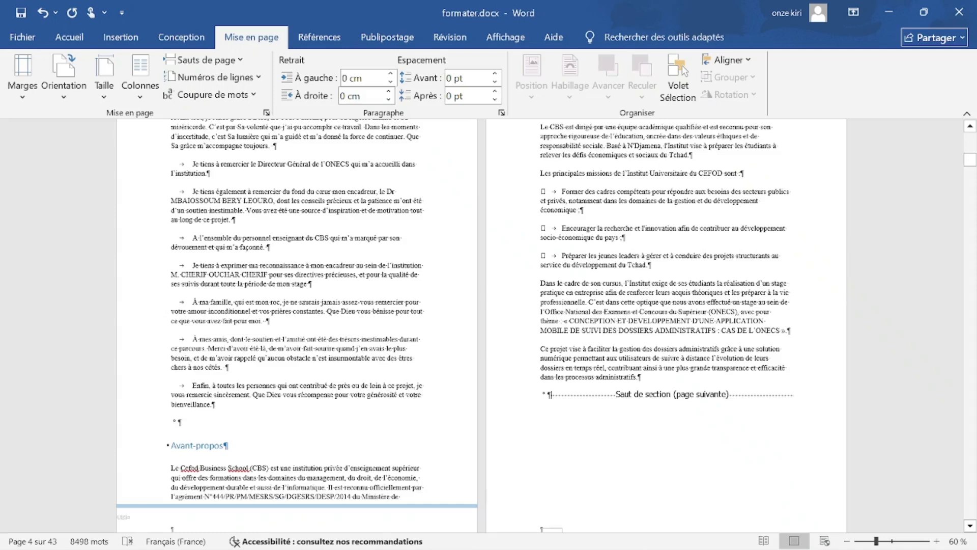
scroll(547, 325, "up", 6)
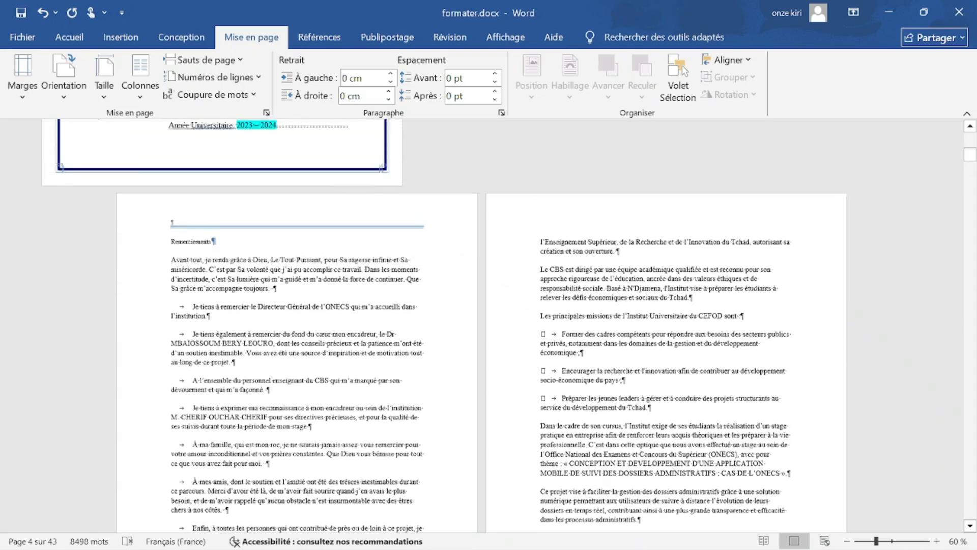
left_click(541, 271)
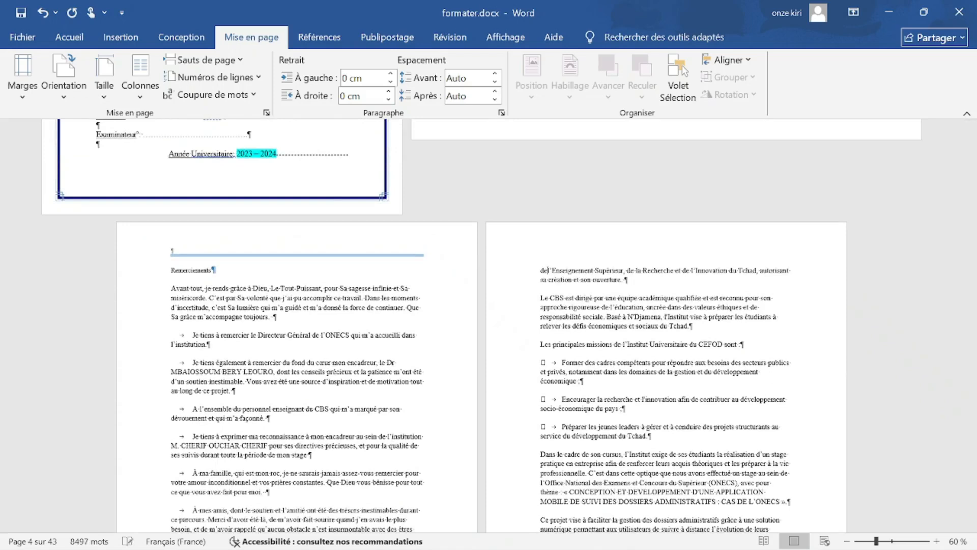
scroll(510, 325, "down", 2)
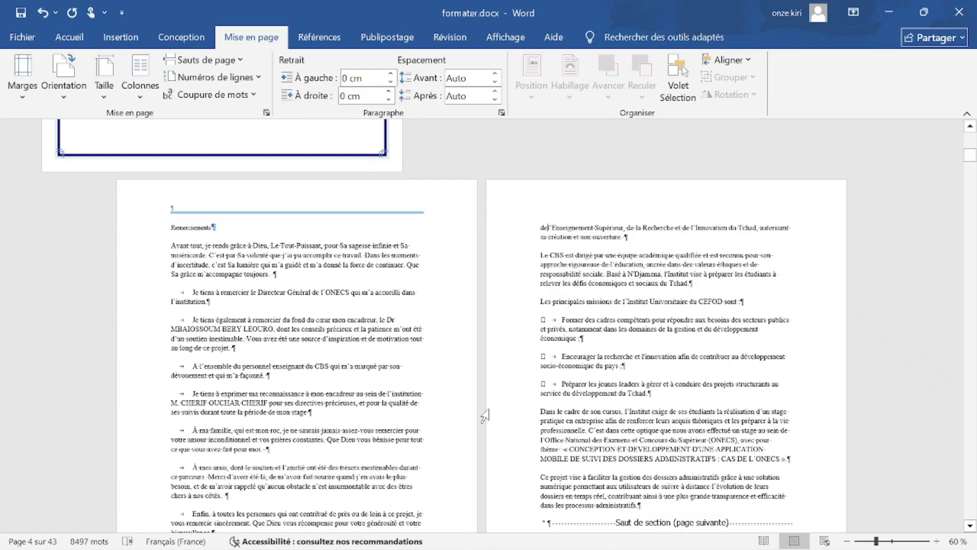
key("ctrl+z")
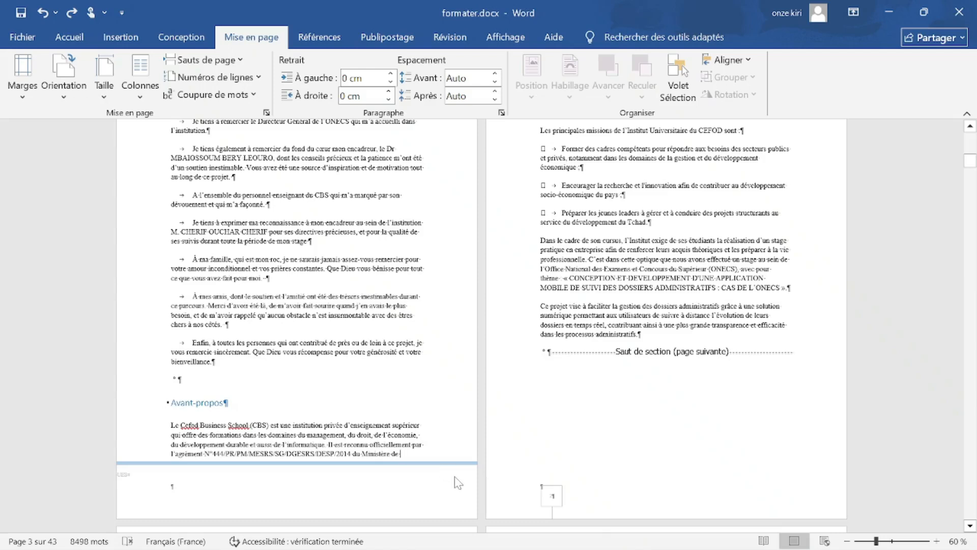
Undo once more and retype 'de' before l'Enseignement.
scroll(458, 483, "up", 3)
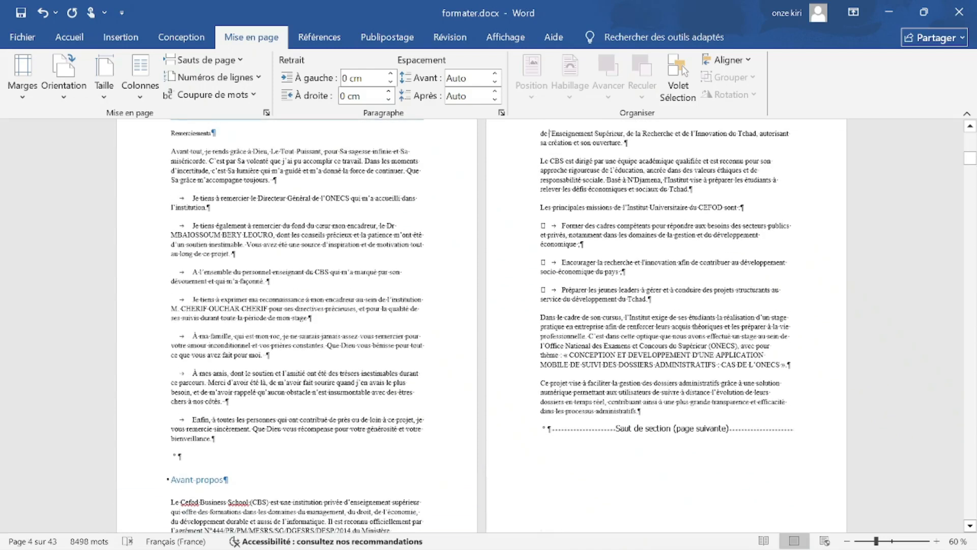
scroll(481, 325, "up", 2)
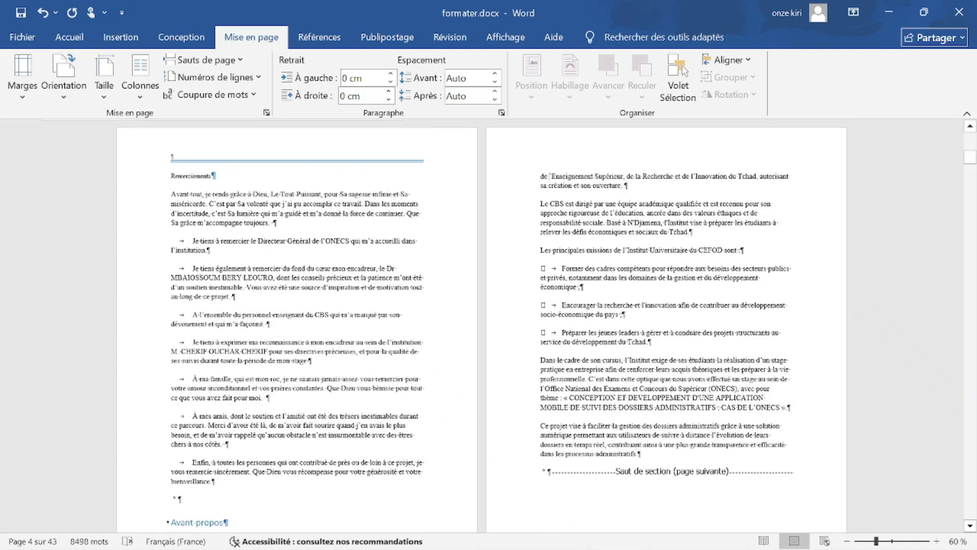
key("ctrl+z")
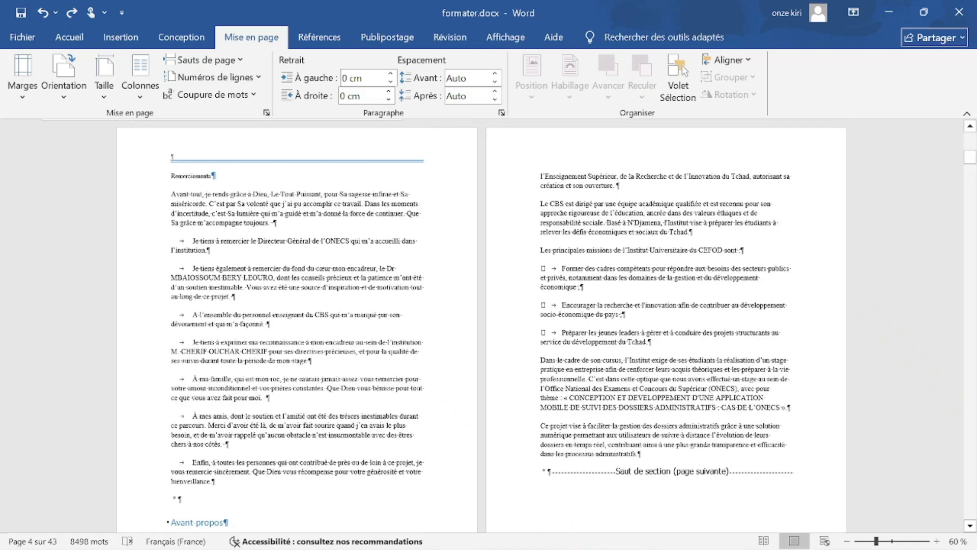
type("de")
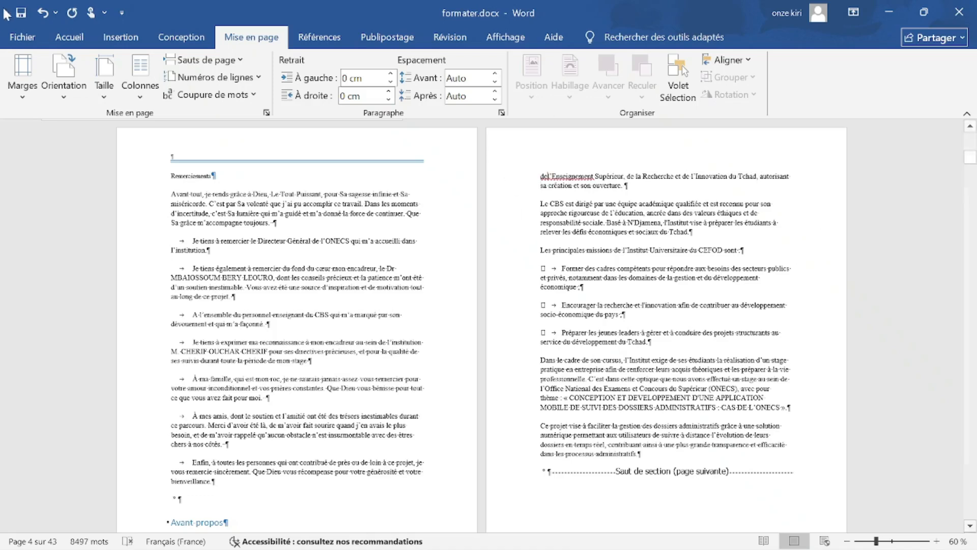
left_click(203, 59)
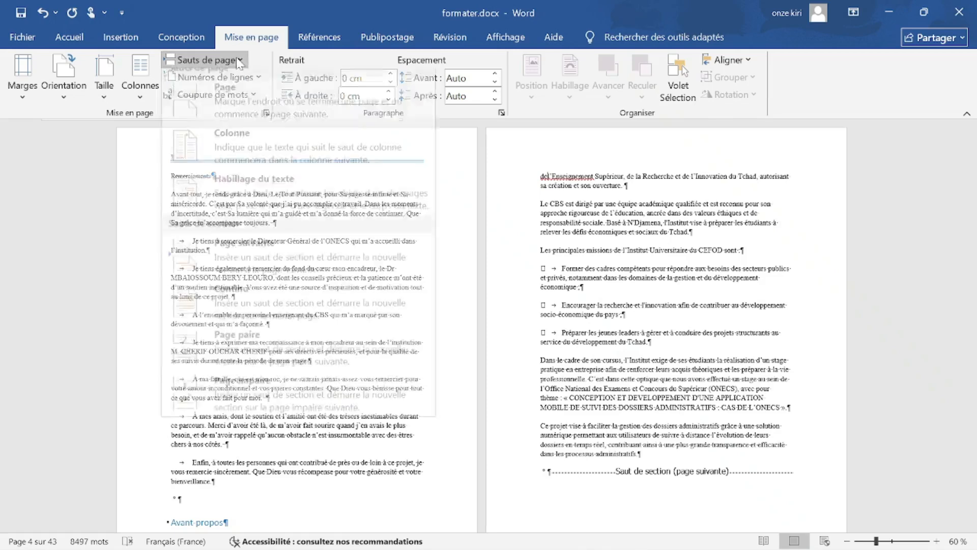
left_click(239, 257)
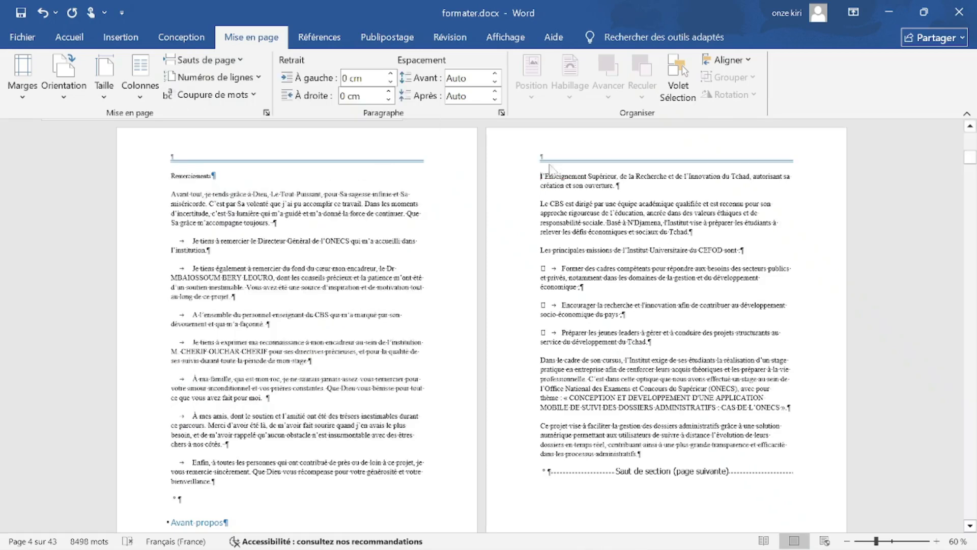
scroll(482, 326, "down", 3)
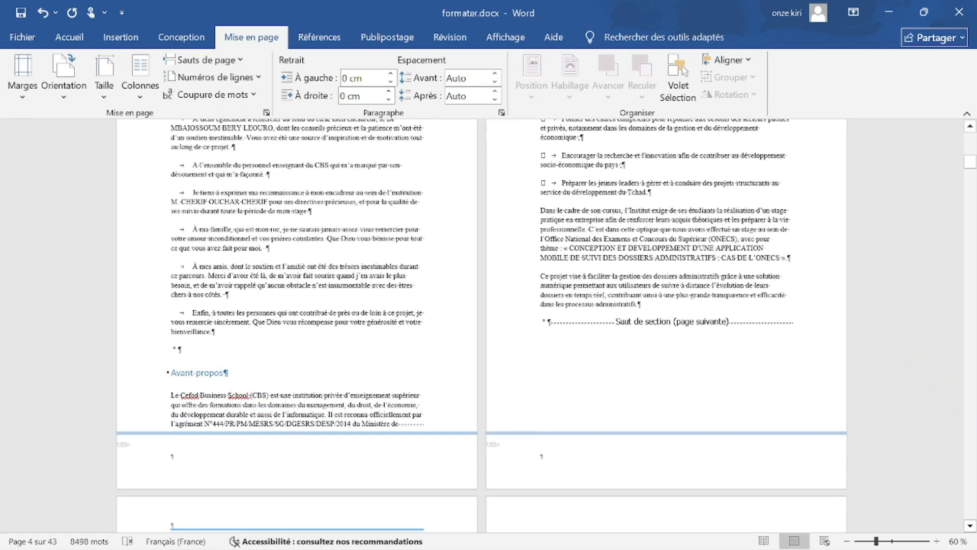
scroll(481, 325, "up", 3)
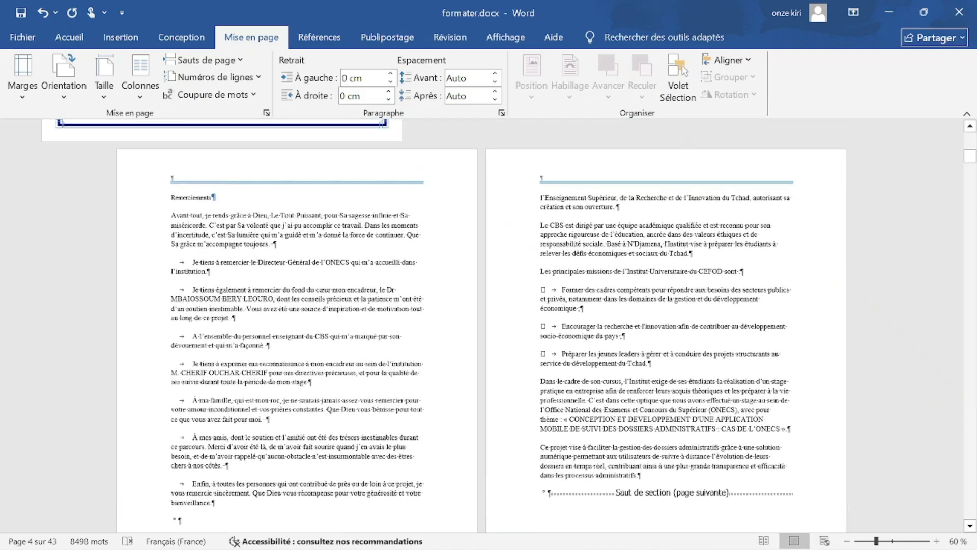
scroll(356, 376, "up", 4)
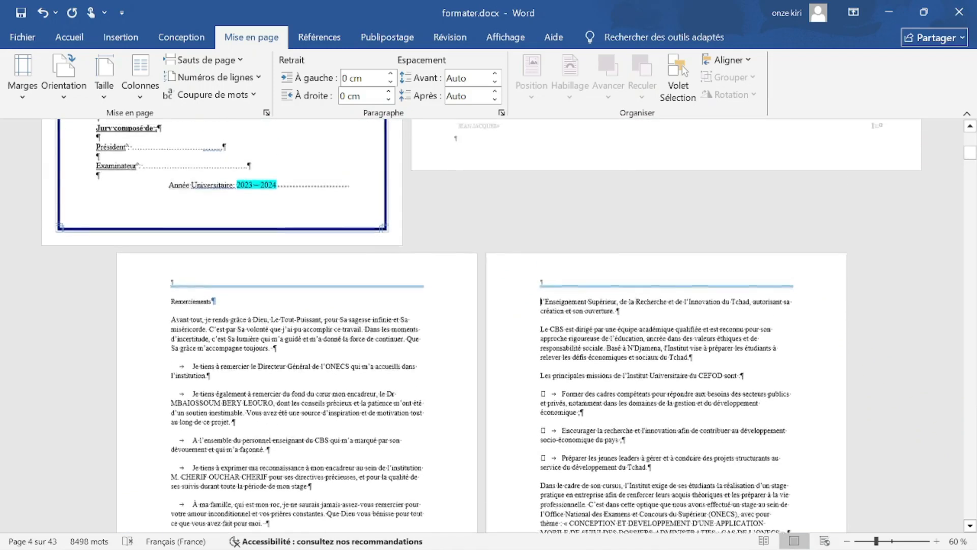
scroll(341, 444, "down", 9)
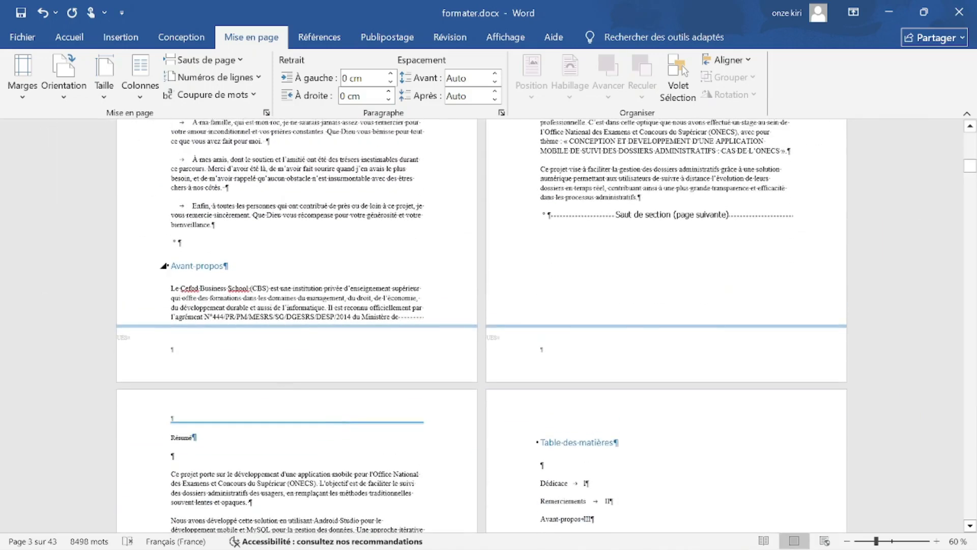
scroll(164, 265, "up", 1)
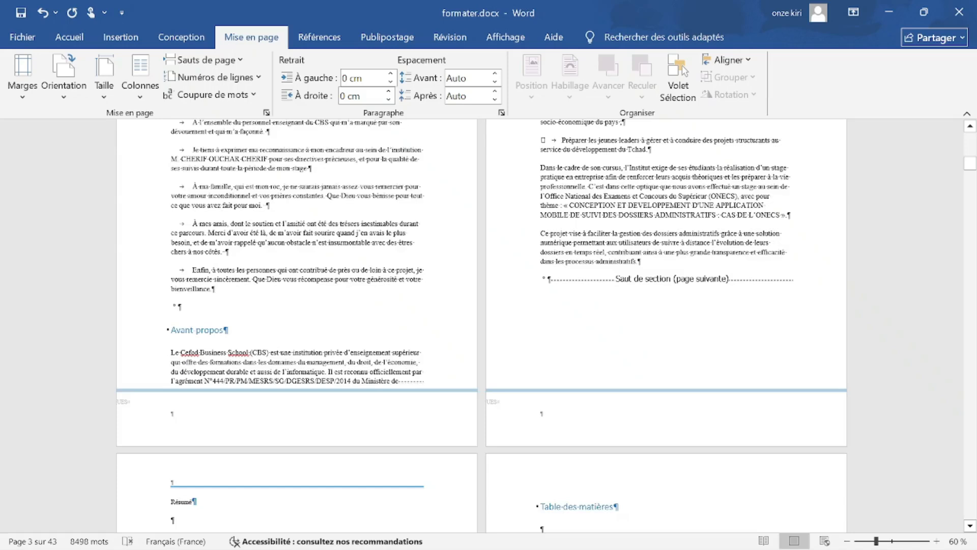
scroll(488, 325, "up", 5)
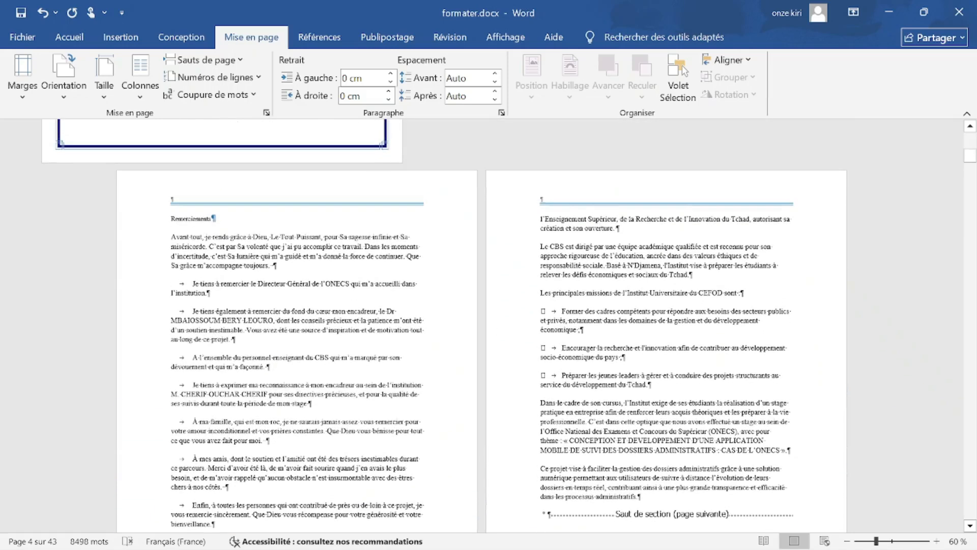
left_click(72, 70)
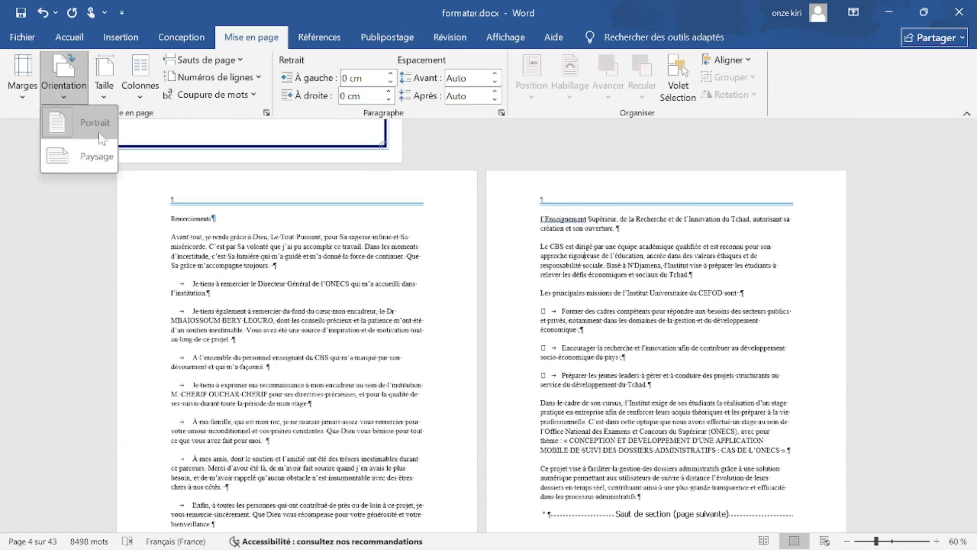
Set the CBS missions section to Paysage, then bring the PowerPoint presentation forward.
left_click(96, 155)
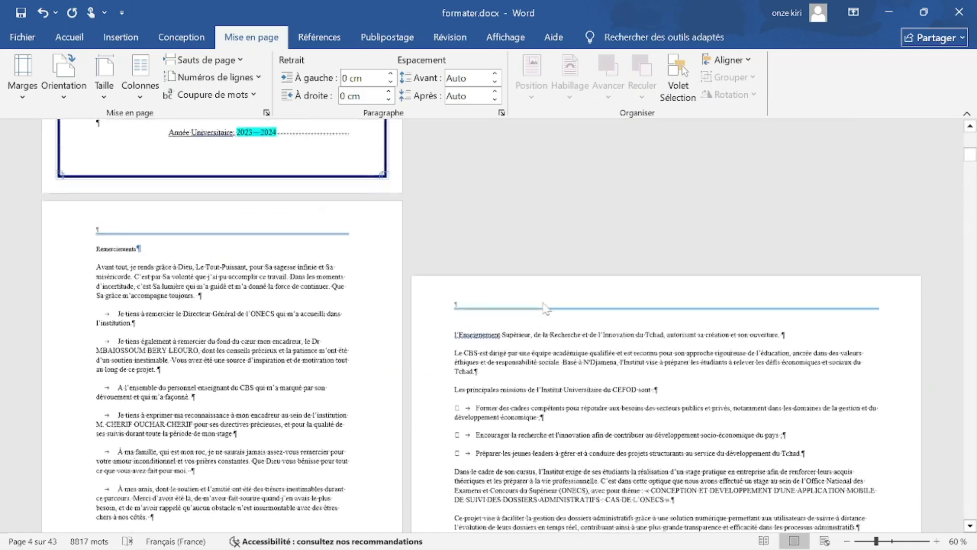
scroll(545, 309, "down", 10)
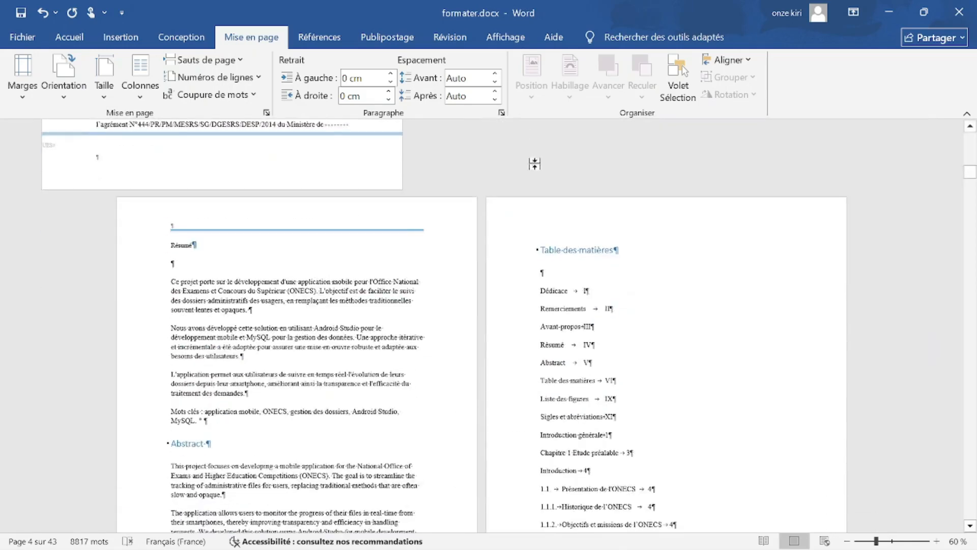
scroll(535, 164, "up", 4)
scroll(473, 320, "down", 2)
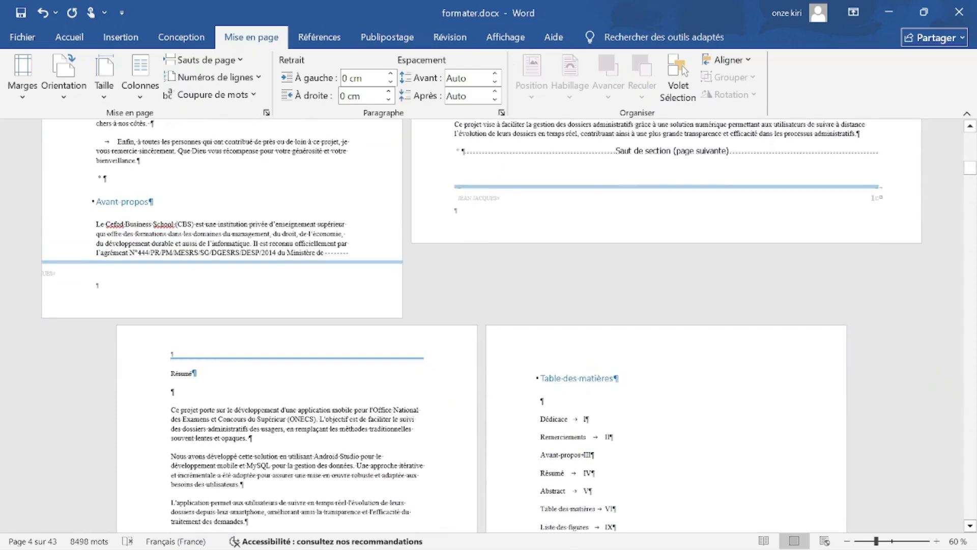
scroll(509, 326, "up", 7)
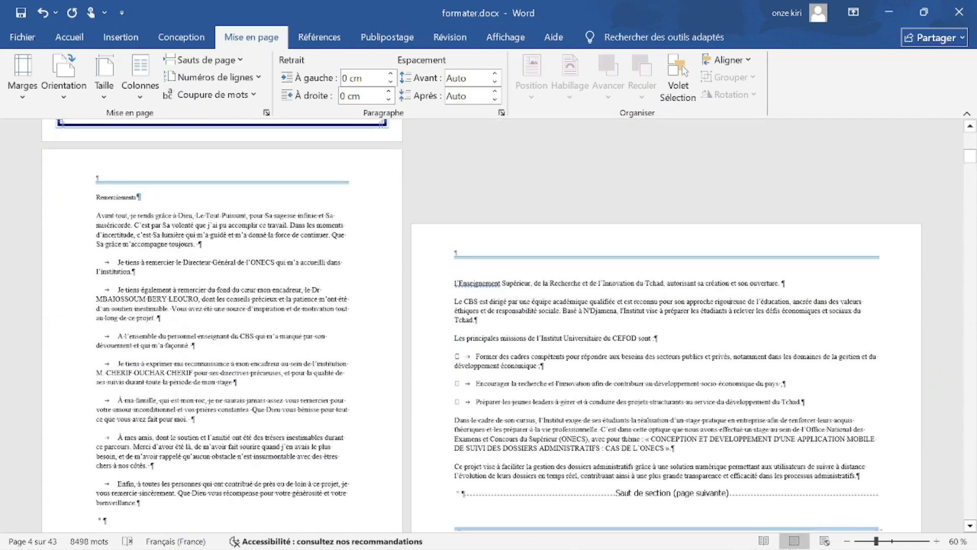
scroll(437, 351, "up", 5)
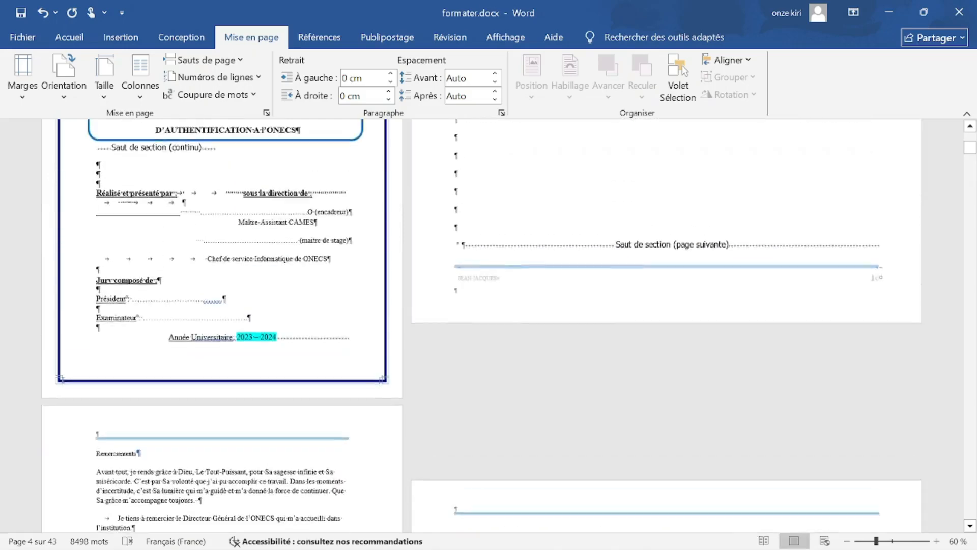
scroll(436, 351, "down", 10)
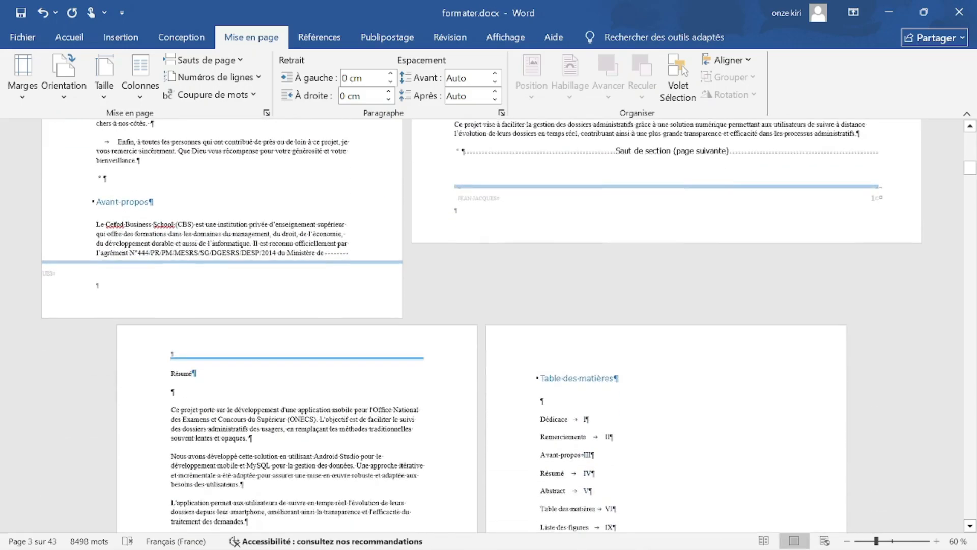
scroll(511, 461, "down", 6)
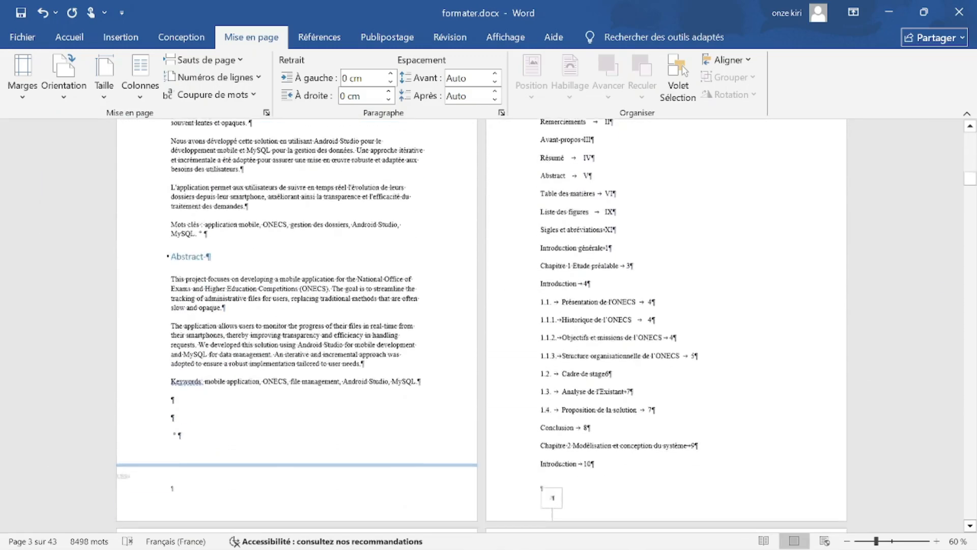
scroll(510, 461, "down", 1)
left_click(660, 535)
Copy the green checkmark from the 'automatique' line and paste it after 'portrait' on slide 9.
left_click(721, 427)
left_click_drag(633, 391, 610, 392)
key("ctrl+c")
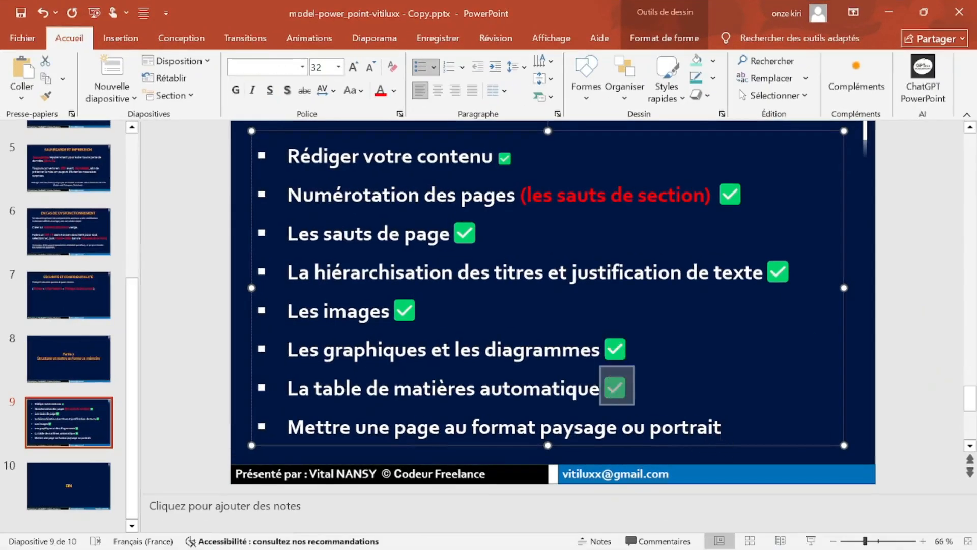
left_click(723, 428)
key("ctrl+v")
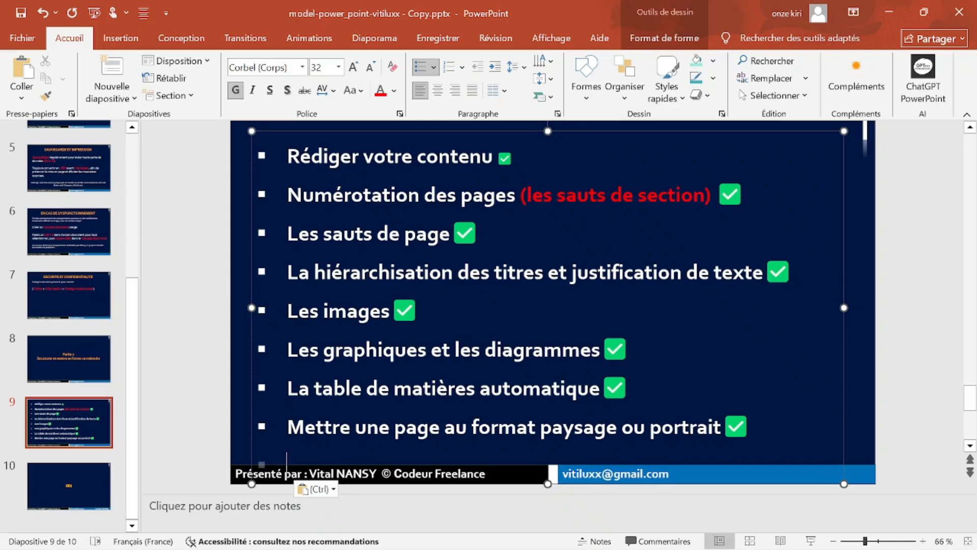
key("BackSpace")
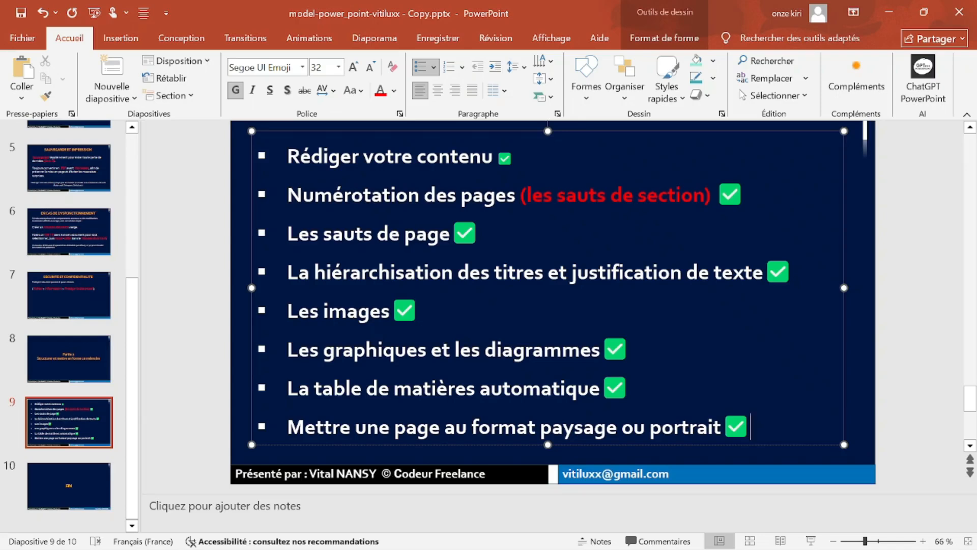
Show slide 3, CRÉATION DE FICHIER, and minimize PowerPoint to reveal the Word thesis.
left_click(72, 326)
scroll(76, 264, "up", 5)
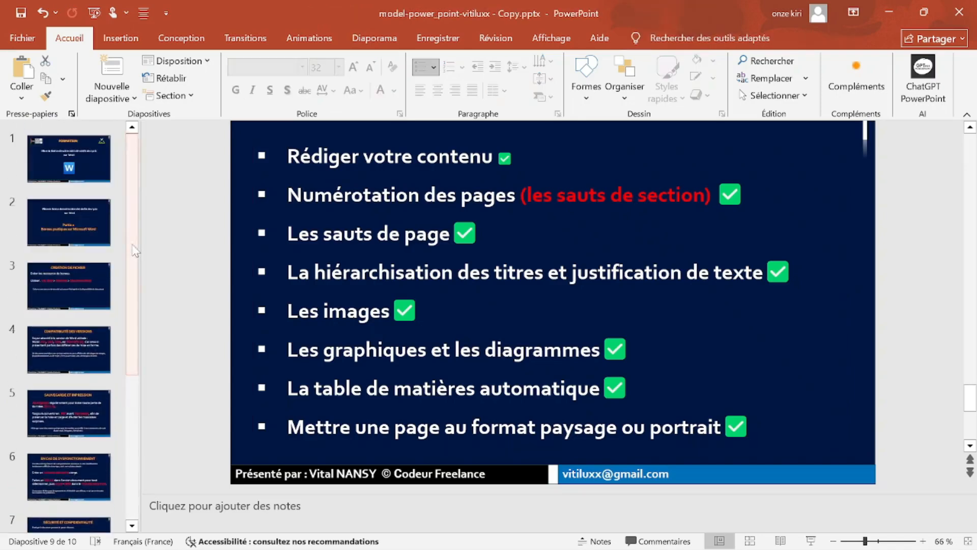
left_click(89, 206)
left_click(74, 267)
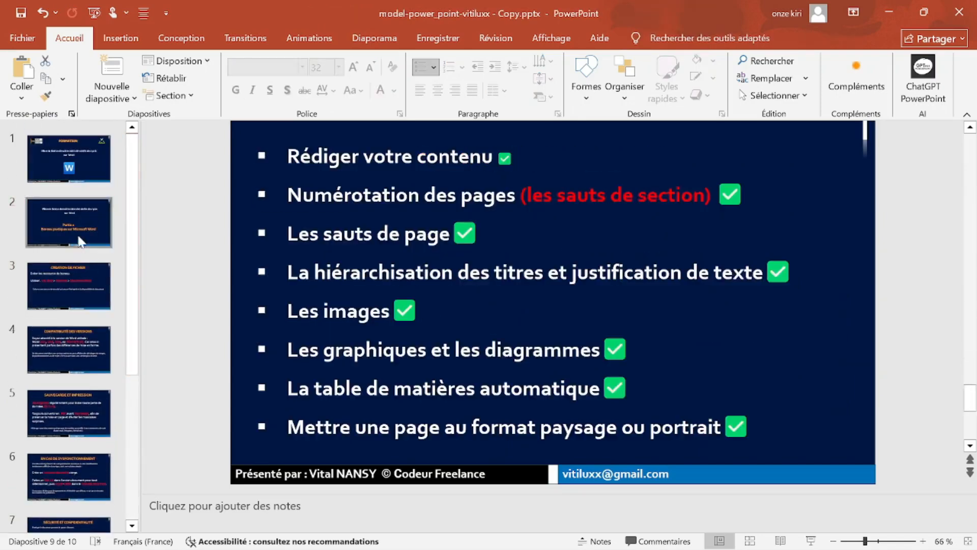
left_click(79, 242)
left_click(91, 289)
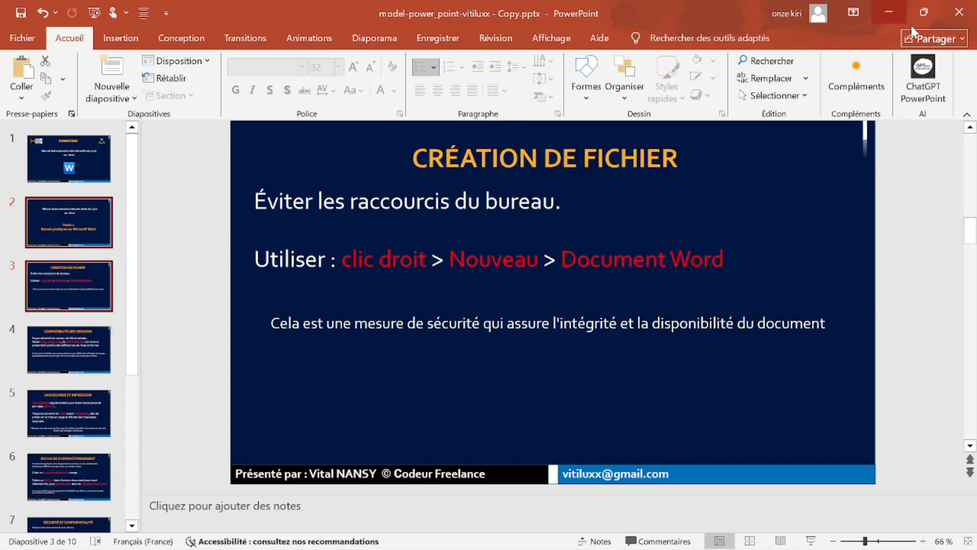
left_click(889, 12)
scroll(488, 326, "up", 3)
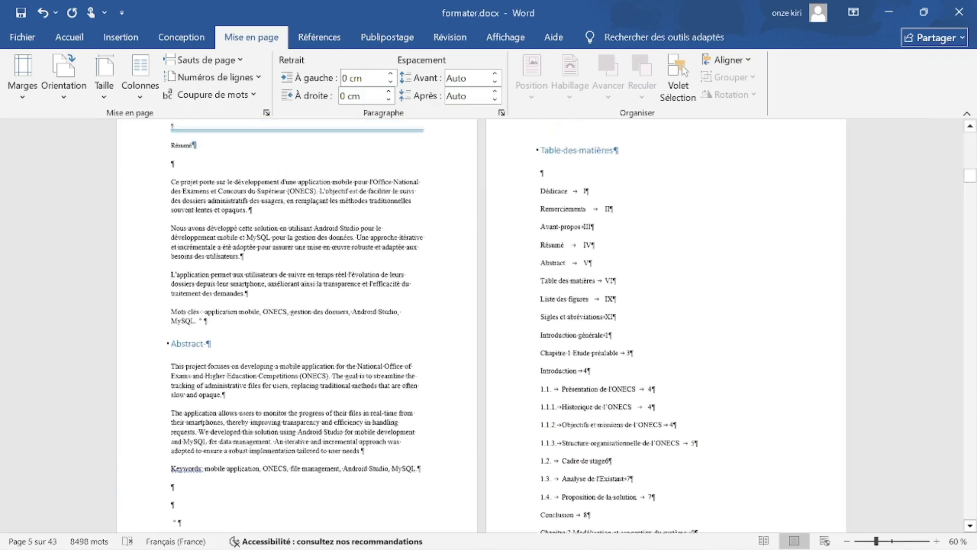
Scroll through the thesis, then switch back to PowerPoint through Task View (Win+Tab).
scroll(488, 326, "up", 6, "ctrl")
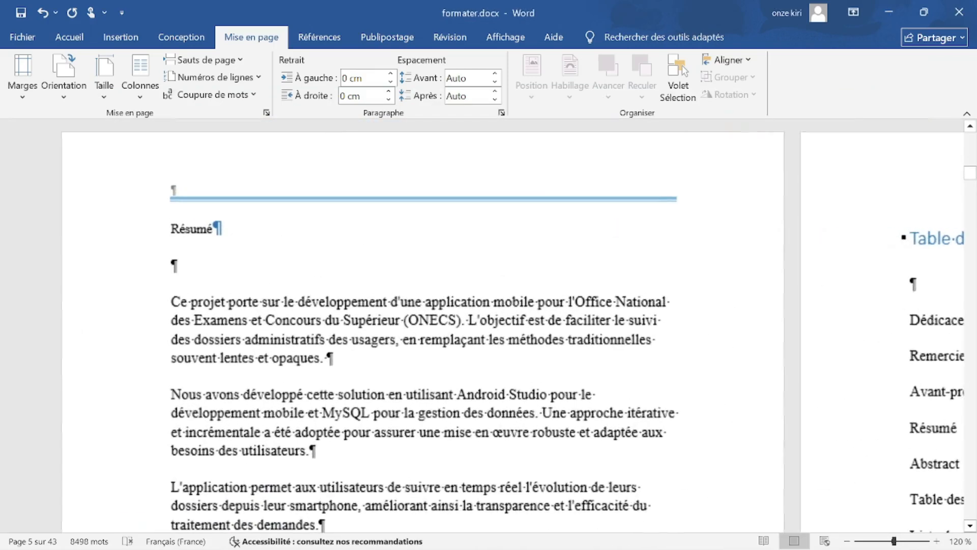
scroll(576, 294, "up", 4)
scroll(580, 298, "down", 4, "ctrl")
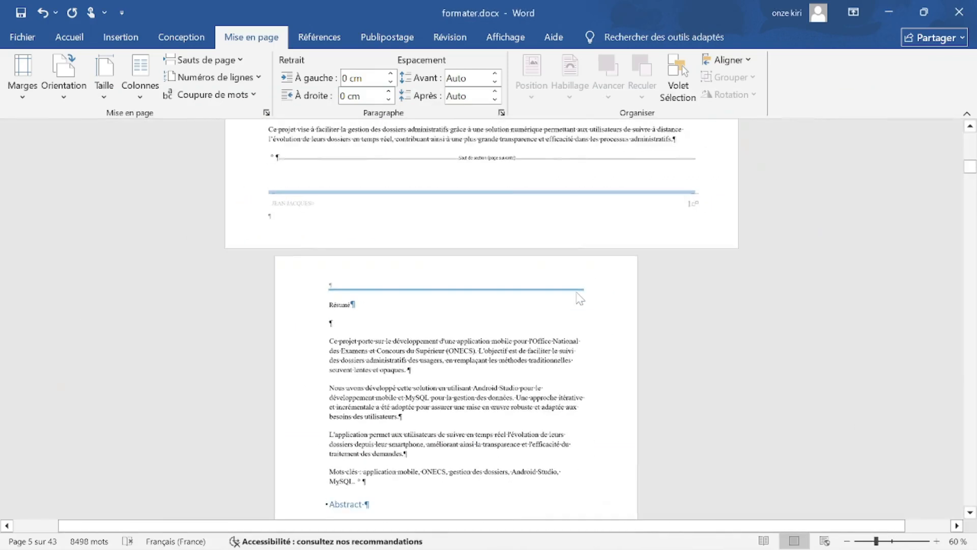
scroll(570, 285, "down", 2, "ctrl")
scroll(571, 285, "up", 4, "ctrl")
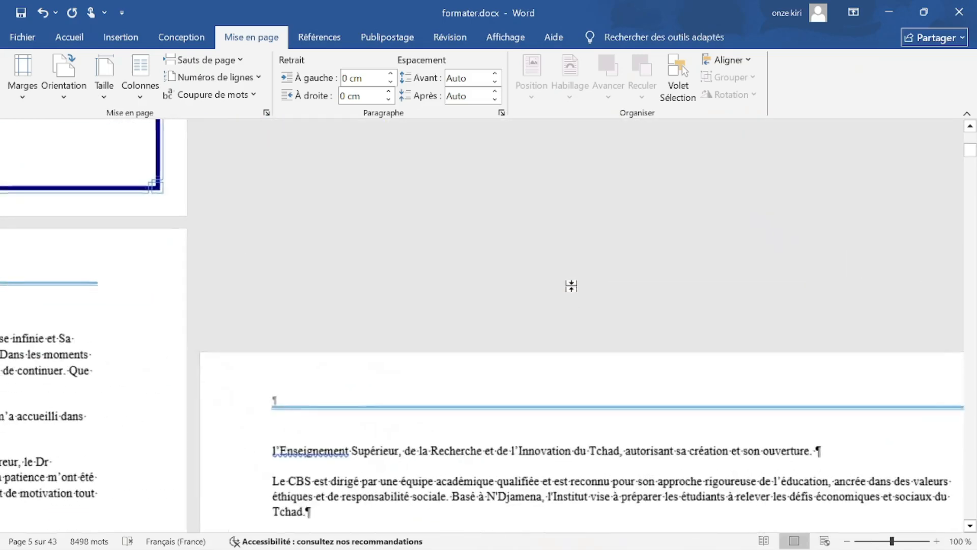
scroll(571, 286, "up", 10)
scroll(562, 275, "up", 15)
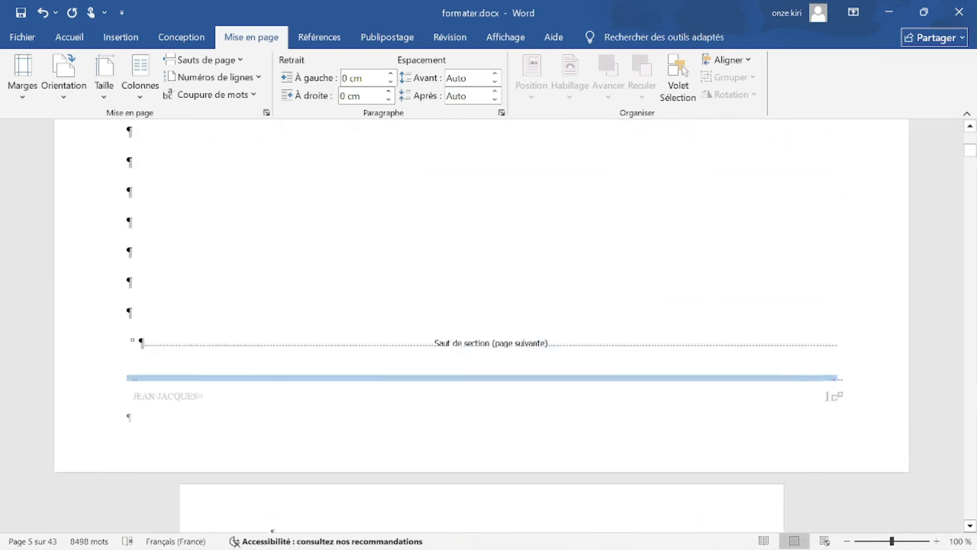
key("super+Tab")
left_click(560, 281)
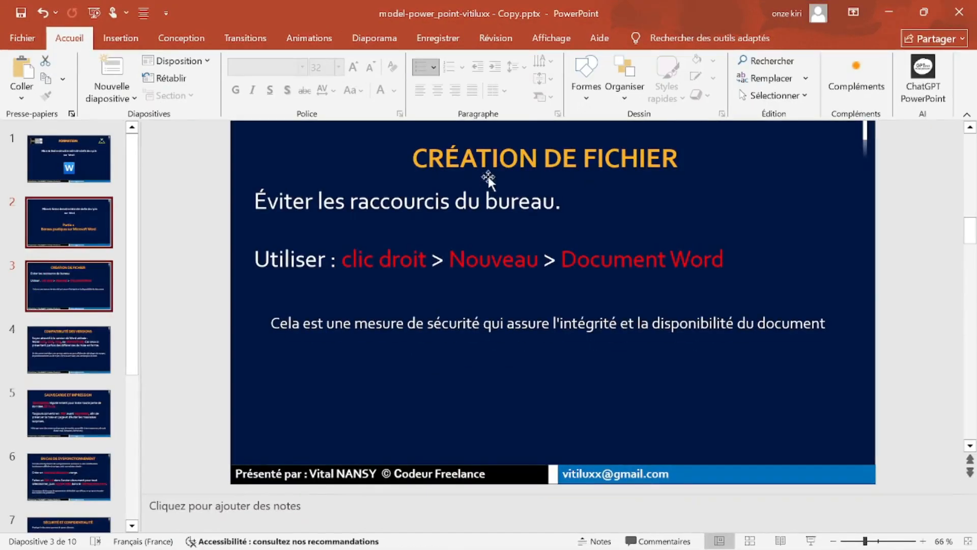
Place the caret in the title, body and caption text boxes of the CRÉATION DE FICHIER slide.
left_click(478, 162)
left_click(357, 229)
left_click(284, 201)
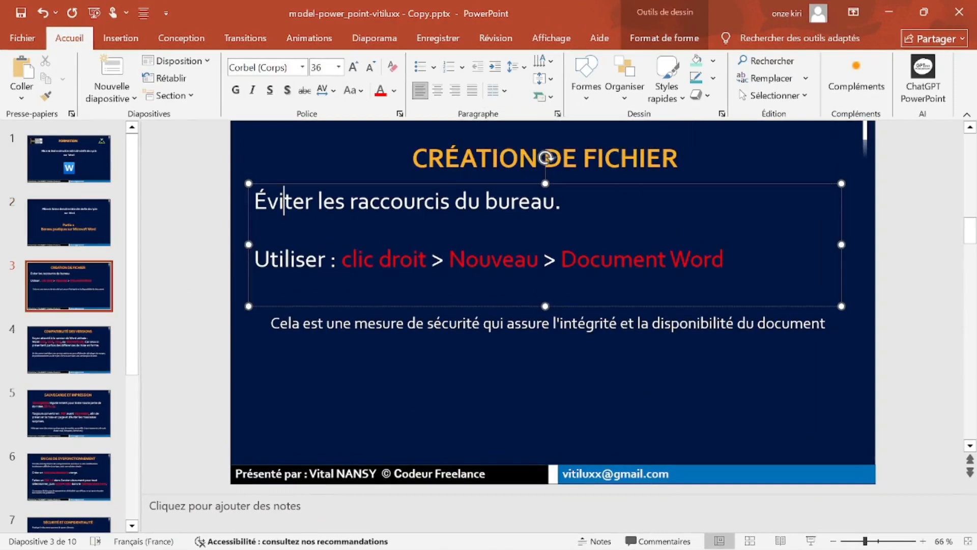
left_click(620, 159)
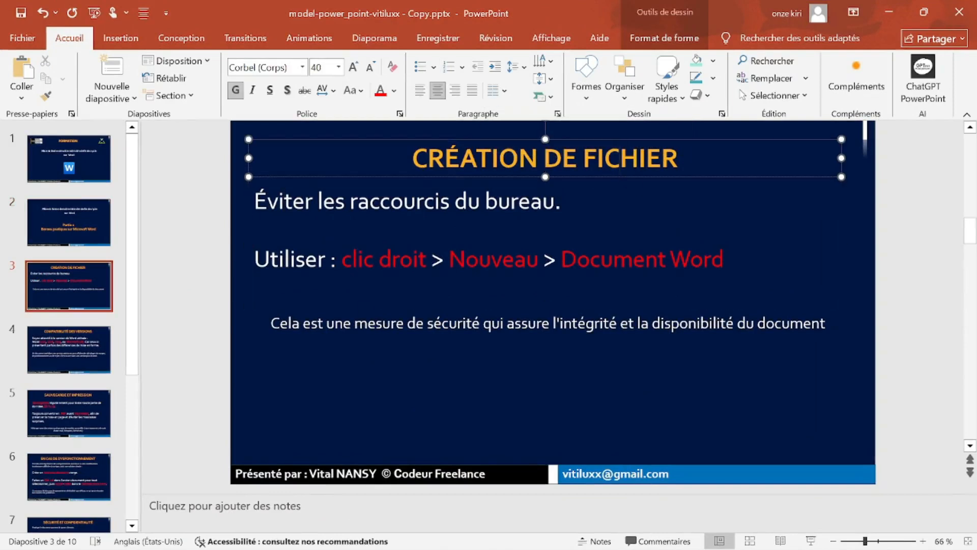
left_click(305, 260)
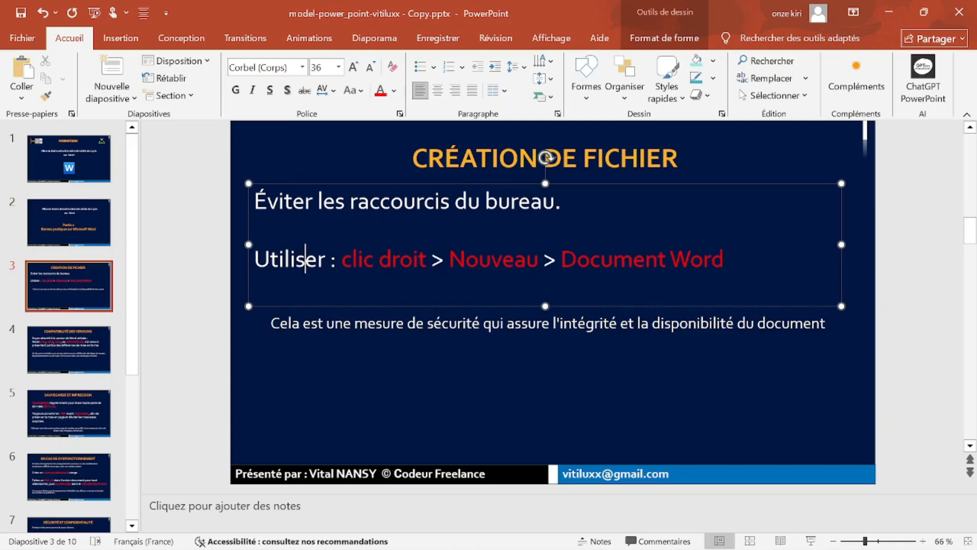
left_click(265, 325)
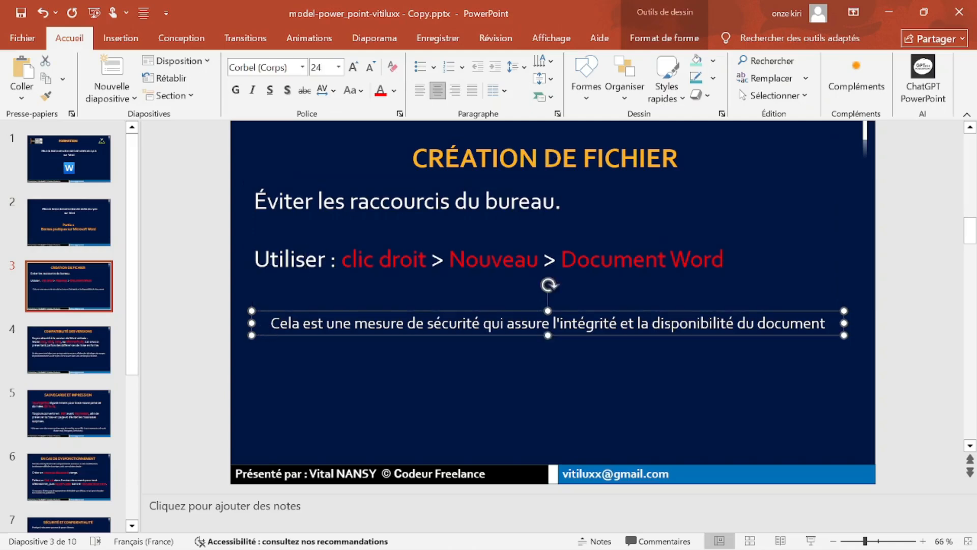
Minimize PowerPoint and both Word windows to clear the screen.
left_click(891, 8)
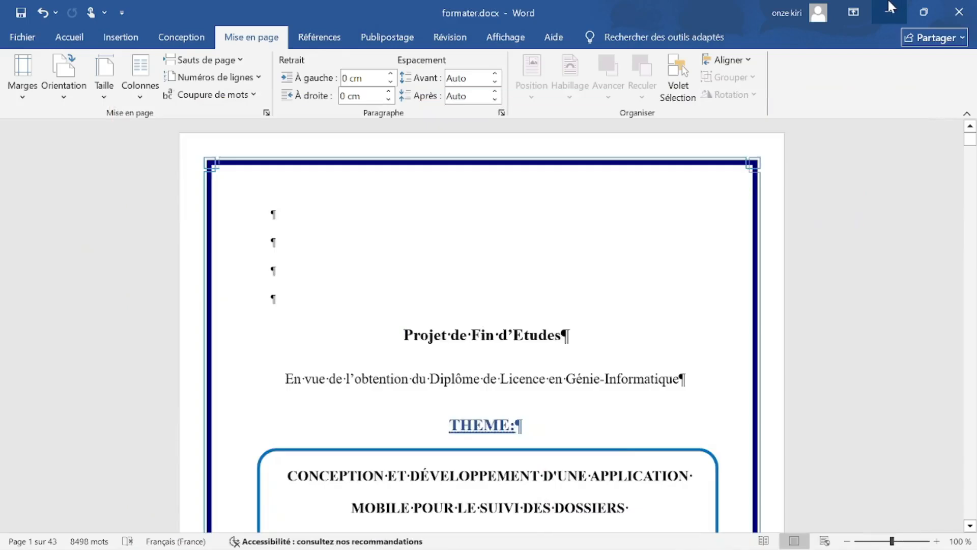
left_click(891, 7)
left_click(892, 7)
Minimize the file browser, move the Word shortcut higher on the desktop and launch Word.
left_click(891, 7)
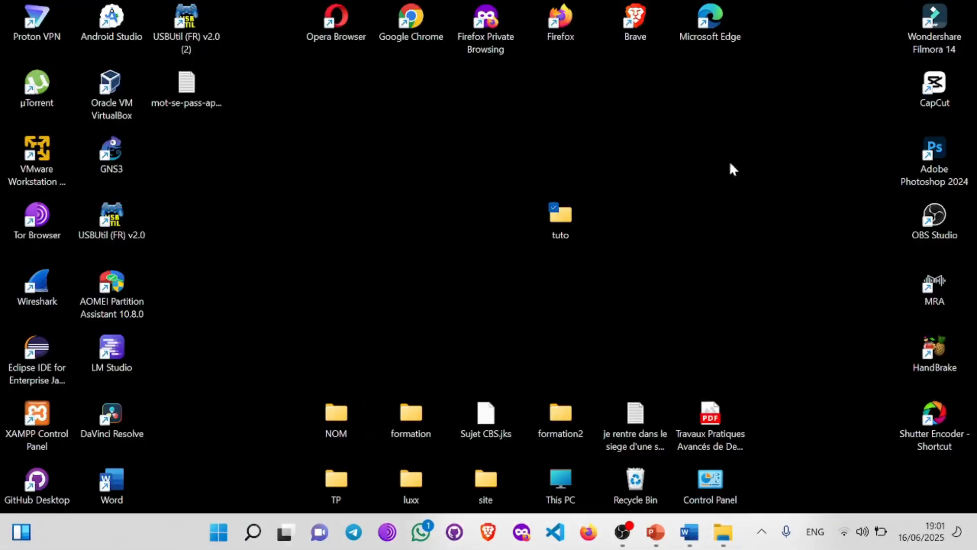
left_click_drag(120, 470, 233, 171)
left_click(254, 366)
double_click(191, 147)
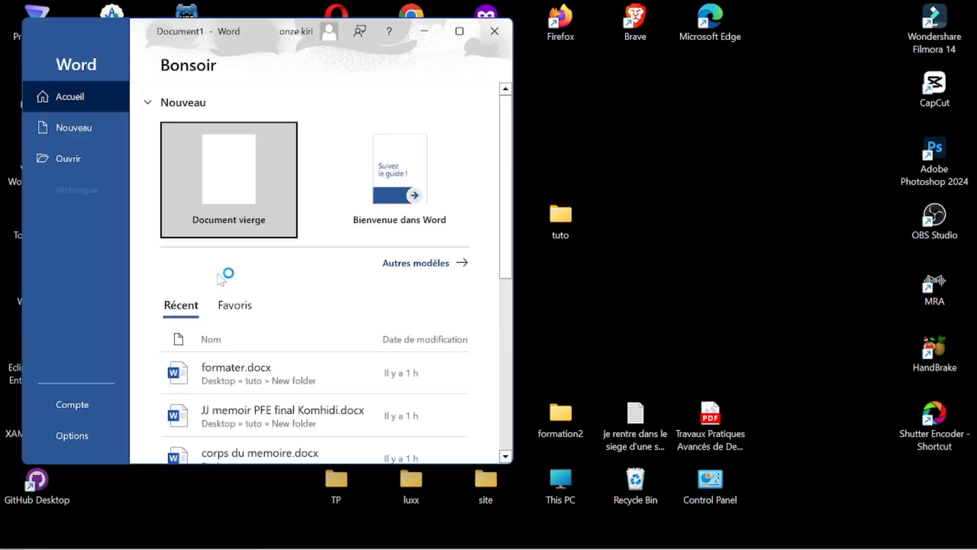
Start a maximized blank document with formatting marks hidden, and type sample text 'rrthuhptr trhr tirt'.
left_click(244, 179)
left_click(458, 32)
type("rrthuhptr")
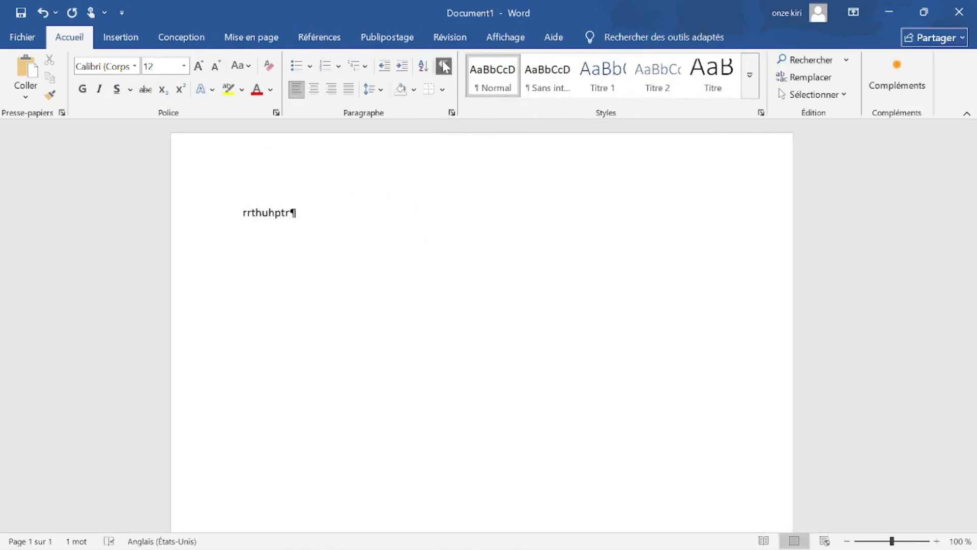
key("ctrl+shift+8")
type("trhr  tirt")
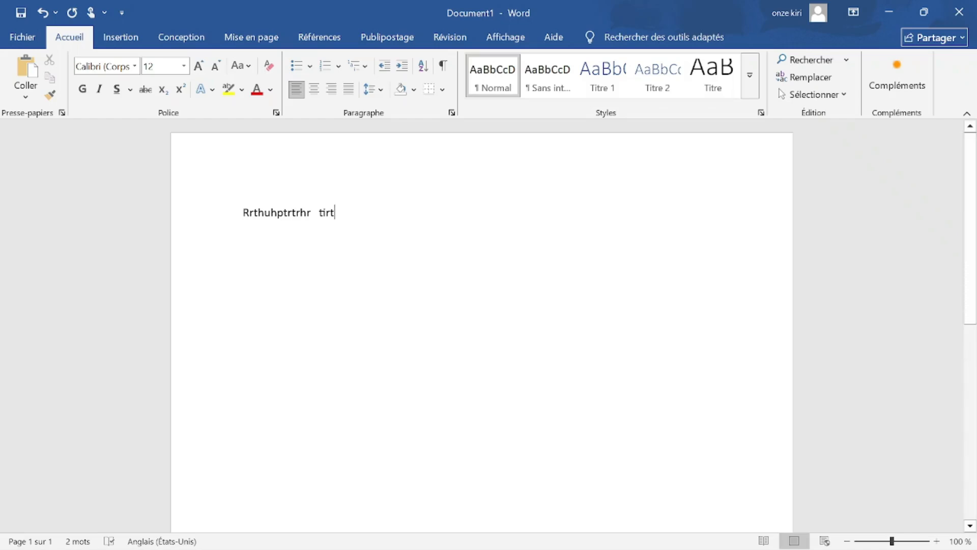
Bring up the save prompt twice with Ctrl+S, cancelling it both times.
key("ctrl+s")
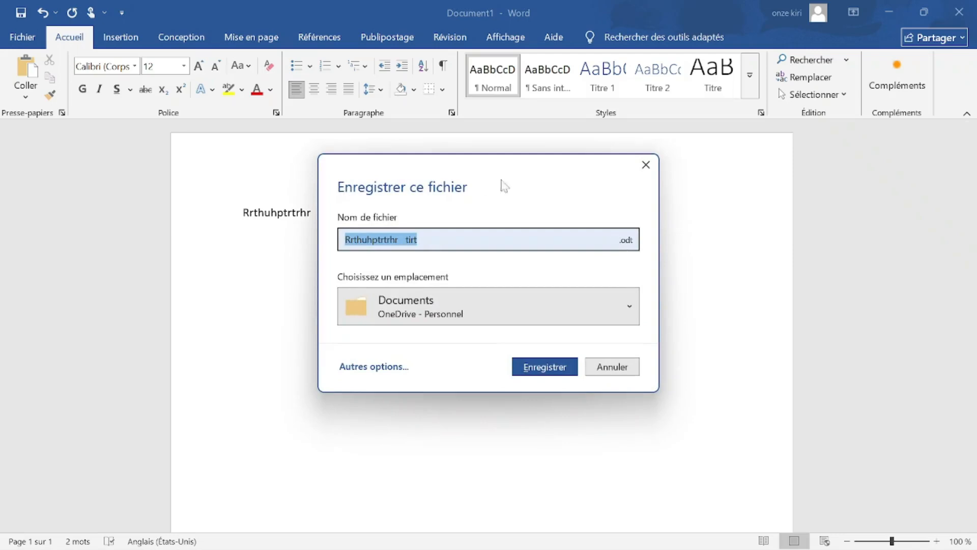
left_click(646, 164)
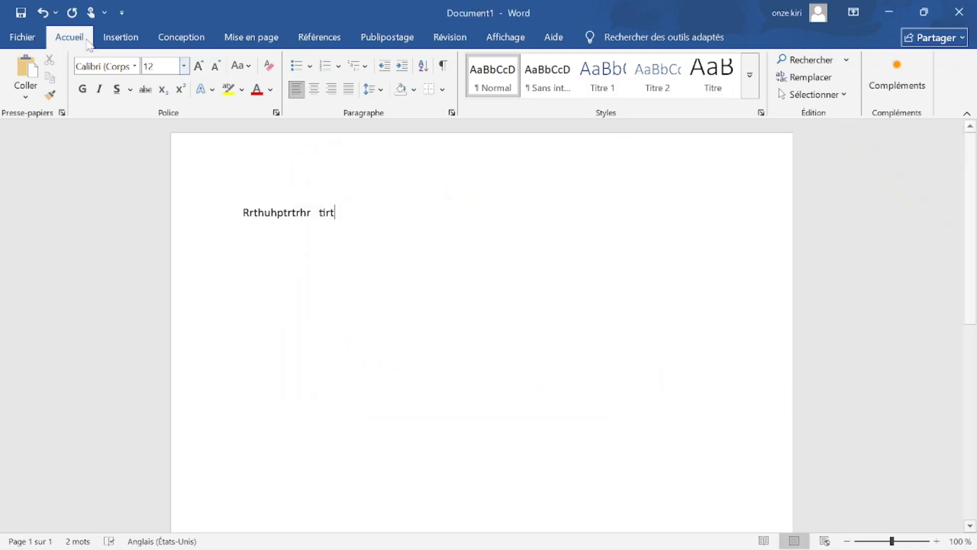
left_click(27, 14)
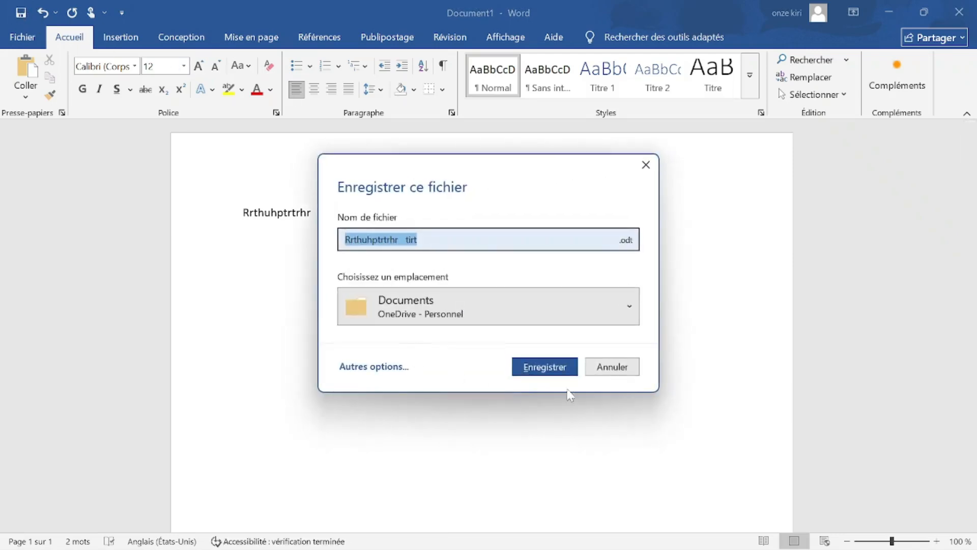
left_click(612, 369)
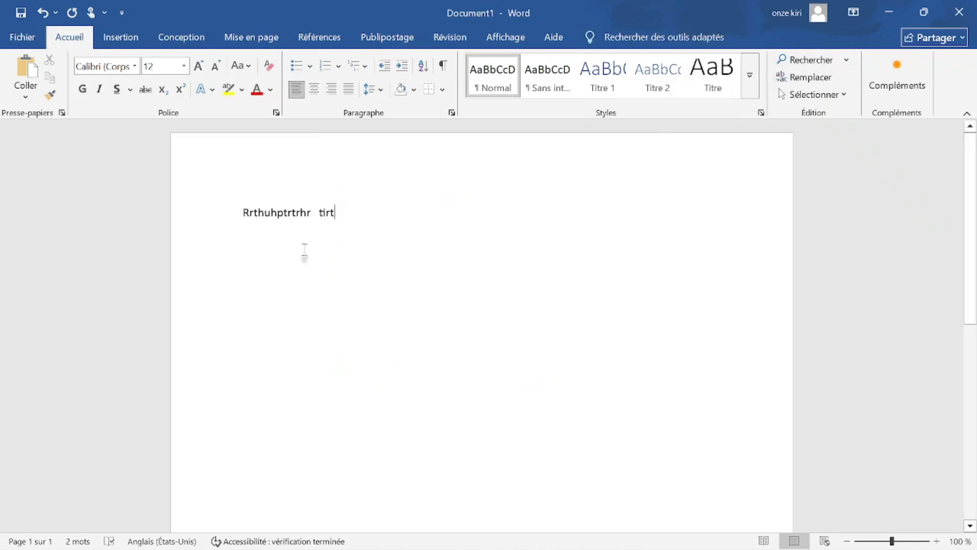
Delete the typed line and close Document1 without saving.
left_click_drag(304, 252, 133, 246)
key("Delete")
left_click(959, 11)
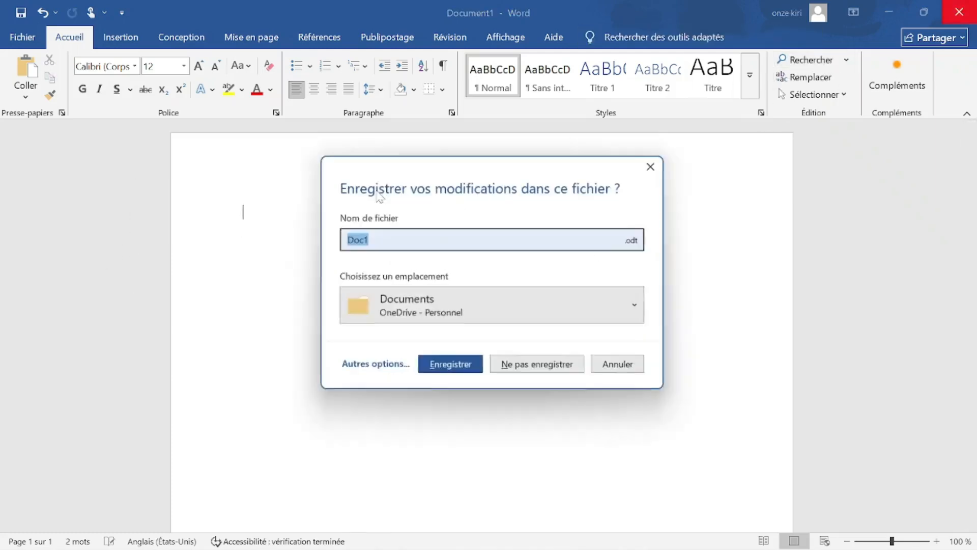
left_click(536, 364)
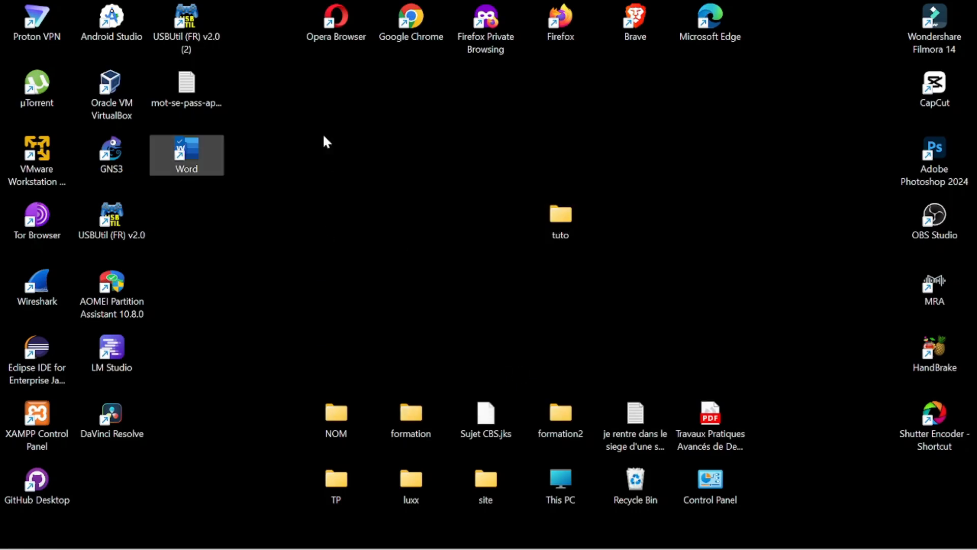
Create a desktop Word document via Show more options > New, name it dff, and open it.
right_click(325, 138)
left_click(294, 93)
right_click(298, 86)
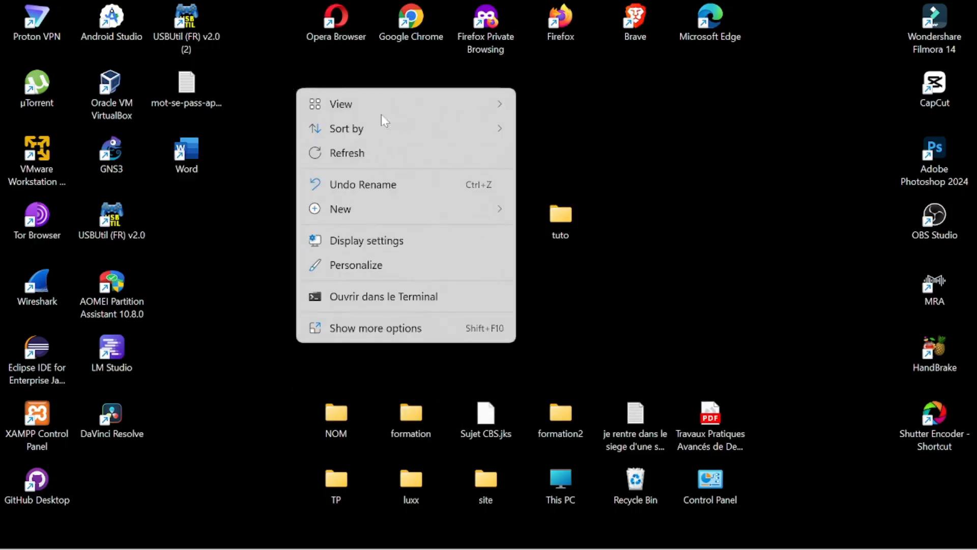
left_click(354, 330)
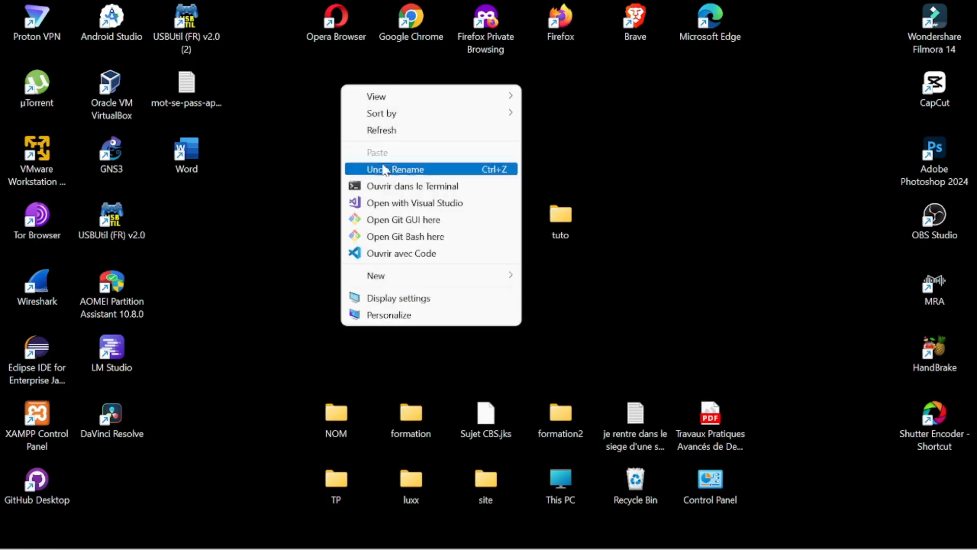
mouse_move(399, 279)
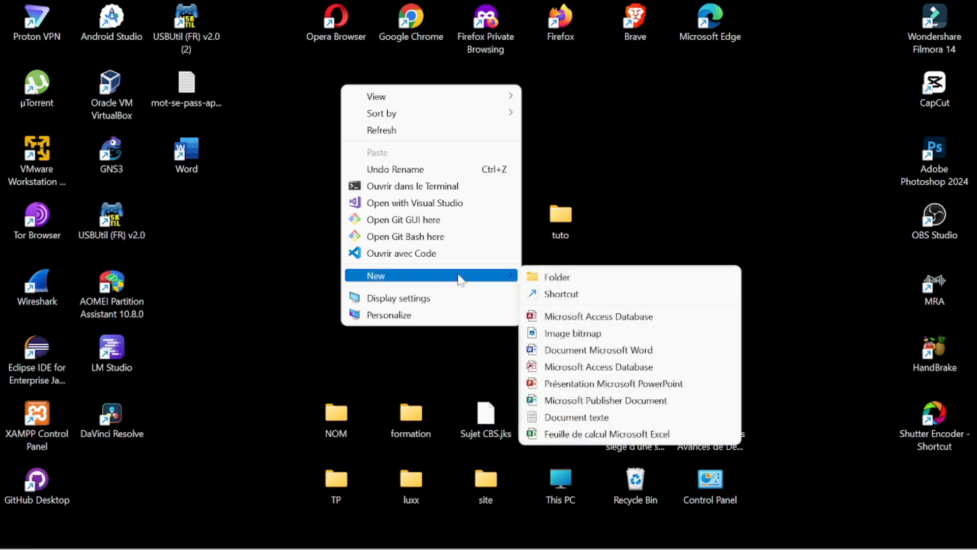
left_click(592, 350)
type("df")
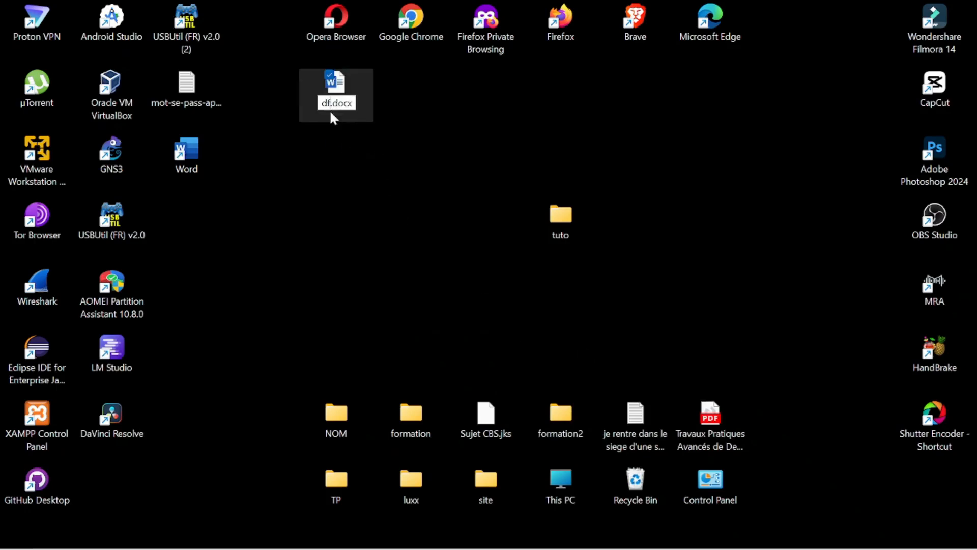
type("f")
key("Return")
double_click(339, 90)
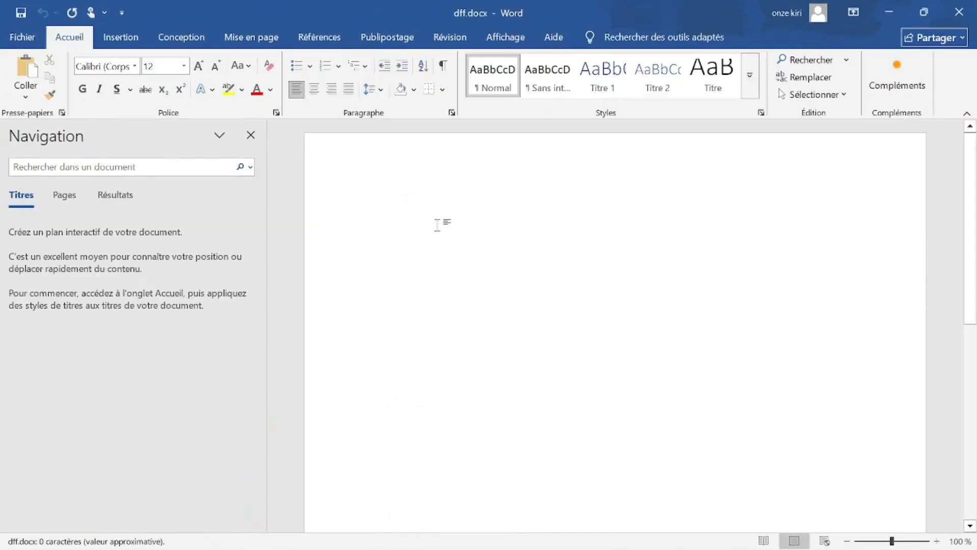
Hide the Navigation pane, type 'rrufhrjfb uu', and re-maximize the dff.docx window.
left_click(250, 135)
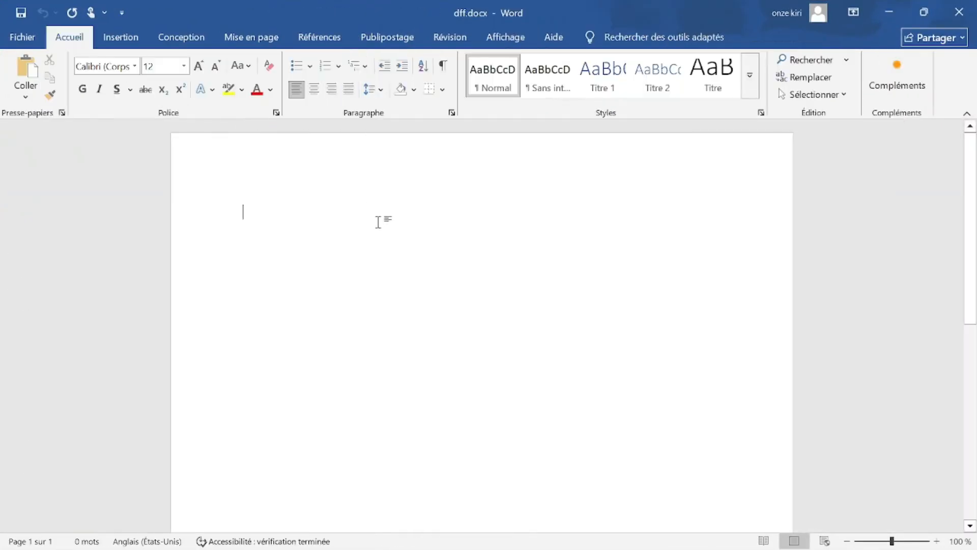
type("rrufhrjfb uue u")
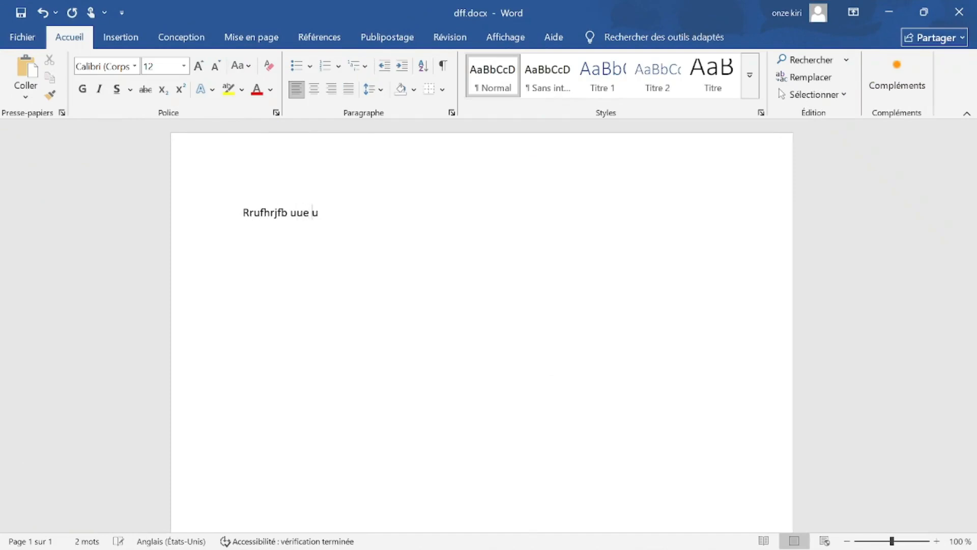
left_click_drag(560, 18, 517, 240)
left_click(884, 6)
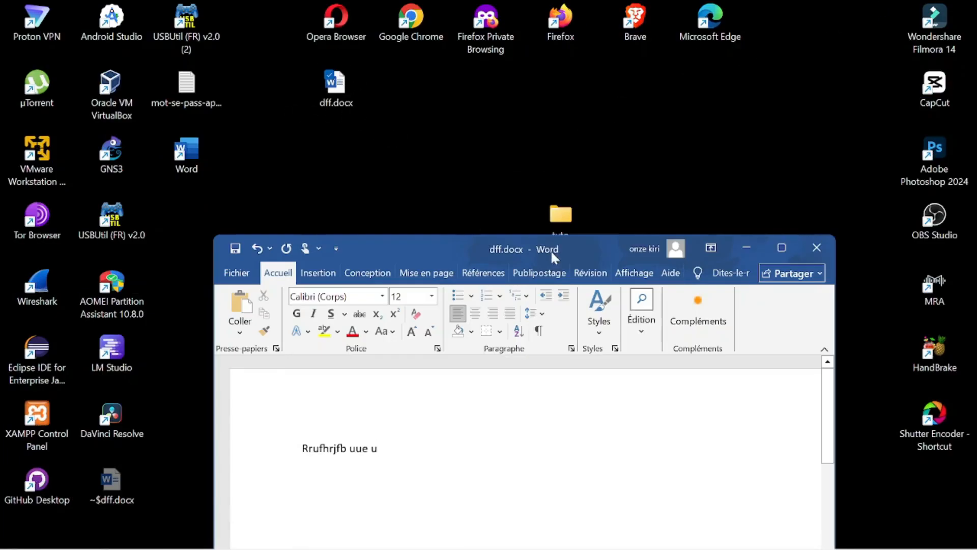
left_click_drag(455, 243, 455, 1)
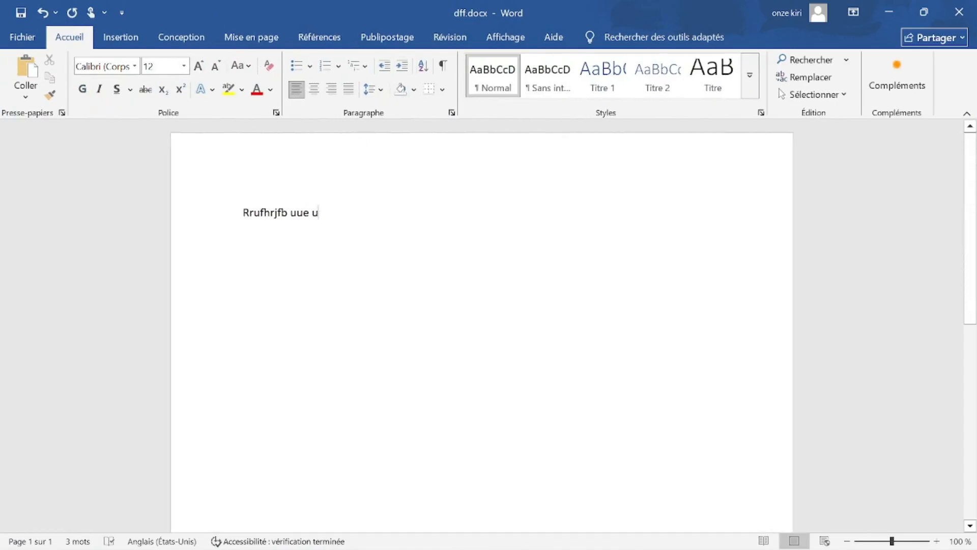
Save dff.docx, add 'wf', save again and close Word.
key("ctrl+s")
type("wf")
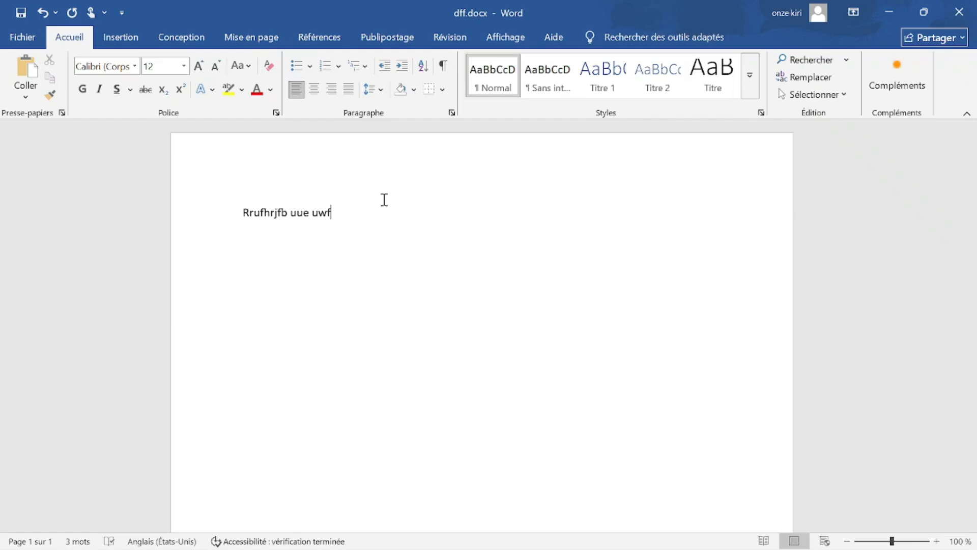
left_click(22, 16)
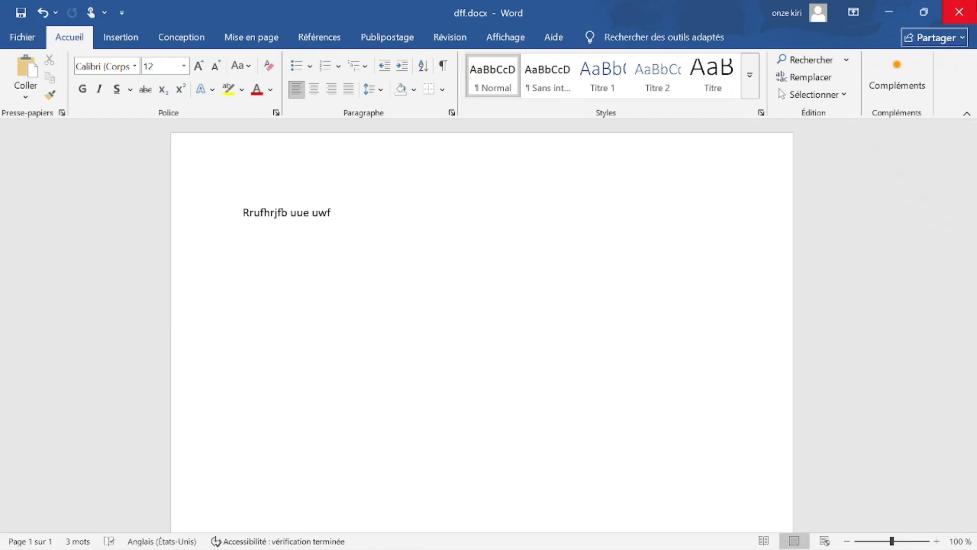
left_click(959, 12)
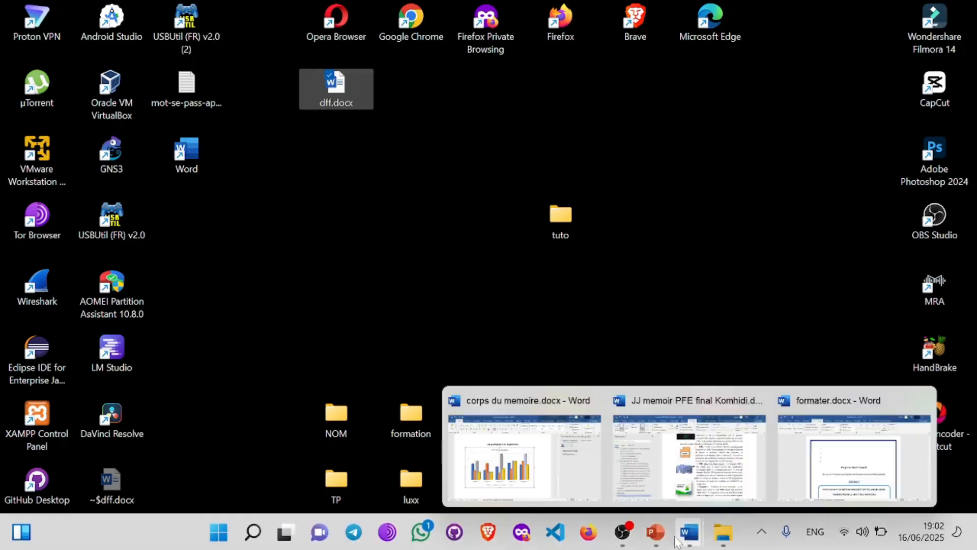
Return to PowerPoint, open slide 4 COMPATIBILITÉ DES VERSIONS and place the caret in its title and body.
left_click(655, 531)
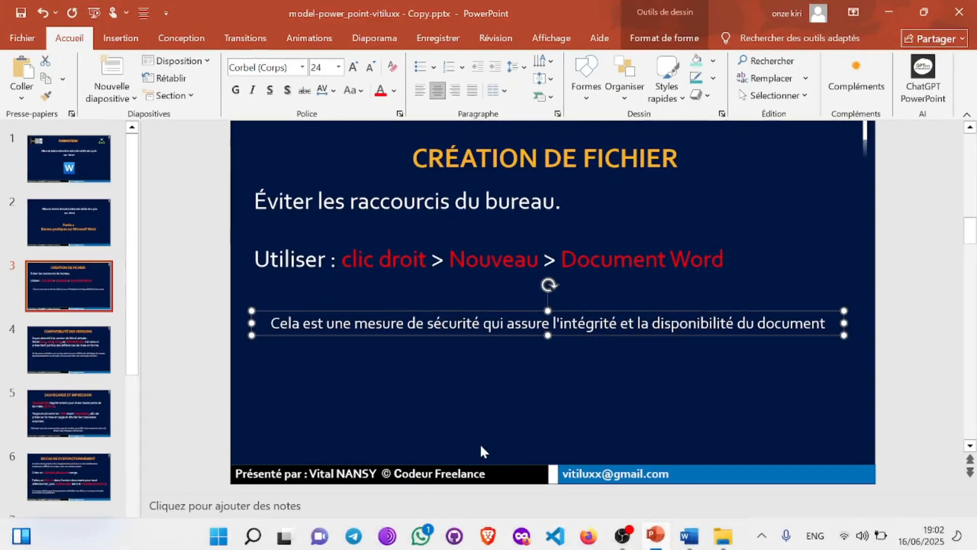
left_click(59, 342)
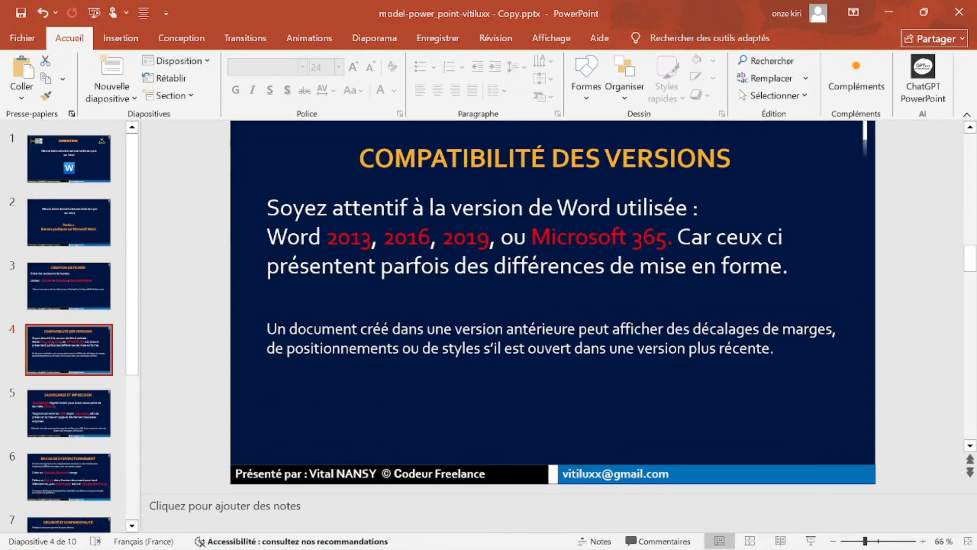
left_click(446, 158)
left_click(266, 309)
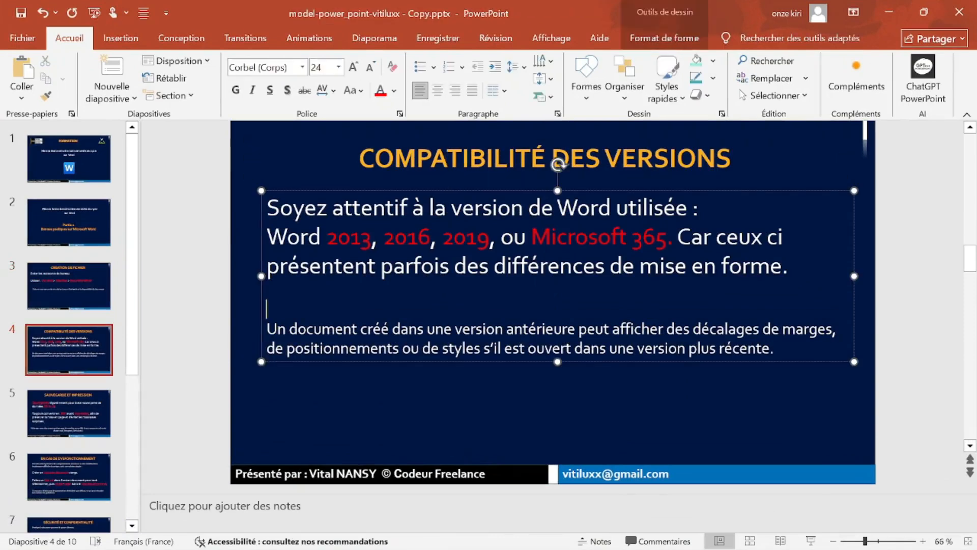